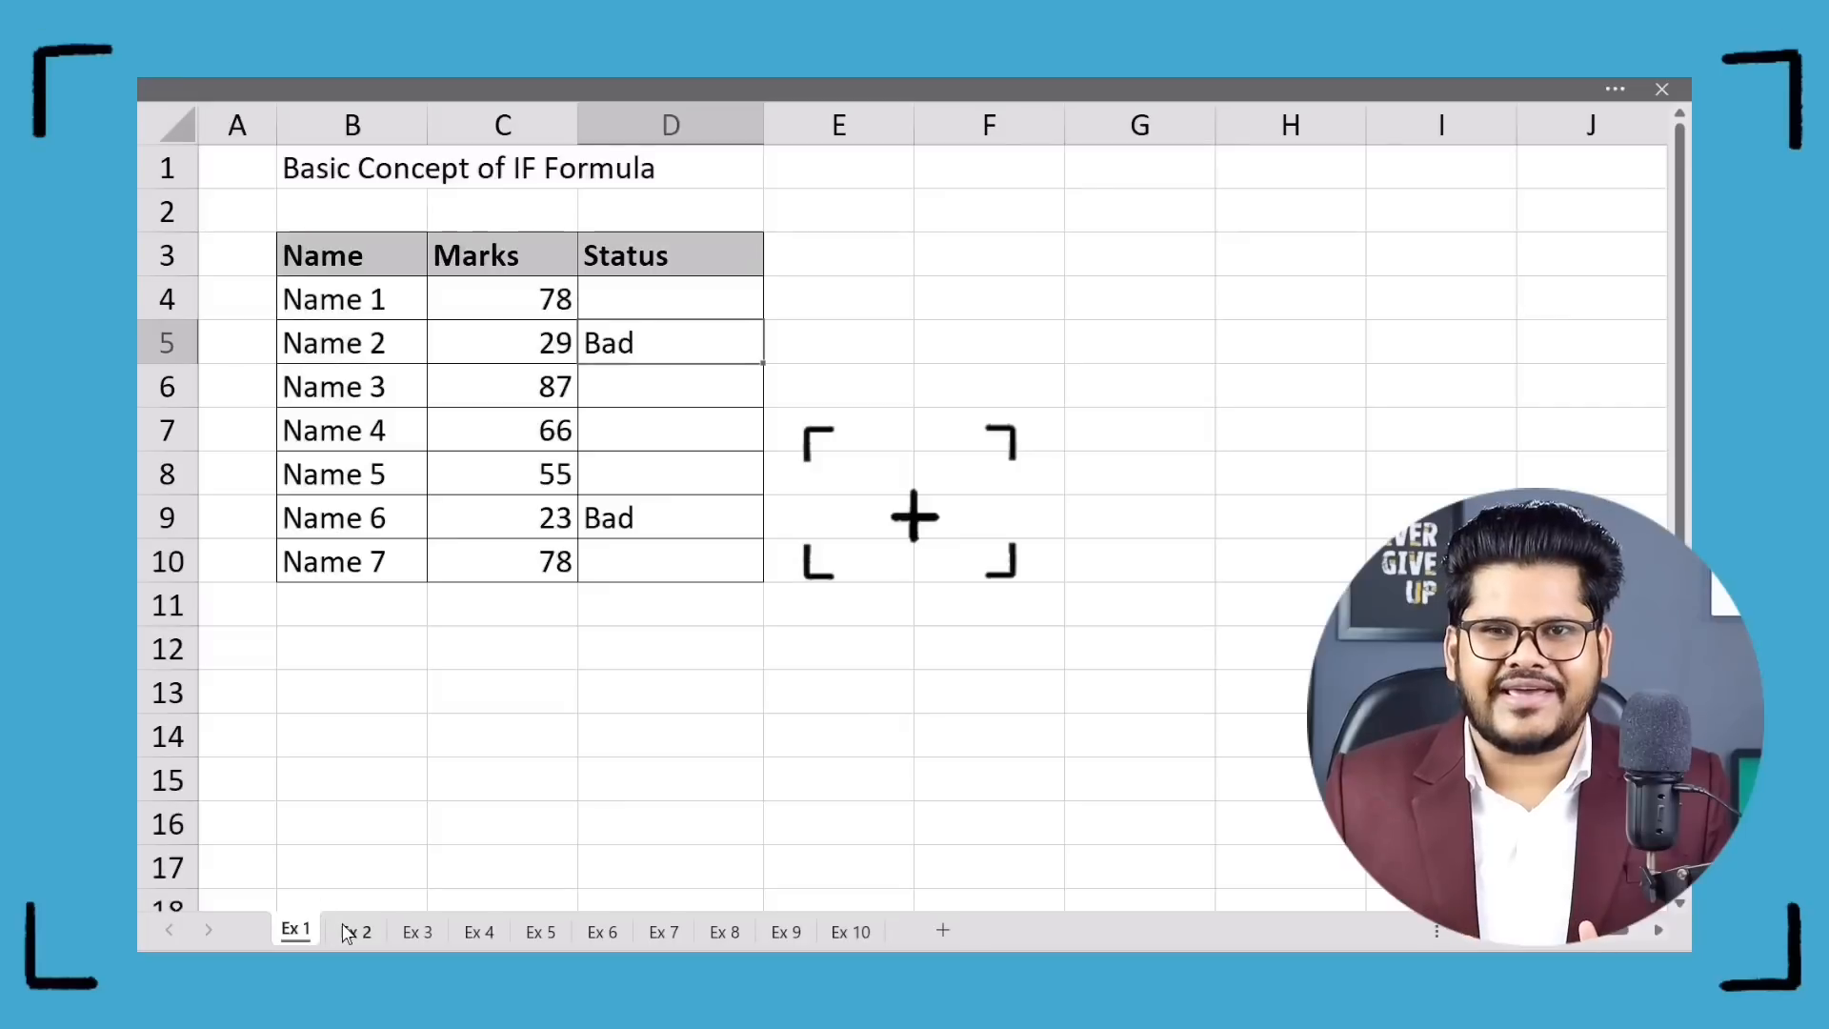
Look through the example worksheets from Ex 2 to Ex 10.
left_click(353, 932)
left_click(417, 930)
left_click(476, 932)
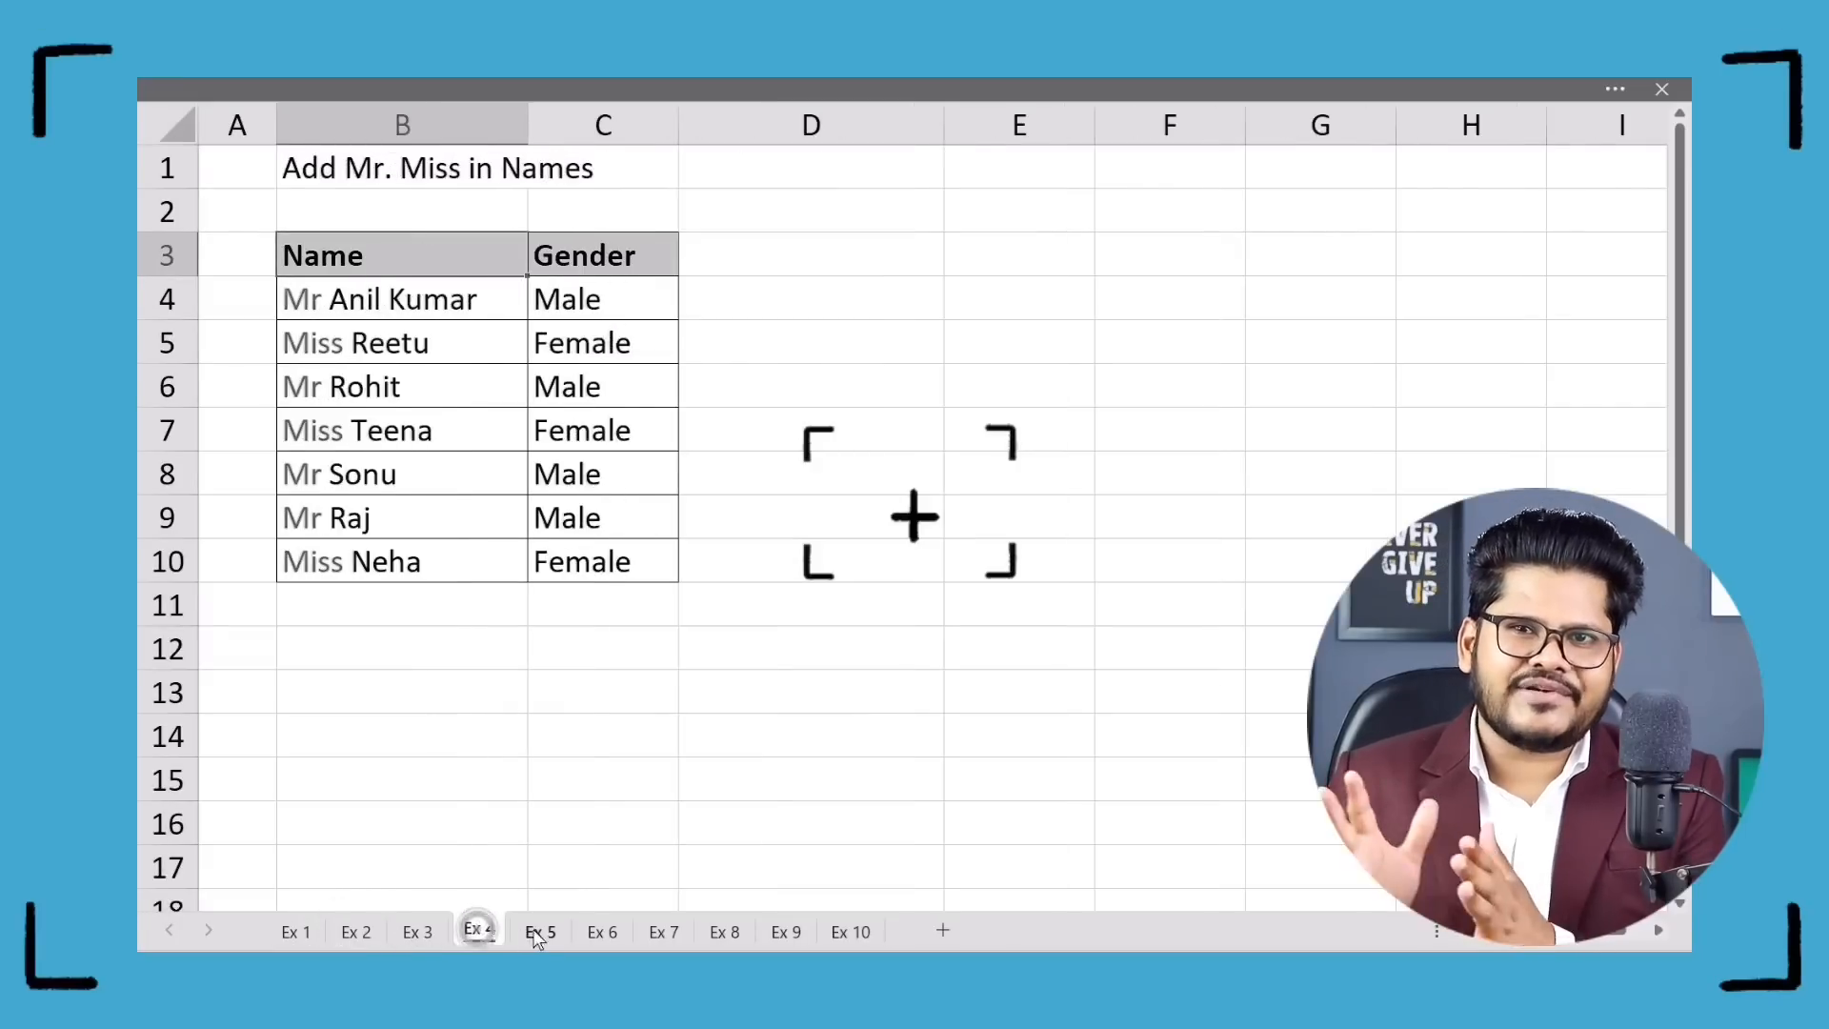
left_click(540, 931)
left_click(602, 931)
left_click(664, 931)
left_click(724, 932)
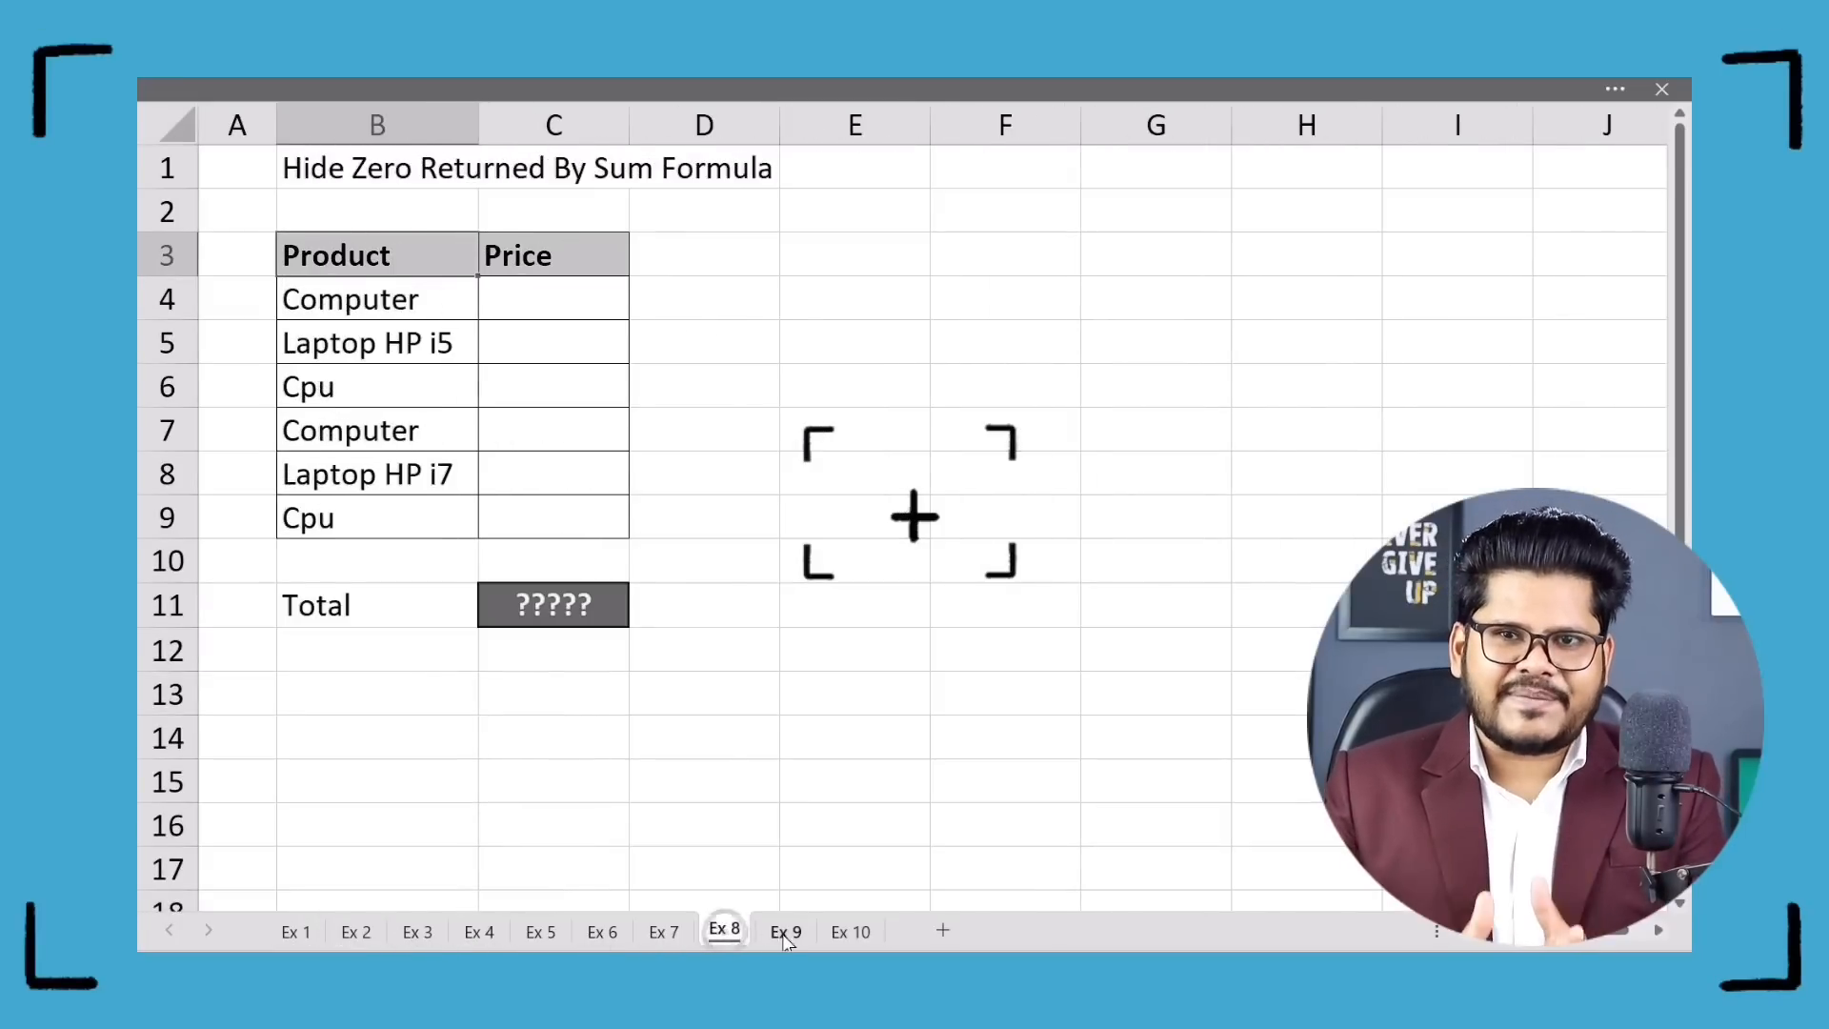
left_click(786, 932)
left_click(850, 931)
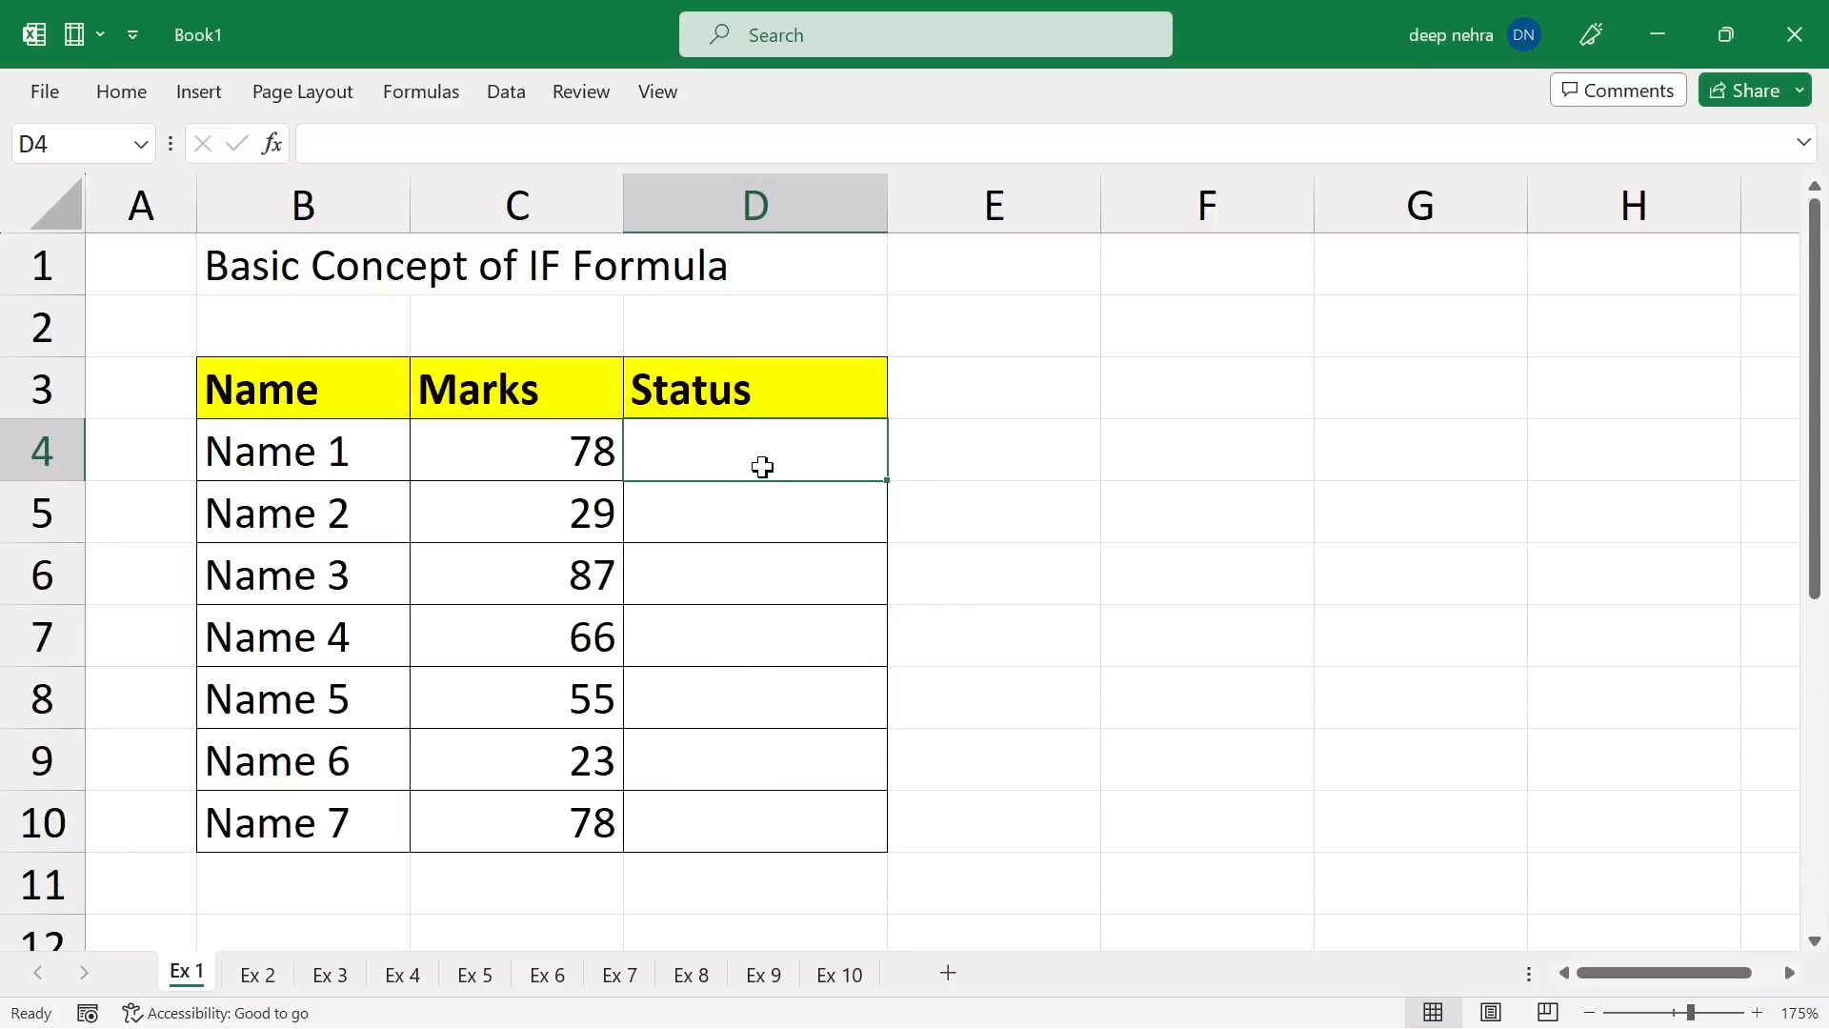
Examine Name 1's mark in C4 alongside its Status cell D4 on the Ex 1 sheet.
left_click(553, 448)
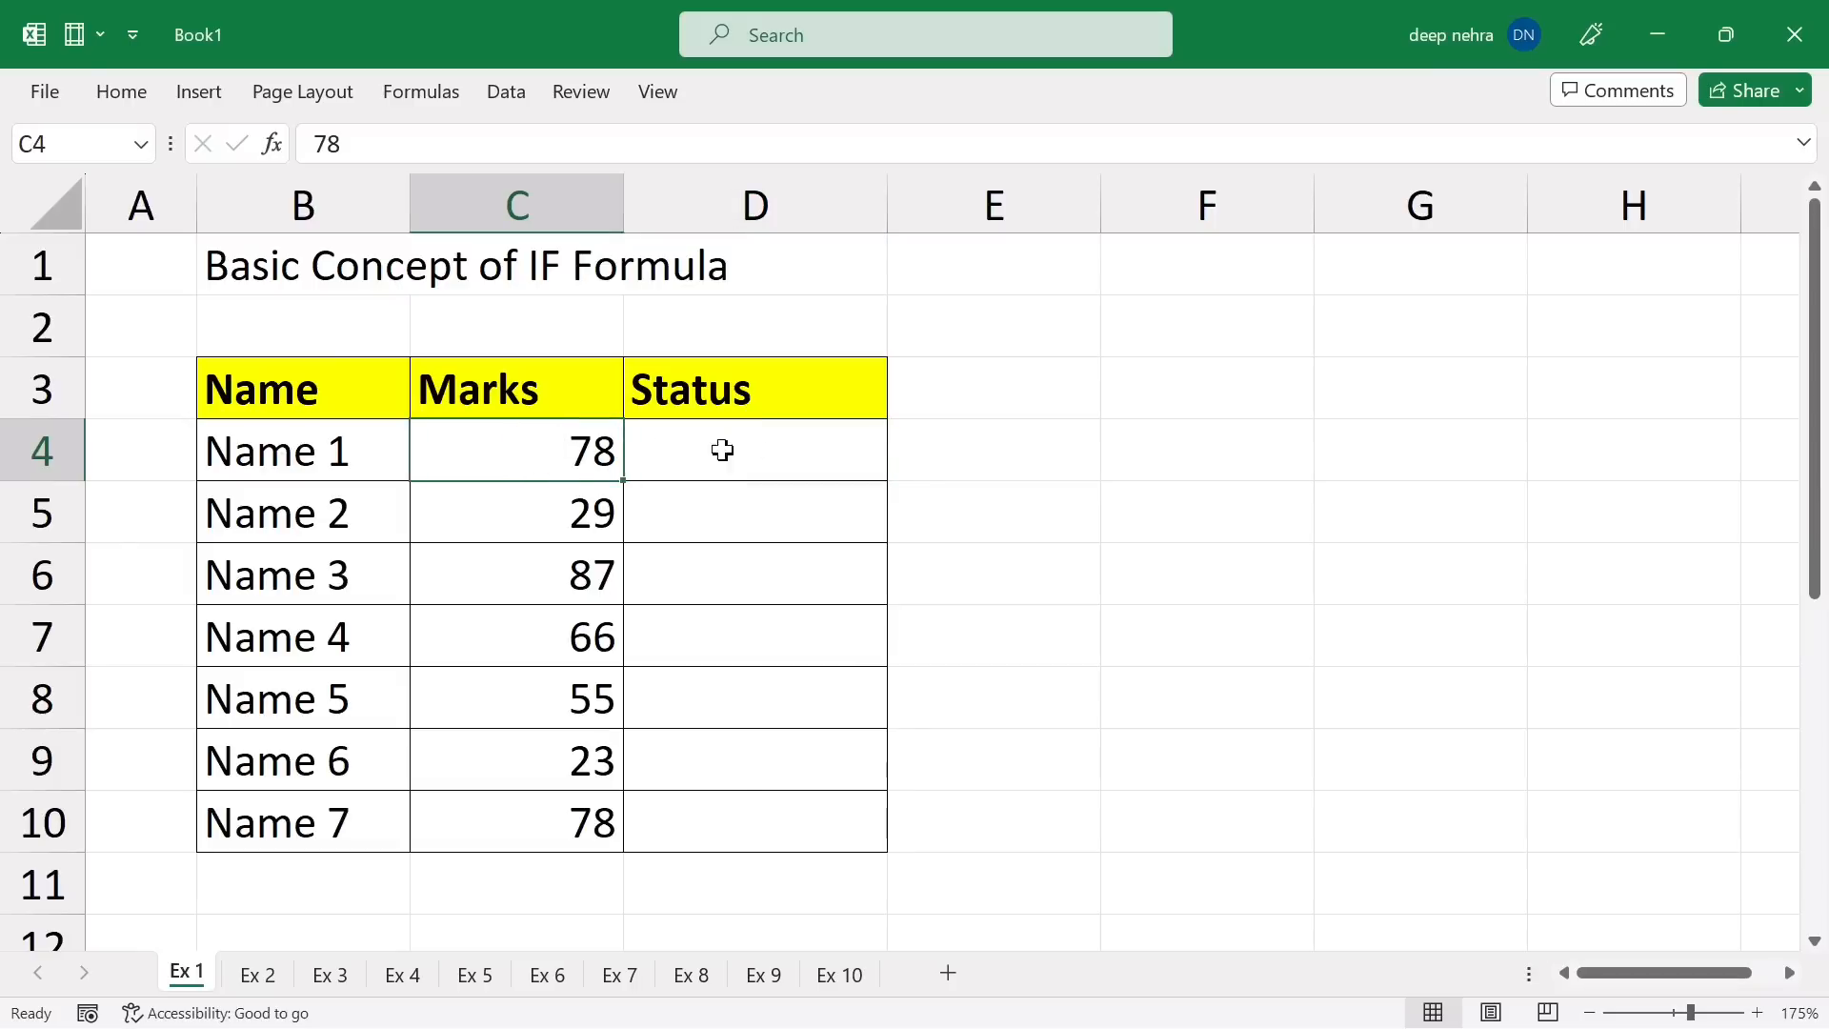
left_click(758, 451)
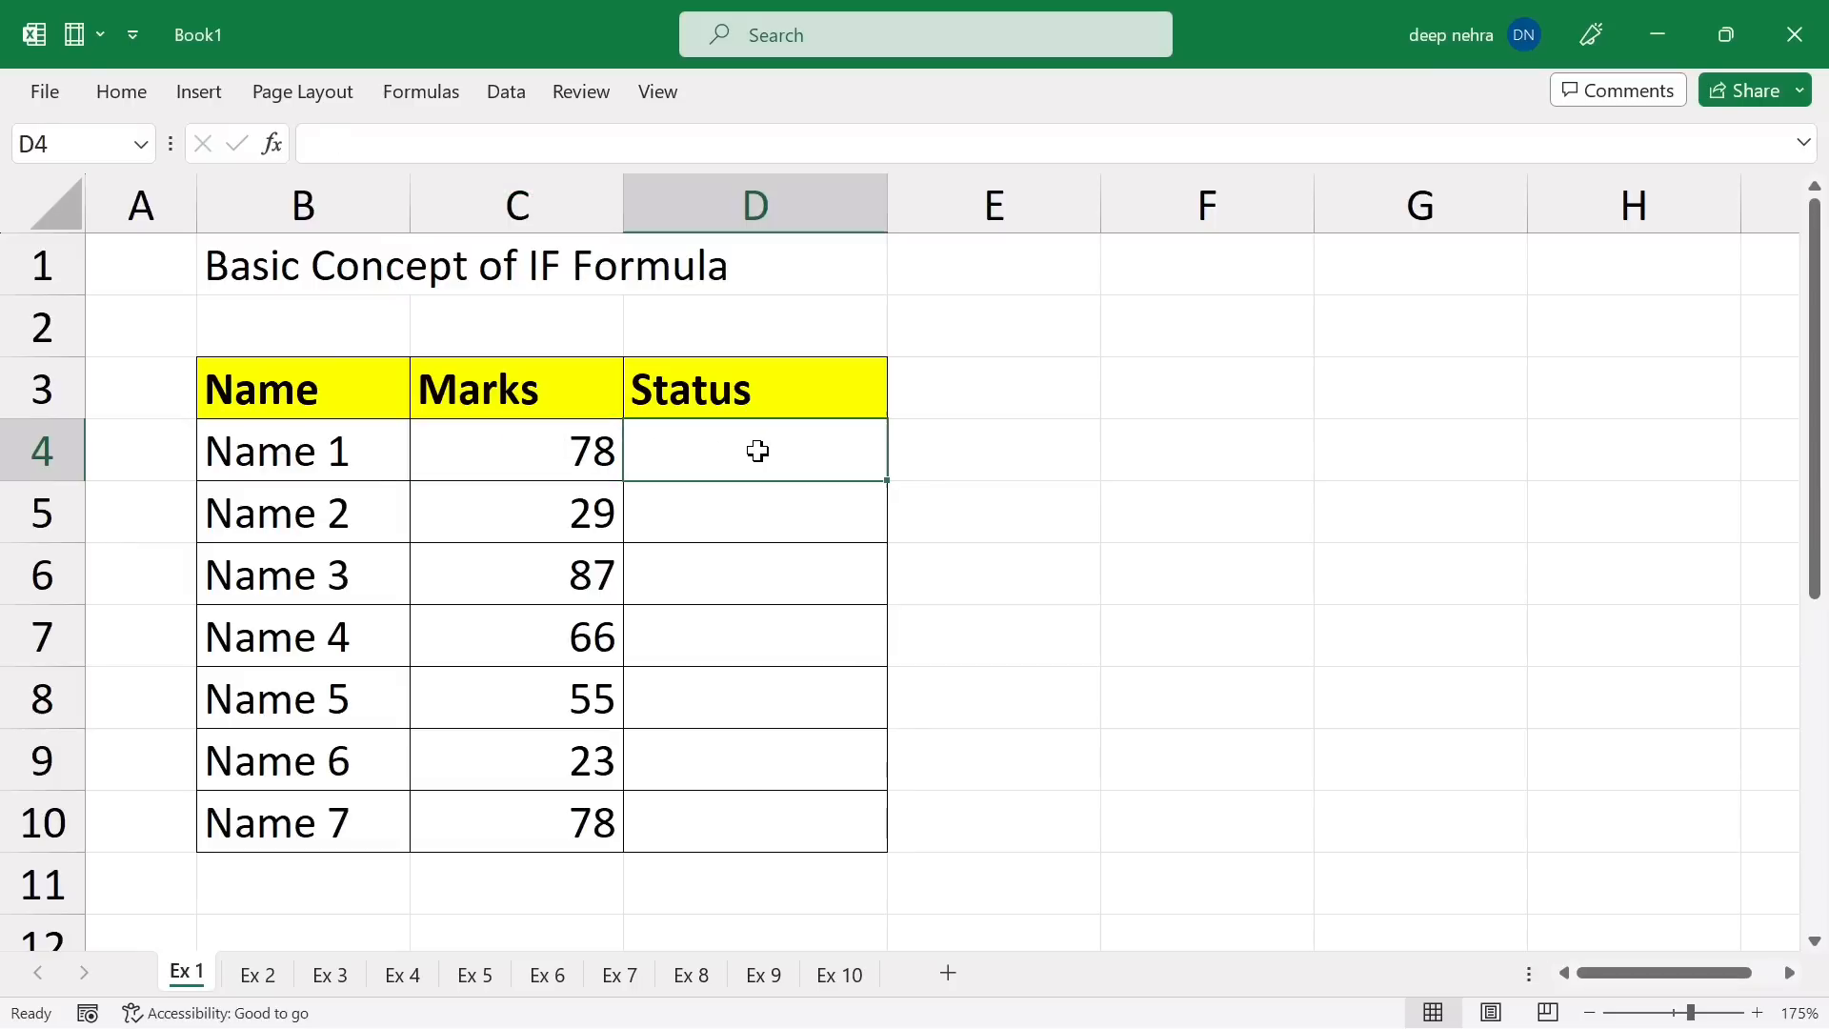
left_click(511, 438)
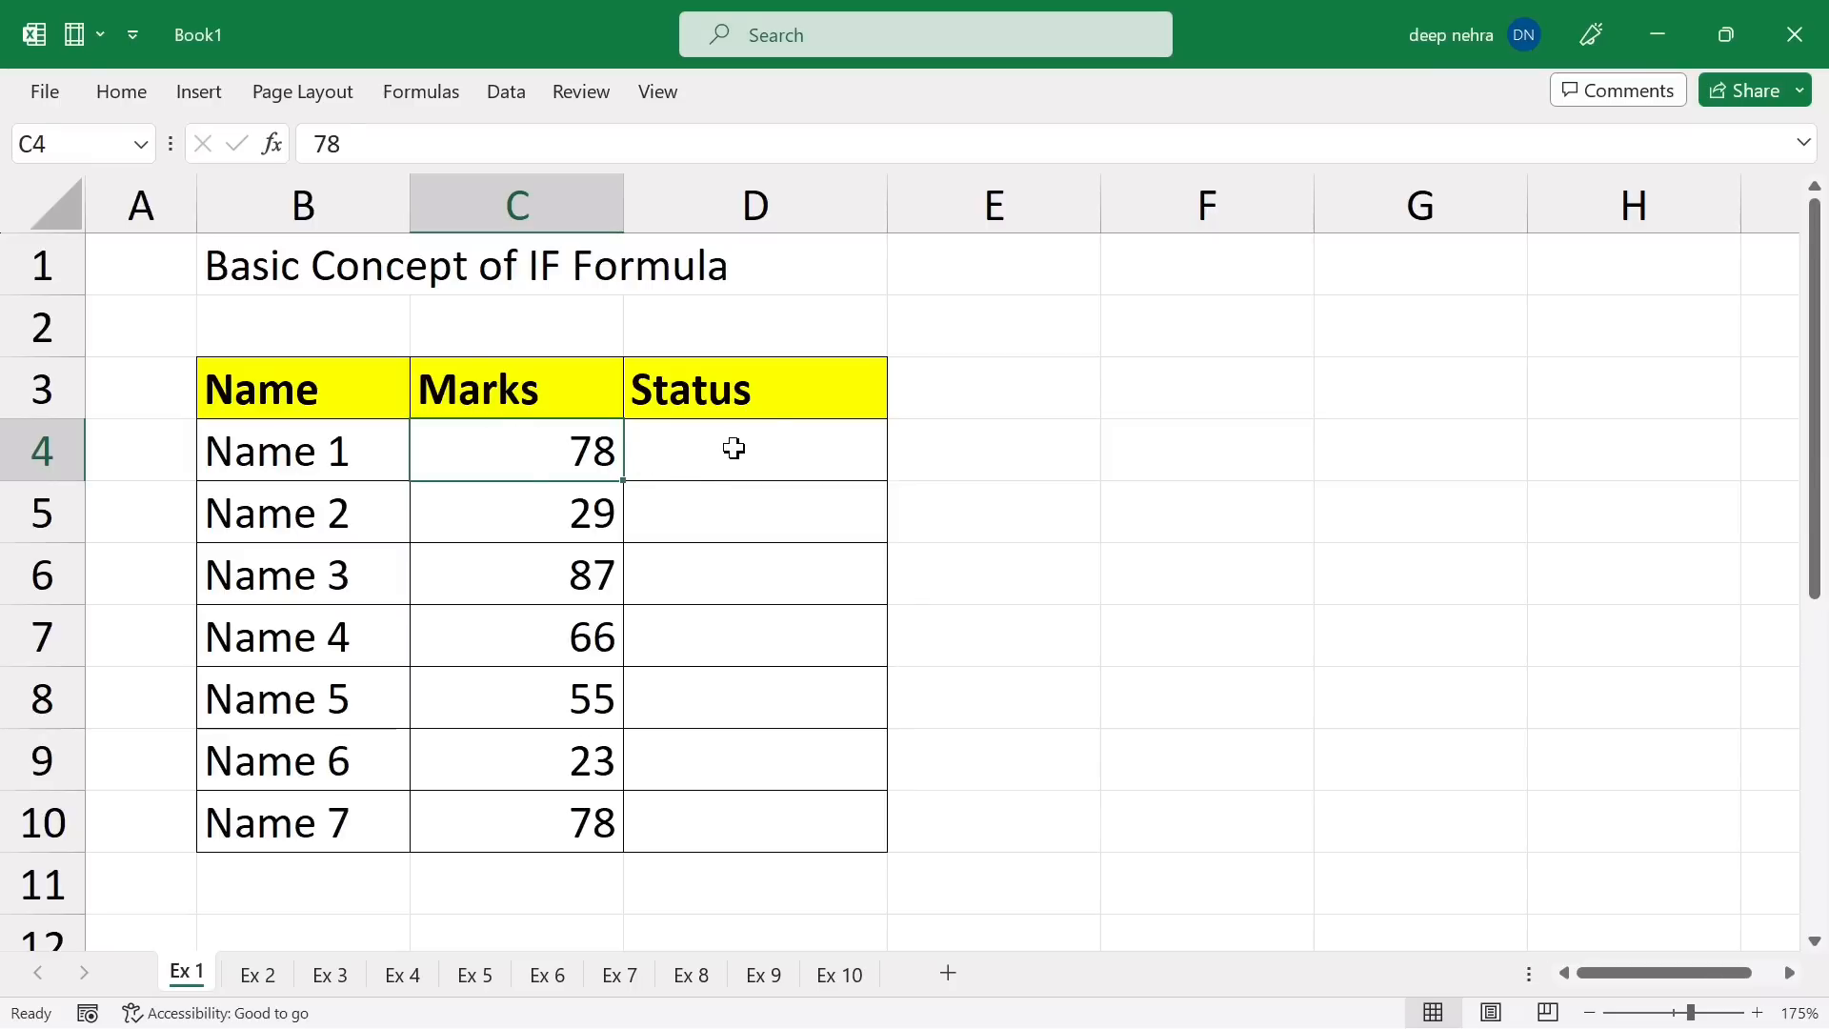
left_click(734, 449)
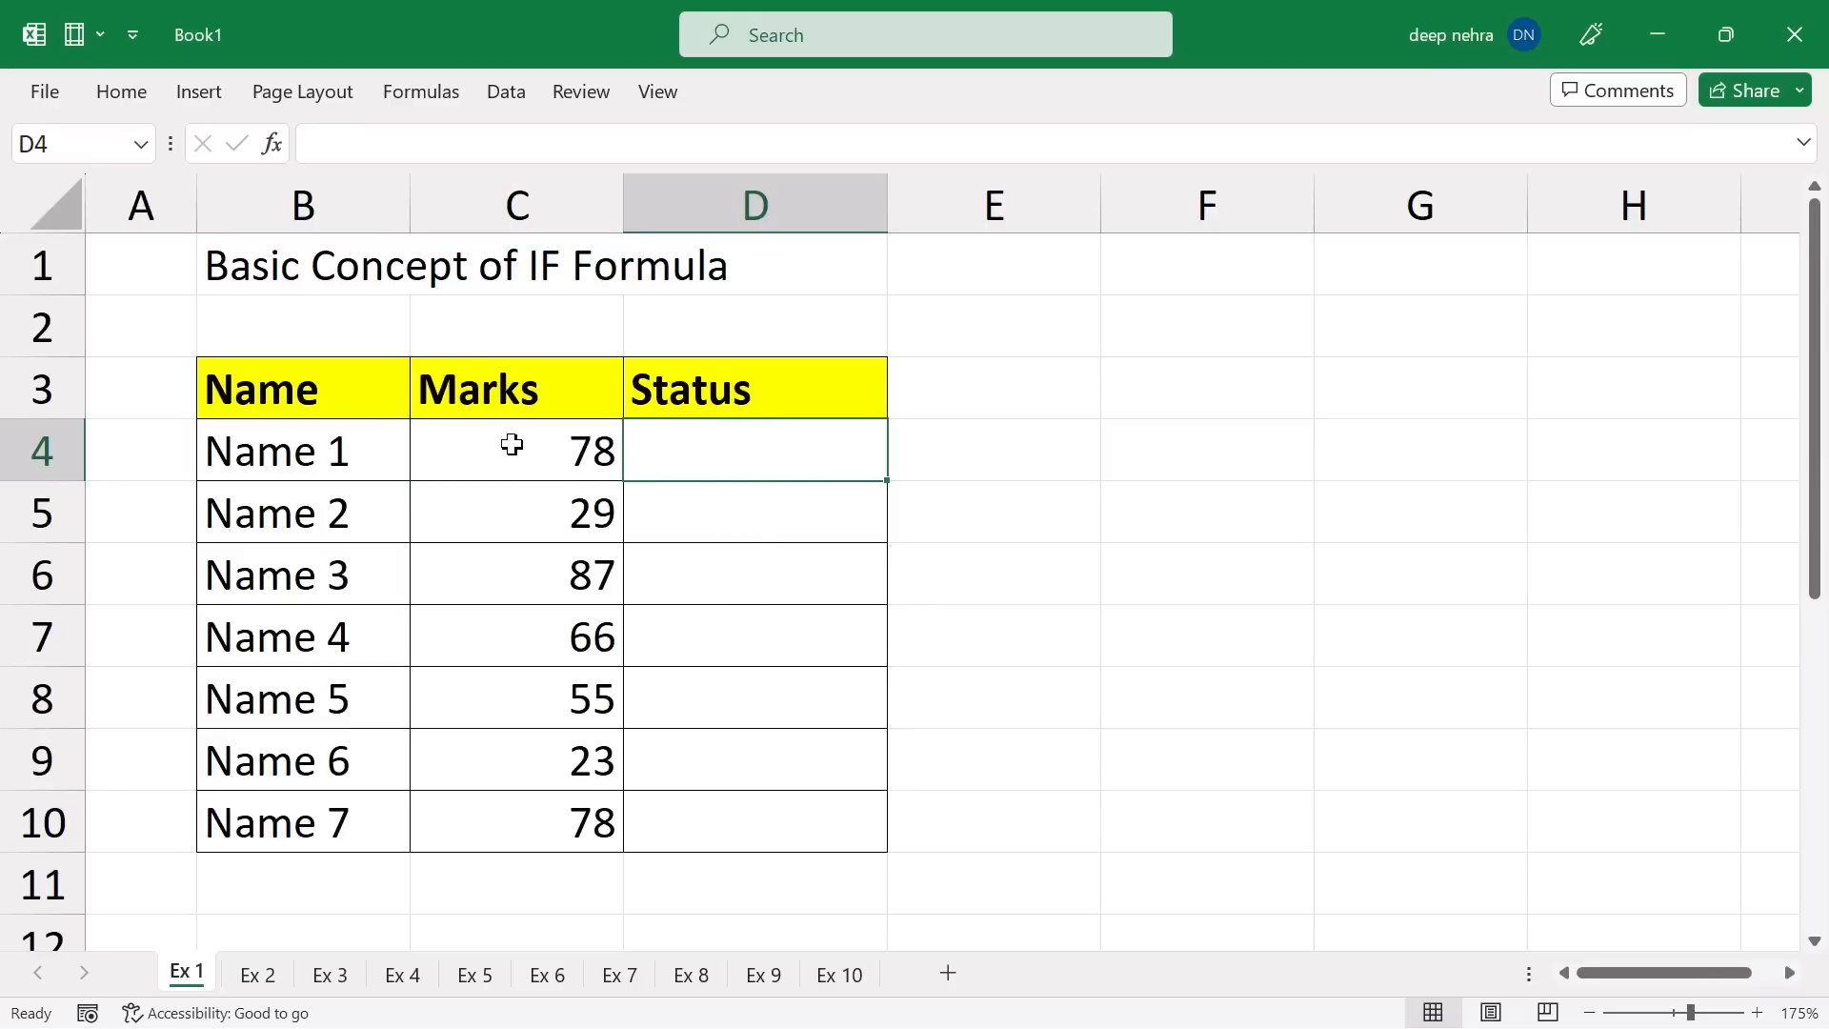
left_click(511, 445)
left_click(719, 444)
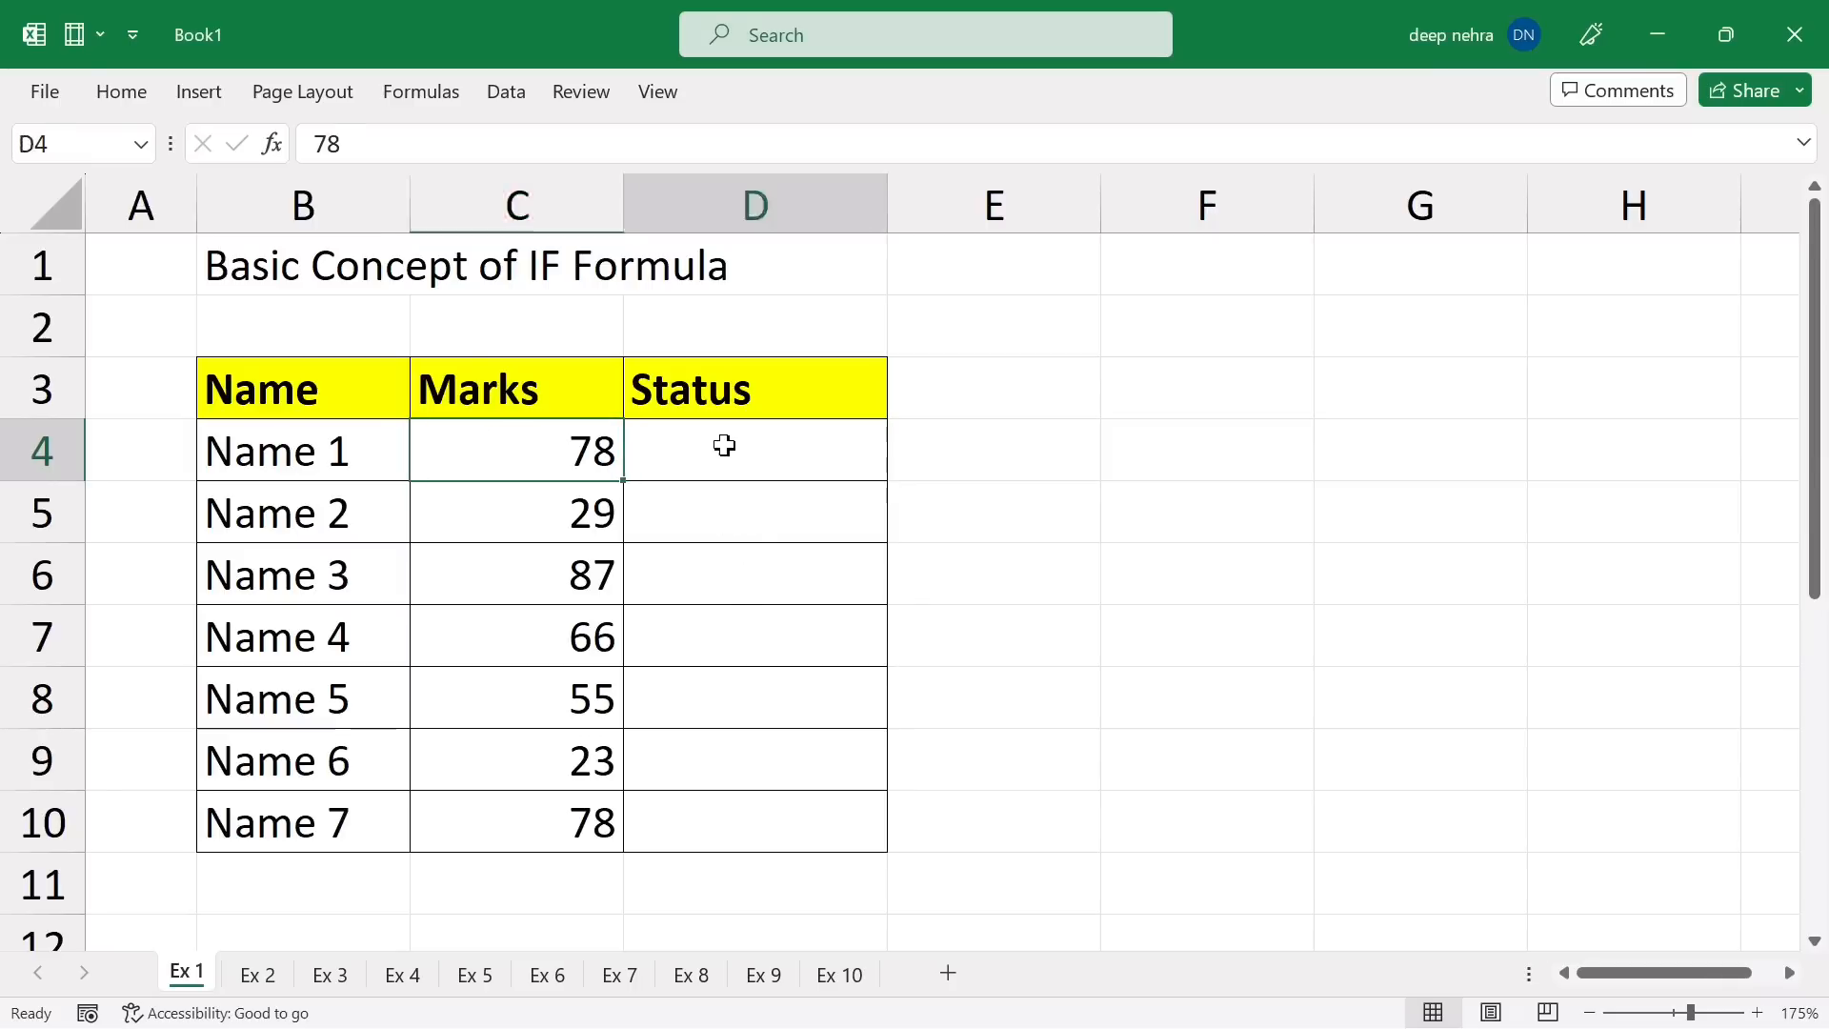
left_click(521, 445)
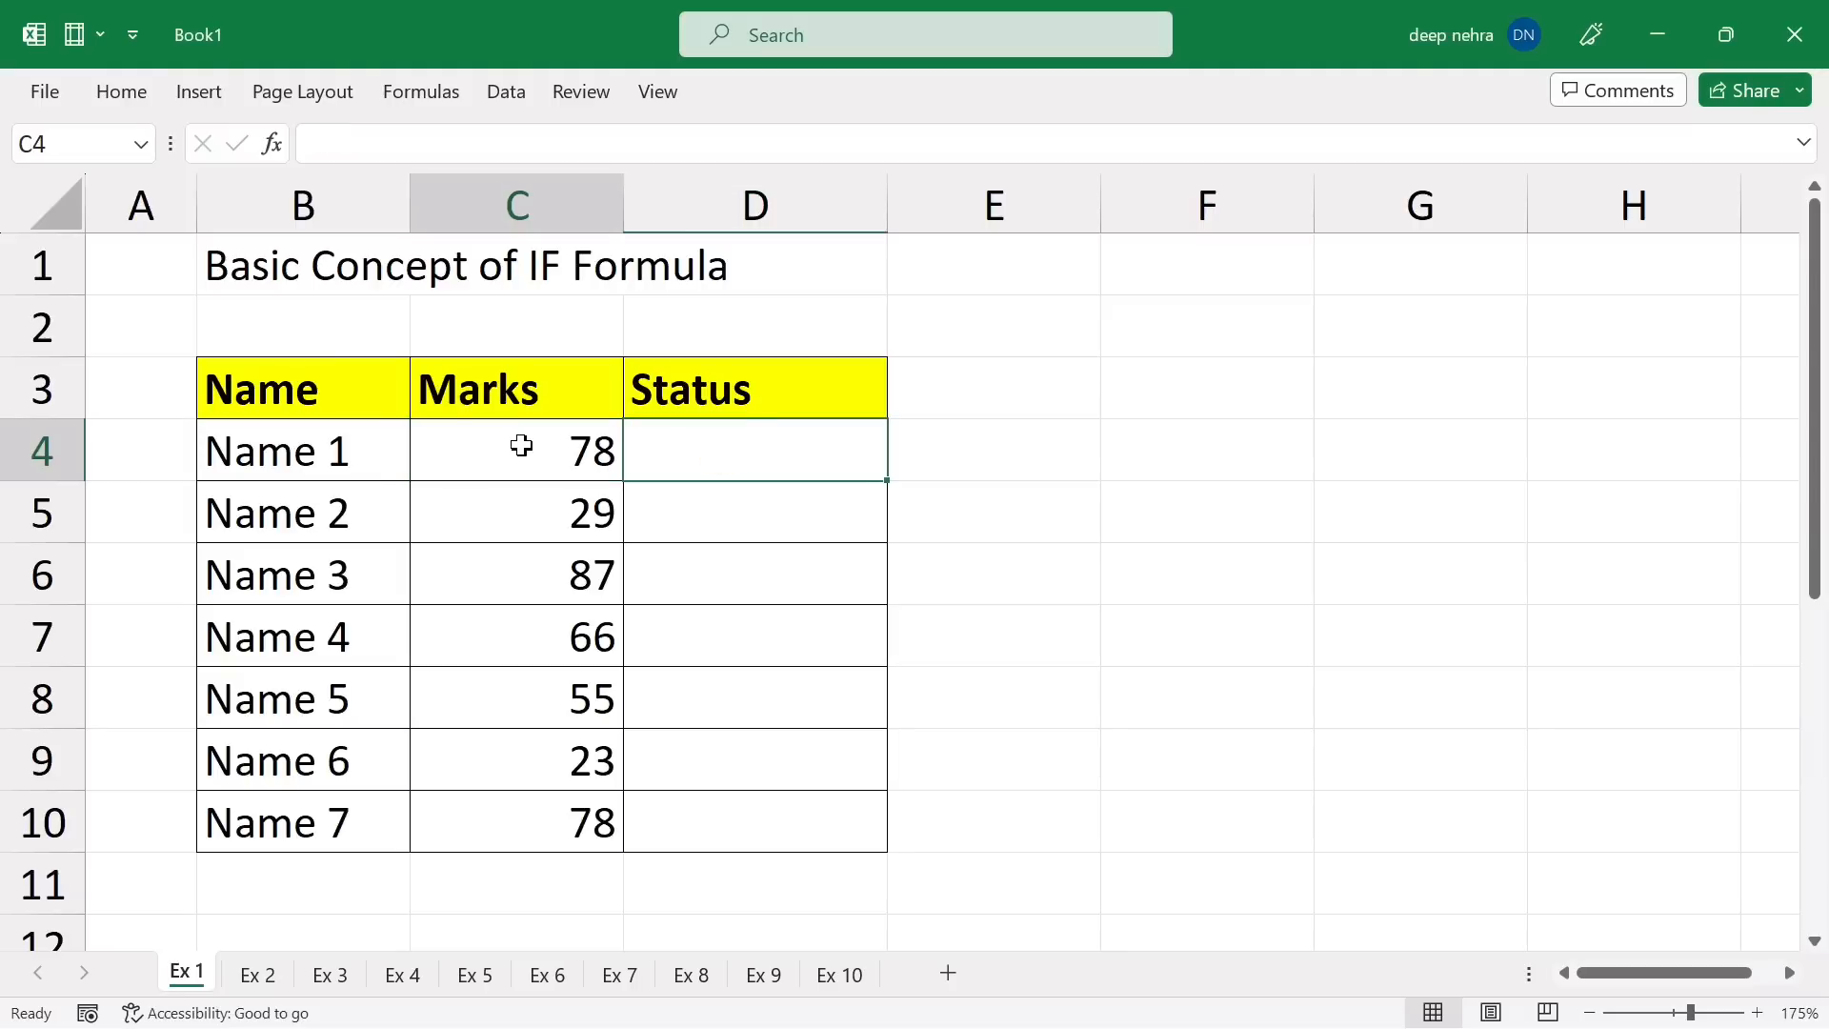
left_click(724, 457)
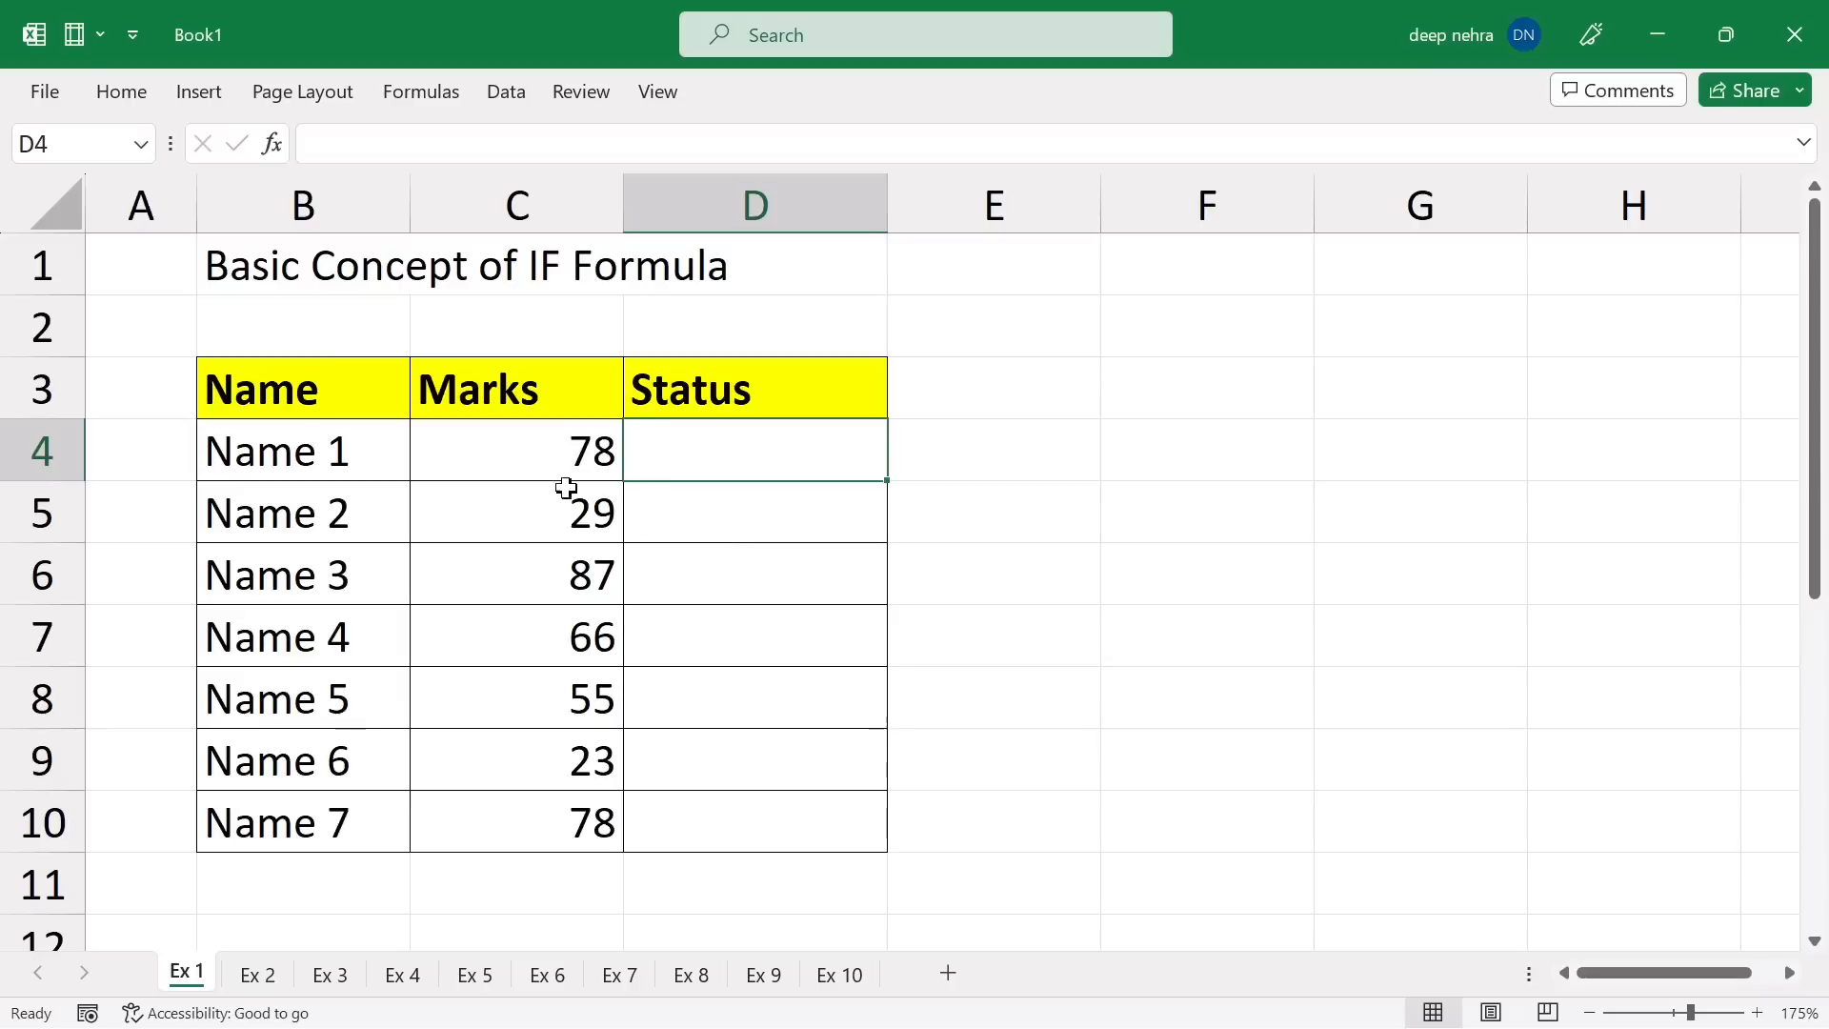
left_click(498, 456)
left_click(707, 463)
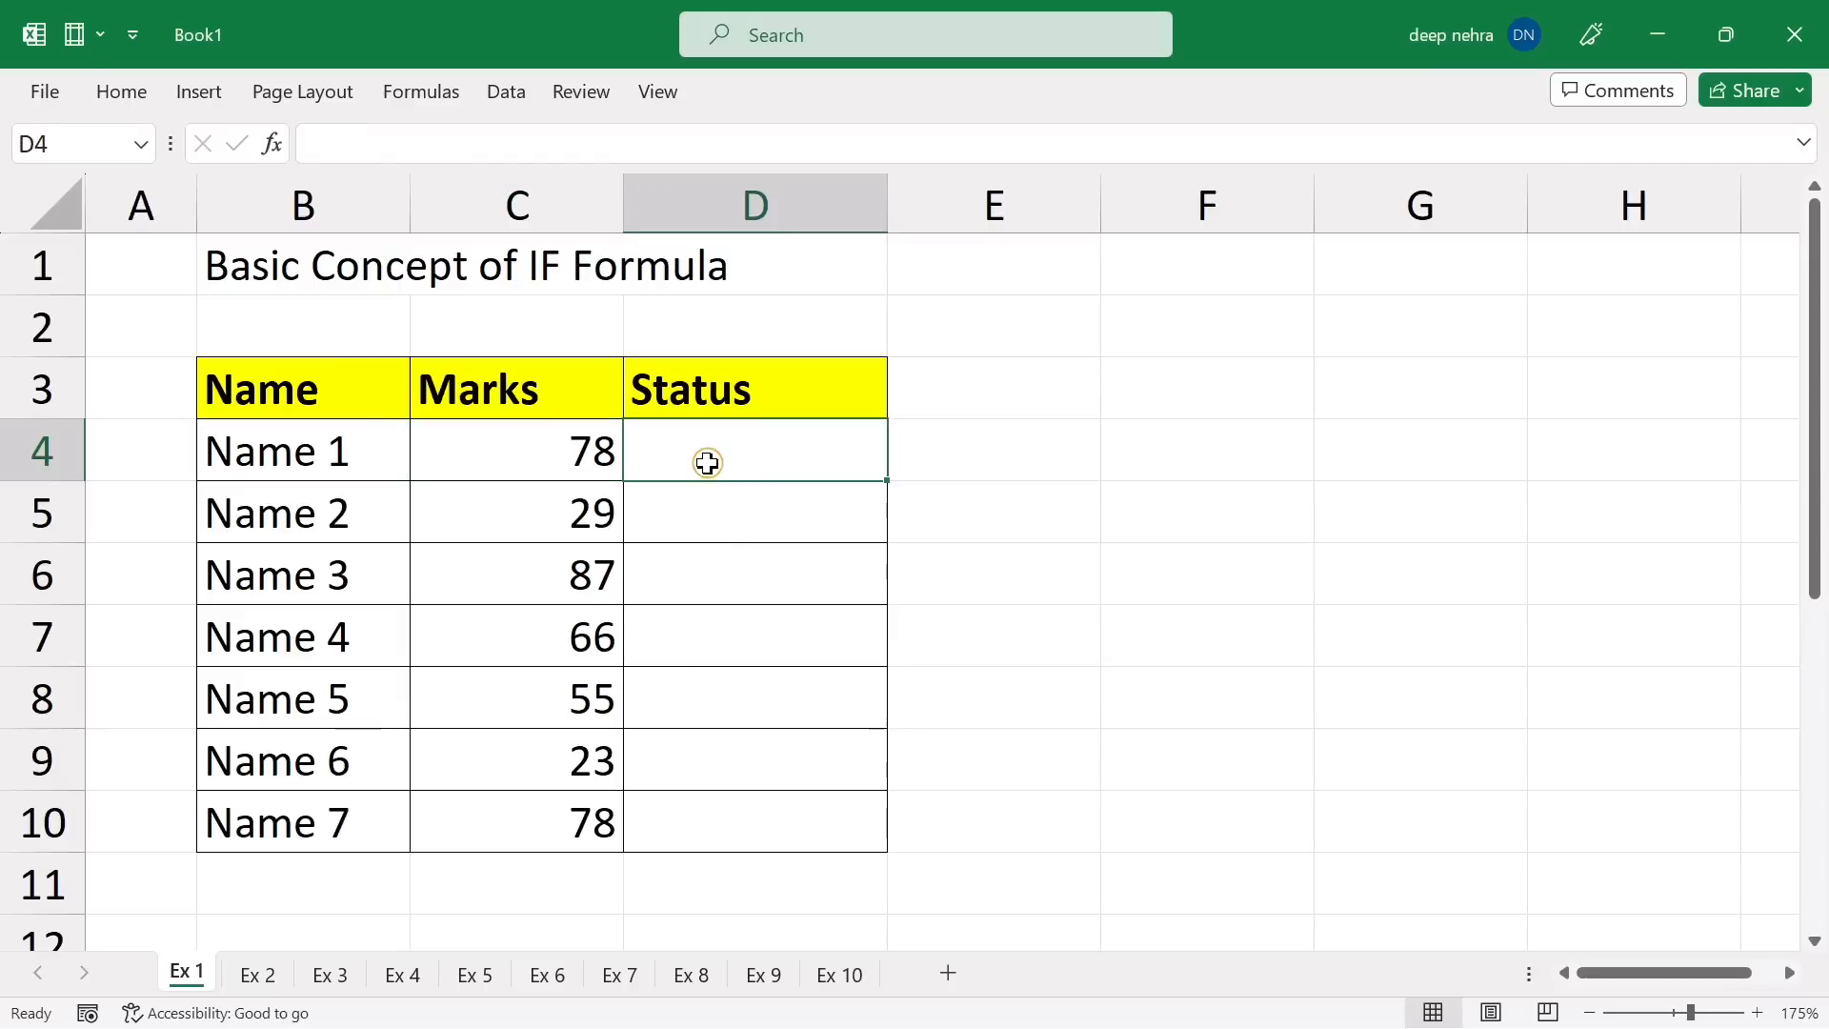
left_click(486, 435)
left_click(710, 445)
Enter the formula =IF(C4>=50,"Good","Bad") in Status cell D4.
left_click(721, 449)
type("=if(")
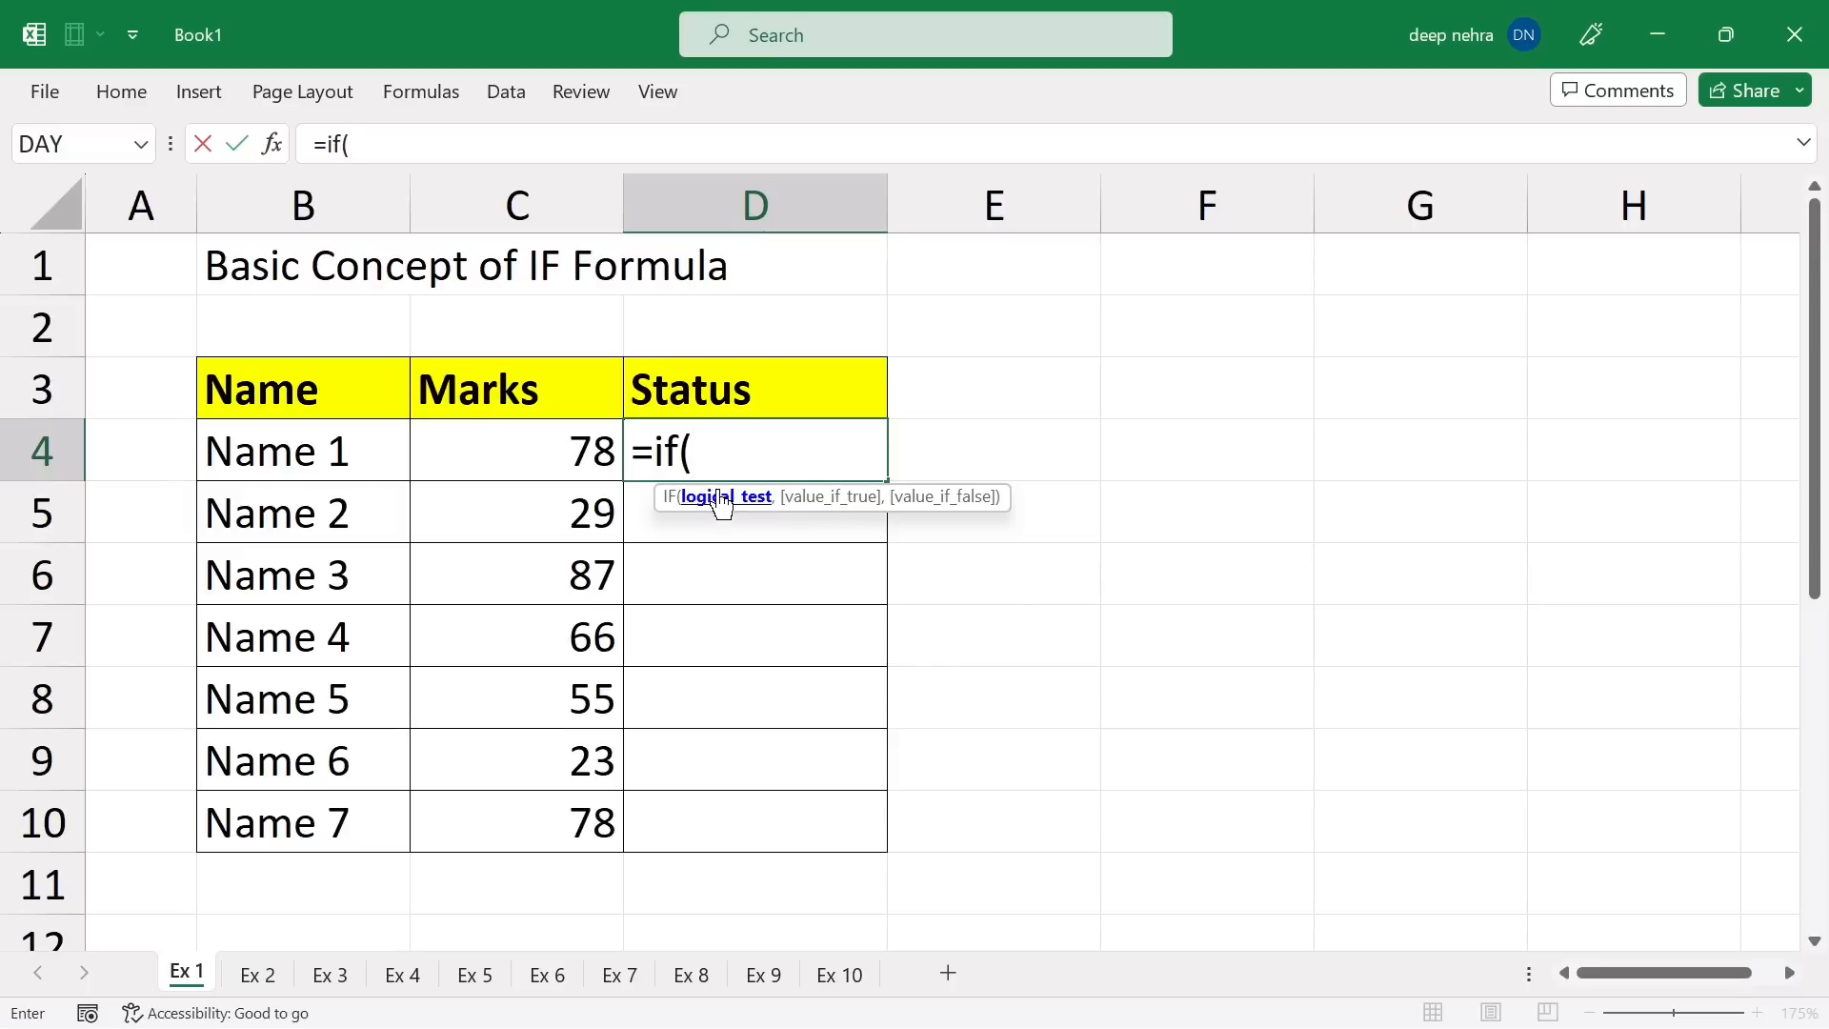
left_click(511, 452)
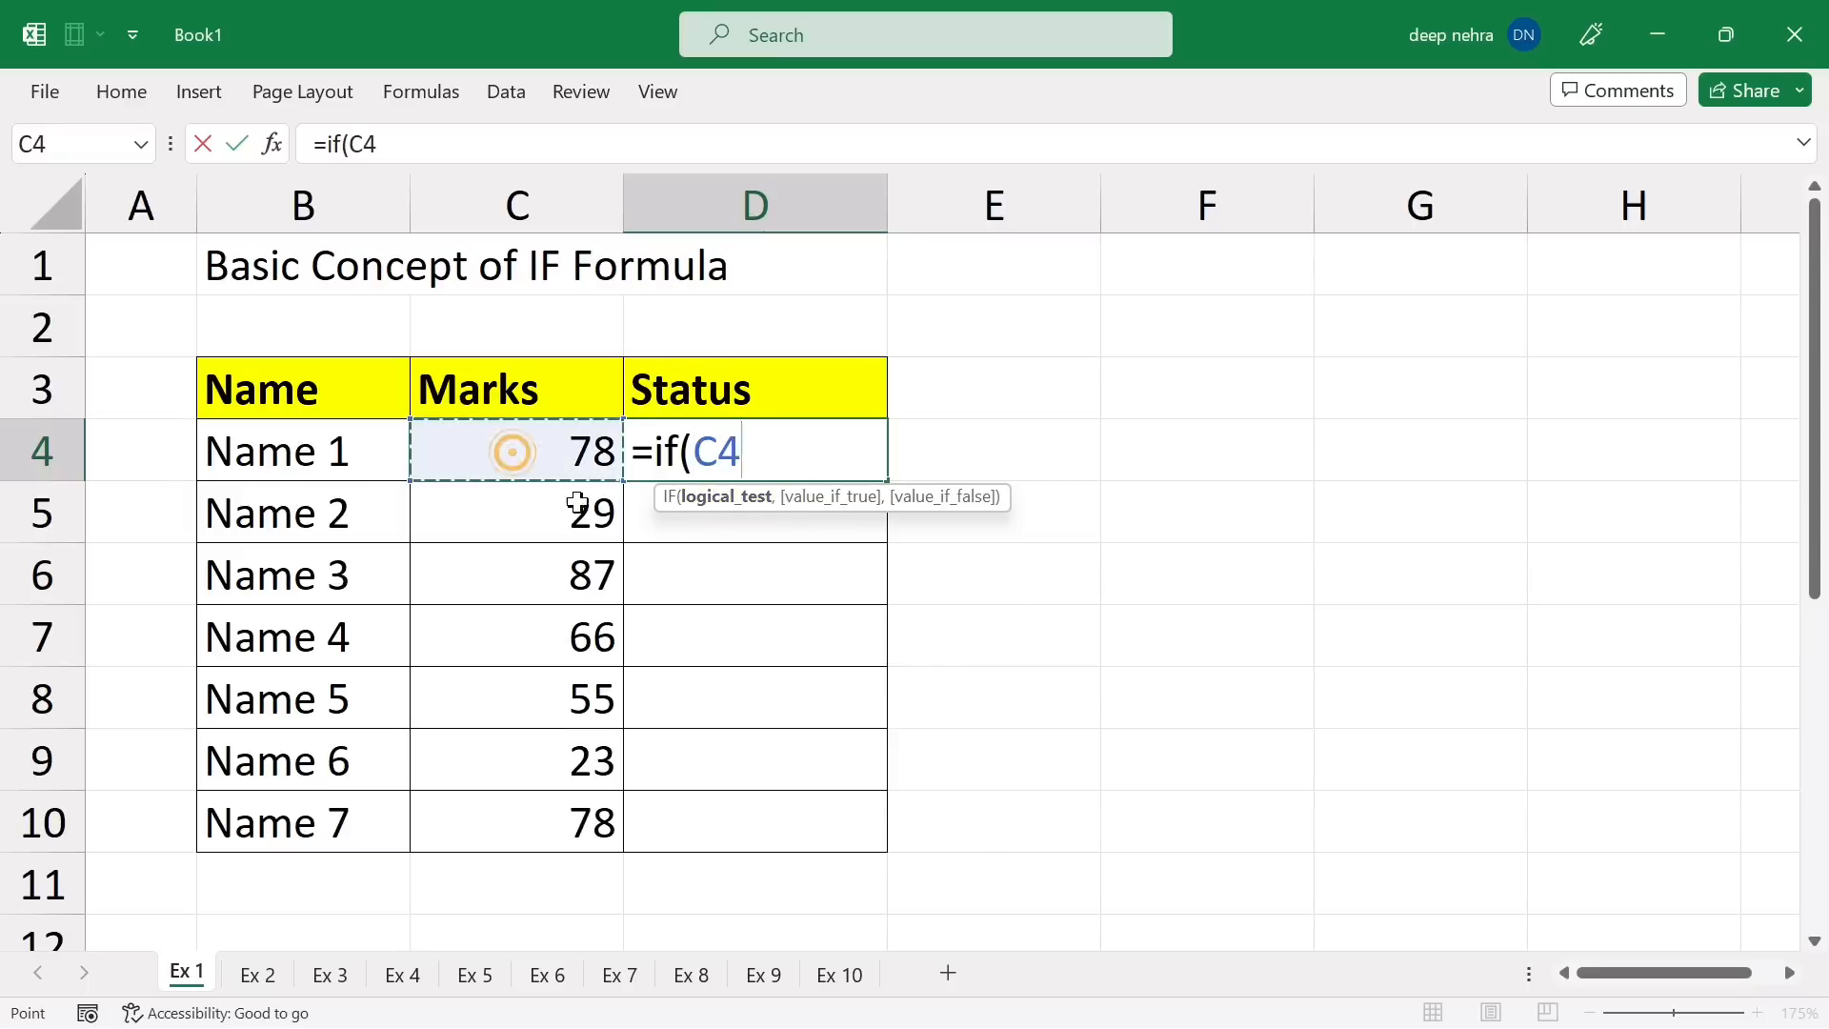
type(">")
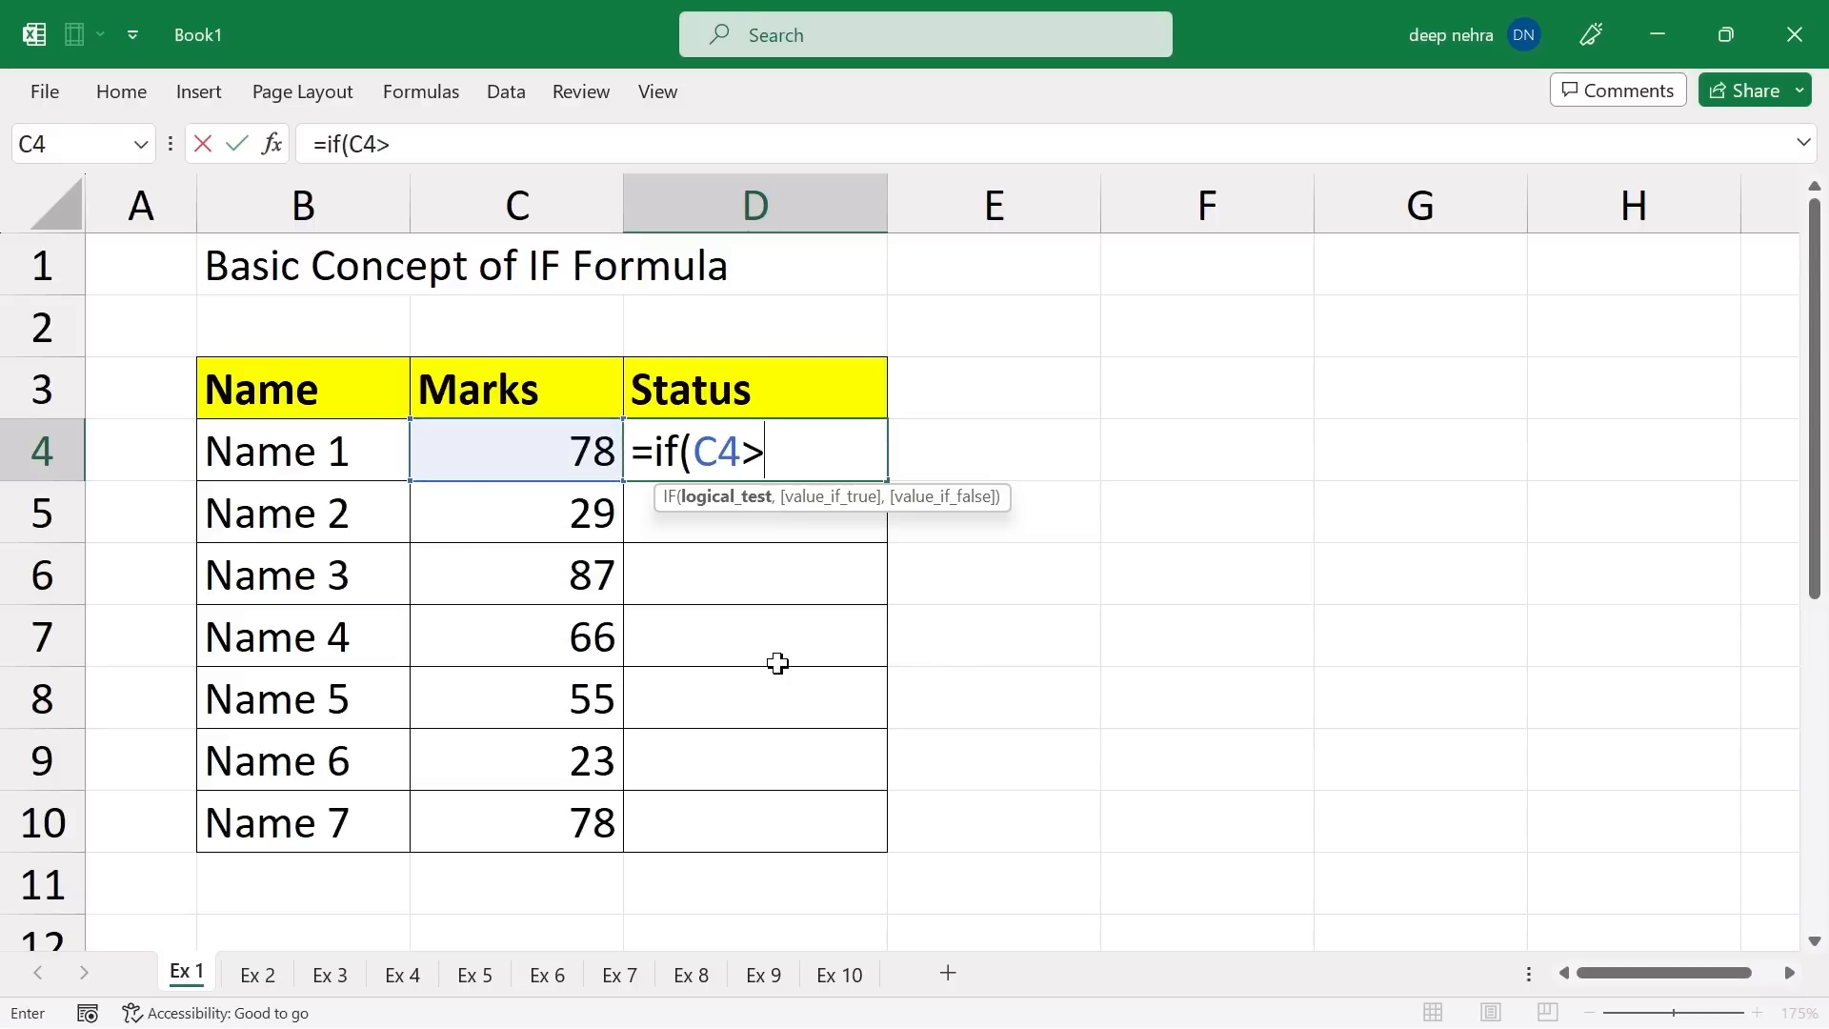
type("=50")
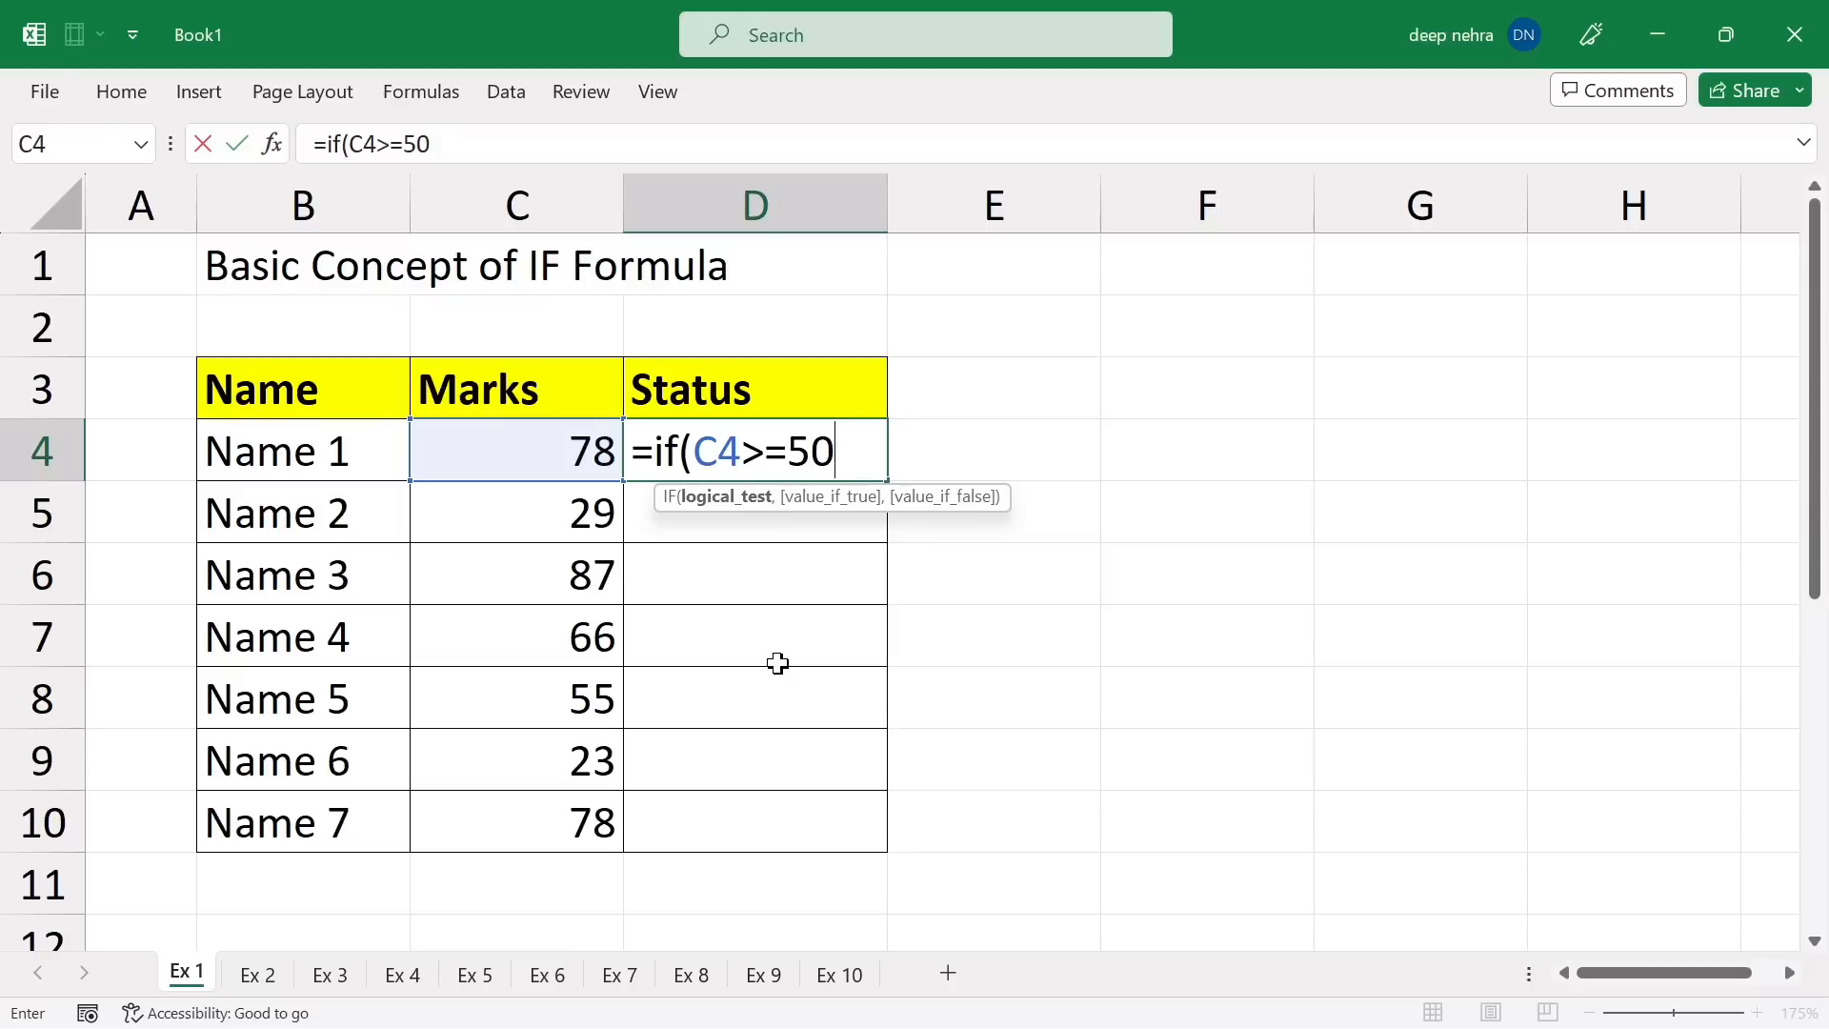
type(",")
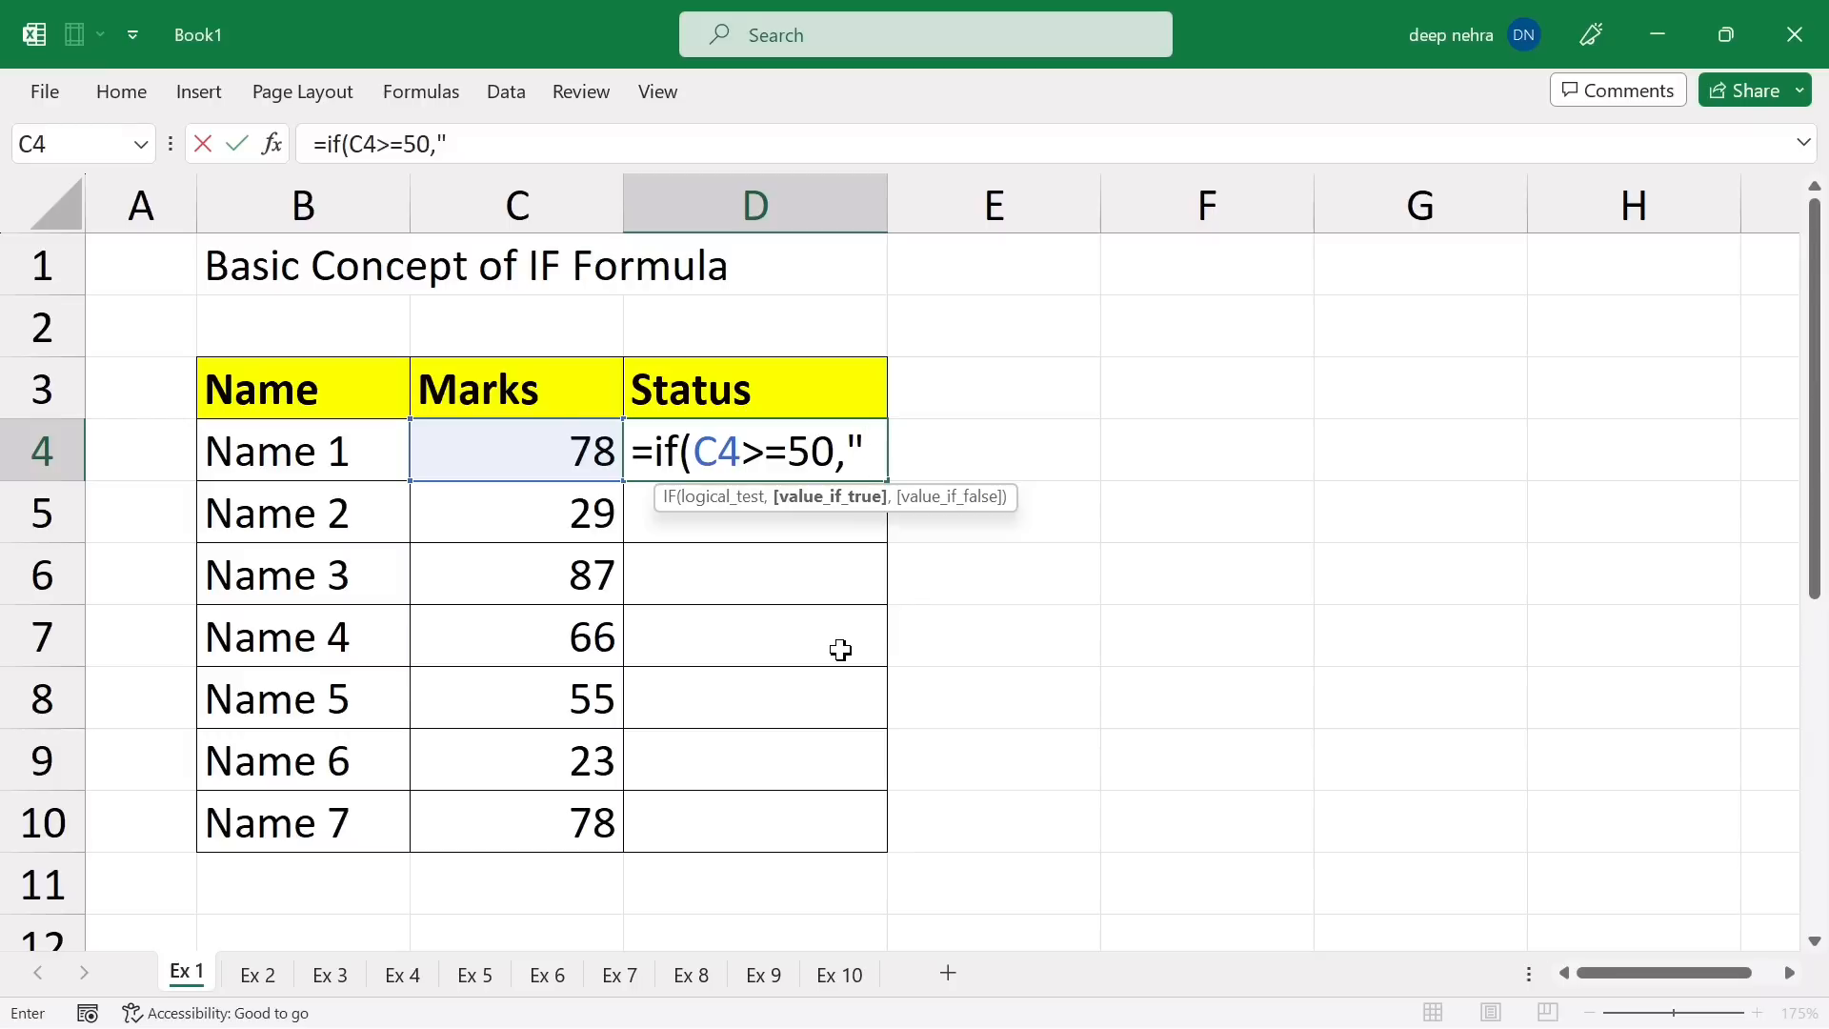
type("Good\"")
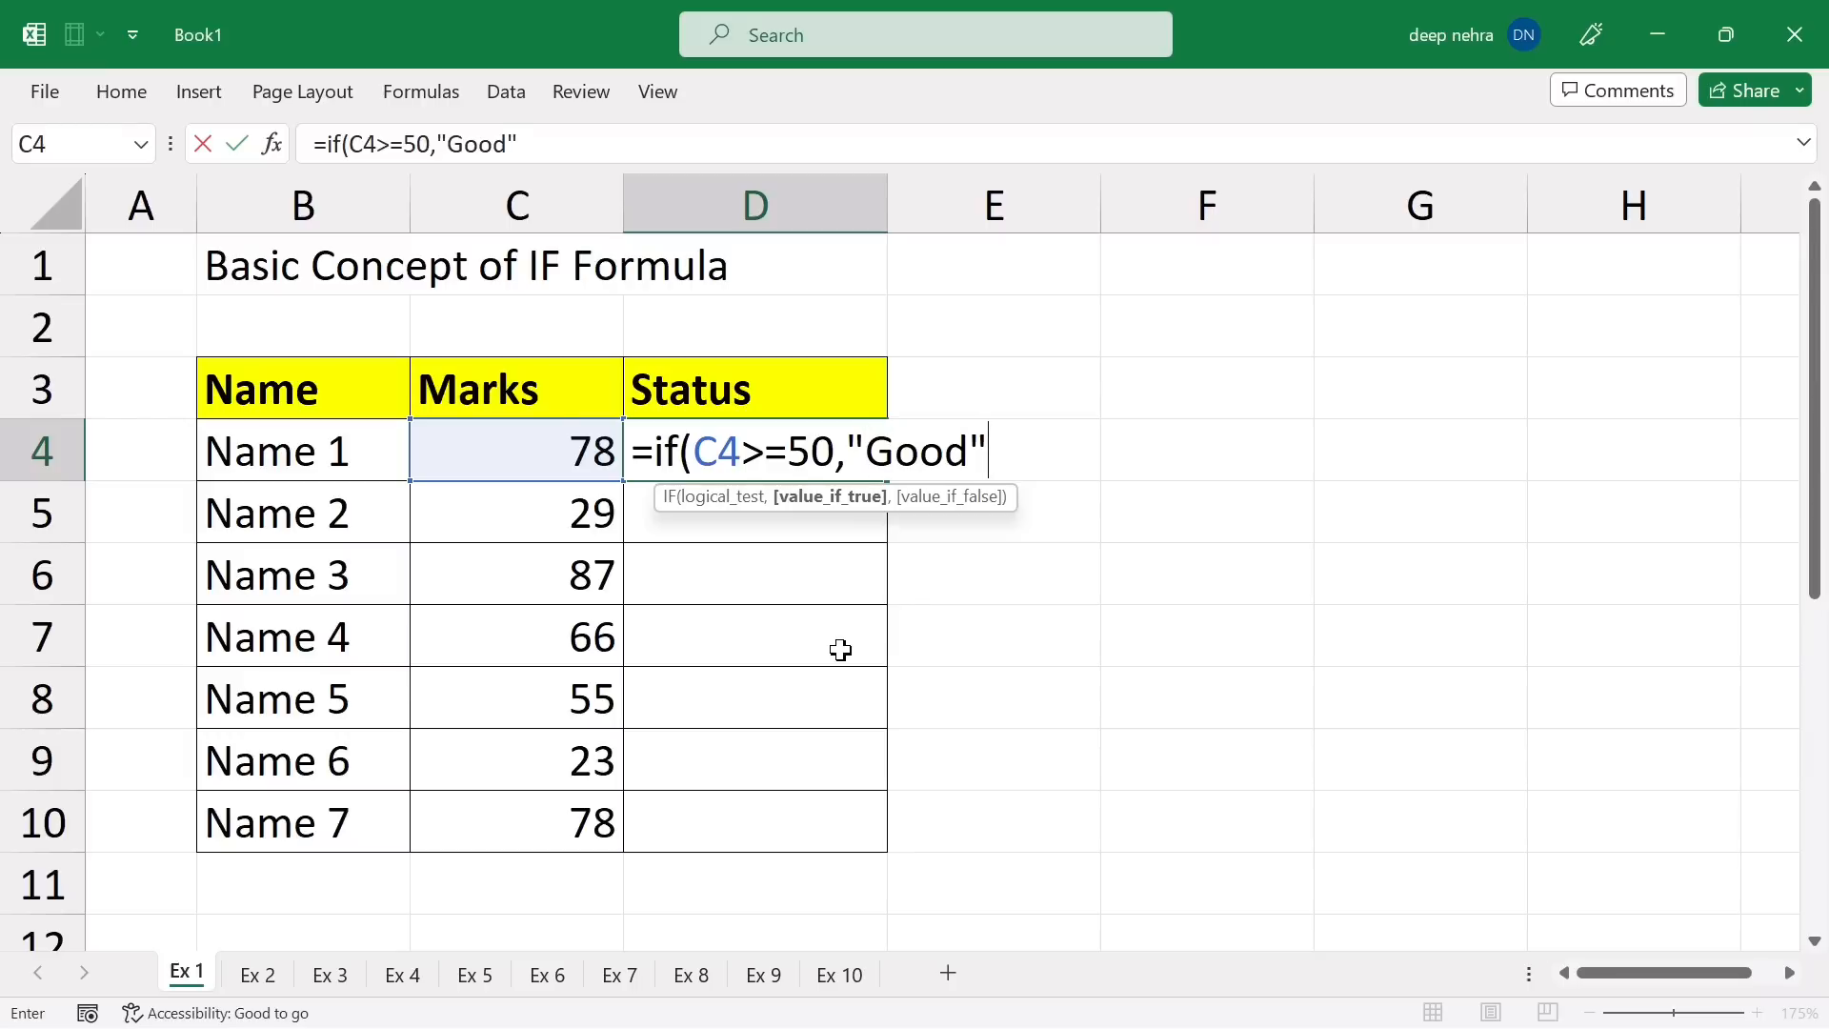
type(",")
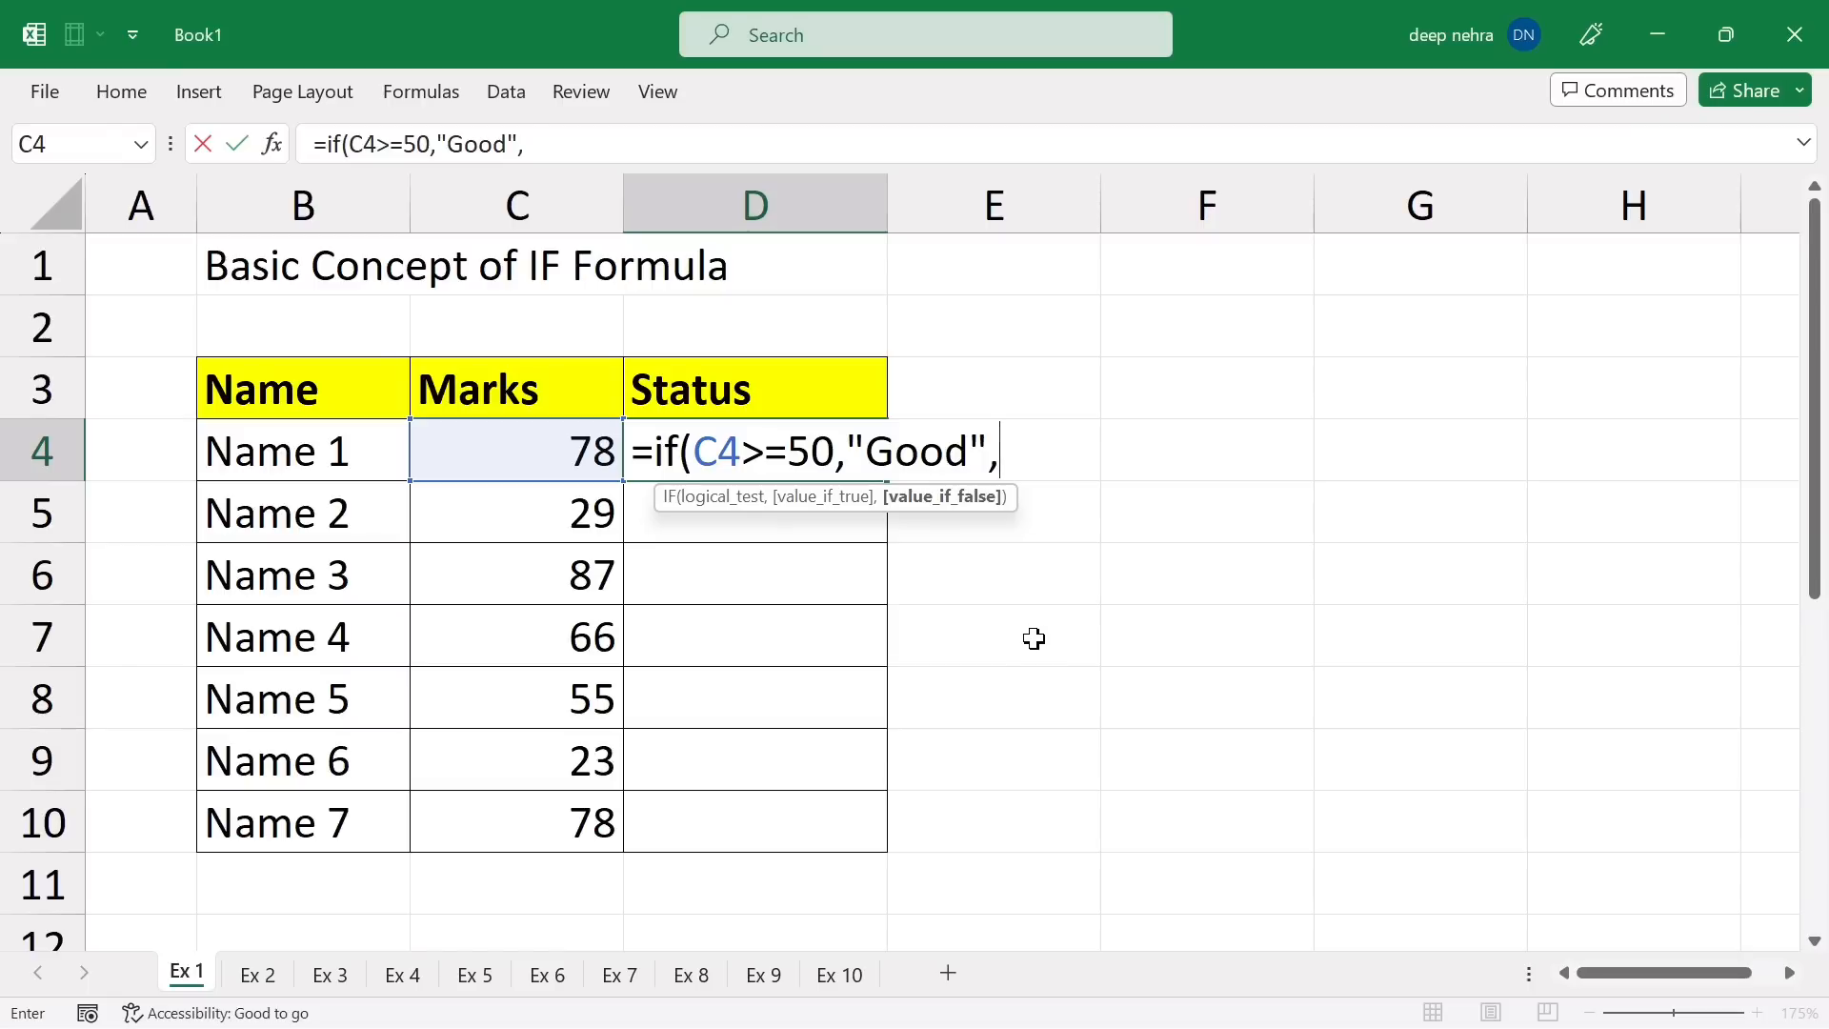
type("\"Ba")
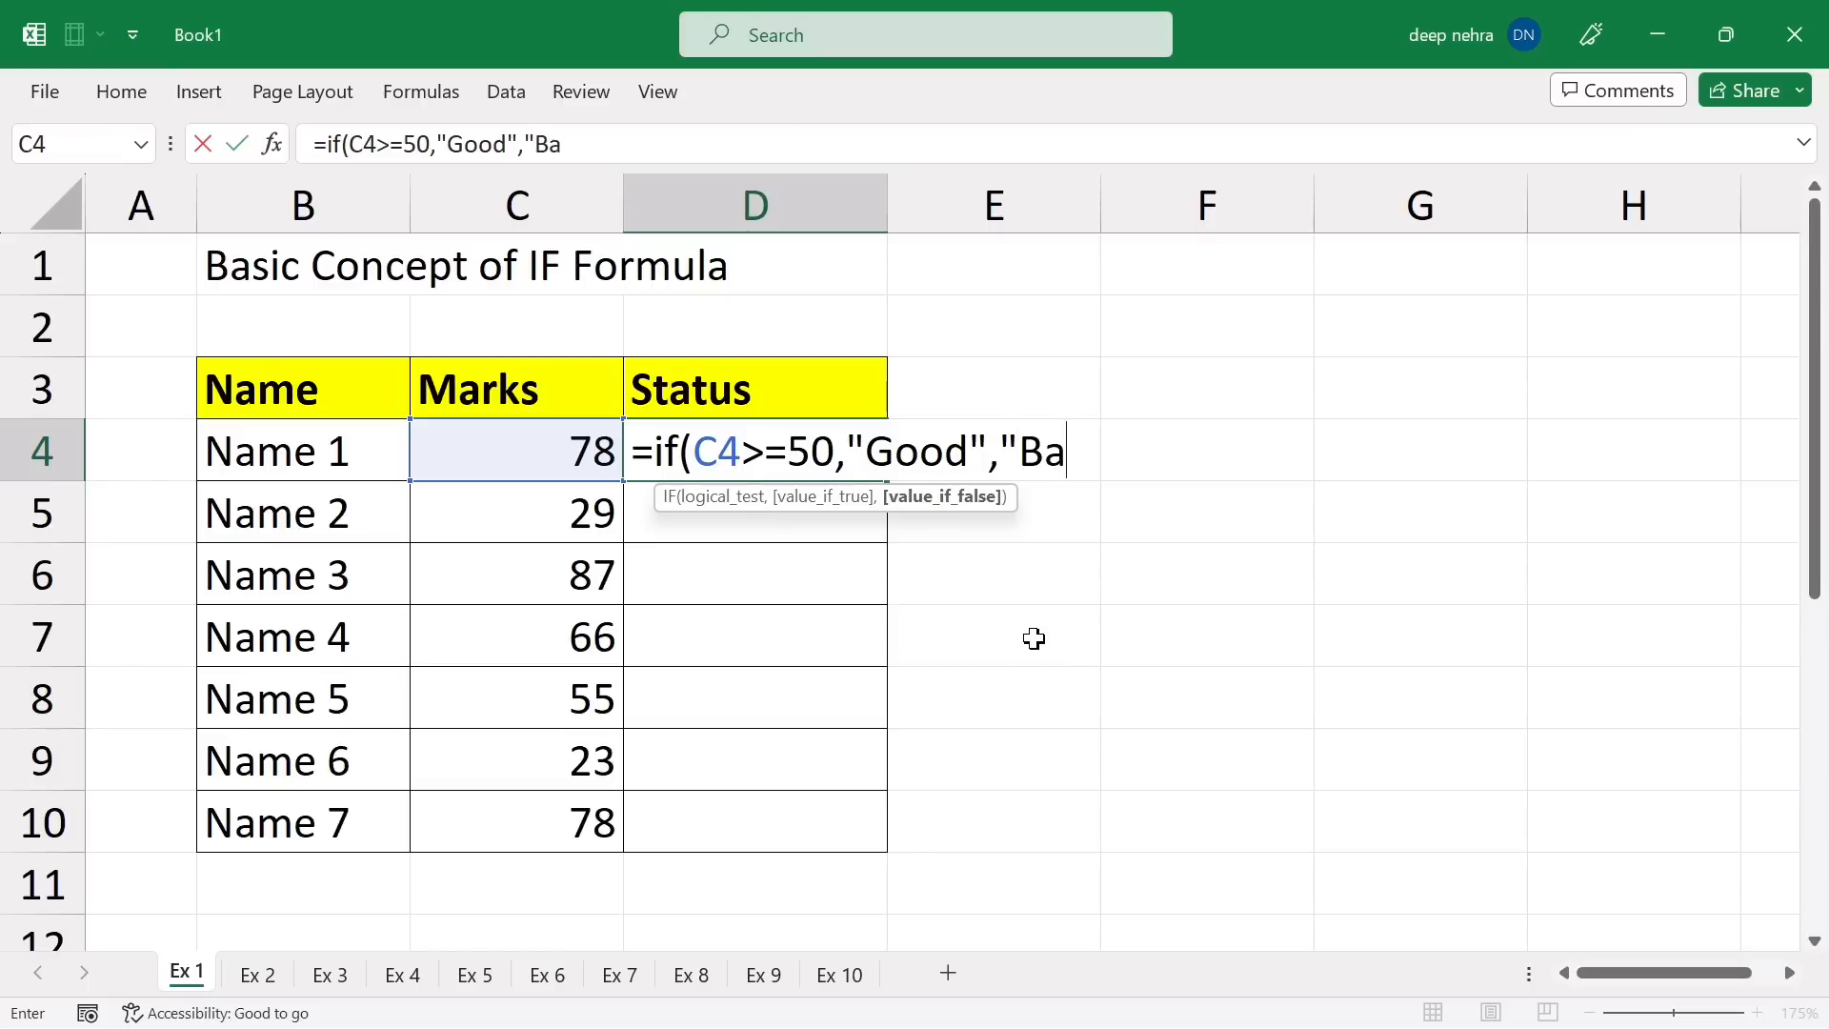
type("d\")")
key("Return")
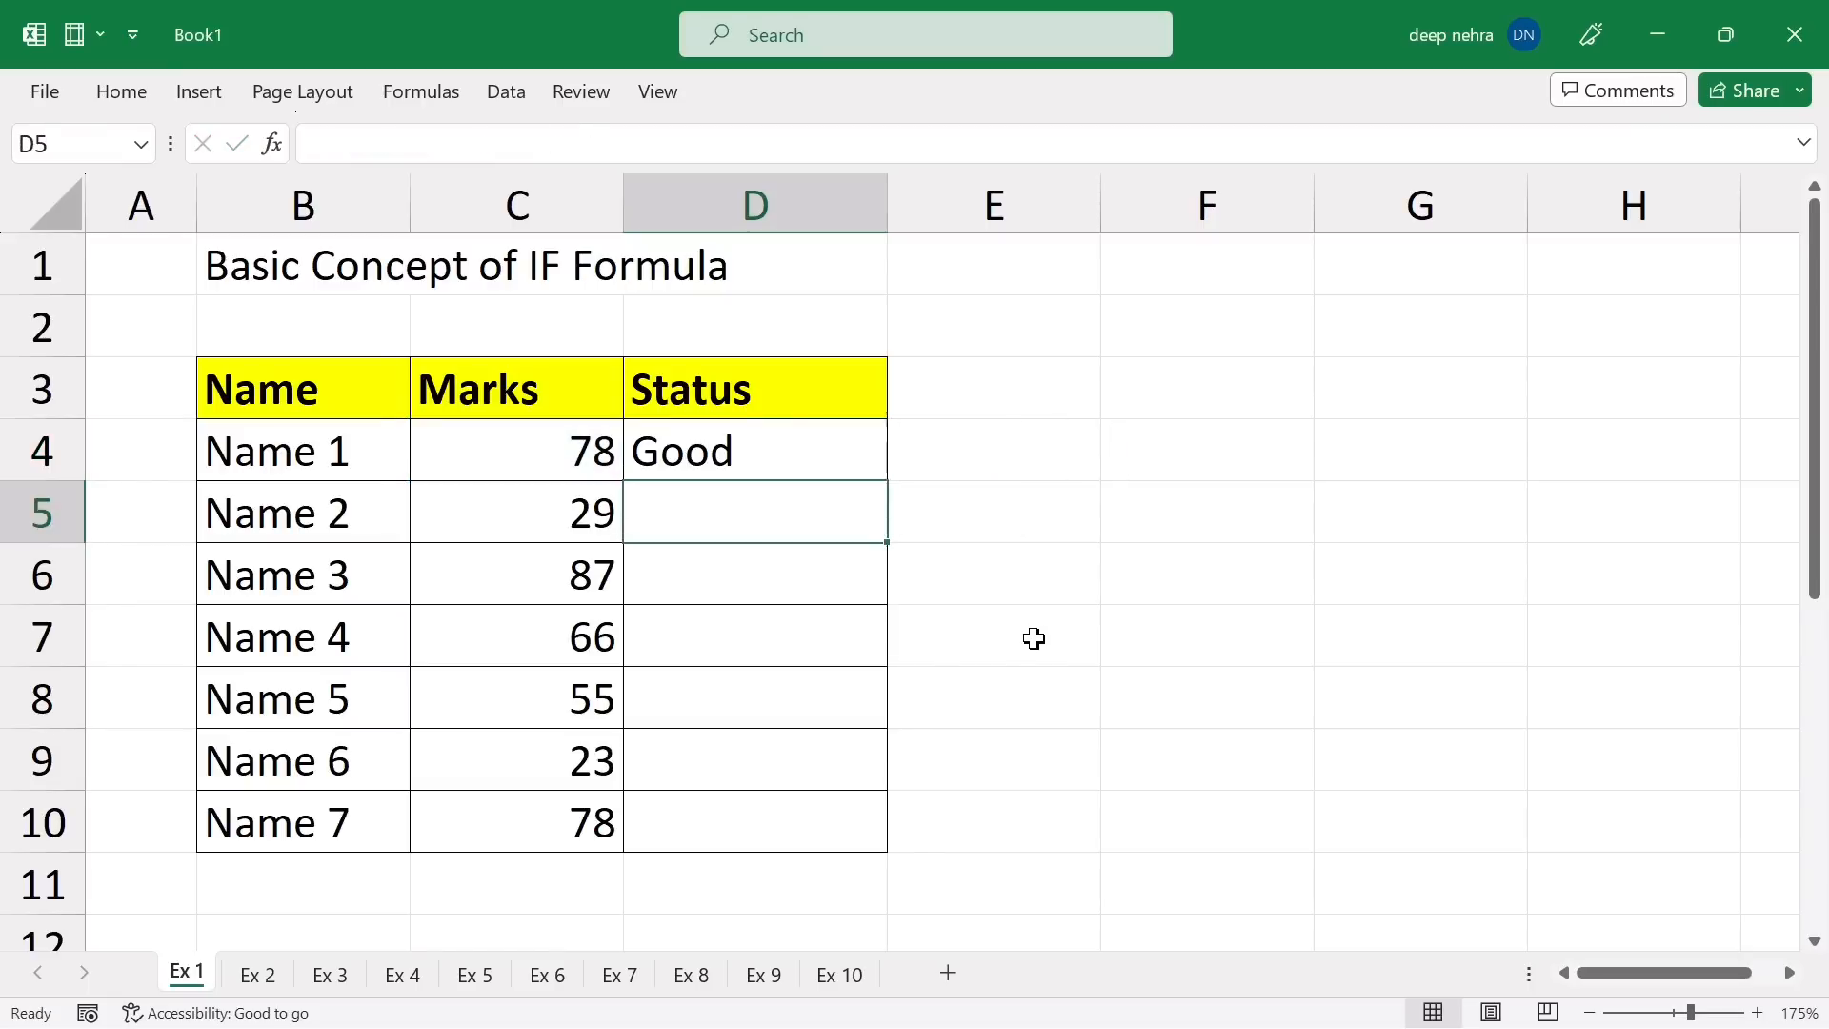
Fill the D4 formula down through D10 and check the marks and statuses of Name 2 and Name 6.
left_click(804, 458)
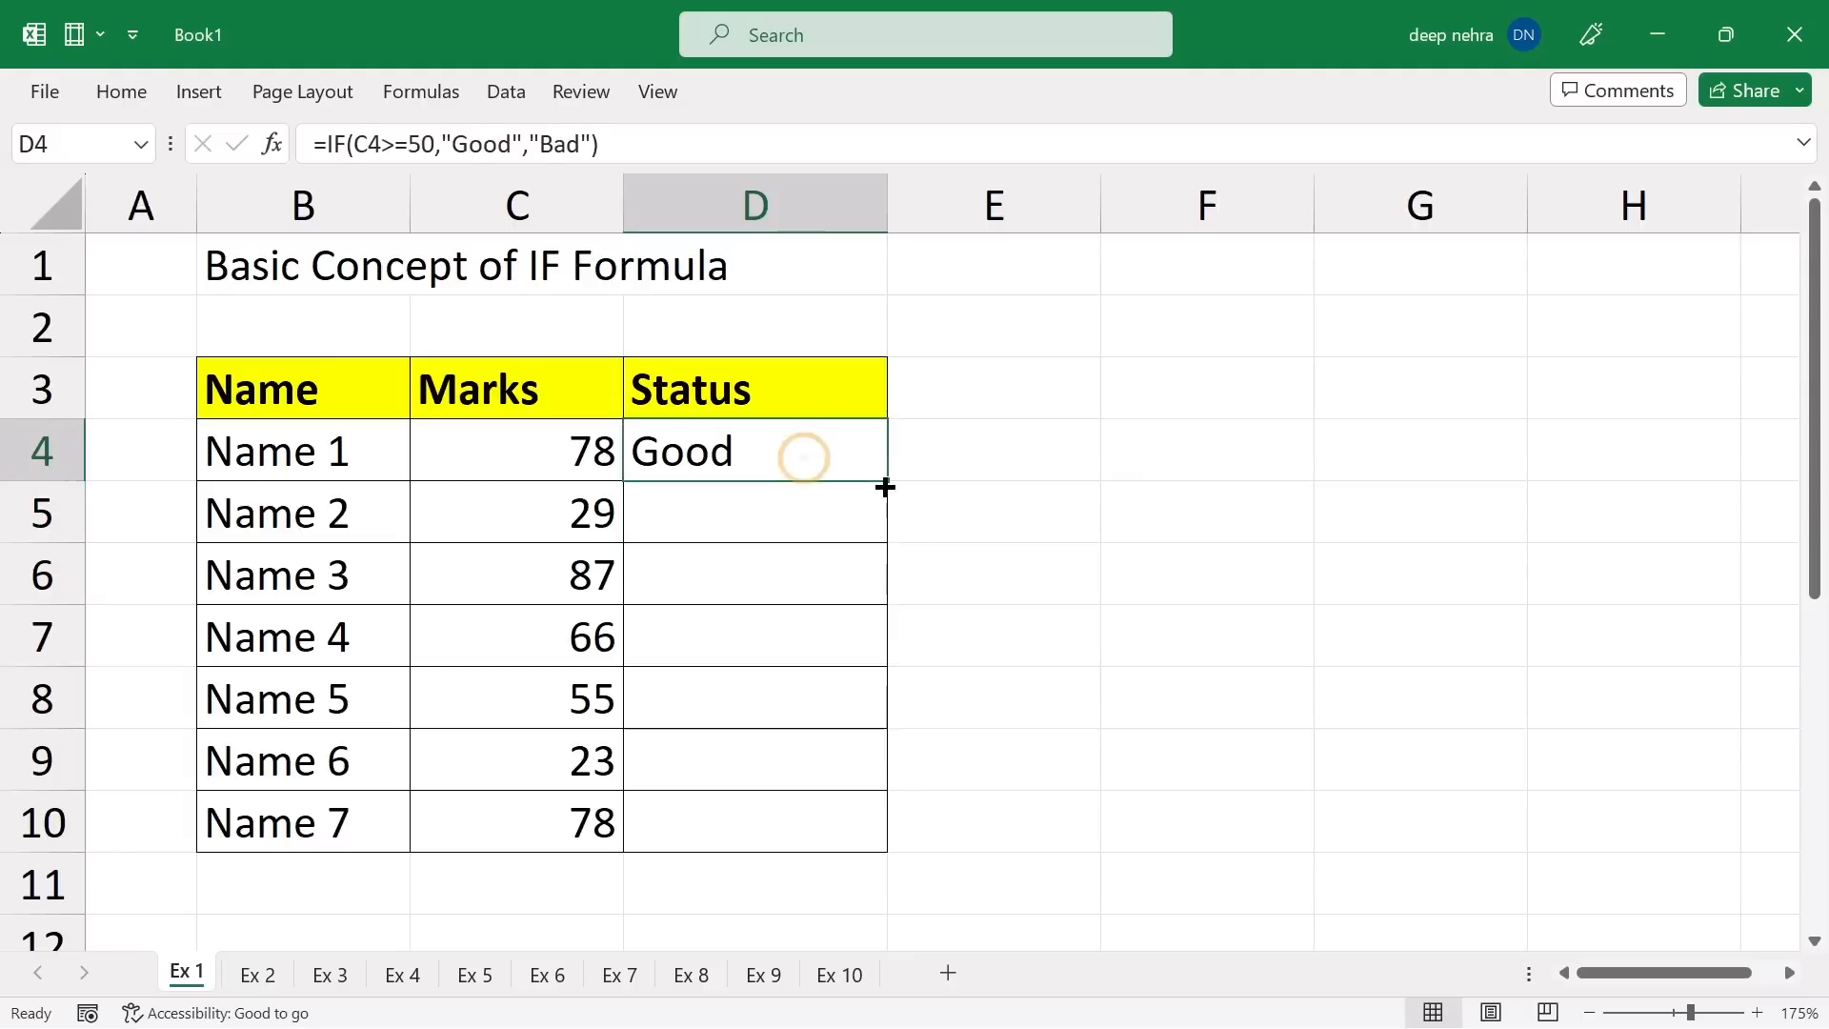
left_click_drag(886, 481, 882, 827)
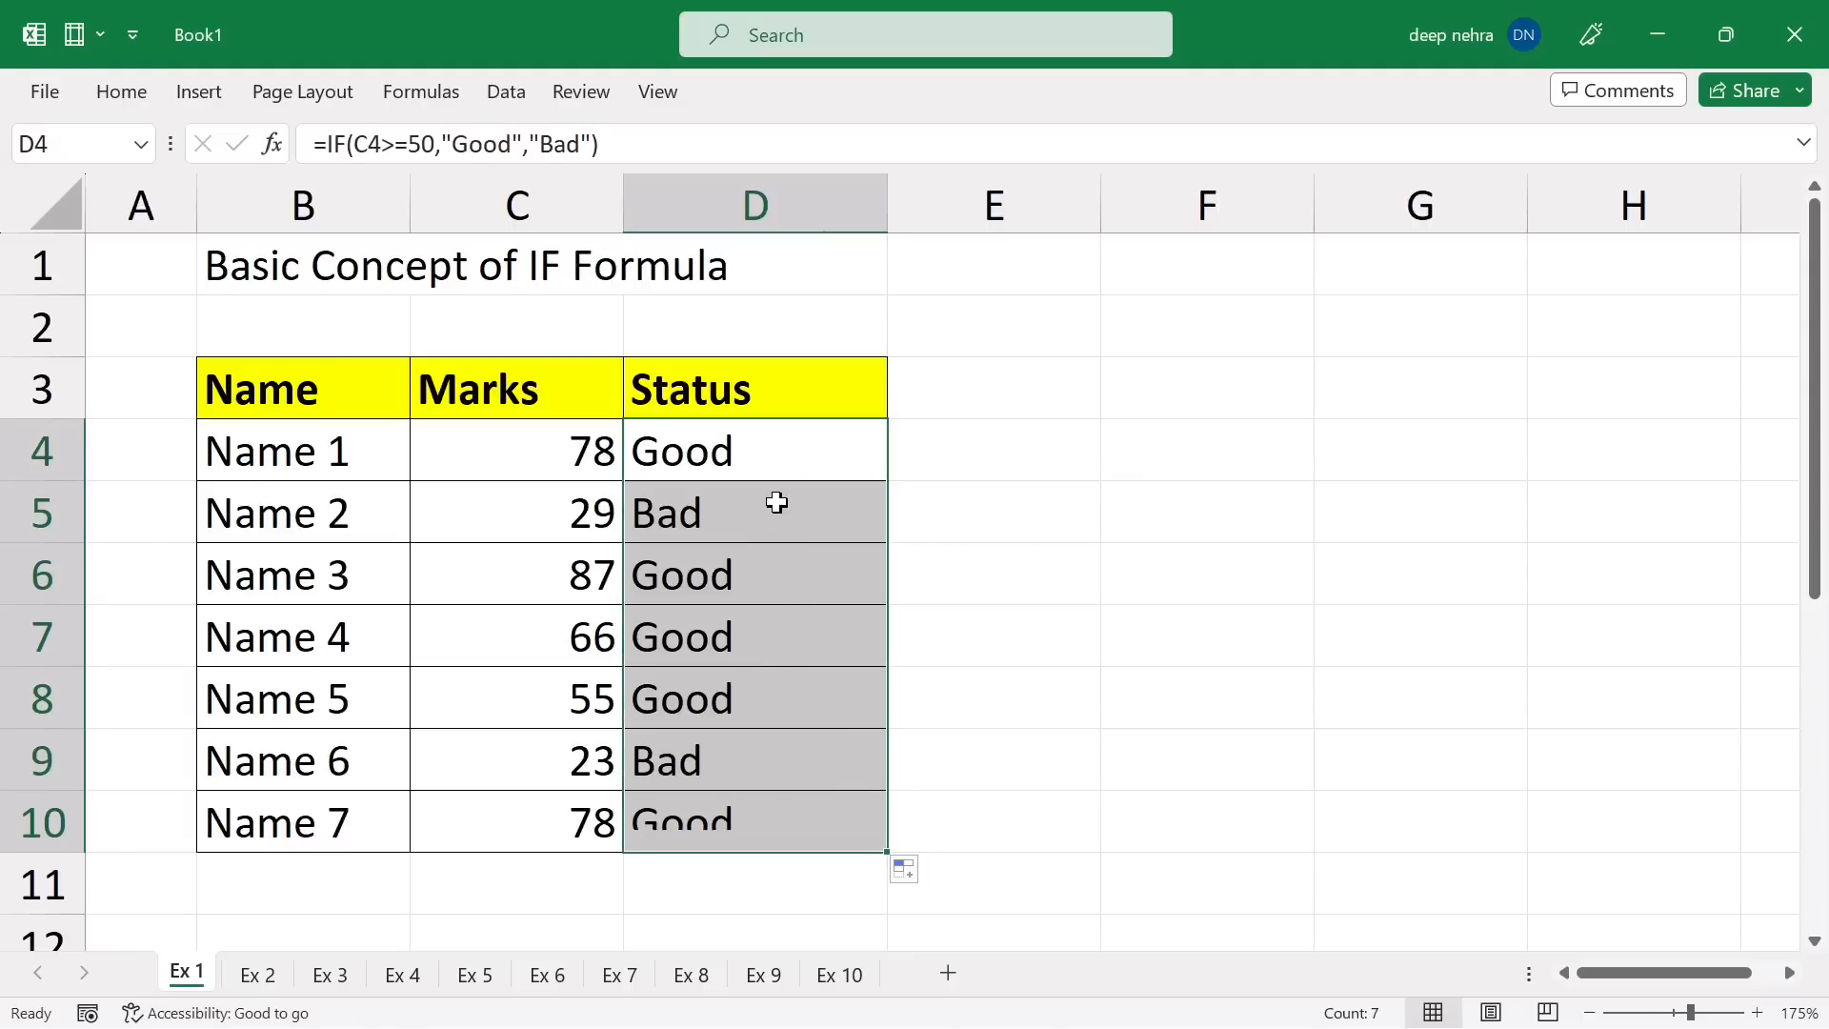
left_click(549, 519)
left_click(743, 508)
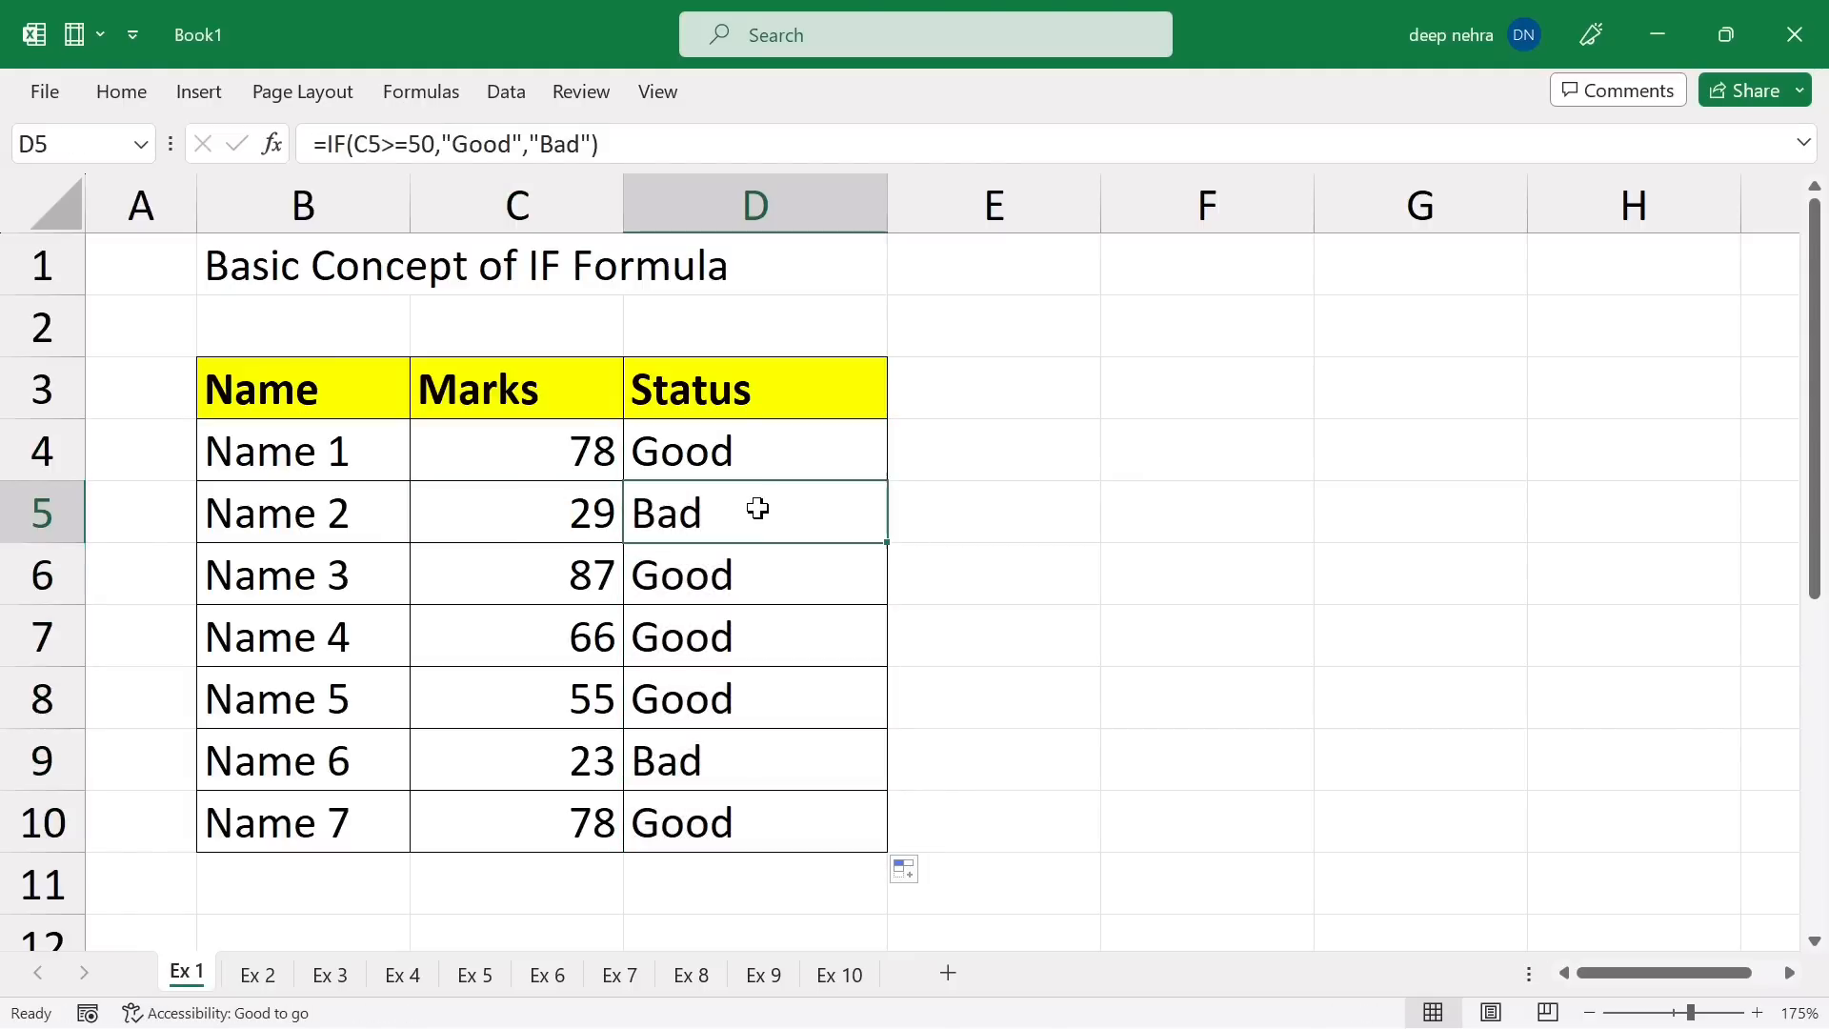
left_click(552, 749)
left_click(747, 762)
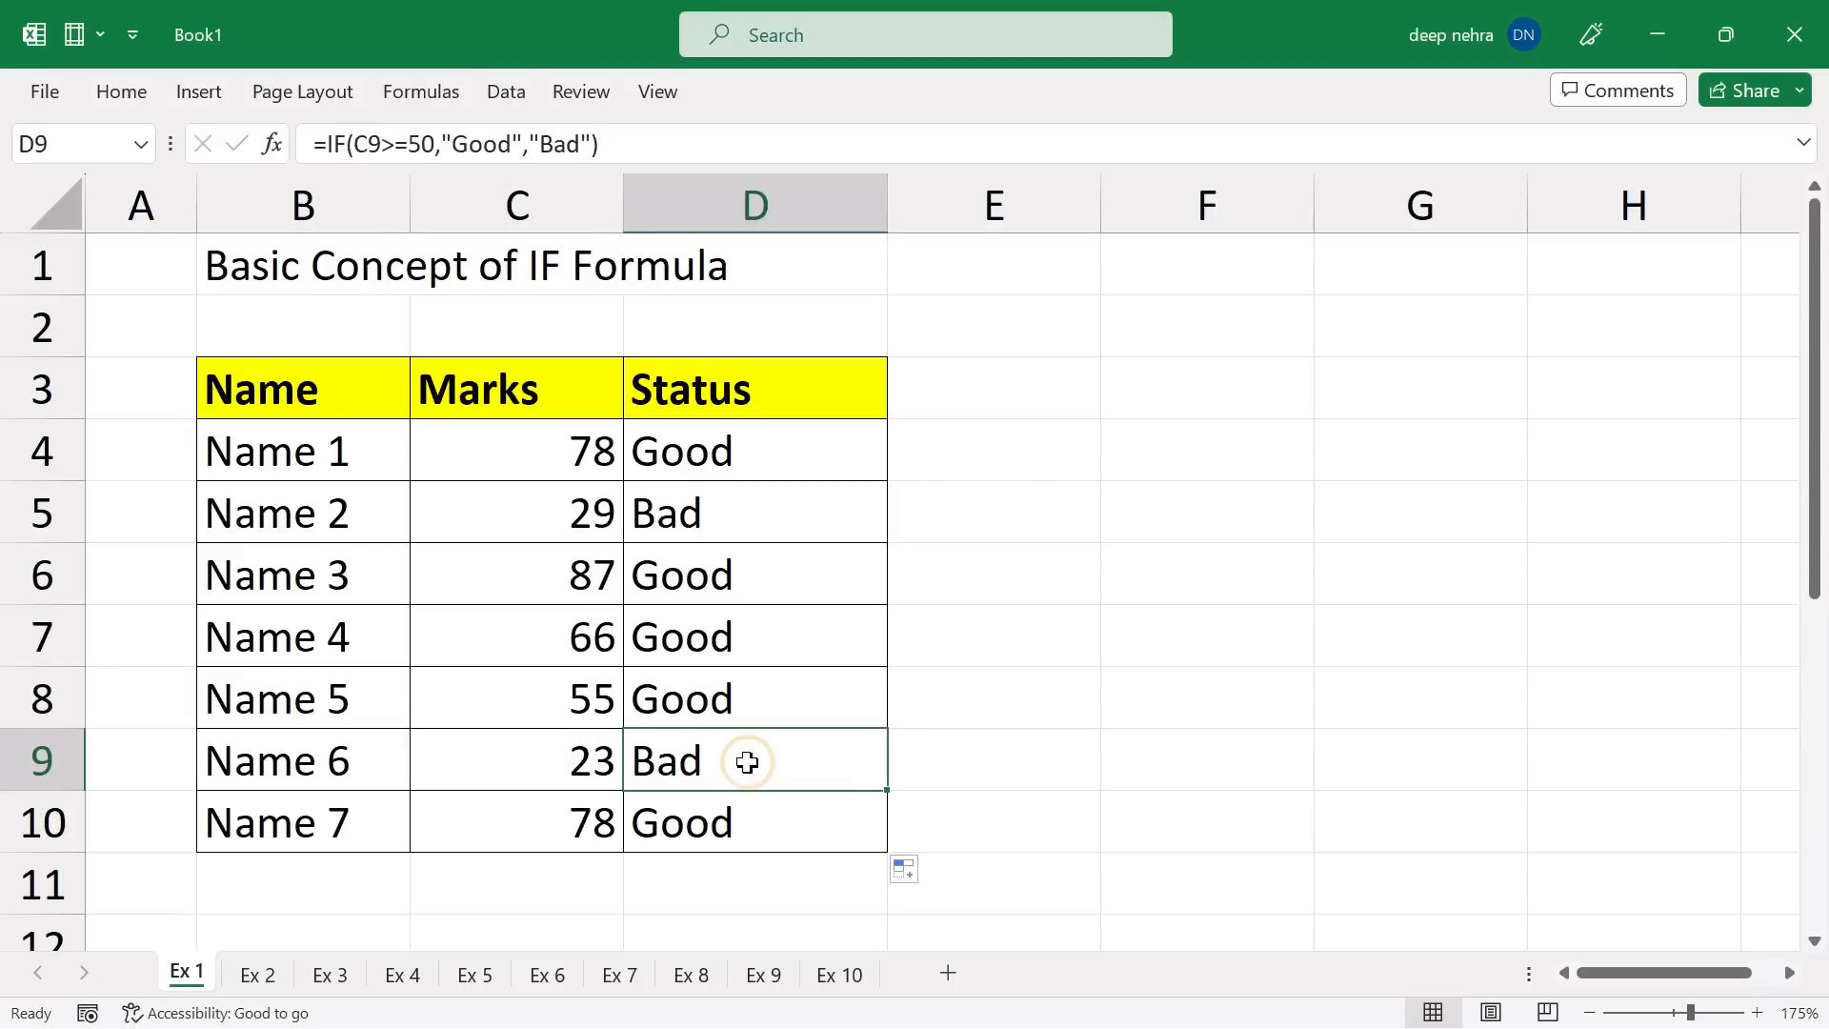
Review the logical test and the true and false values inside D4's IF formula, leaving it as it is.
double_click(798, 452)
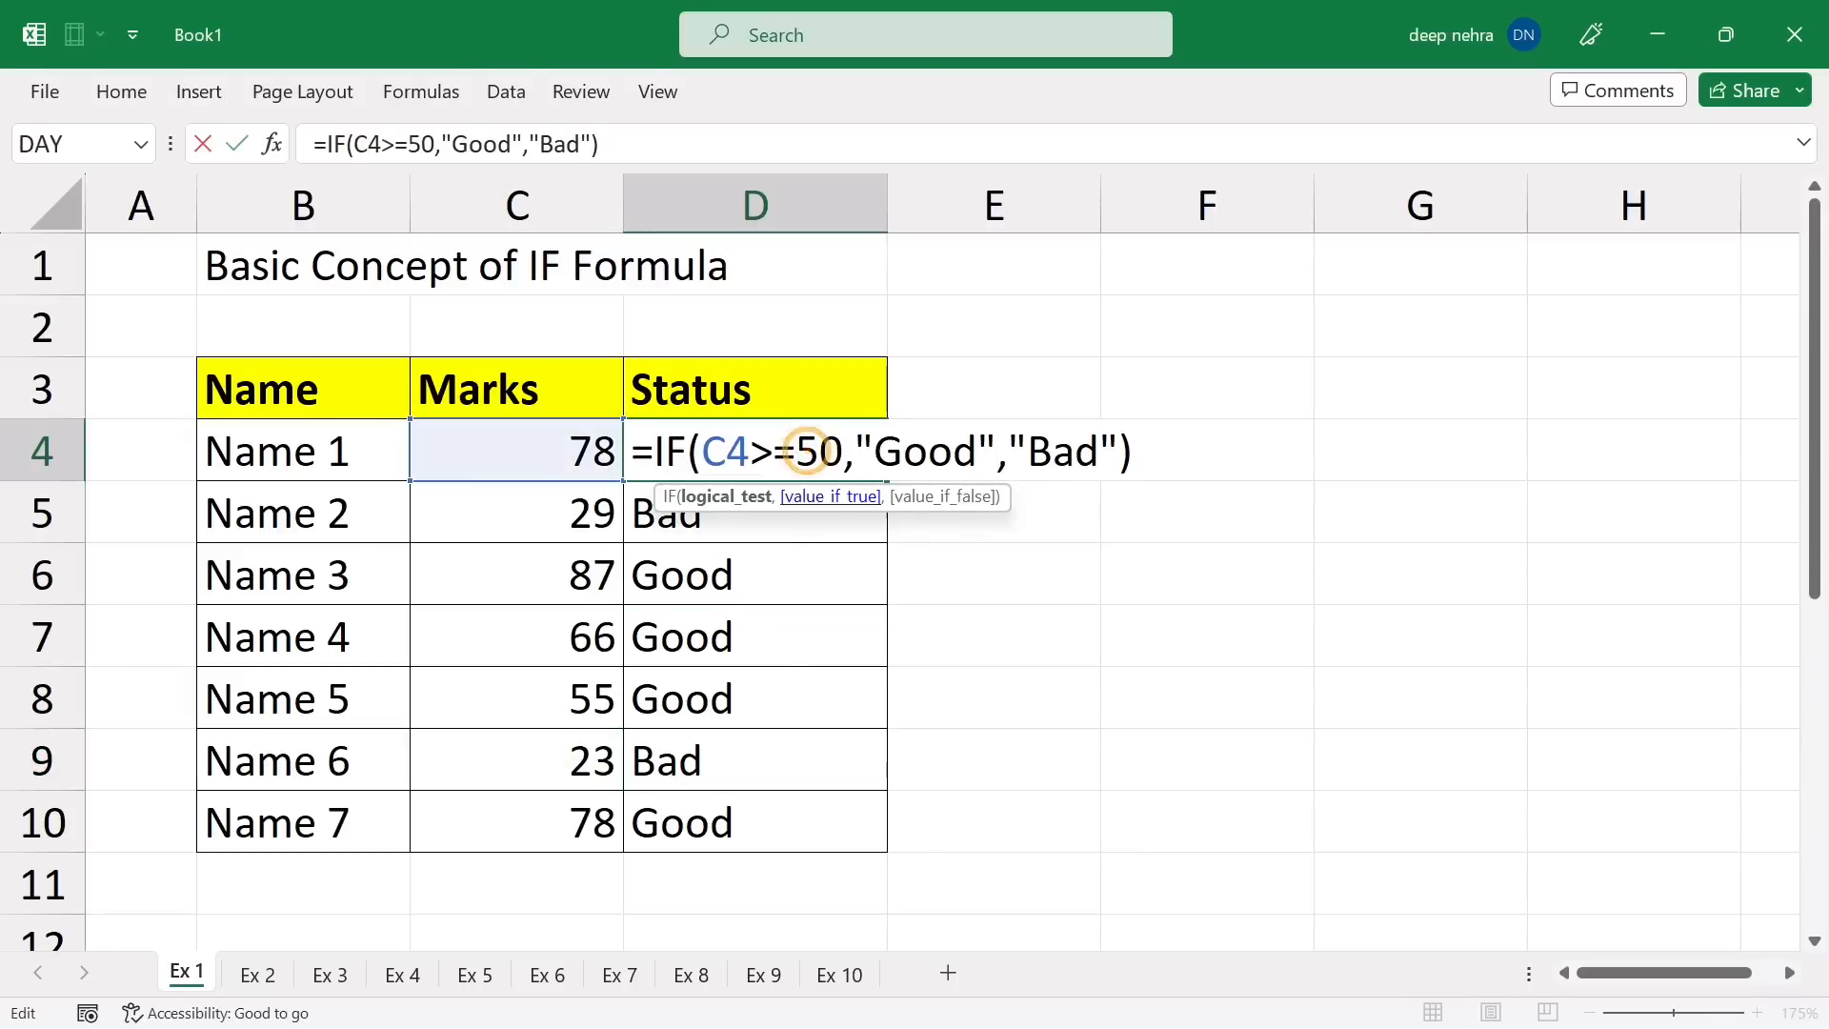
left_click_drag(842, 451, 726, 452)
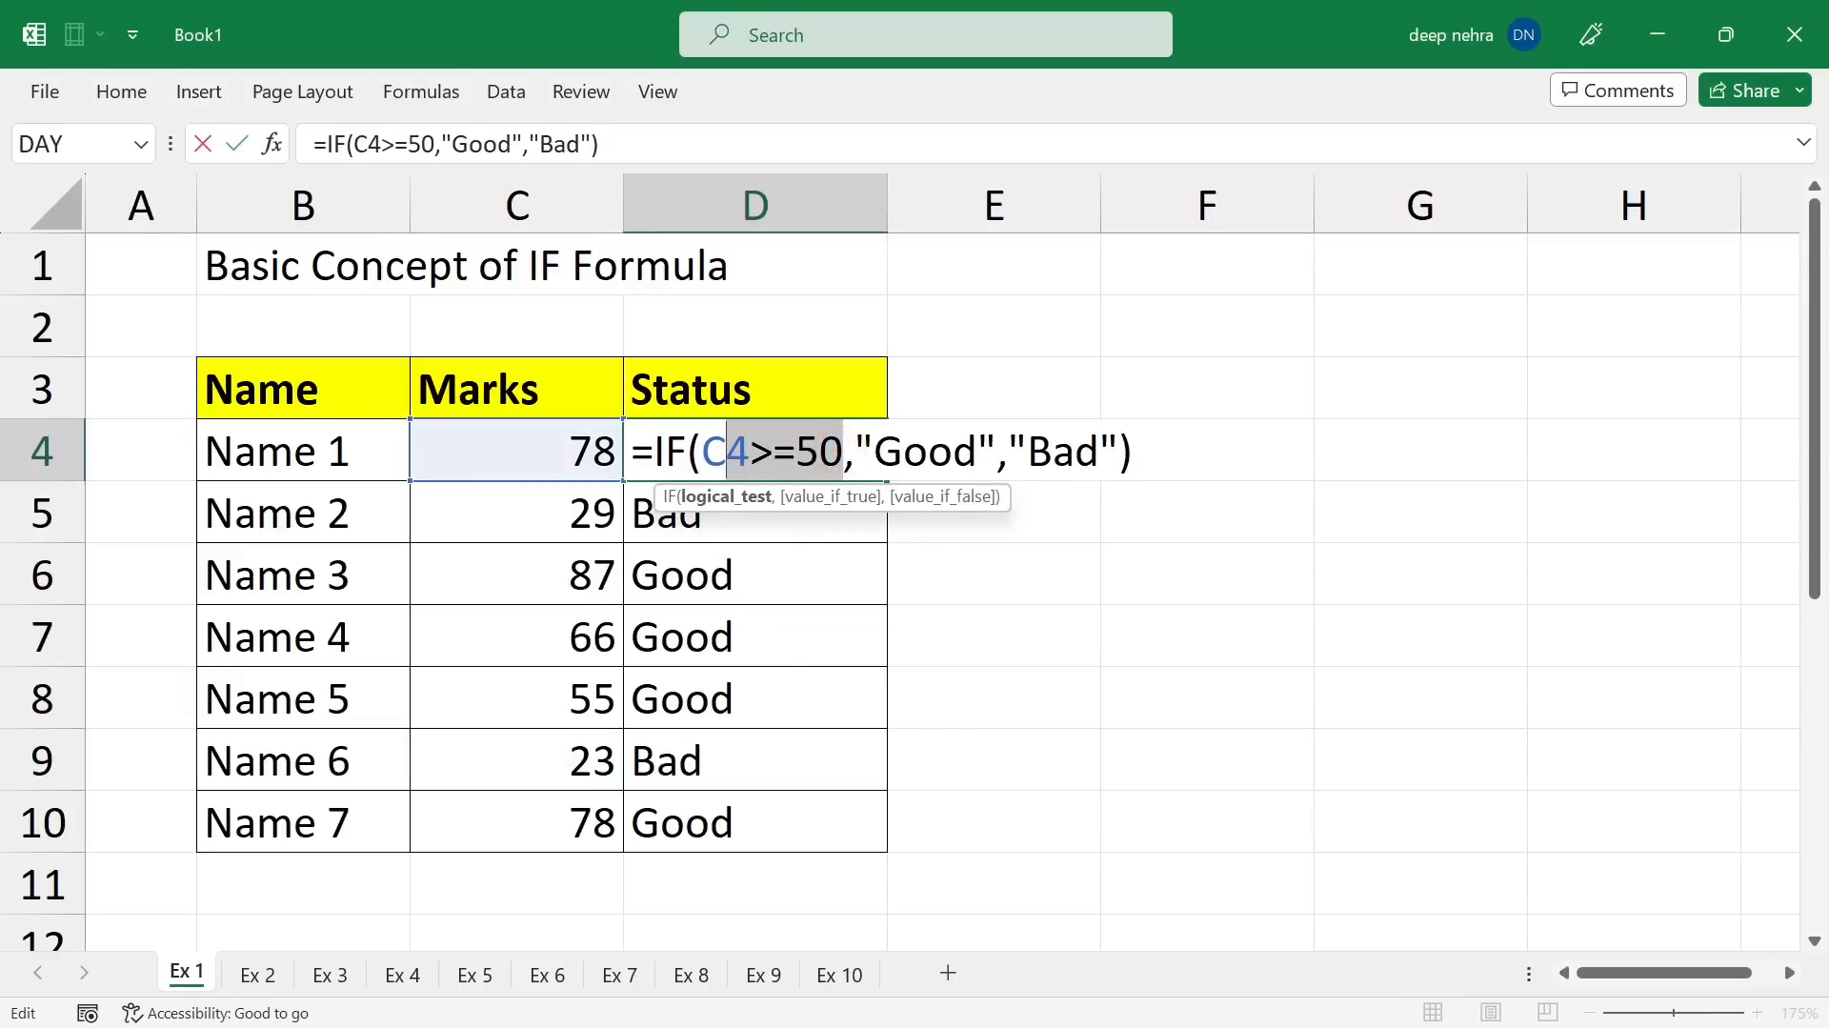
left_click_drag(873, 448, 1098, 449)
left_click(1026, 445)
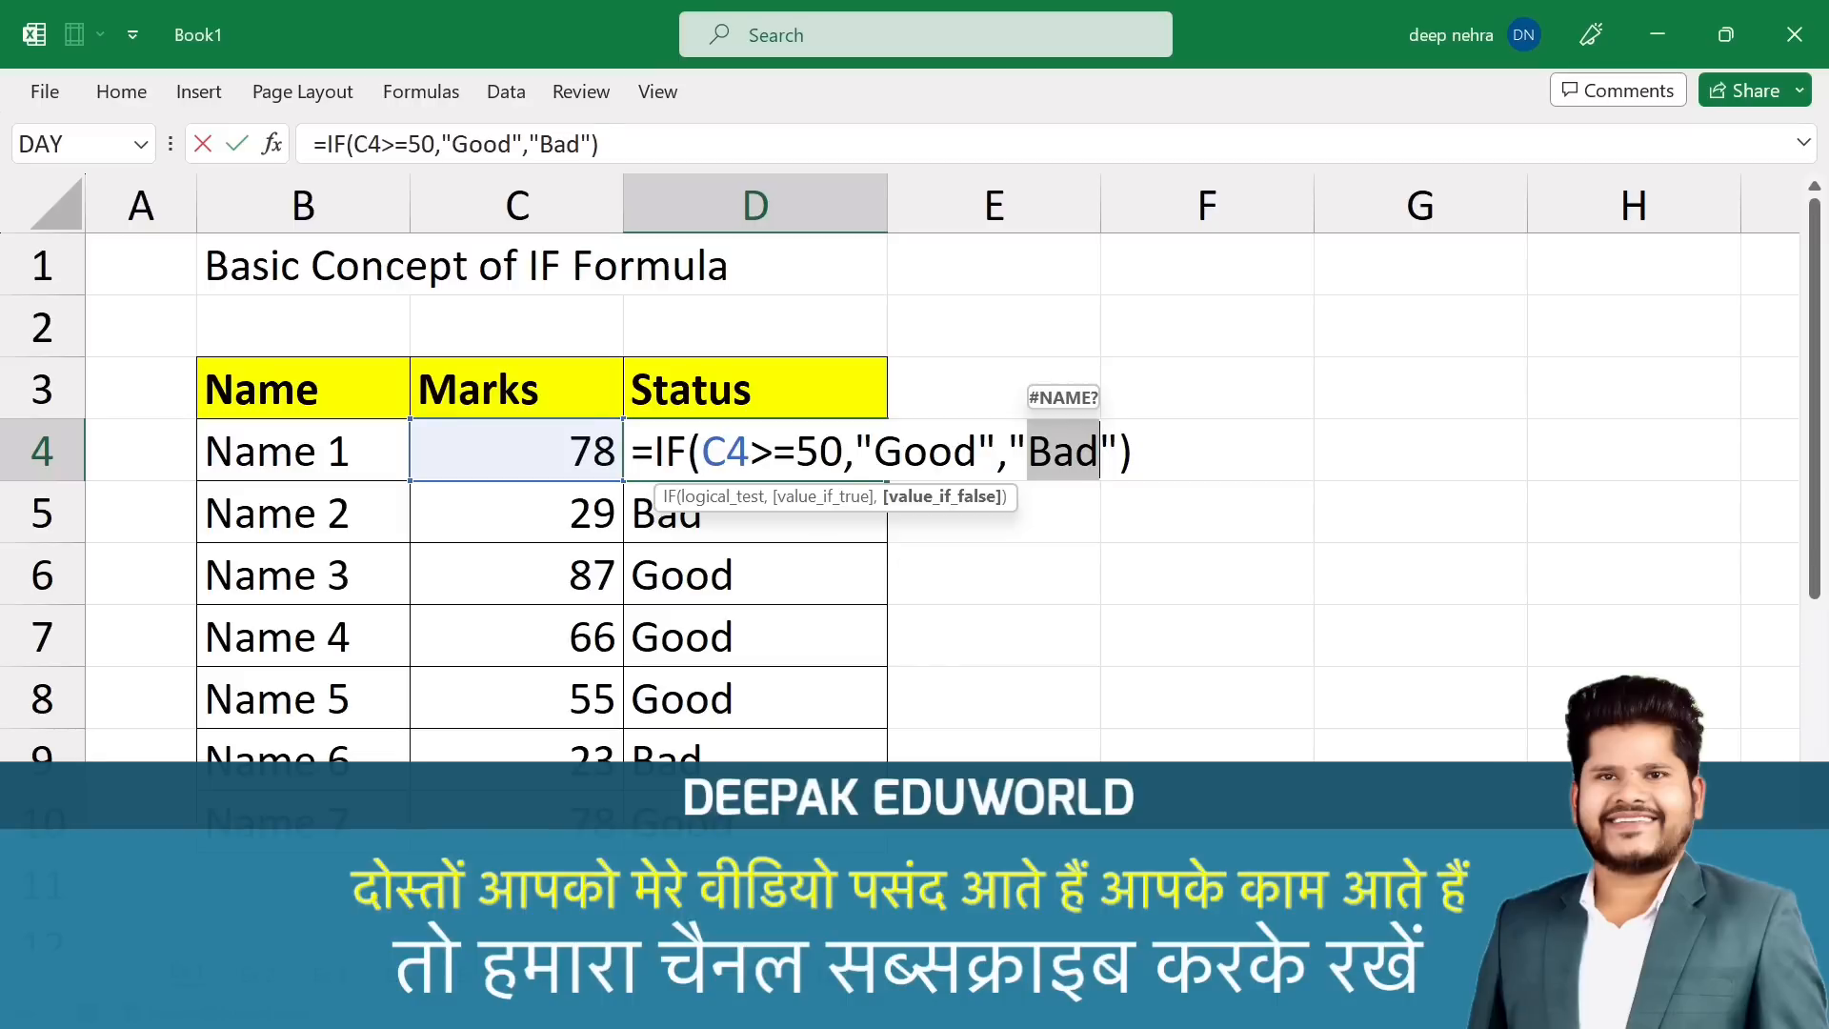
left_click_drag(843, 449, 727, 450)
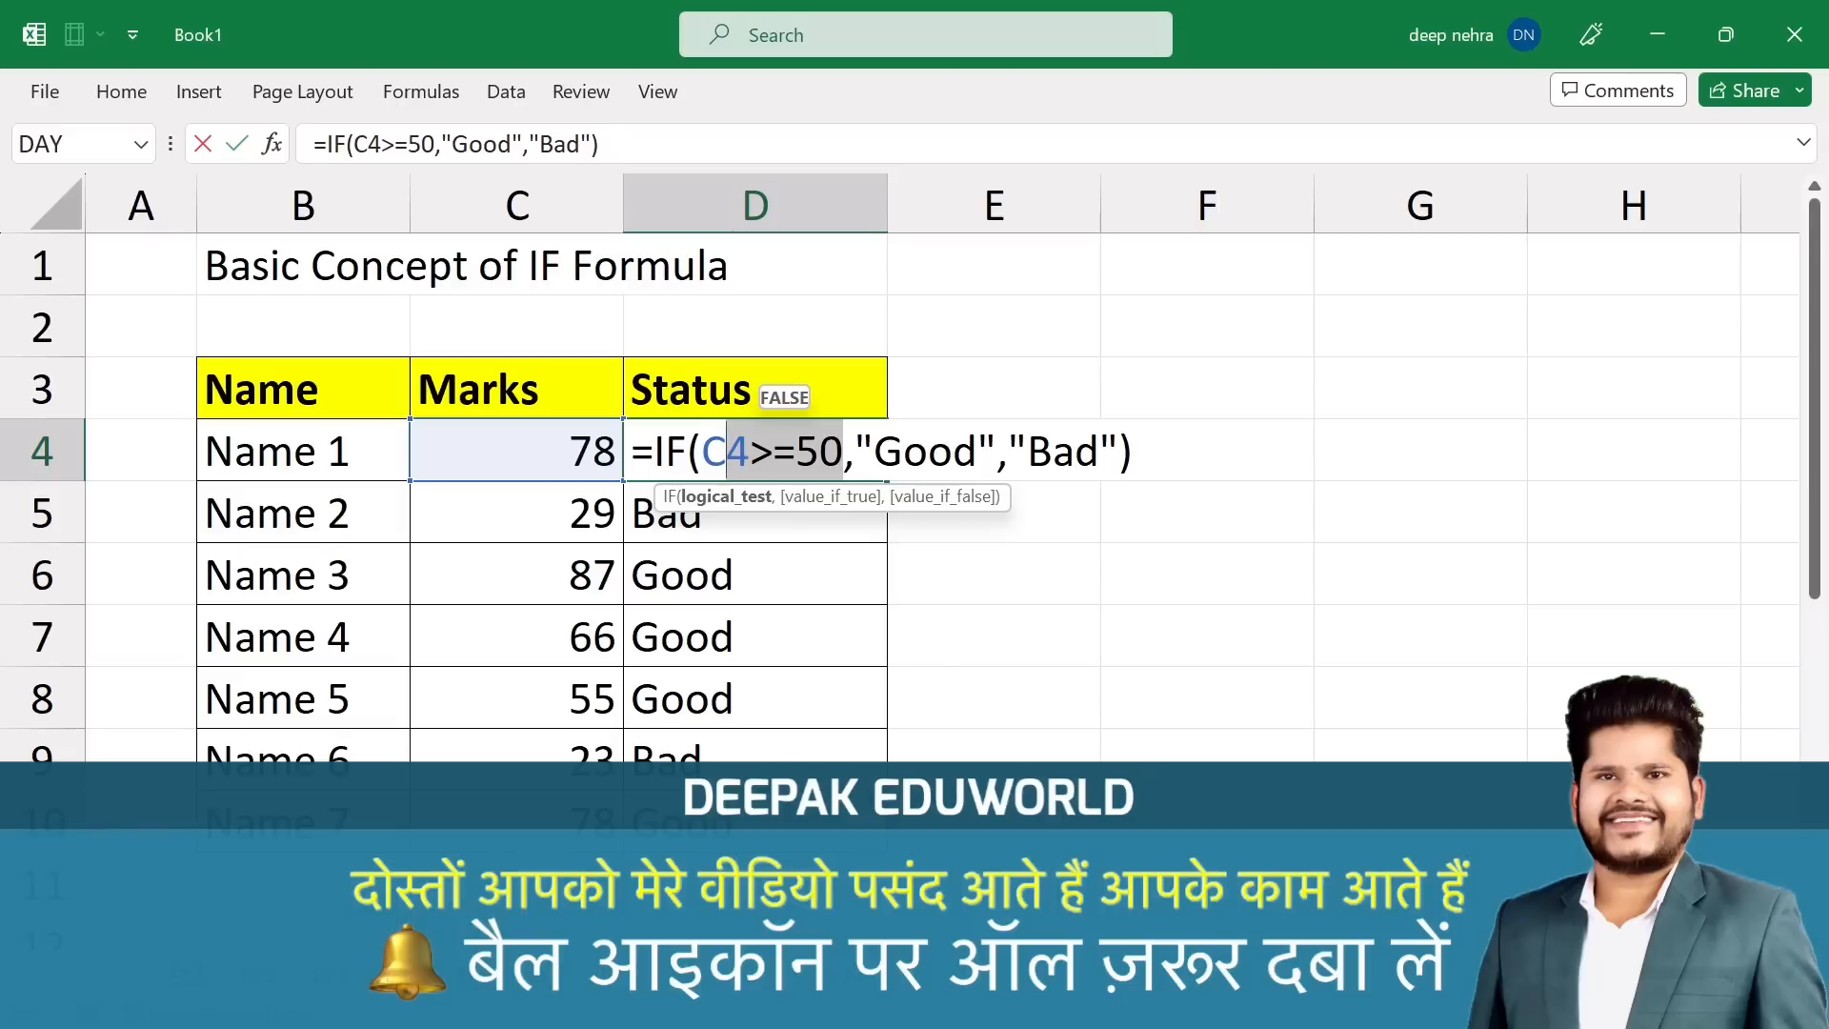
key("Return")
Enter the reversed test =IF(C4<50,"Bad","Good") in E4, beside Name 1's status.
left_click(981, 454)
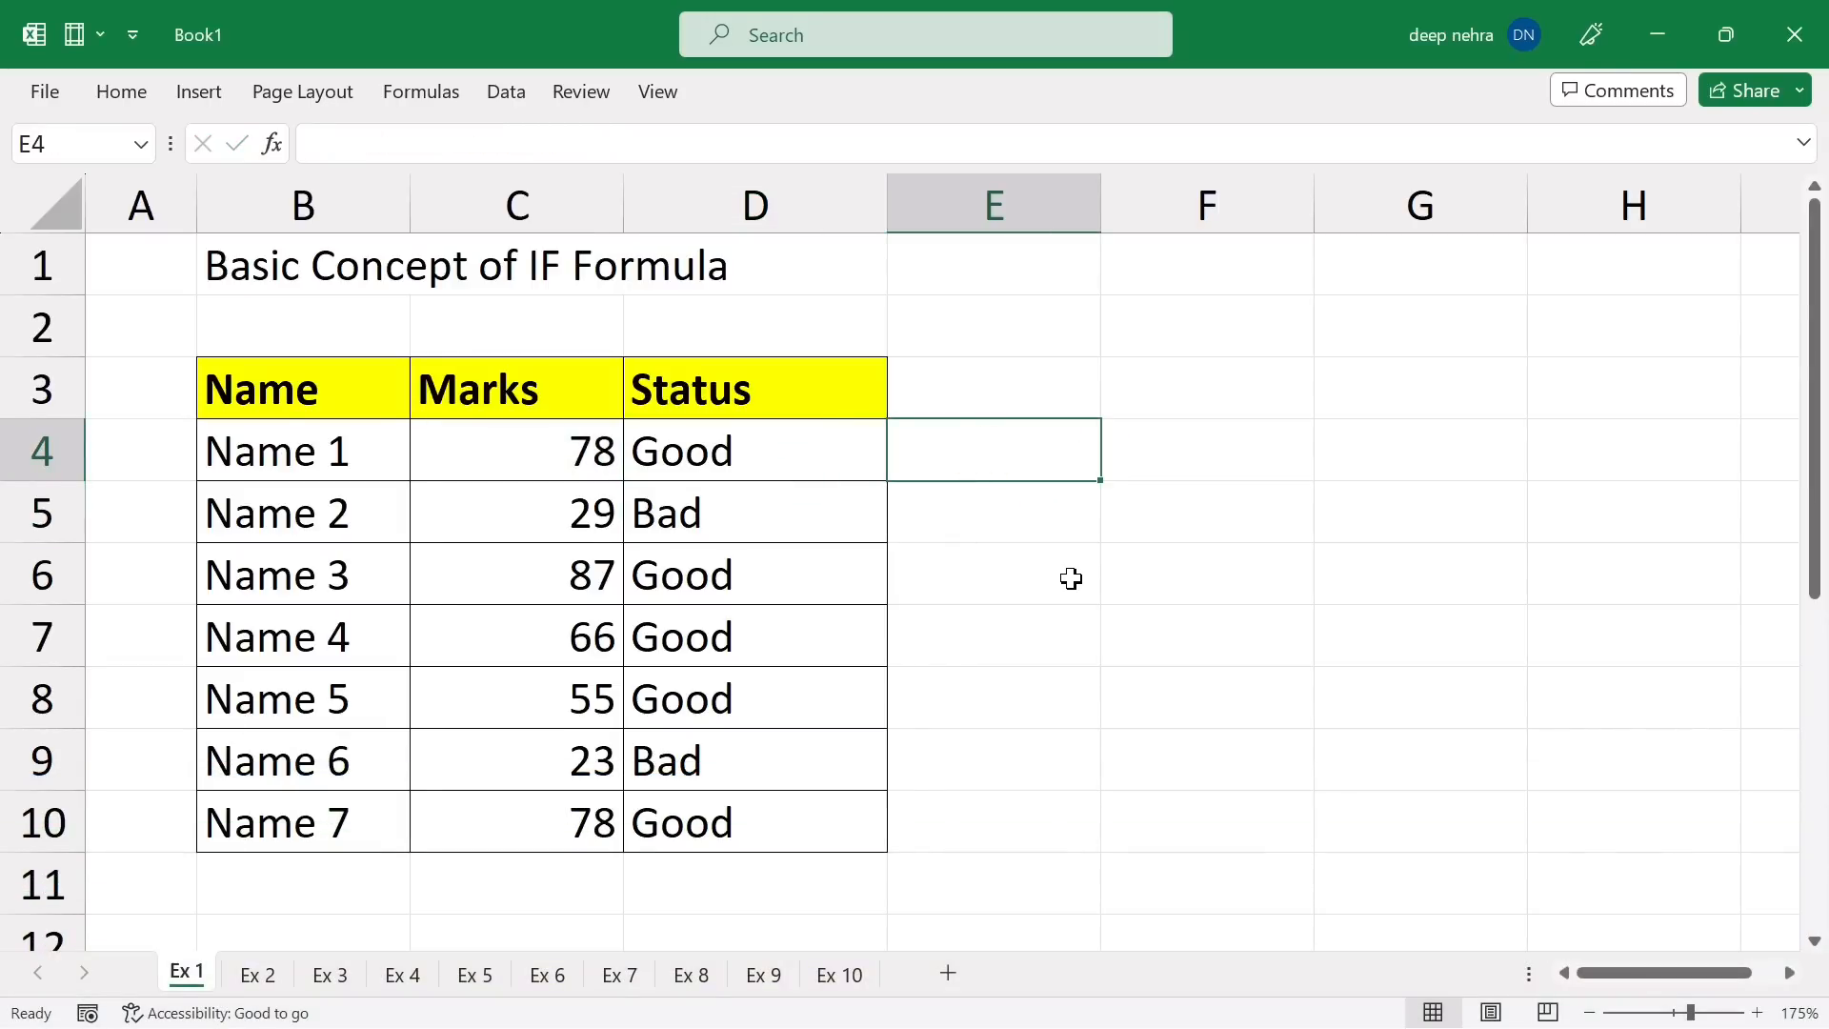
type("=")
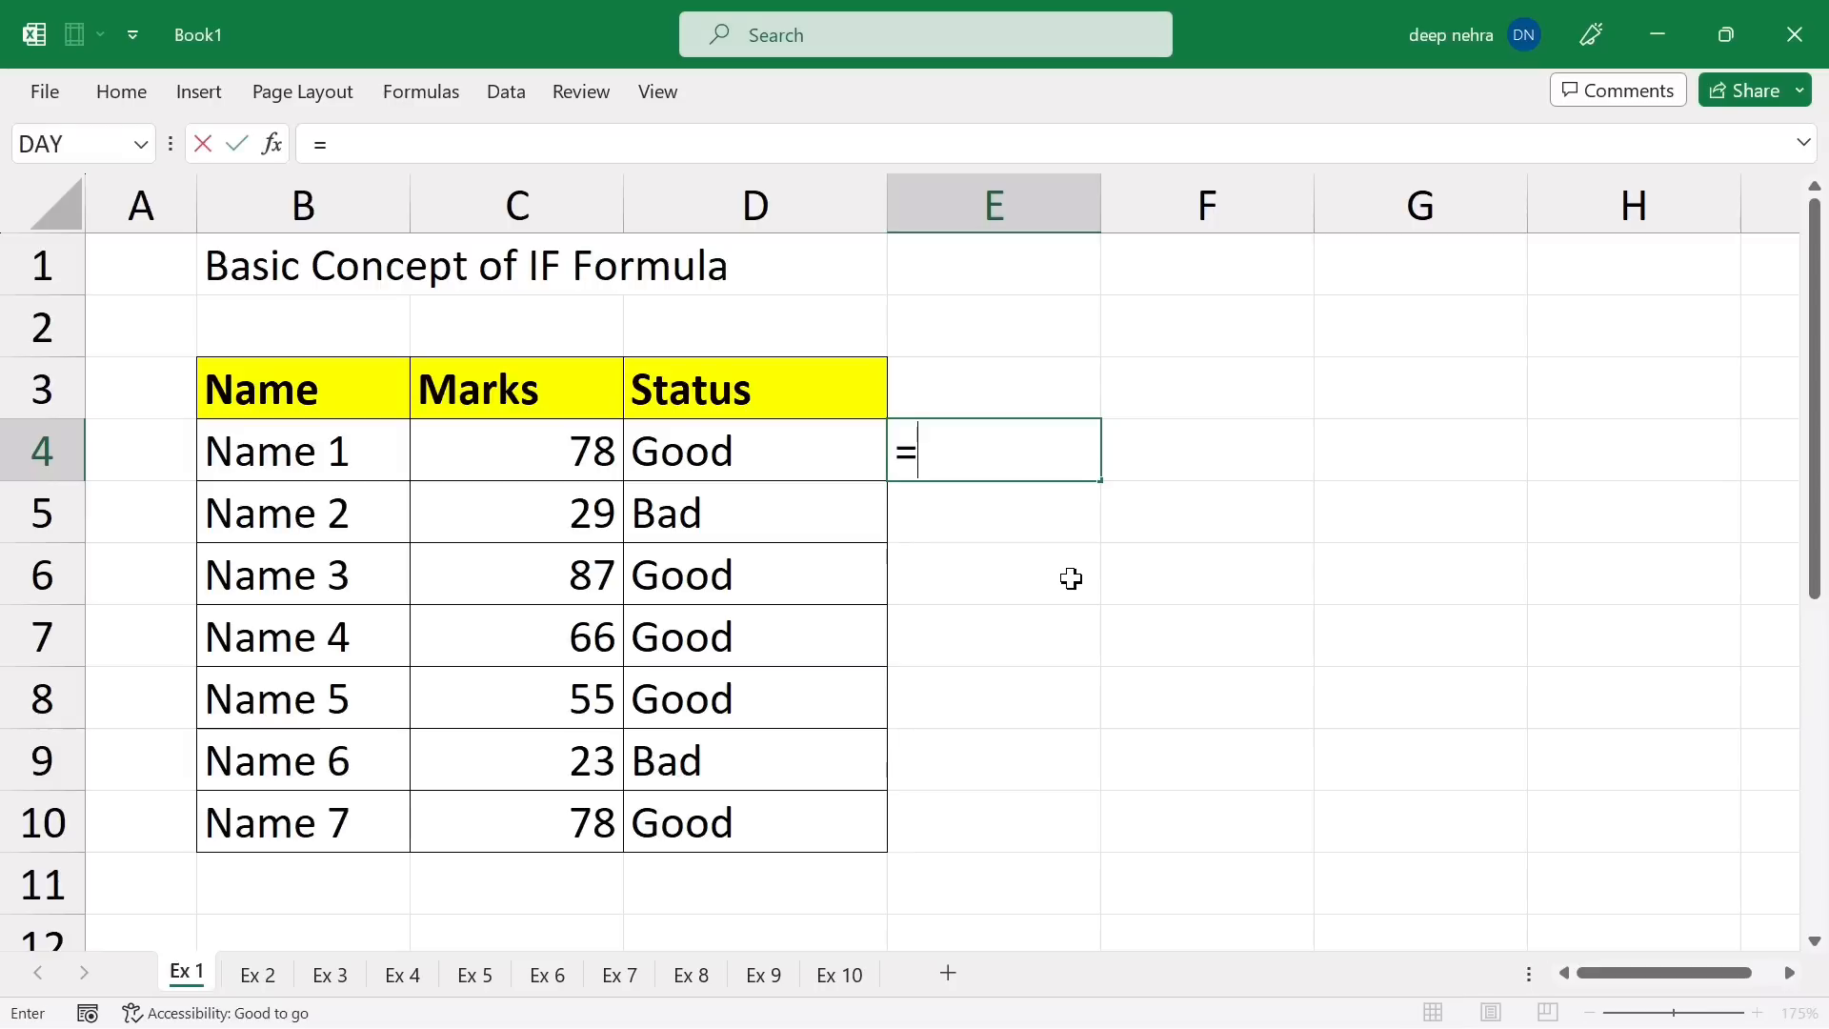
type("if(")
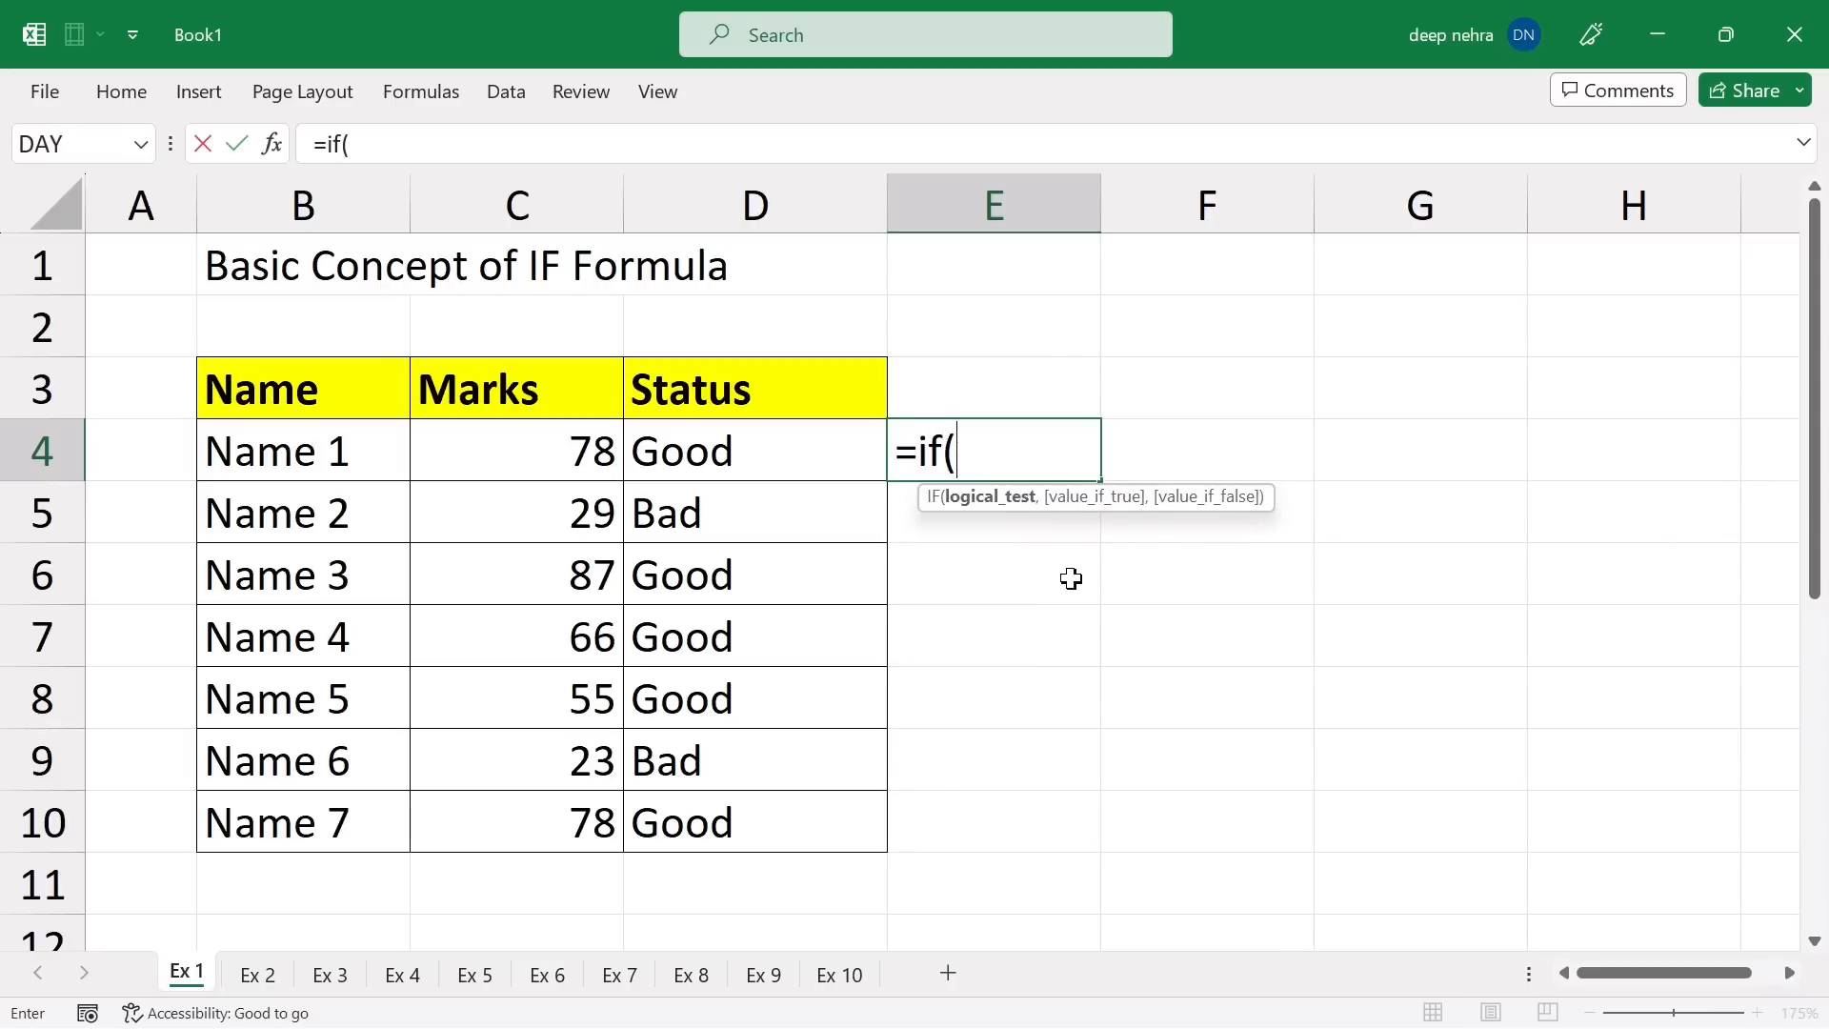
left_click(526, 455)
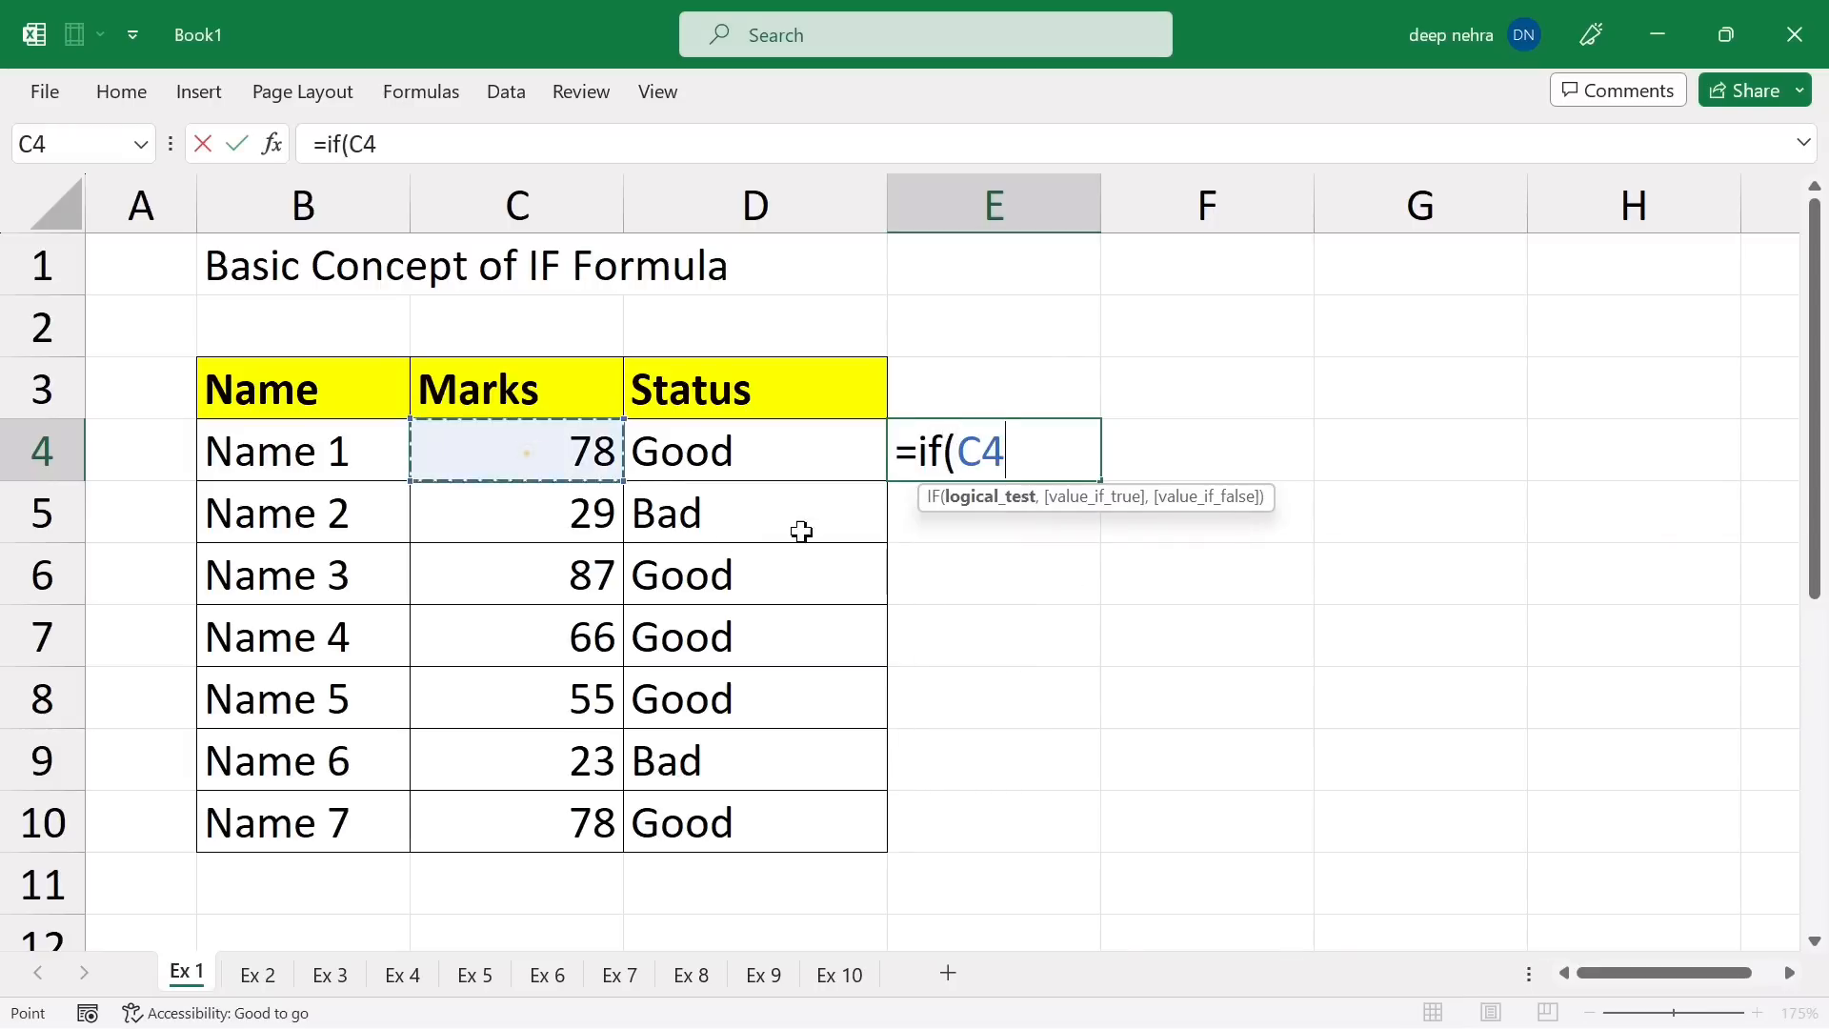
type("<")
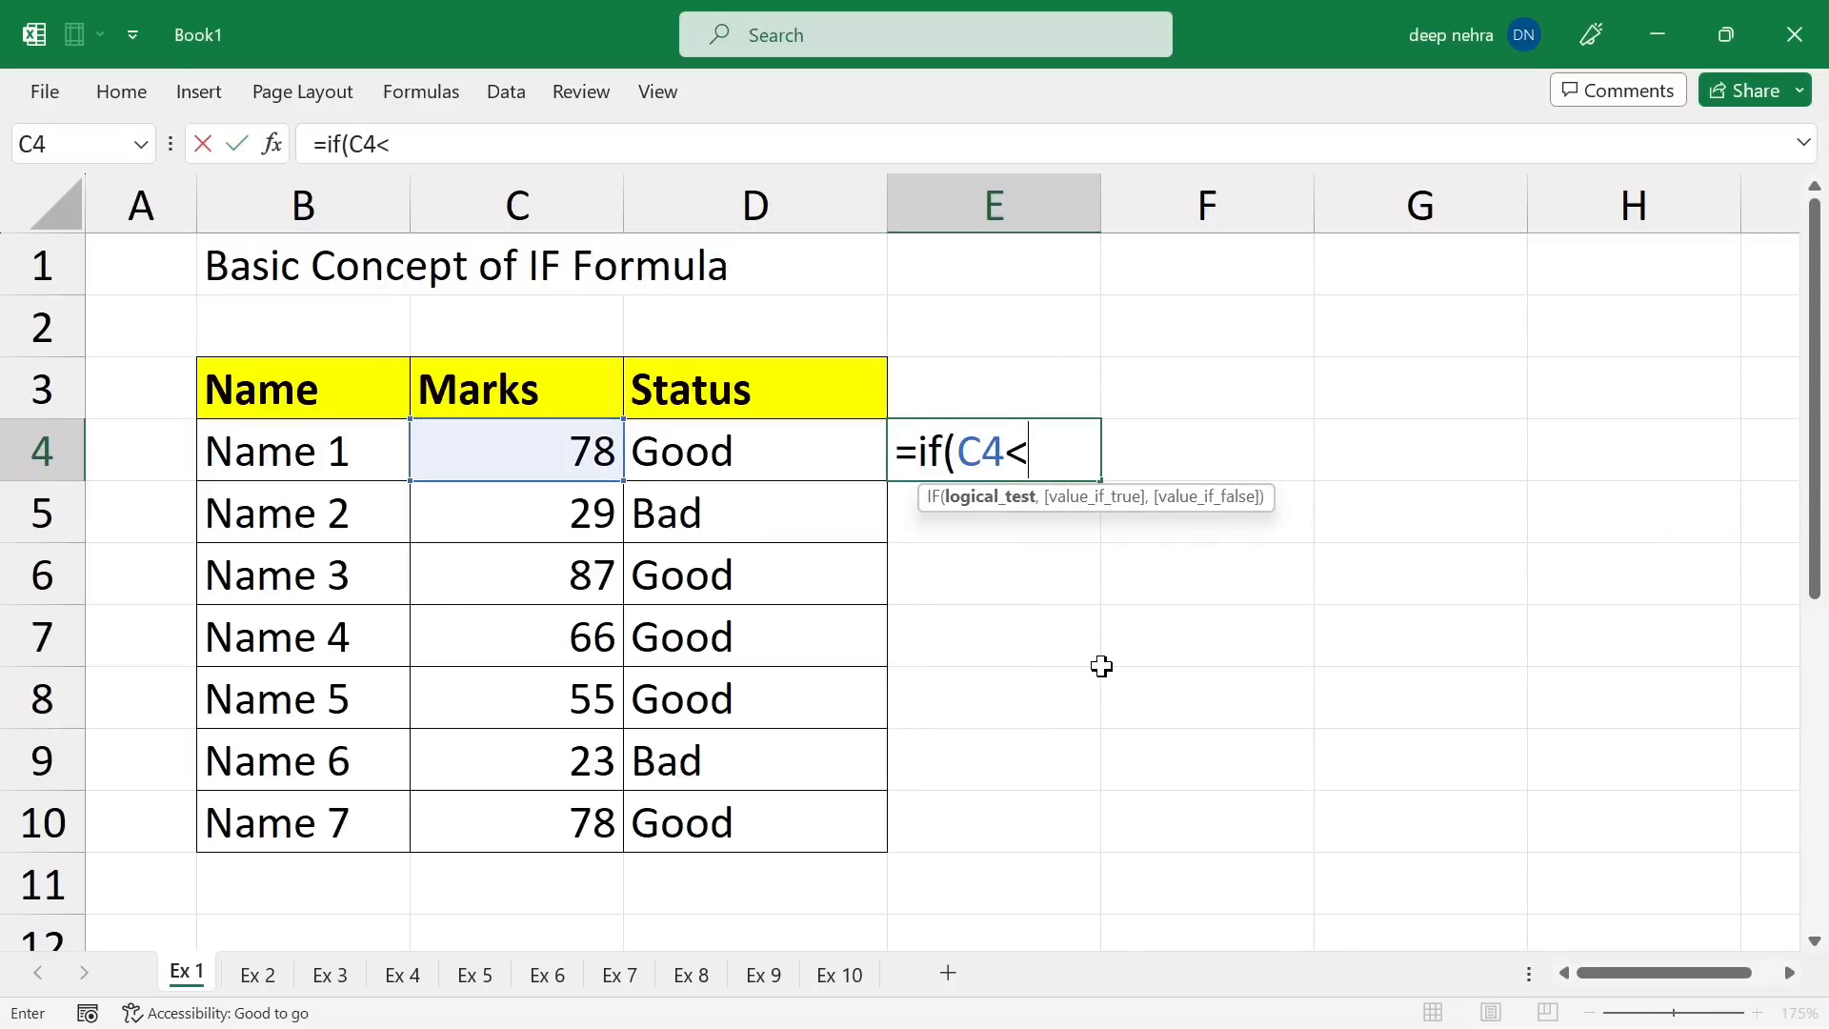
type("50")
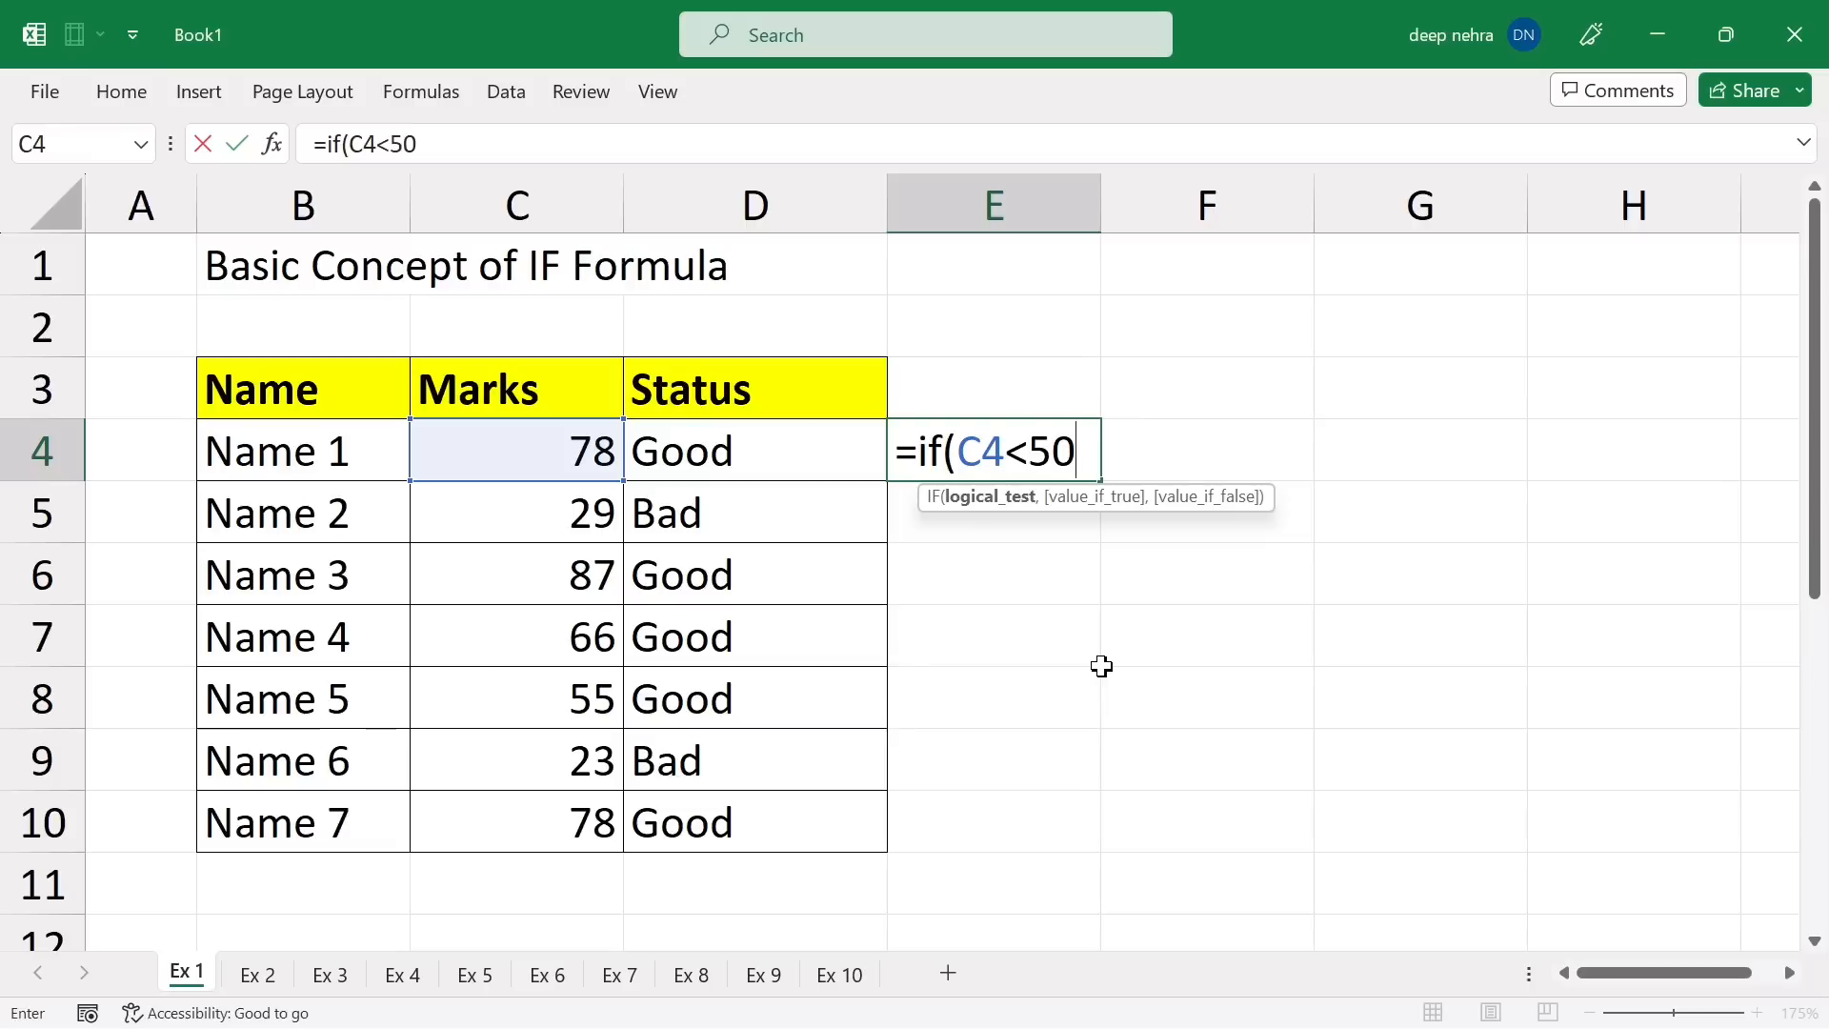
type(",")
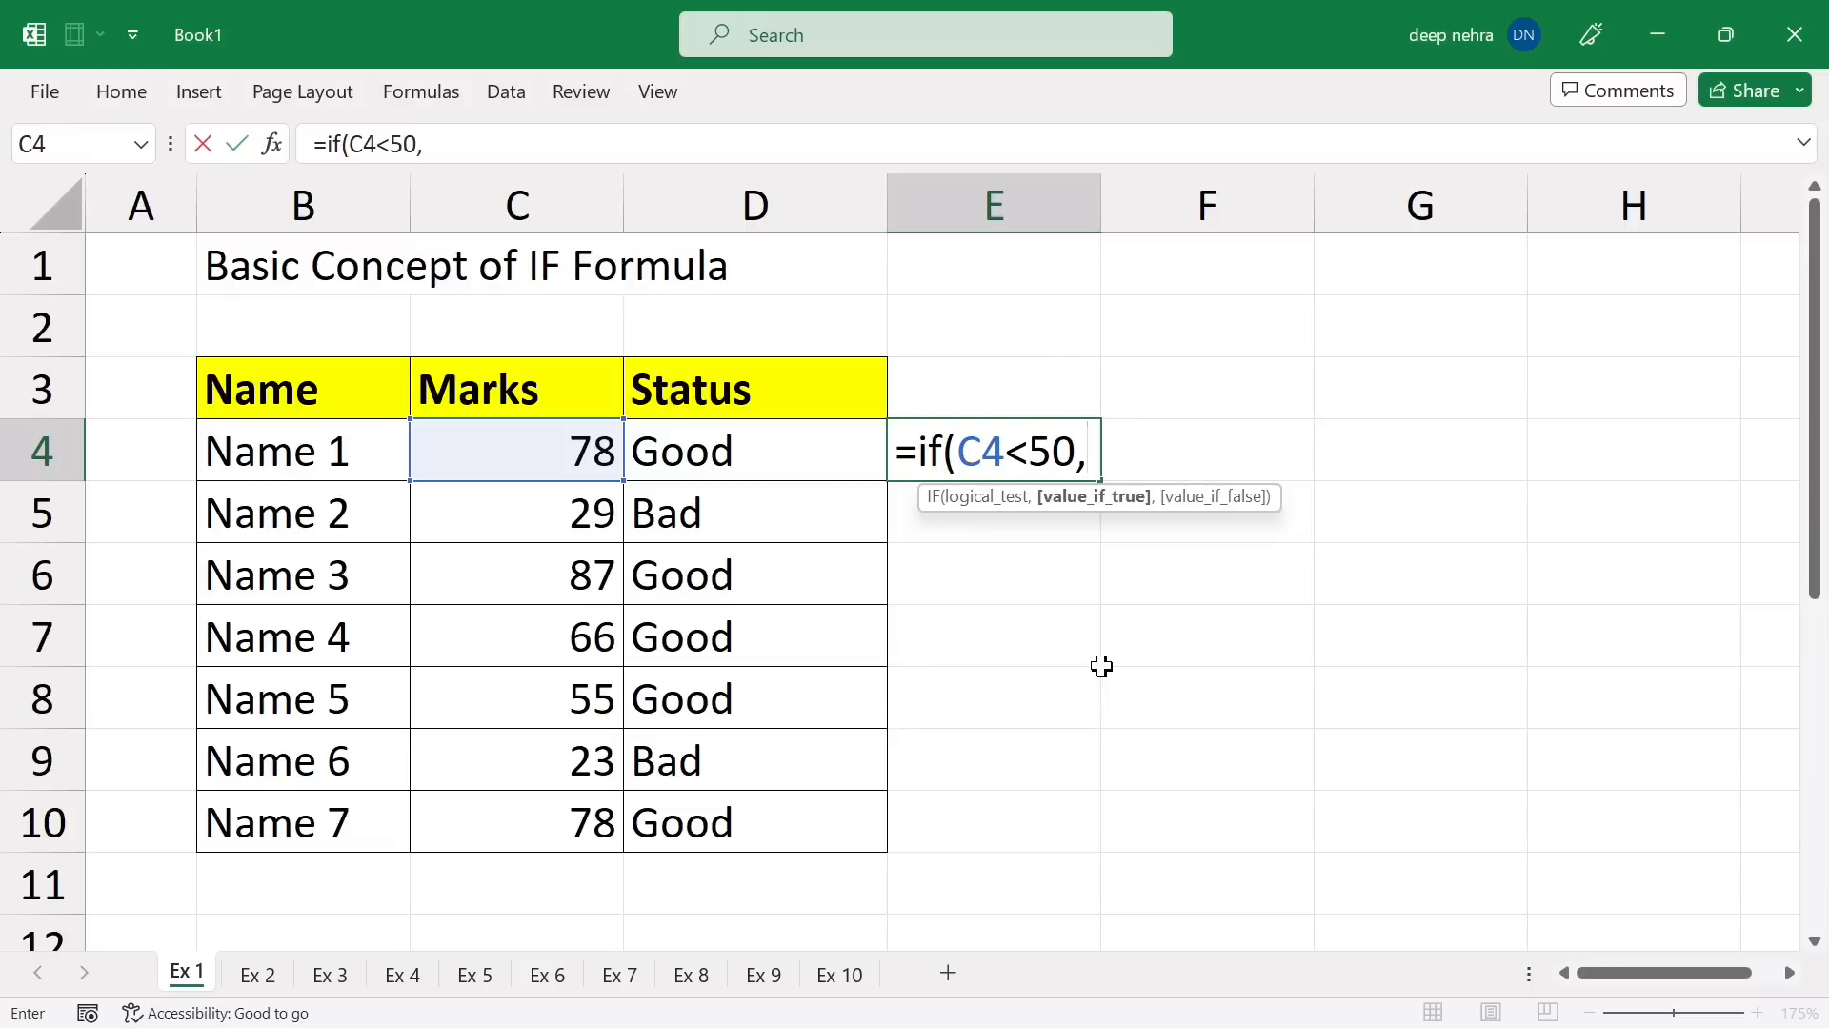
type("\"Bad")
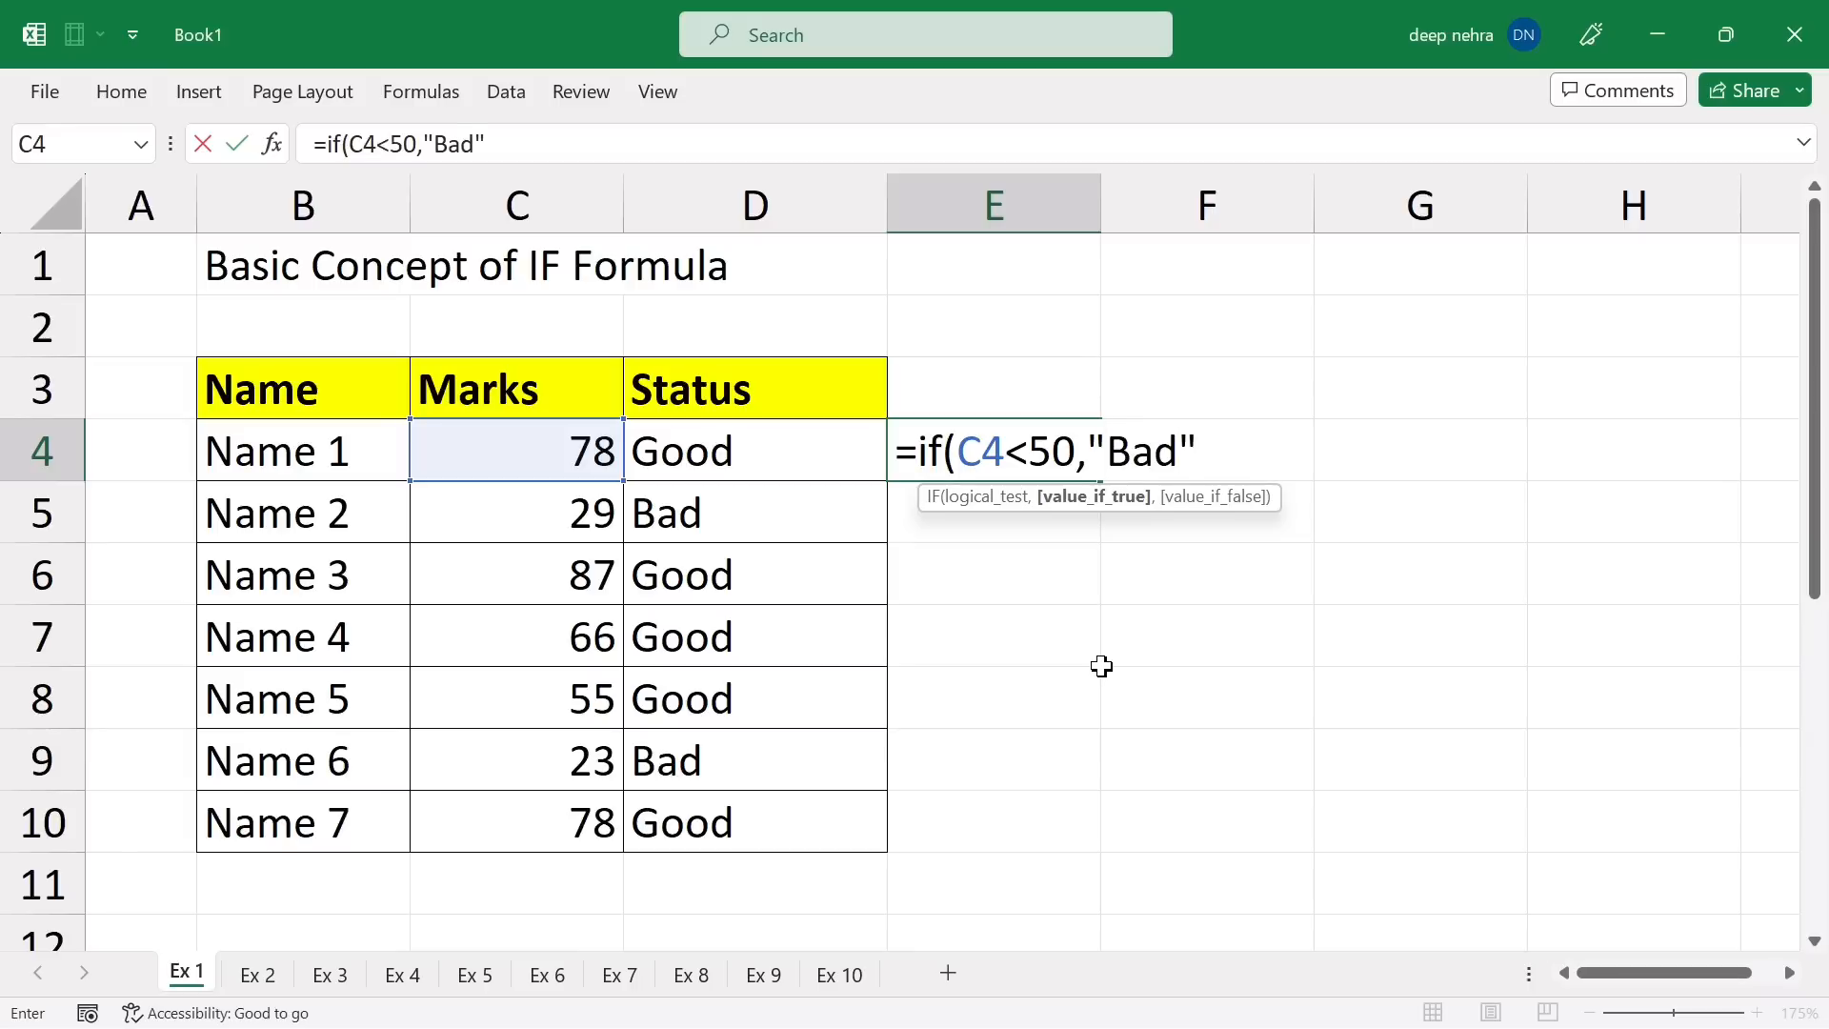
type("\",")
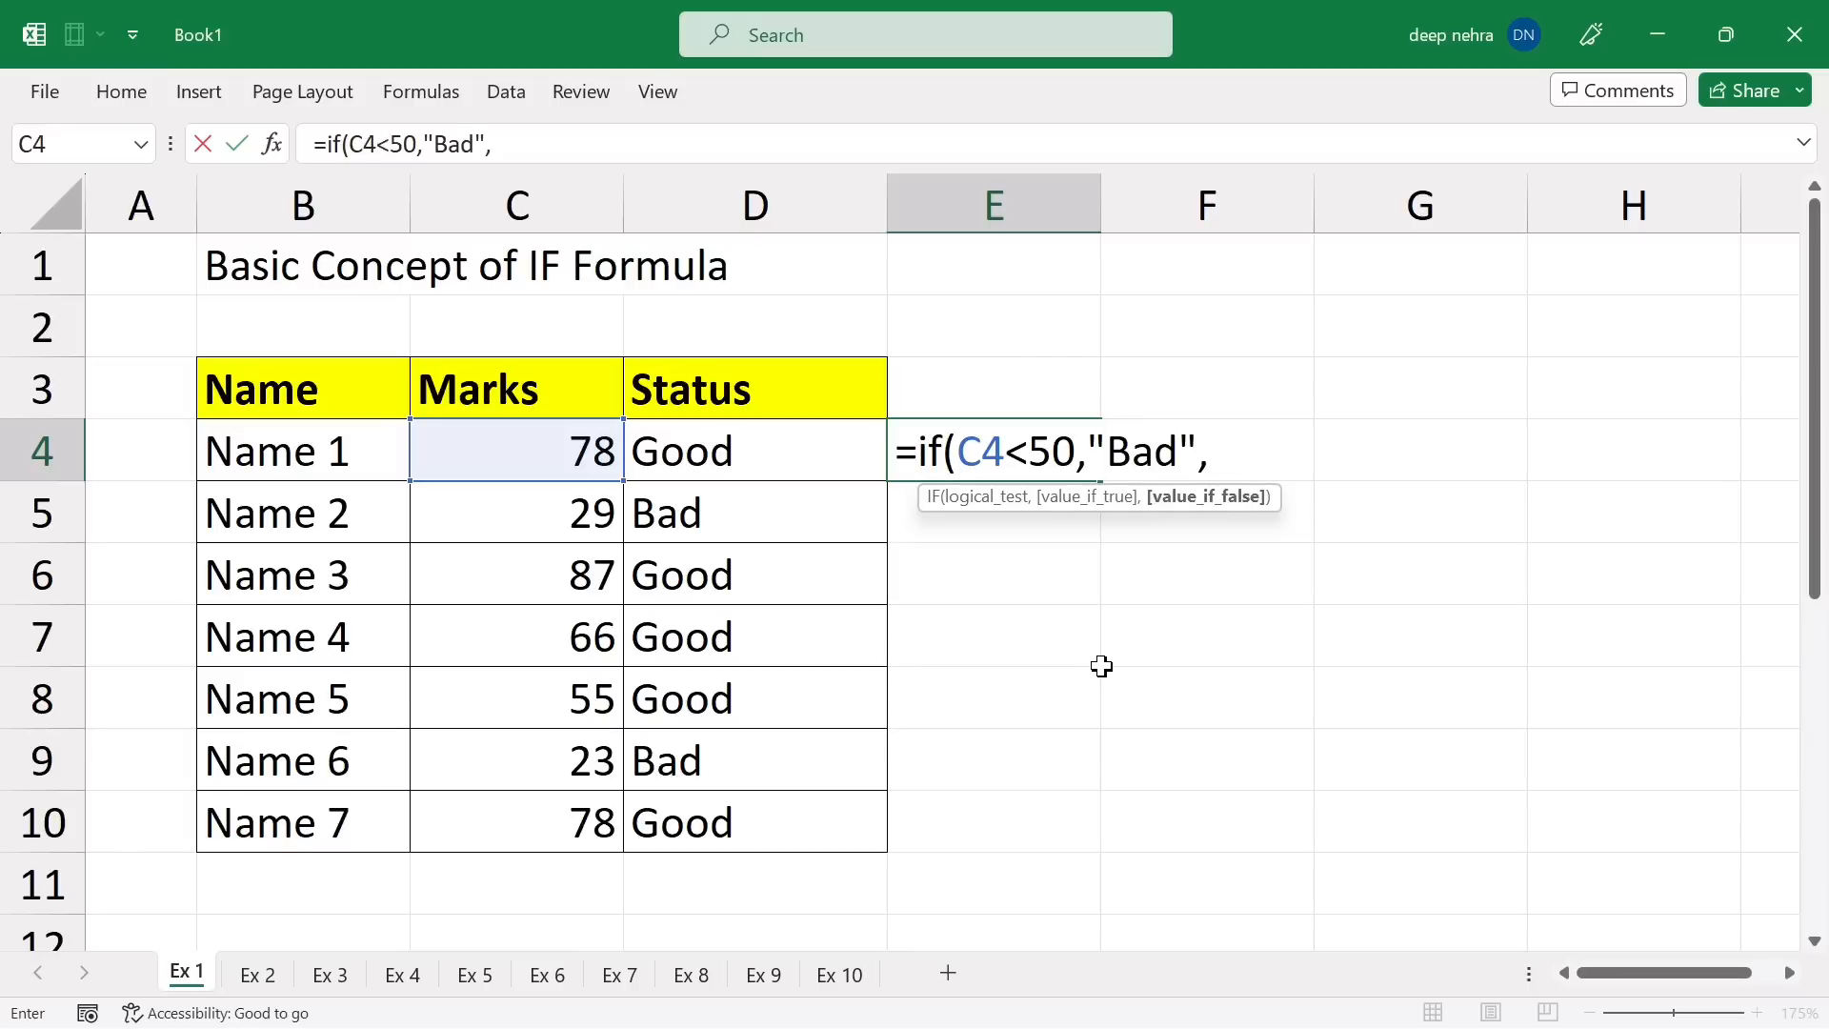
type("\"Good\")")
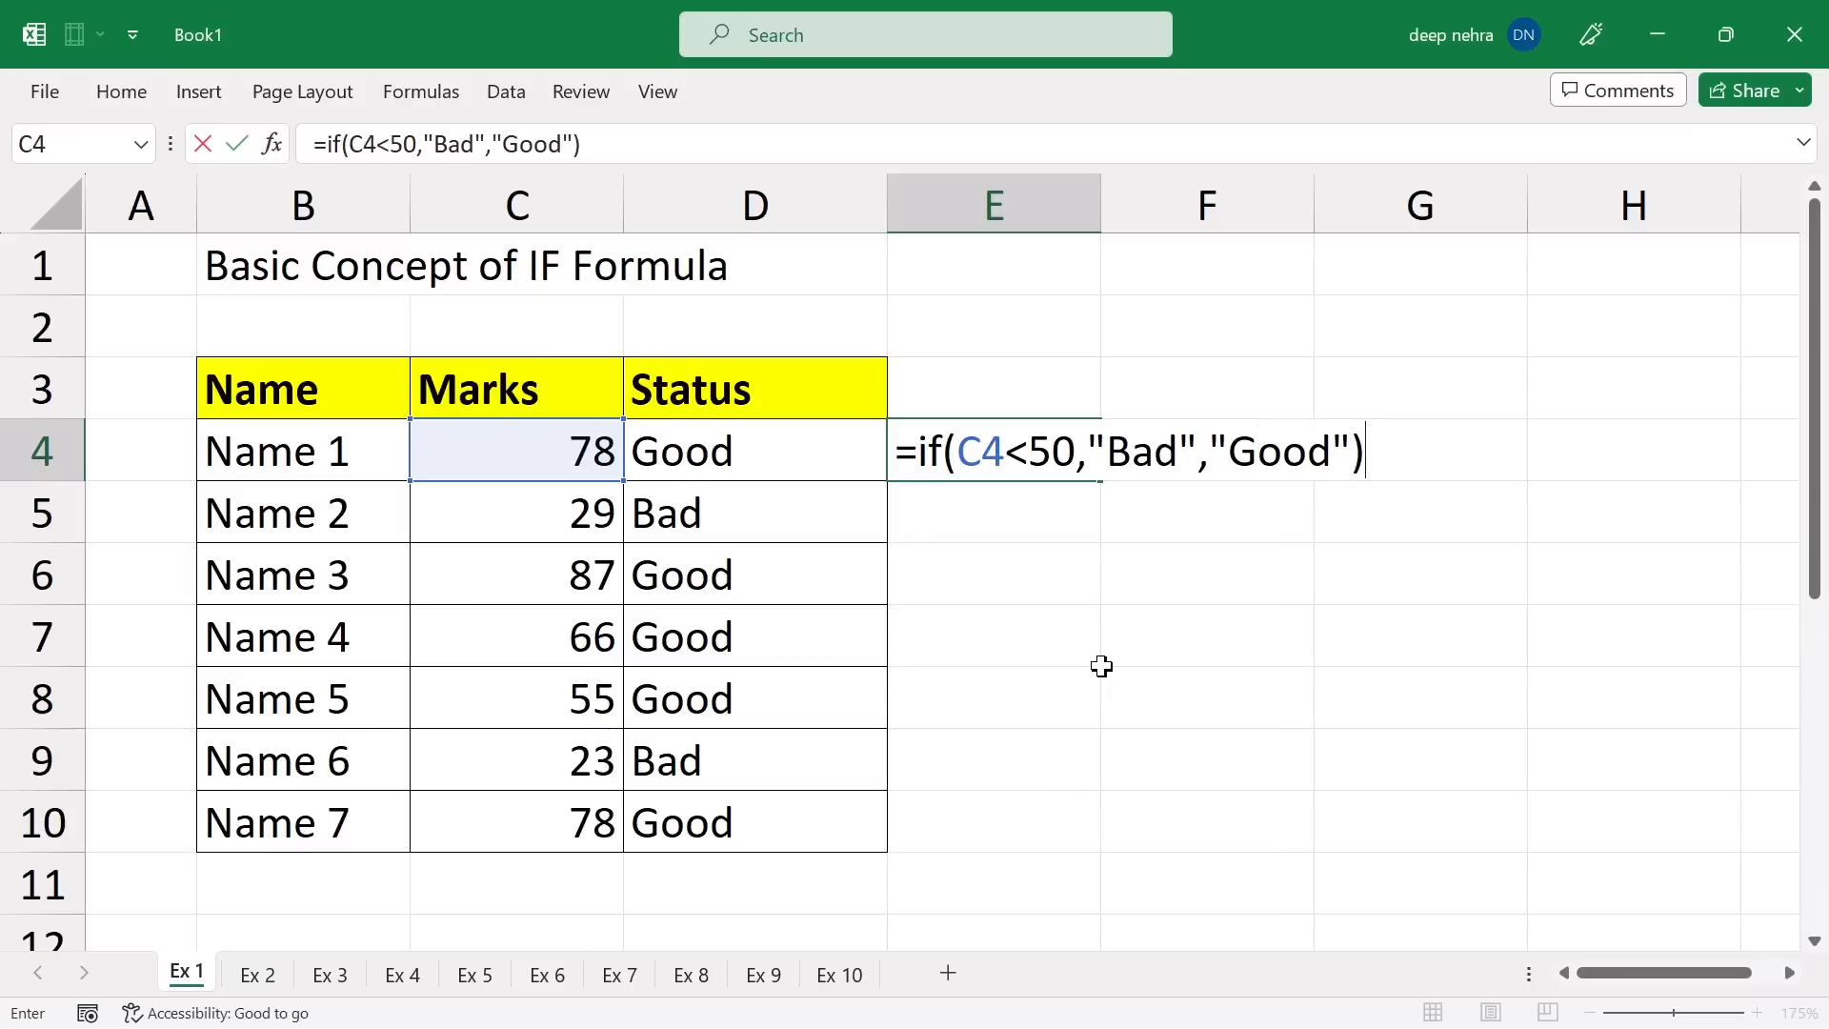
key("Return")
Fill the E4 formula down through E10 and review its logical test and true and false values.
left_click(1055, 460)
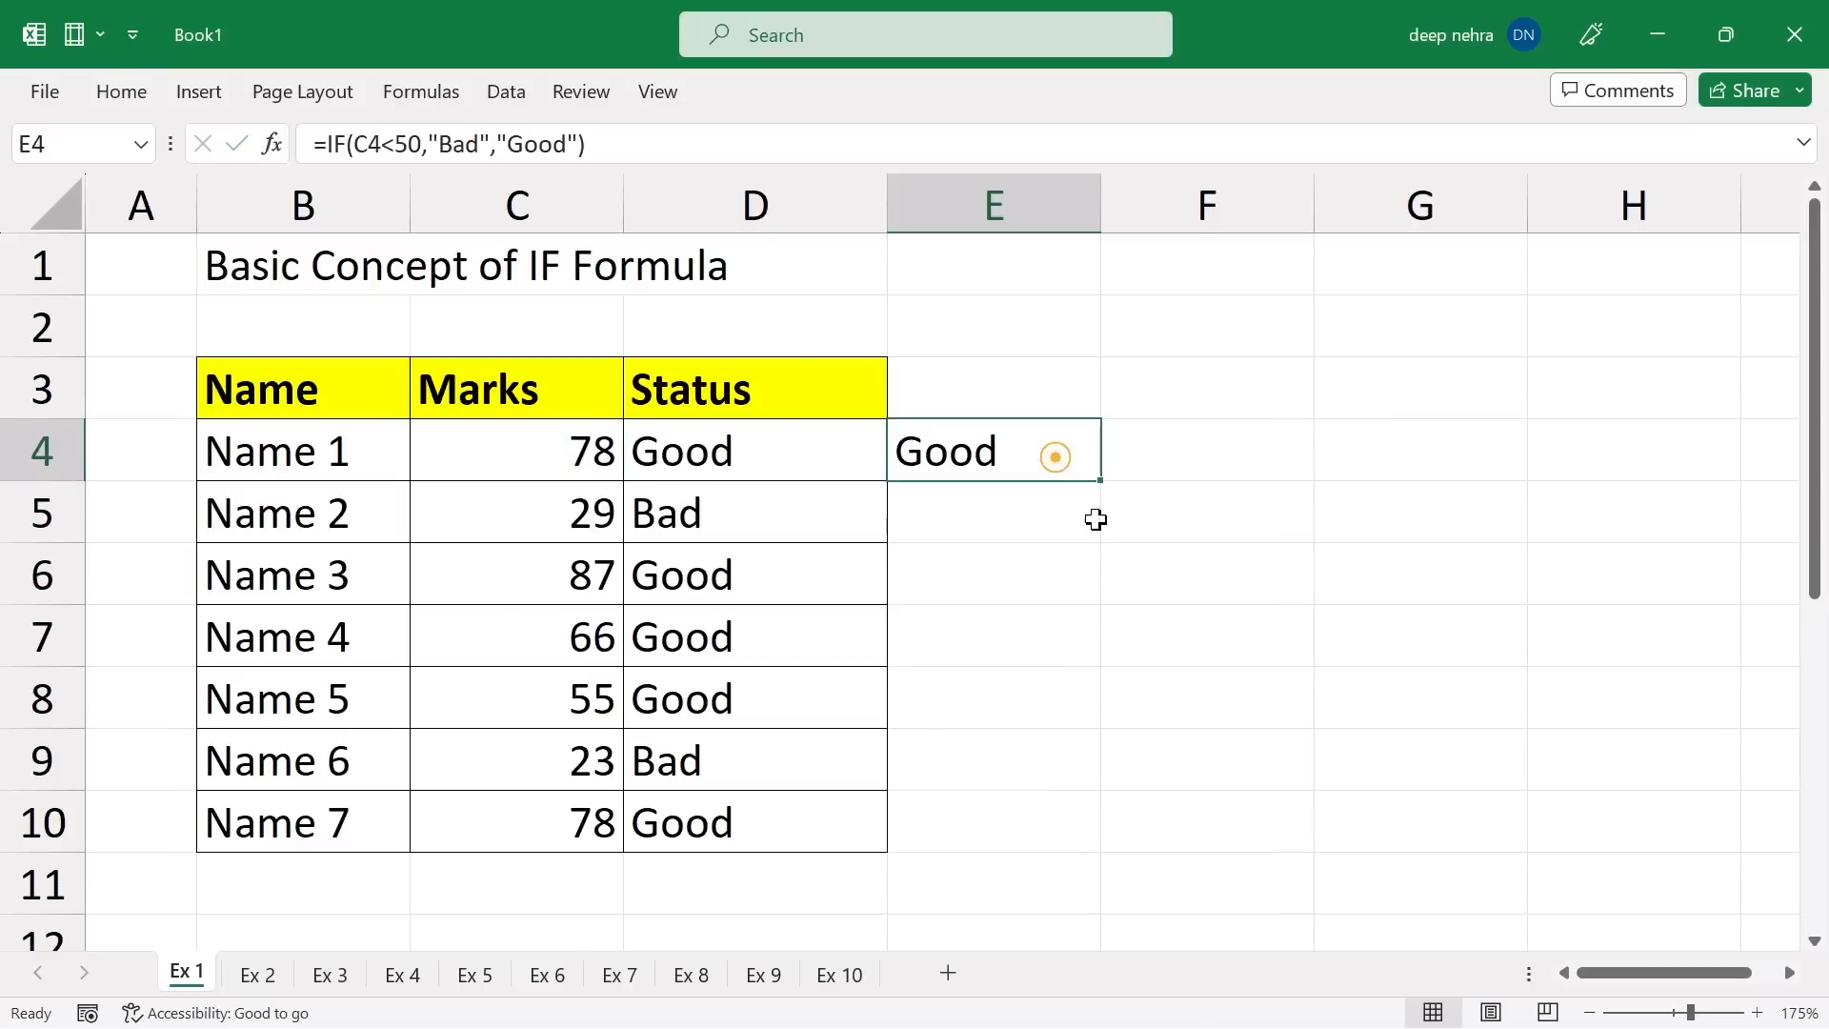
left_click_drag(1100, 484, 1066, 840)
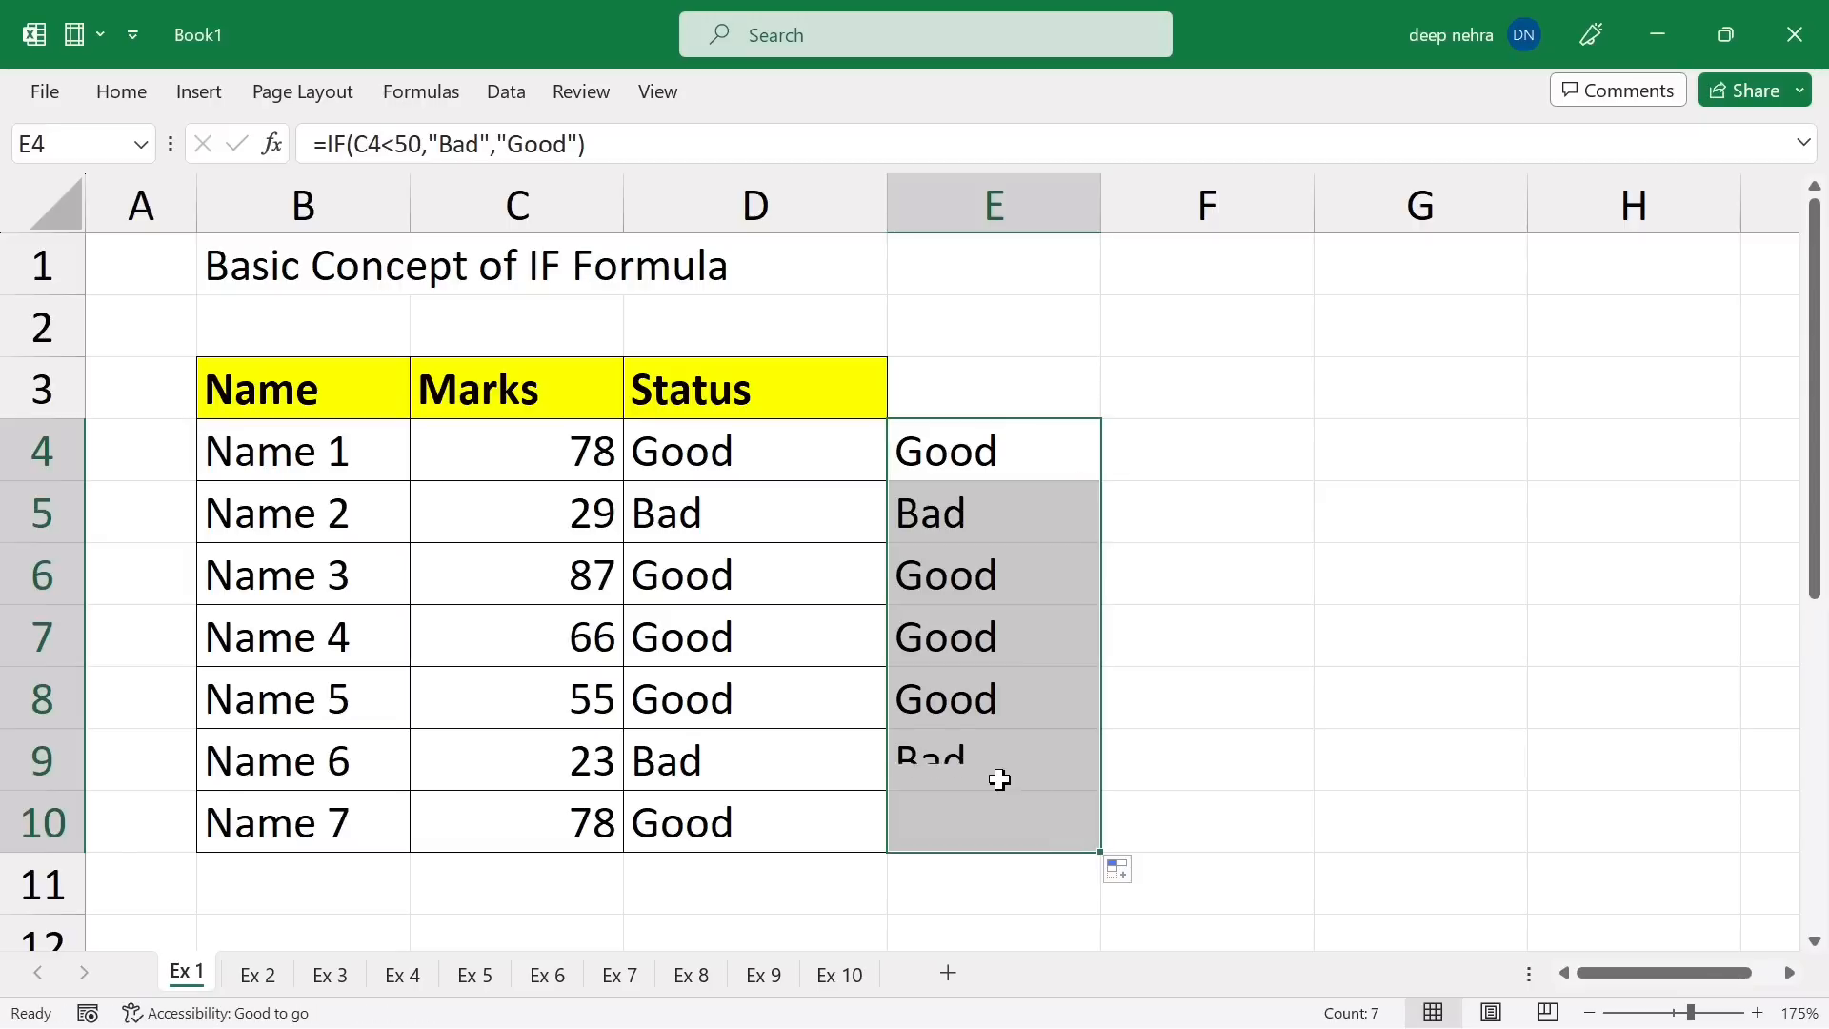
double_click(1040, 450)
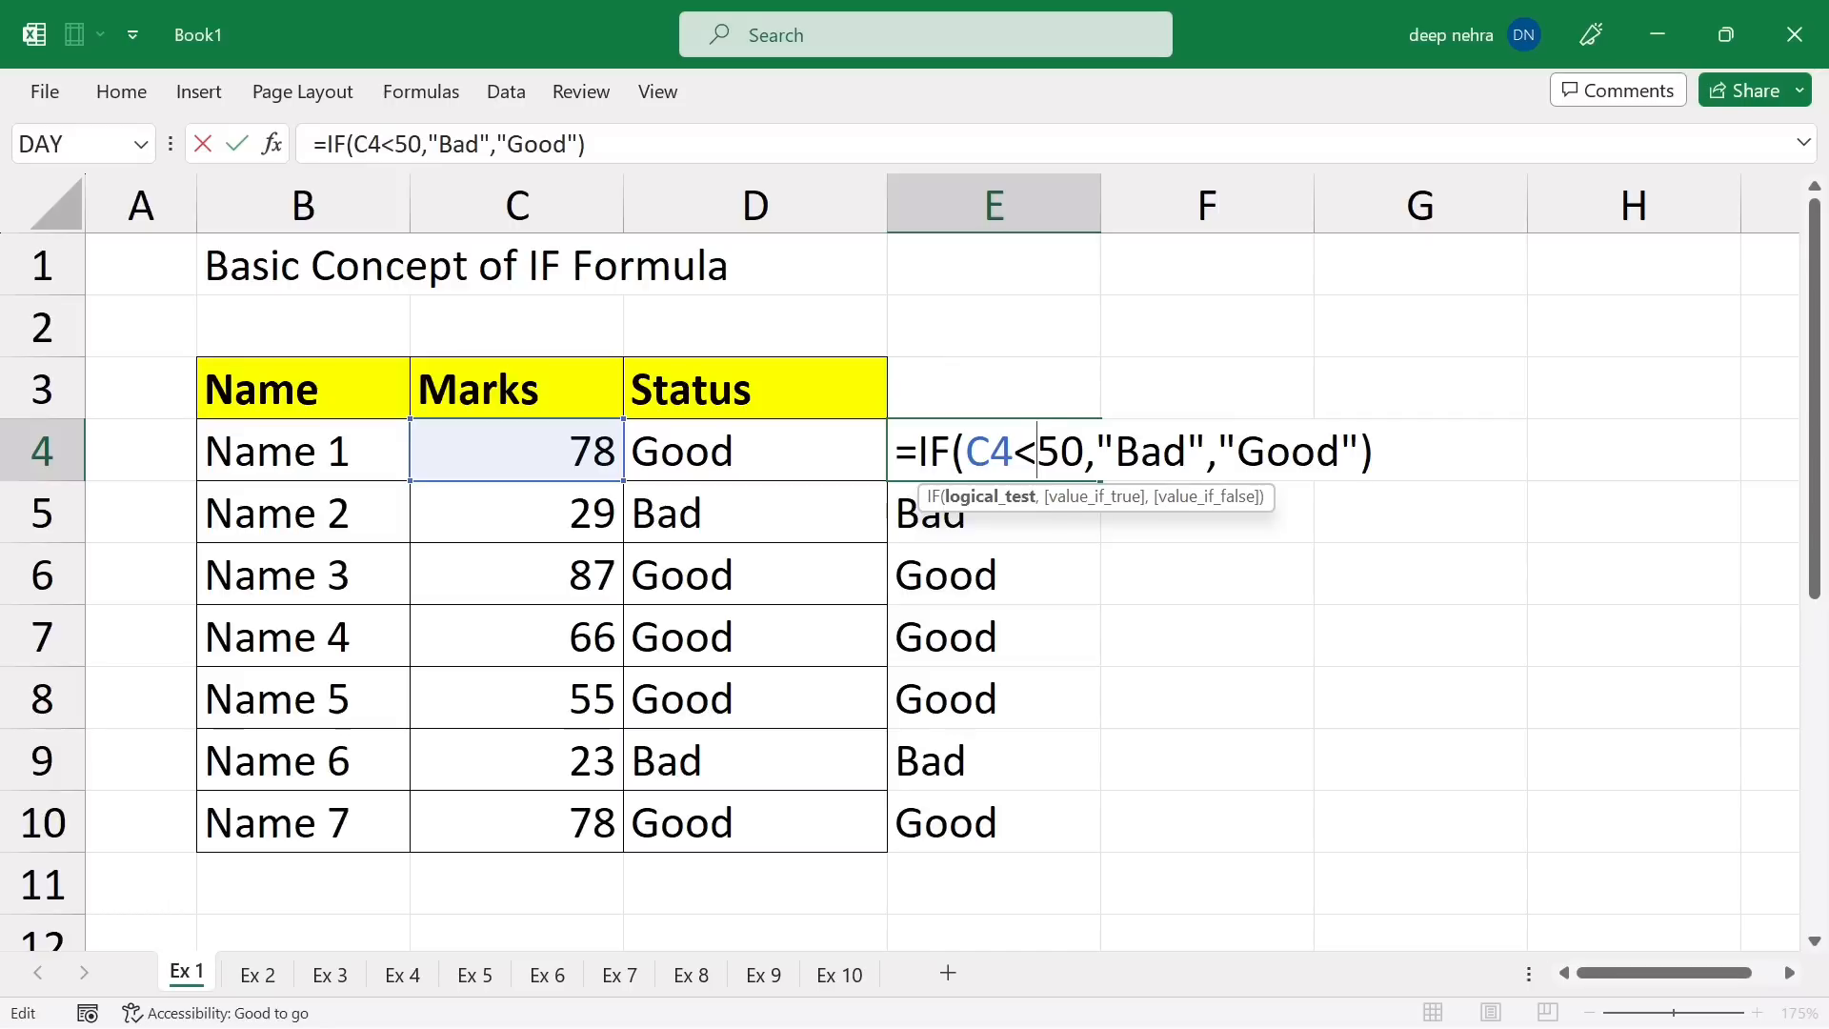
left_click_drag(1115, 454, 1316, 455)
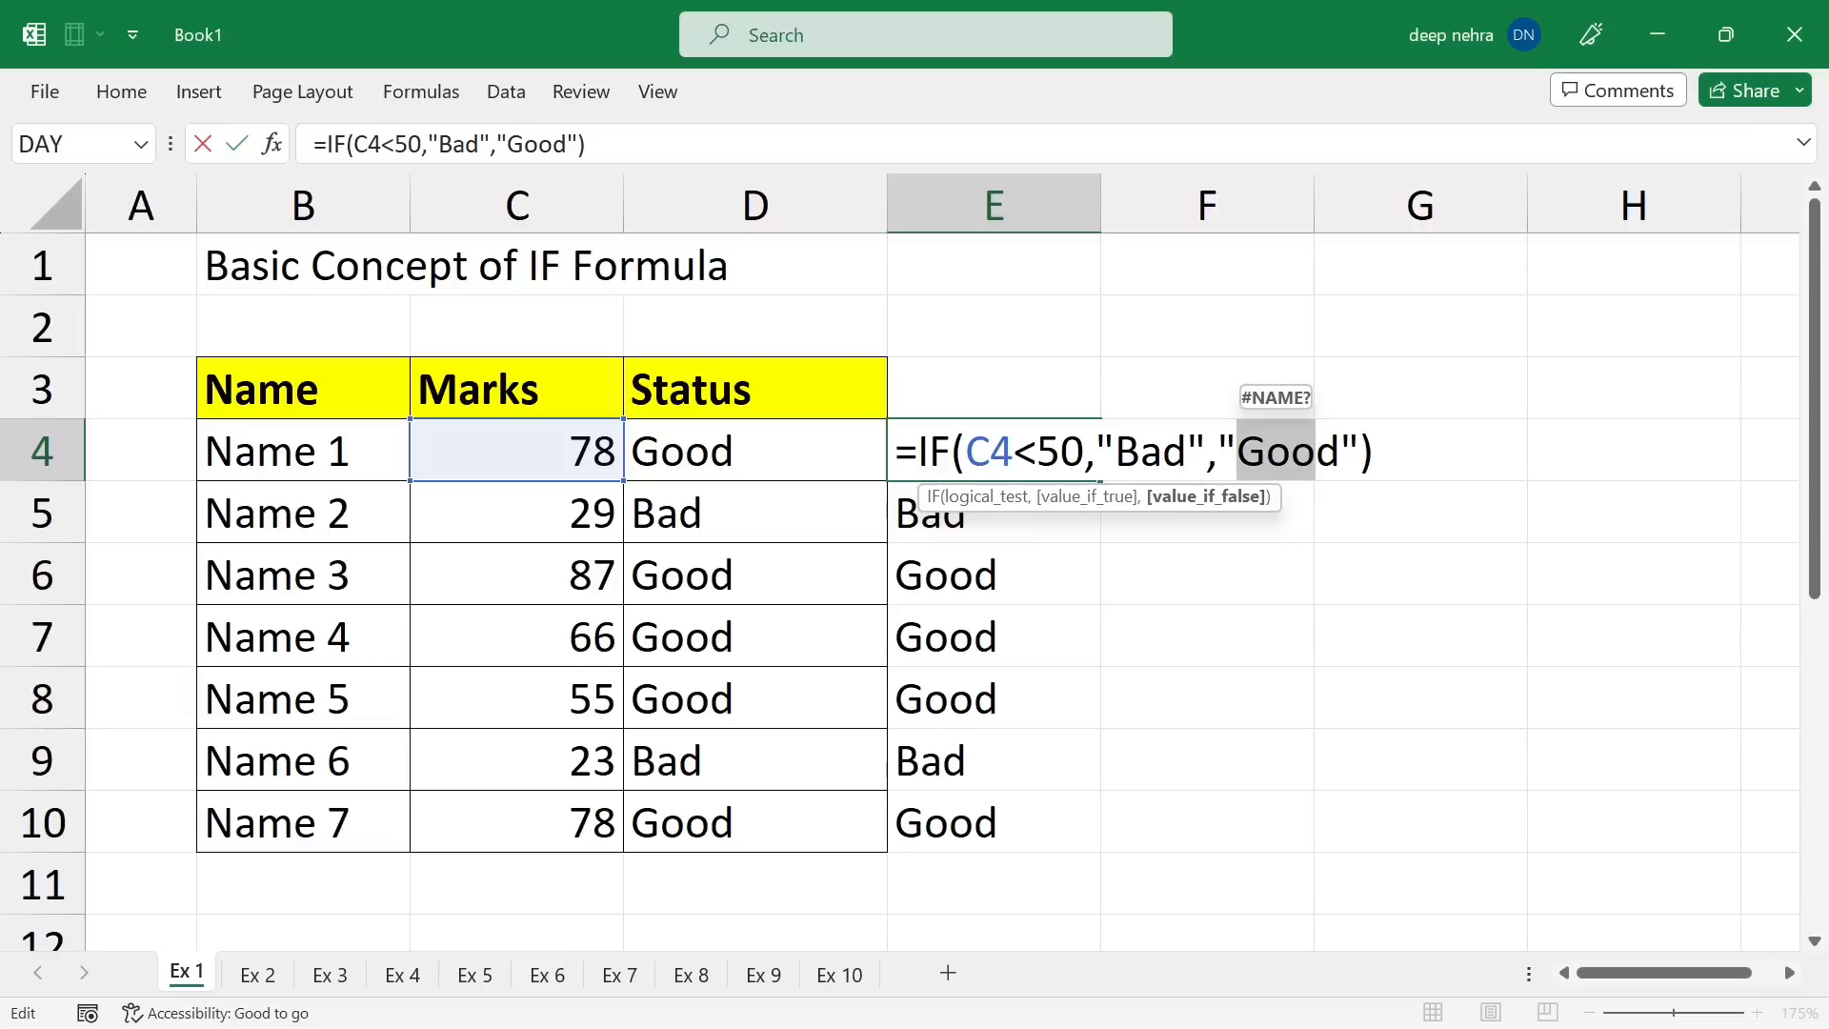
left_click_drag(990, 450, 1060, 450)
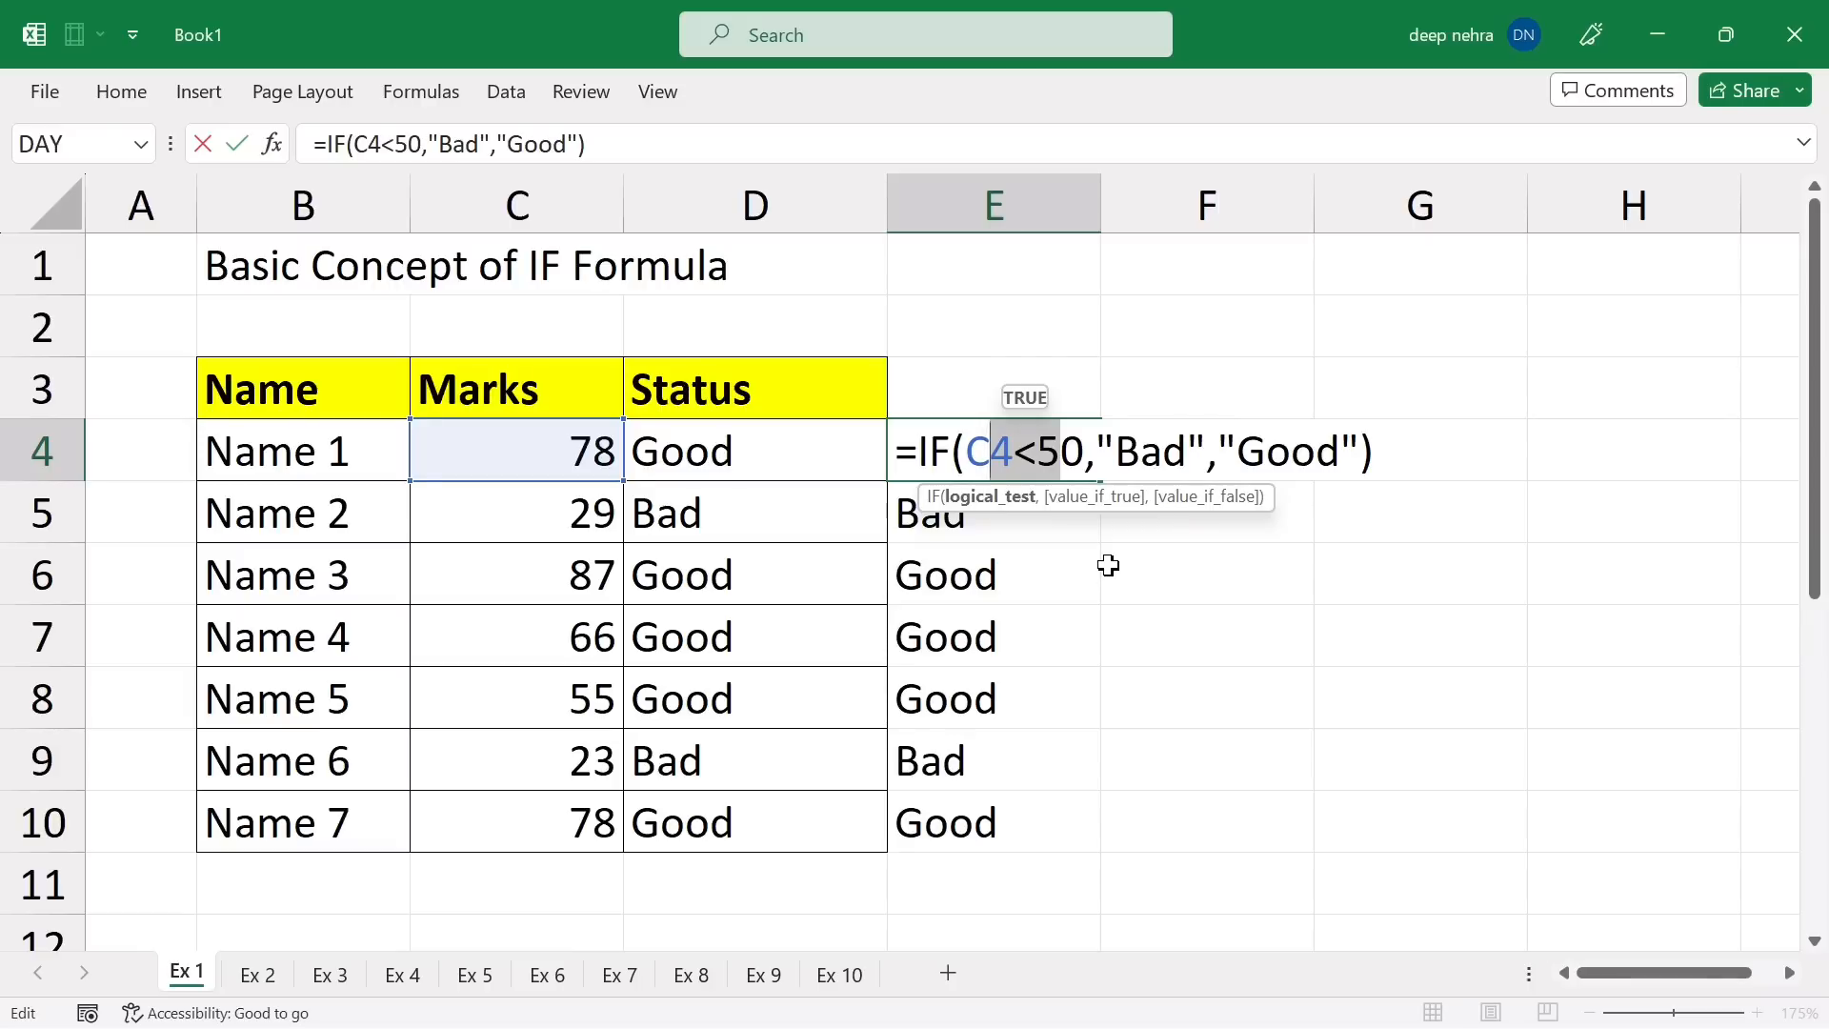
key("Escape")
Clear the comparison formulas from E4:E10.
left_click_drag(1017, 437, 1038, 853)
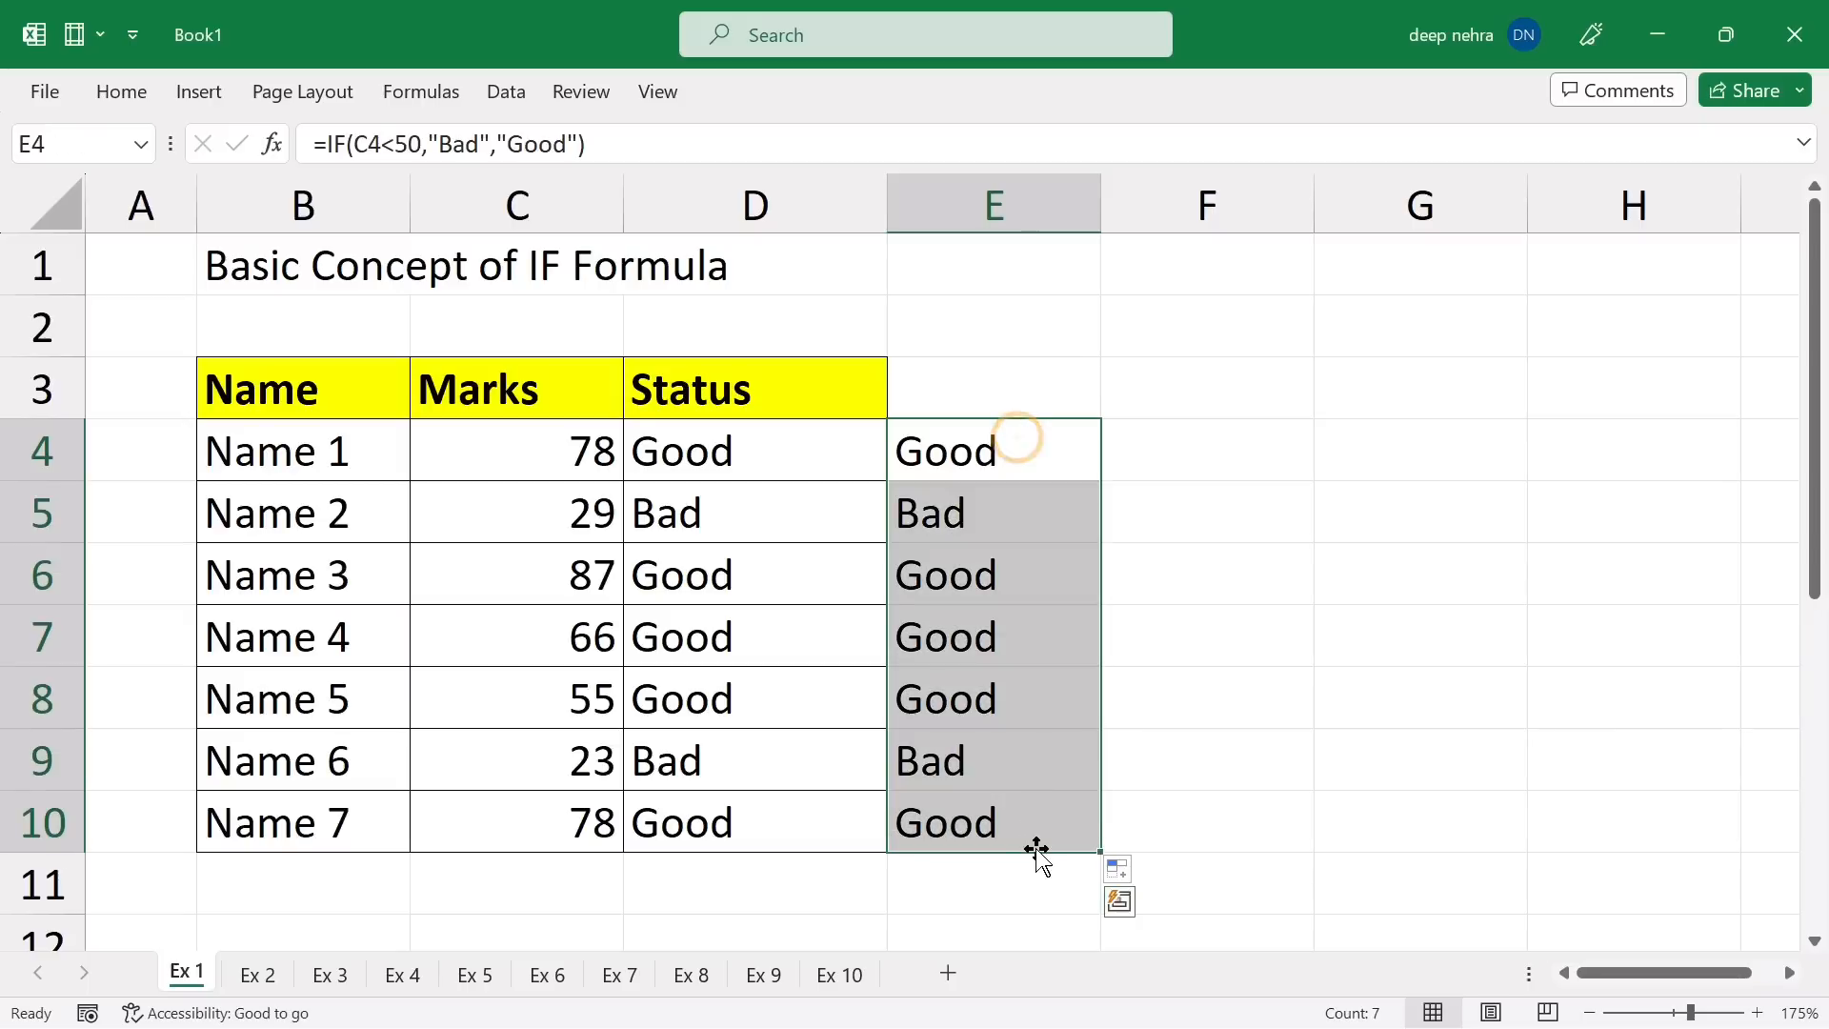
key("Delete")
left_click(741, 577)
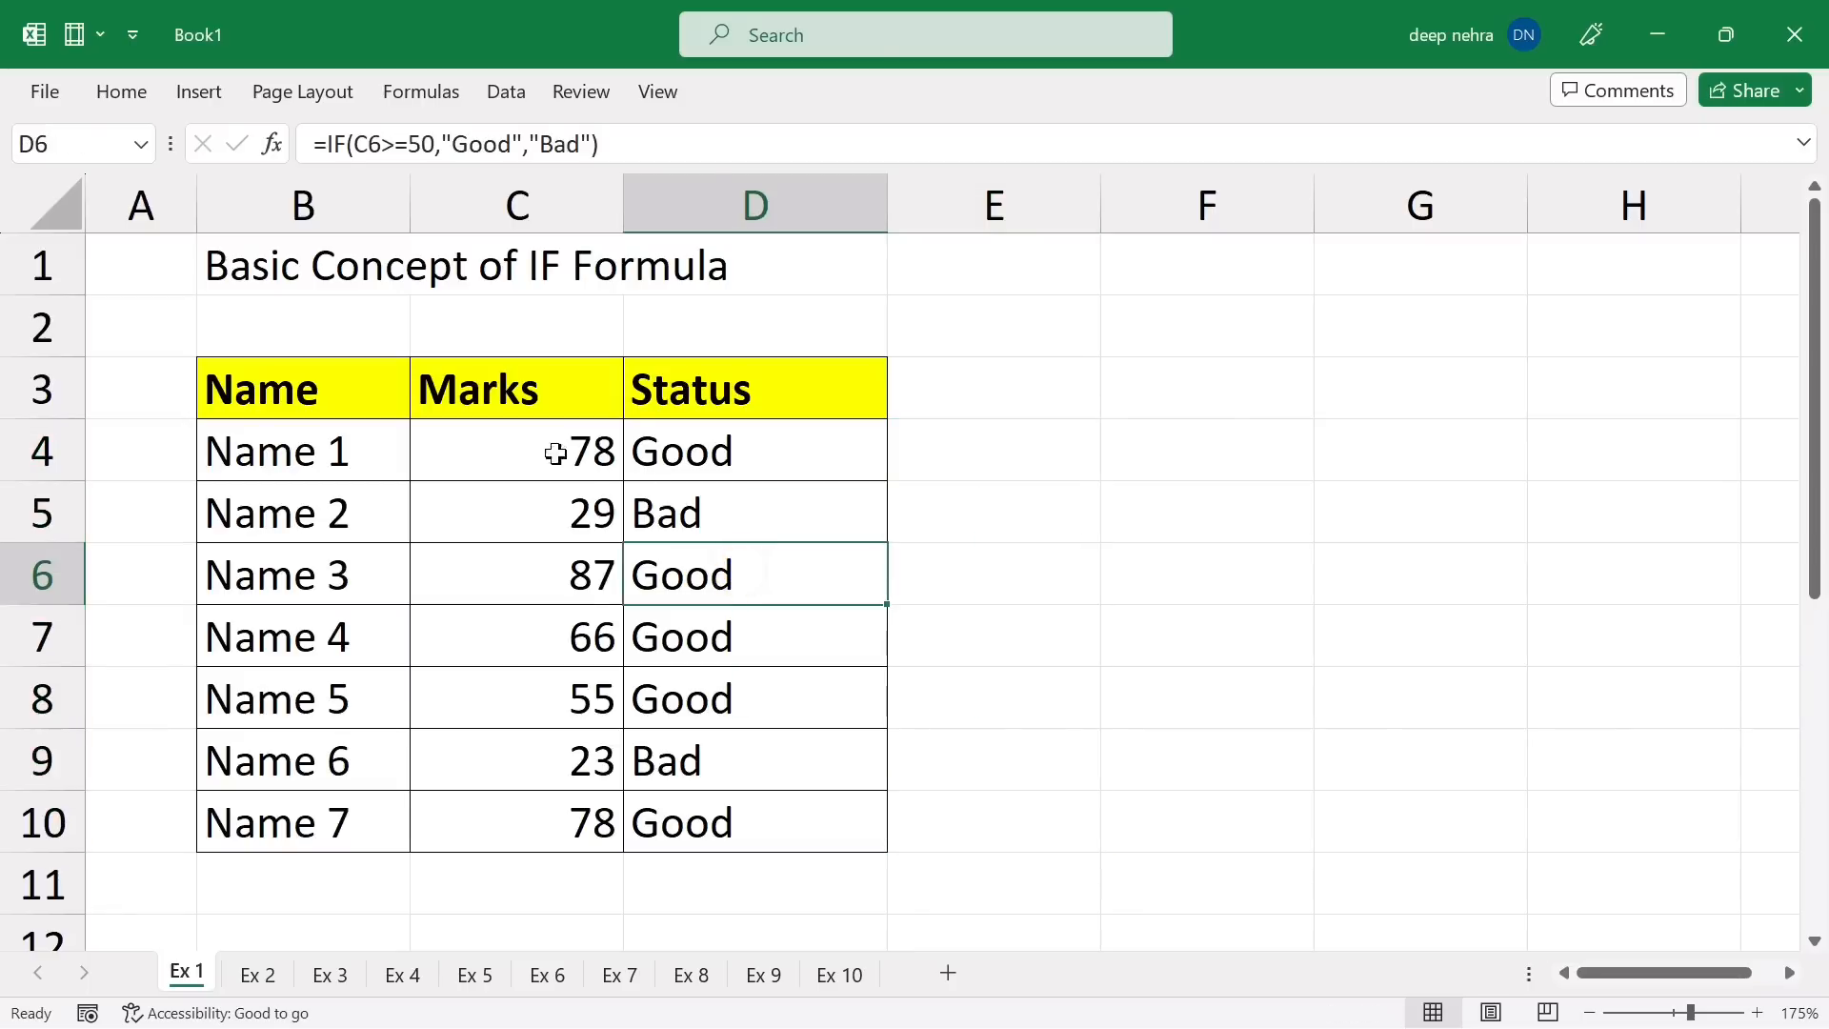
Change D4's formula to =IF(C4>=50,"Good","") so that marks below 50 give a blank status.
left_click(523, 455)
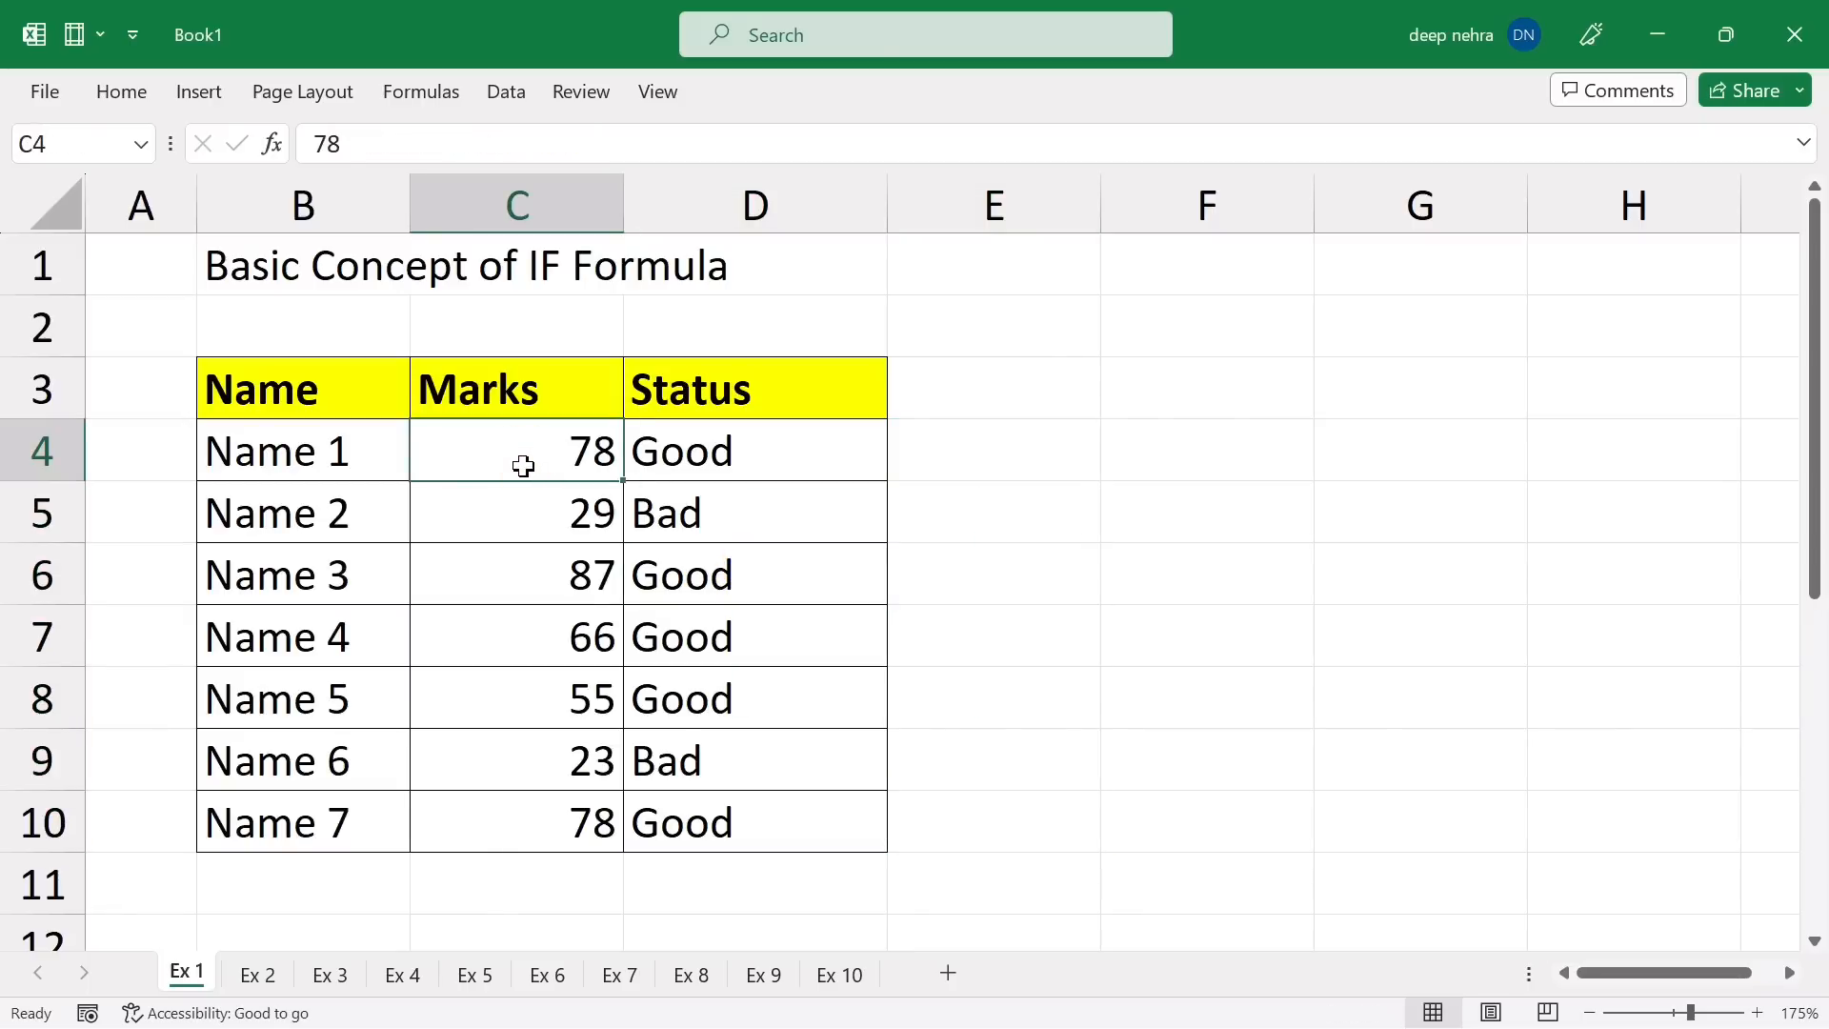
left_click(772, 455)
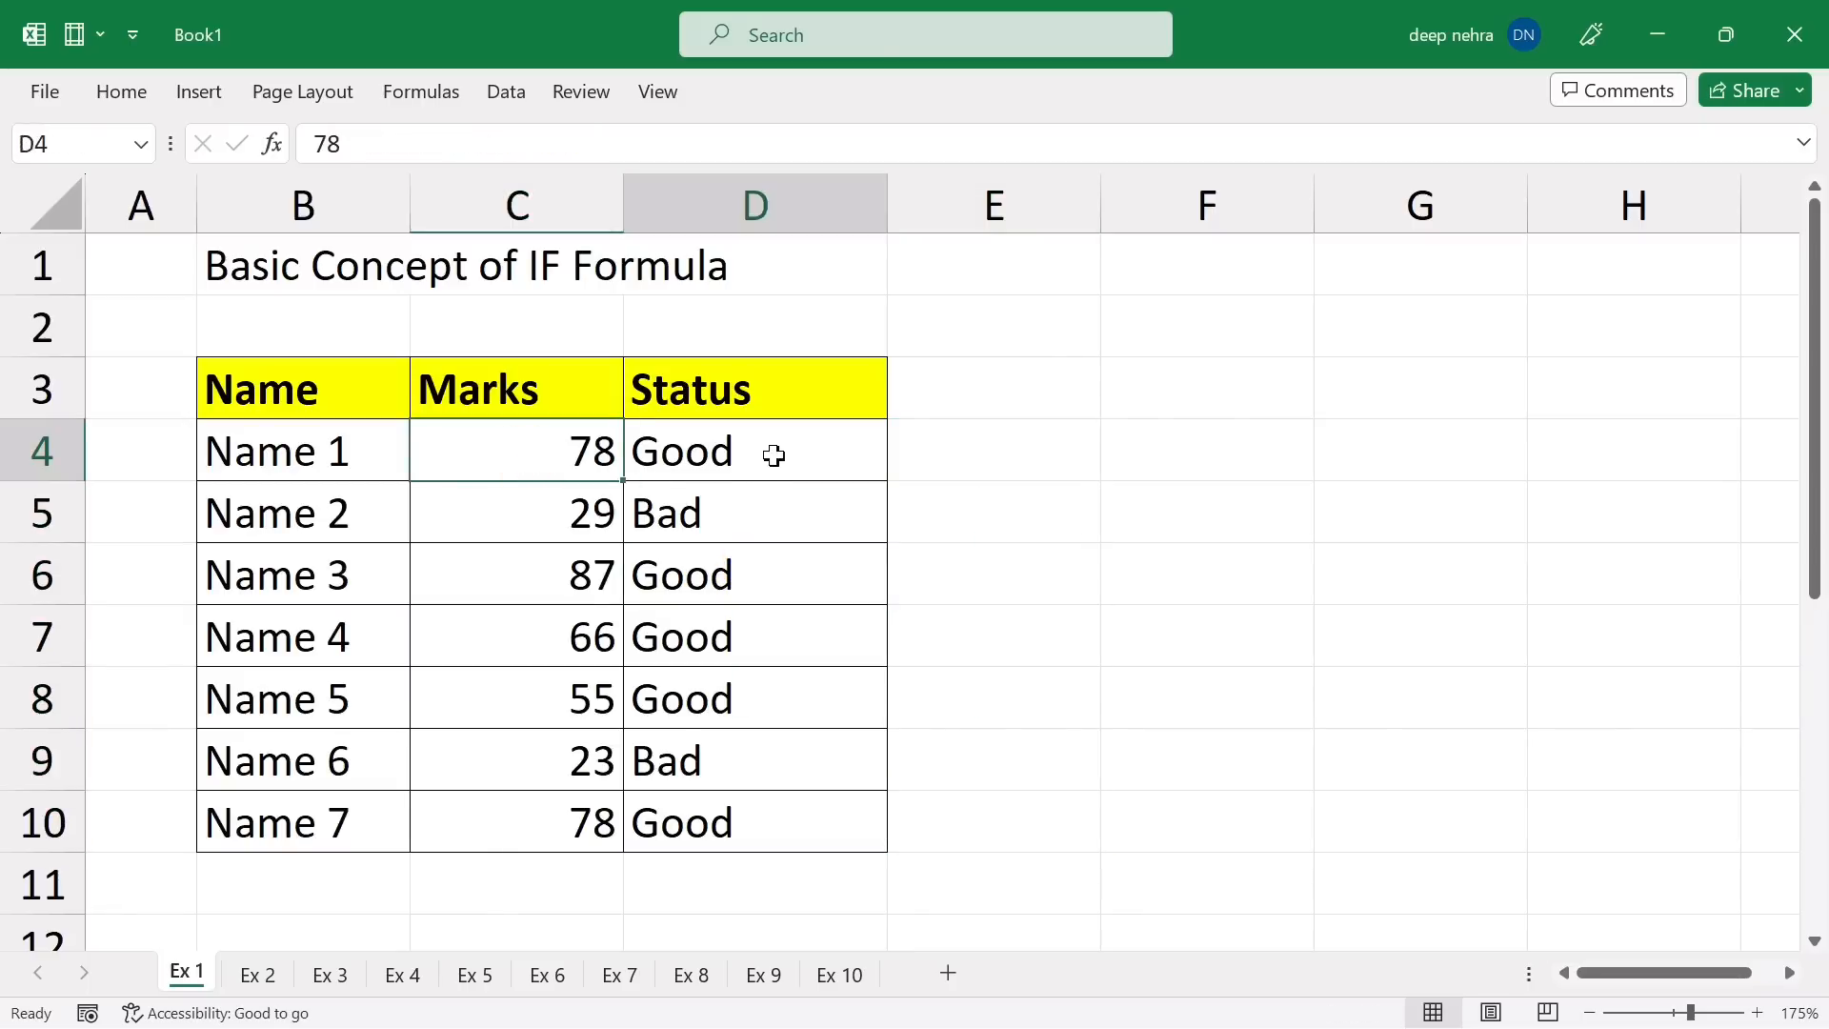
left_click(755, 519)
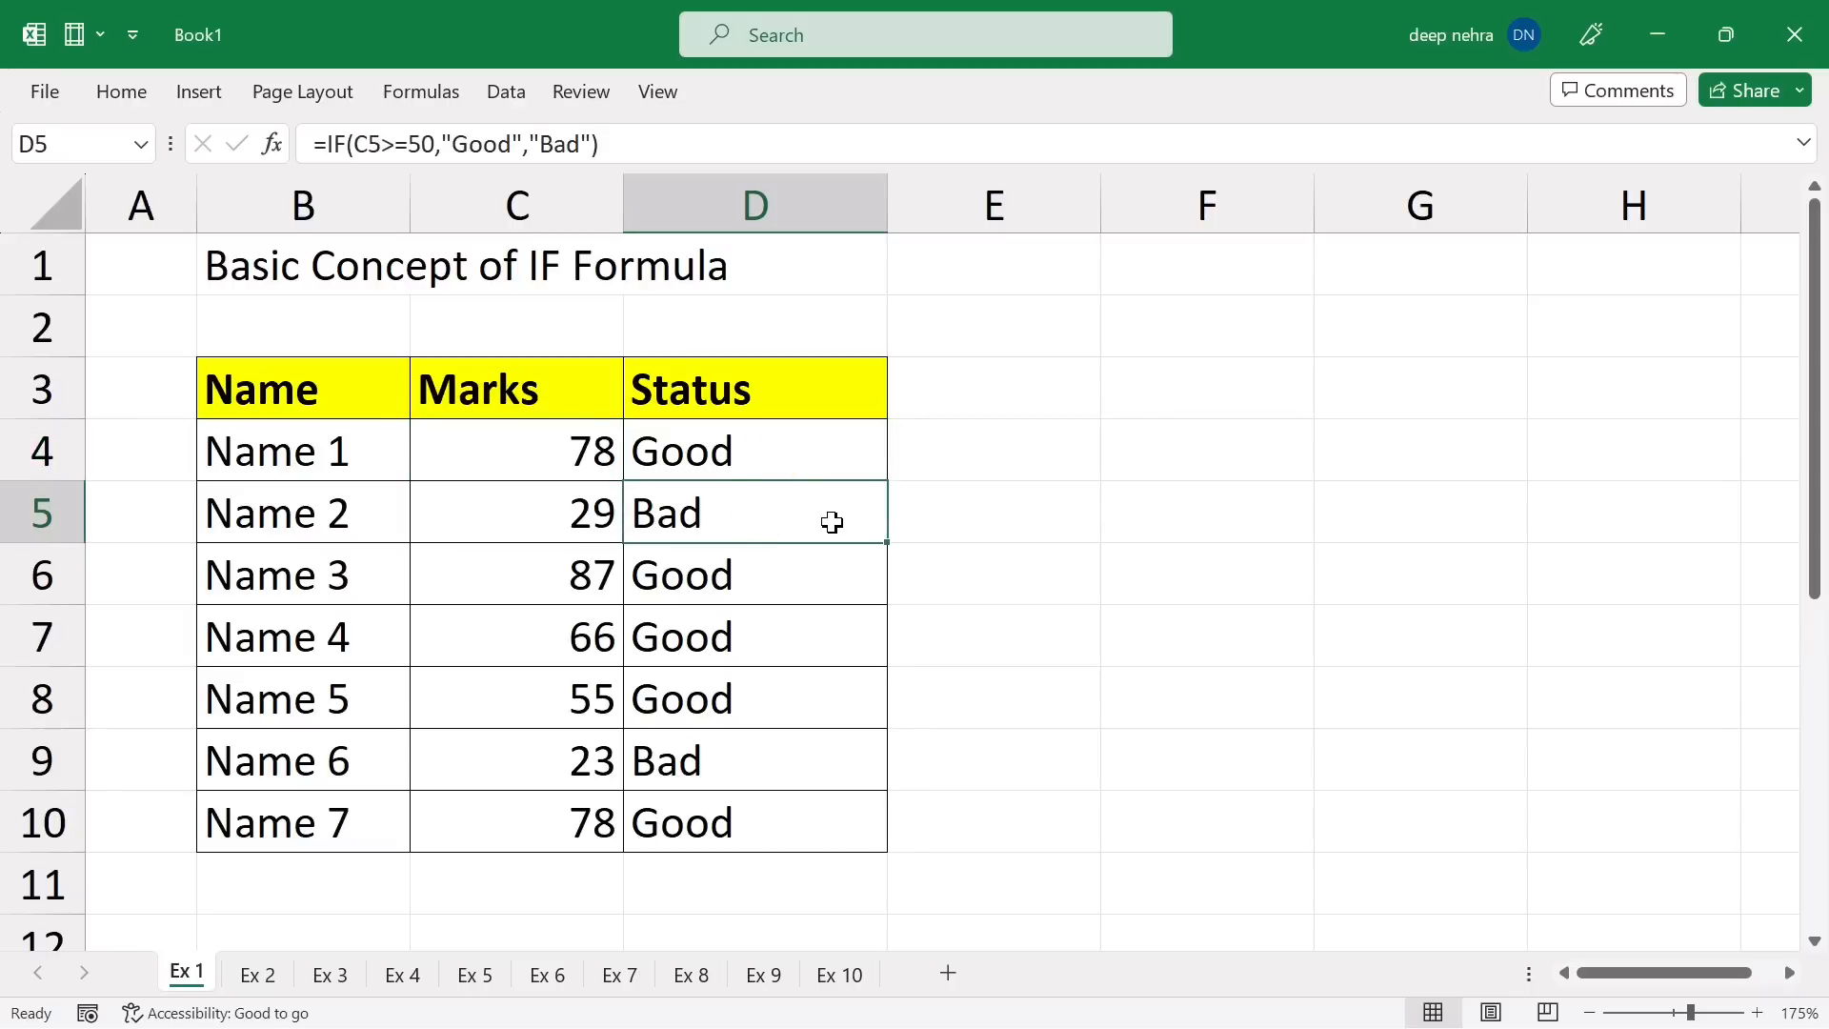
left_click(781, 457)
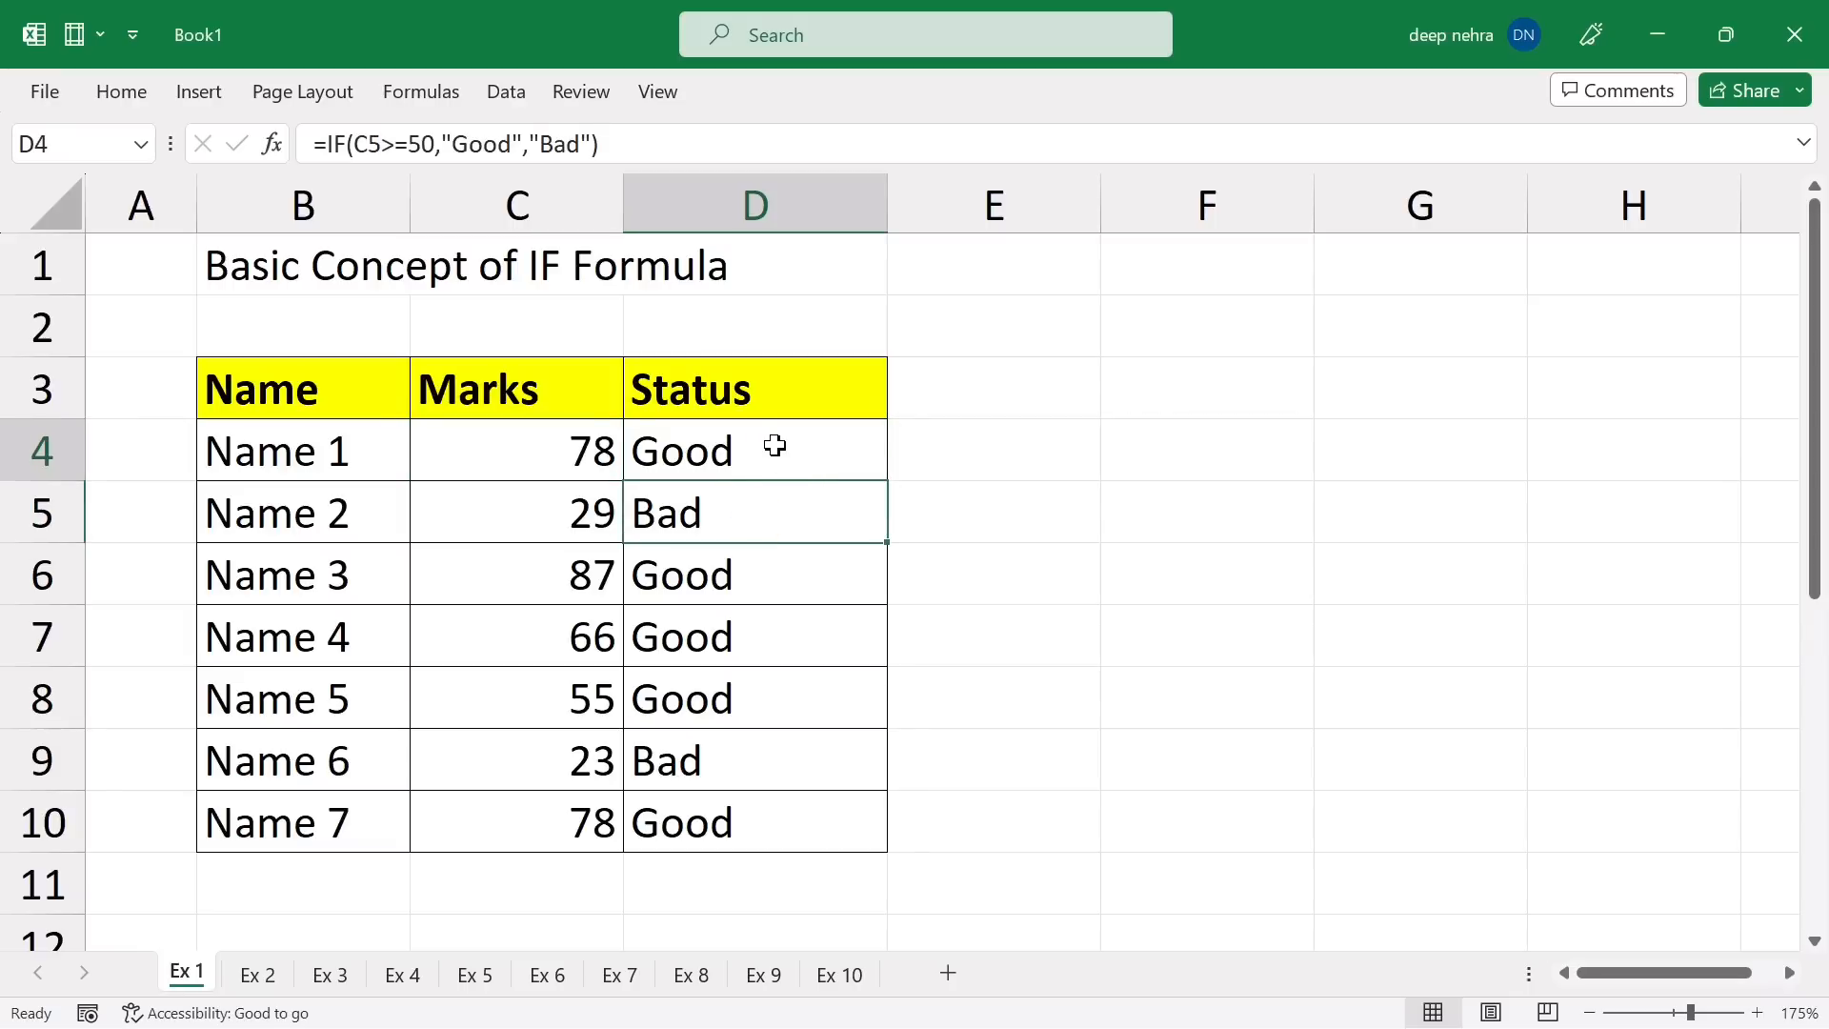
double_click(781, 457)
key("End")
key("BackSpace")
key("BackSpace")
key("BackSpace")
key("BackSpace")
key("BackSpace")
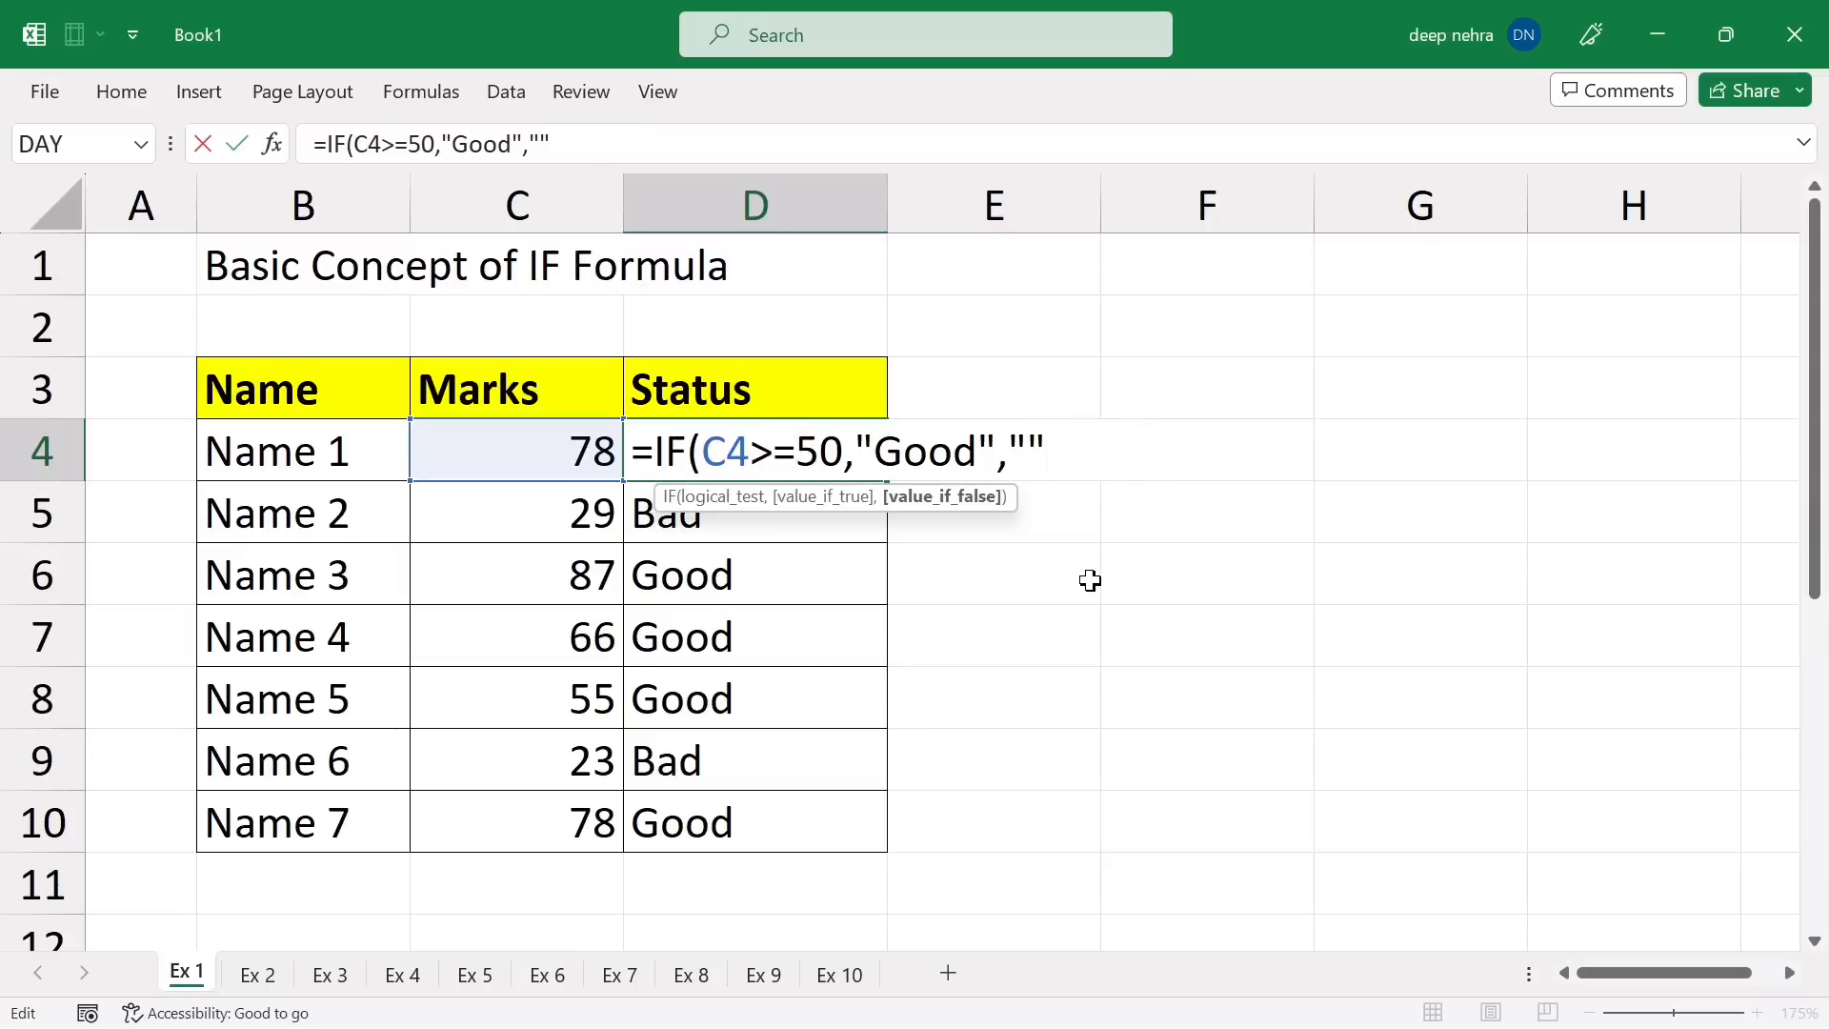
type("\")")
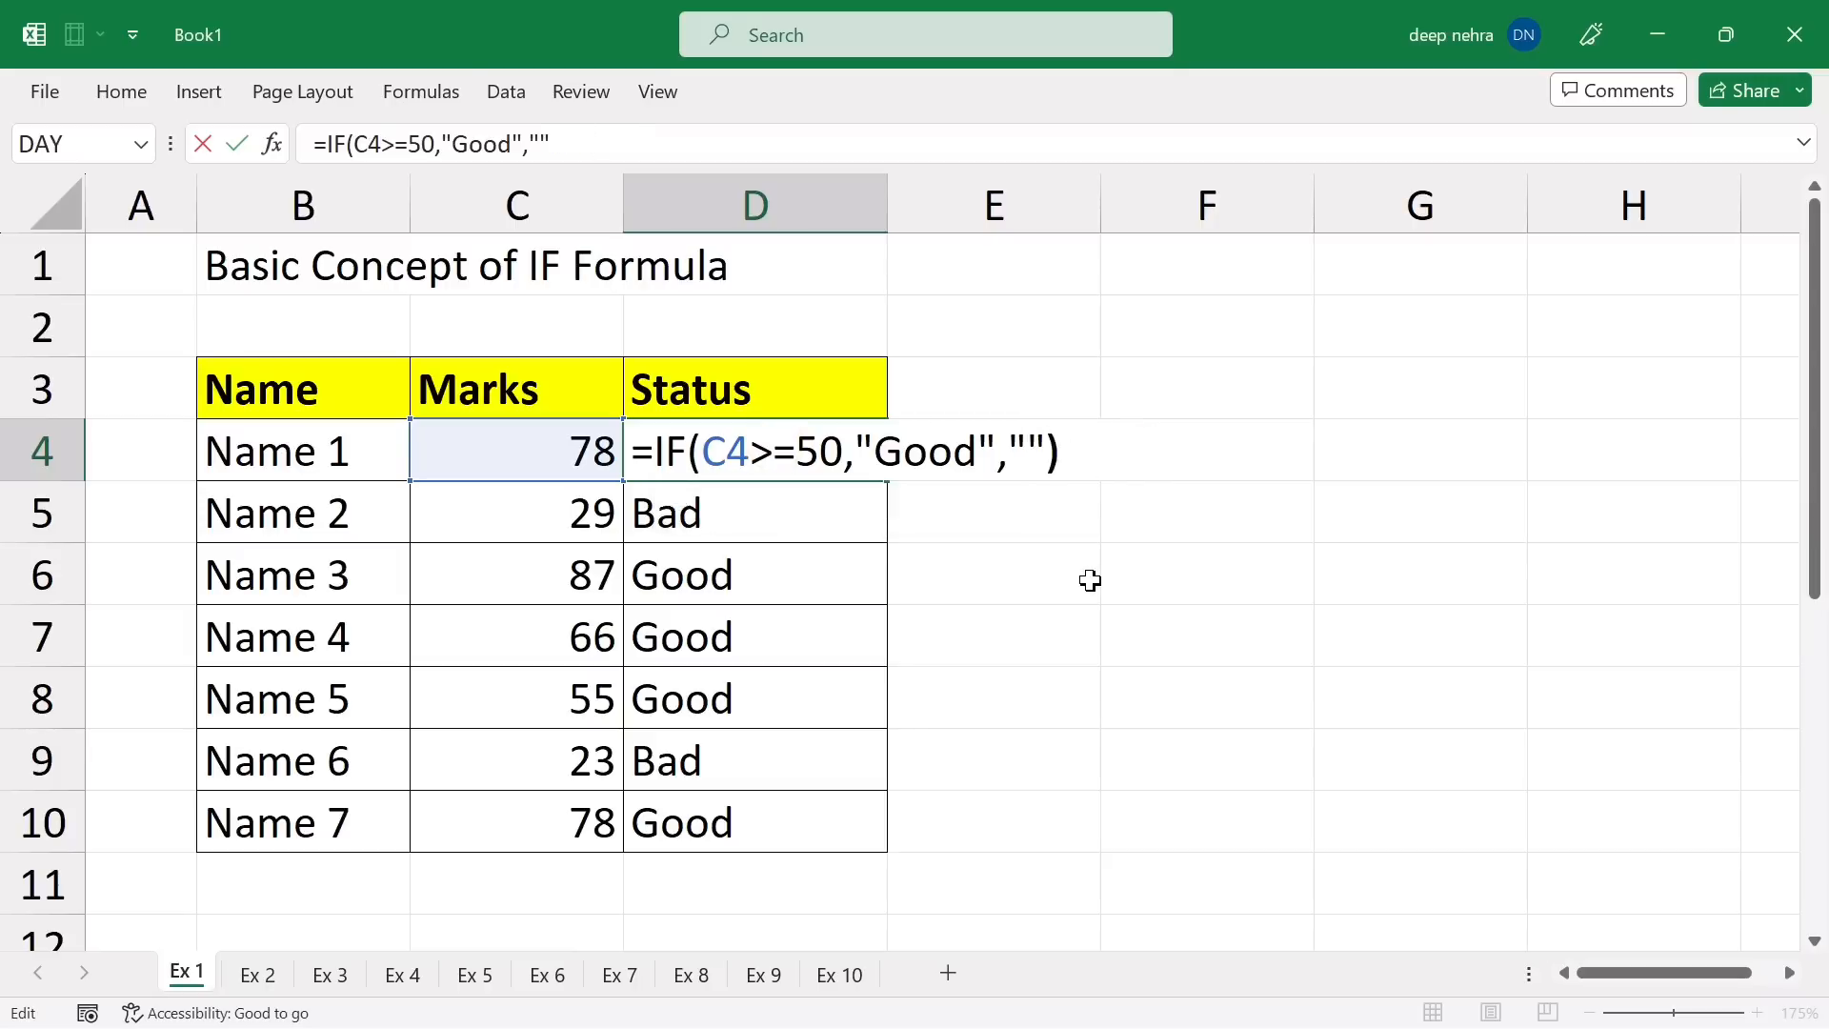
key("Return")
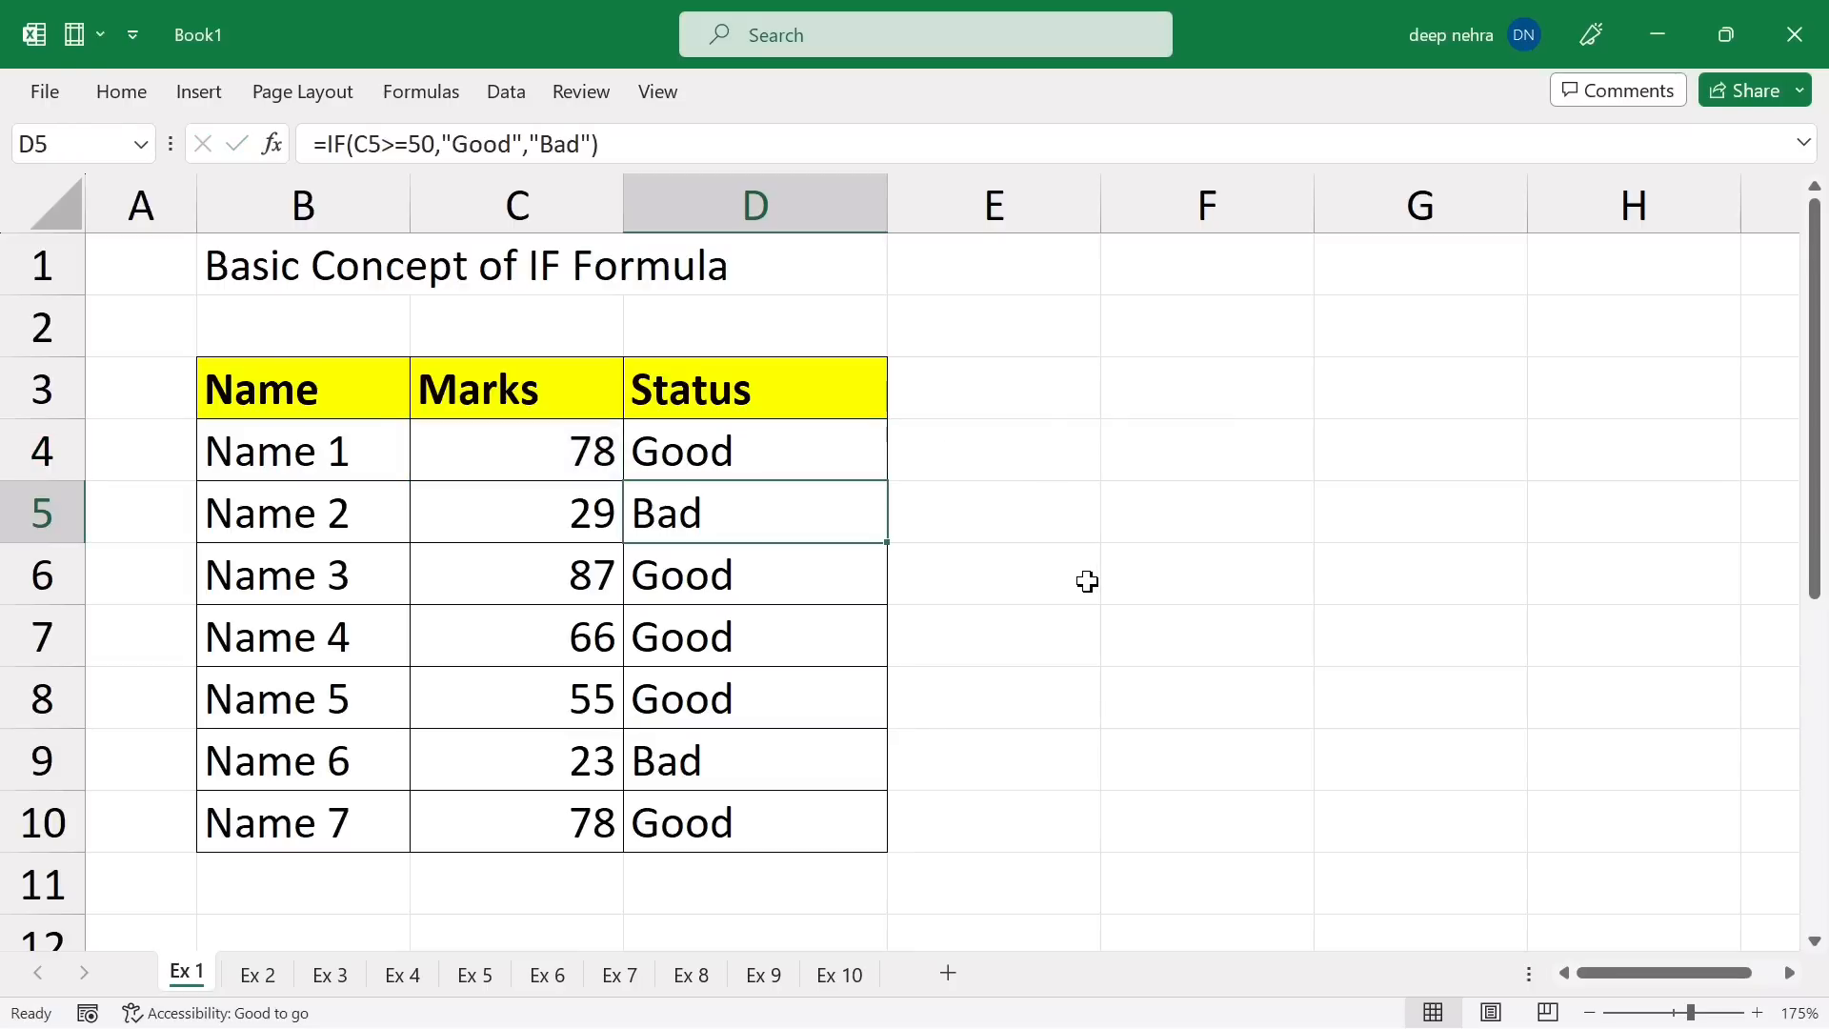
Copy D4's blank-if-false formula down the Status column through D10 and review its arguments in D4.
left_click(834, 447)
left_click_drag(891, 485, 882, 825)
left_click(773, 455)
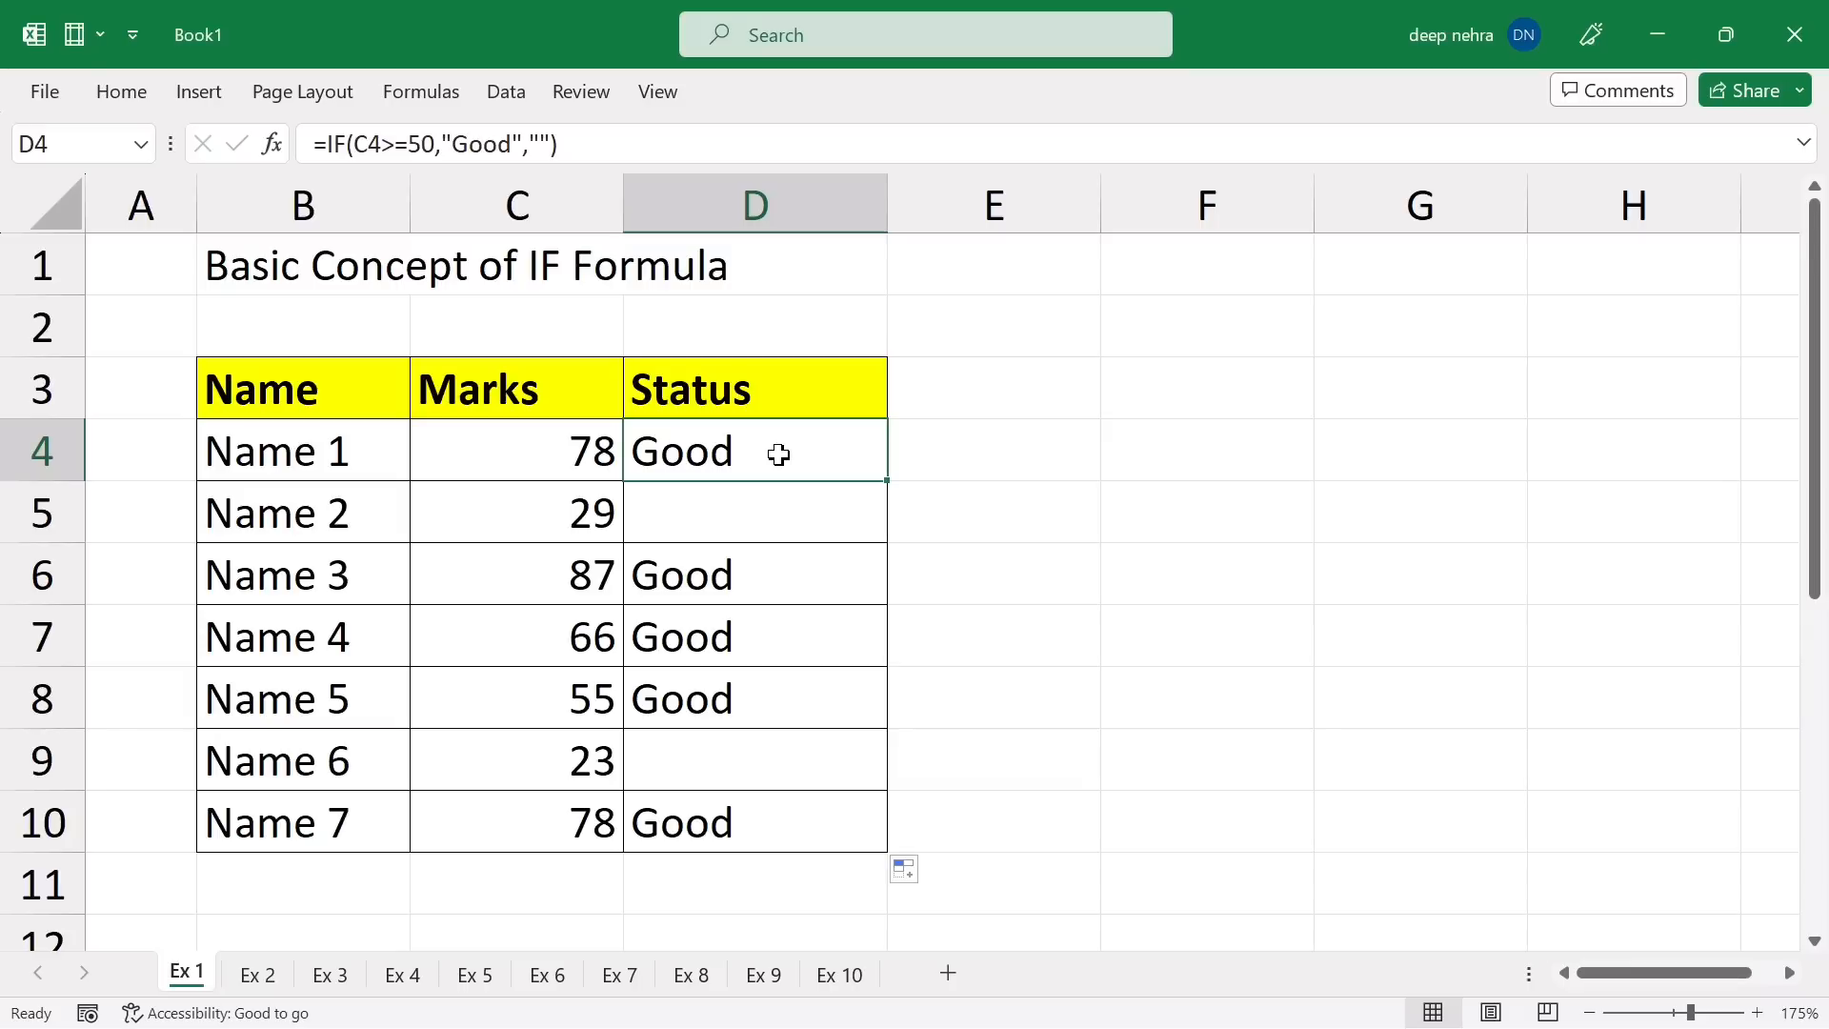
double_click(779, 454)
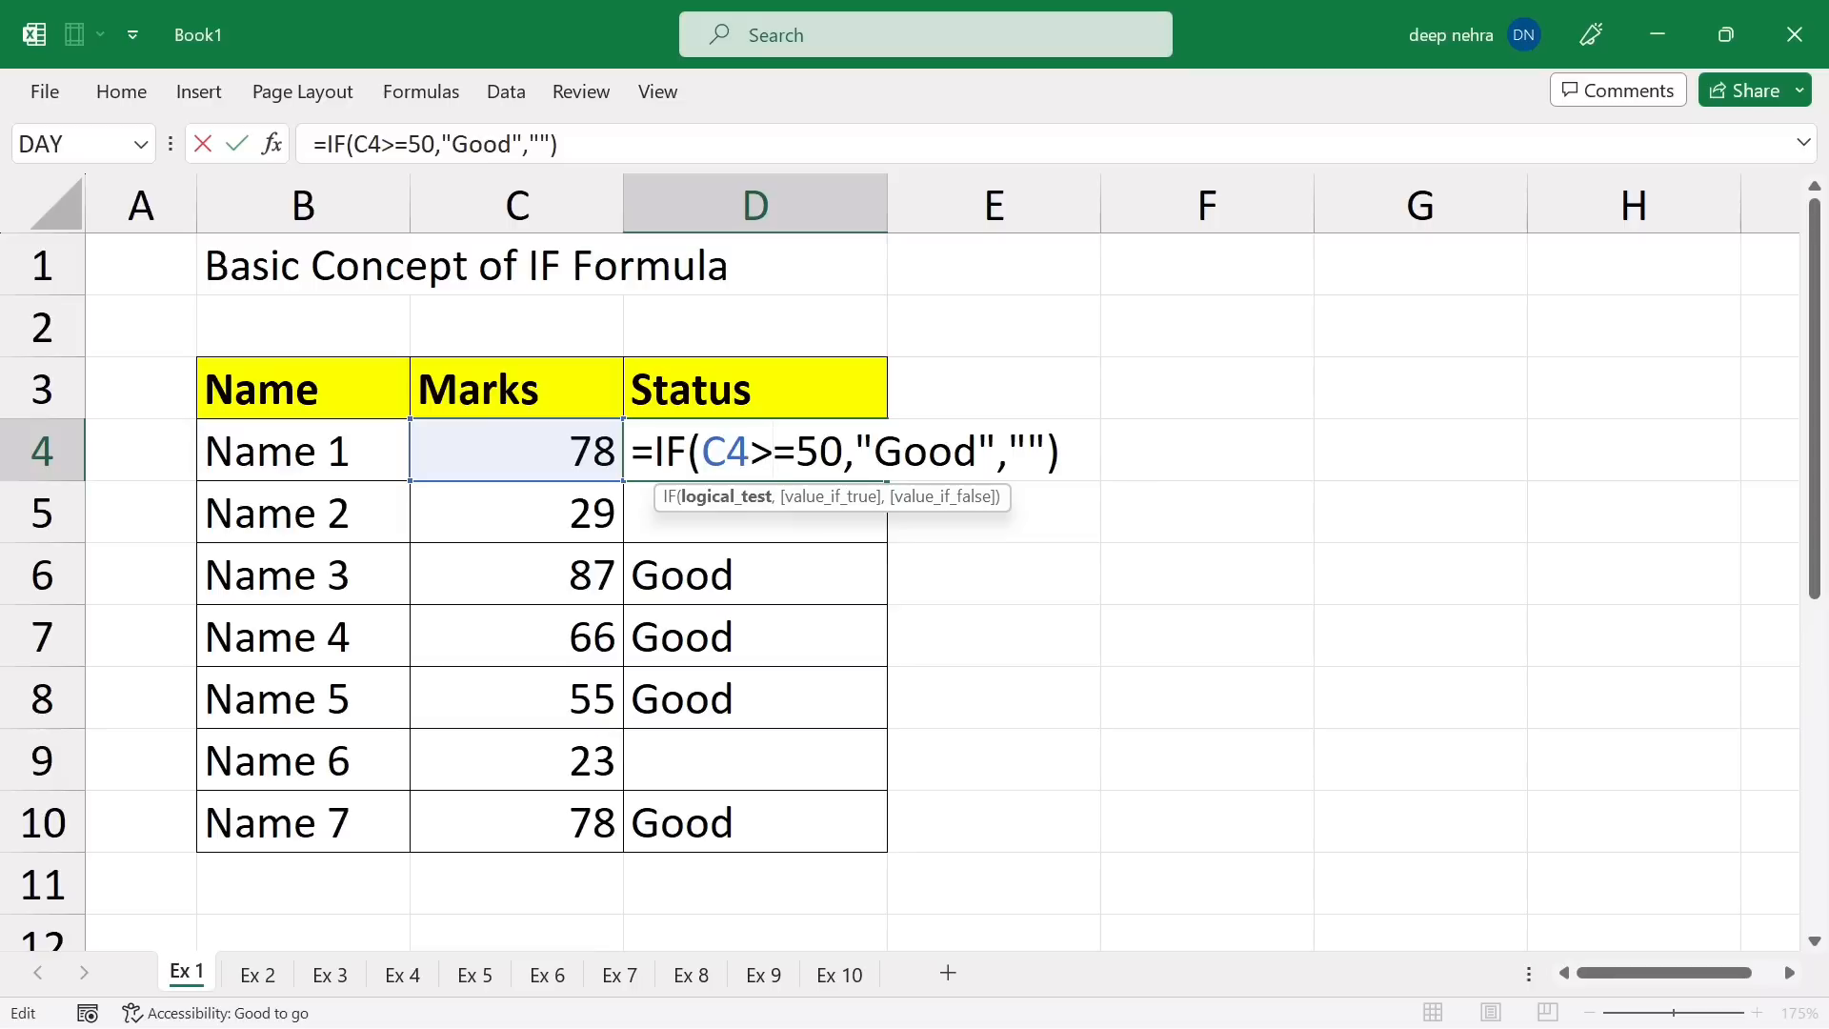
key("Return")
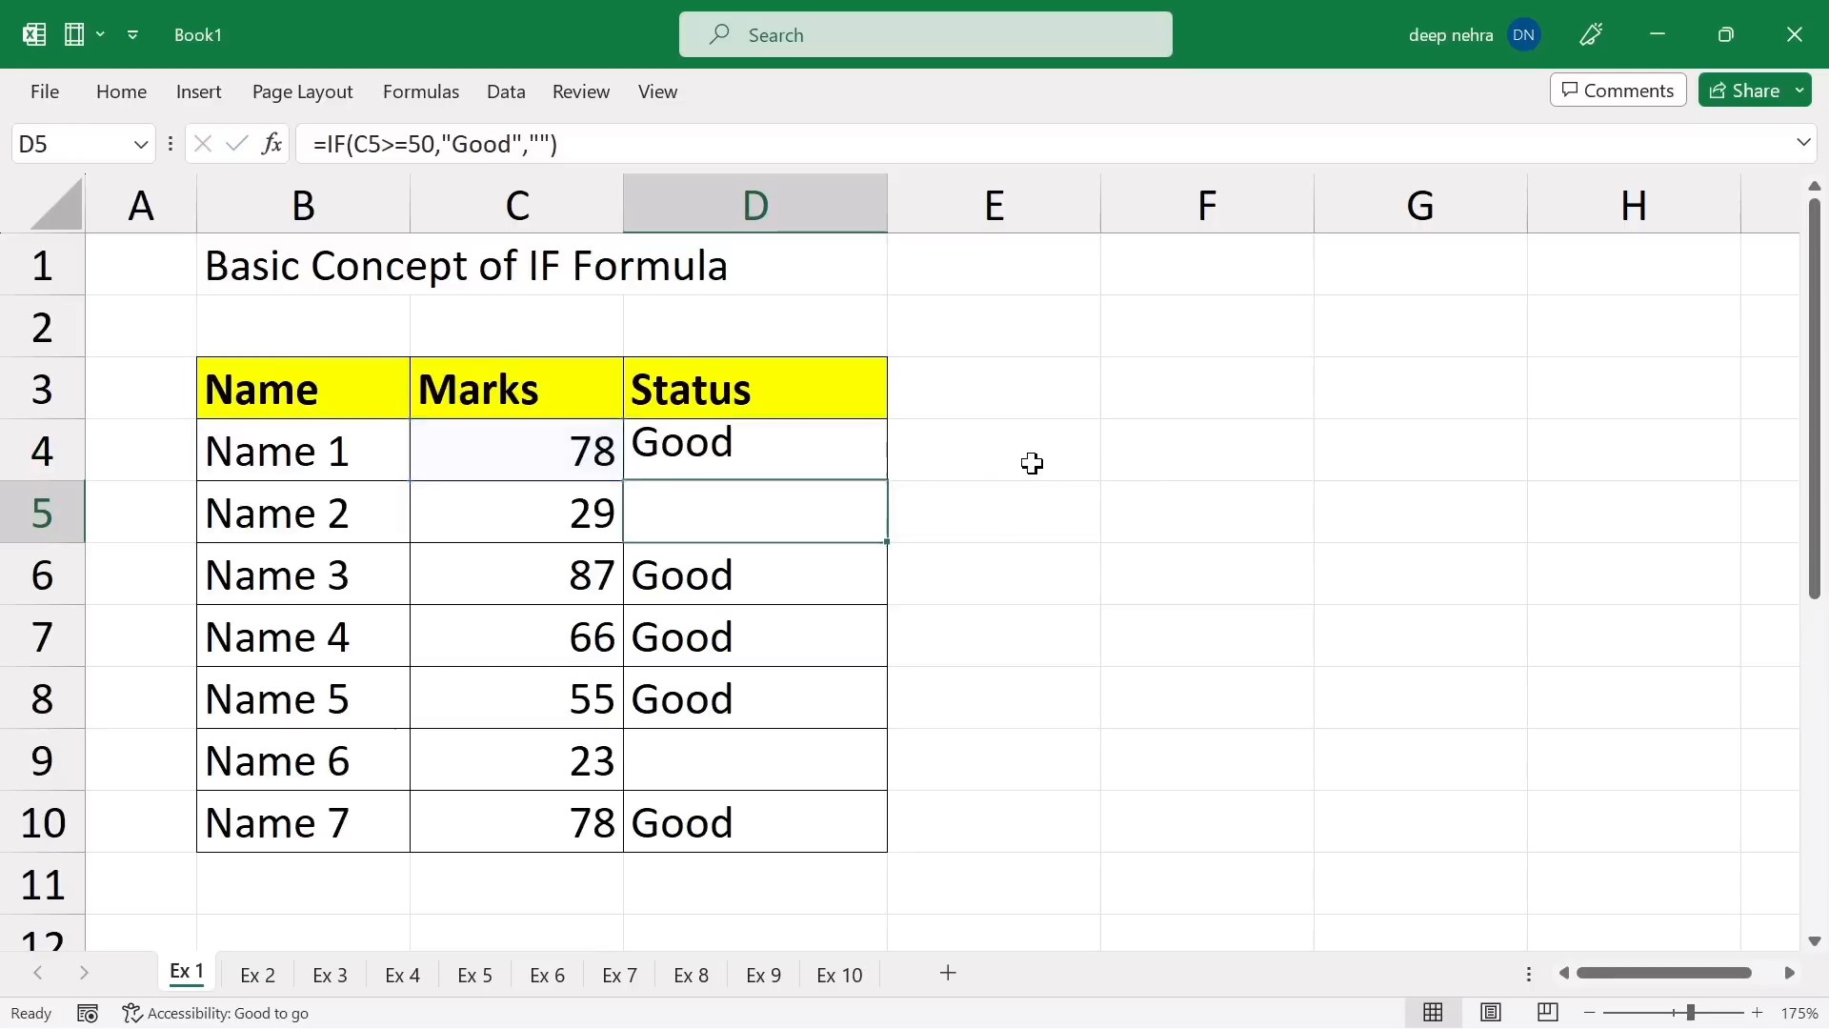
left_click(844, 433)
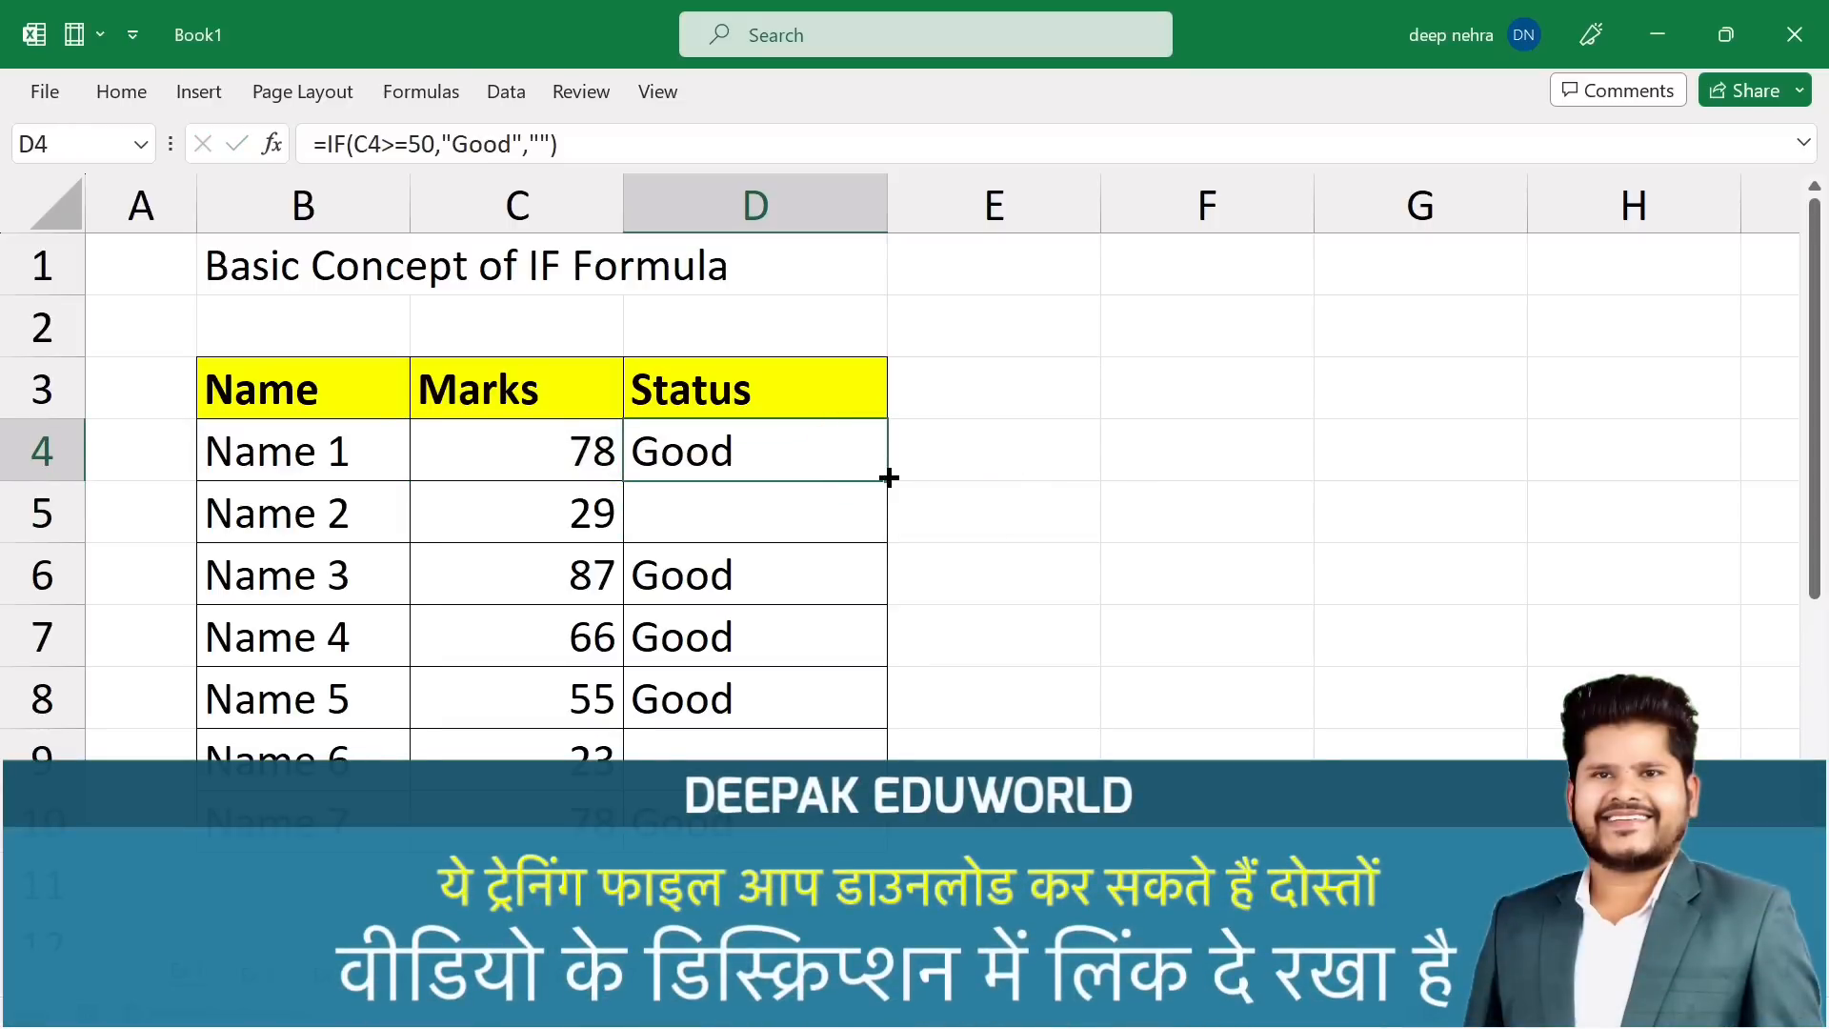
double_click(883, 476)
Rewrite D4's formula as =IF(C4>=50,"","Bad") so that only marks below 50 get a status.
double_click(777, 455)
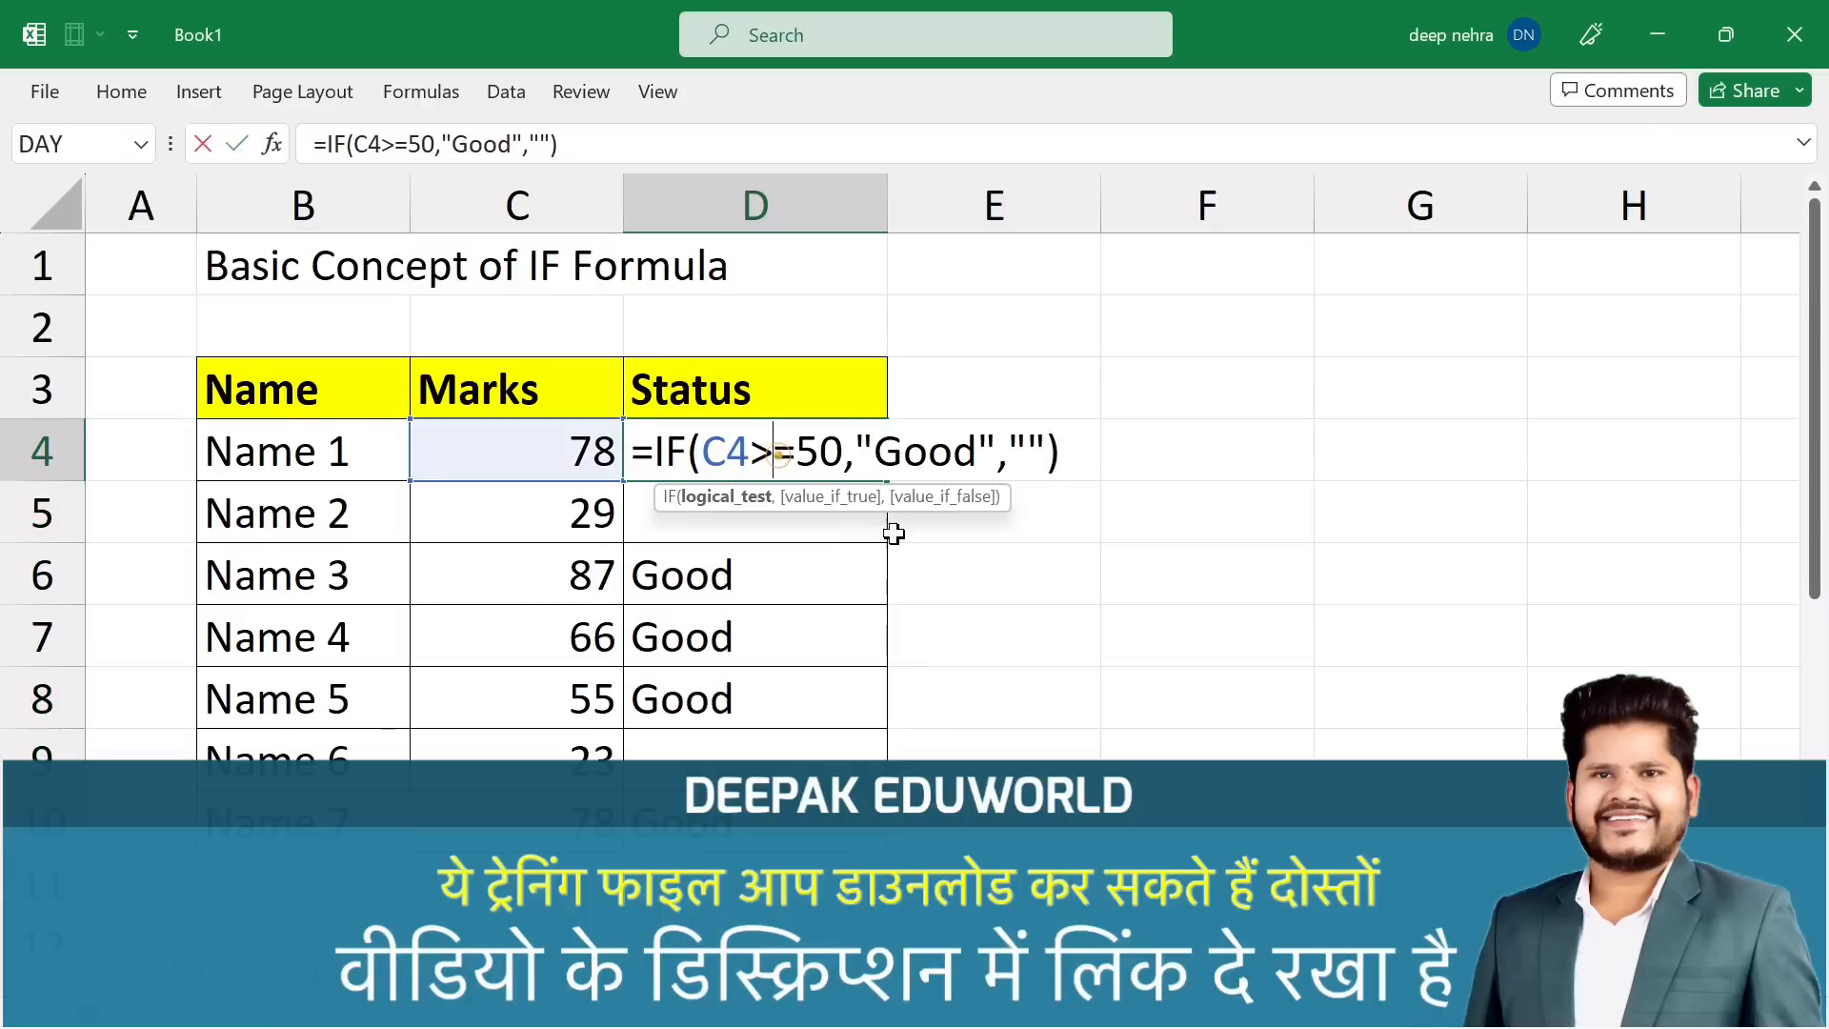
left_click(1082, 448)
key("BackSpace")
key("BackSpace")
key("BackSpace")
key("BackSpace")
key("BackSpace")
key("BackSpace")
key("BackSpace")
key("BackSpace")
key("BackSpace")
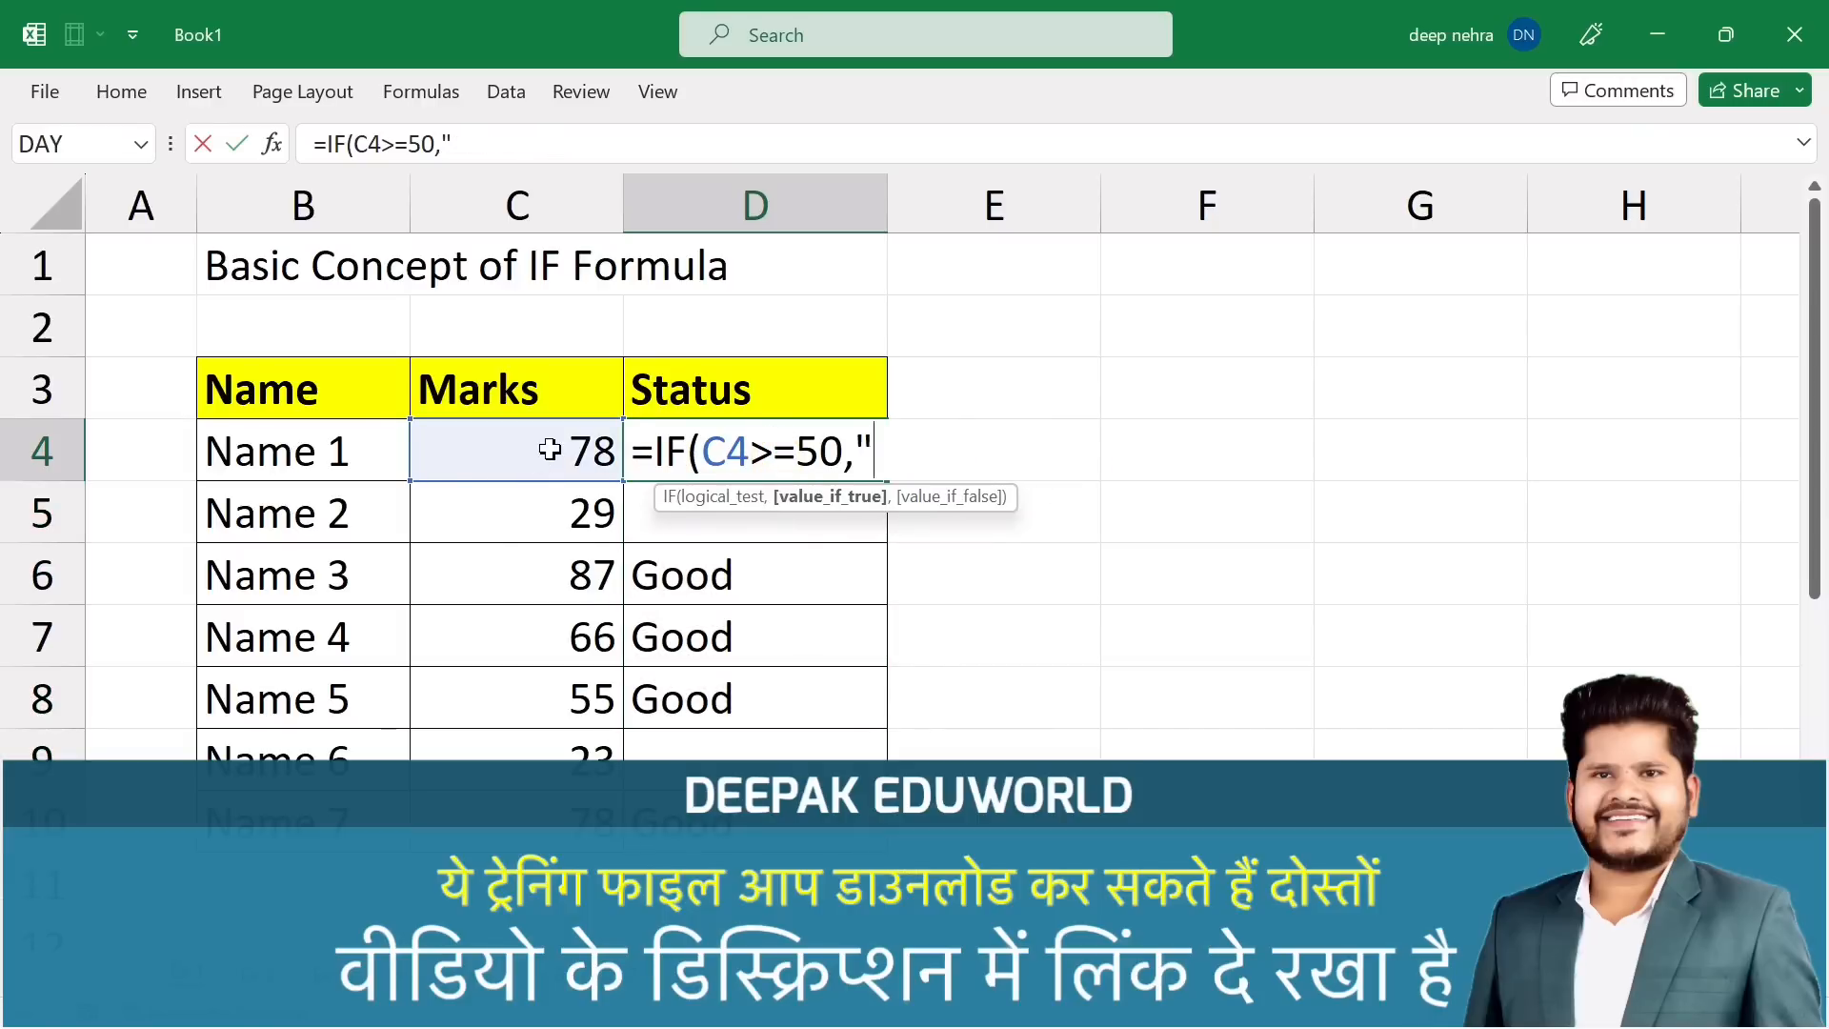
type("\",")
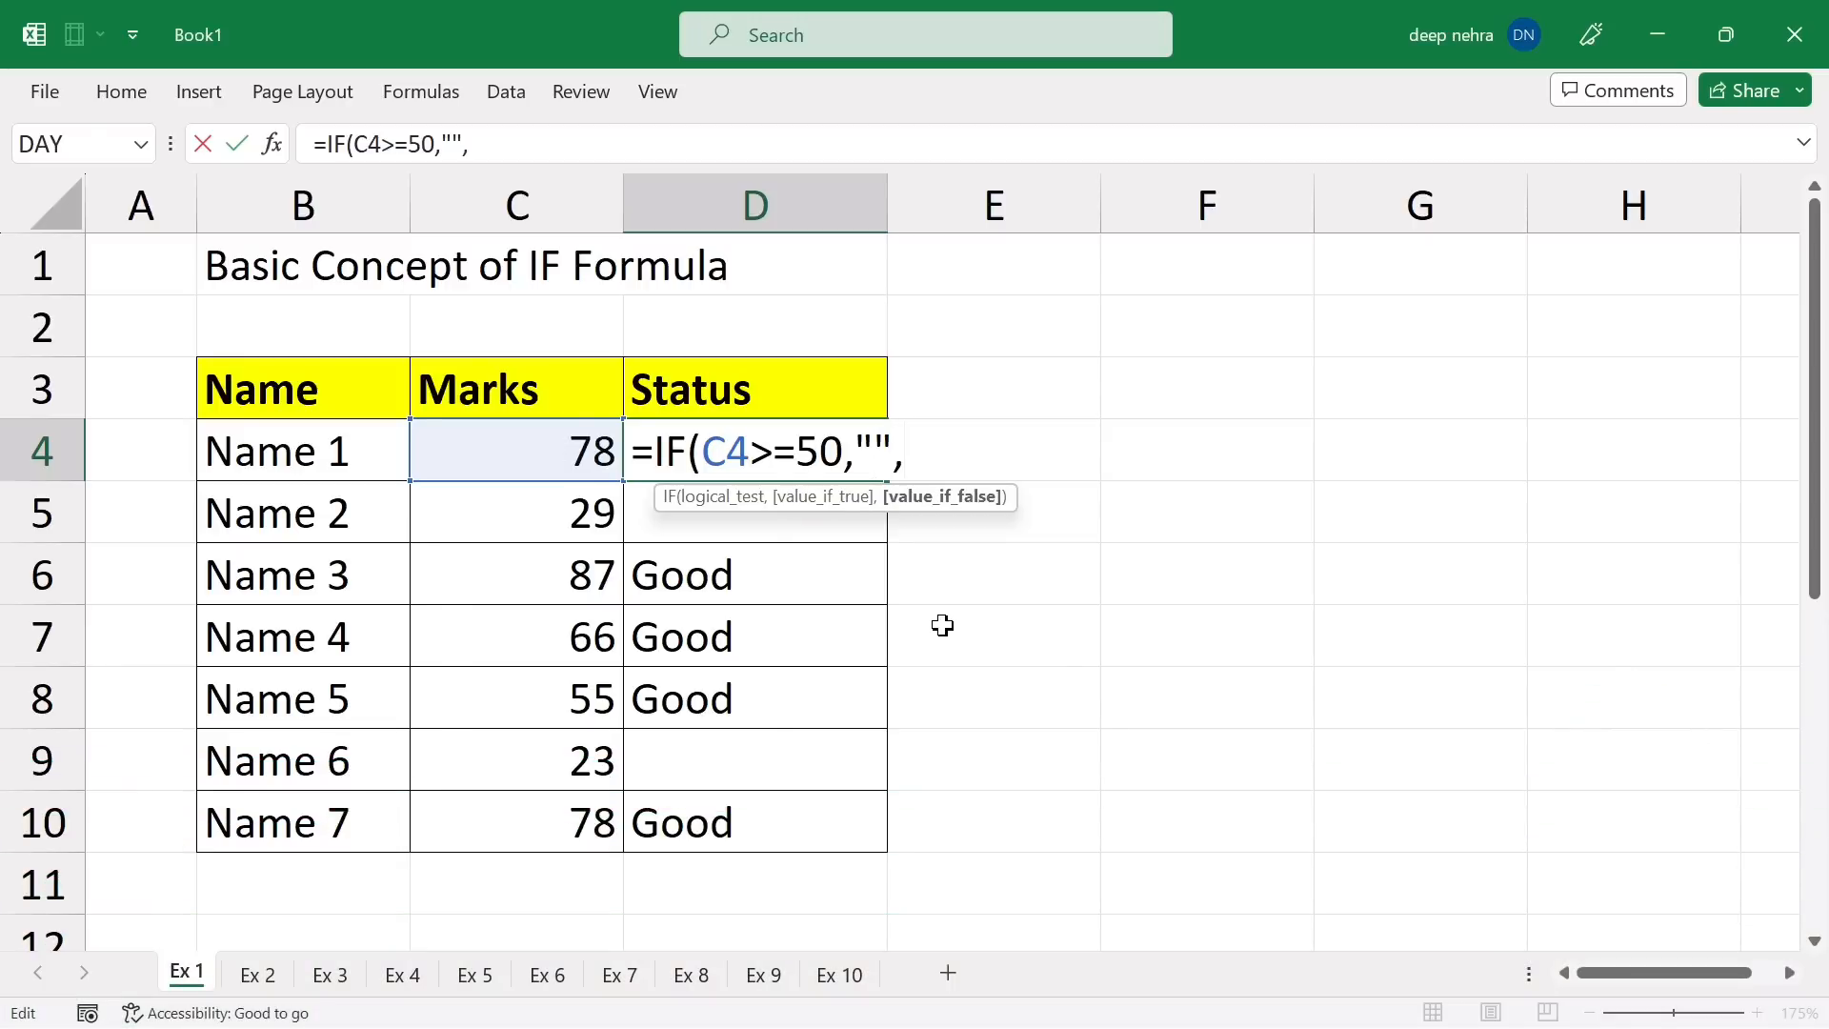
type("\"Bad")
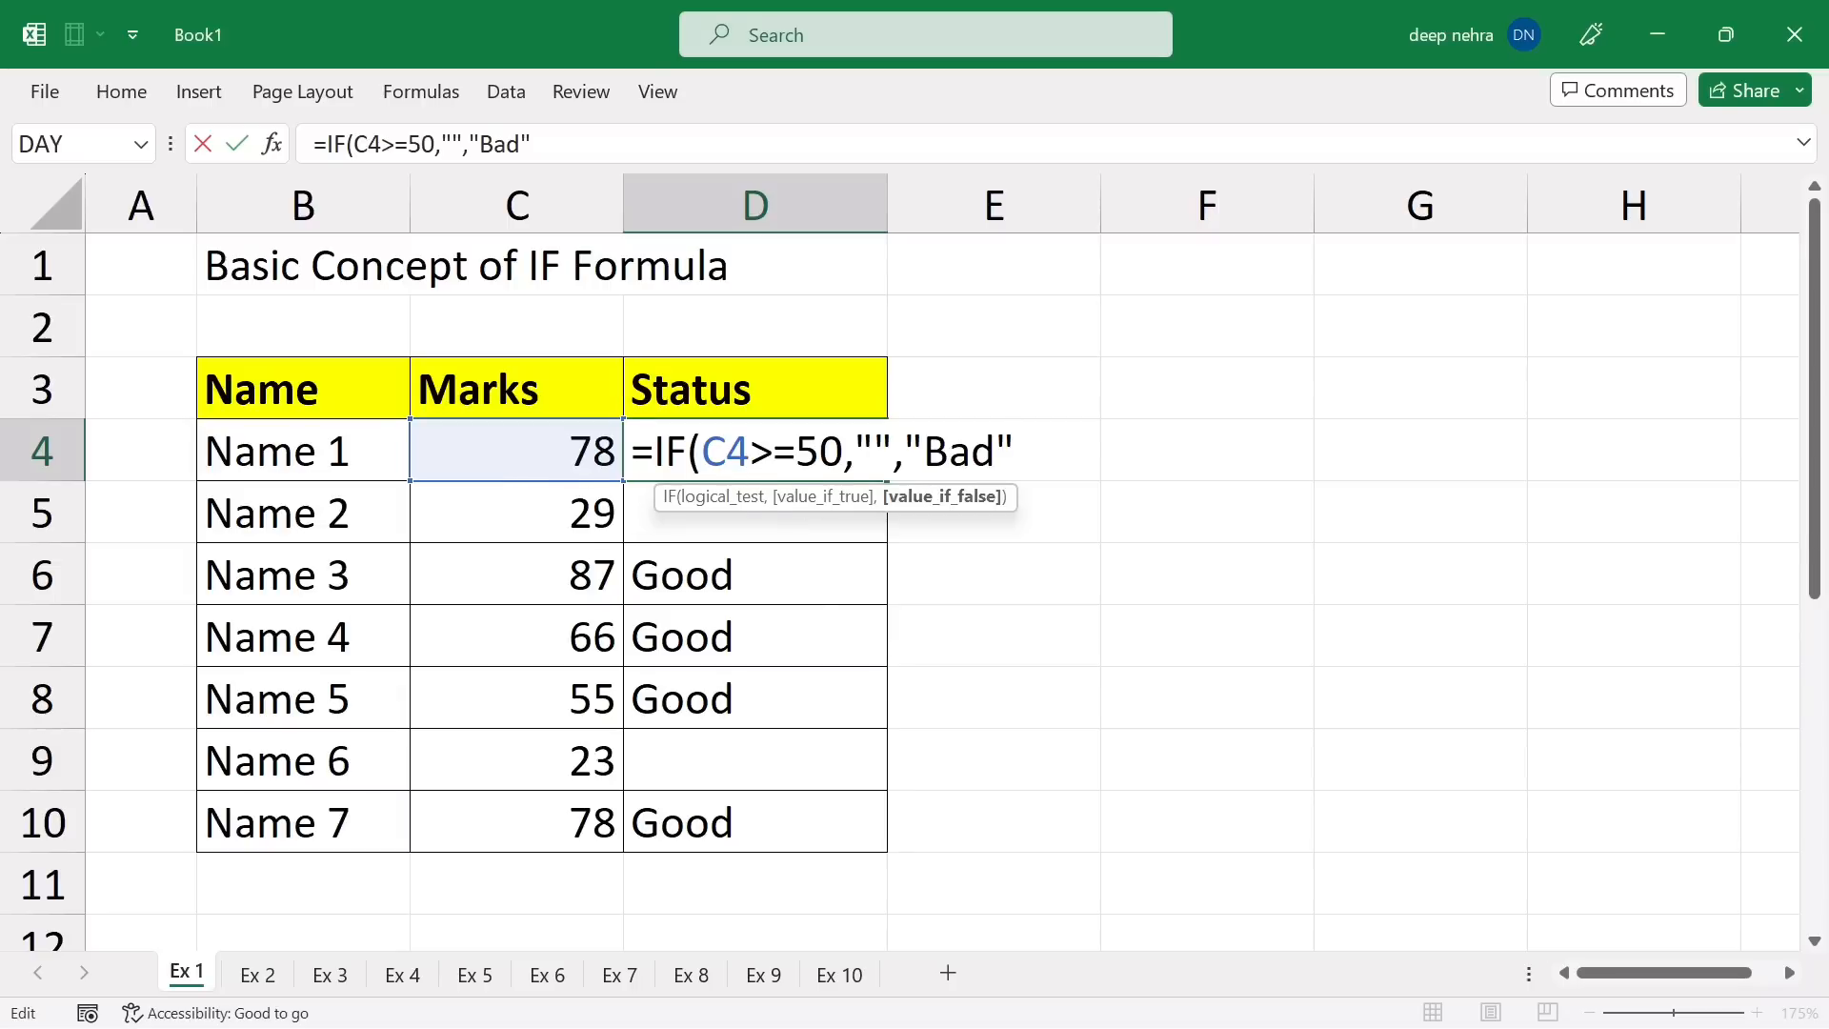
left_click_drag(894, 452, 855, 452)
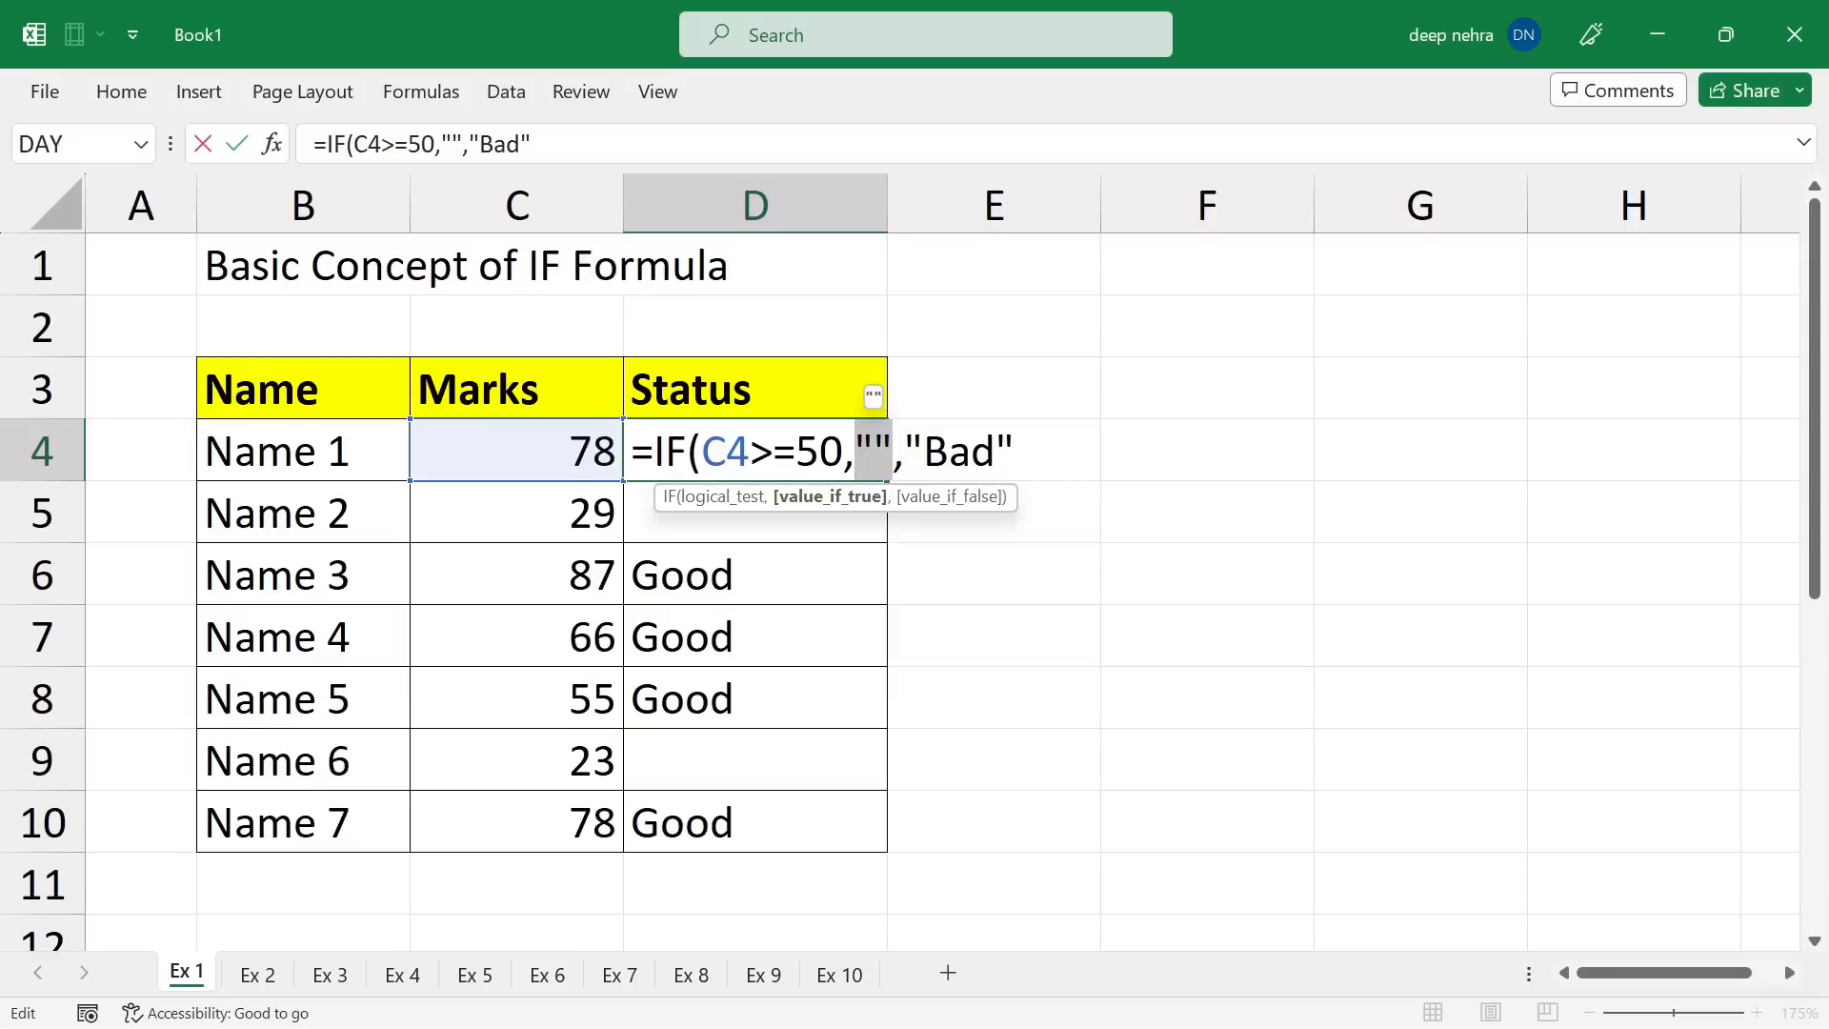
key("End")
type(")")
key("Return")
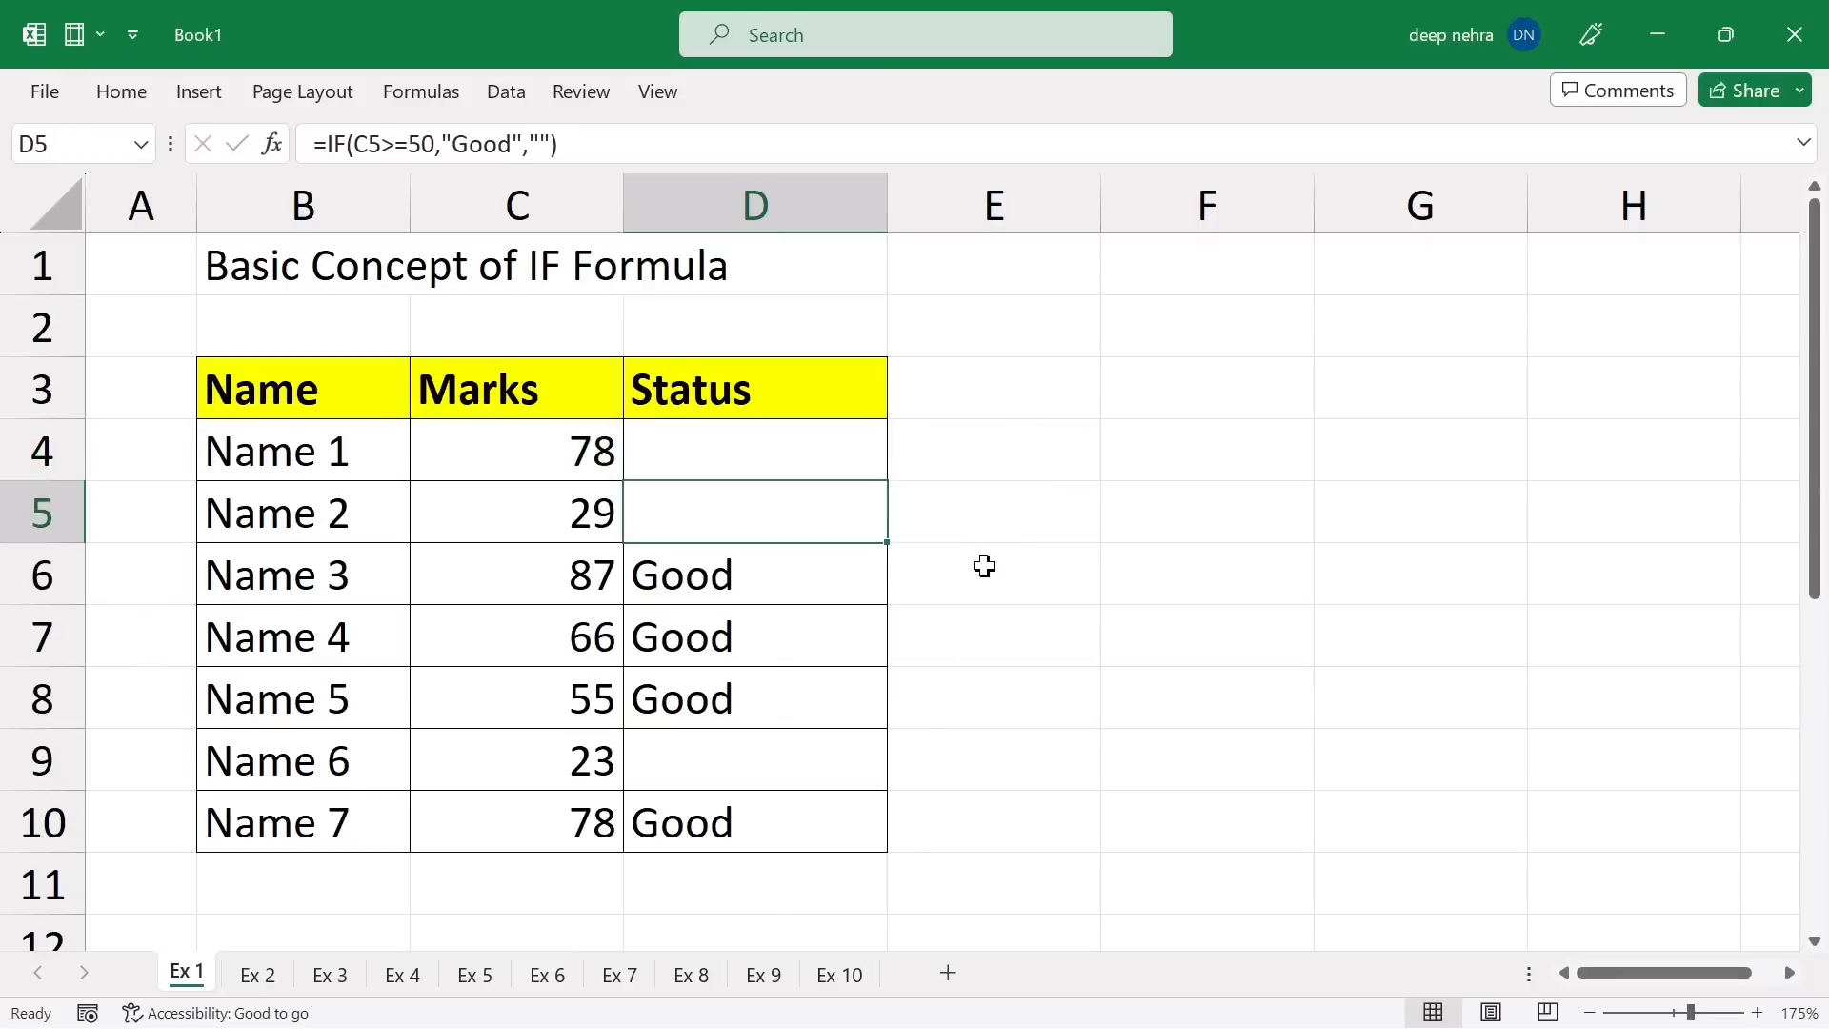
Fill D4's blank-if-true formula down through D10 and check Name 2's mark in C5.
key("Up")
left_click_drag(886, 477, 878, 821)
left_click(559, 518)
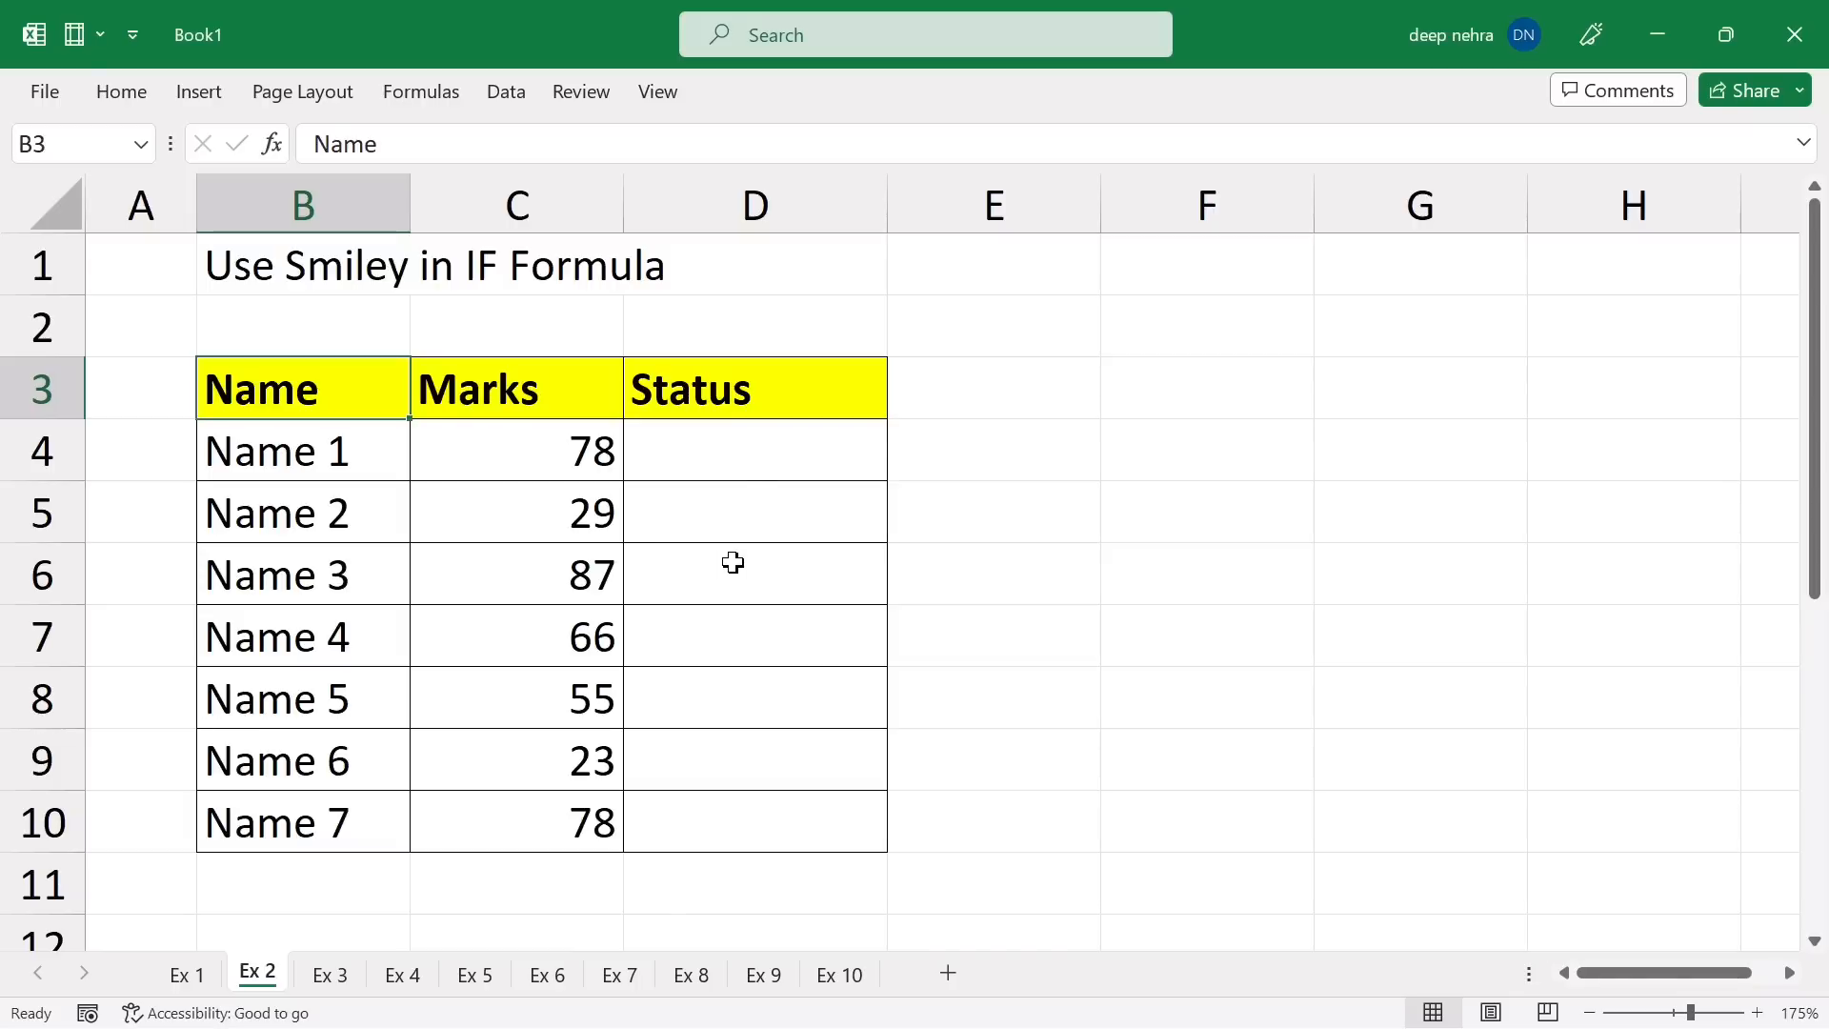
Begin an IF formula in D4 of the Ex 2 sheet with the logical test C4>=50.
left_click(715, 458)
type("=")
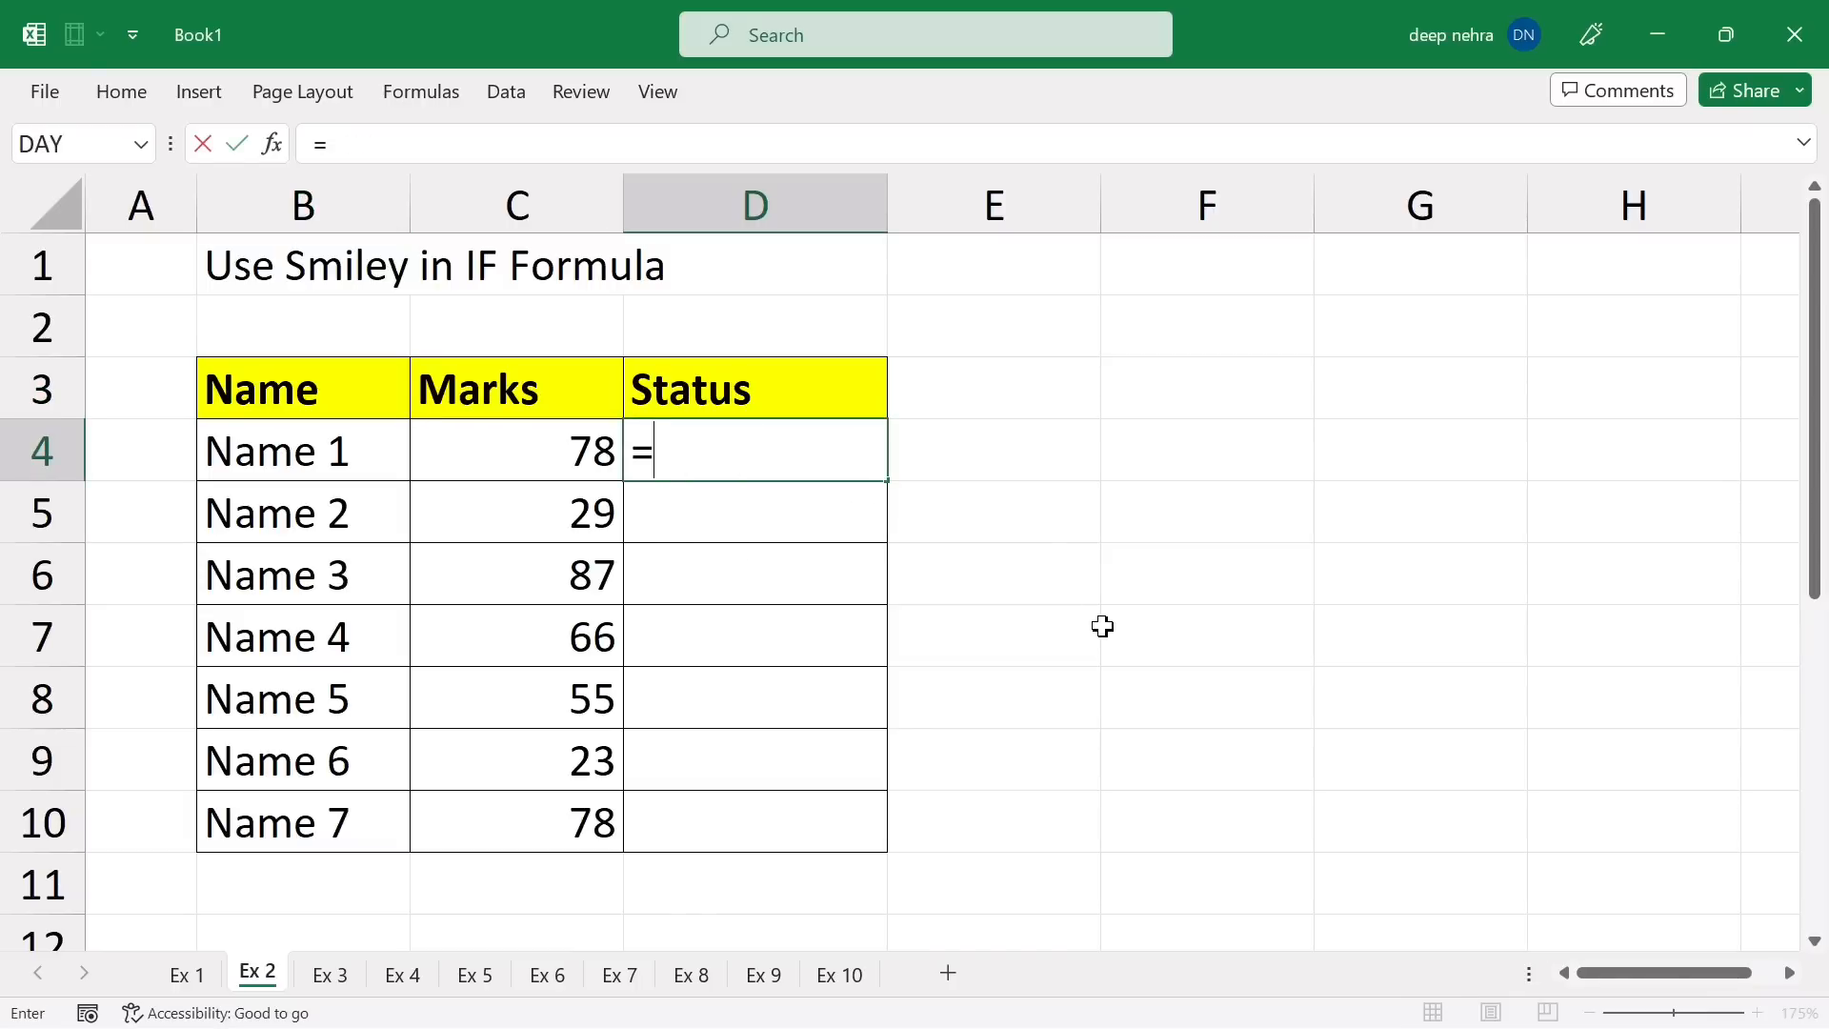
type("if(")
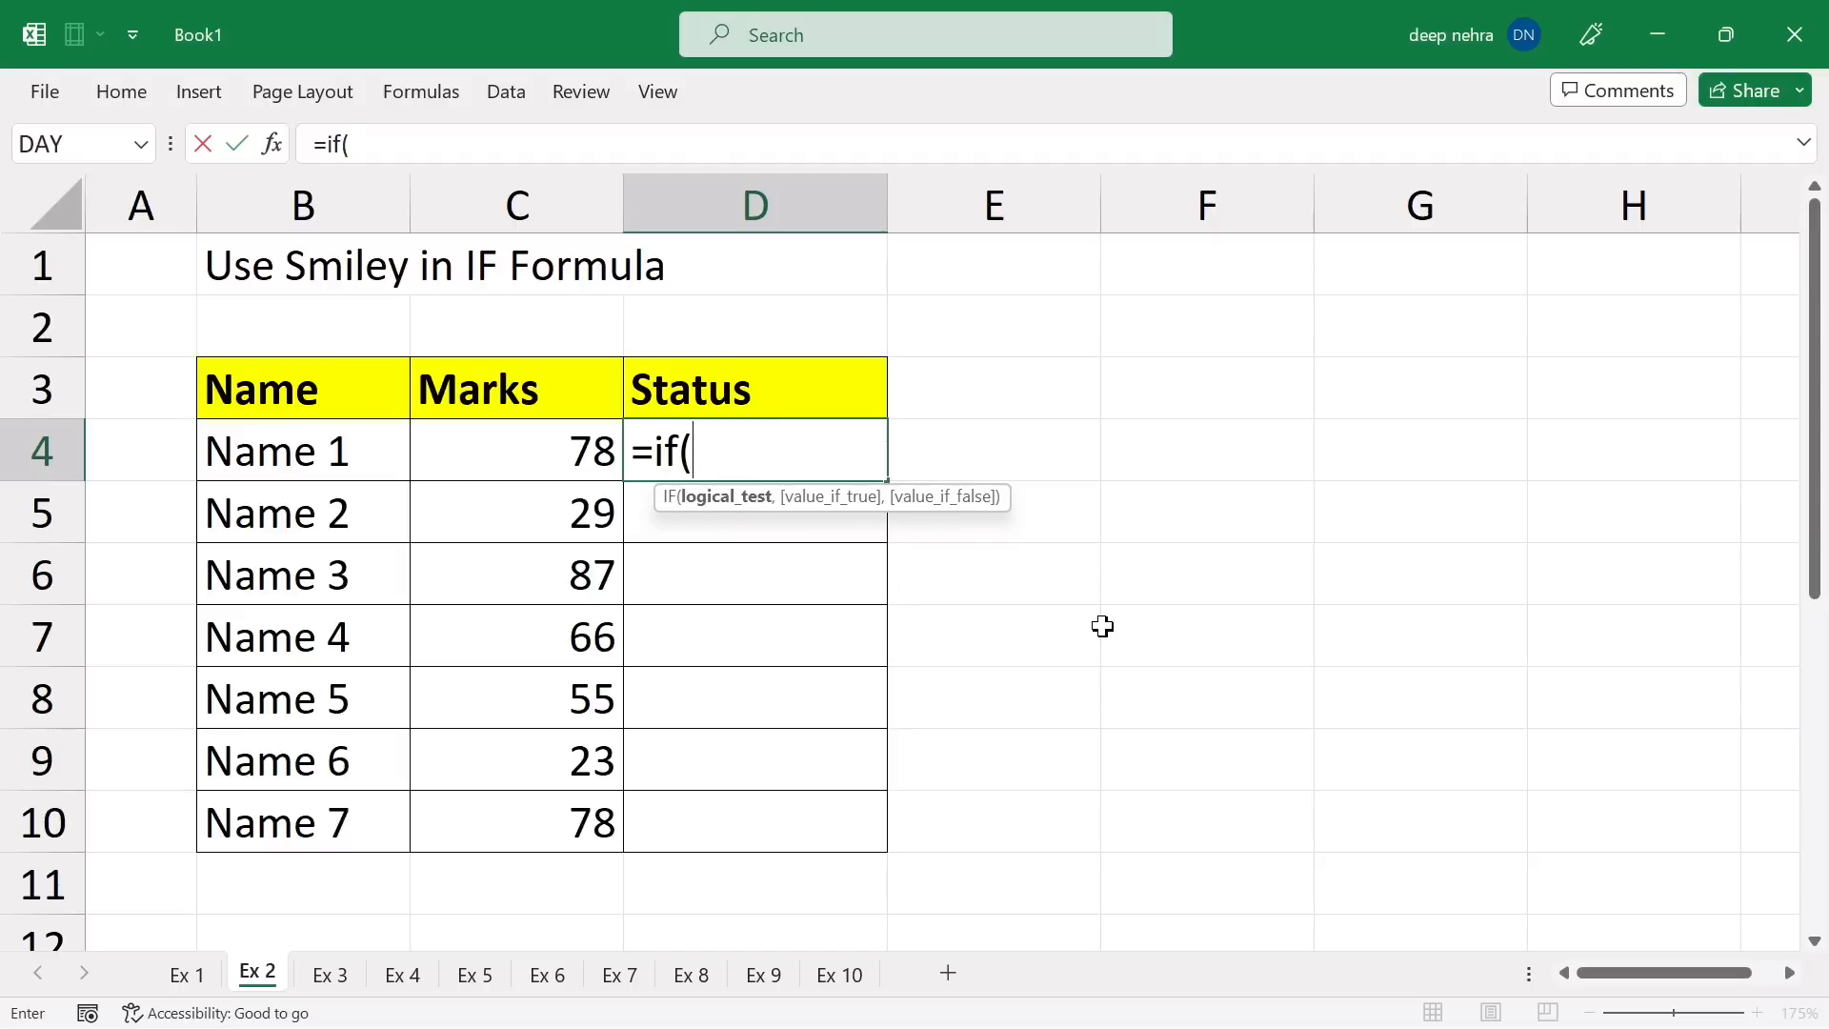
left_click(527, 458)
type(">=")
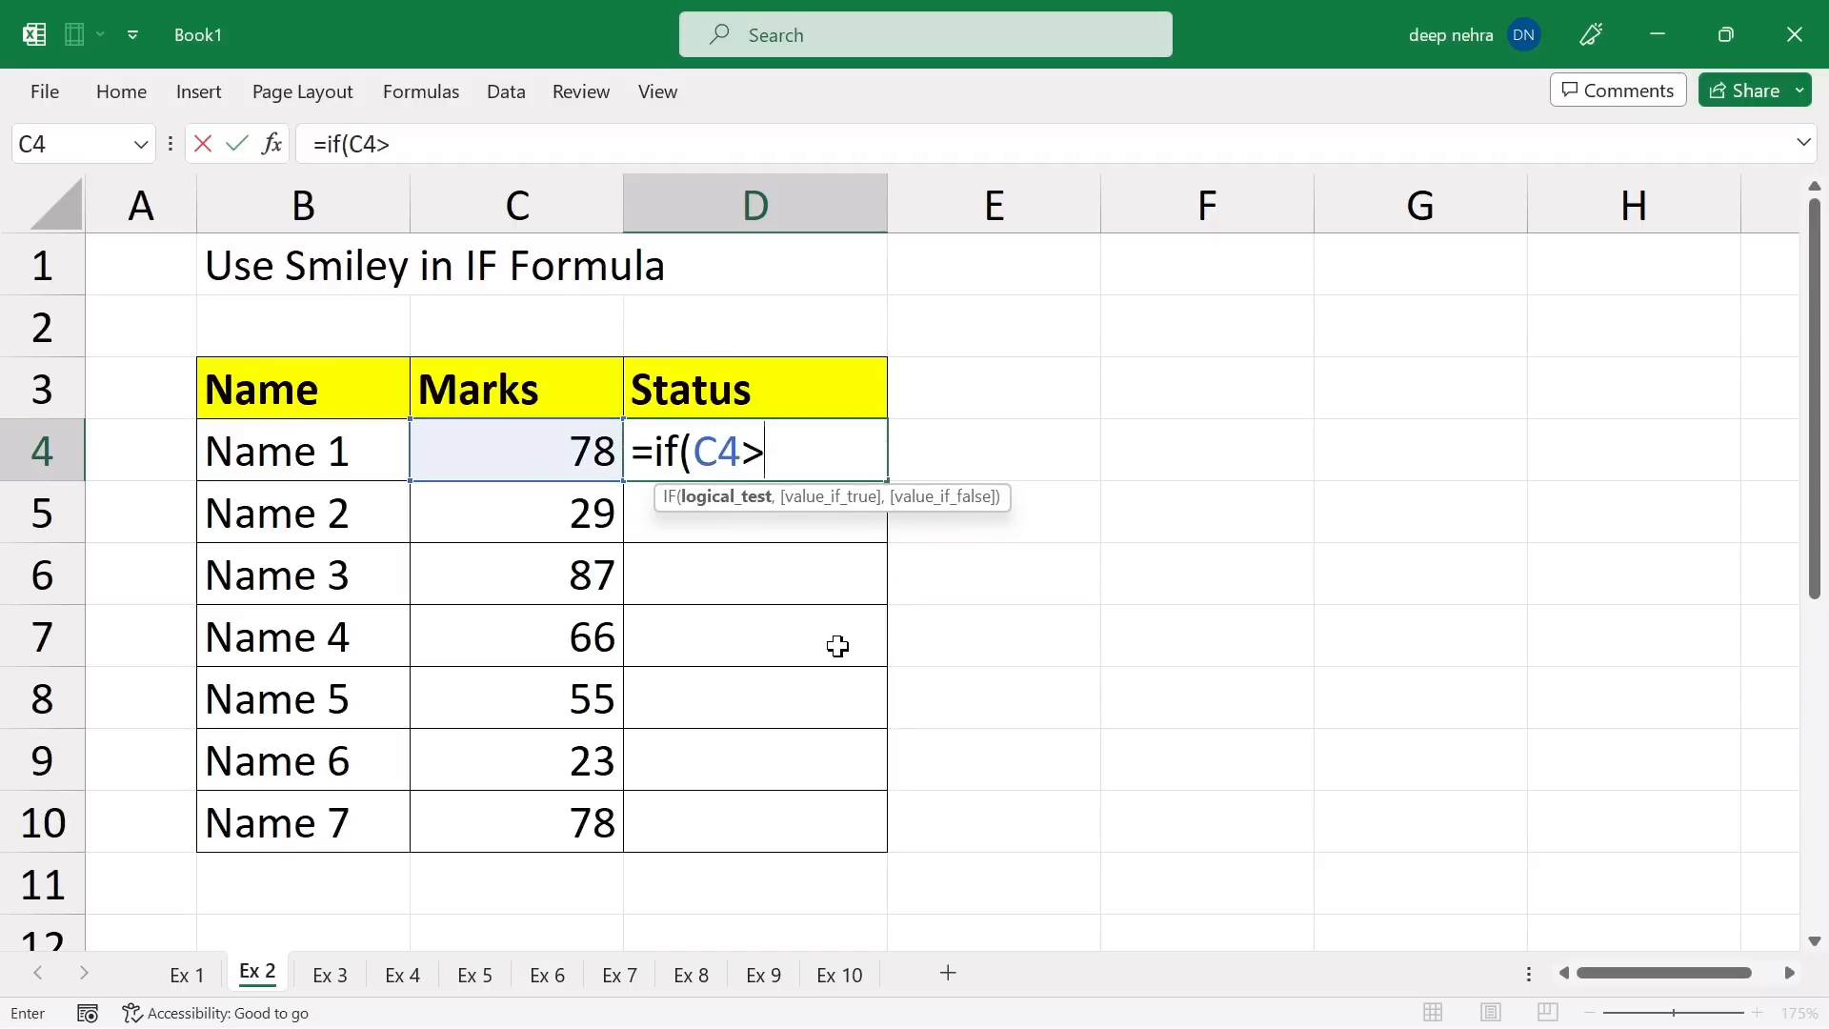
type("50,")
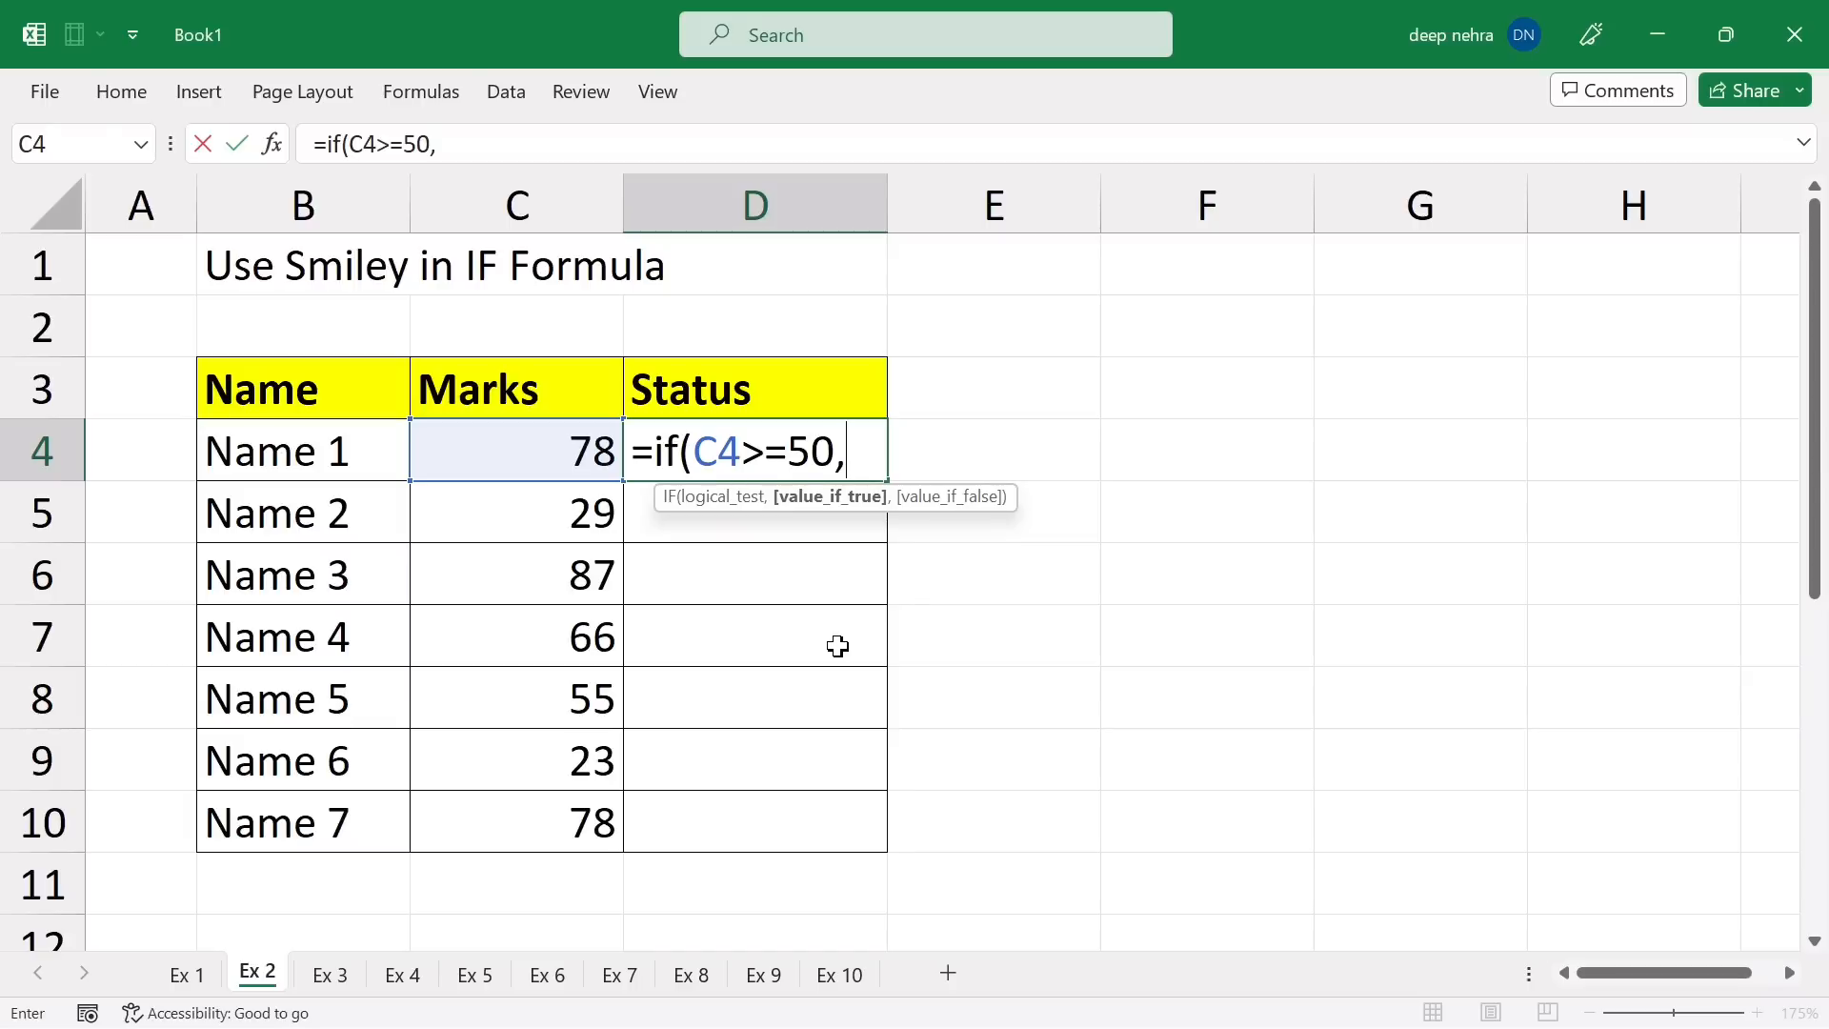
Set the formula's value-if-true to the green check mark emoji in quotation marks.
type("(")
key("BackSpace")
type("\"")
key("super+period")
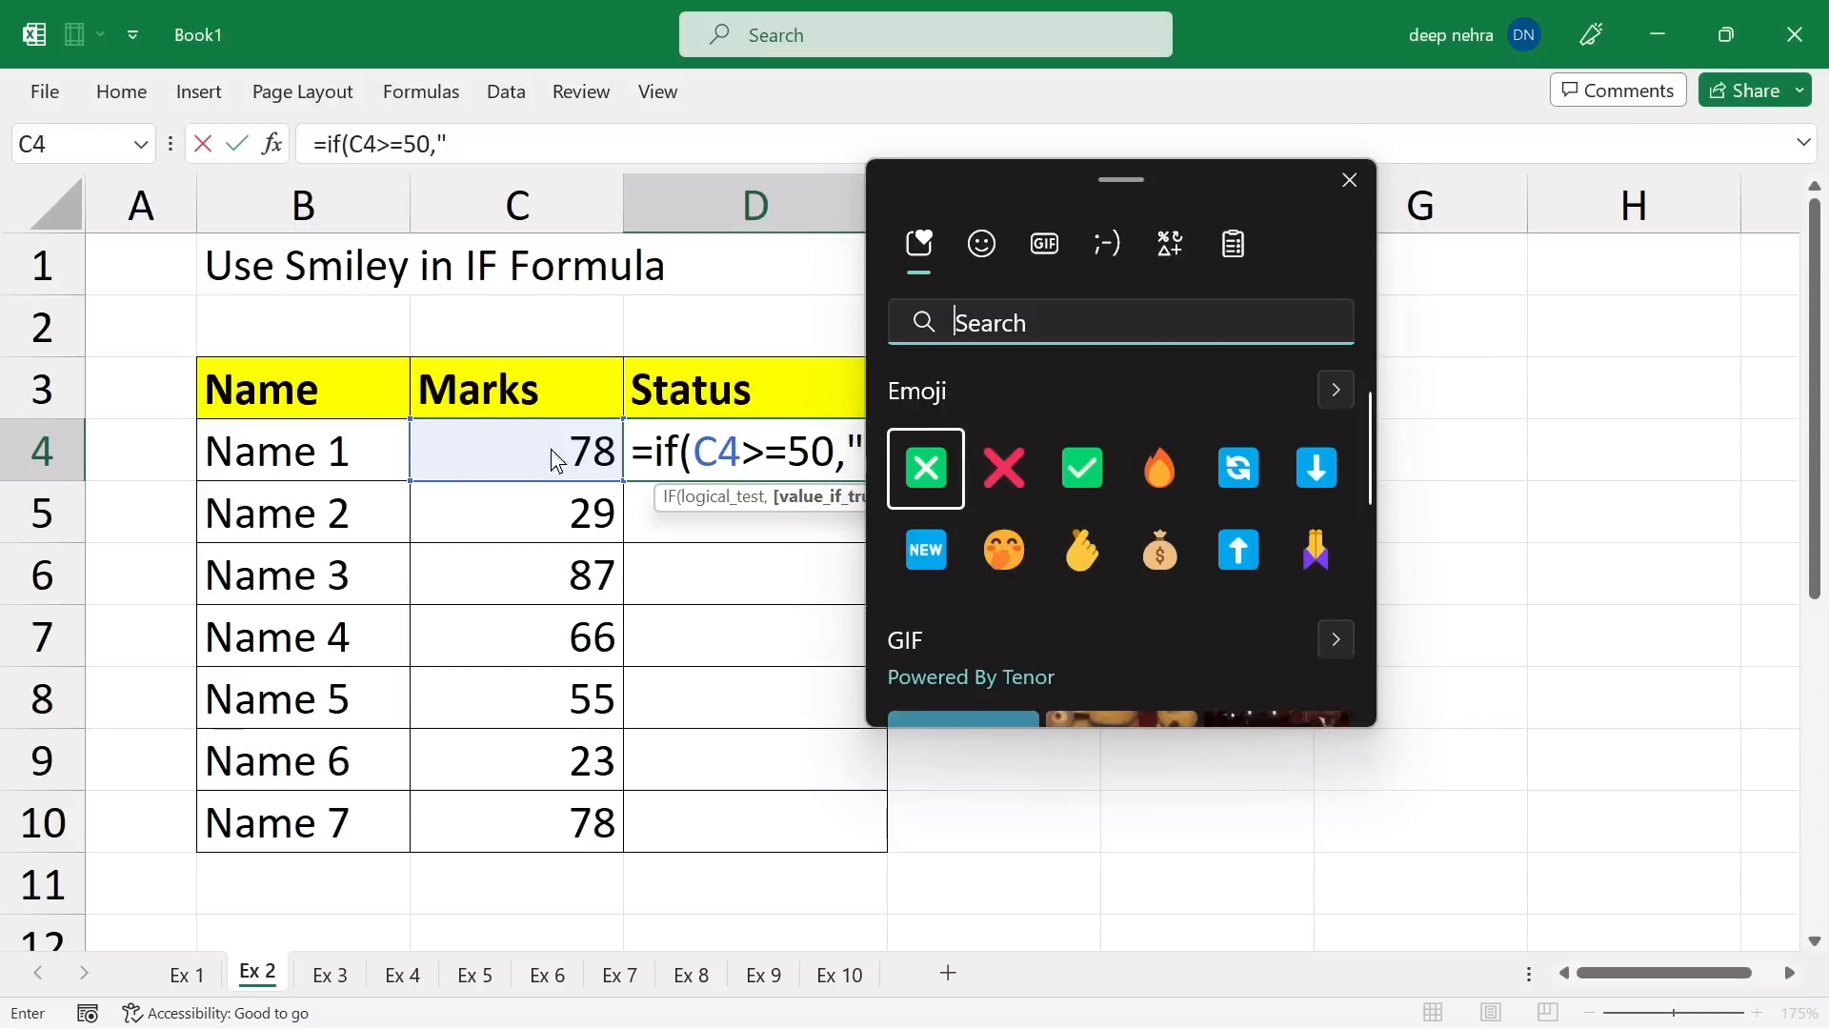
left_click(1080, 467)
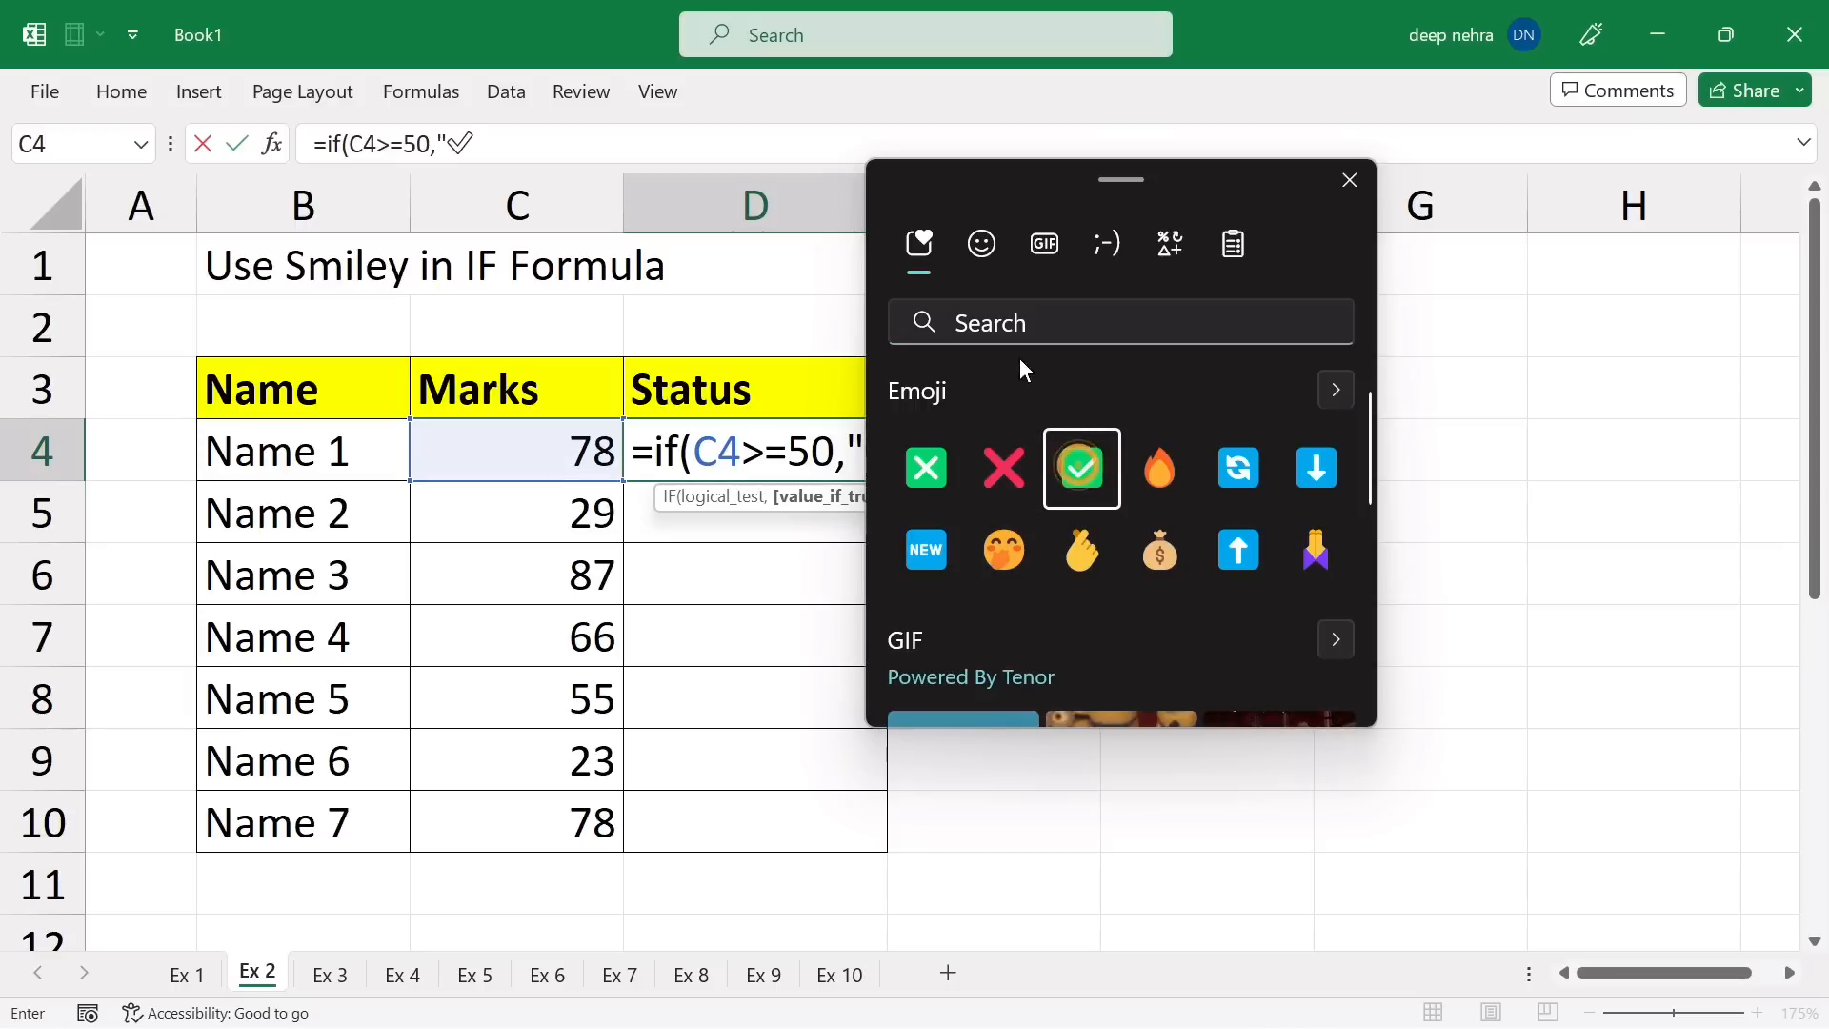
left_click_drag(1021, 171, 1288, 252)
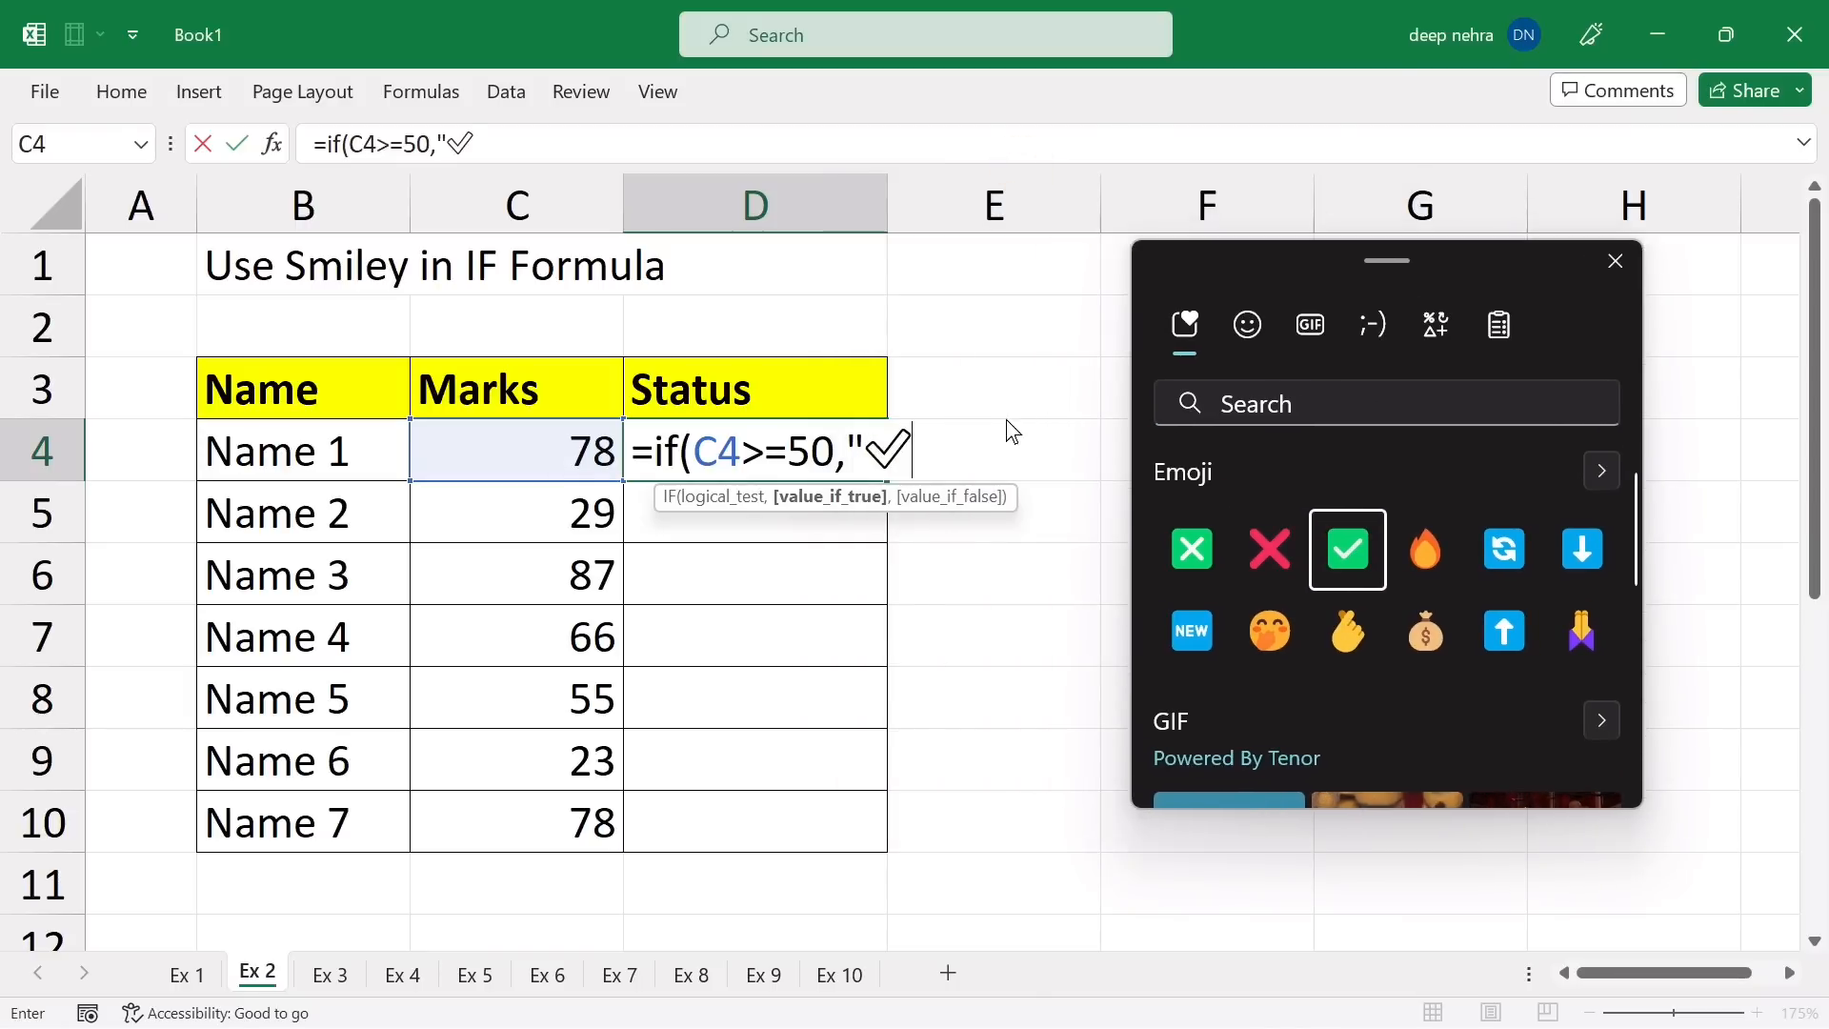
type("\"")
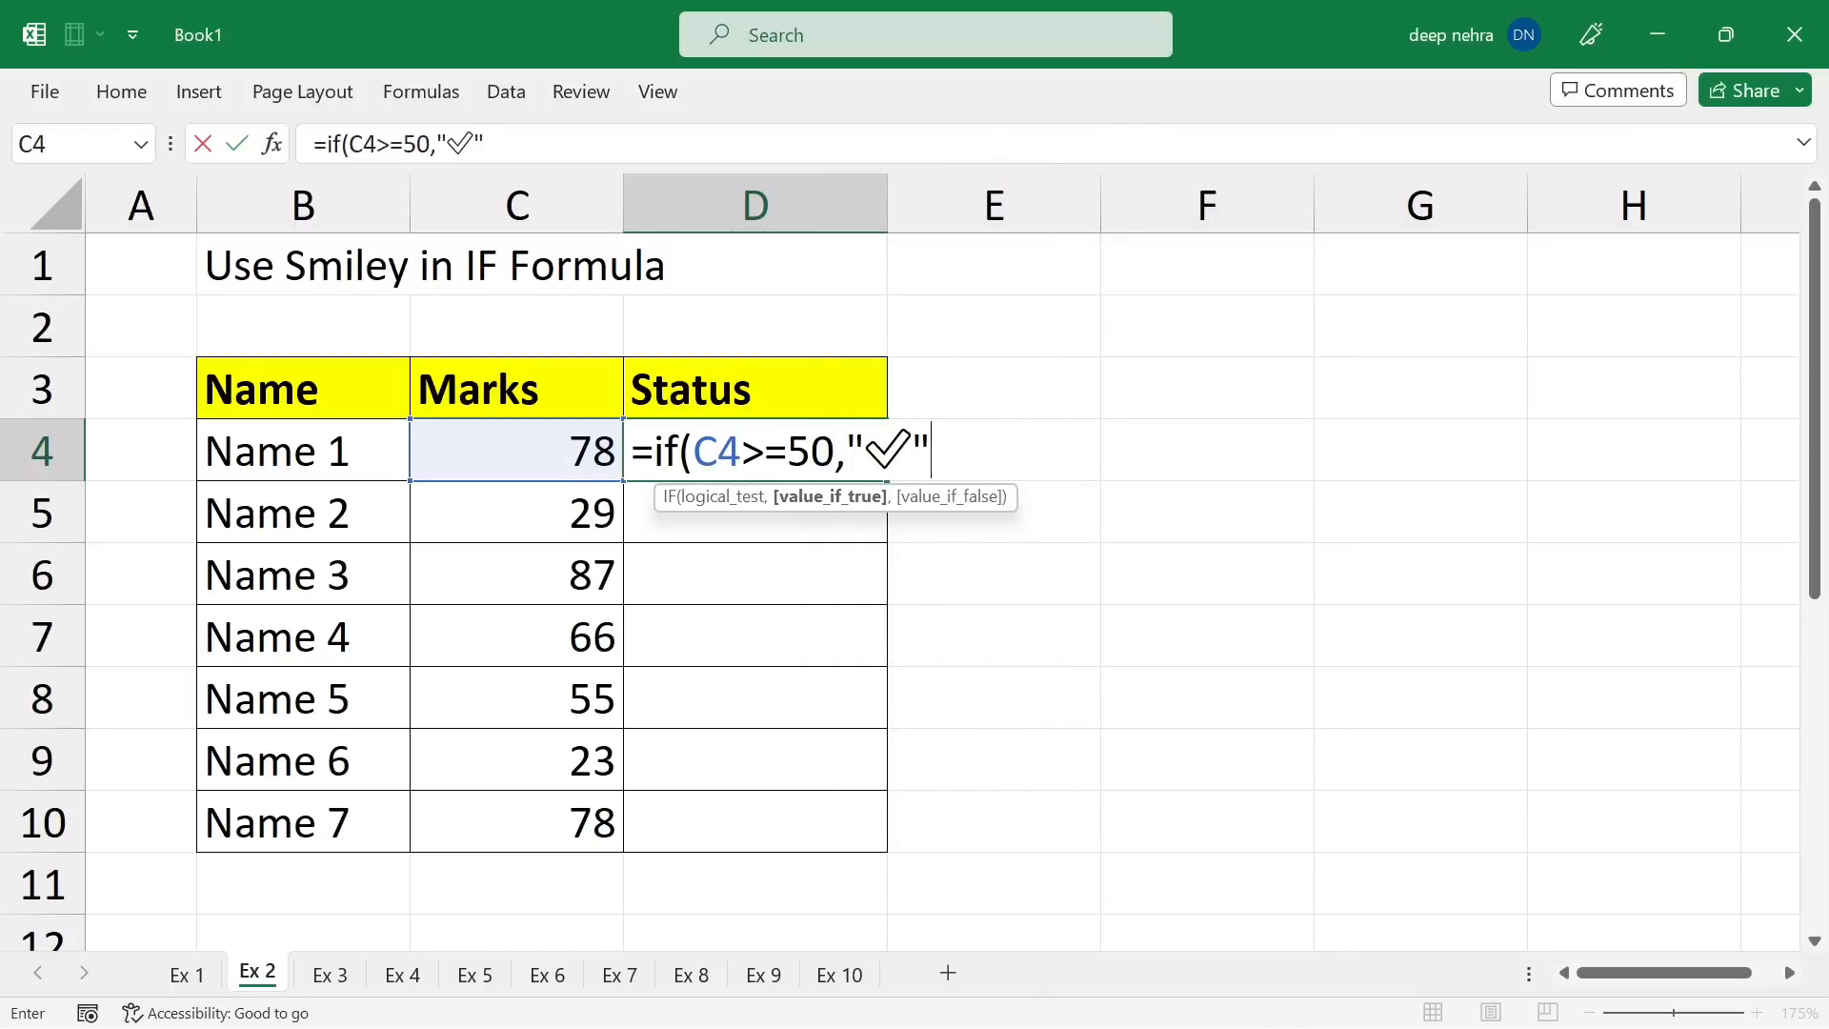
type(",")
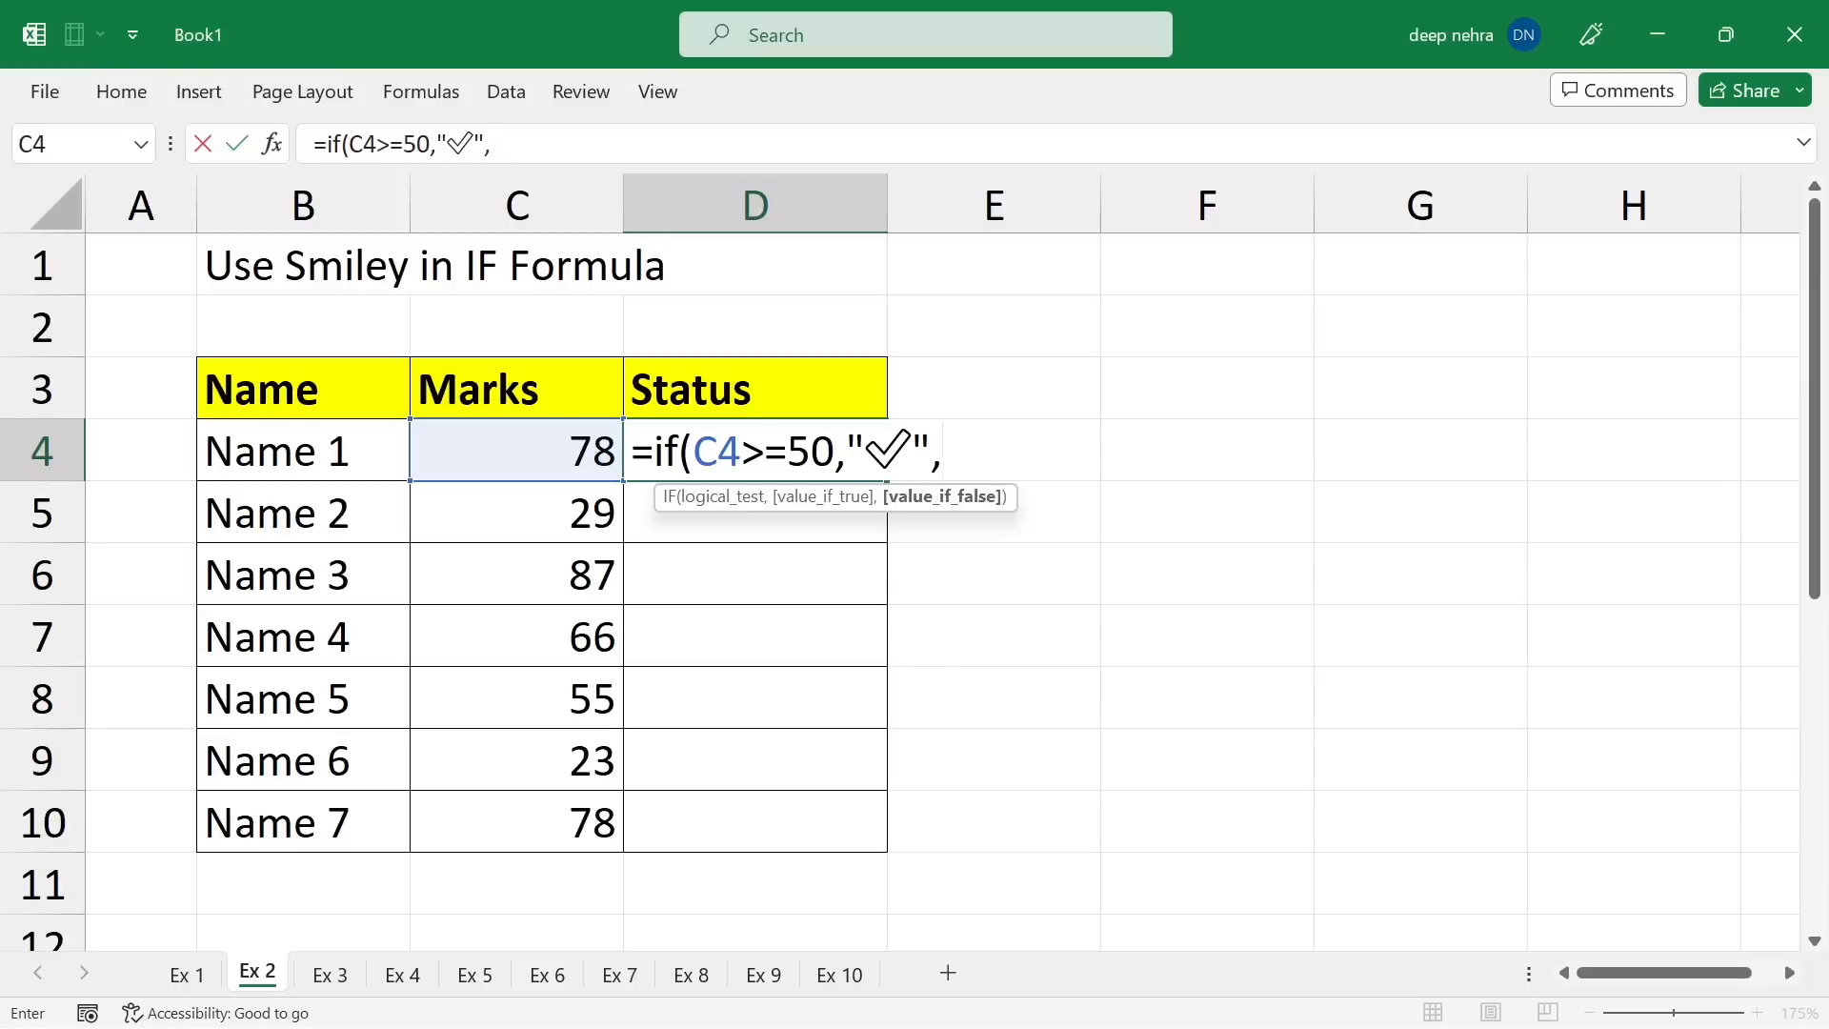
Set the value-if-false to the green cross mark emoji in quotation marks and complete the D4 formula.
type("\"")
key("super+period")
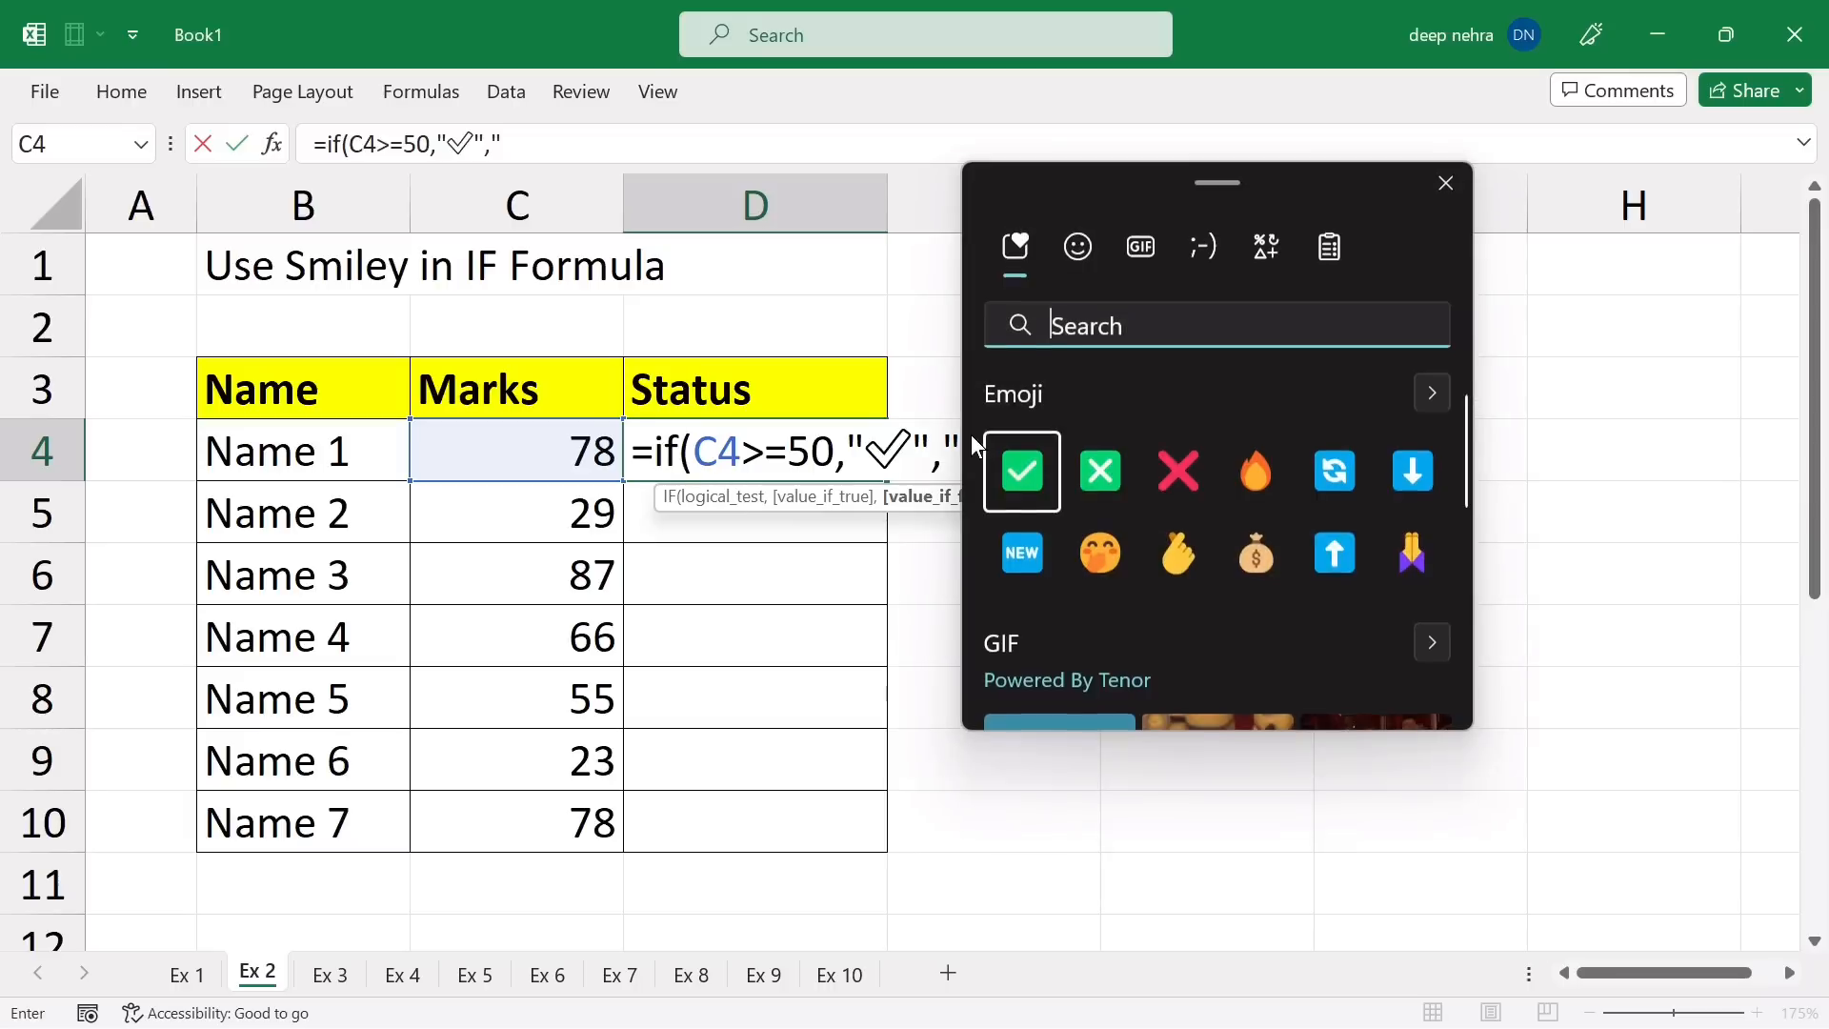
left_click(1091, 472)
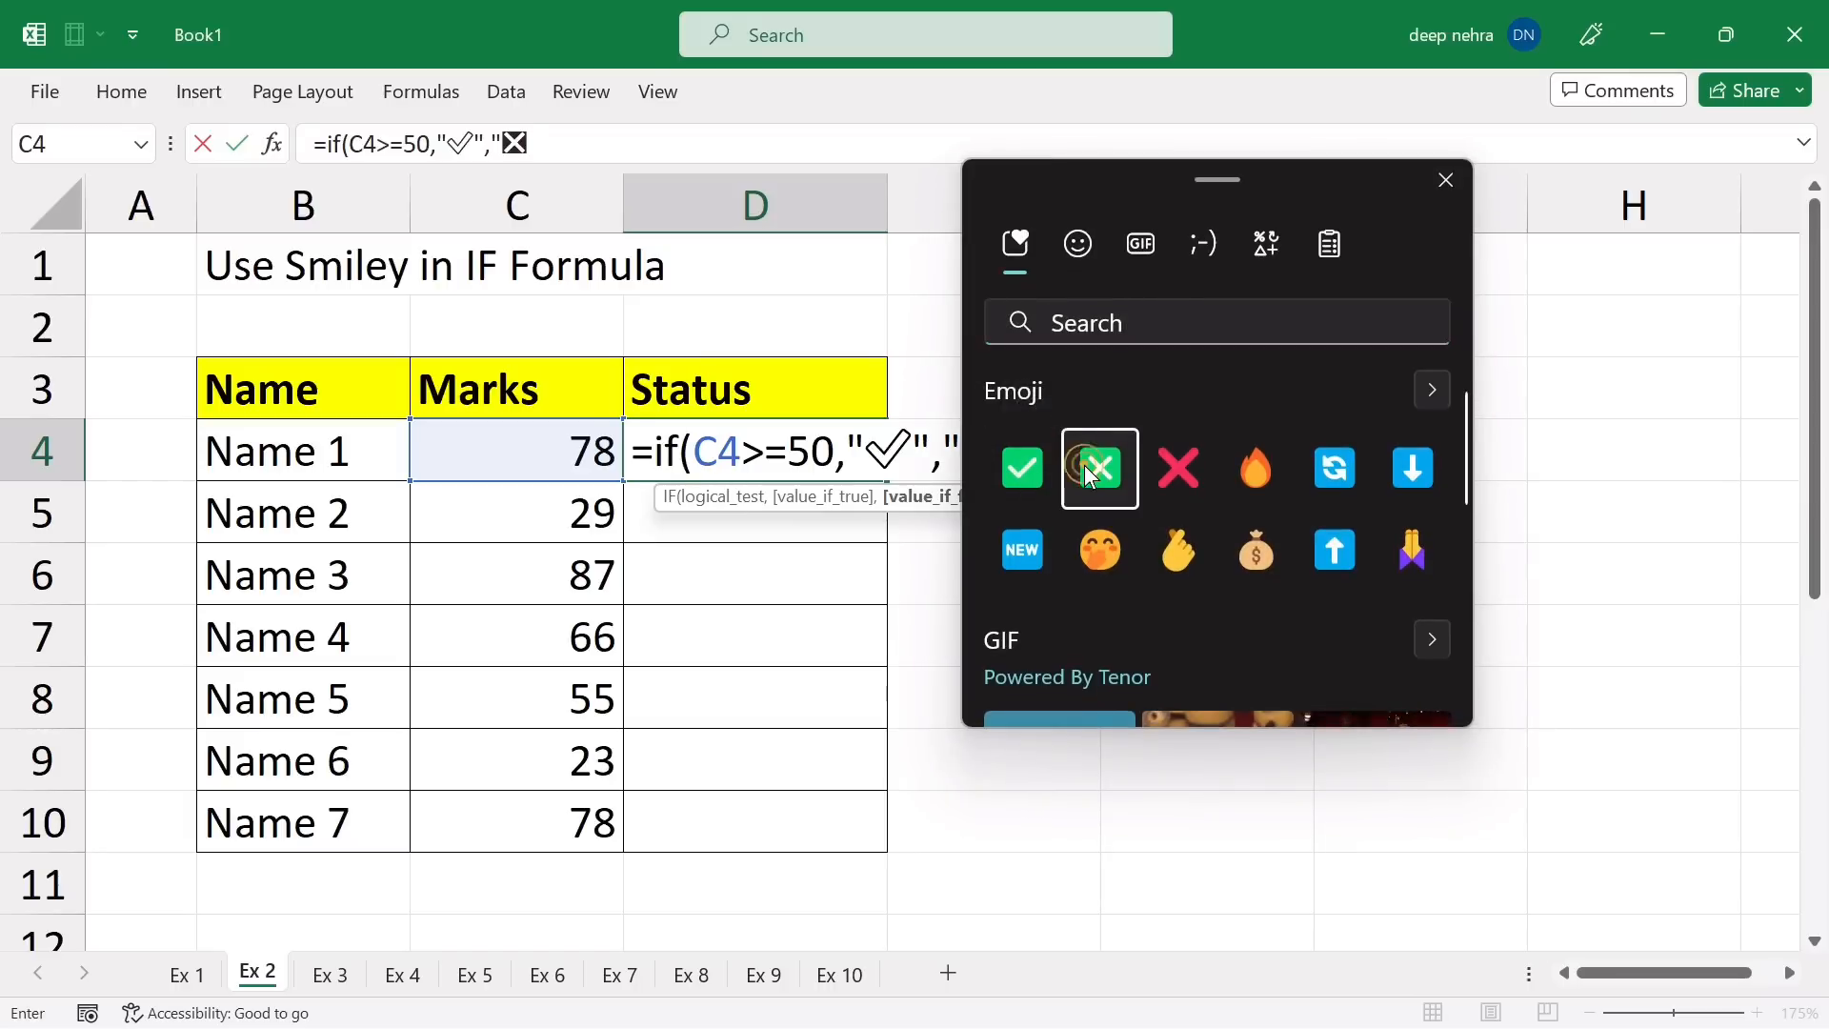
left_click(1079, 249)
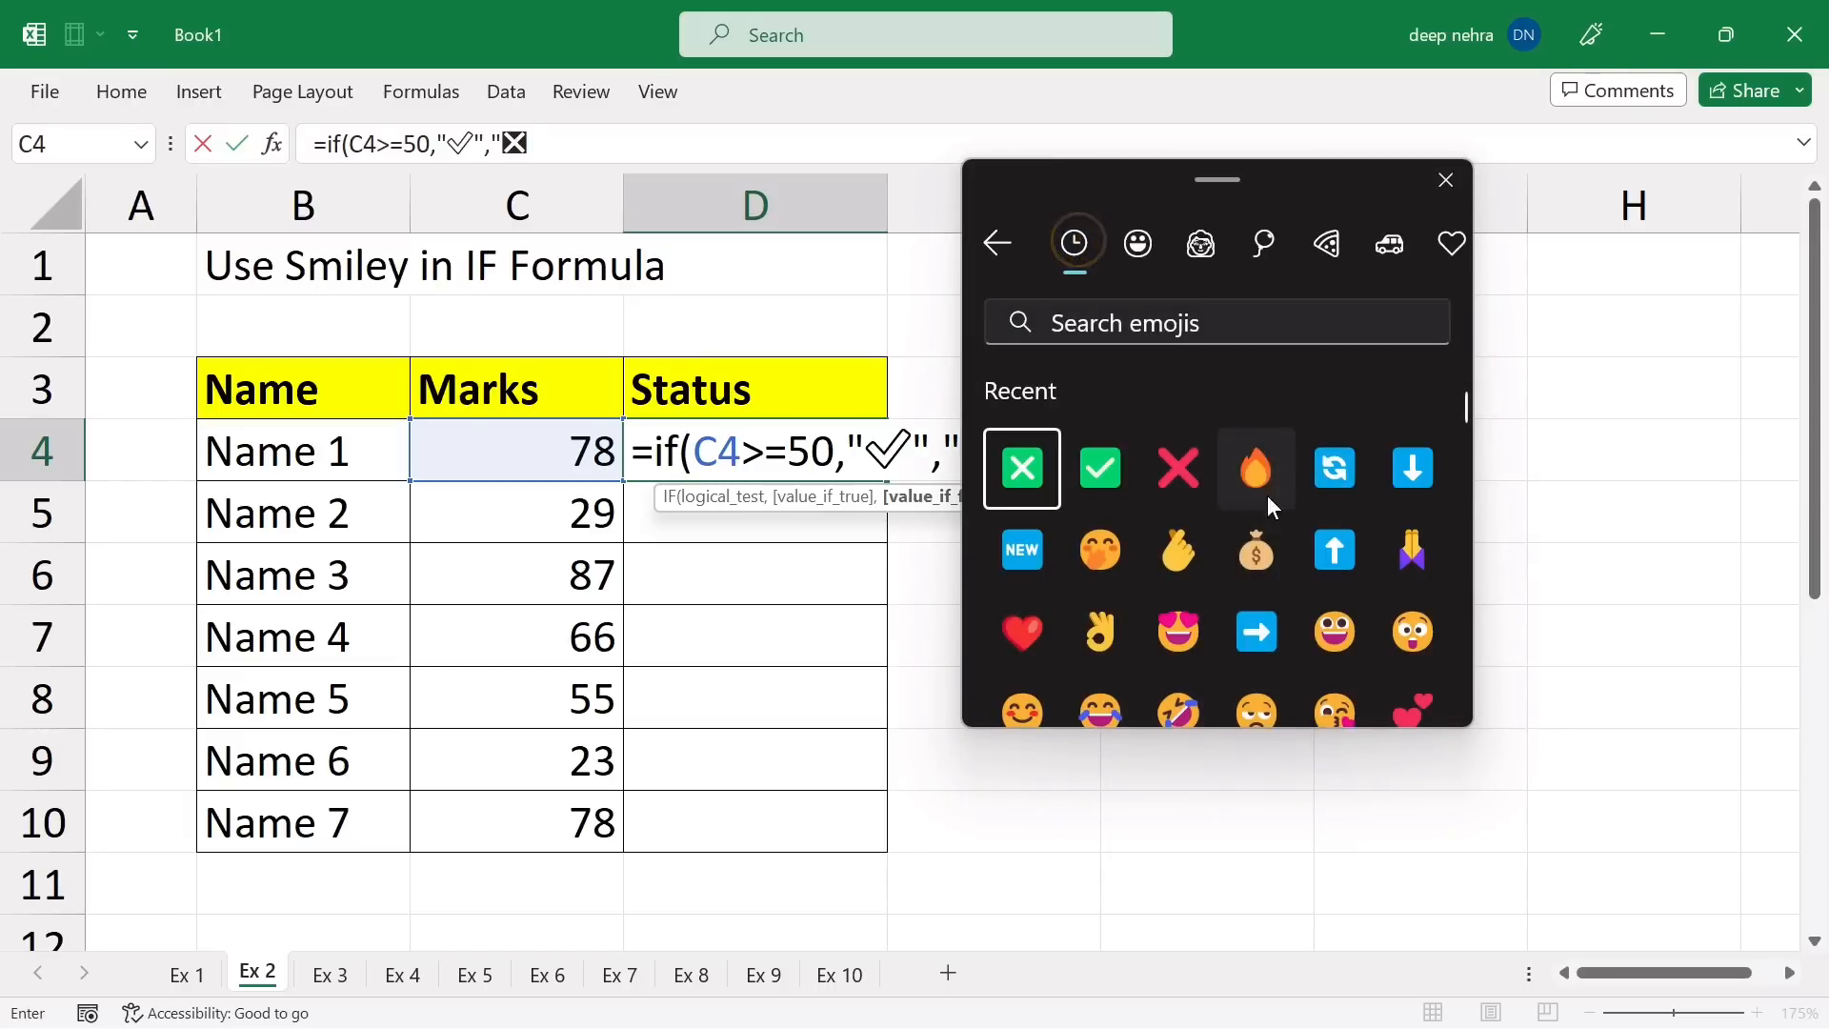
left_click(1446, 180)
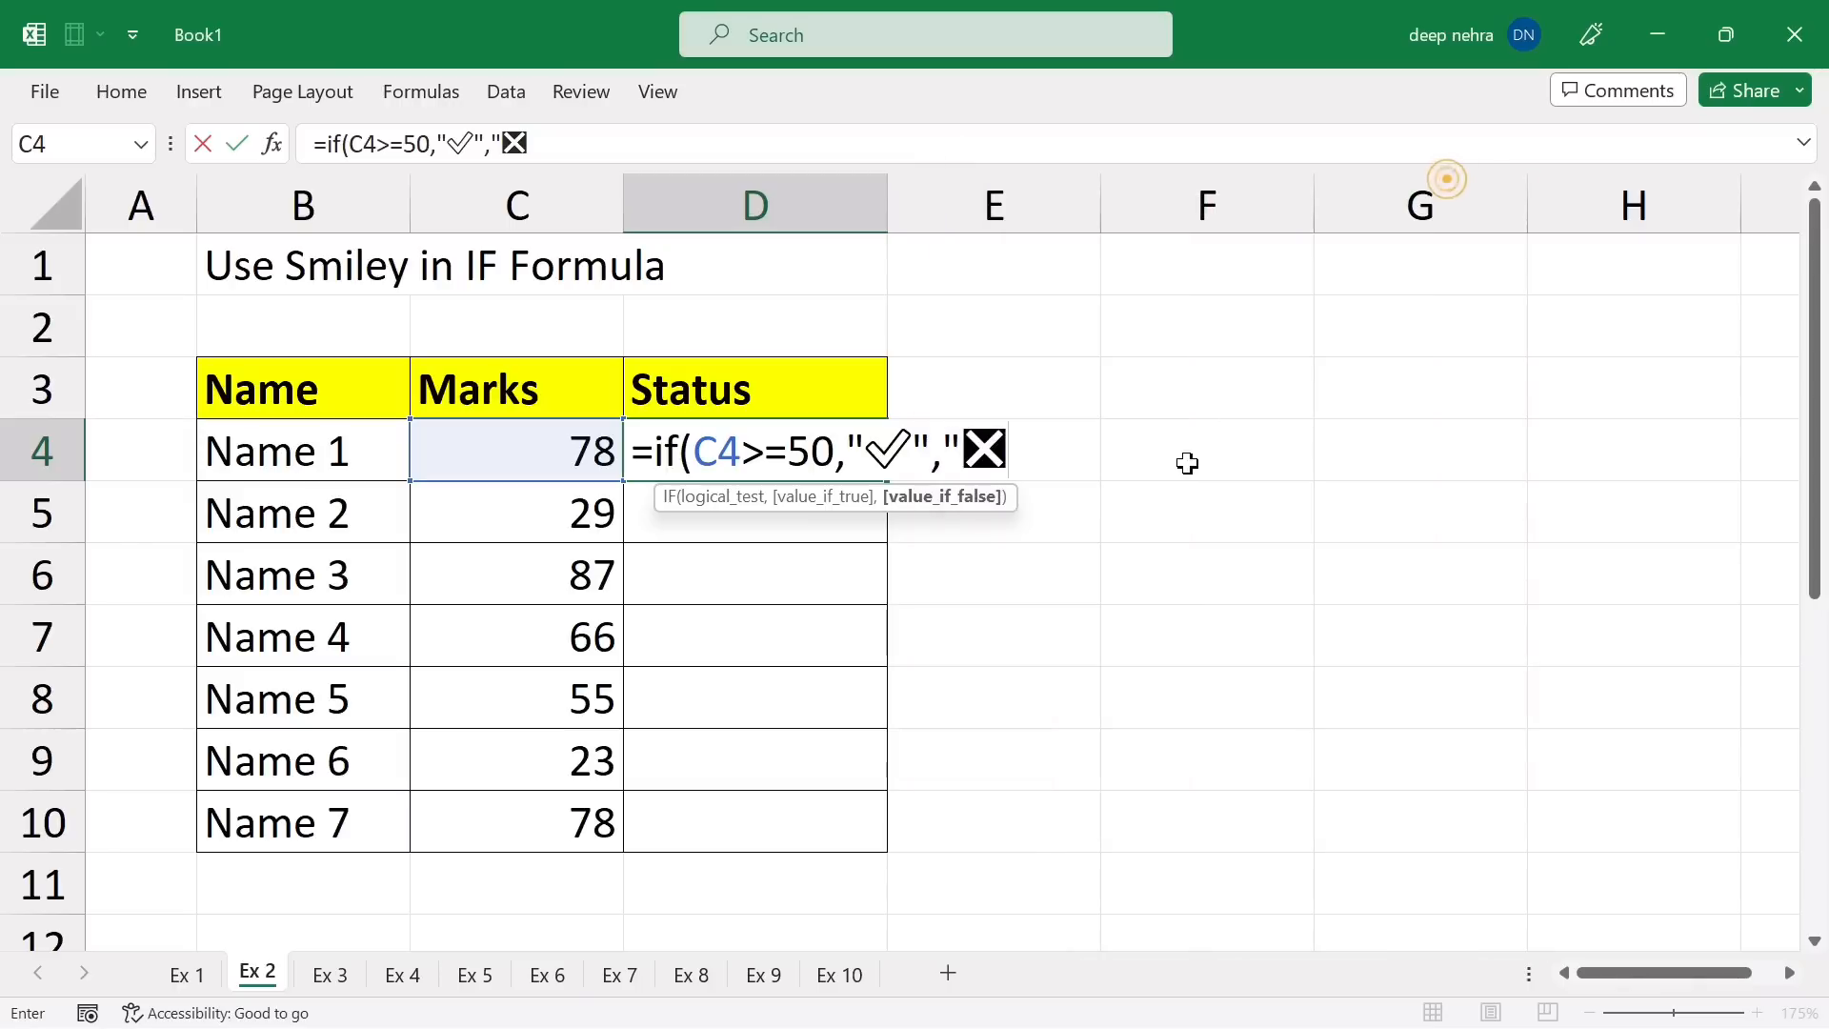
left_click(1045, 447)
type("\"")
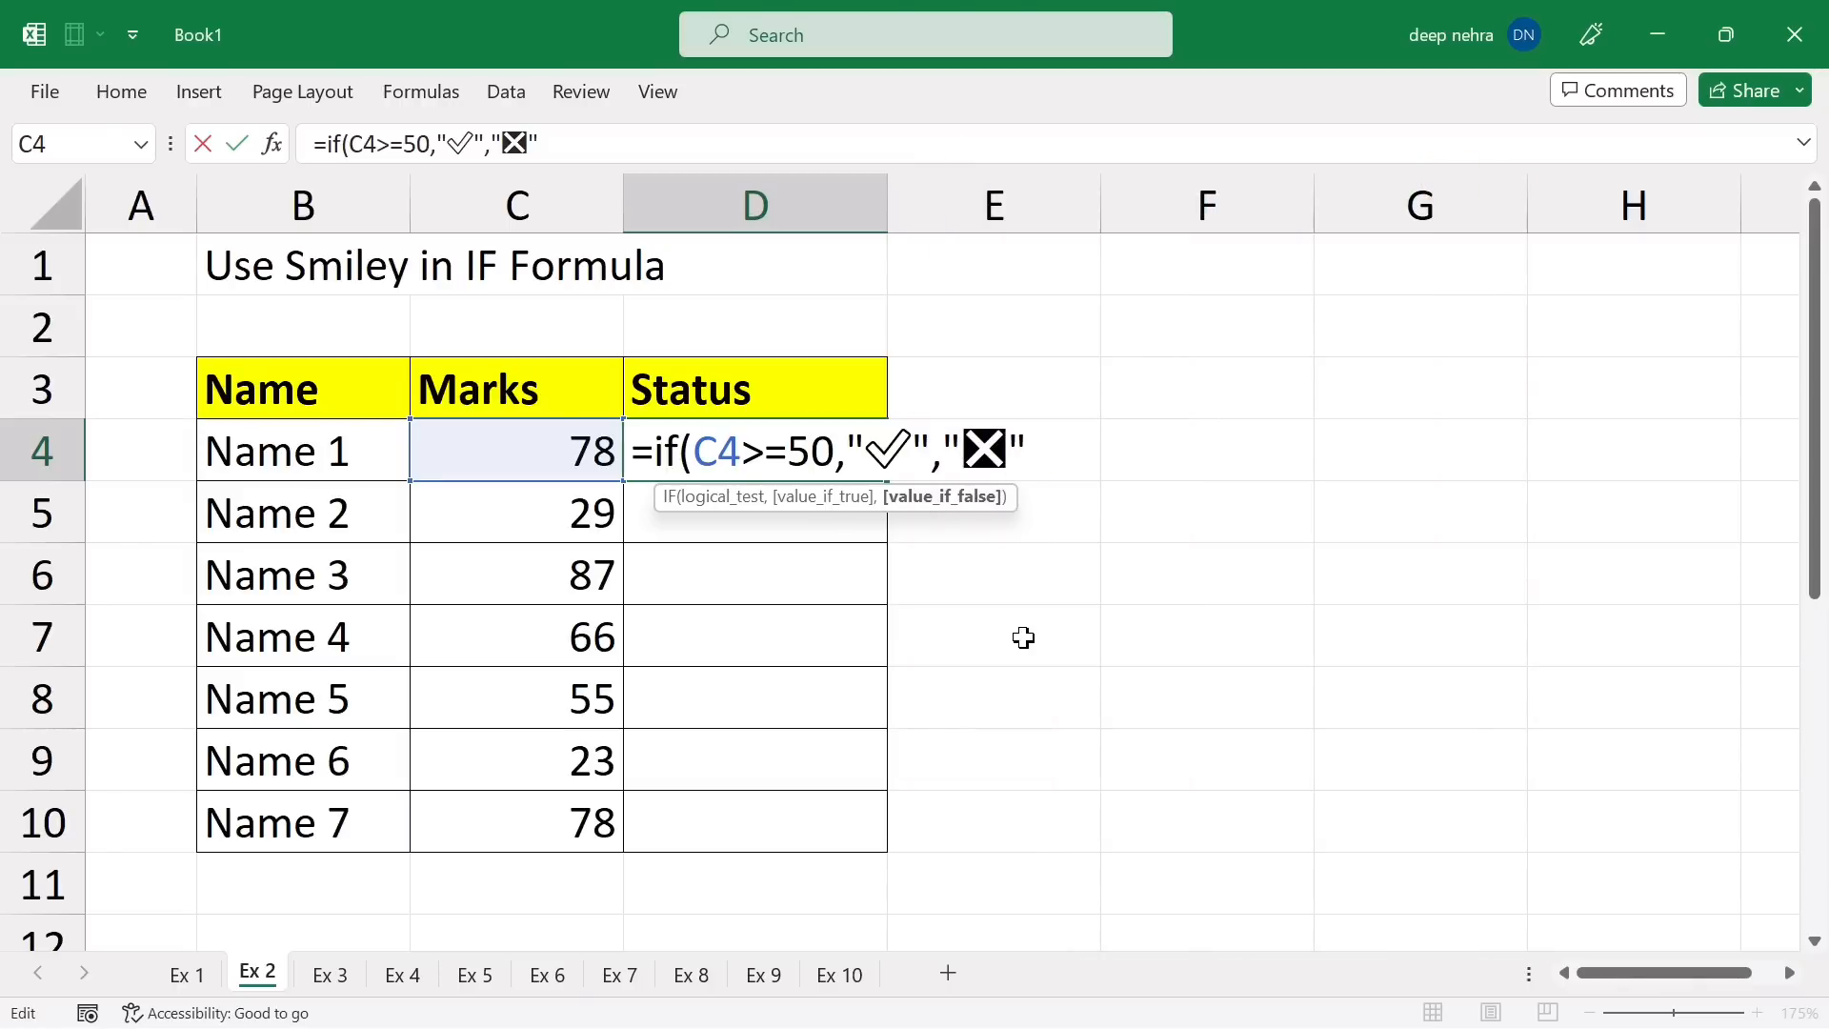
type(")")
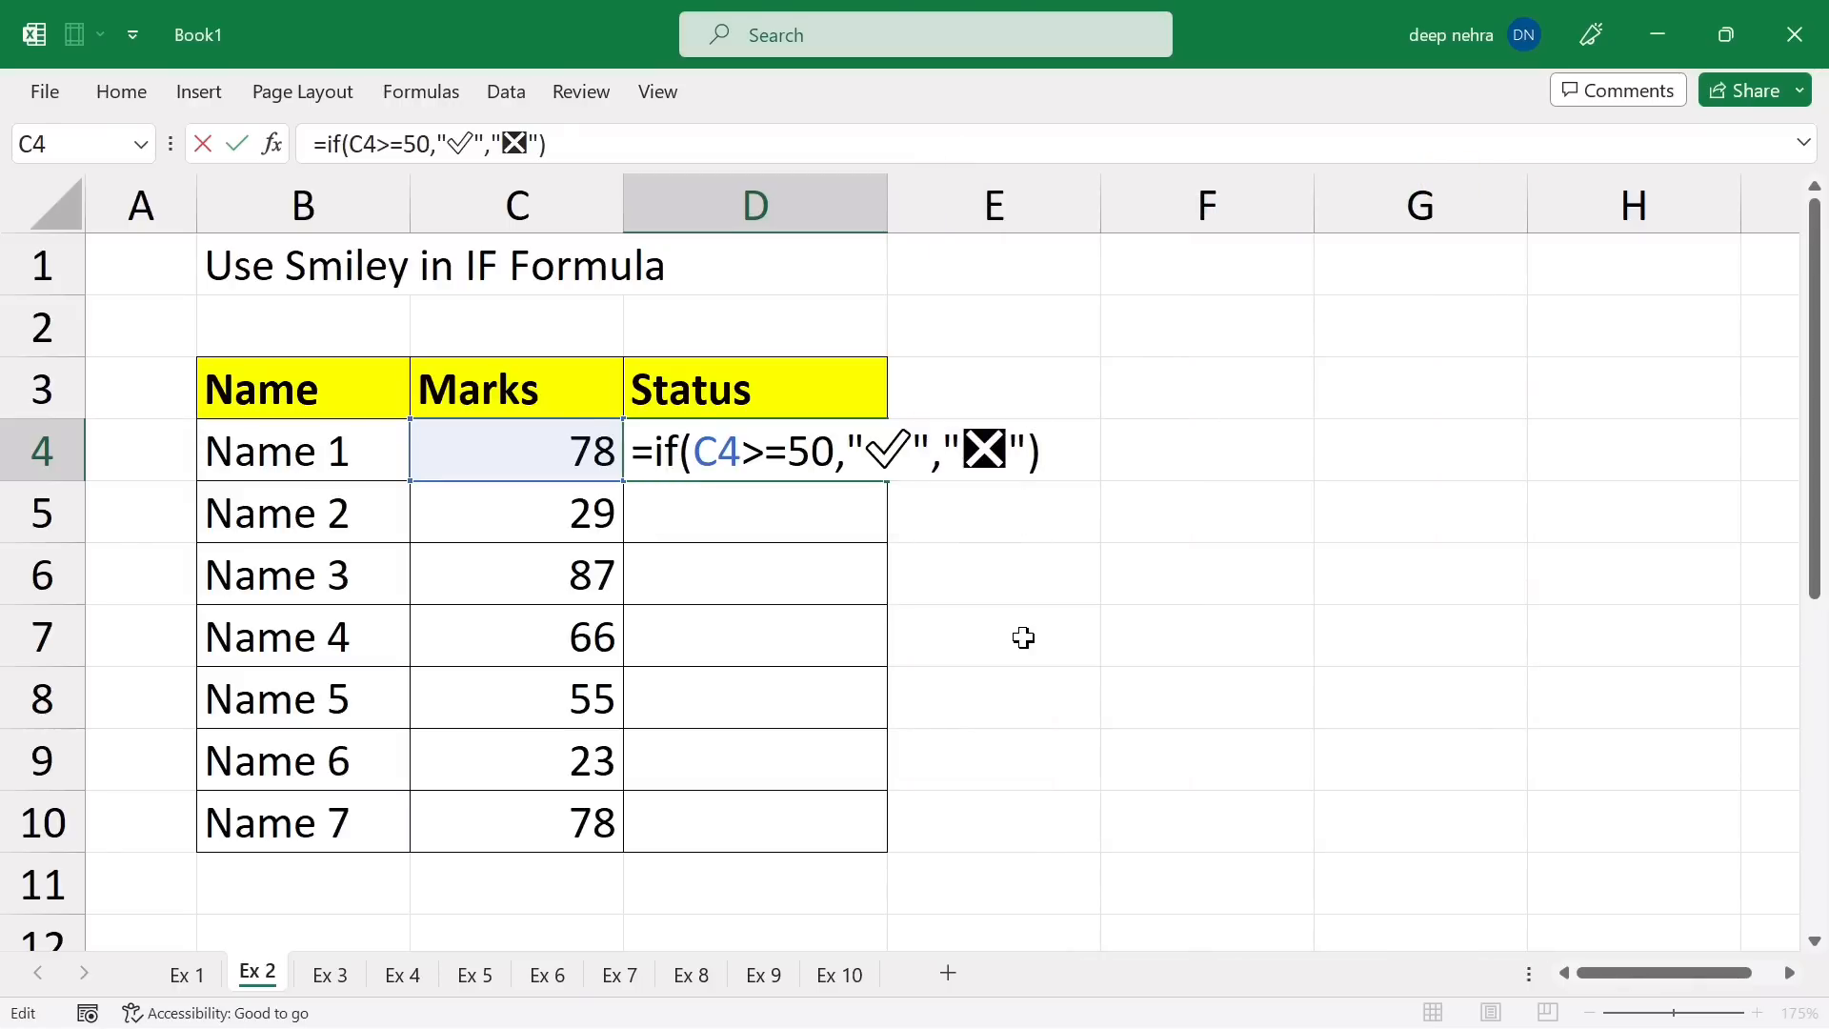
key("Return")
Fill D4's emoji formula down the Status column through D10.
left_click(829, 449)
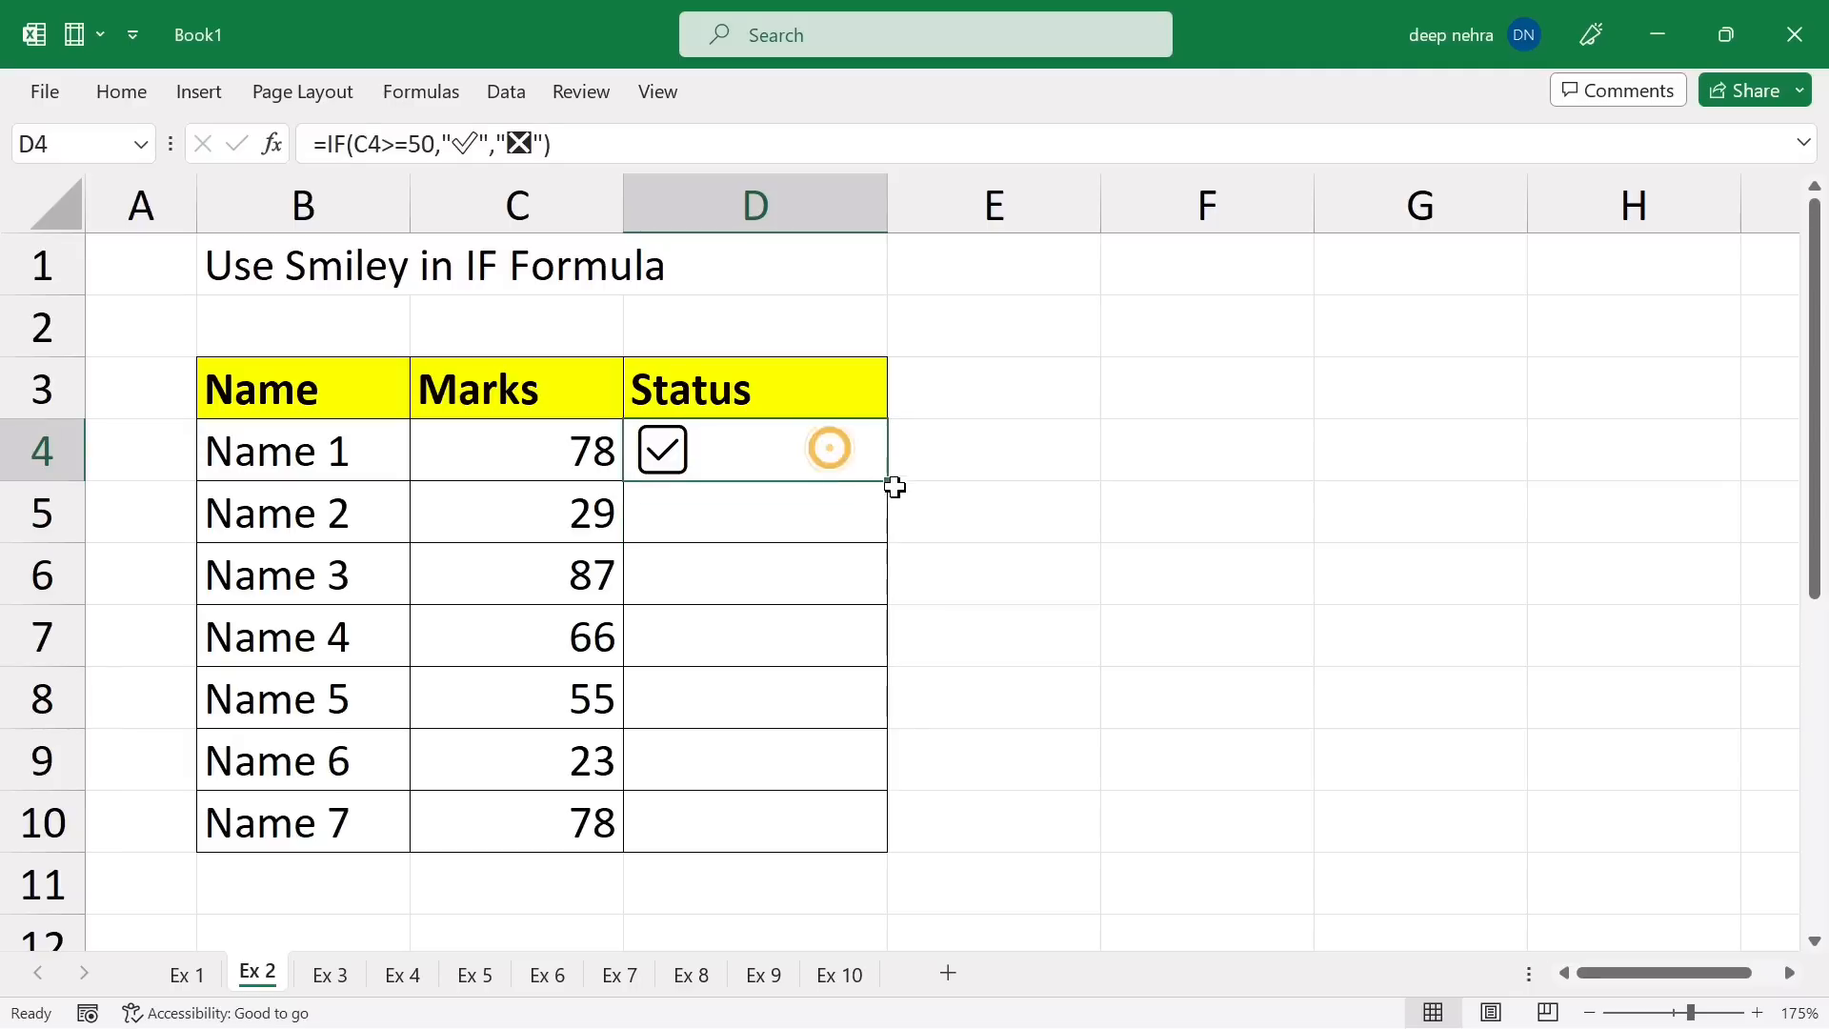
left_click_drag(895, 487, 890, 821)
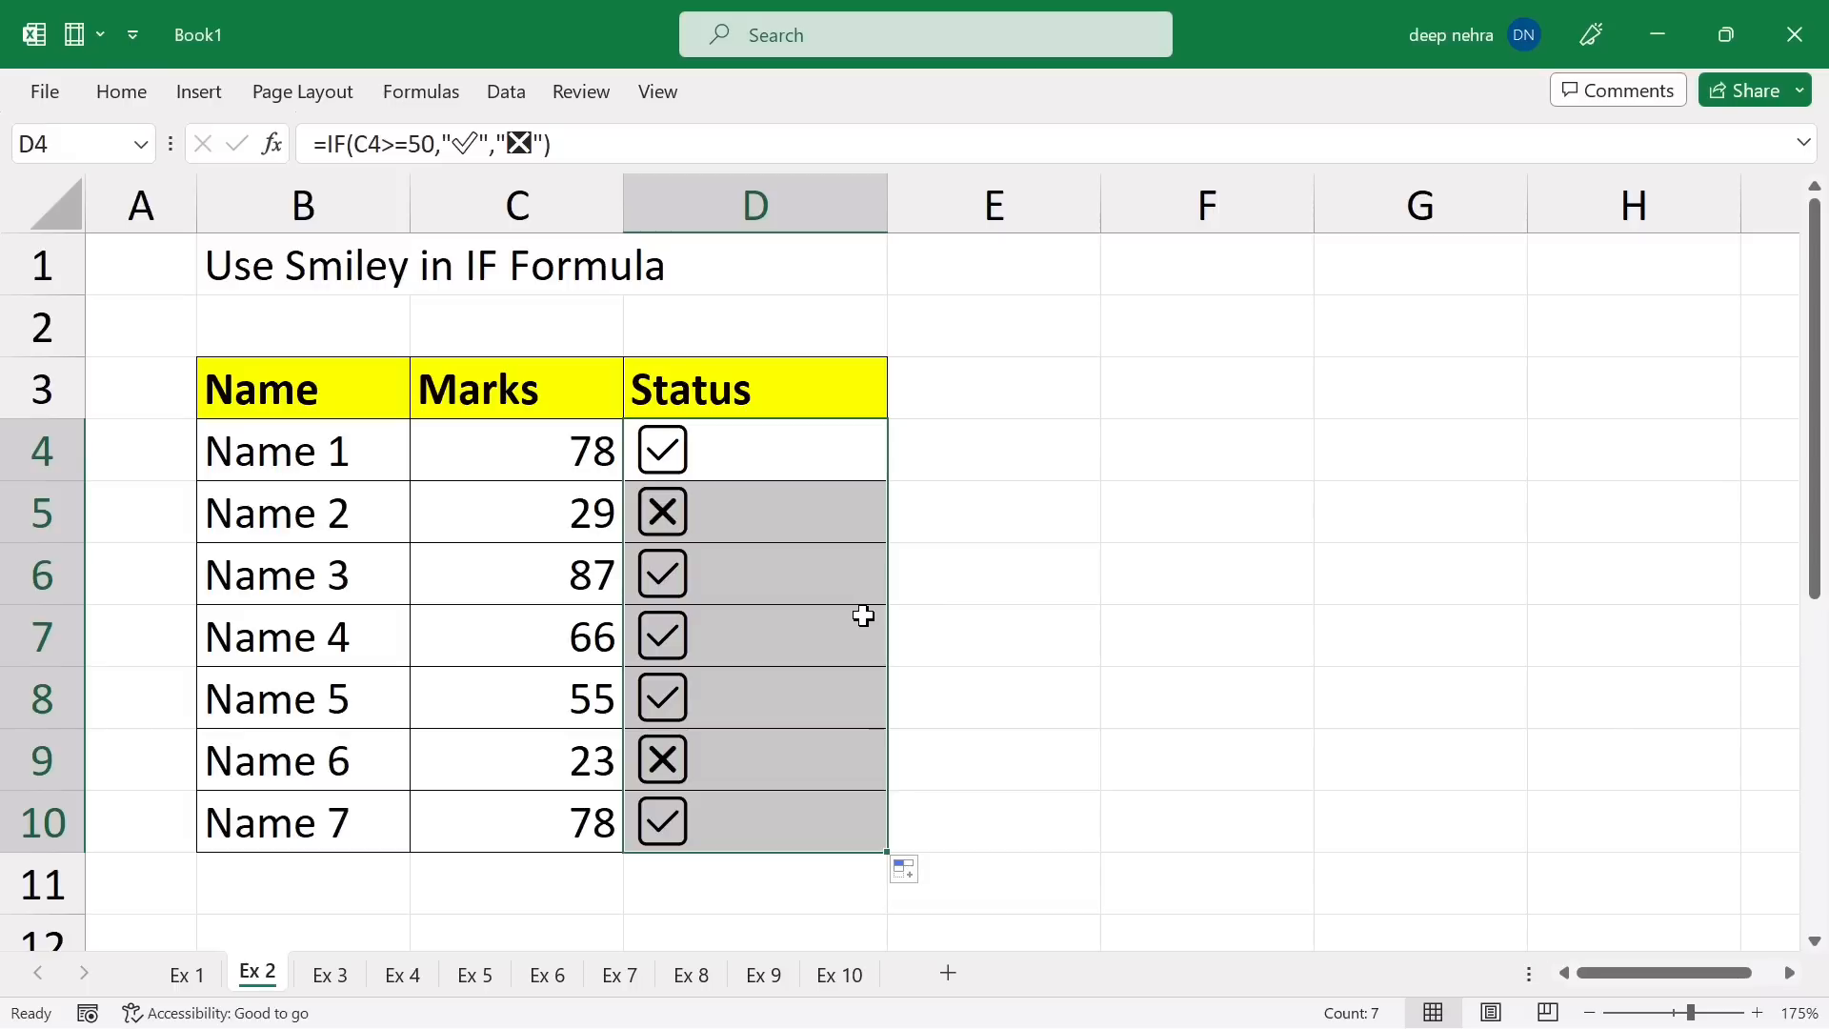
left_click(787, 398)
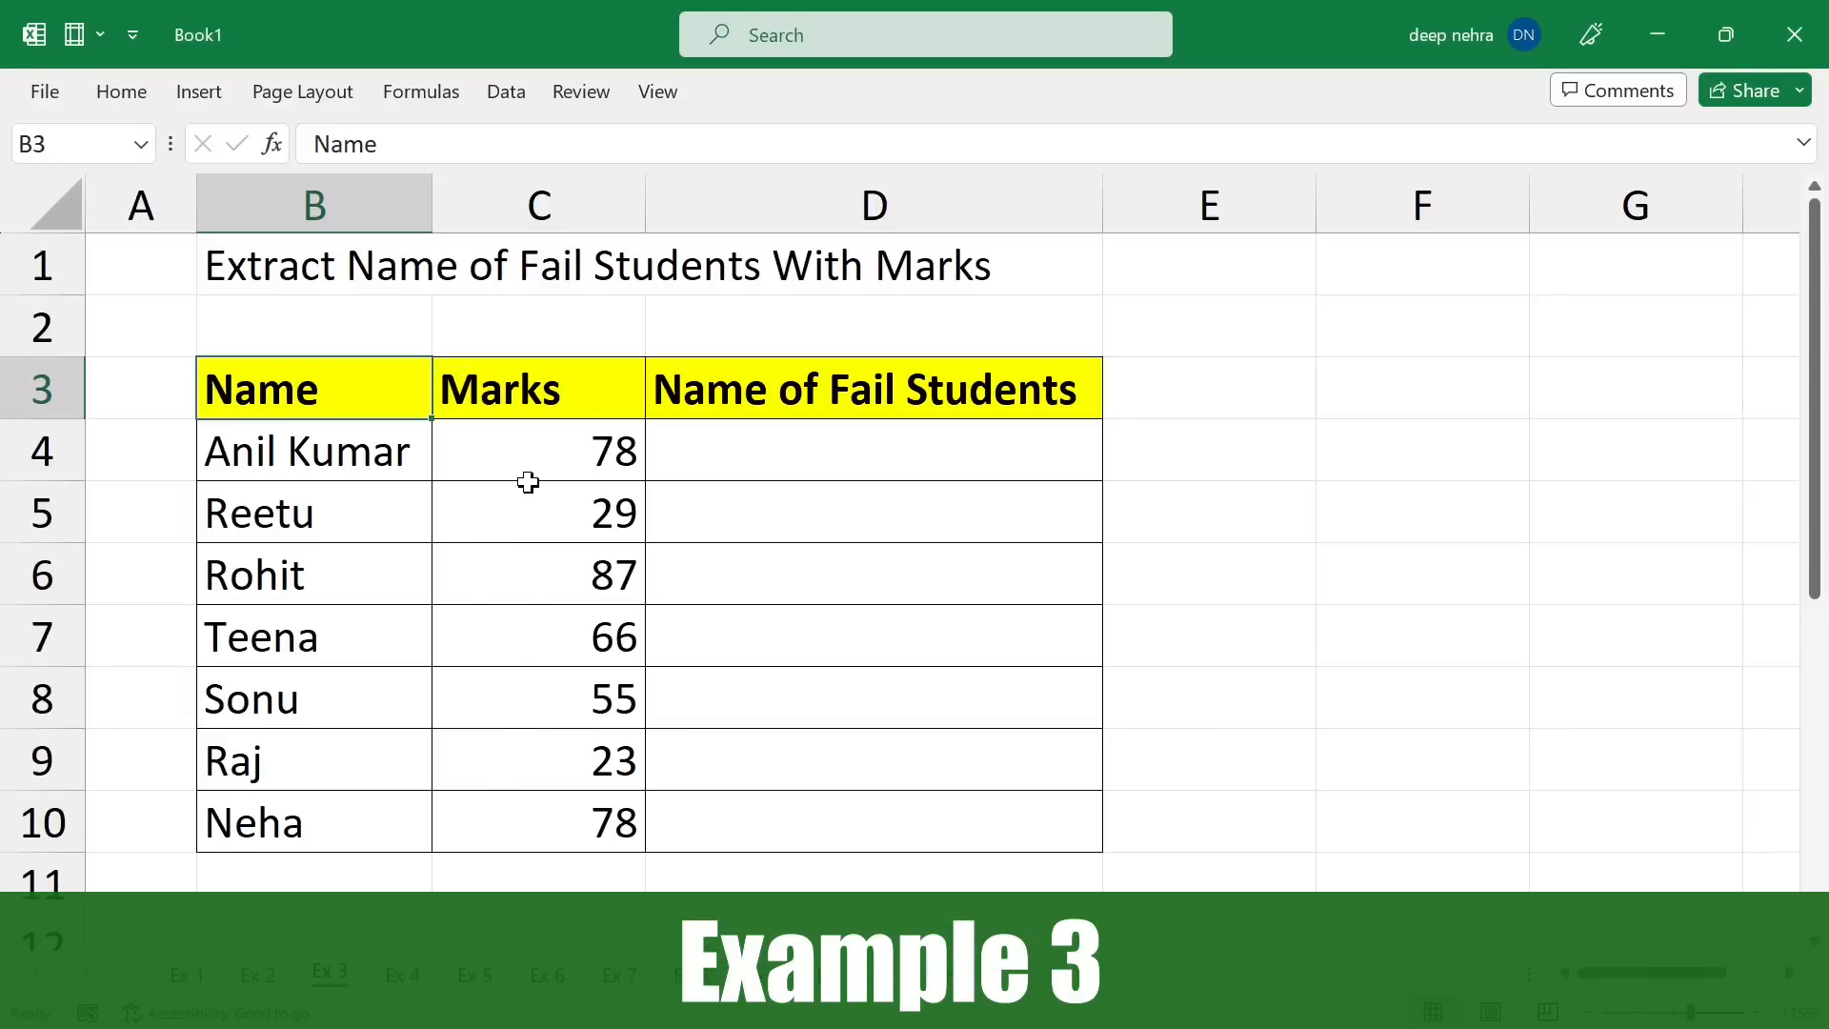
On the Ex 3 sheet, begin an IF formula in D4 with the logical test C4<40.
left_click(834, 460)
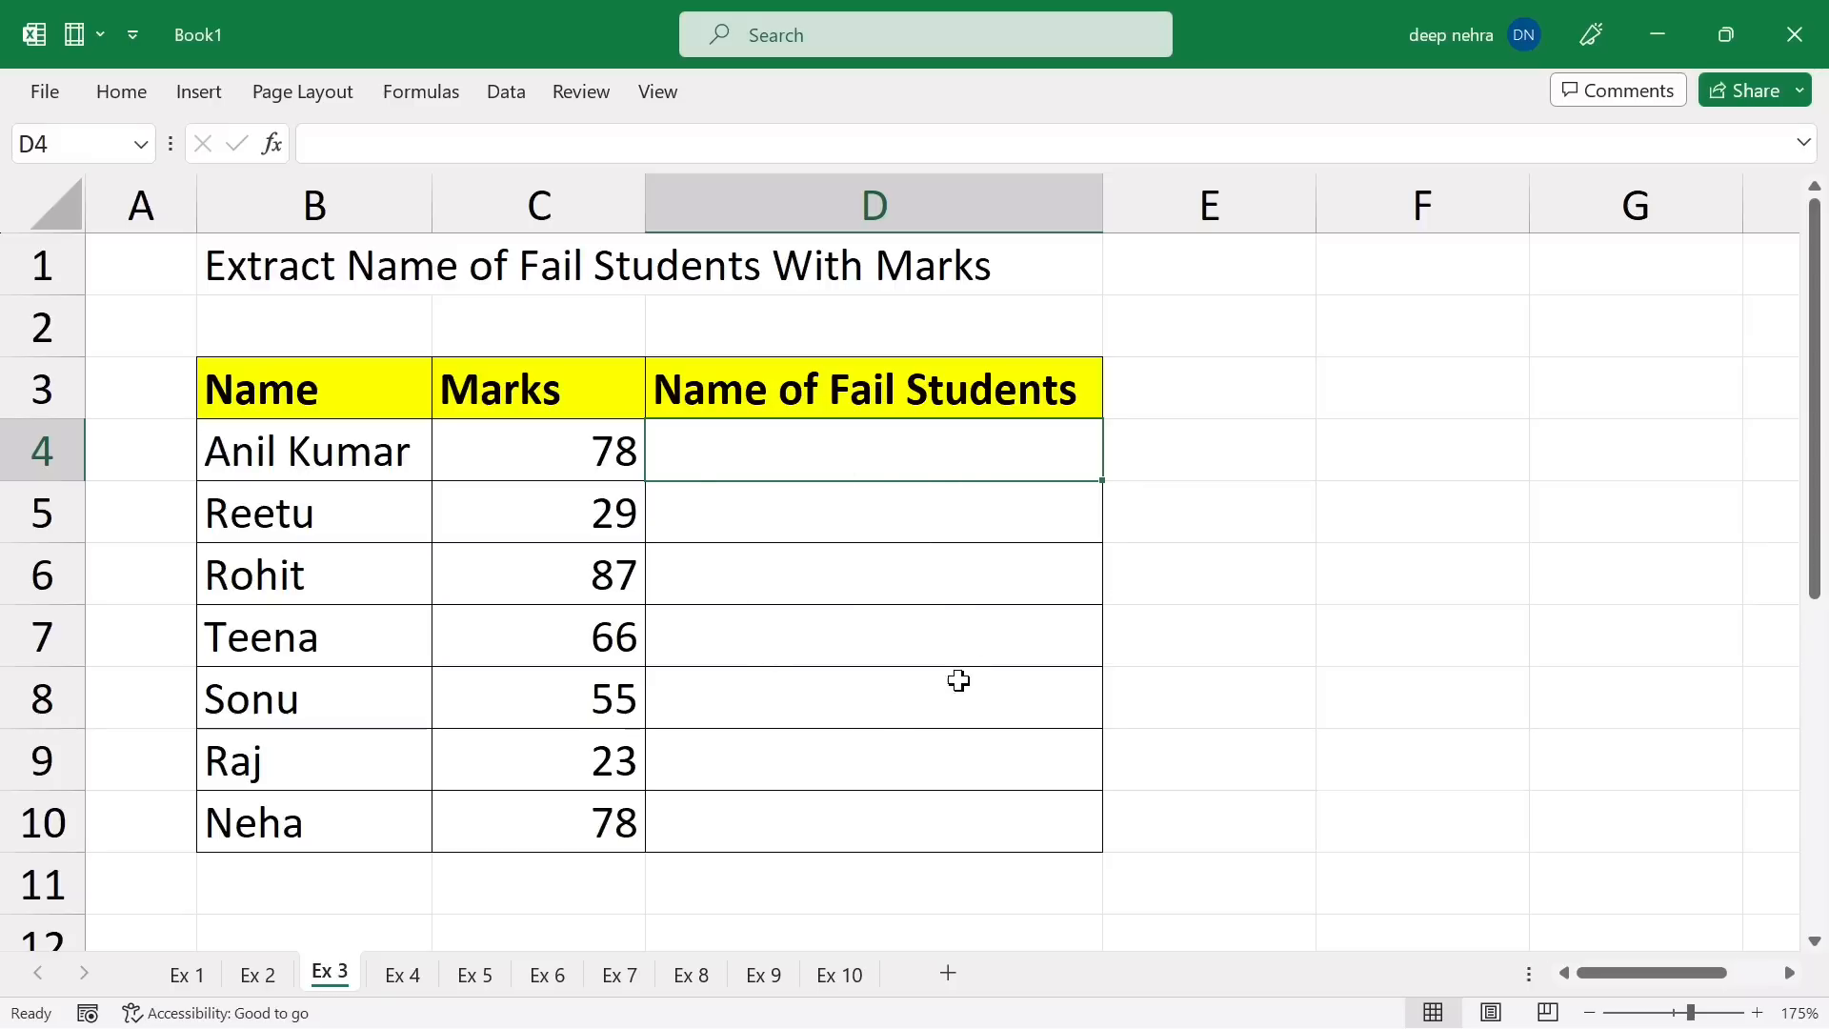
left_click(524, 448)
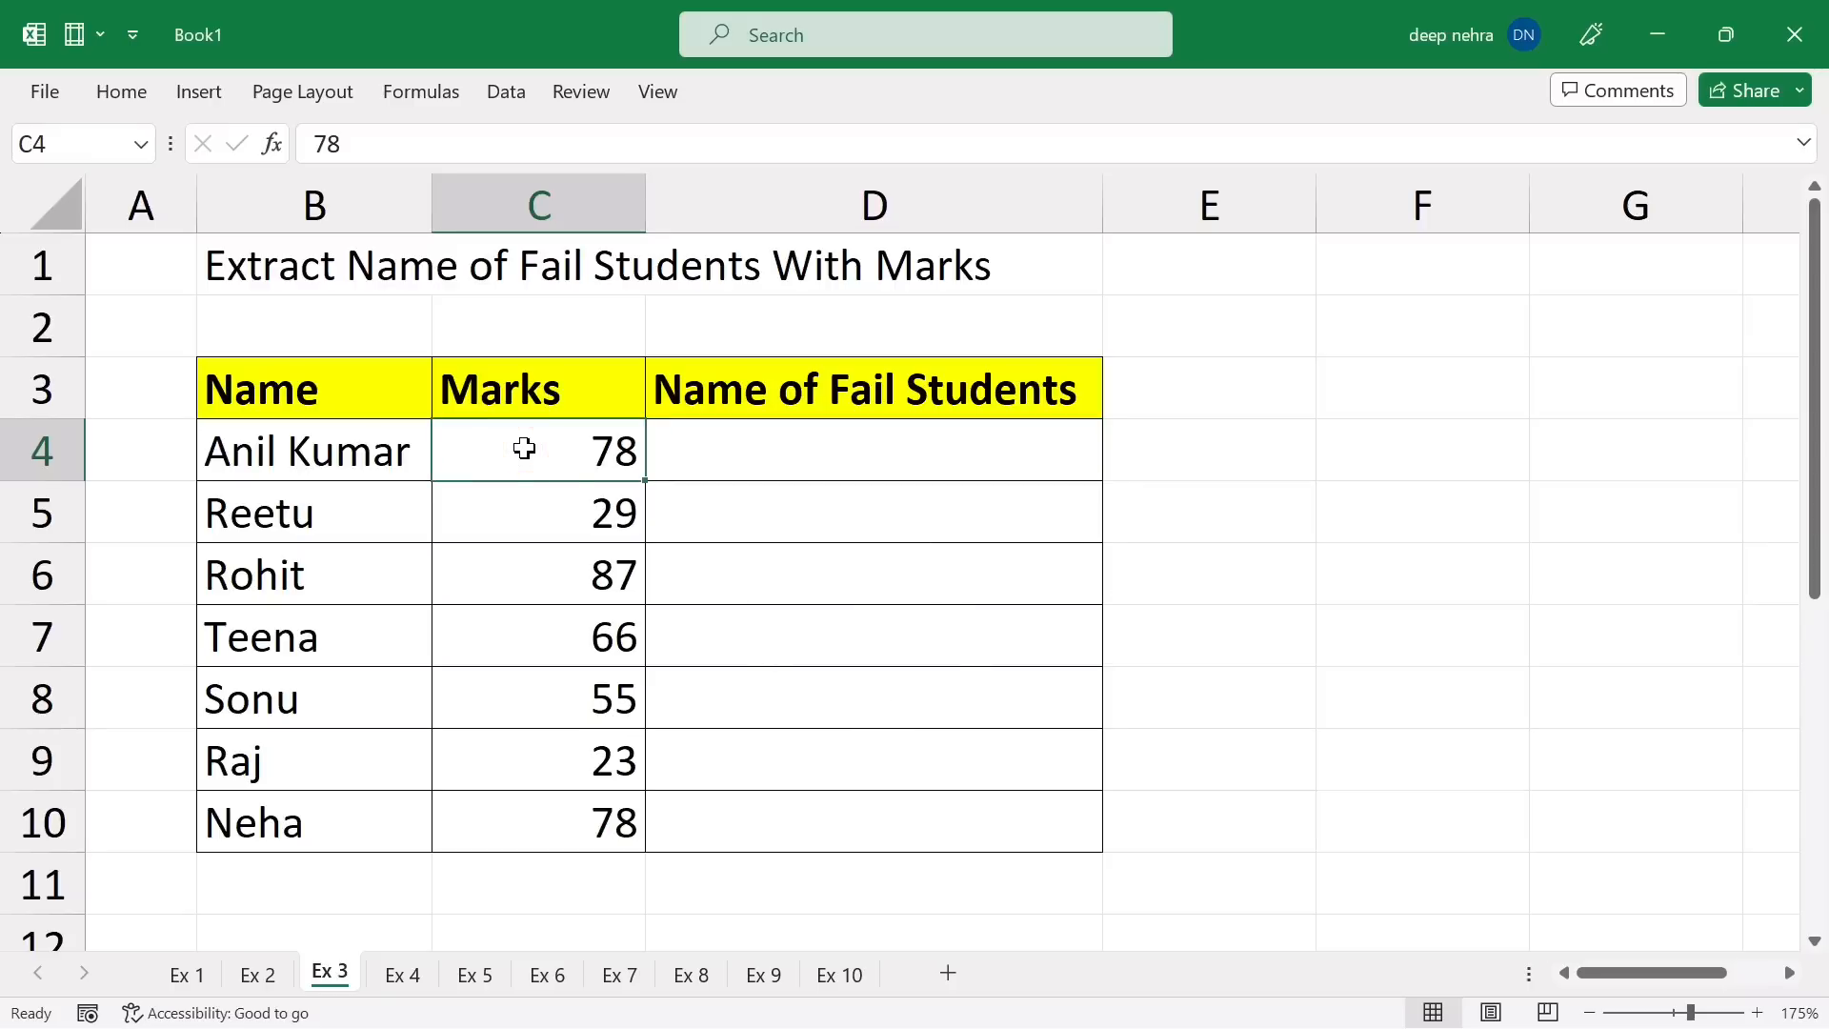
left_click(318, 450)
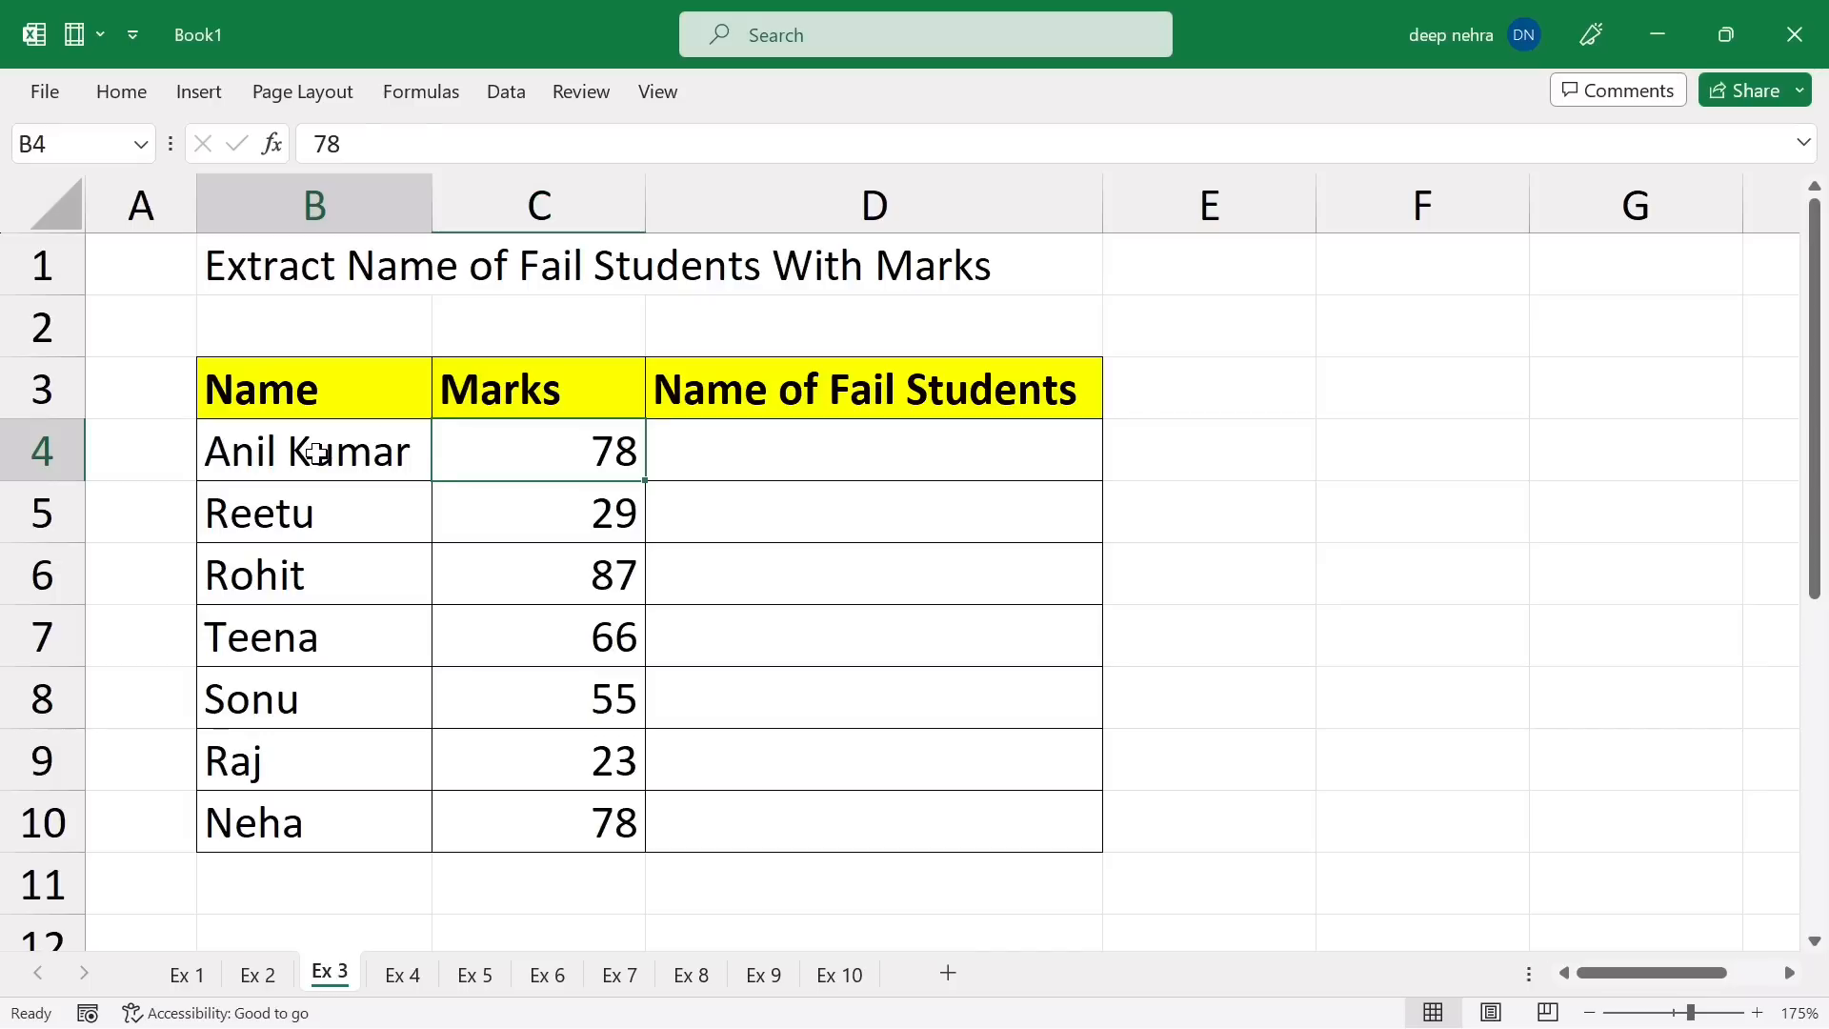
left_click(779, 454)
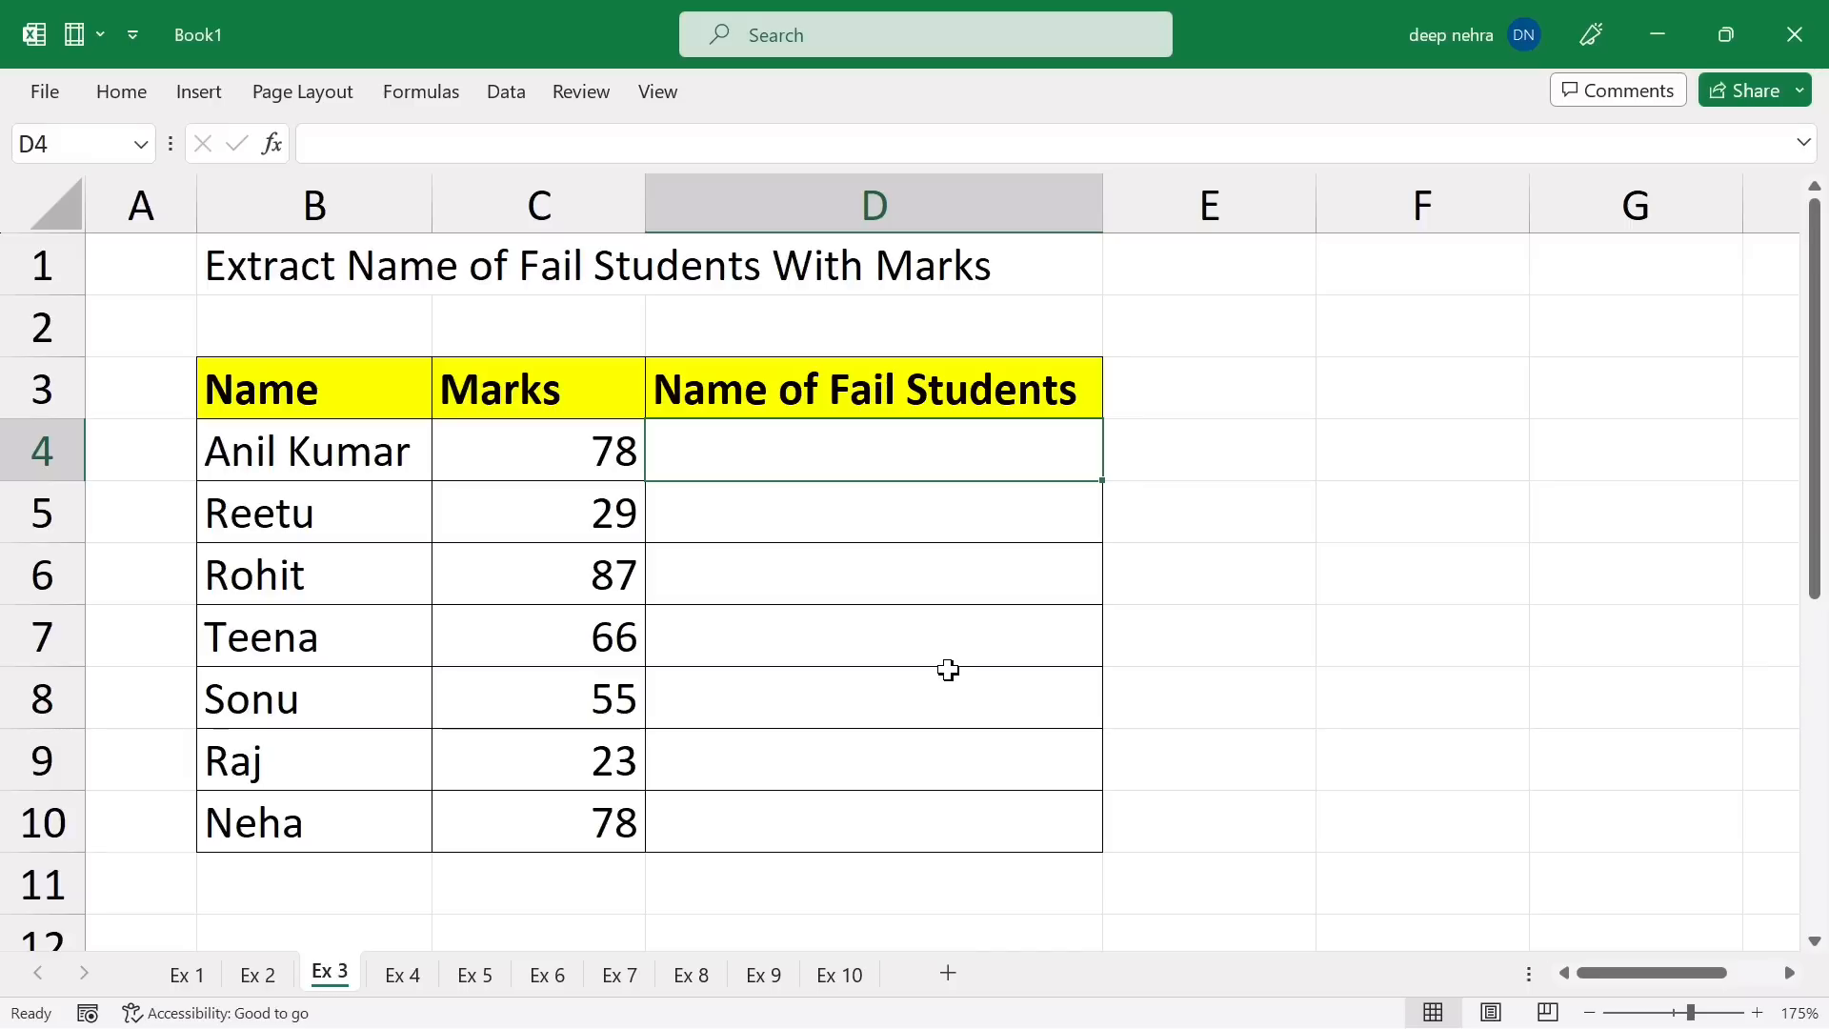
type("=i")
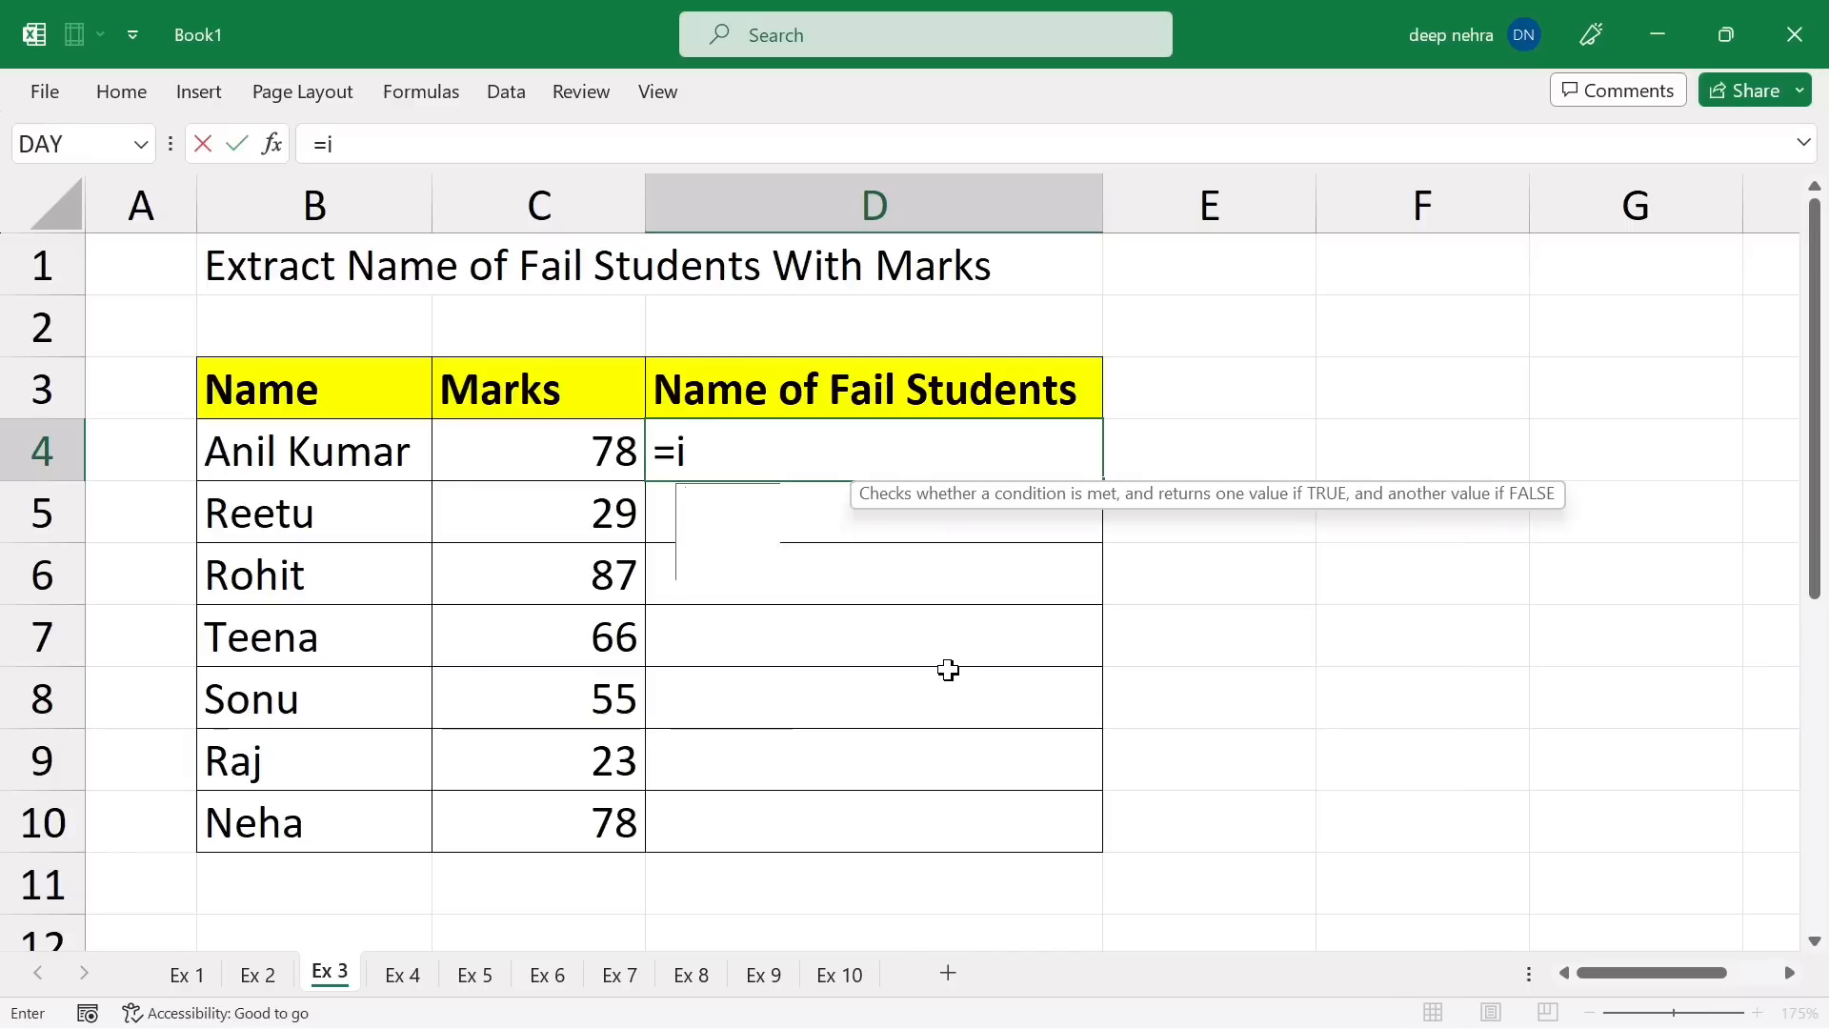
type("f(")
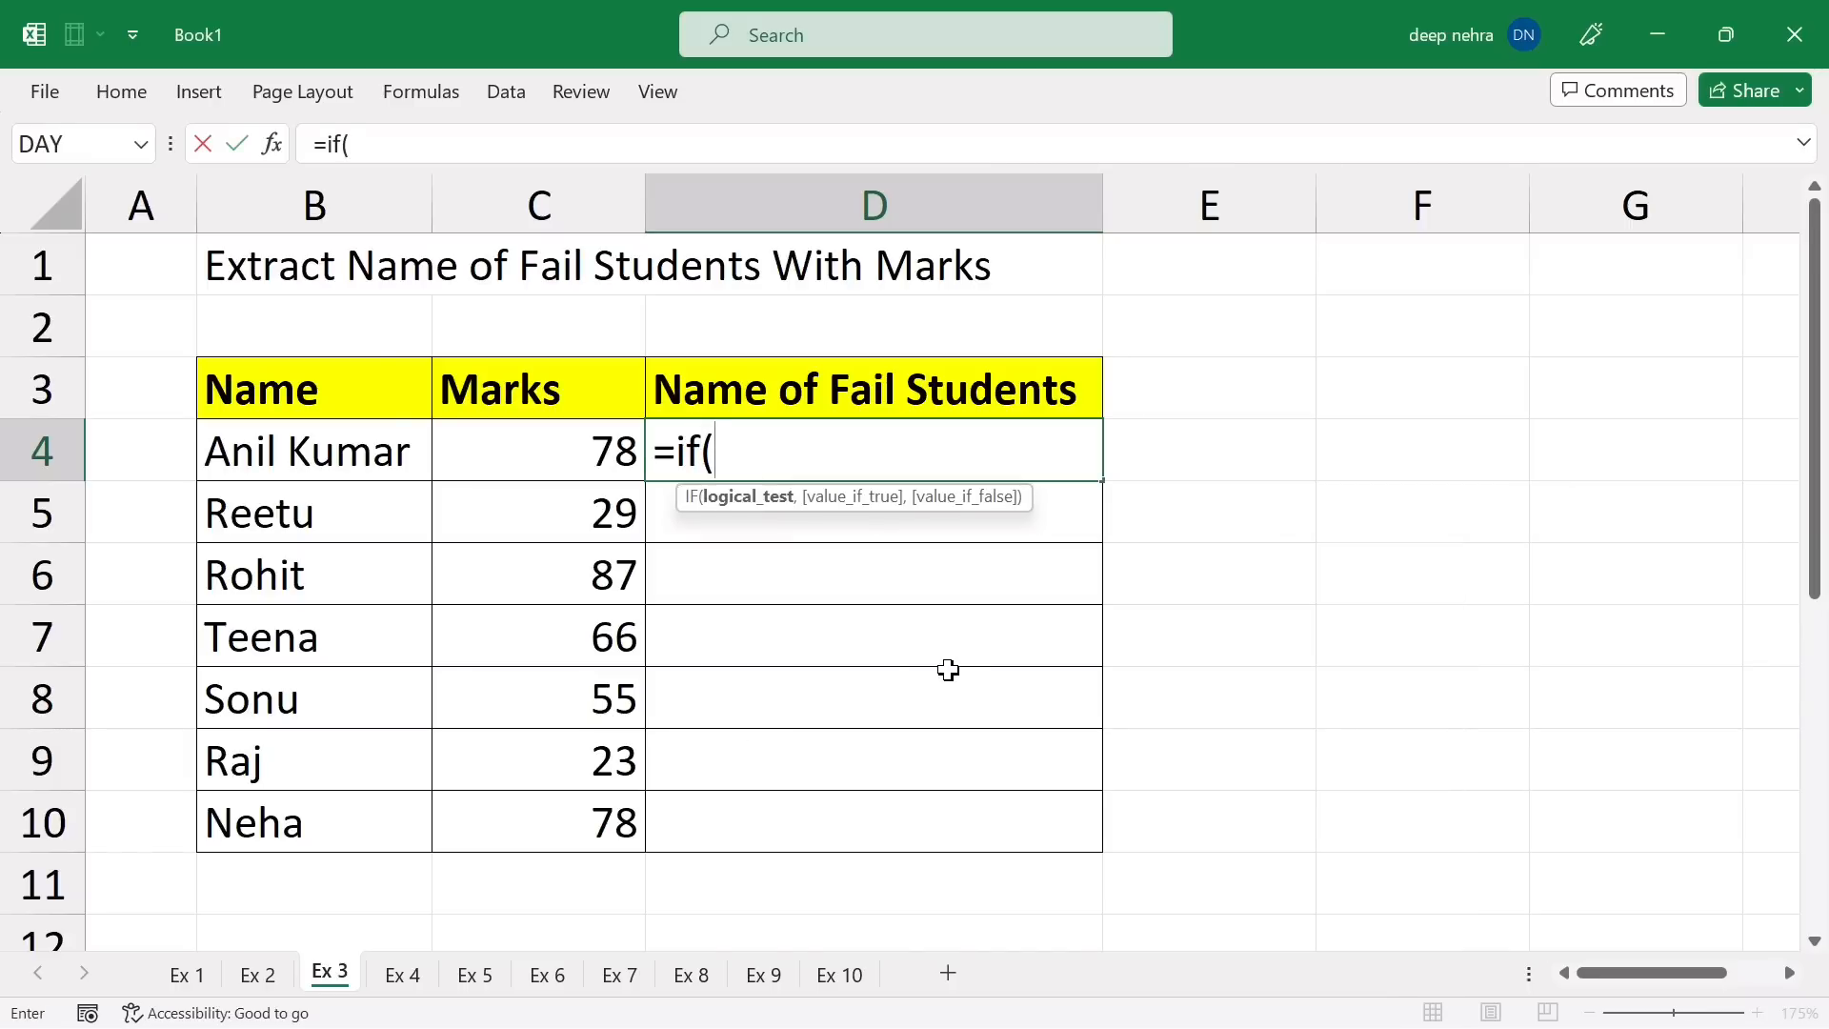
left_click(543, 453)
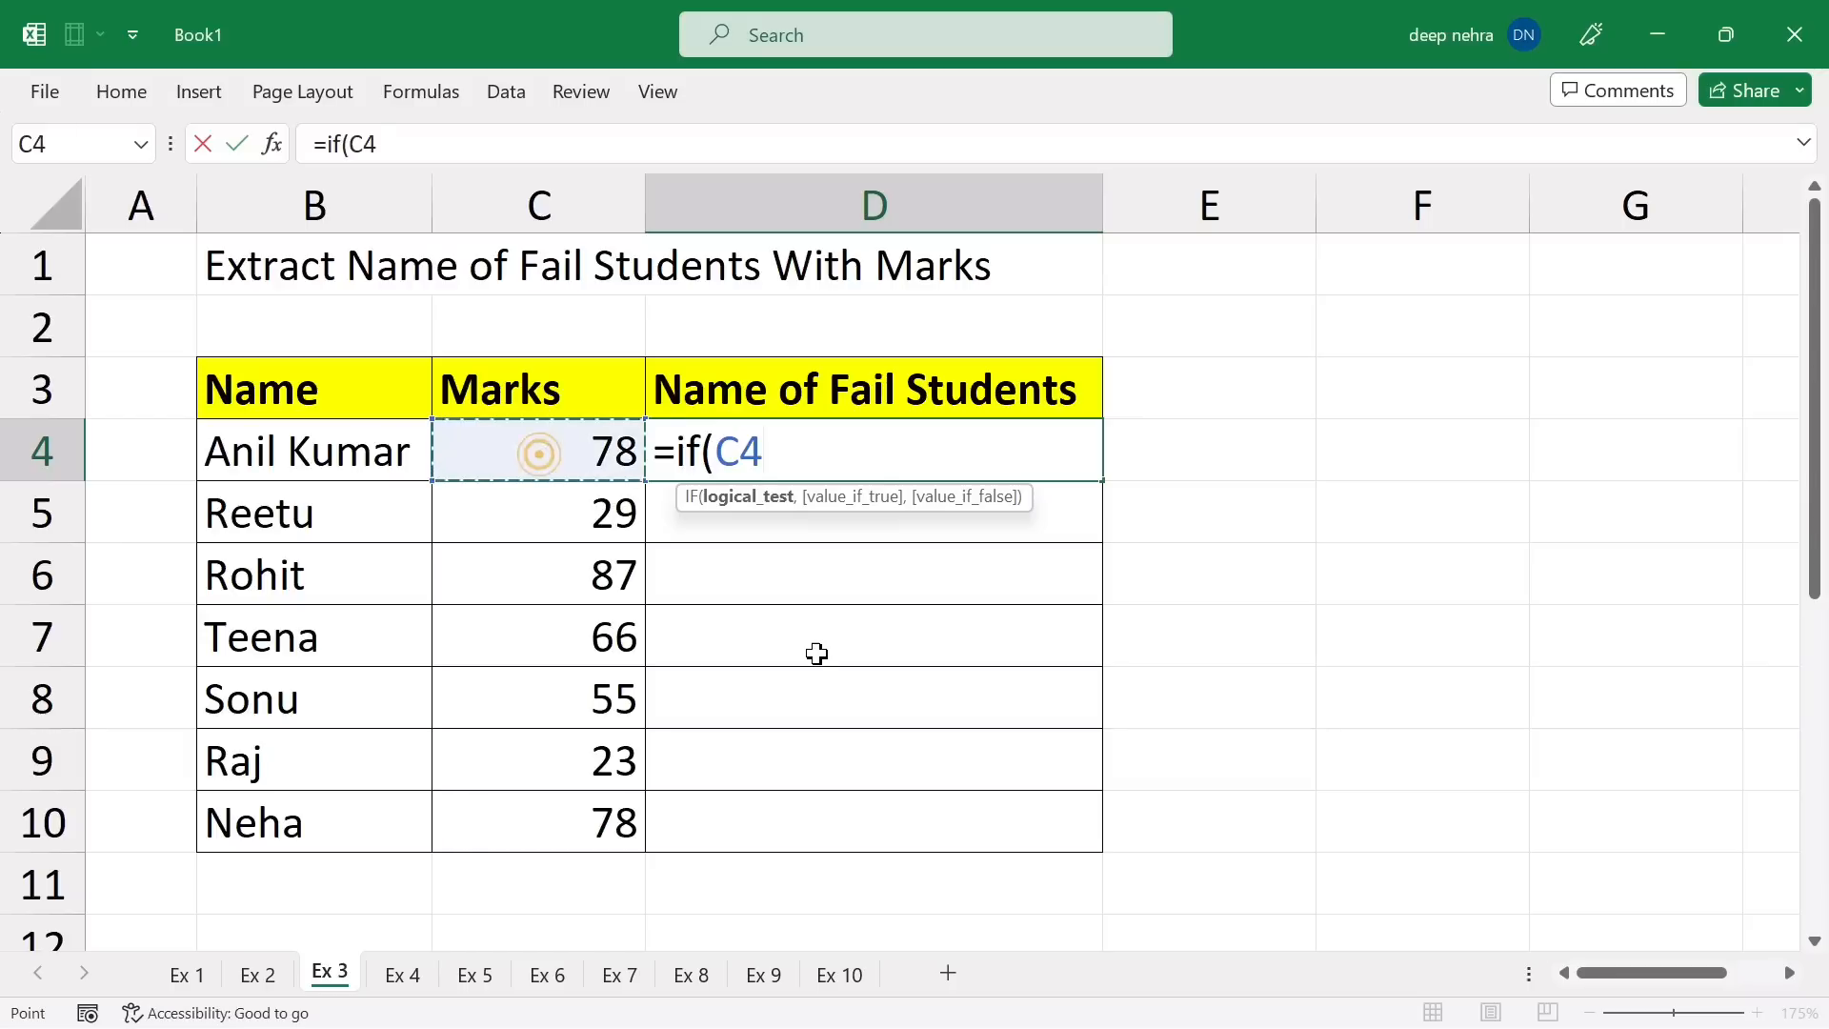
type("<")
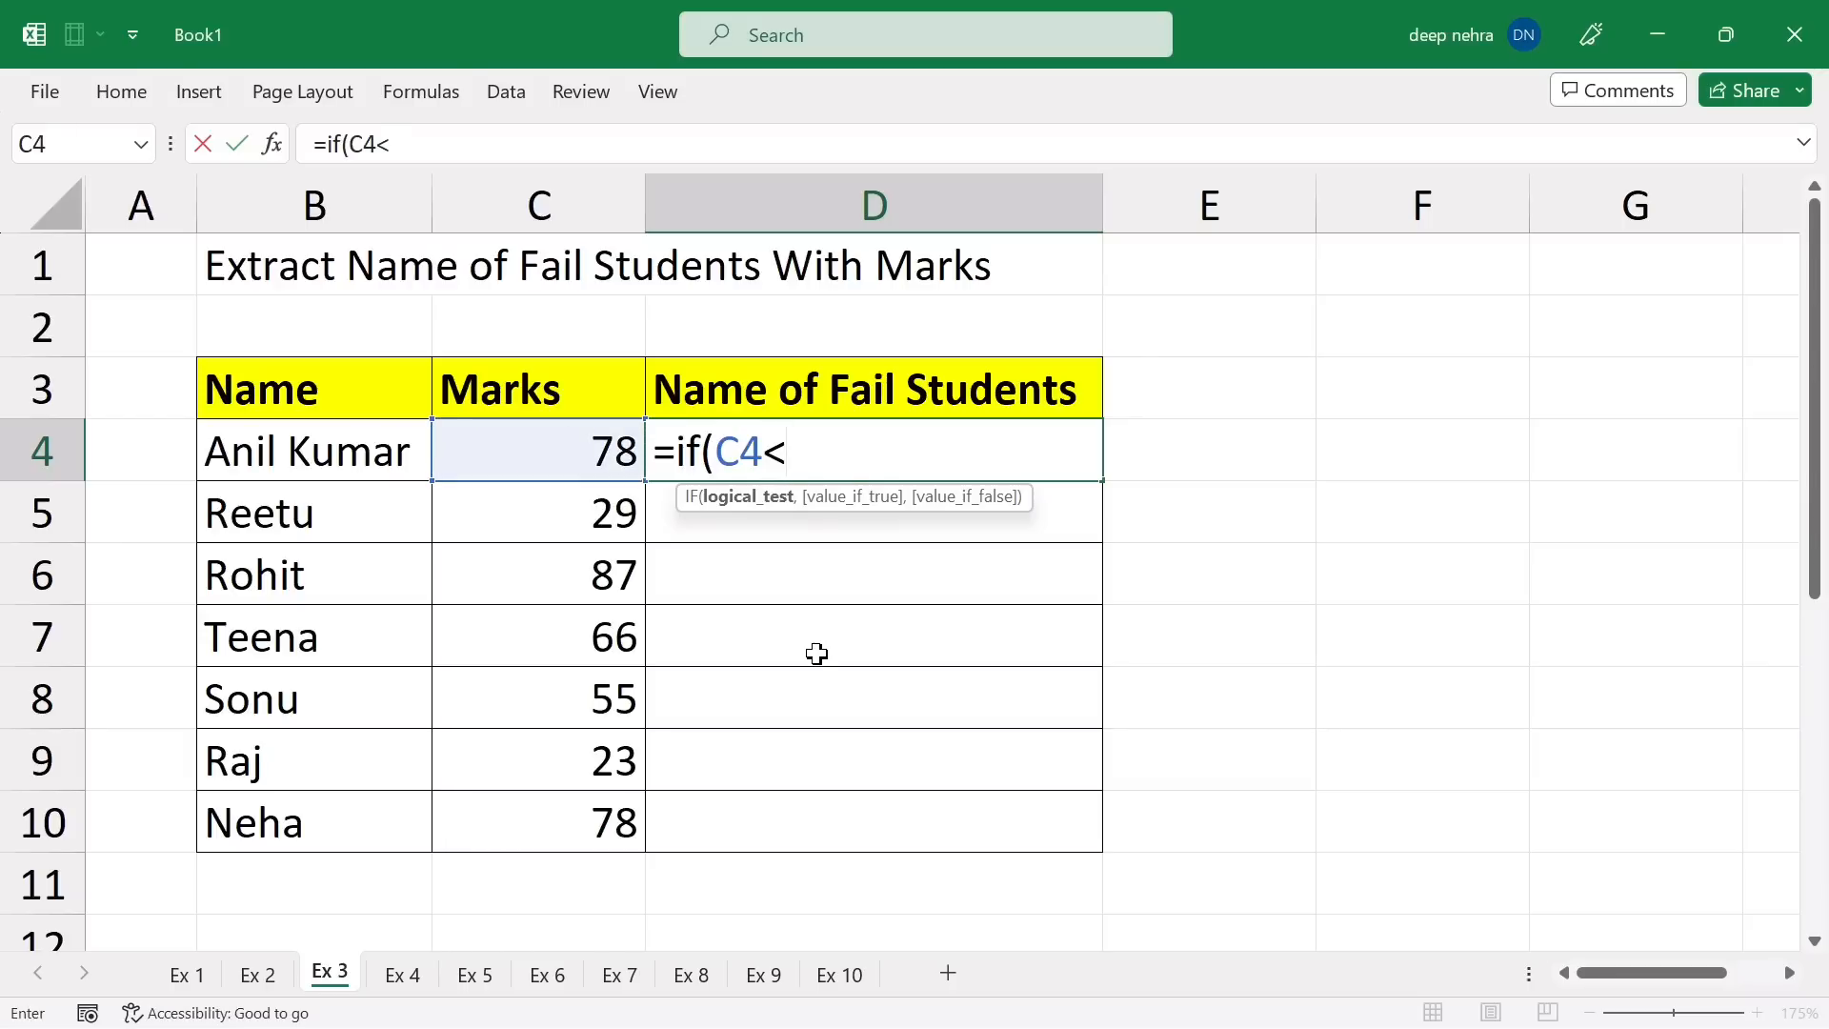
type("40,")
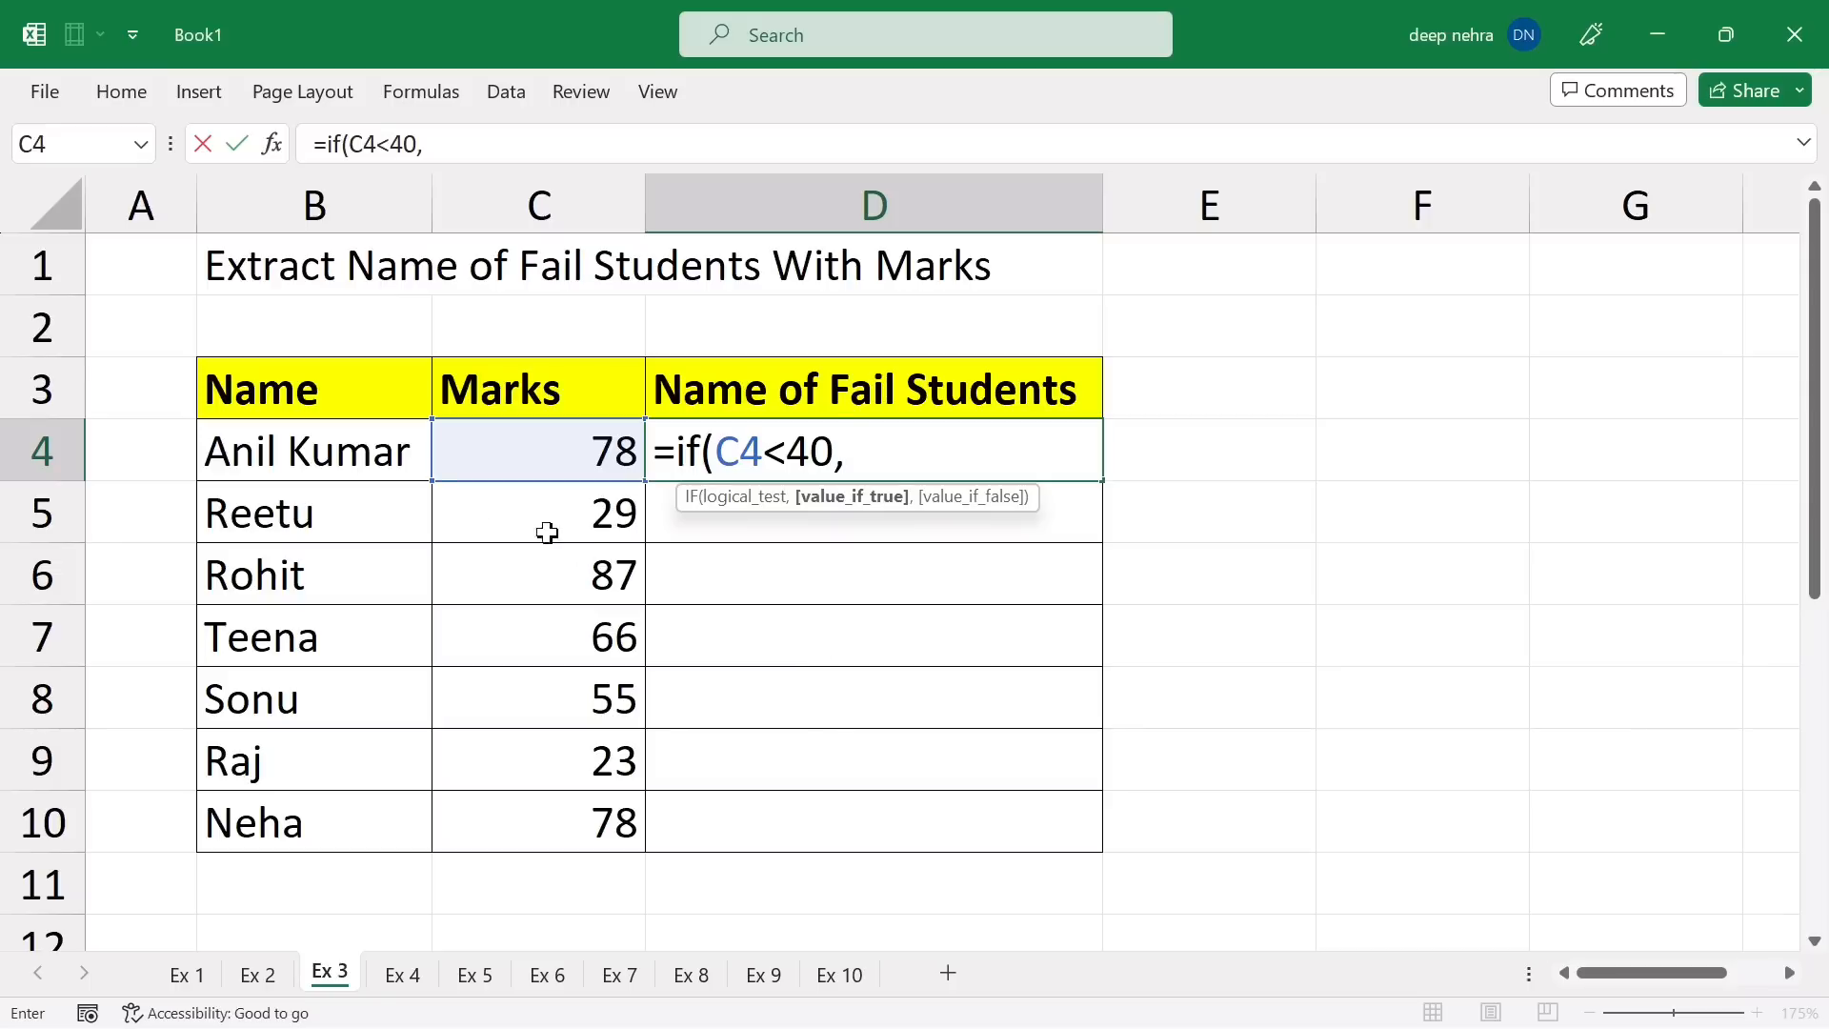
Build the value-if-true as B4&"("&C4, joining the student's name, an opening parenthesis in quotation marks and the mark.
left_click(289, 454)
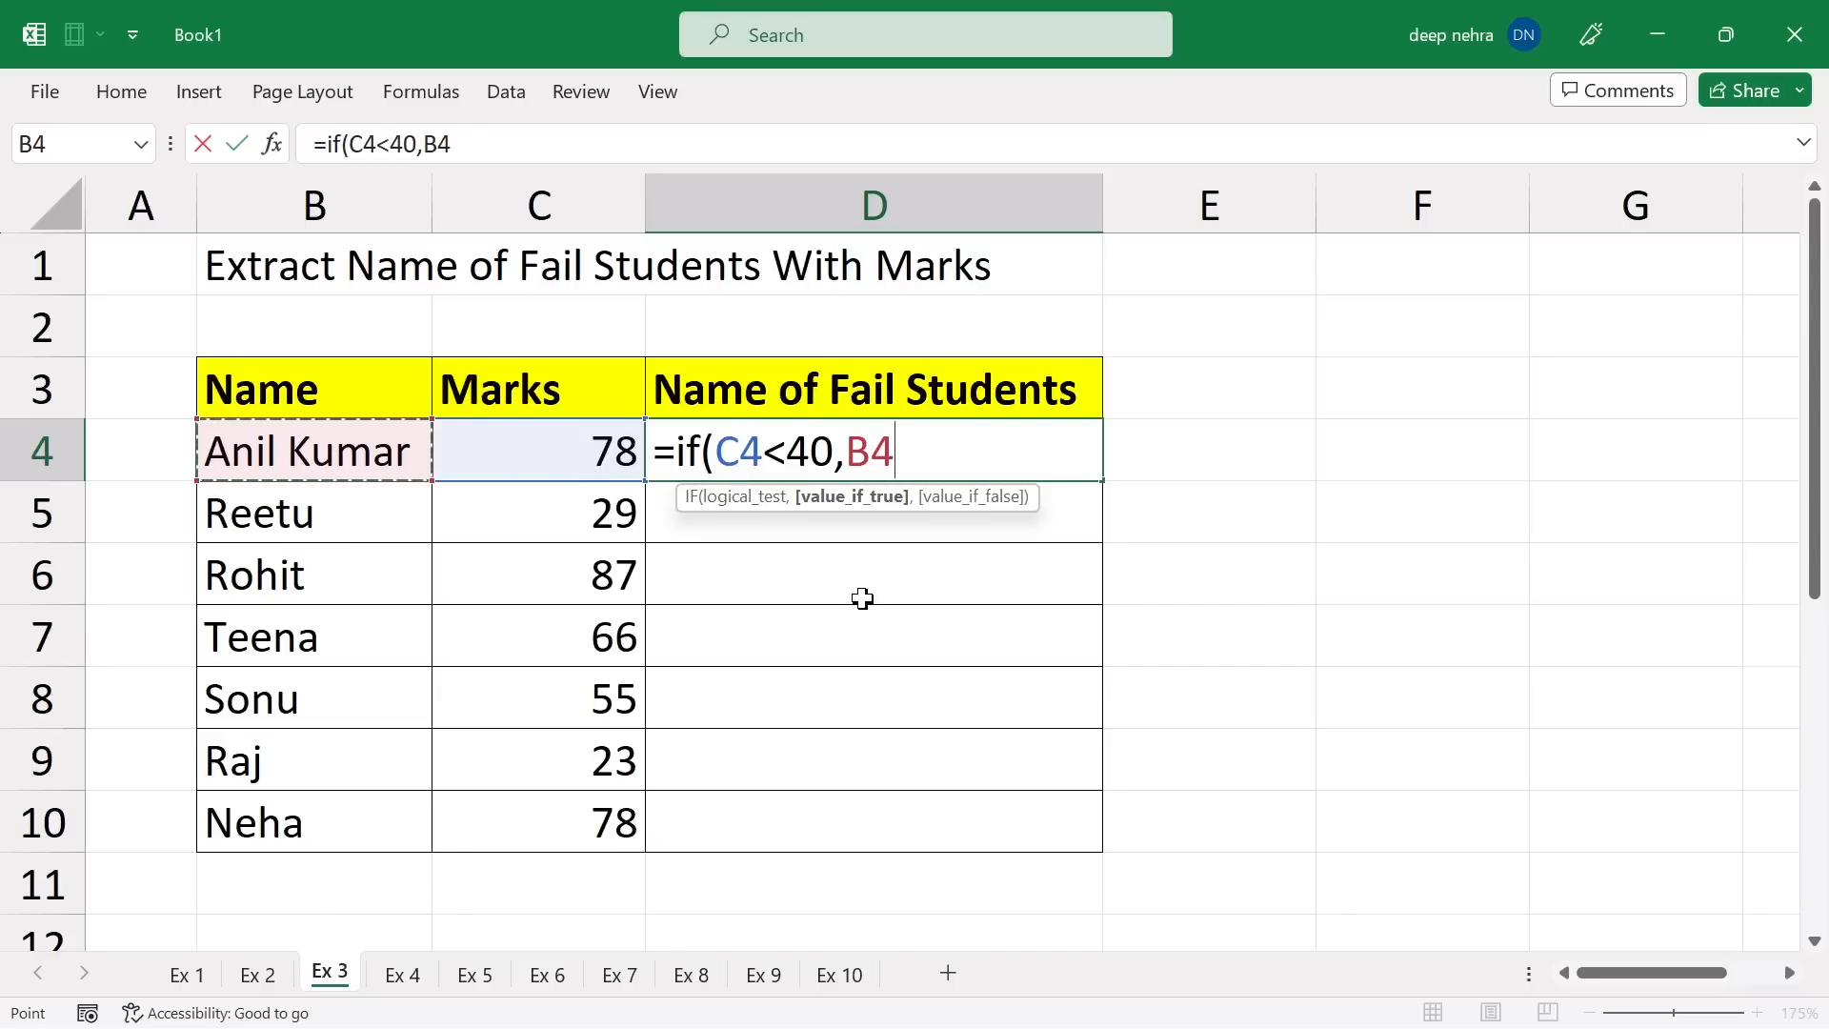
type("&")
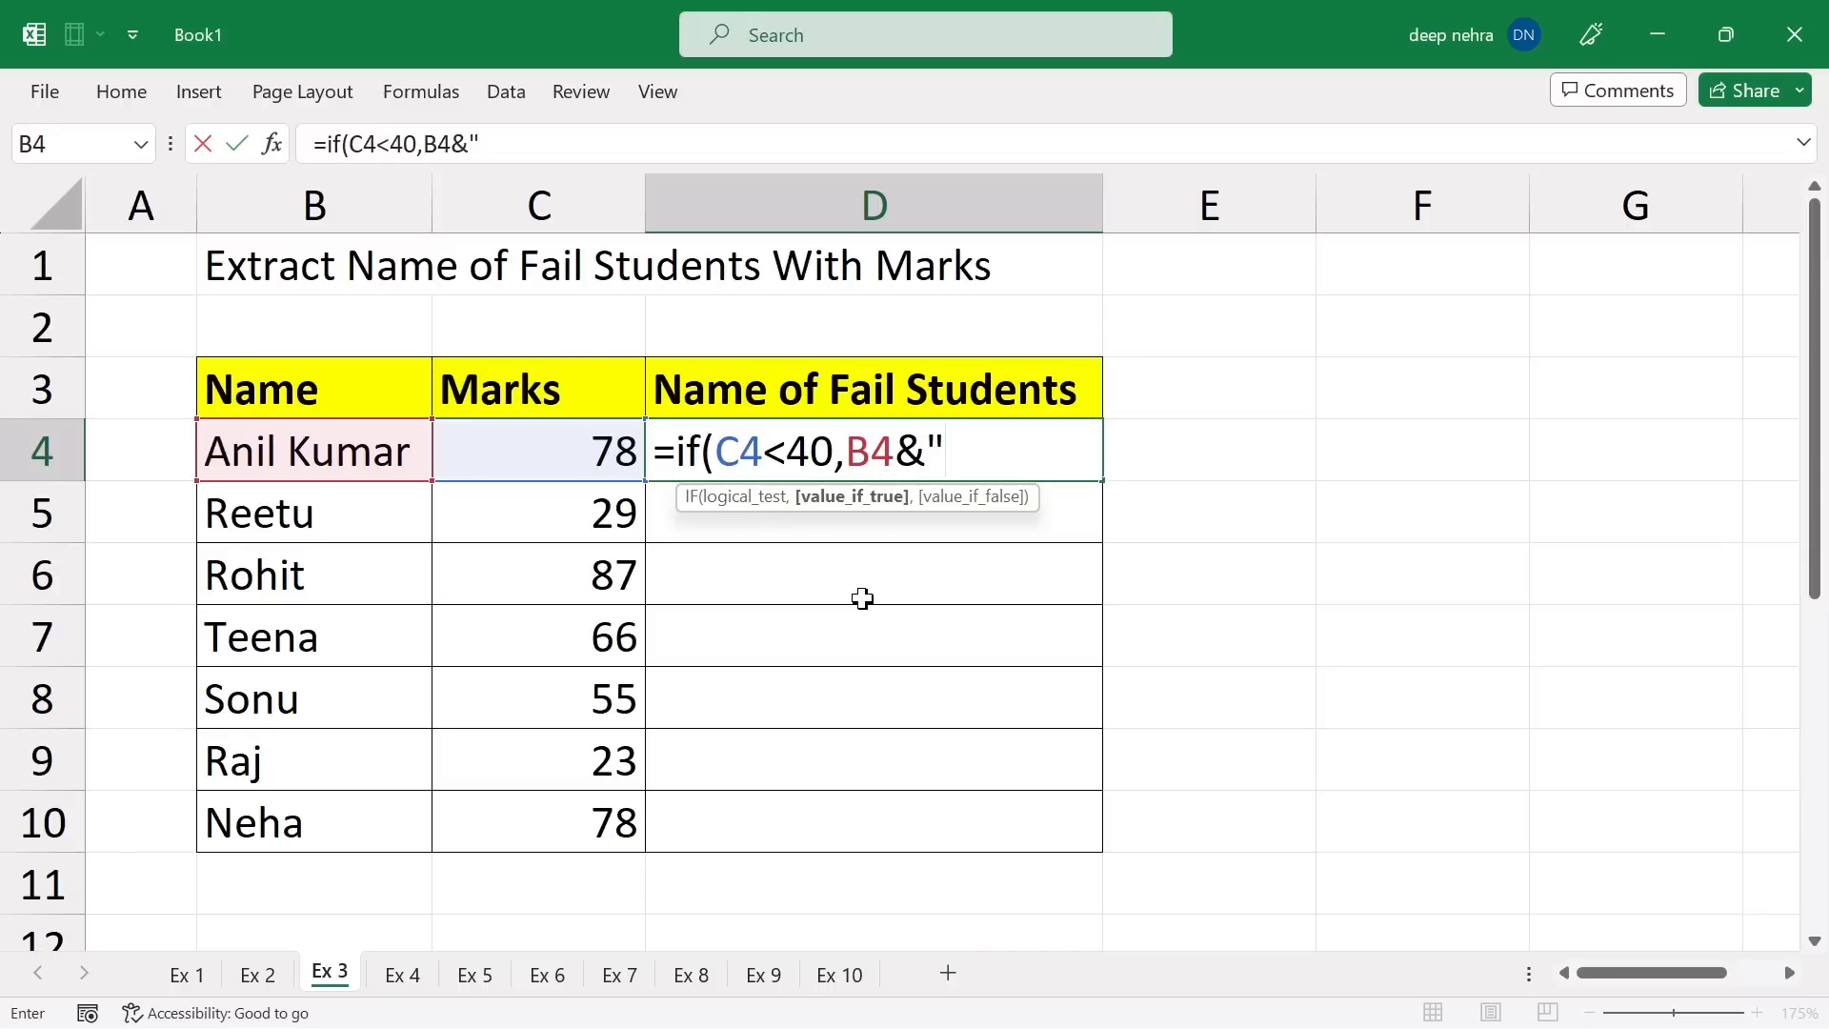
type("\"(&")
left_click(559, 457)
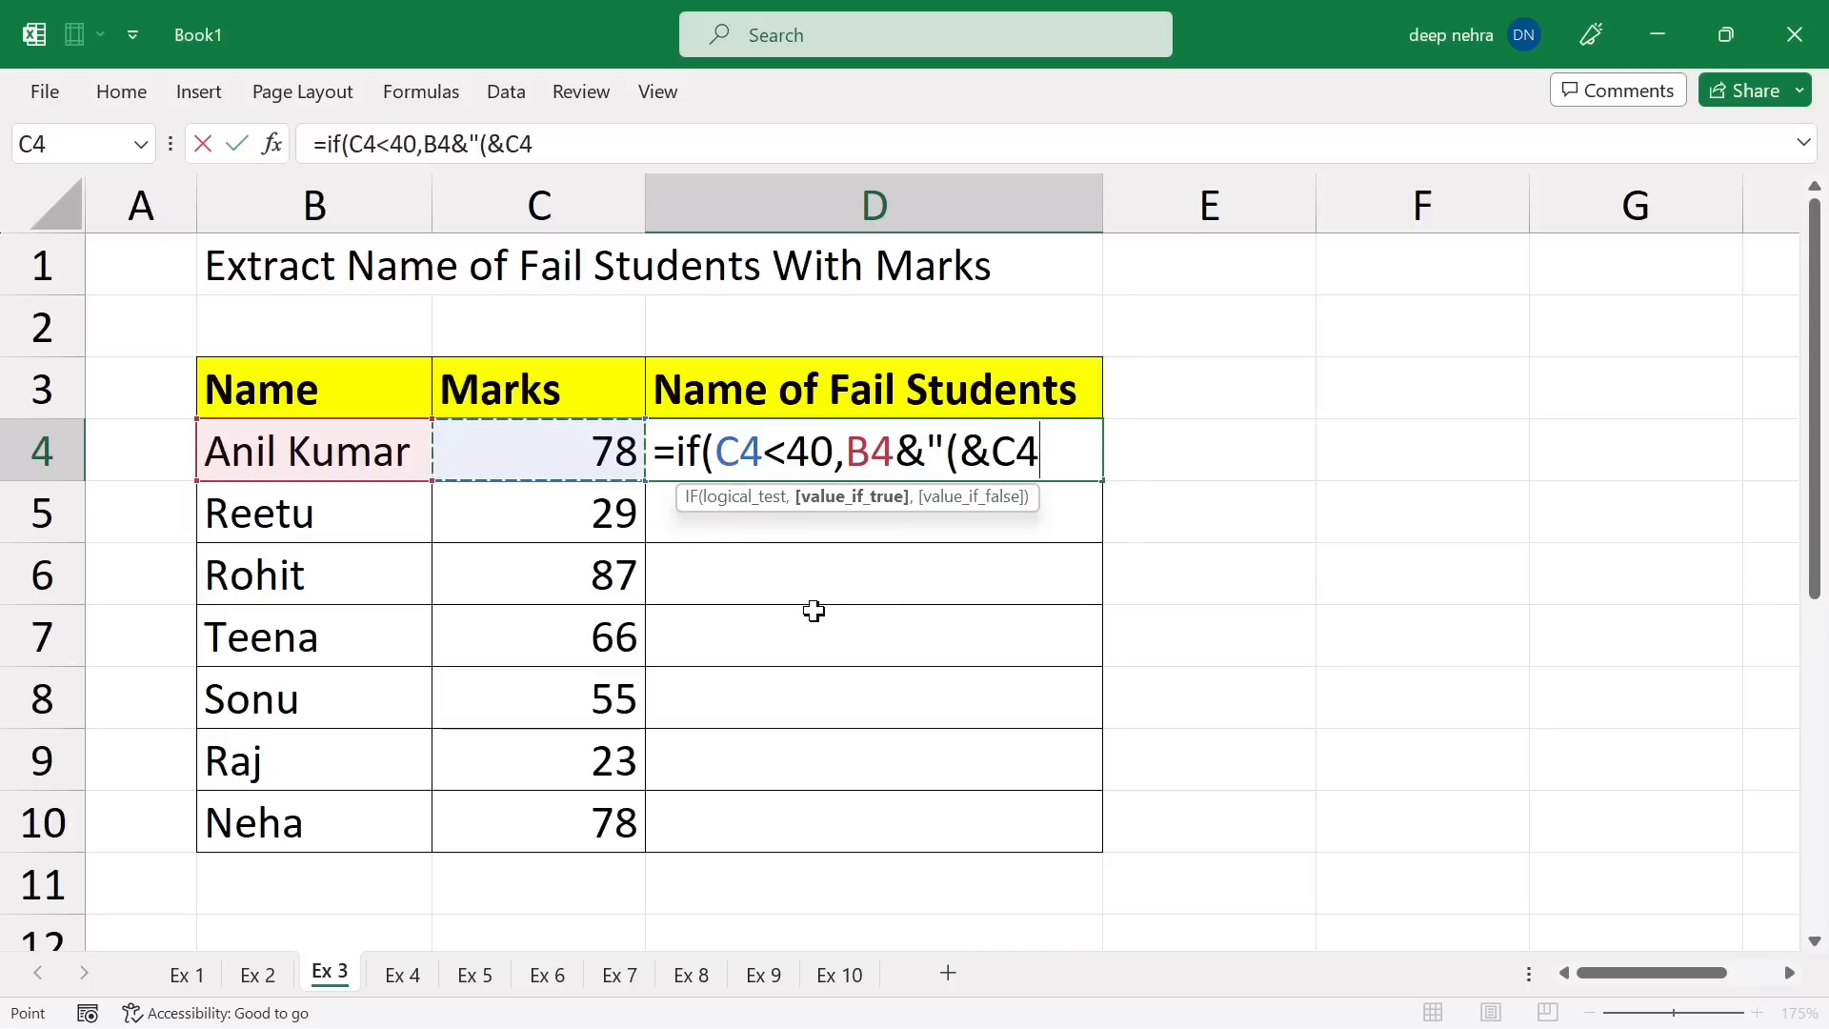
key("F2")
key("Left")
key("Left")
key("Left")
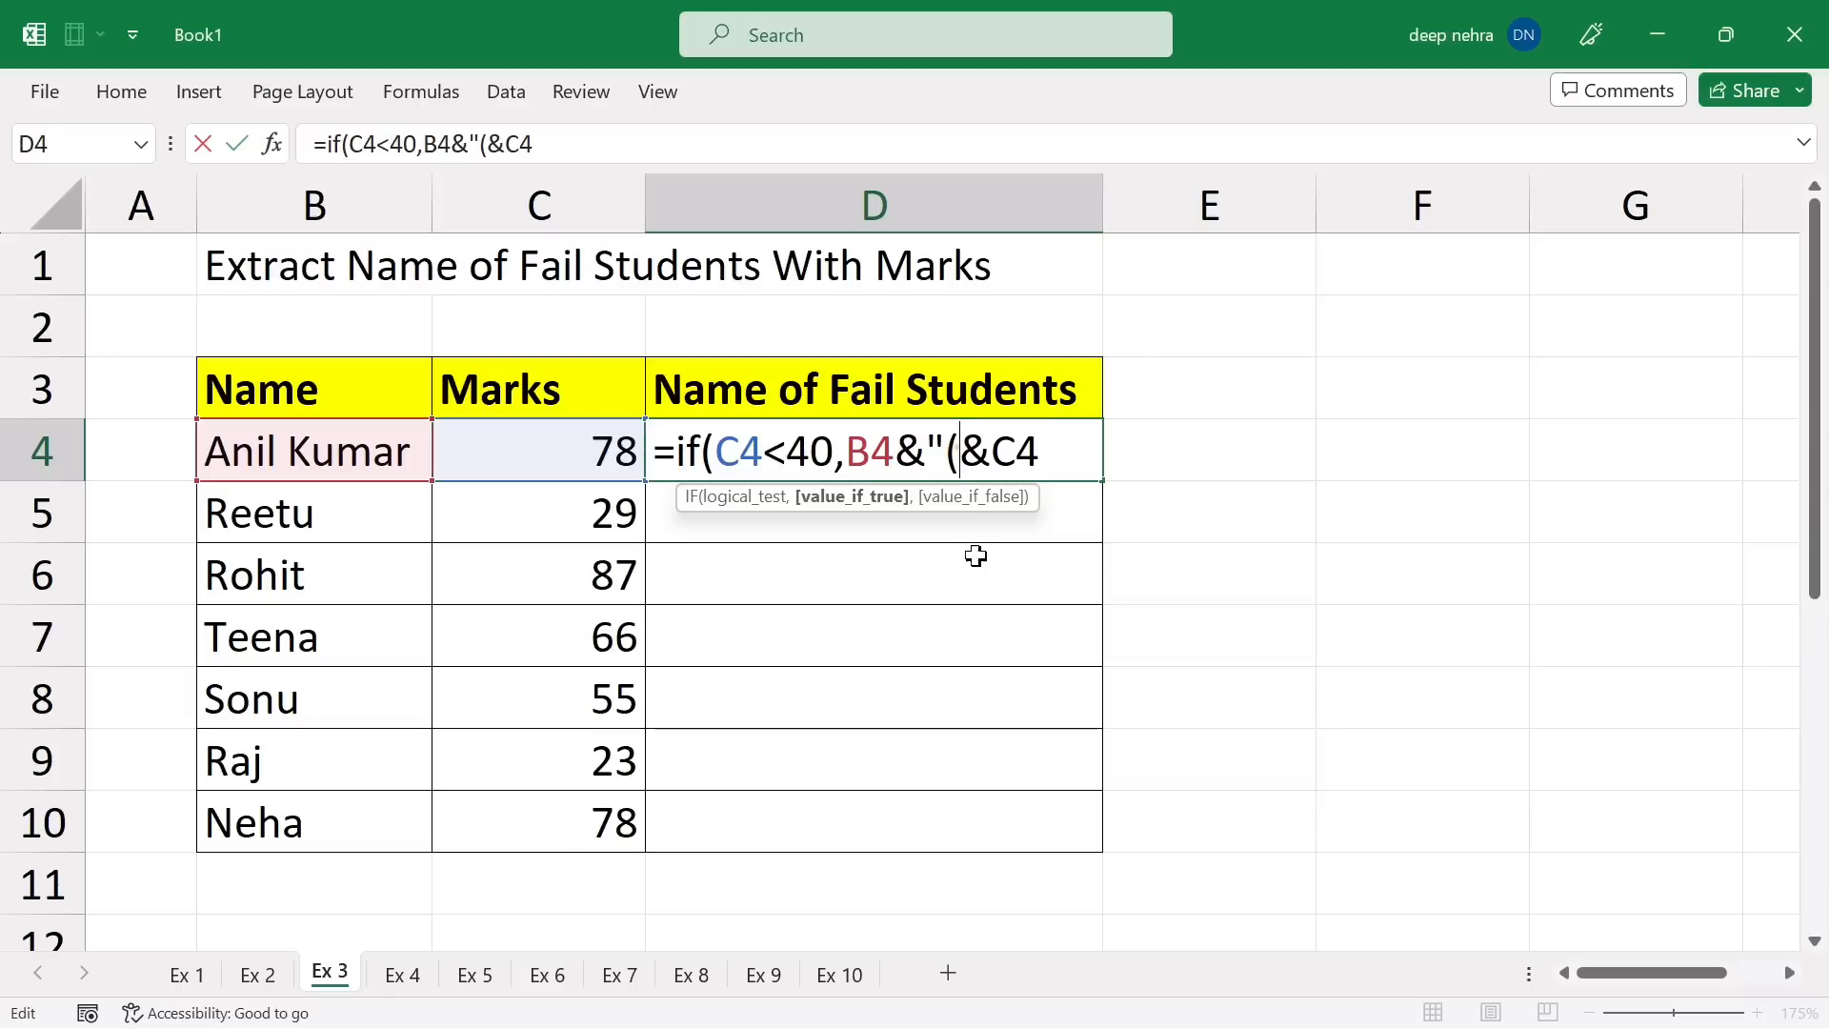
type("\"")
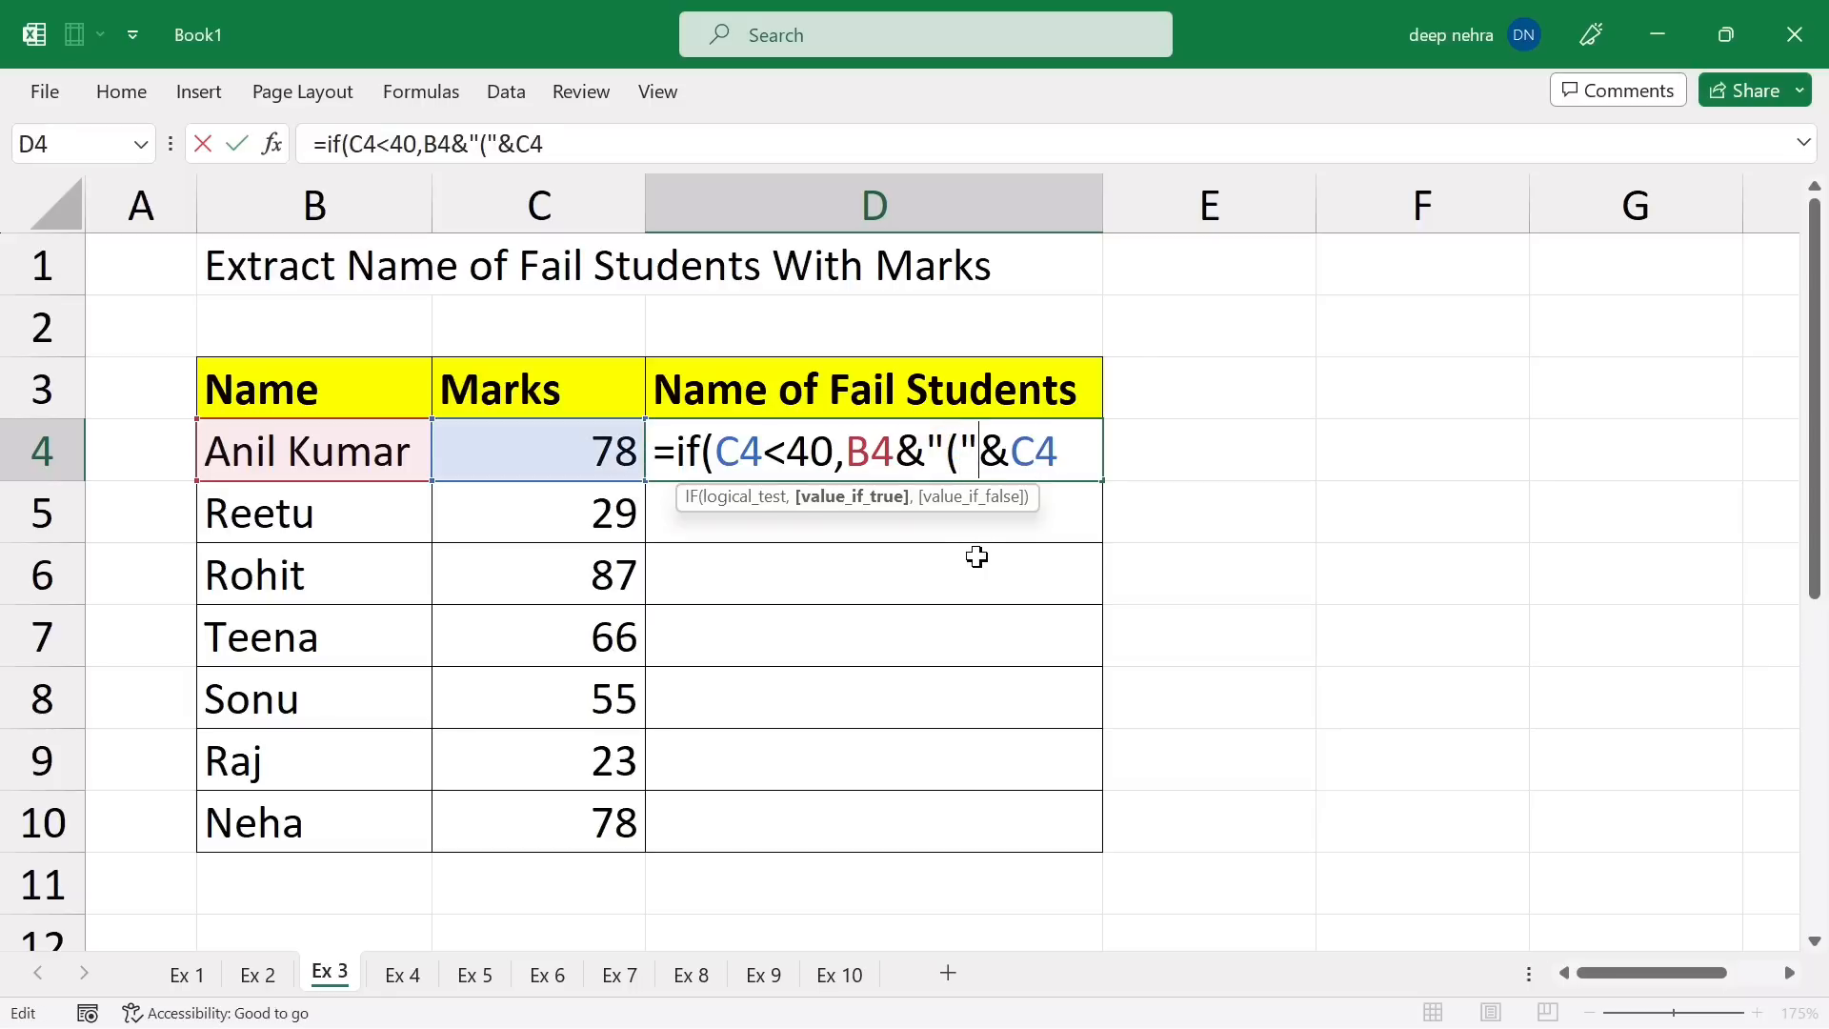
Append &")" to the value-if-true, make the value-if-false blank and complete the D4 formula.
key("End")
type("&")
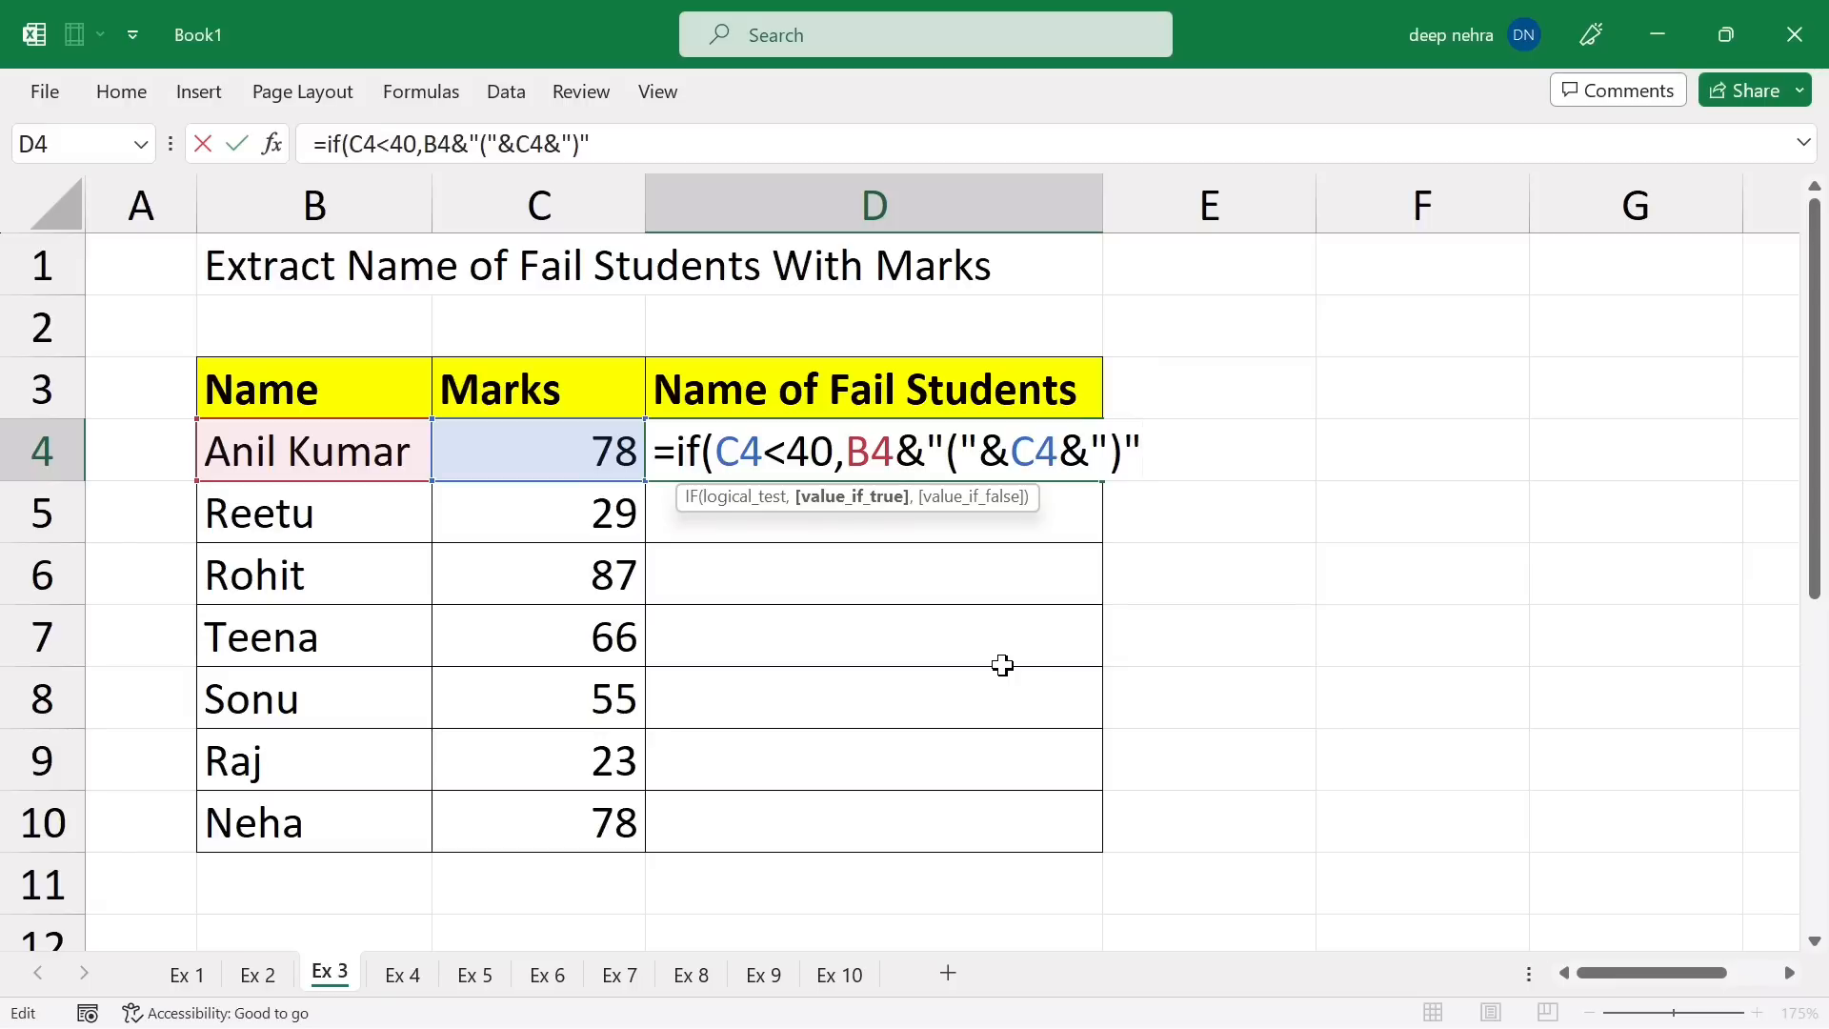
type(",")
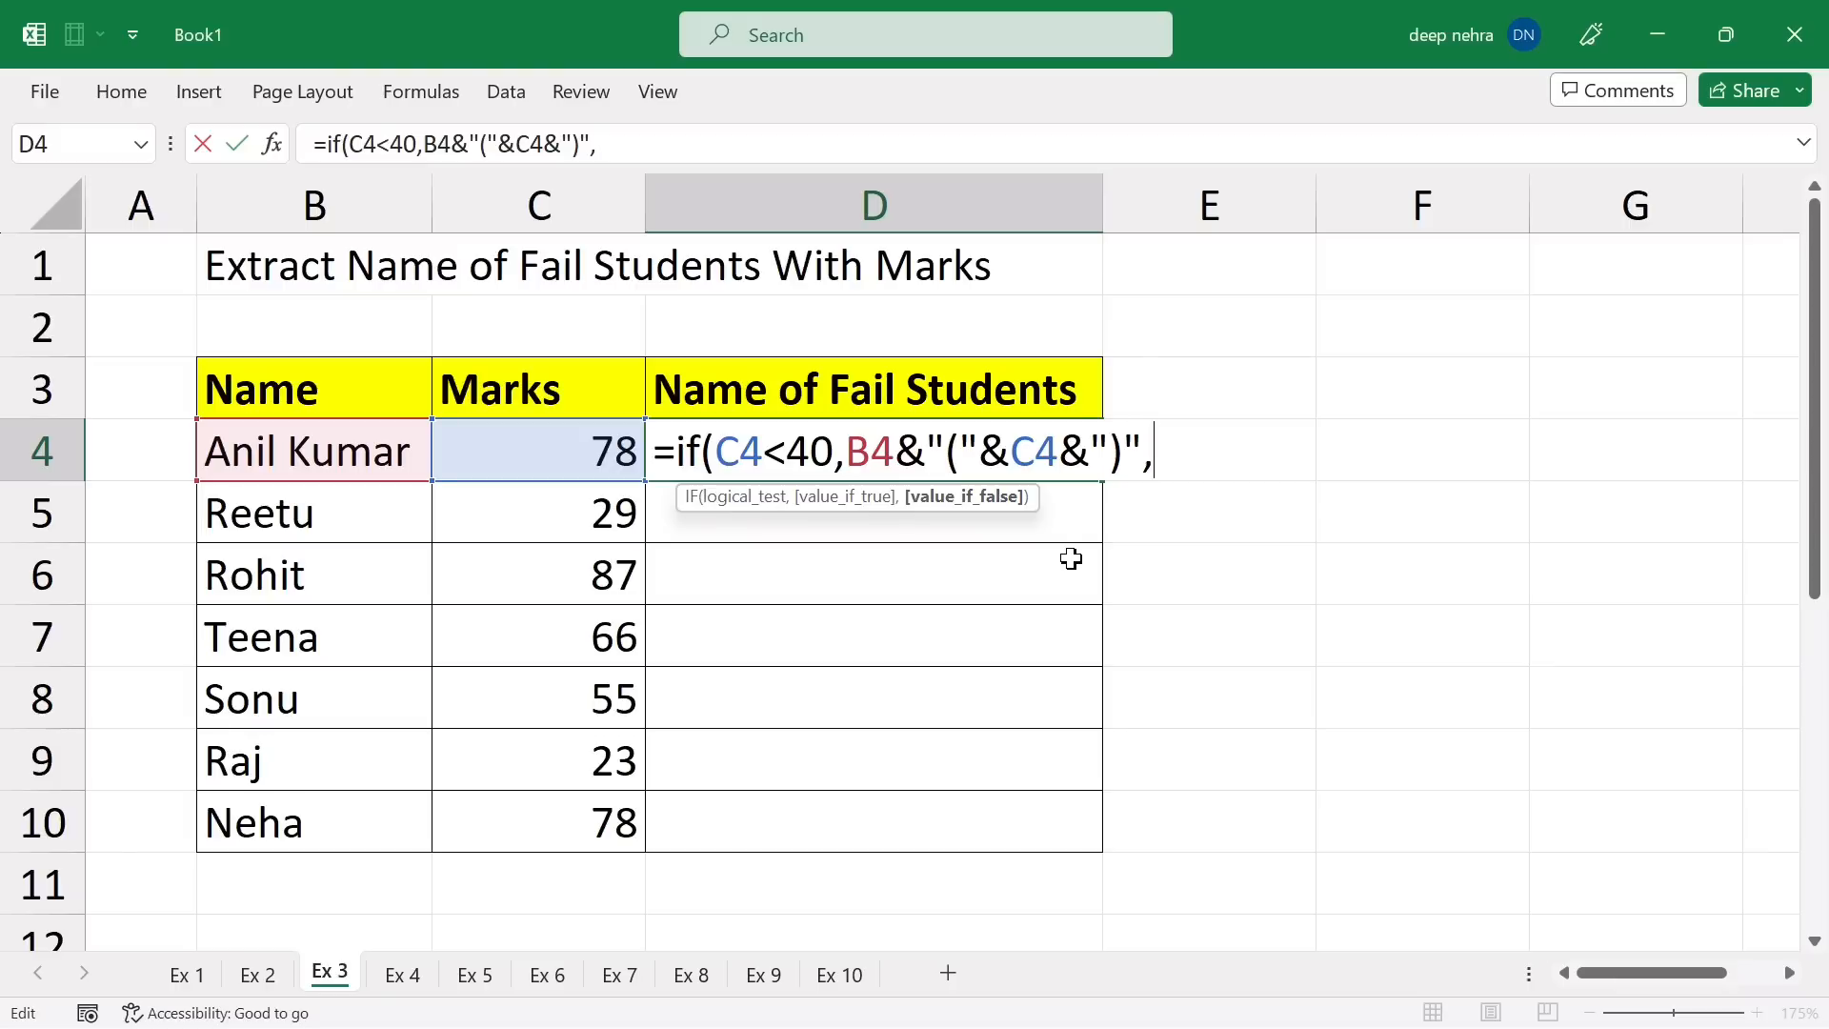
key("Return")
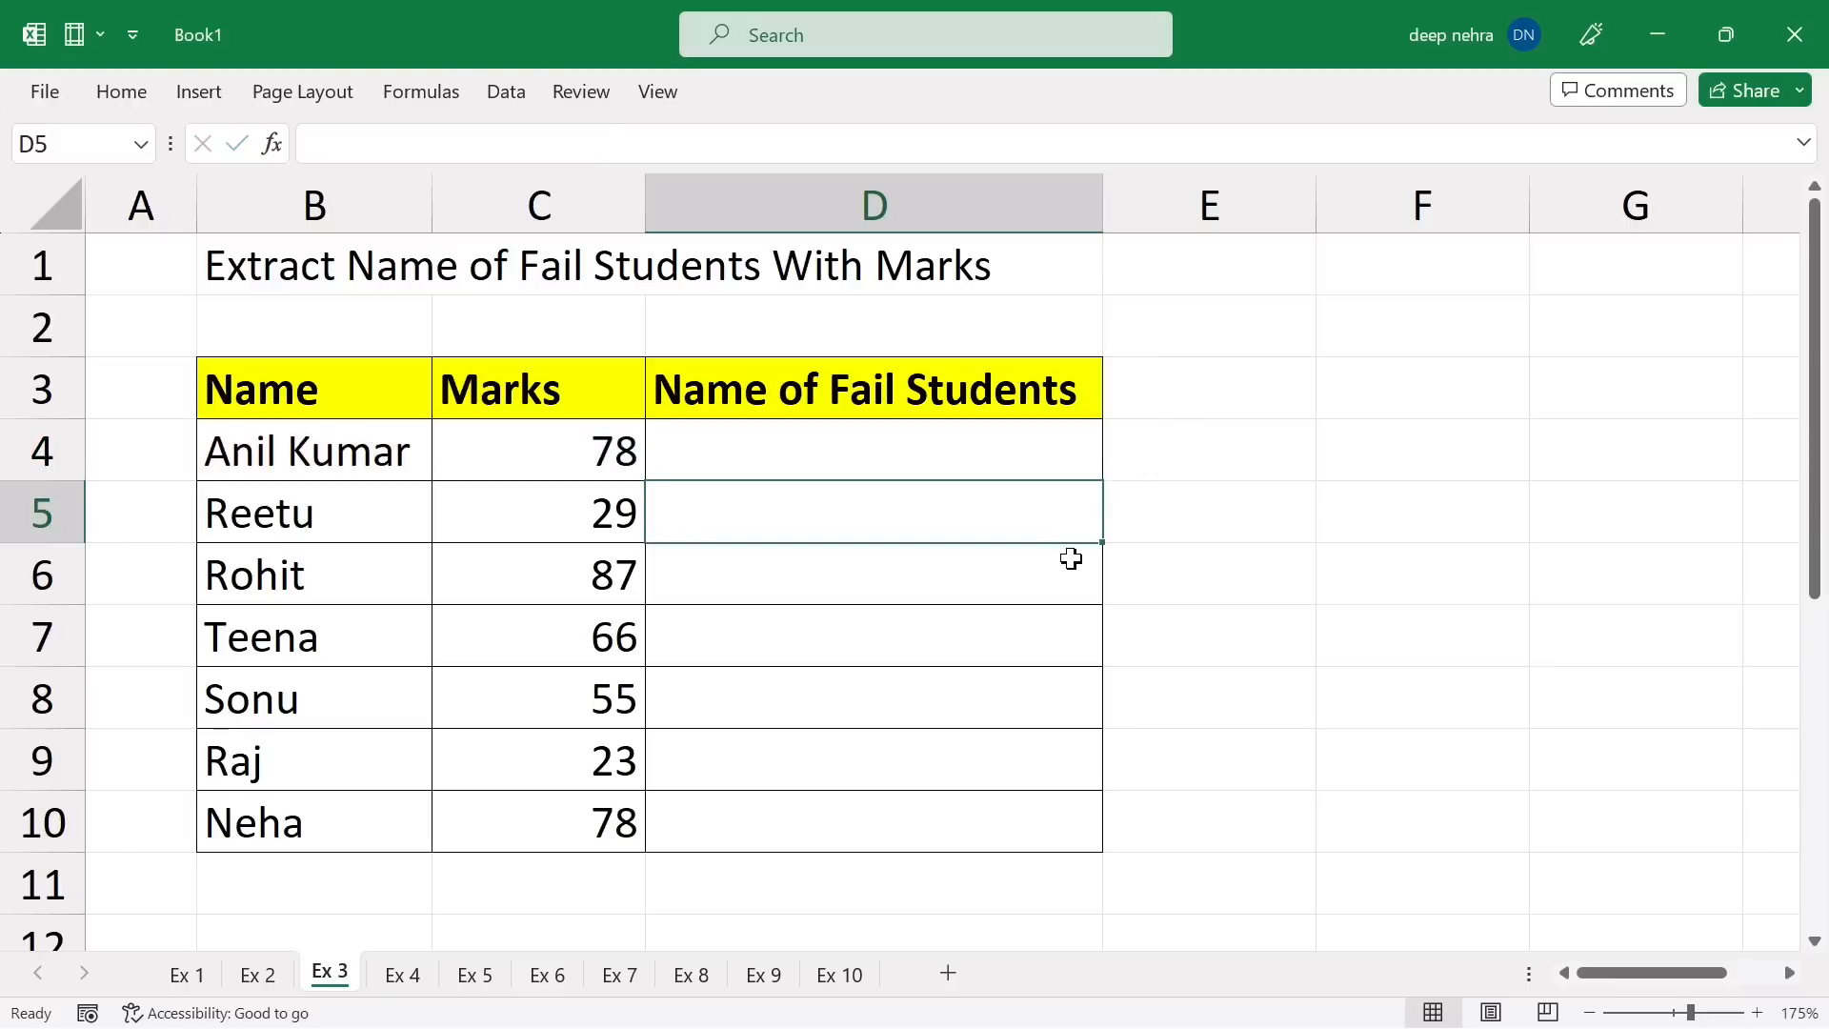
Fill D4's failed-student formula down the Name of Fail Students column through D10 and check the results.
left_click(1074, 450)
left_click_drag(1101, 481, 1092, 825)
left_click(953, 648)
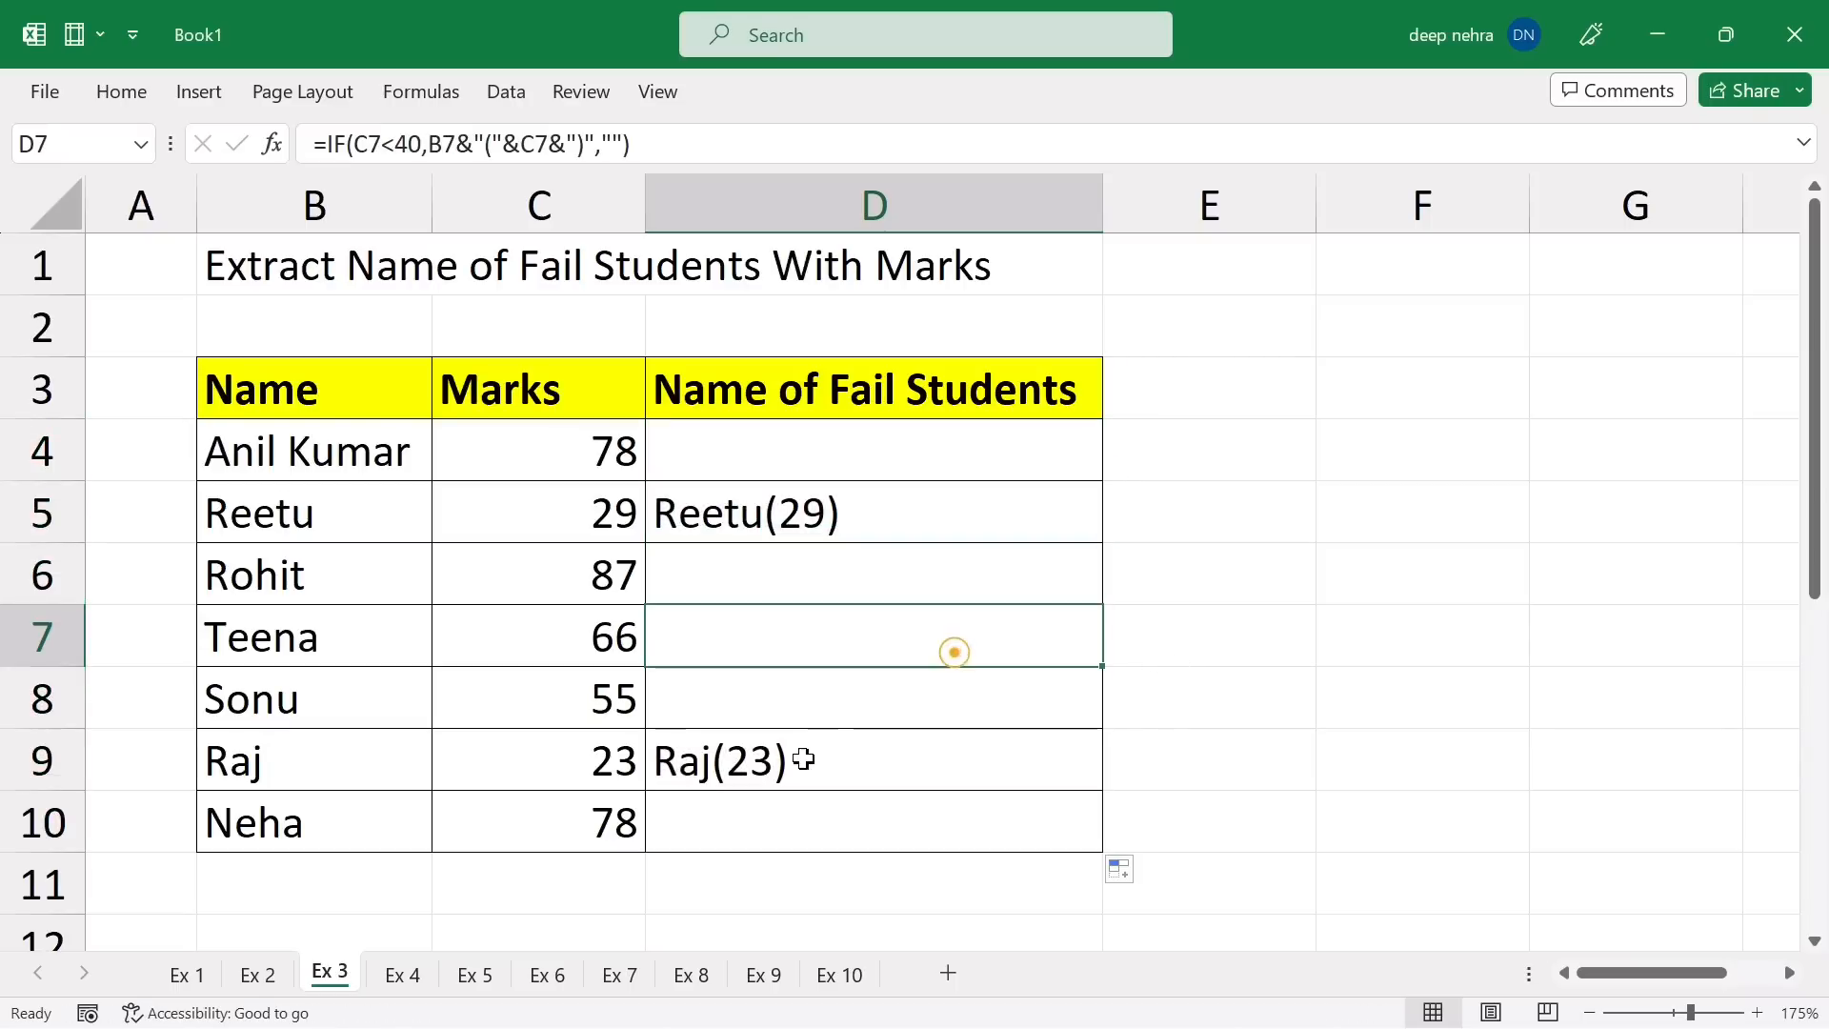
left_click(695, 516)
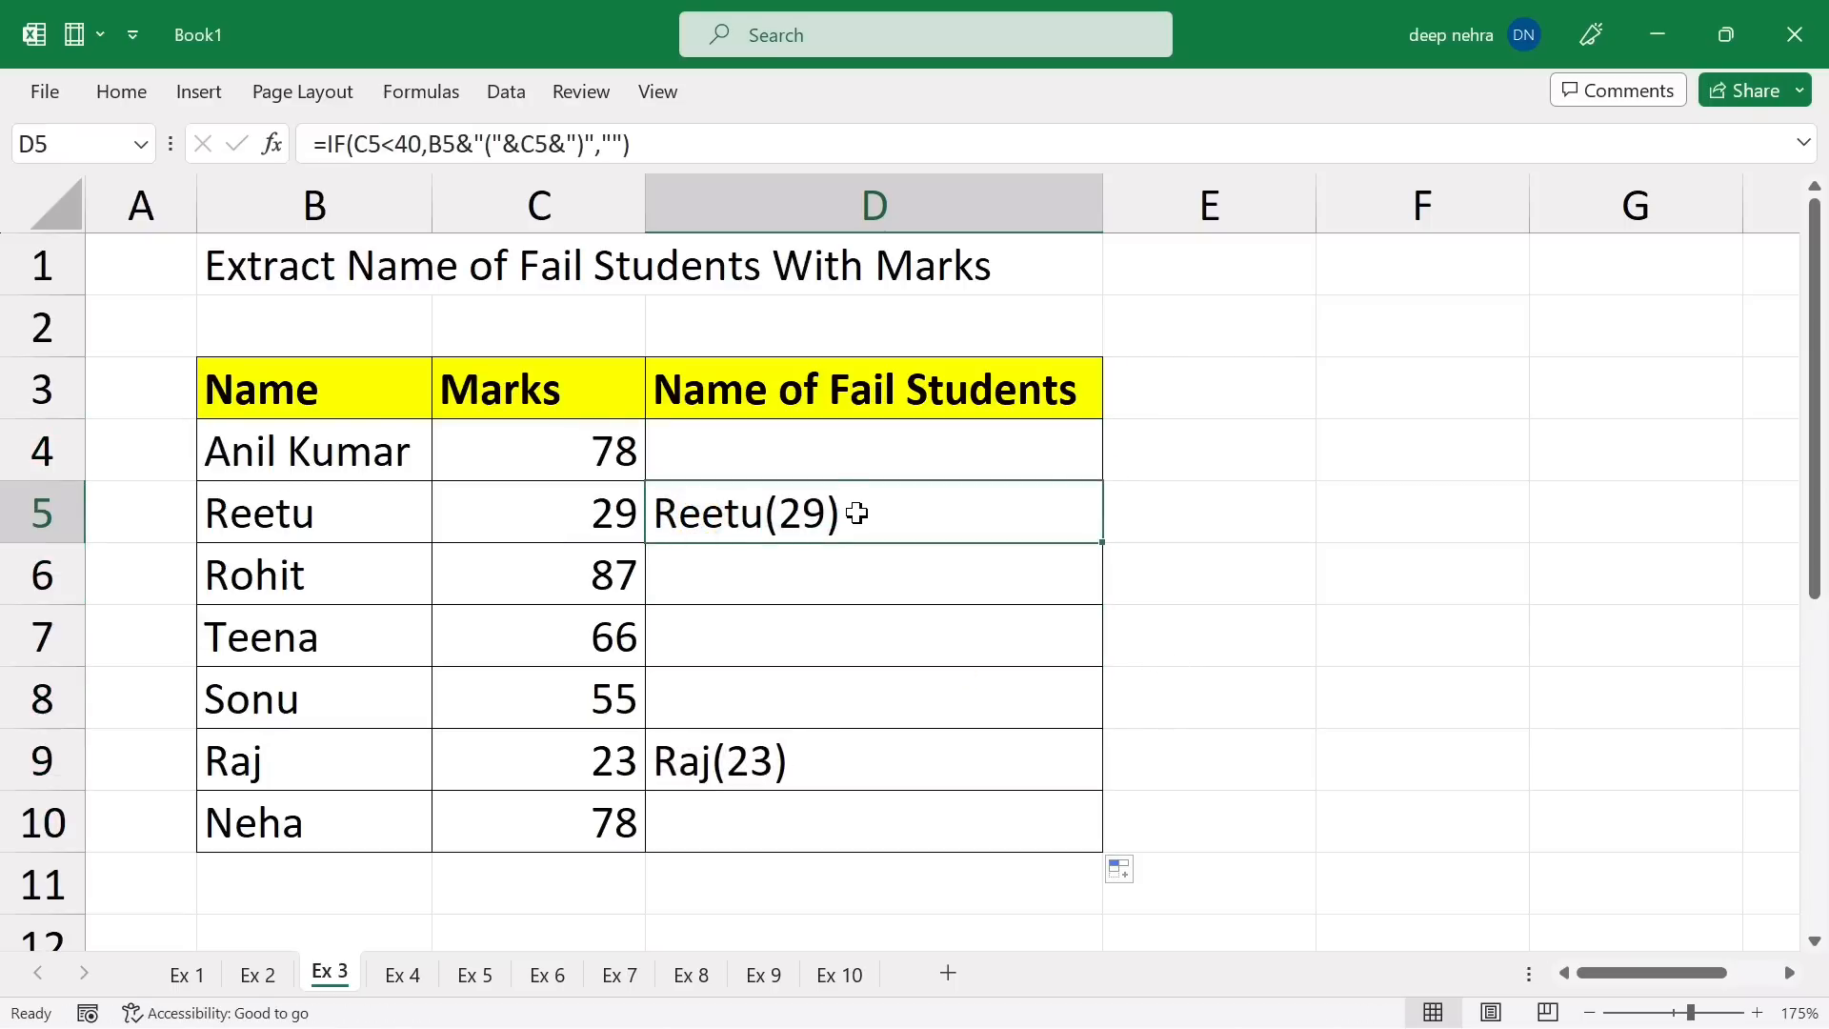
left_click(767, 762)
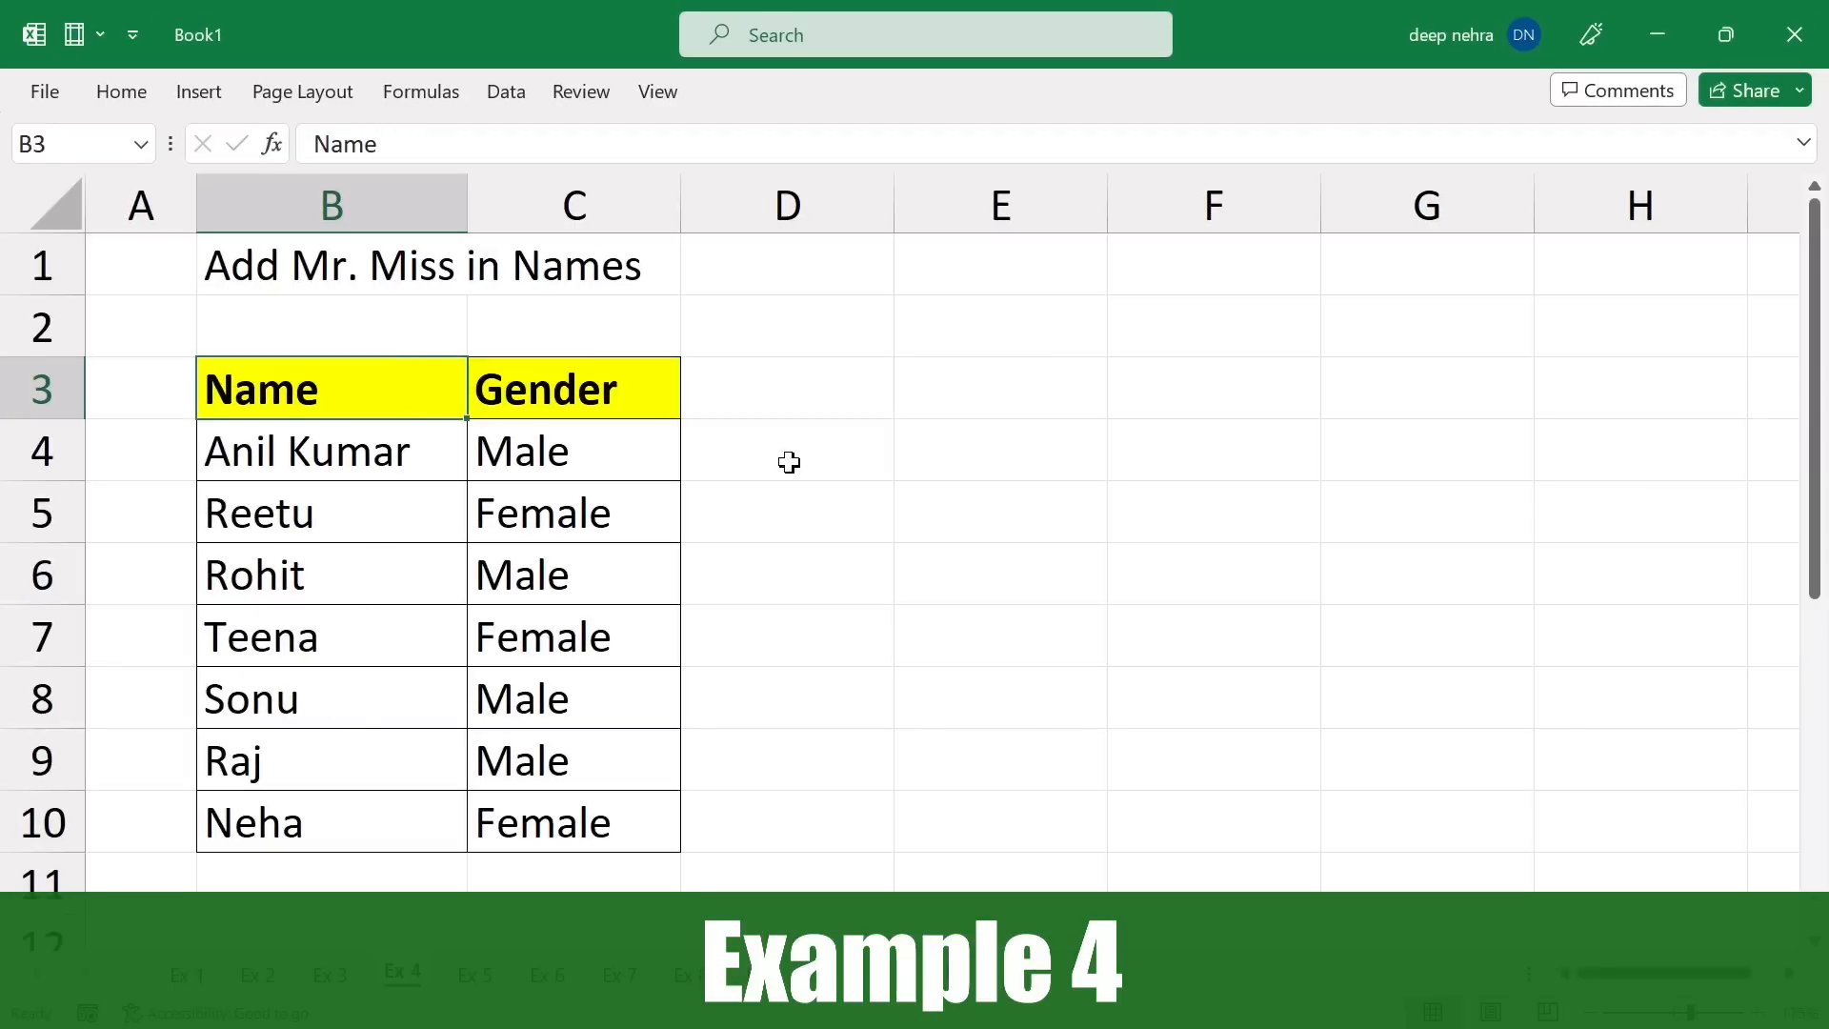
On the Ex 4 sheet, widen column D and begin an IF formula in D4 with the logical test C4="Male".
left_click(817, 449)
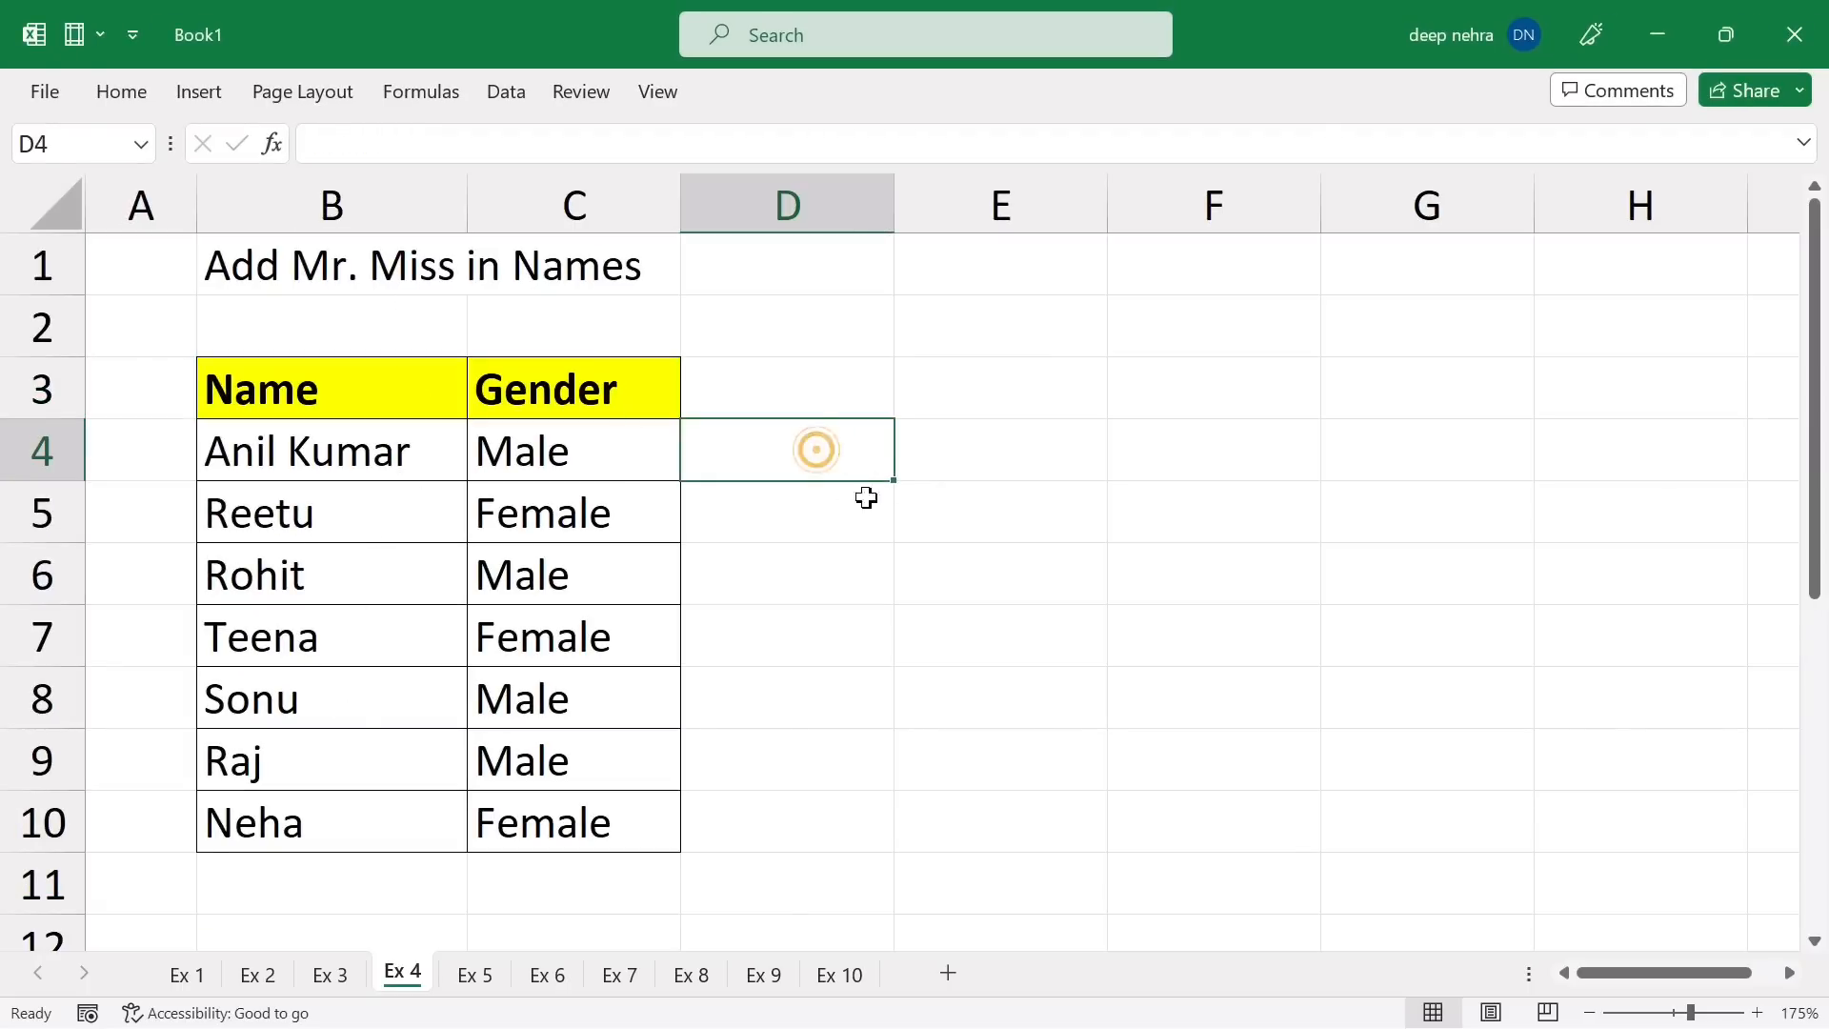
left_click_drag(900, 215, 1057, 266)
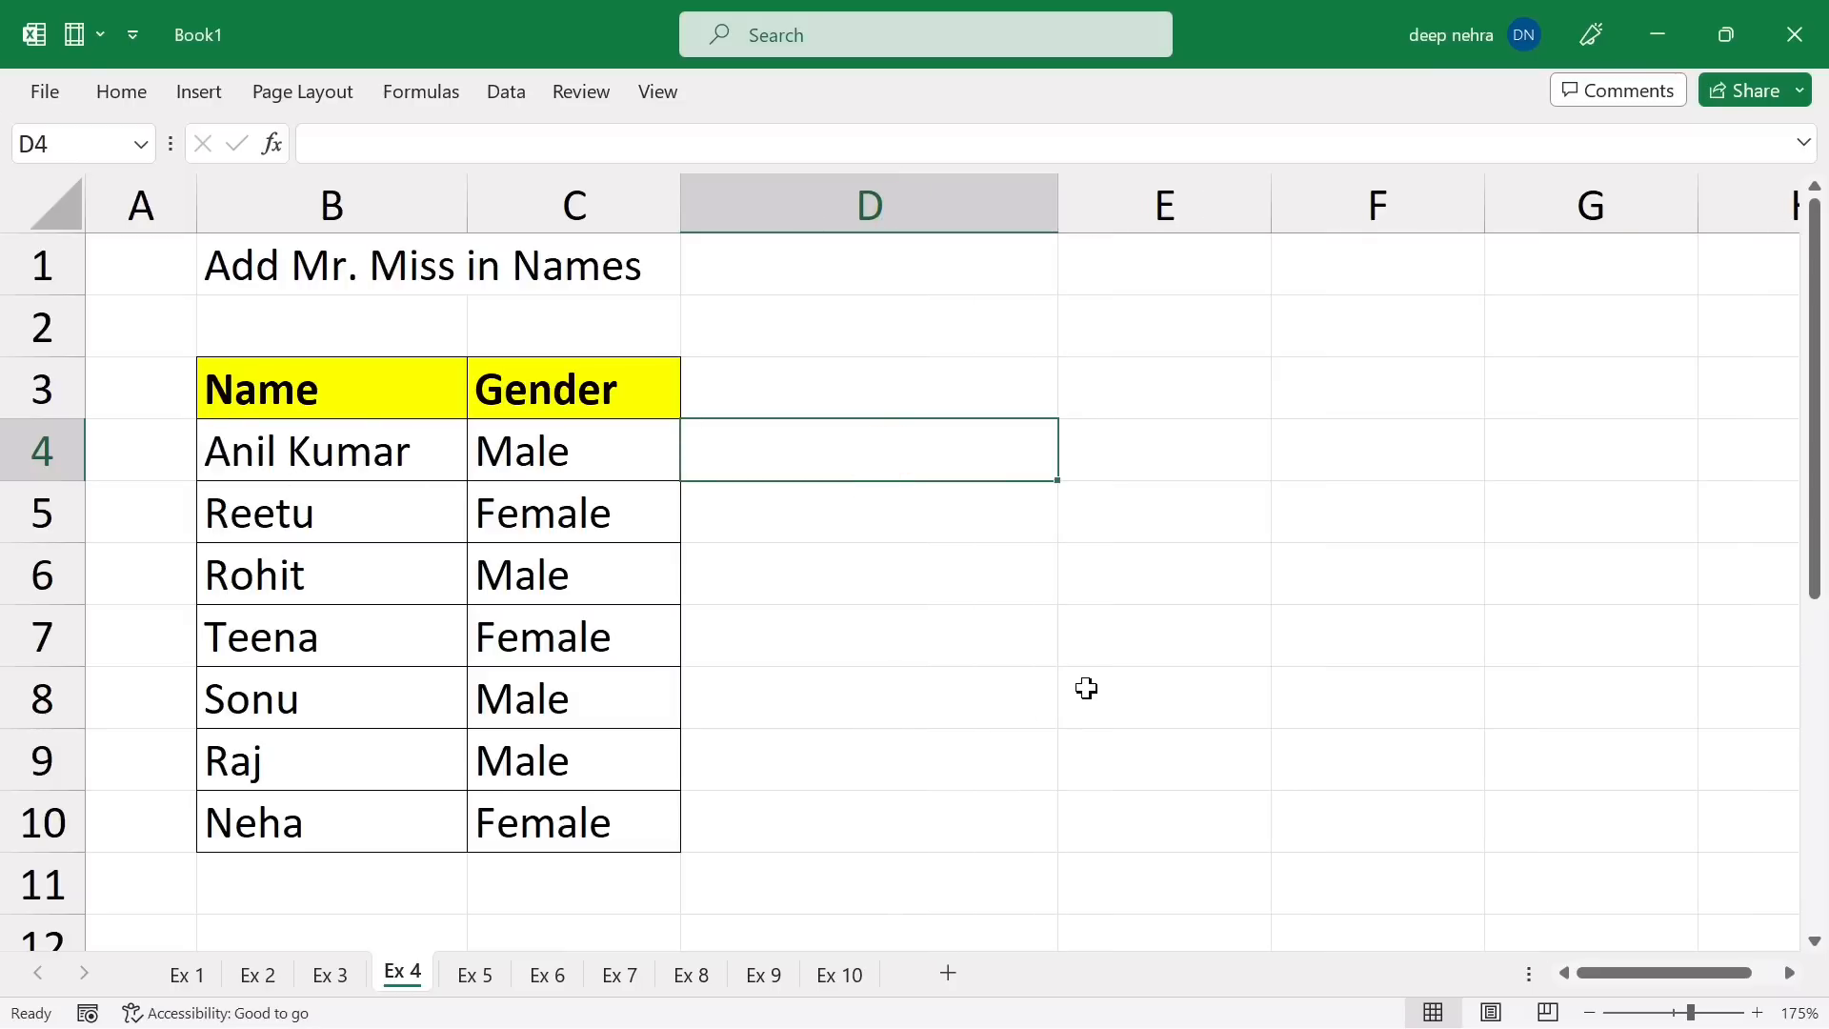
type("=if(")
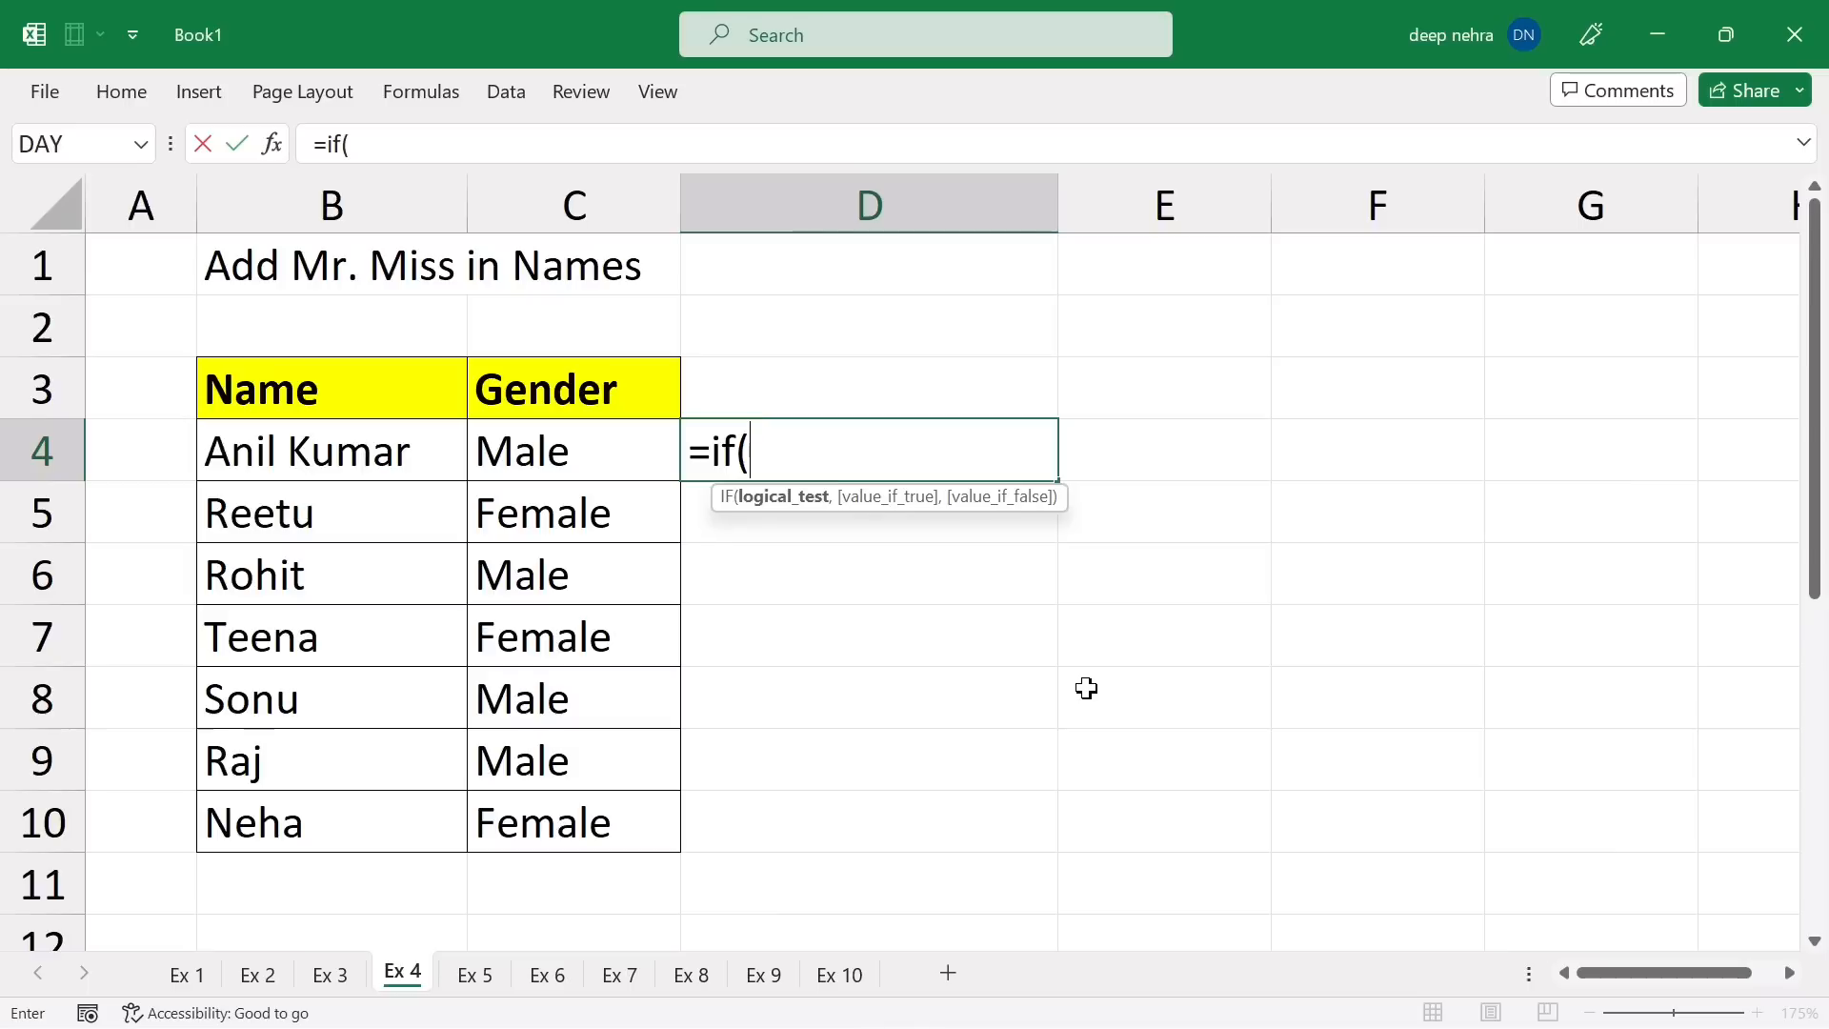
left_click(592, 441)
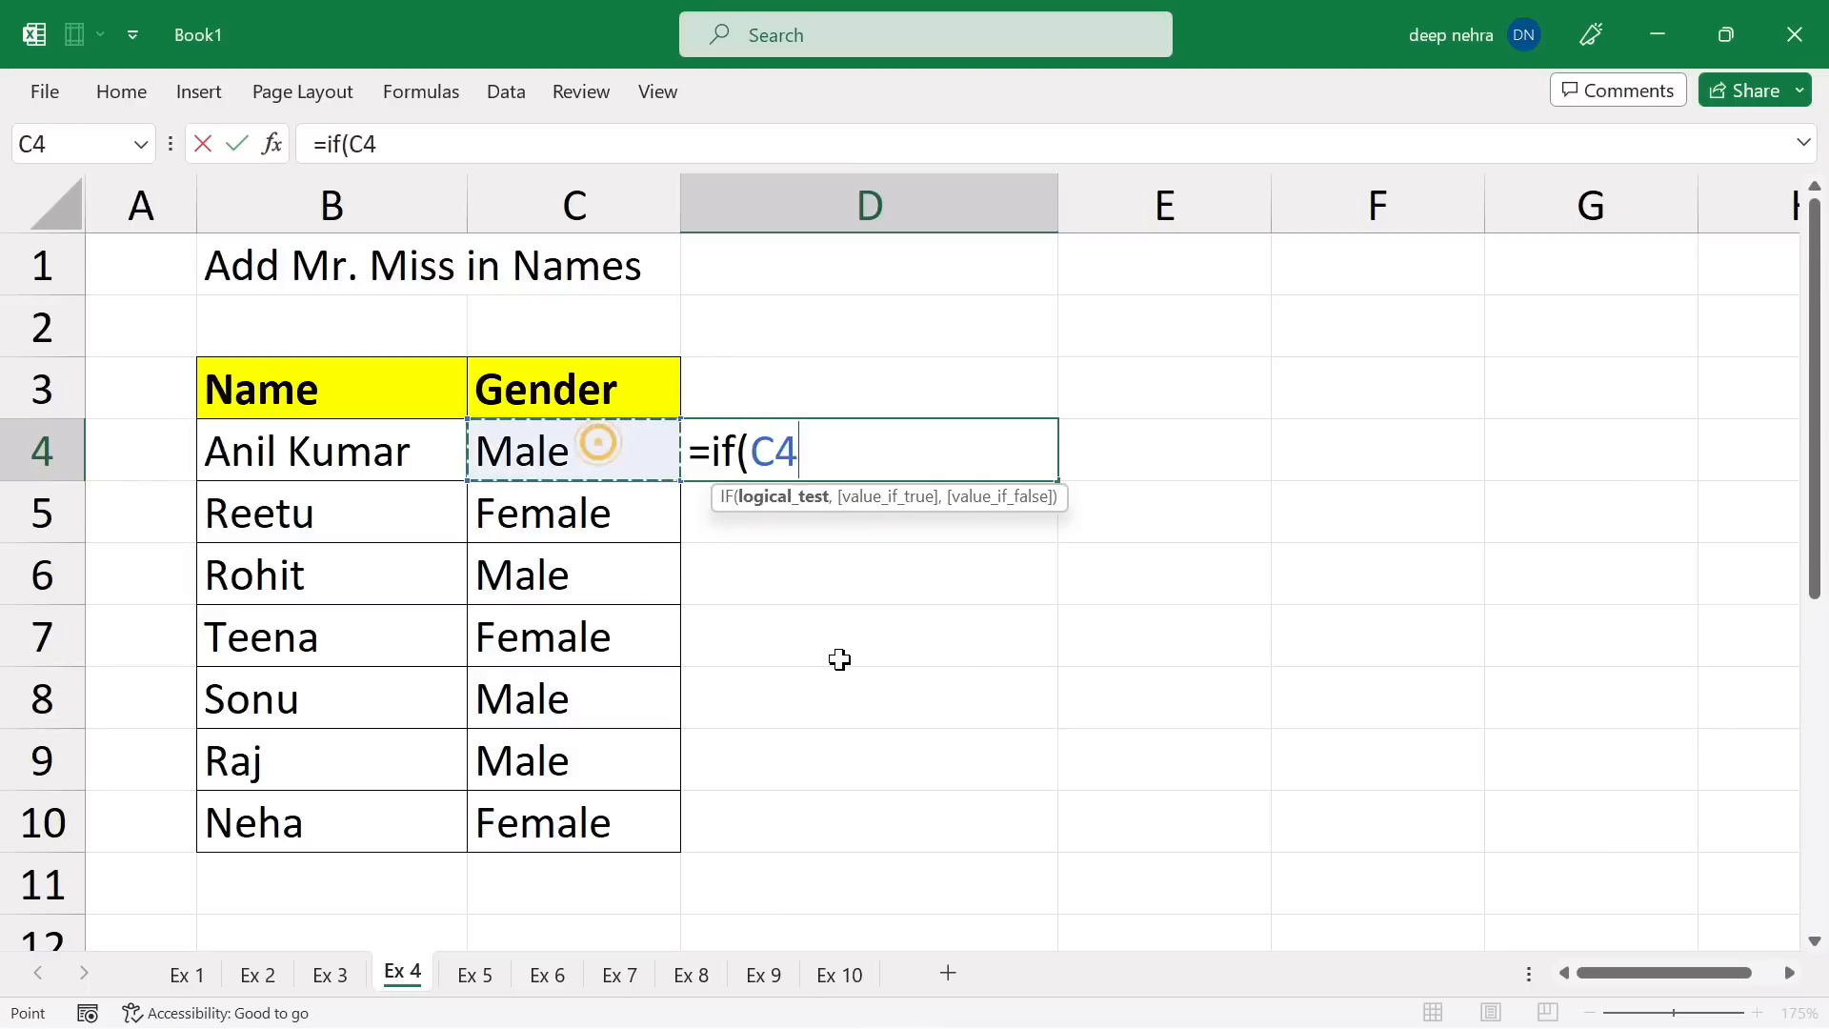
type("=\"")
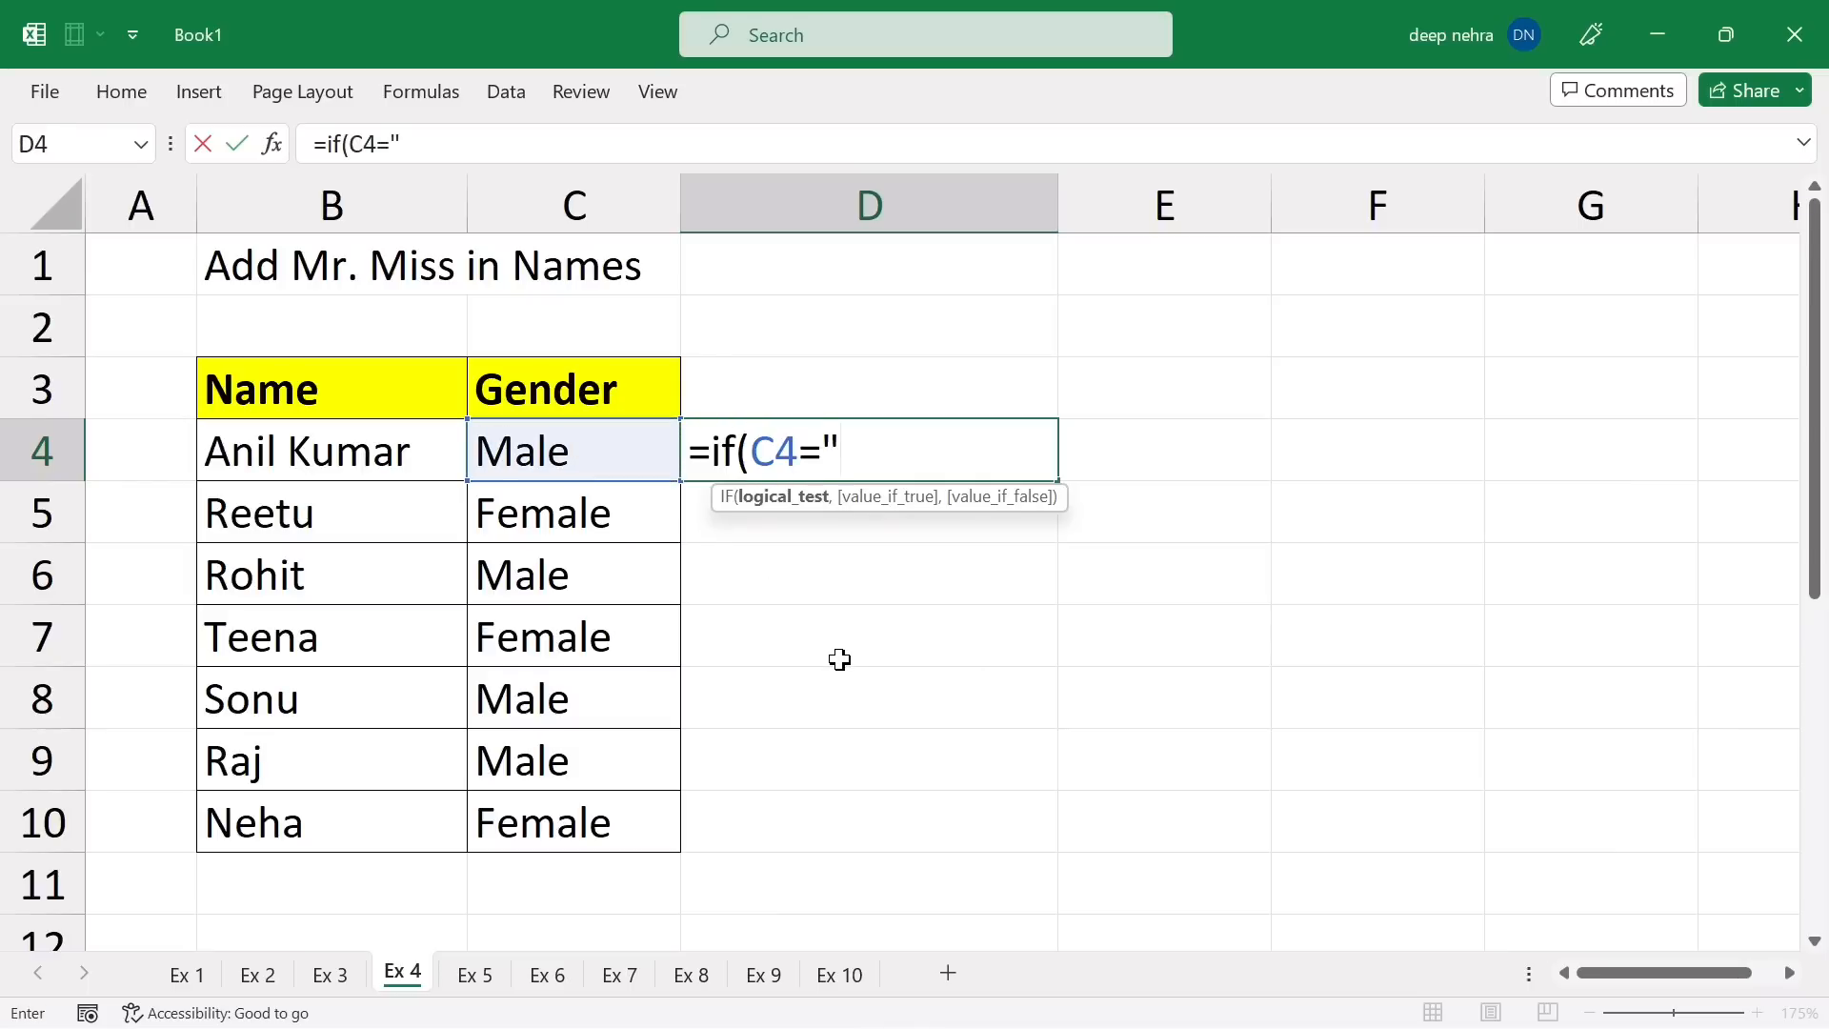
type("Male")
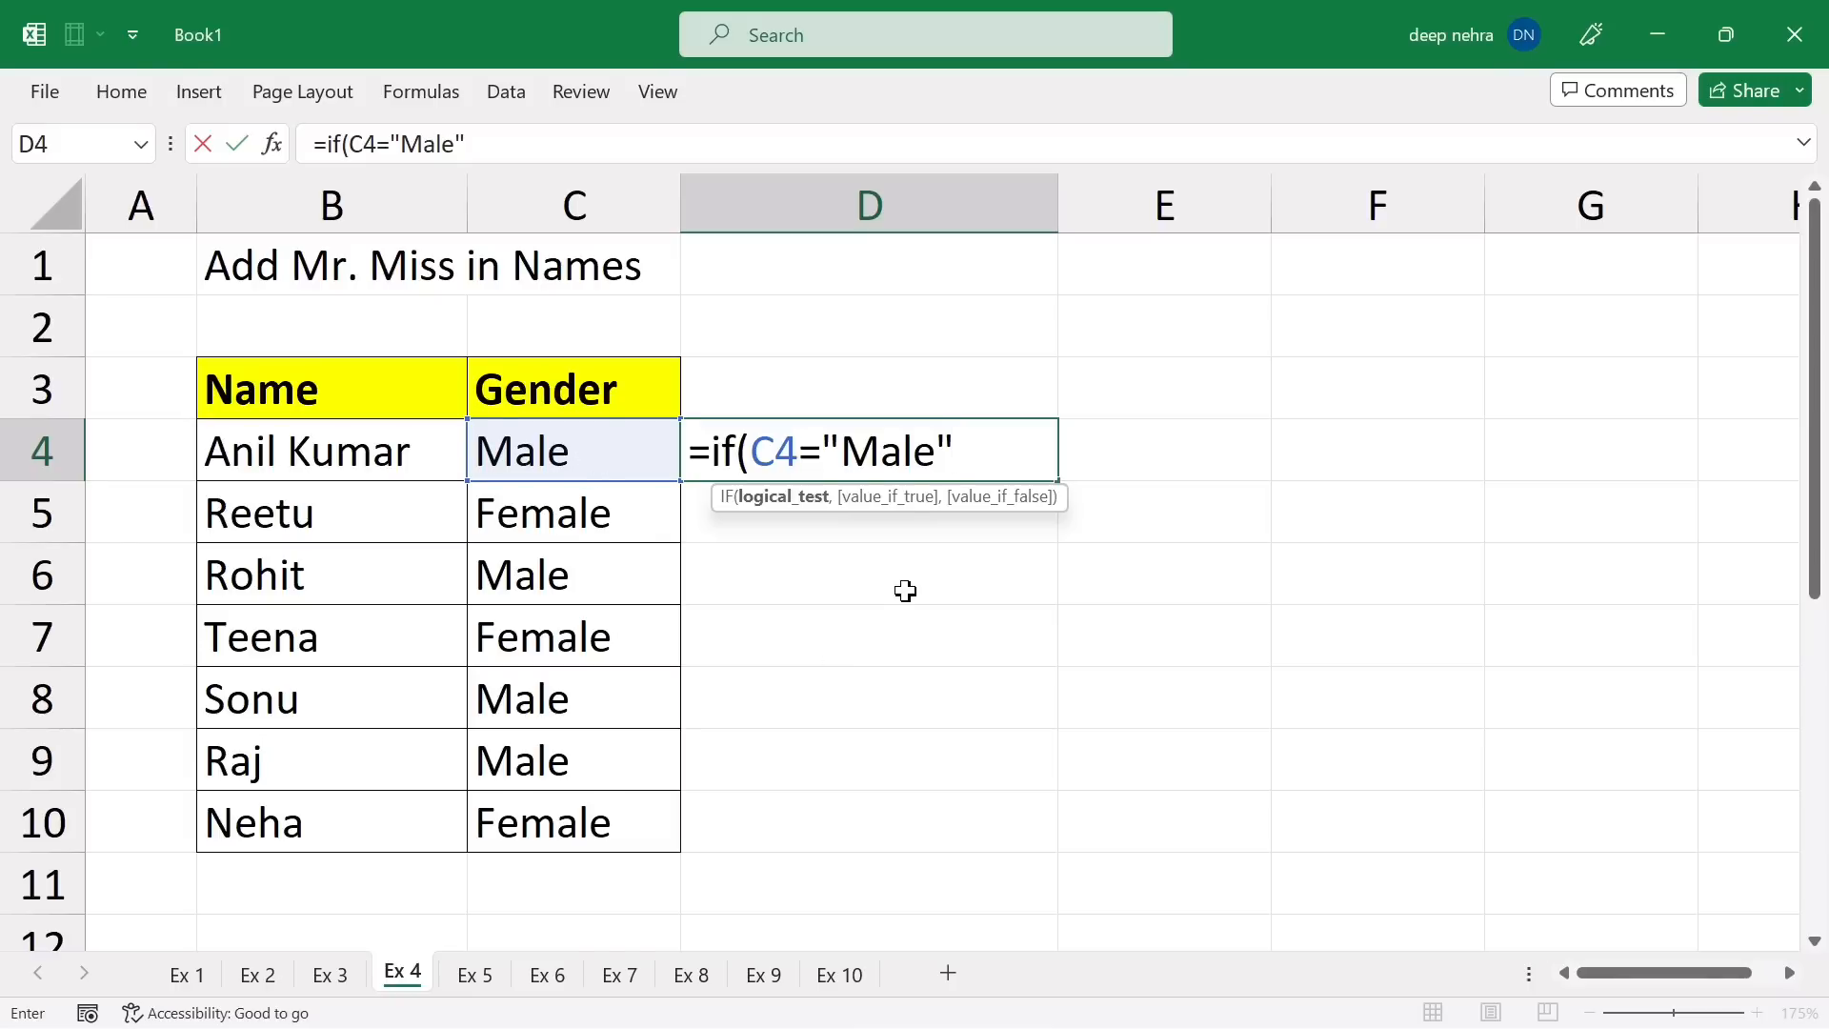
type("\",")
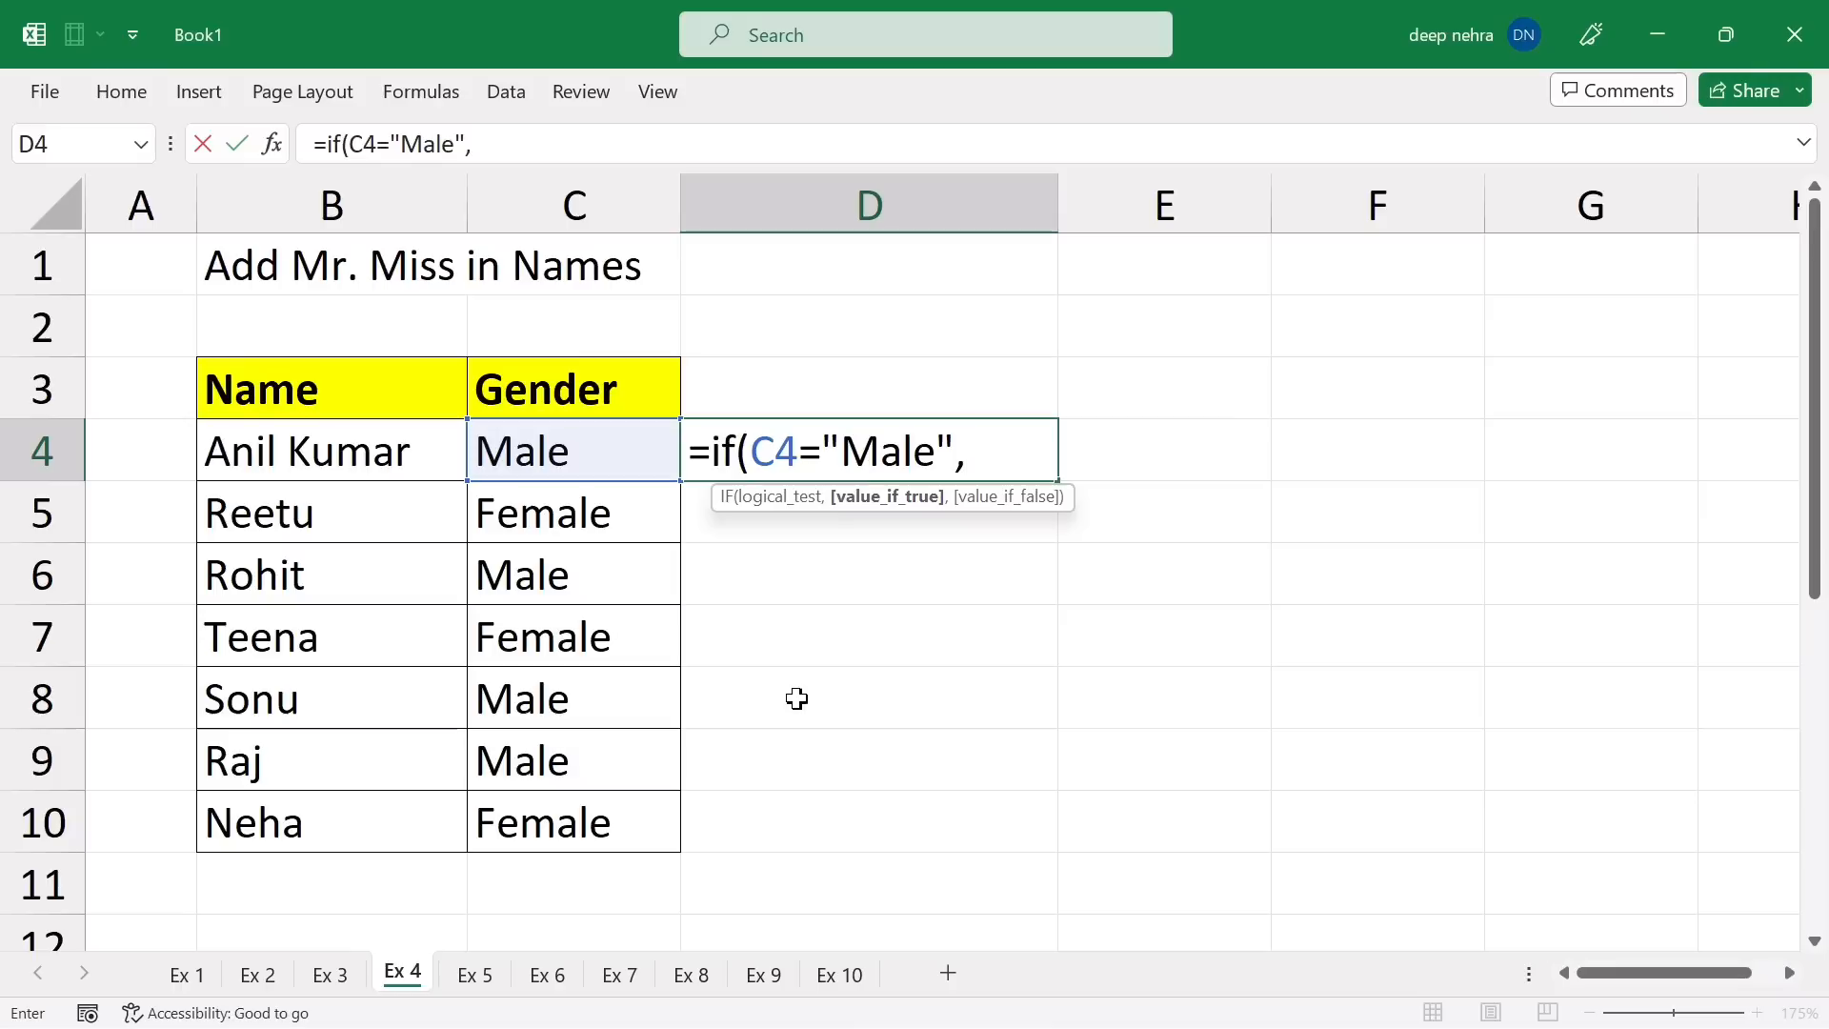
Build the value-if-true of D4's formula as "Mr "&B4, with a space after the title.
type("\"")
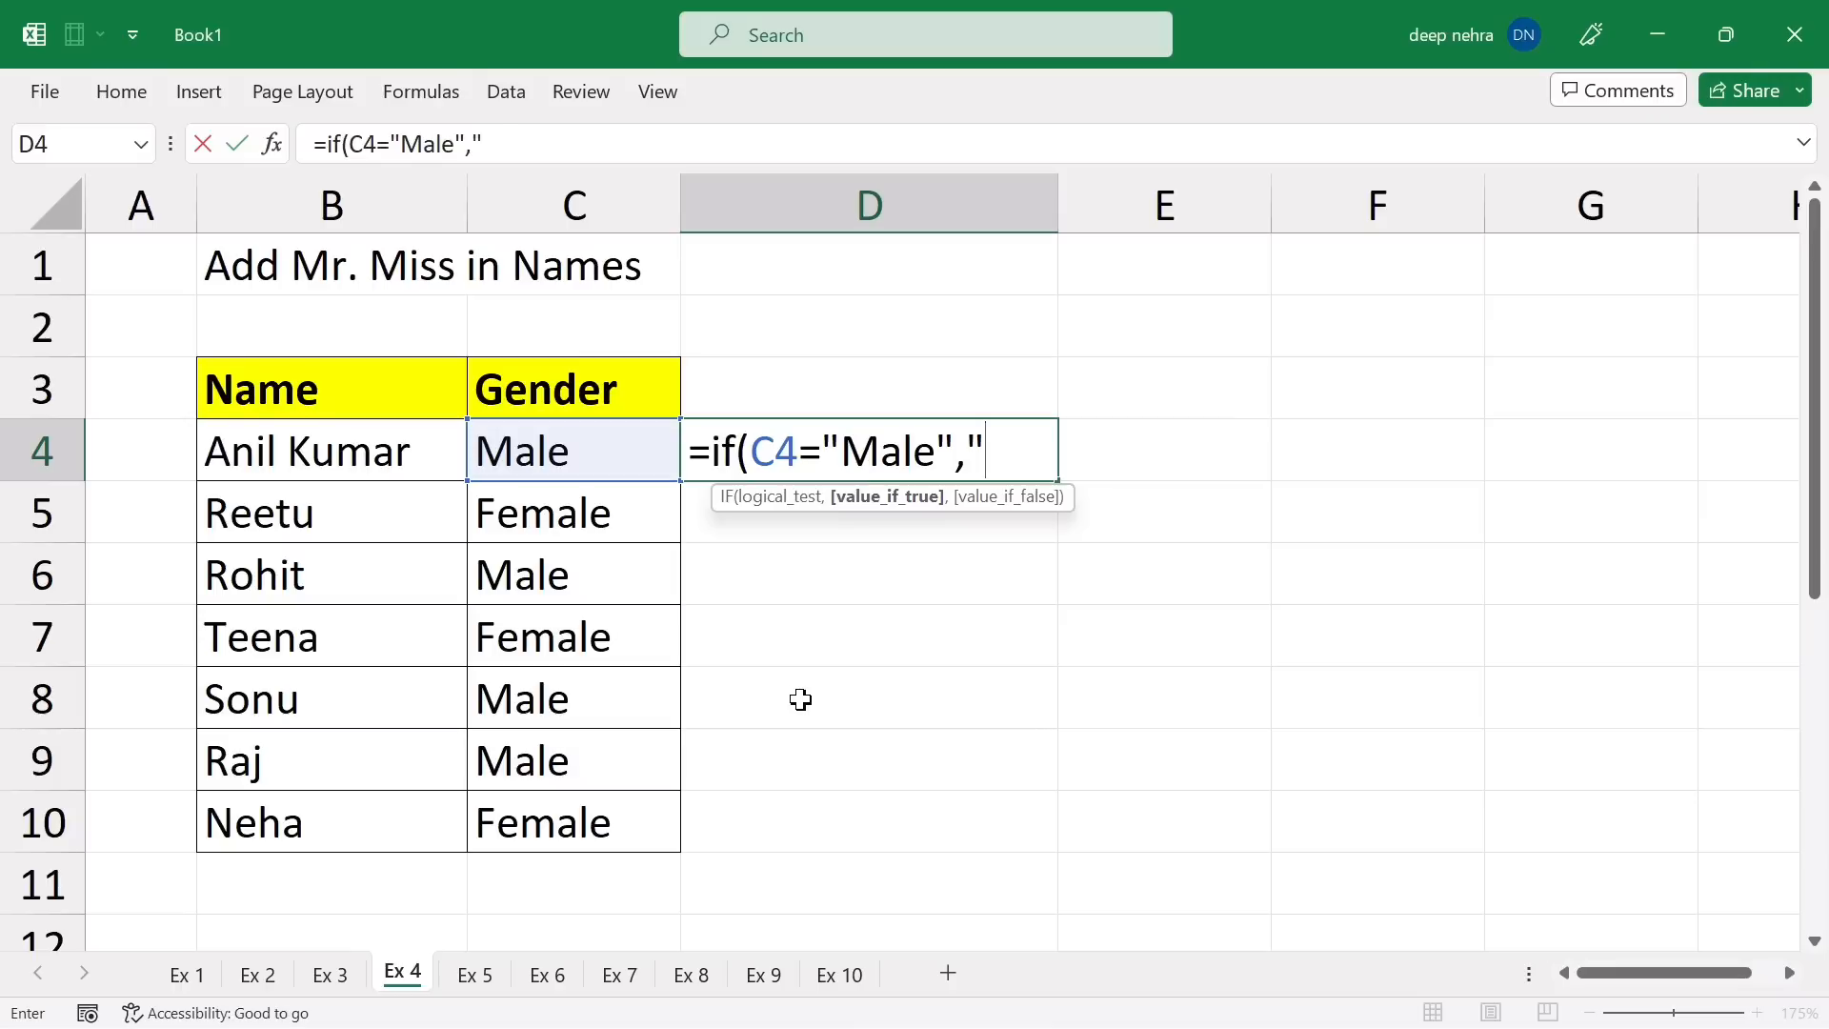
type("M")
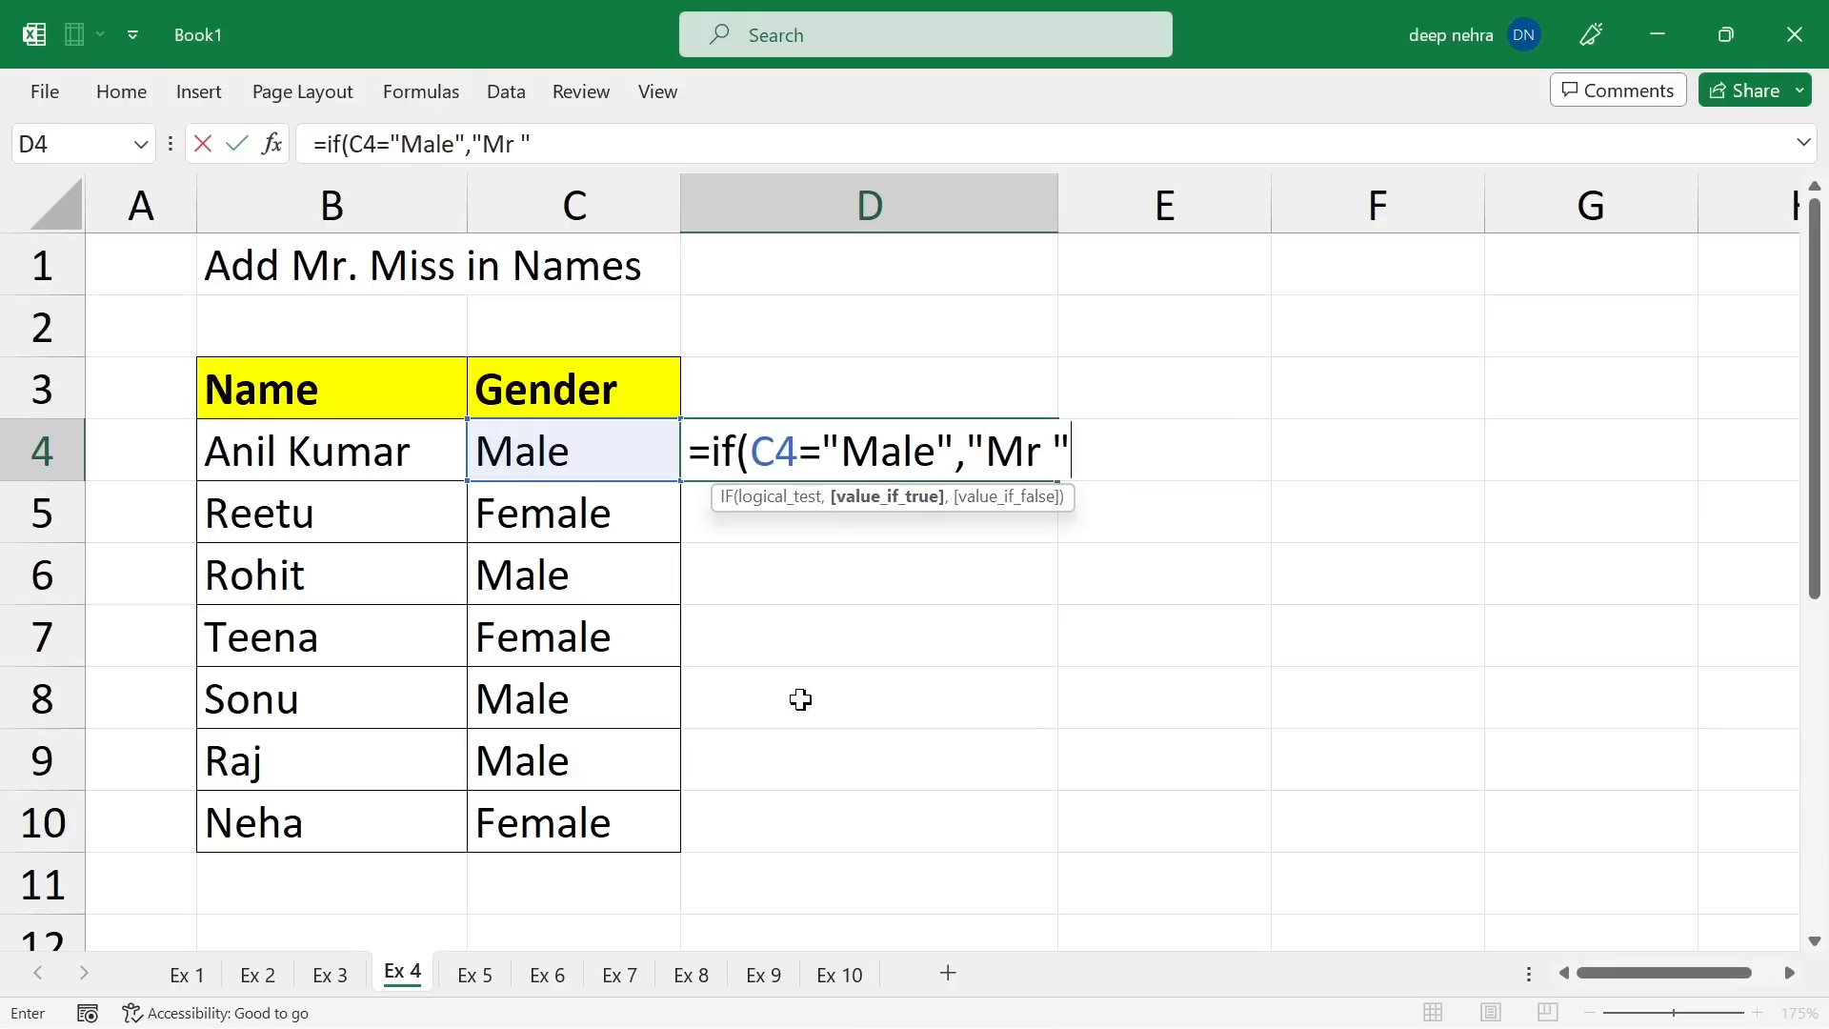
type("r \"&")
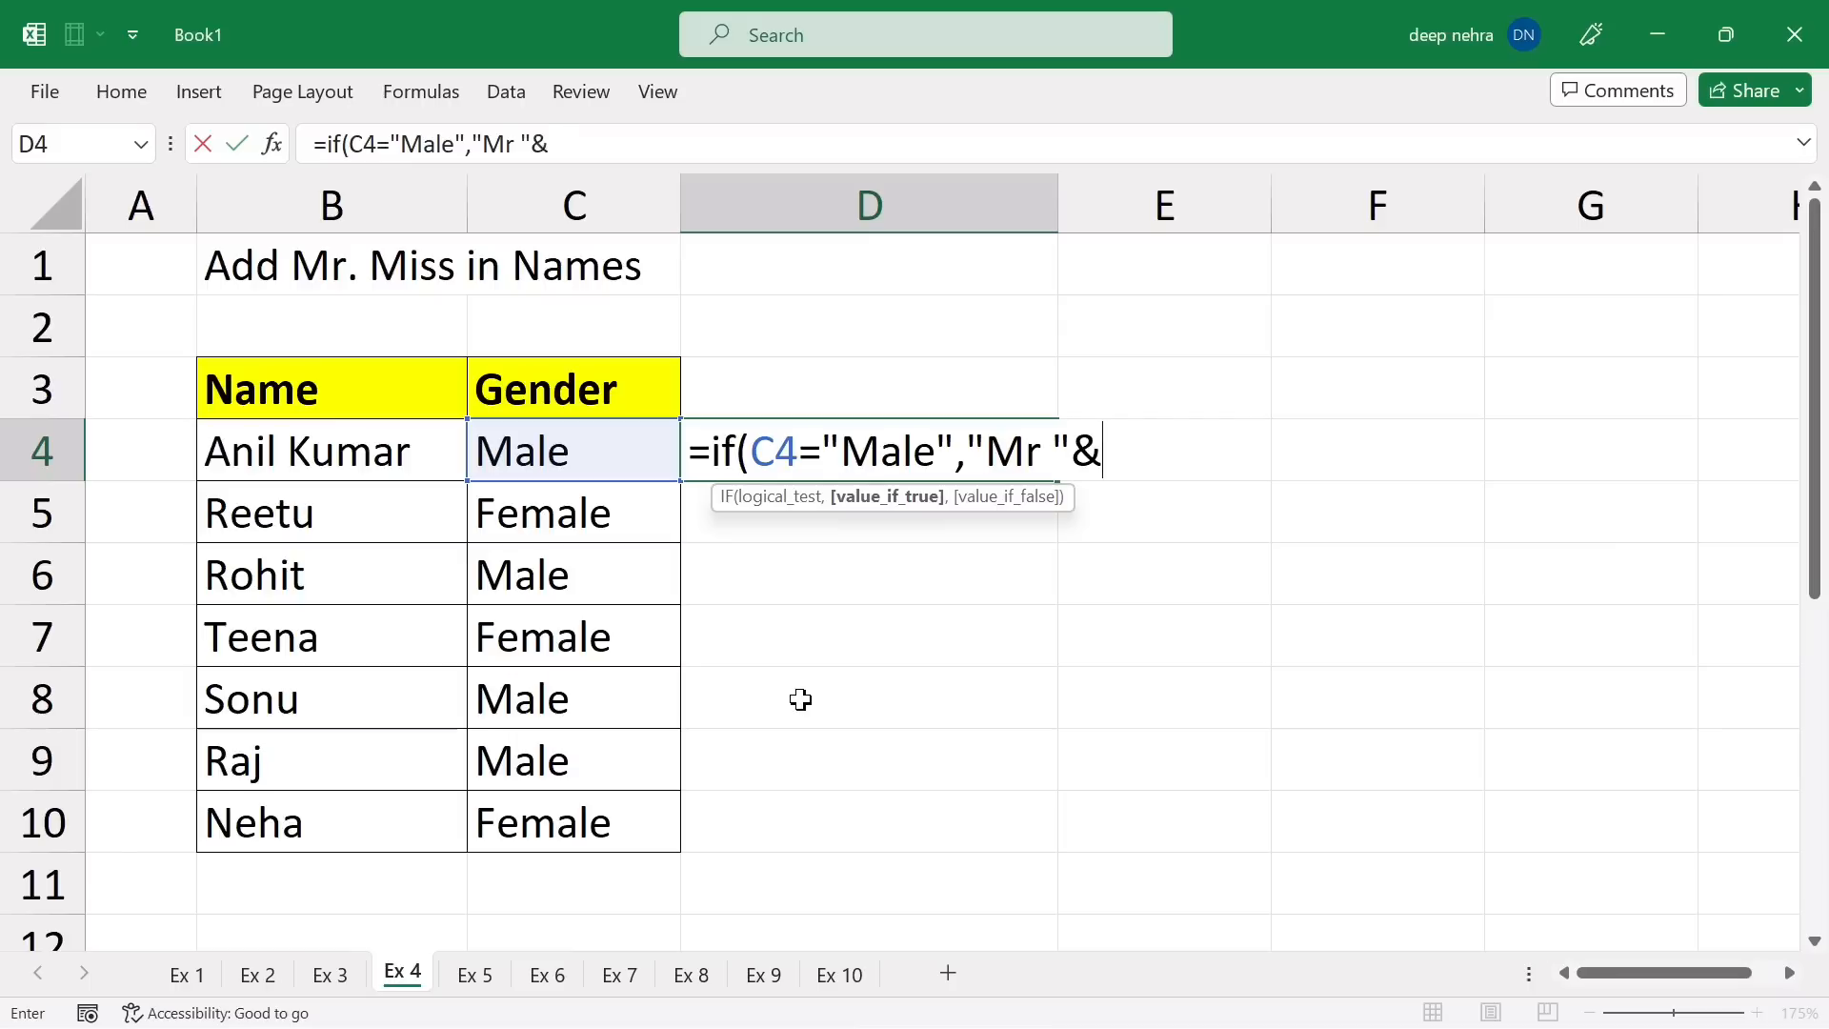
left_click(219, 450)
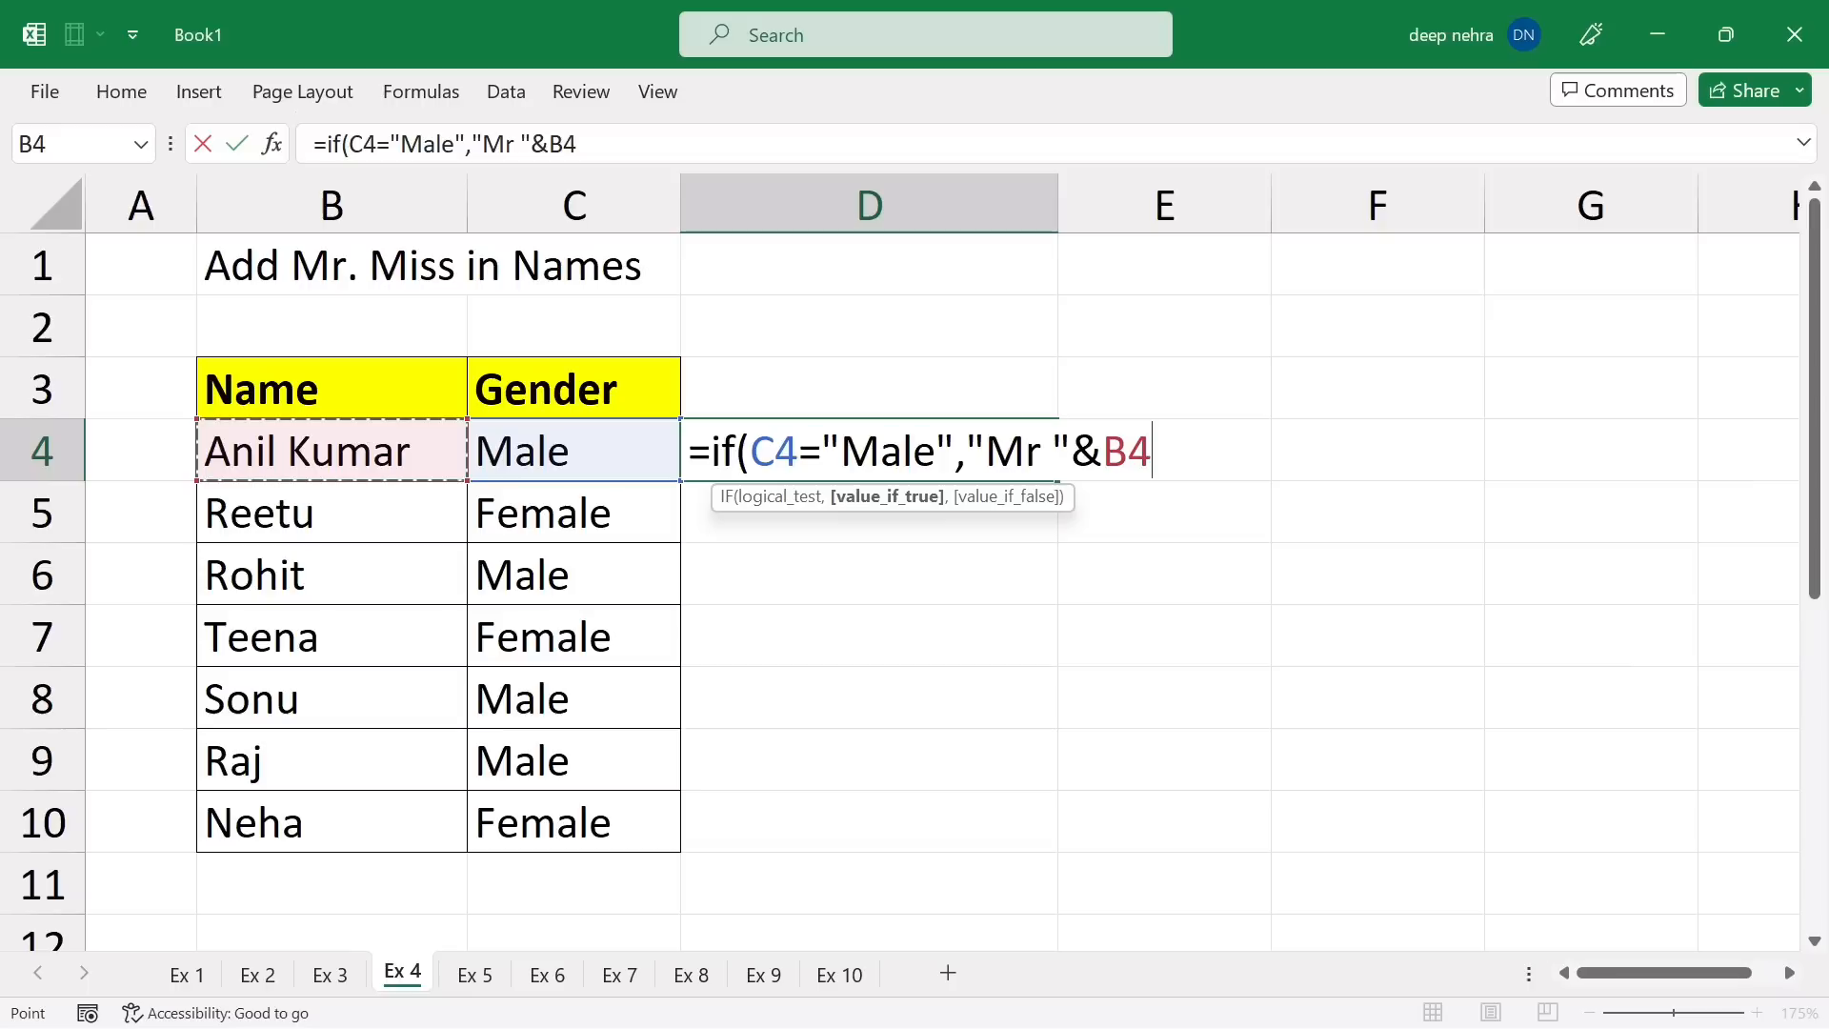
left_click_drag(935, 452, 776, 452)
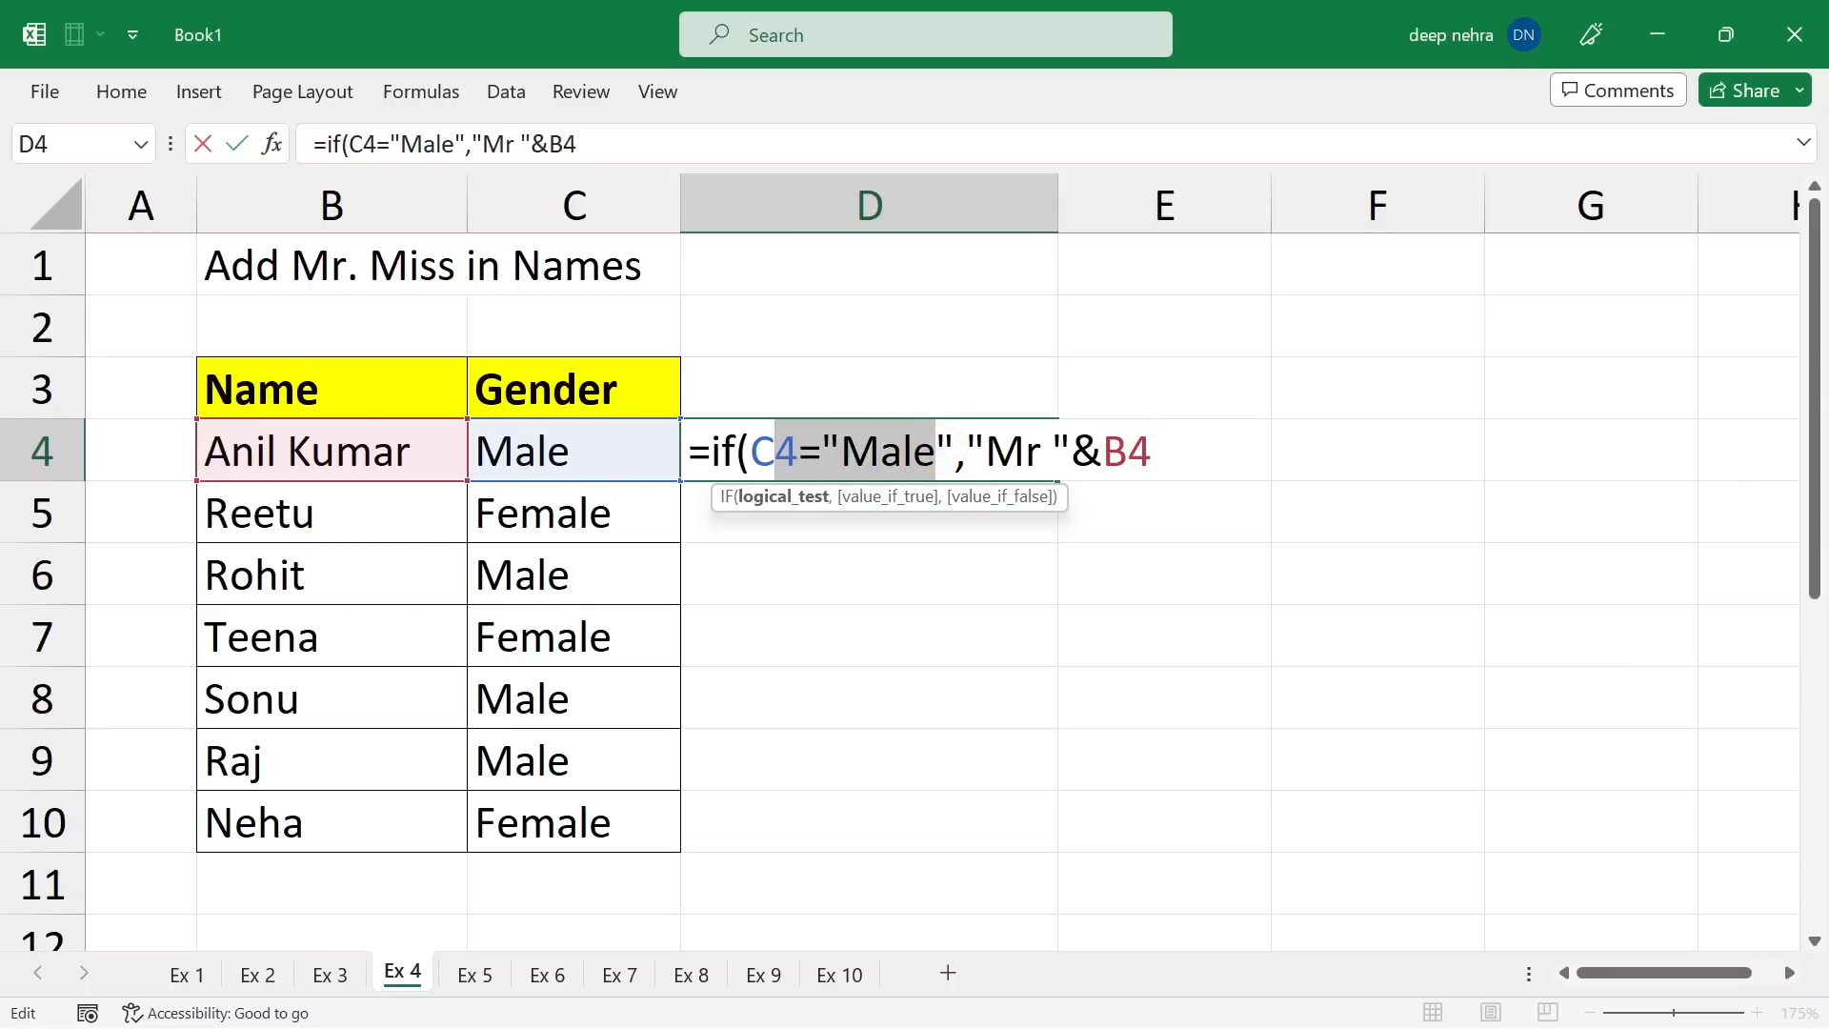
left_click_drag(1042, 451, 986, 451)
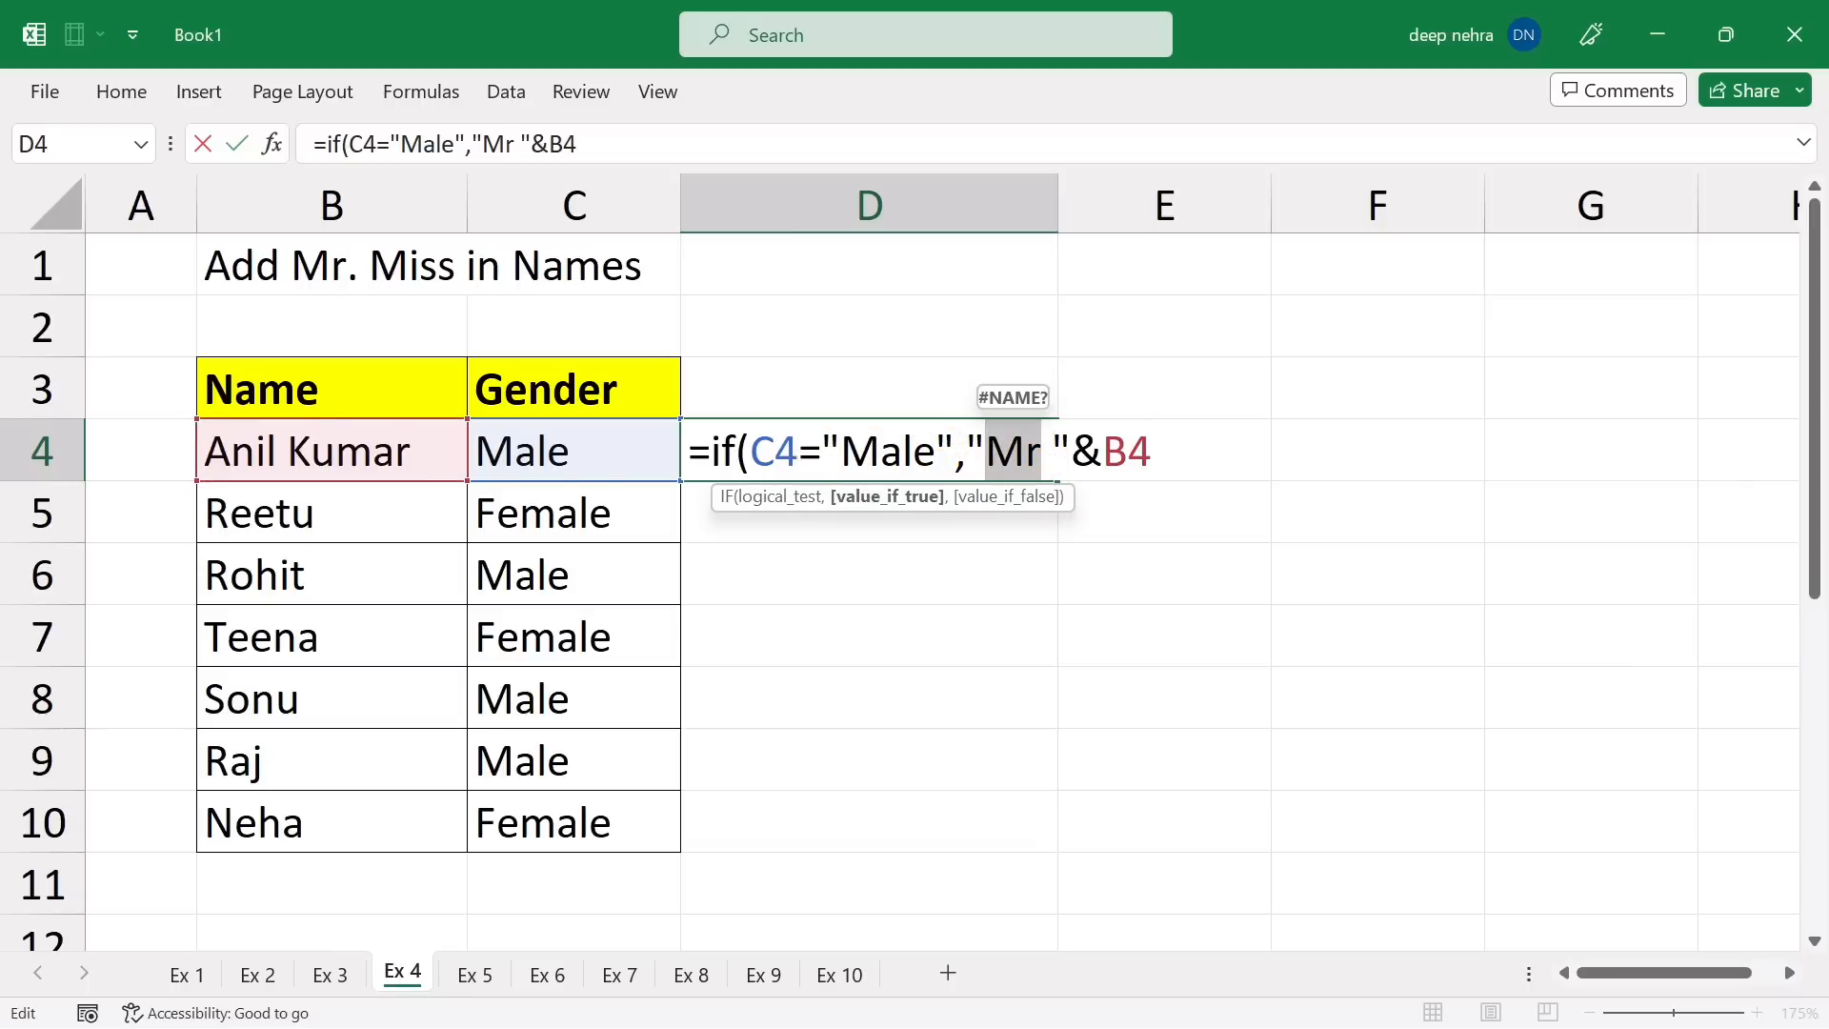
key("End")
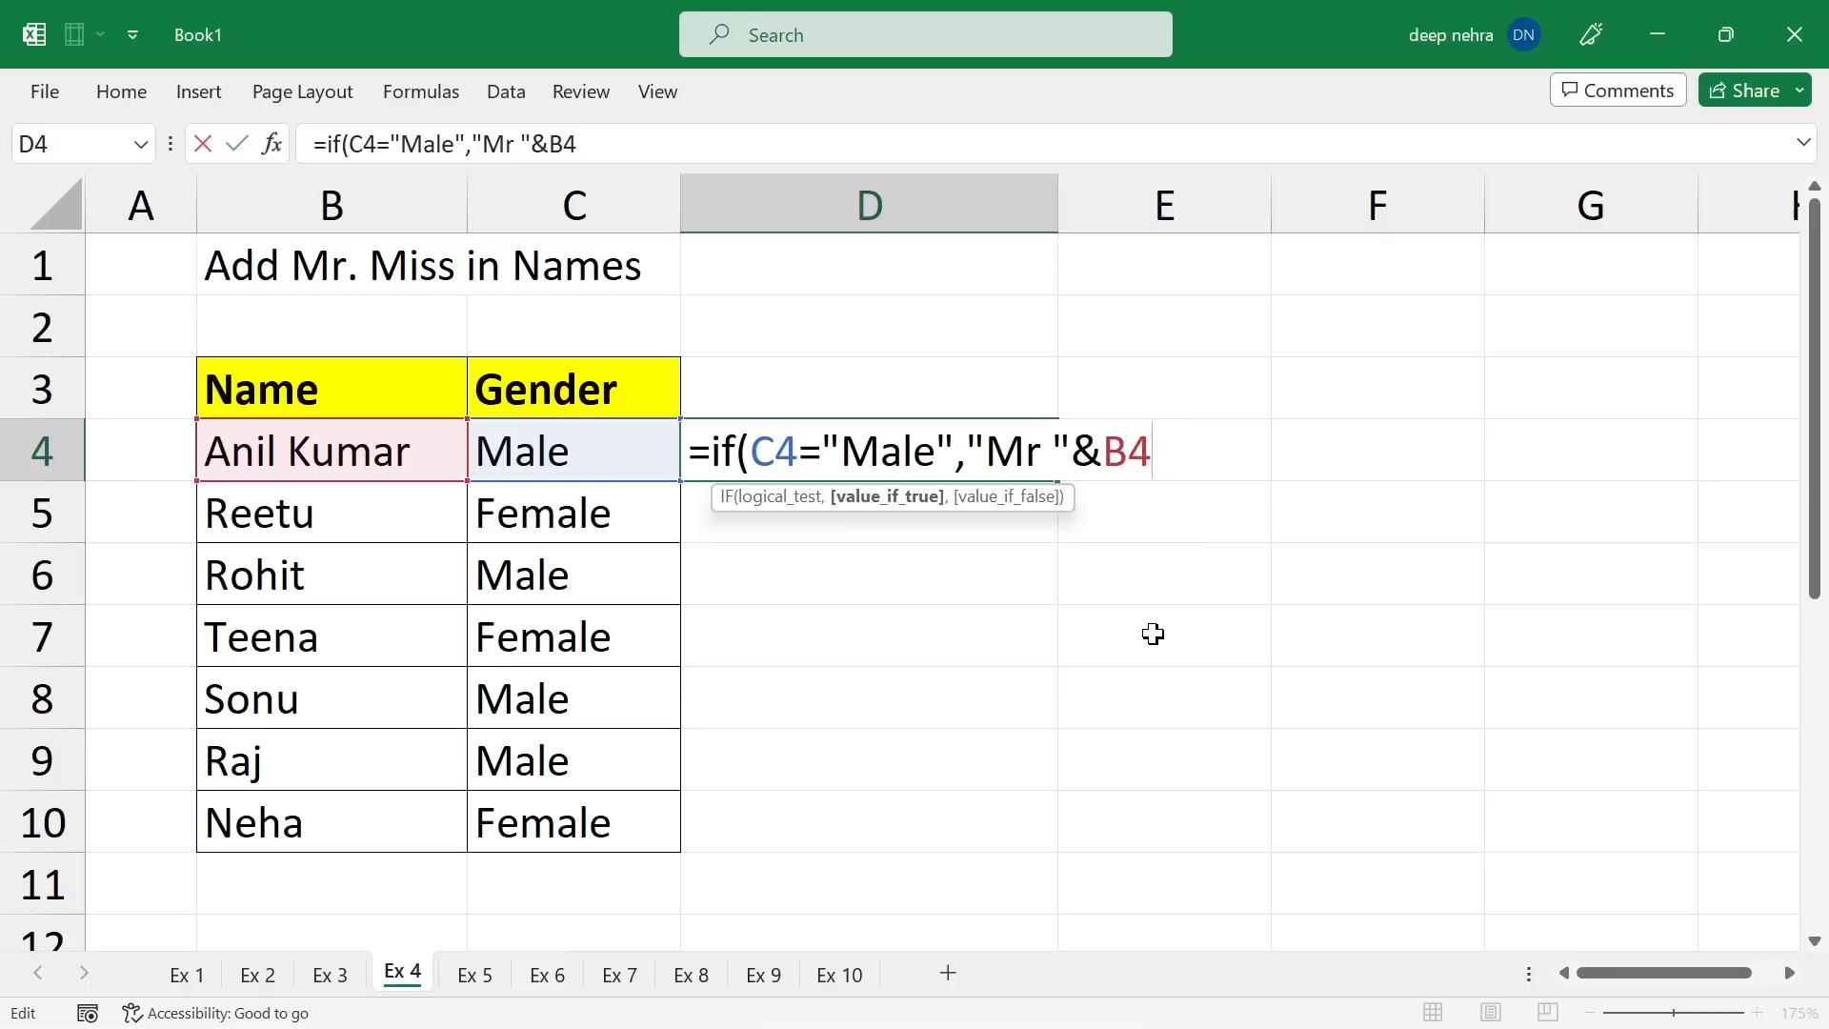
Add "Miss "&B4 as the value-if-false and complete the D4 formula.
type(",")
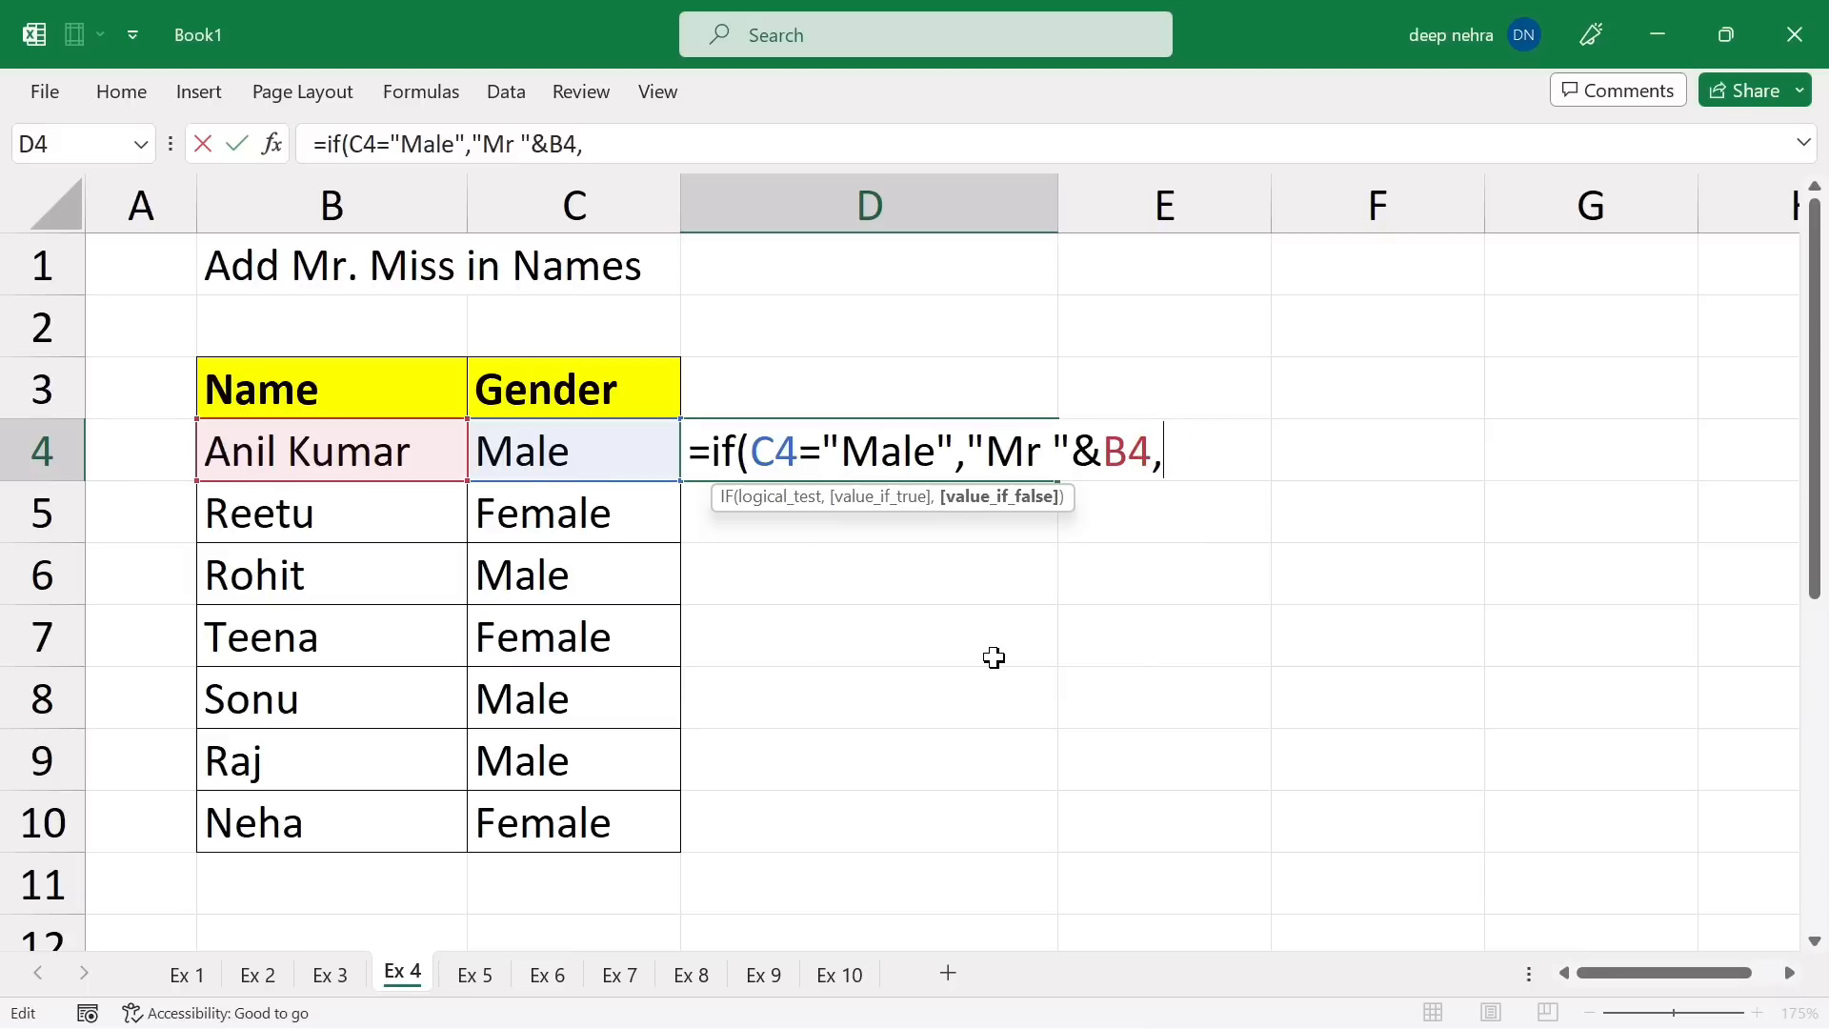
type("\"Mi")
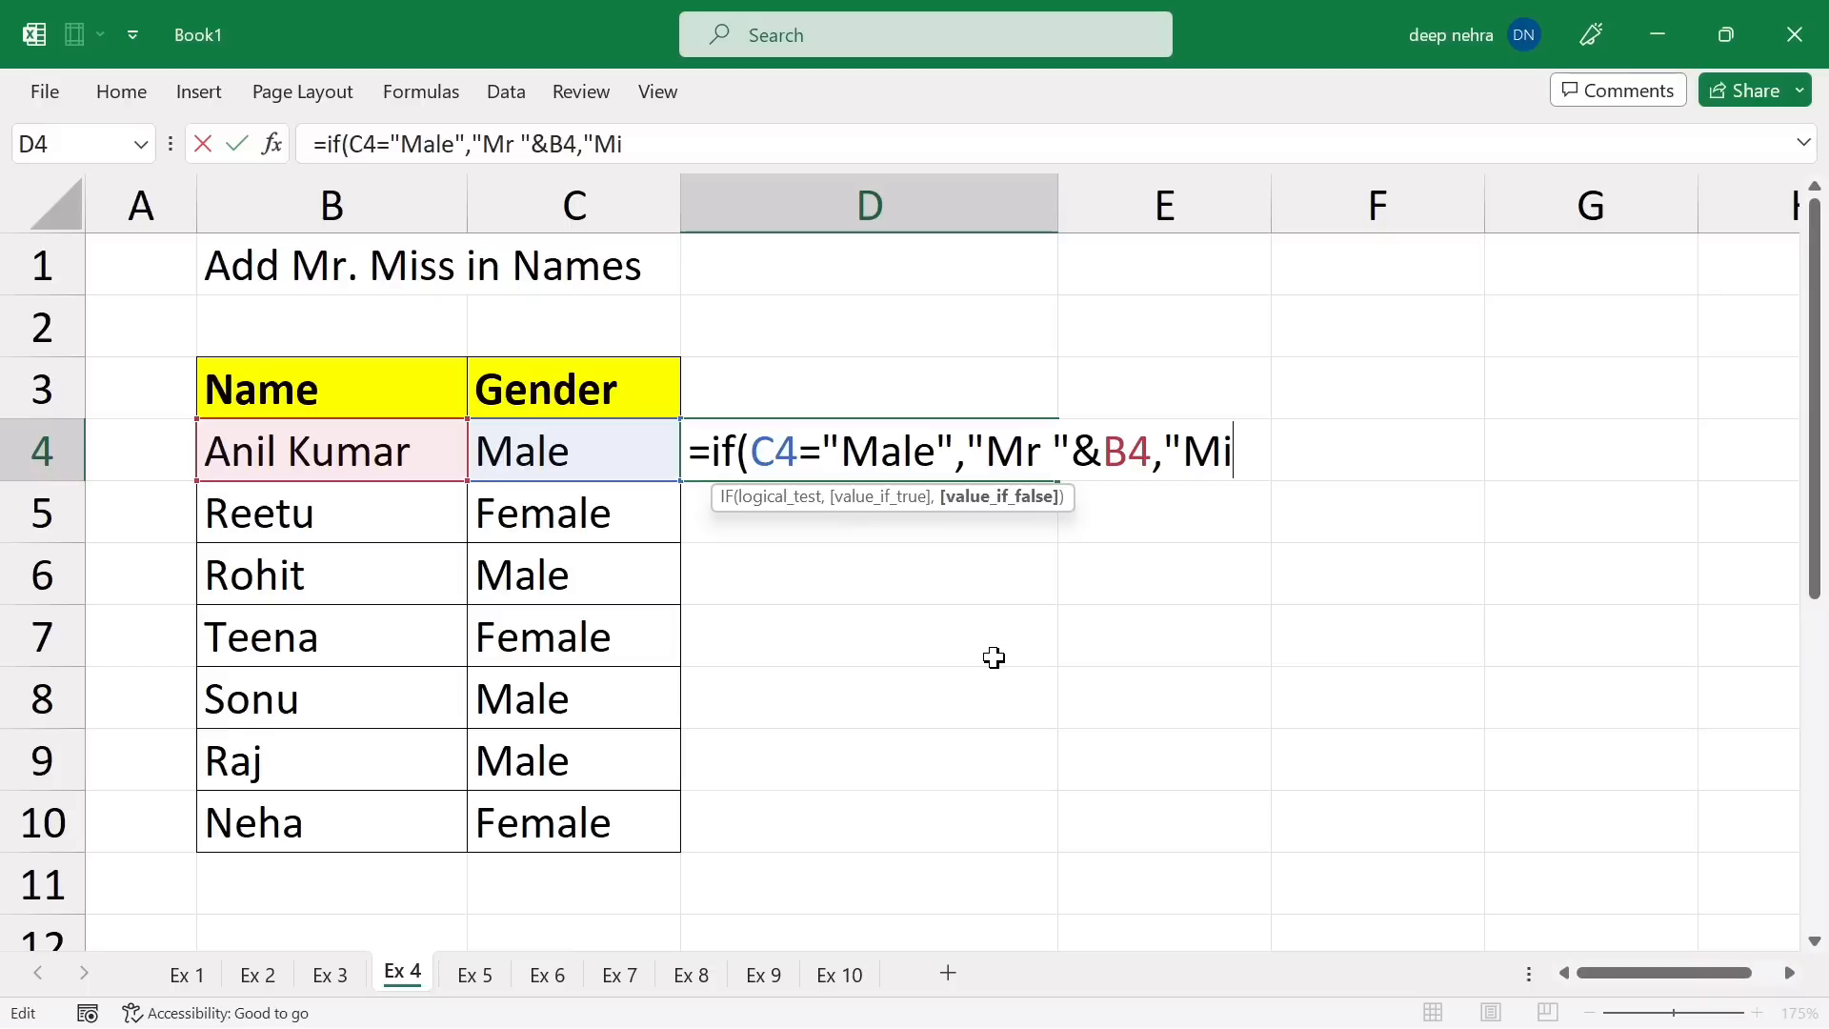
type("ss \"")
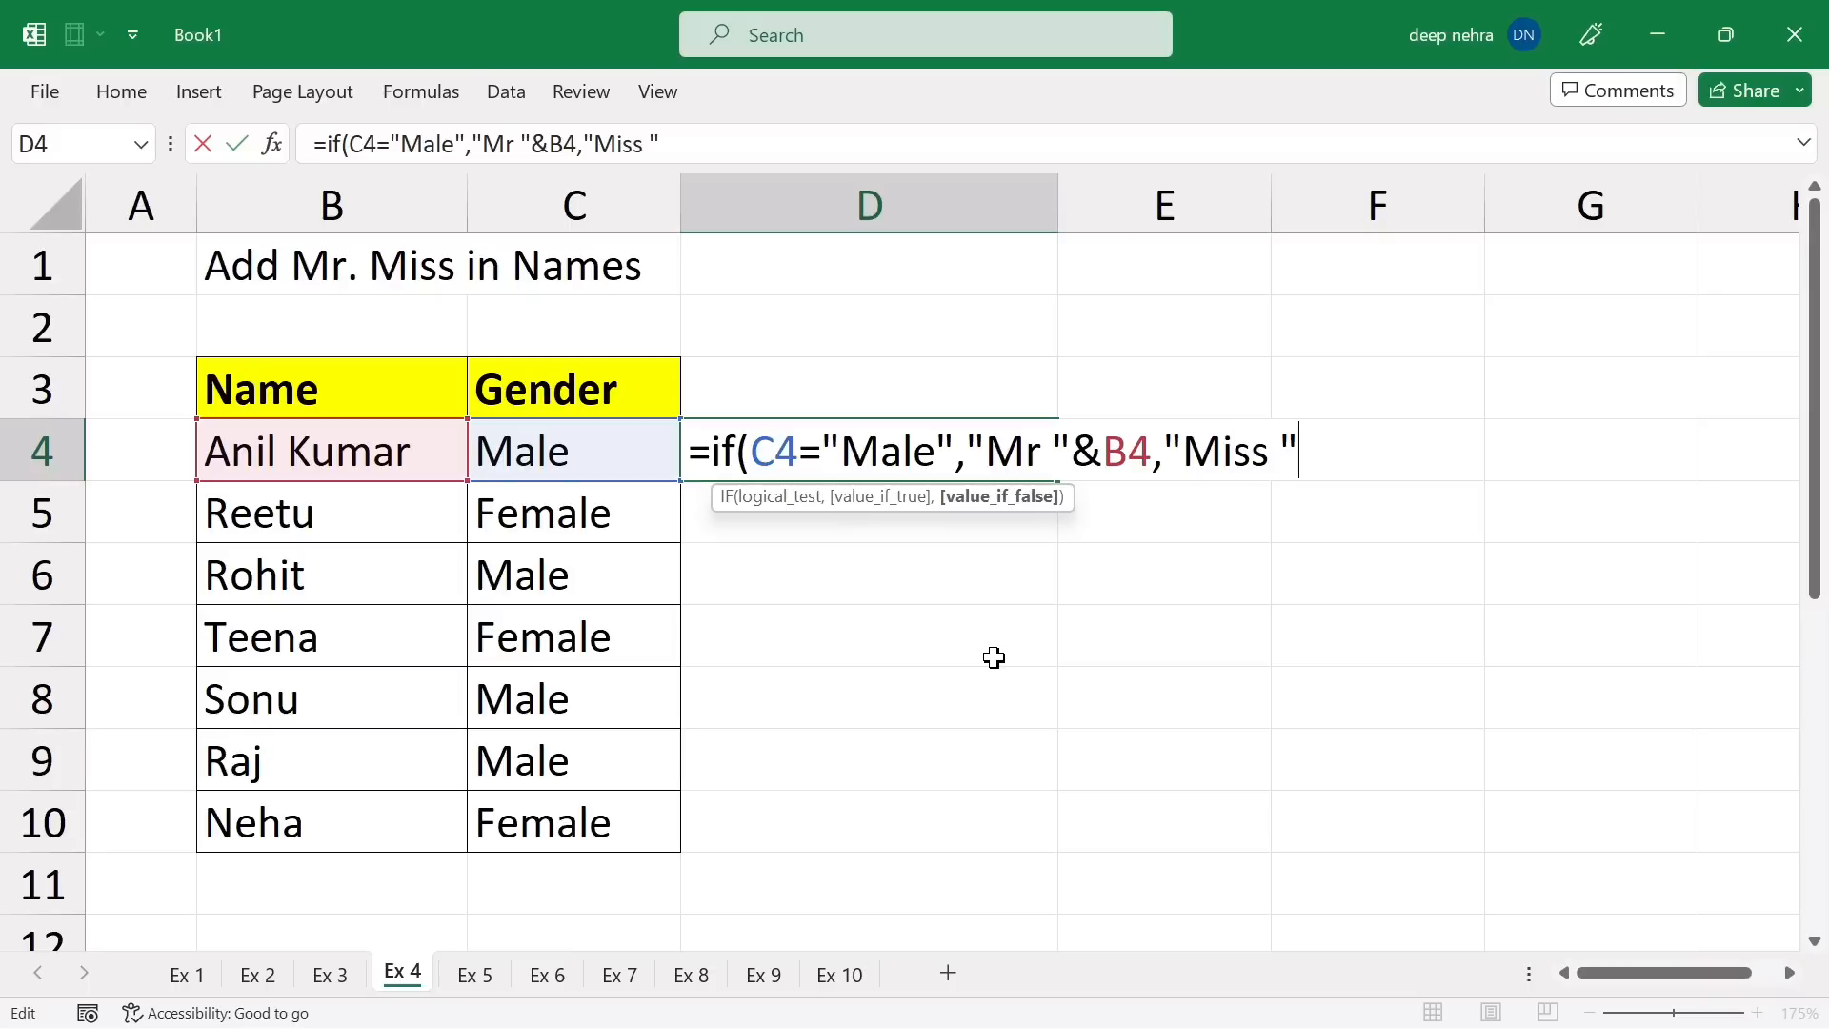
type("&")
left_click(265, 453)
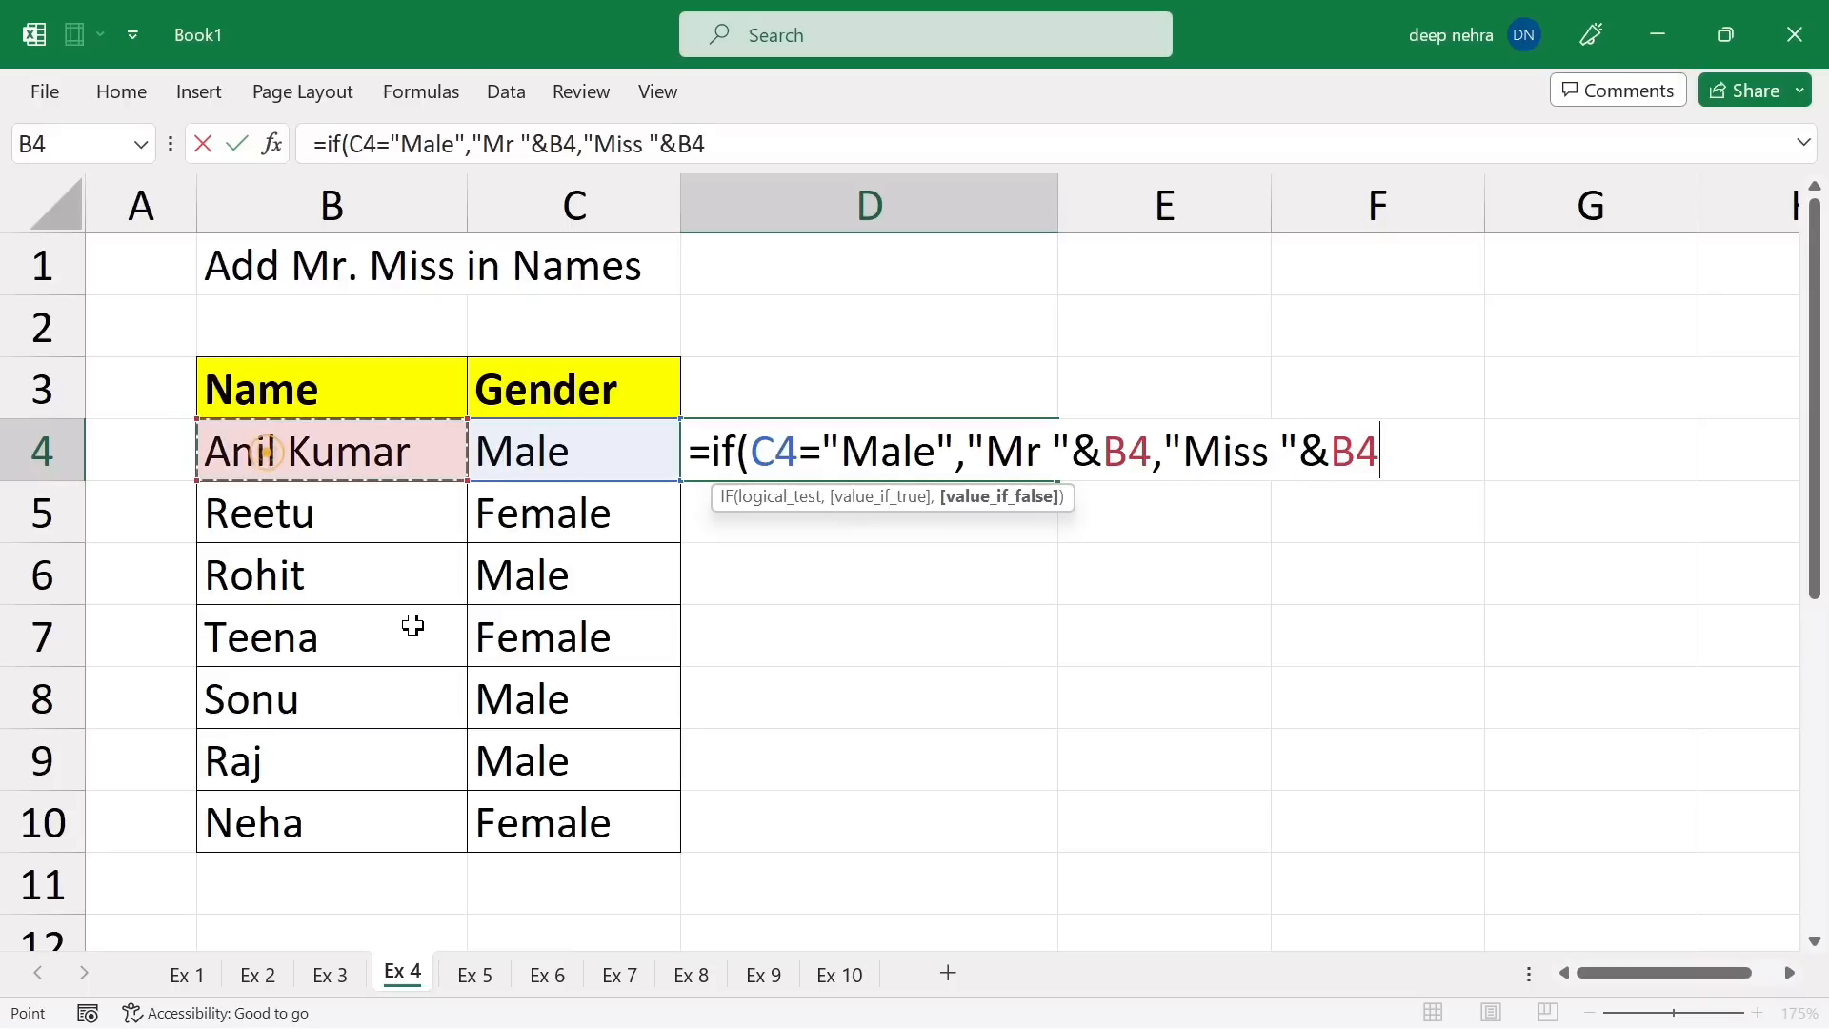
type(")")
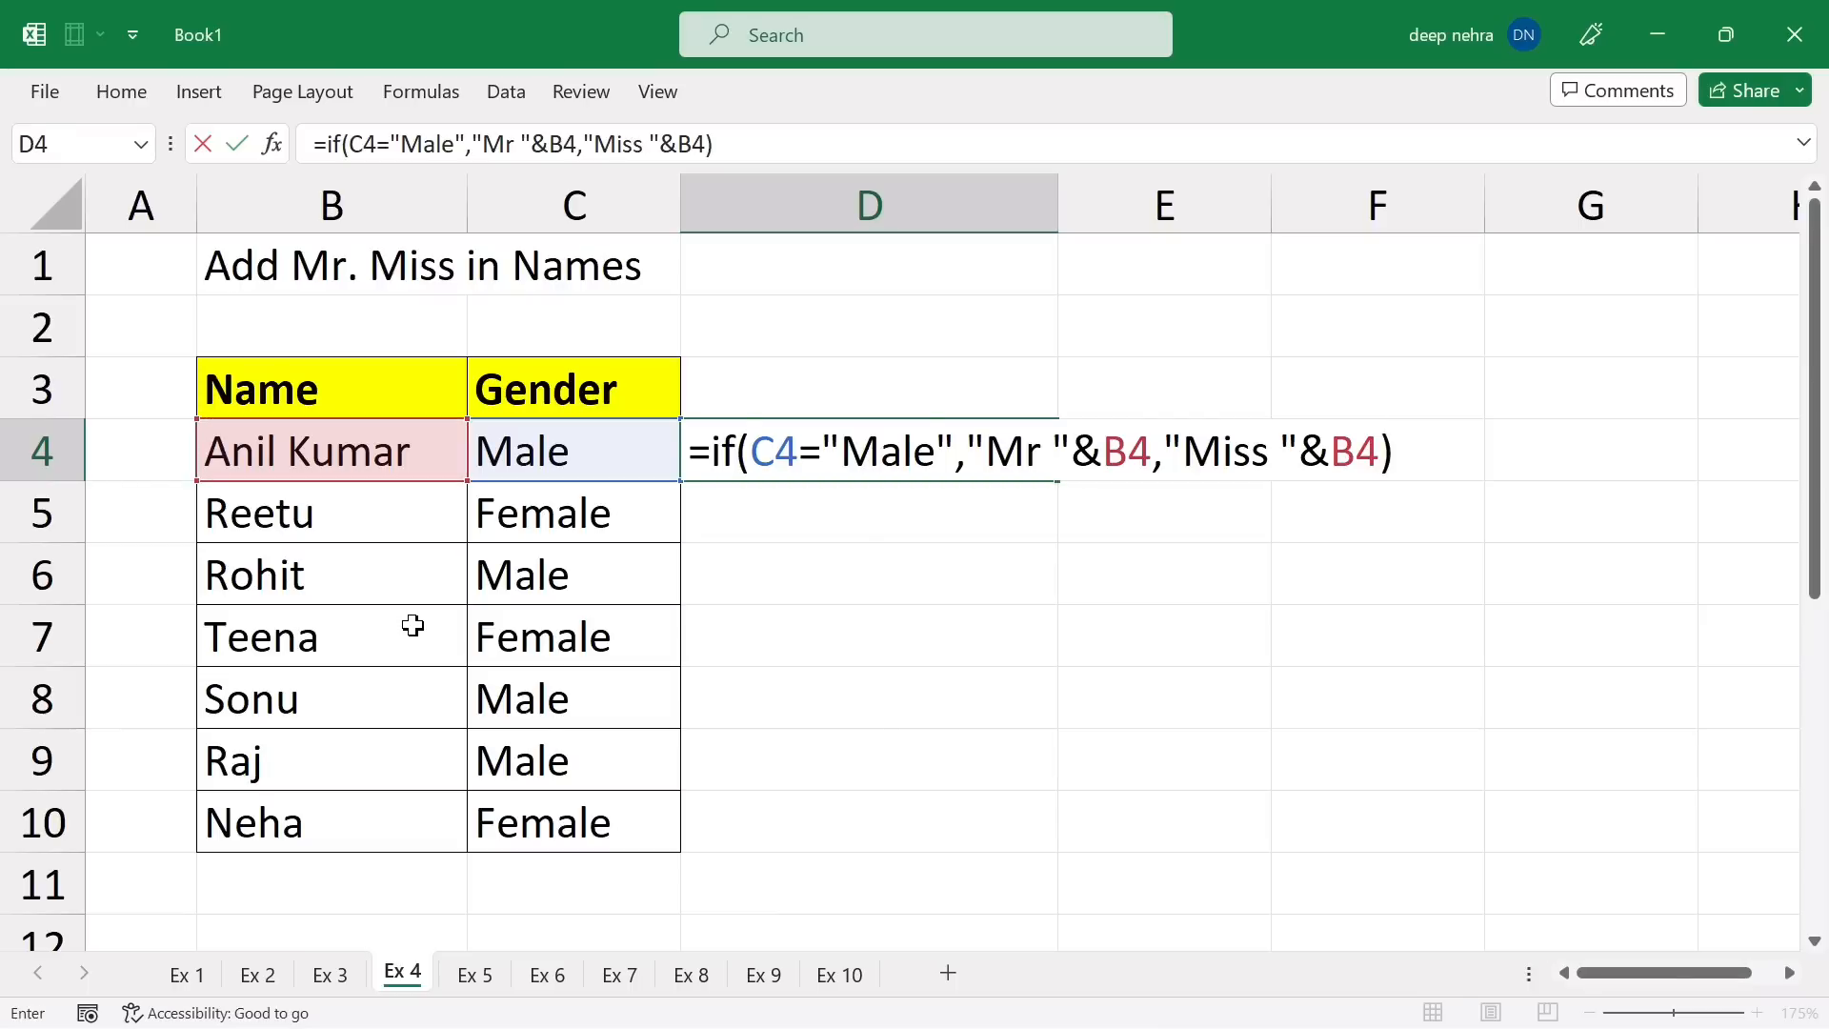
key("Return")
Fill D4's title formula down column D through D10.
left_click(991, 435)
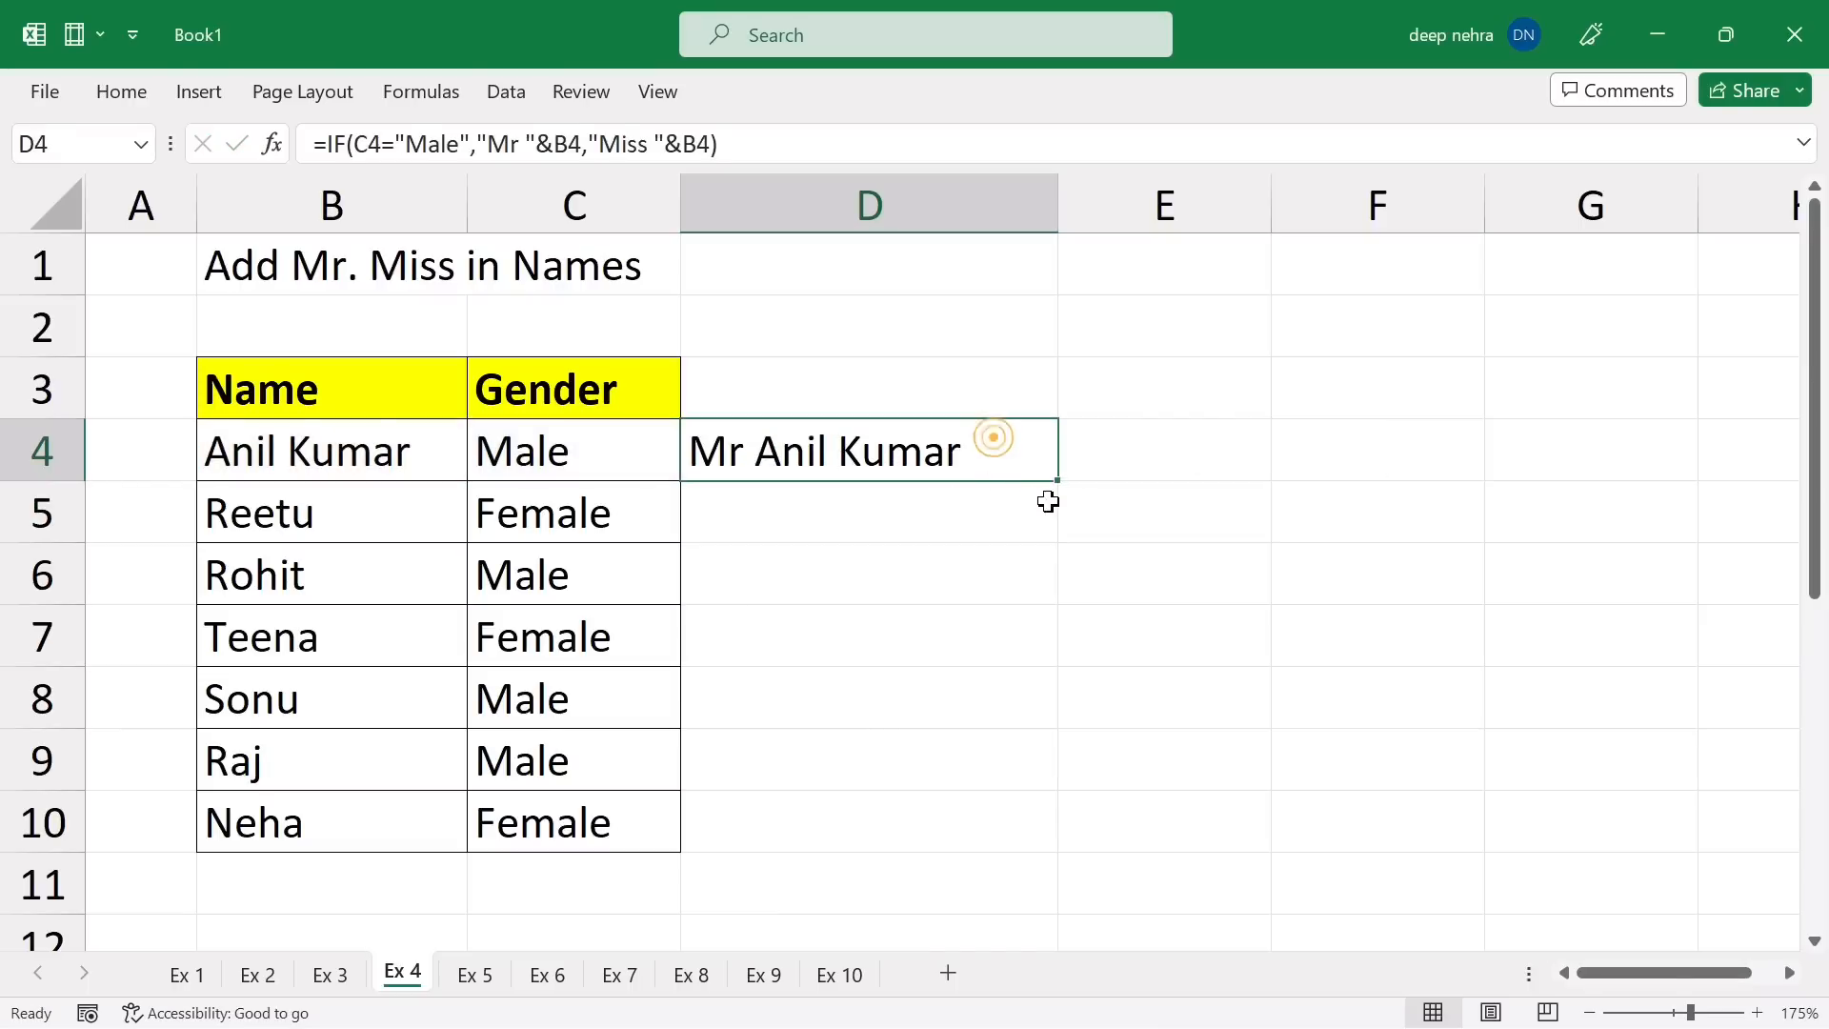
left_click_drag(1055, 483, 1053, 838)
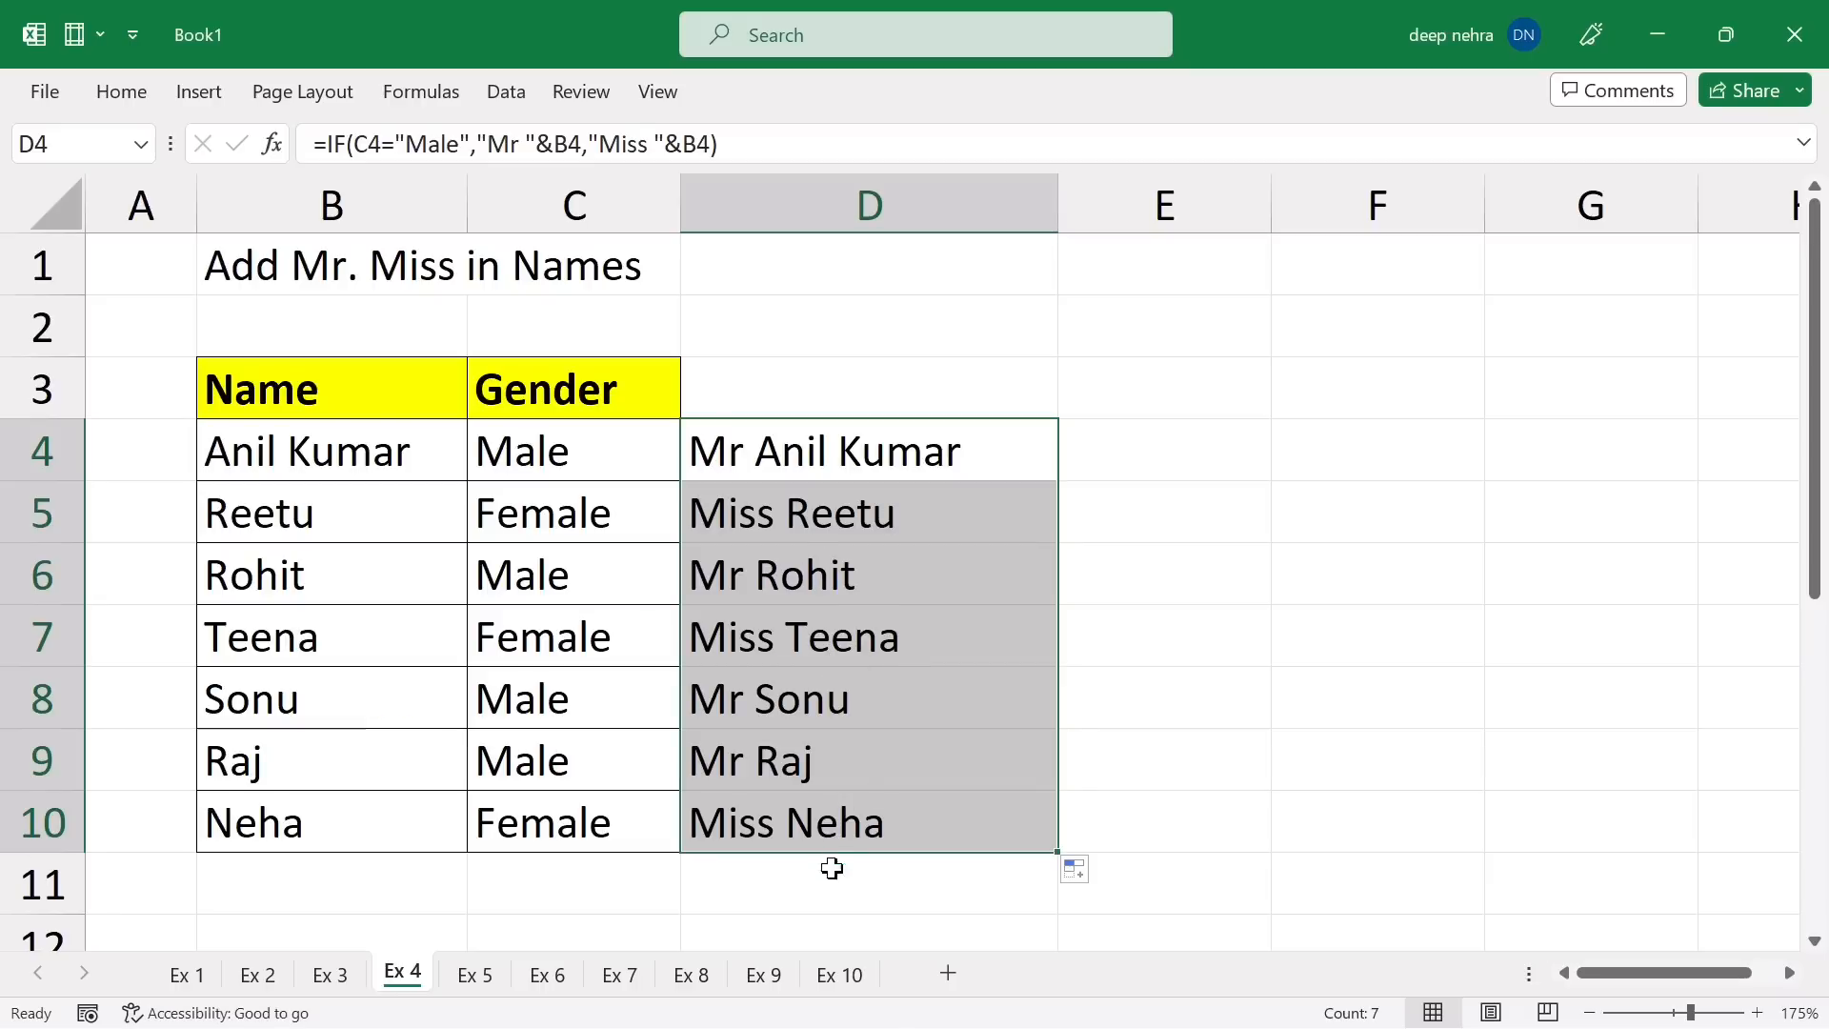
left_click(878, 755)
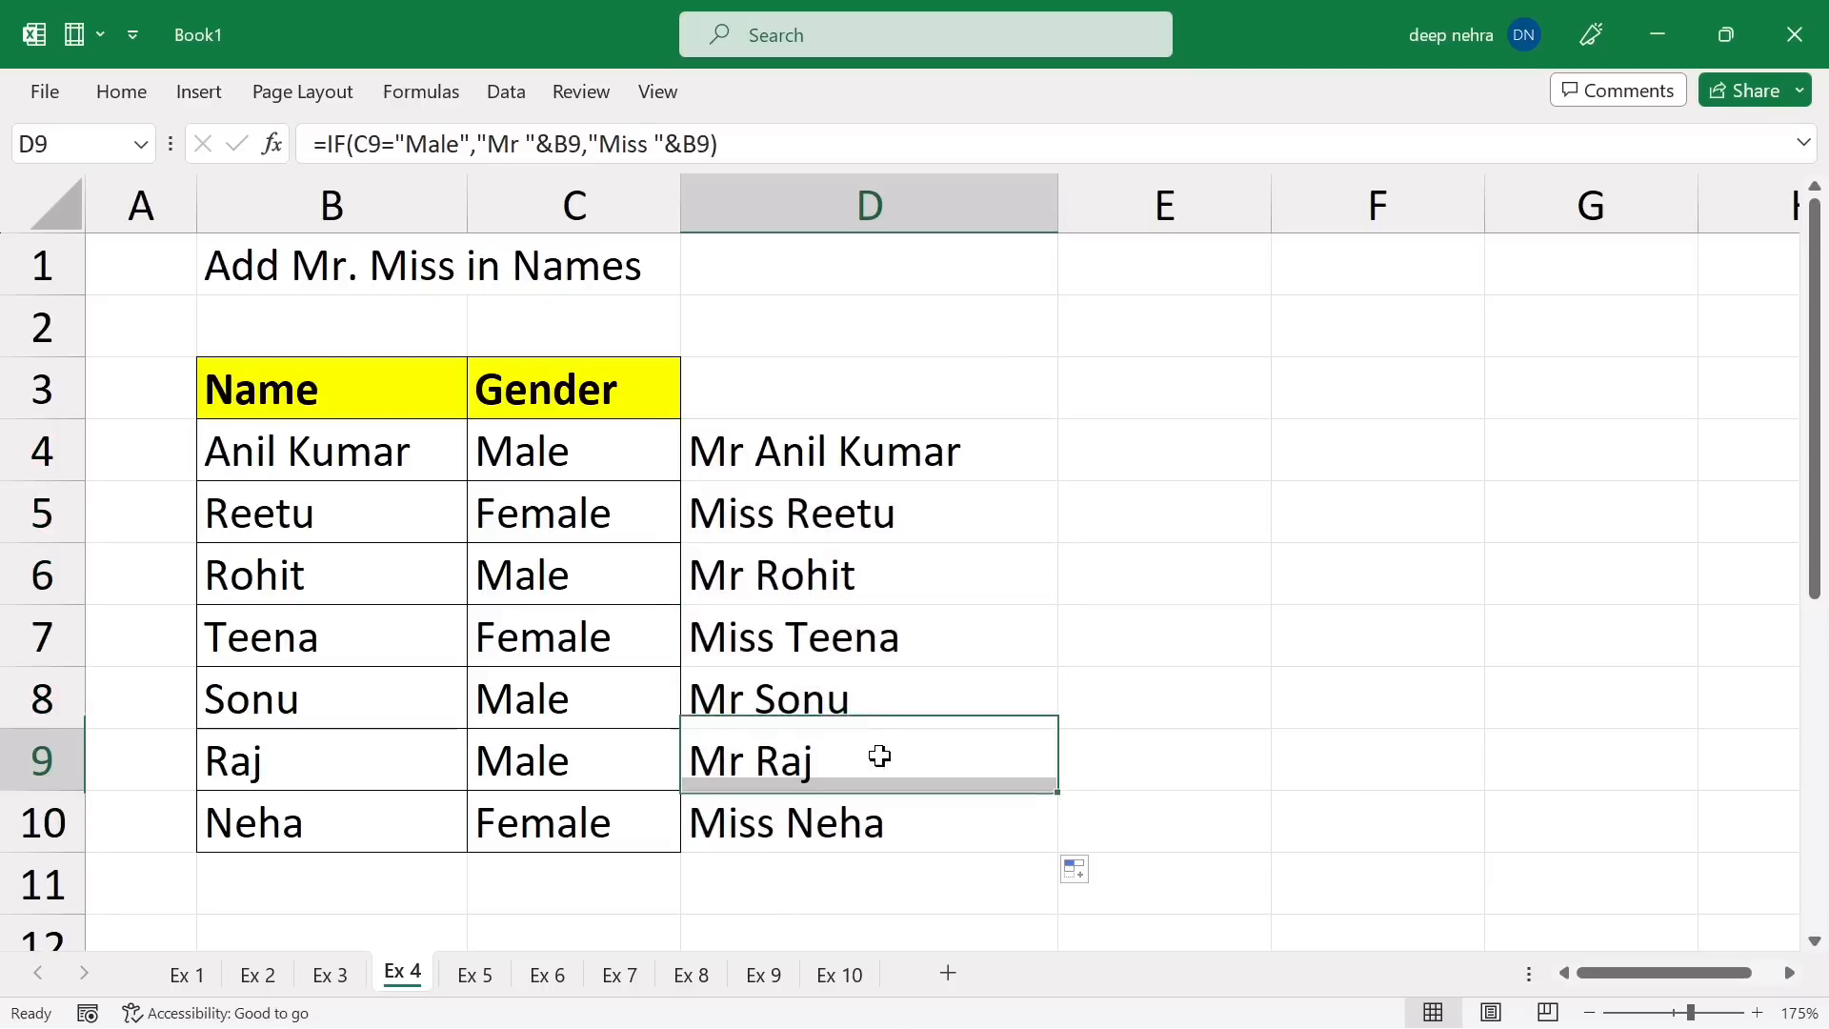
Copy the titled names in D4:D10 and paste them as values only over the Name column, B4:B10.
left_click_drag(850, 436, 866, 808)
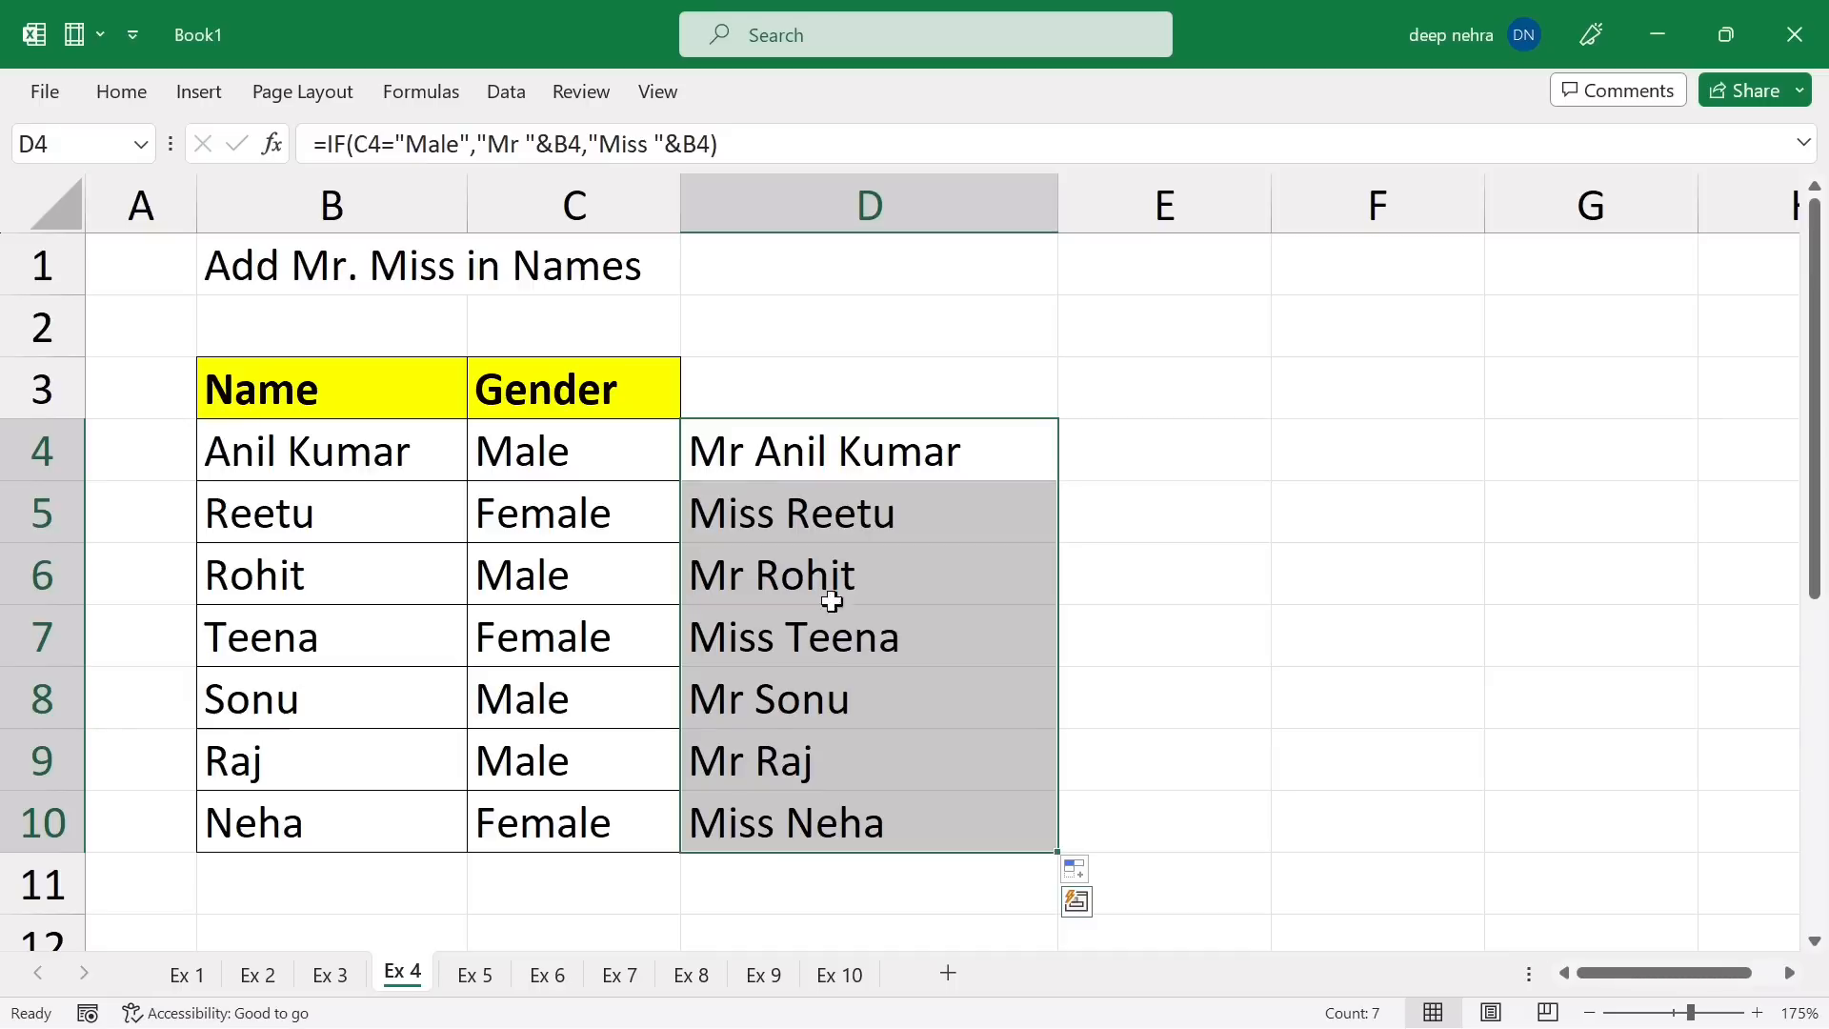
key("ctrl+c")
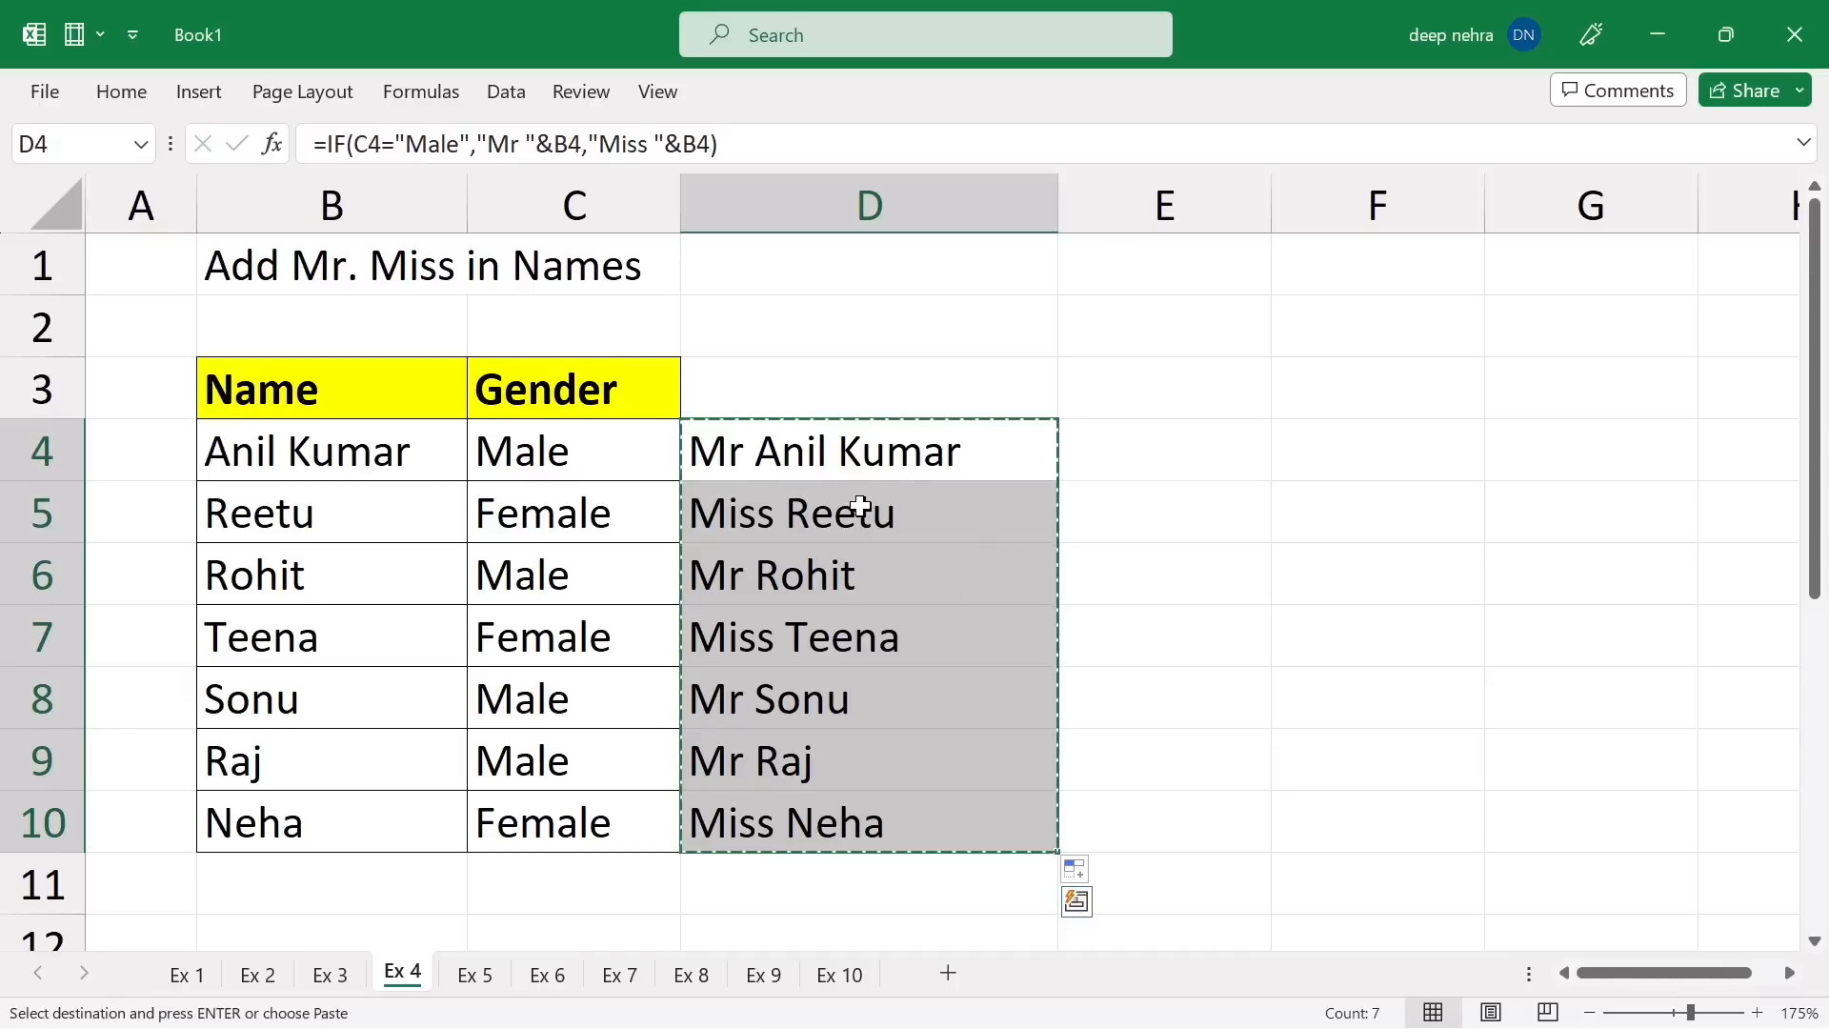
left_click_drag(300, 448, 289, 813)
right_click(257, 502)
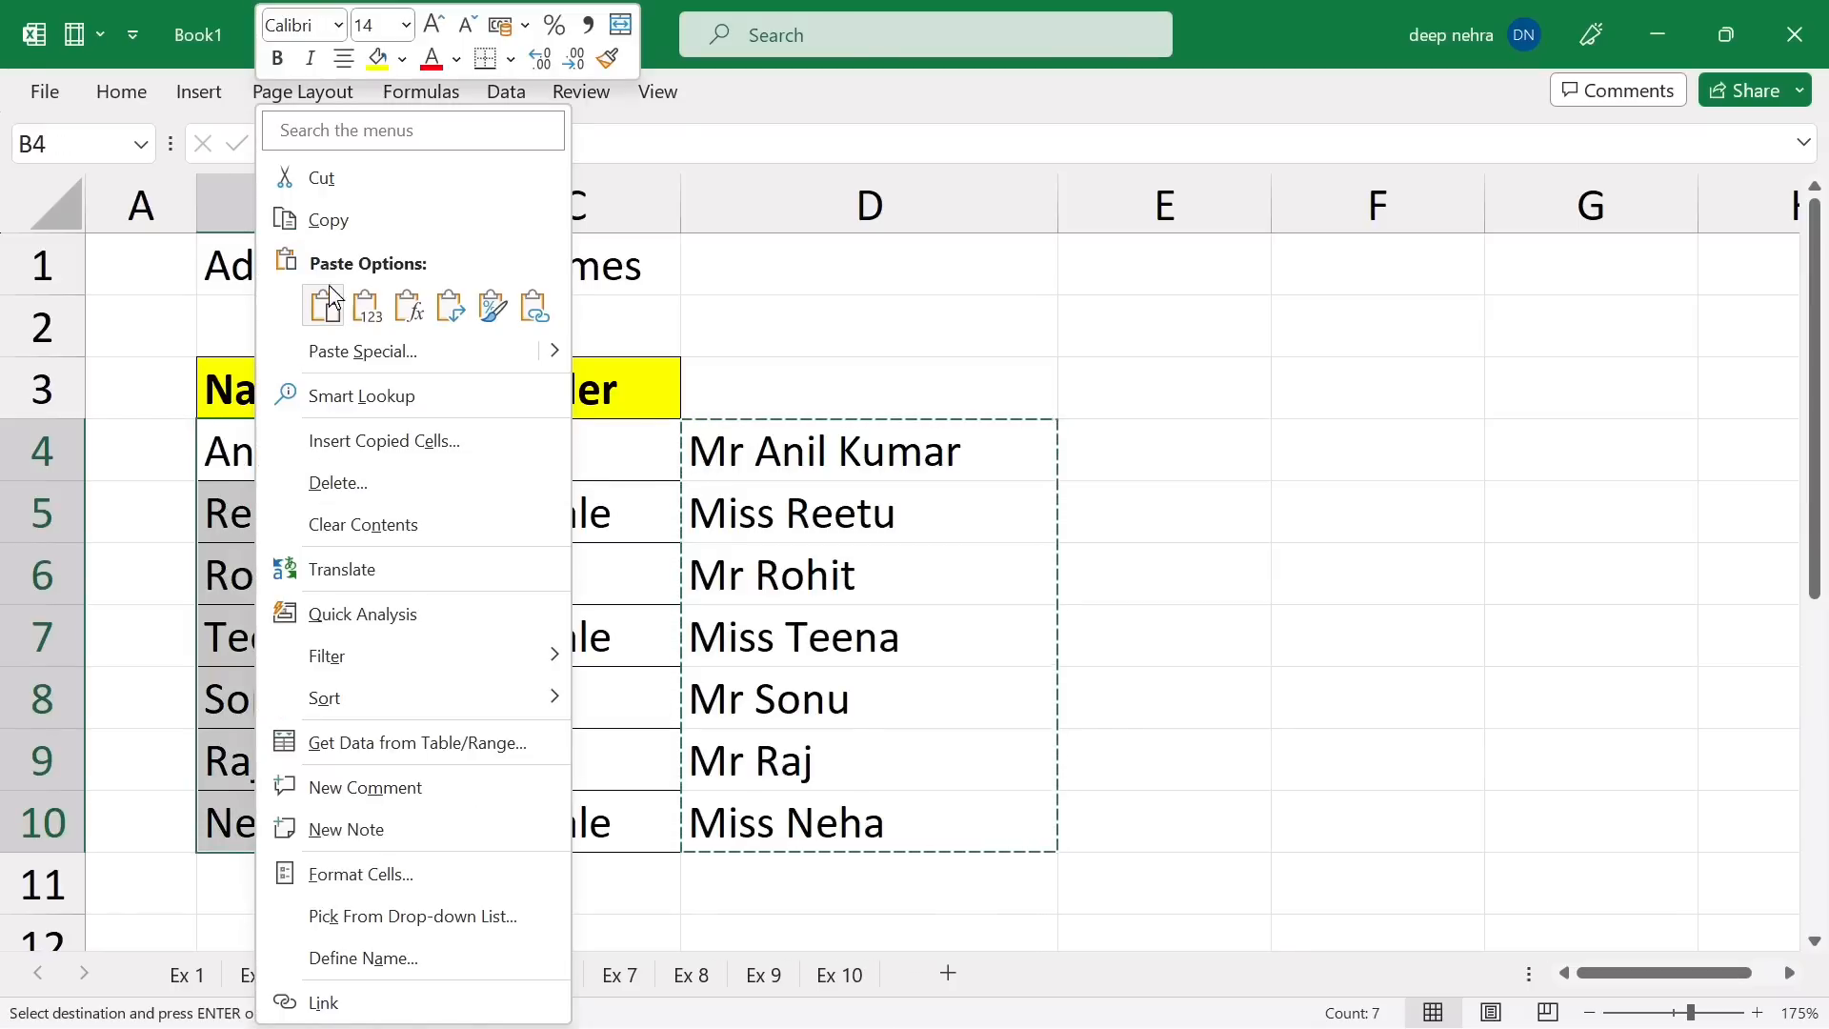
left_click(362, 351)
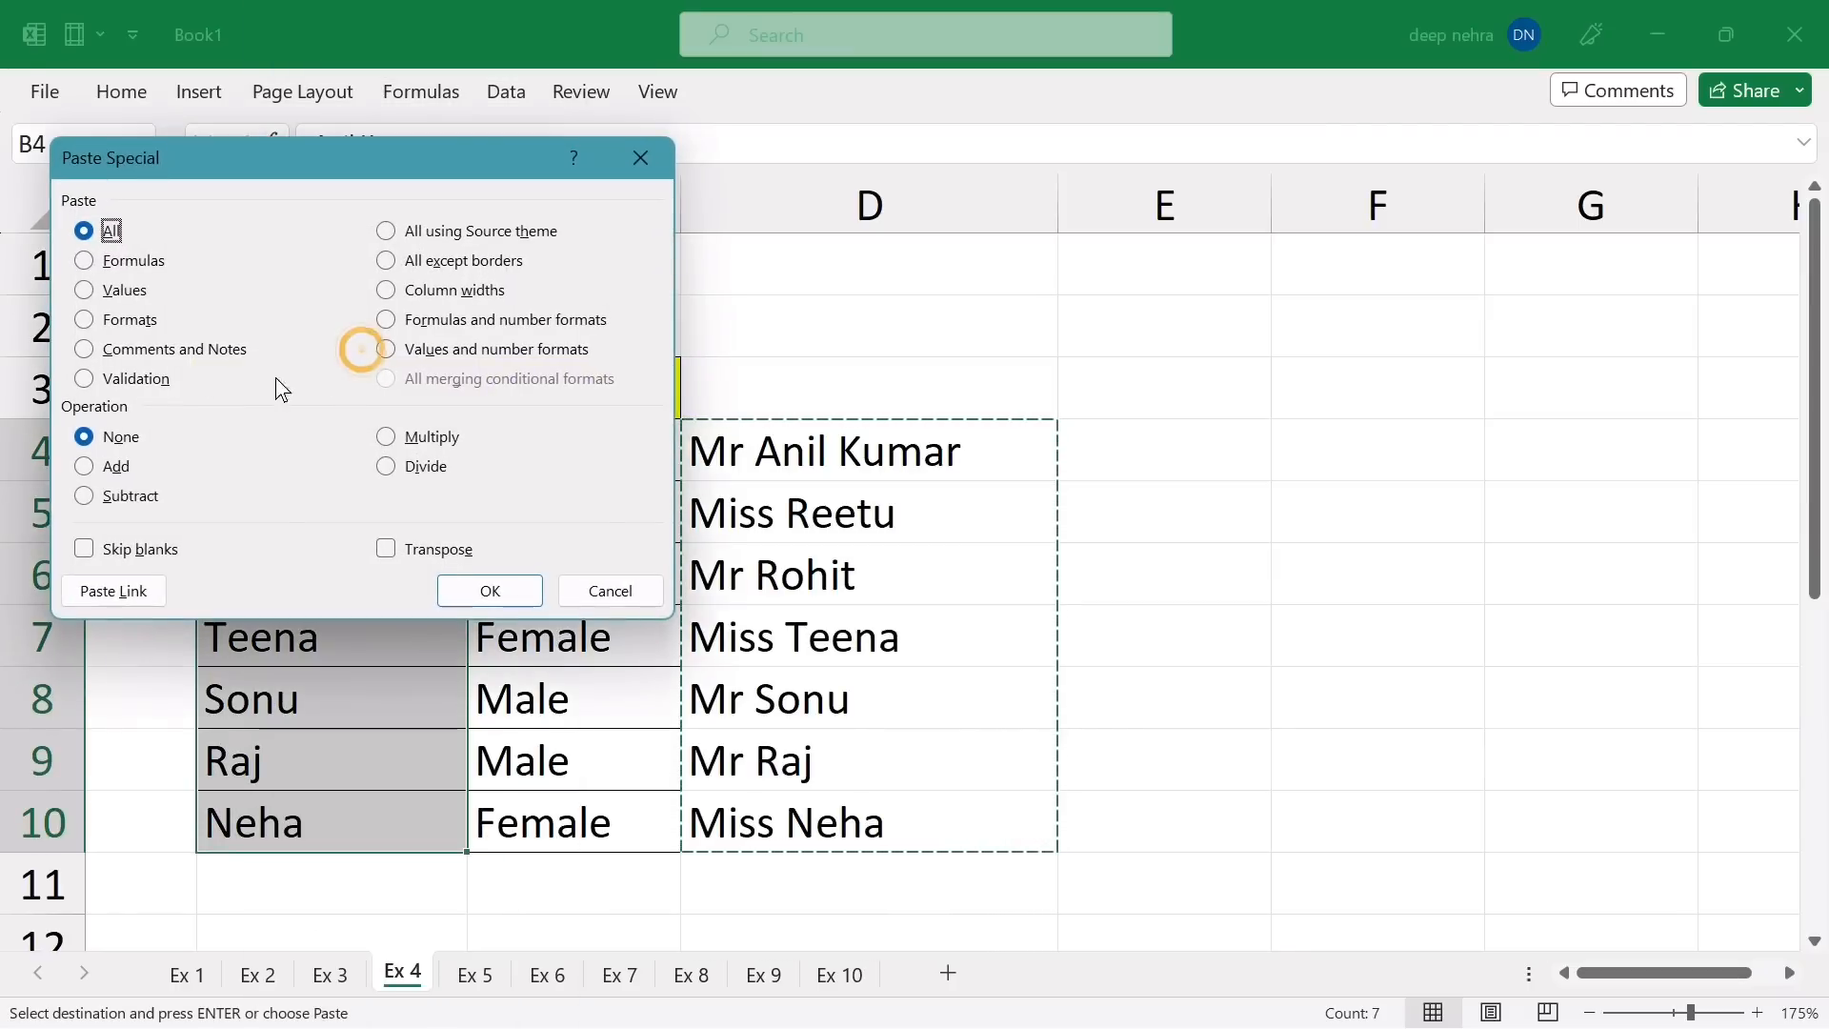
left_click(124, 291)
left_click(487, 589)
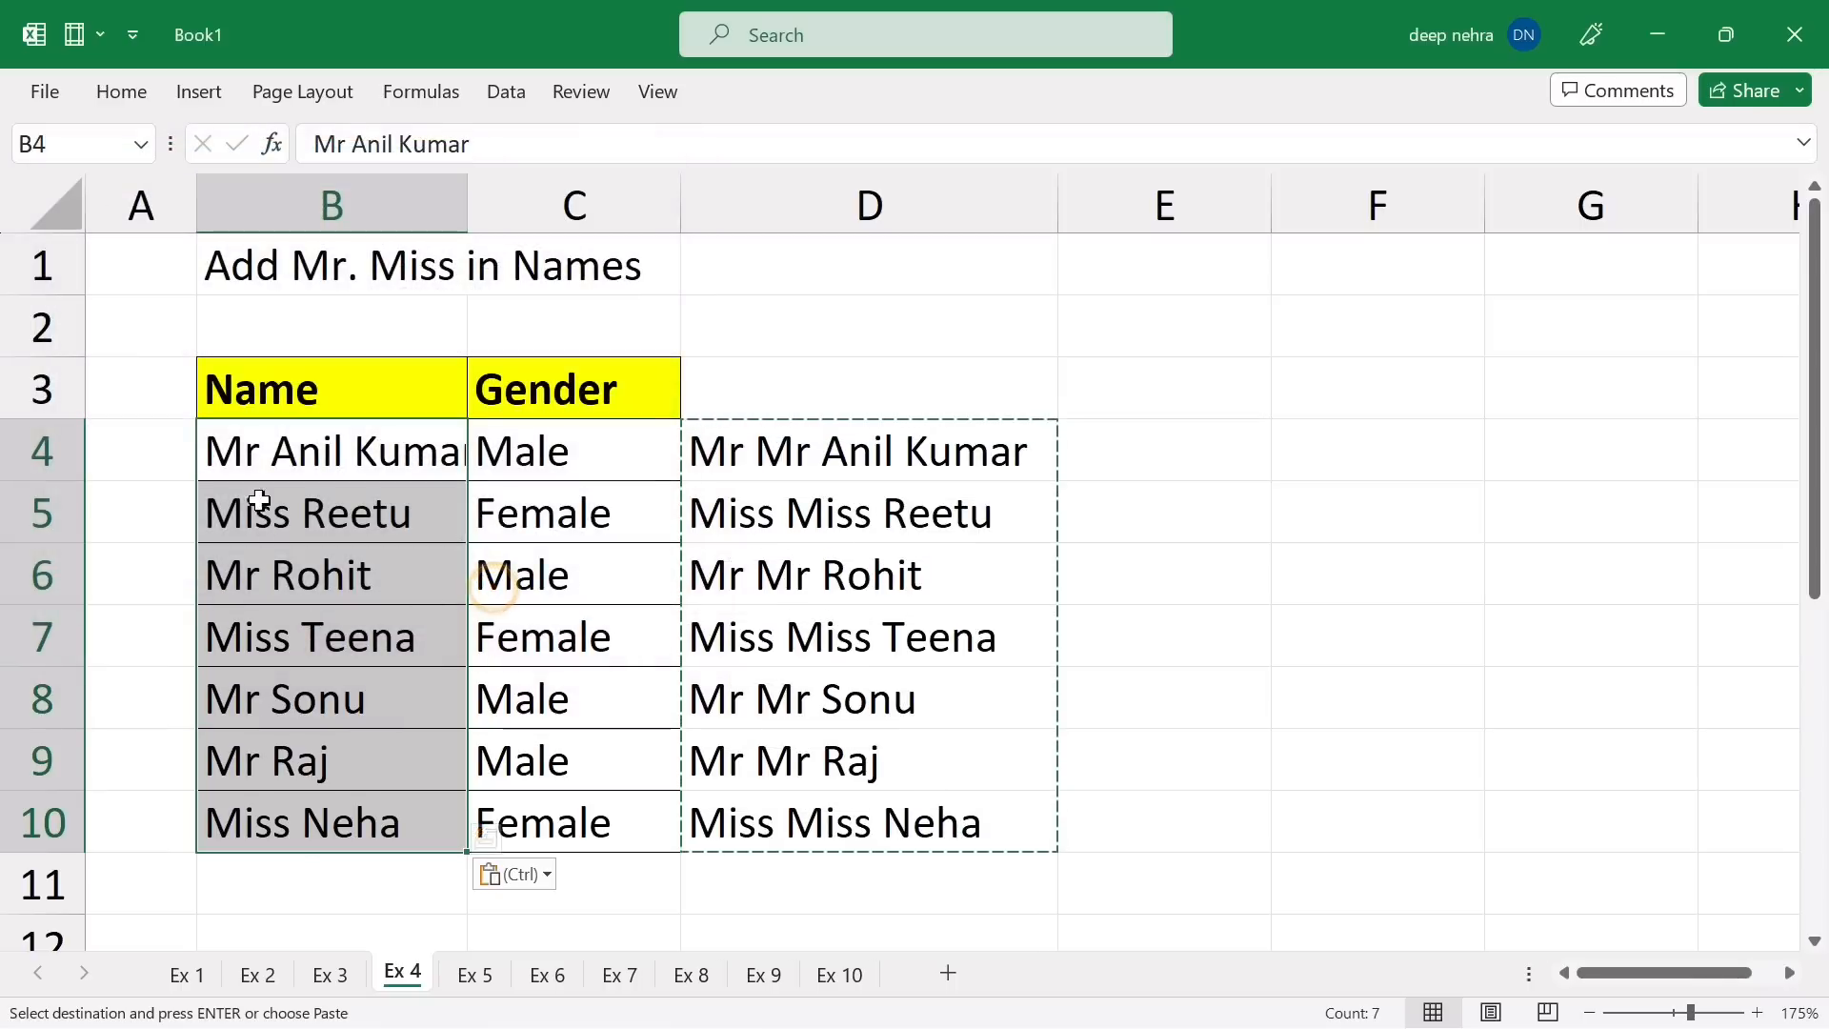
double_click(293, 580)
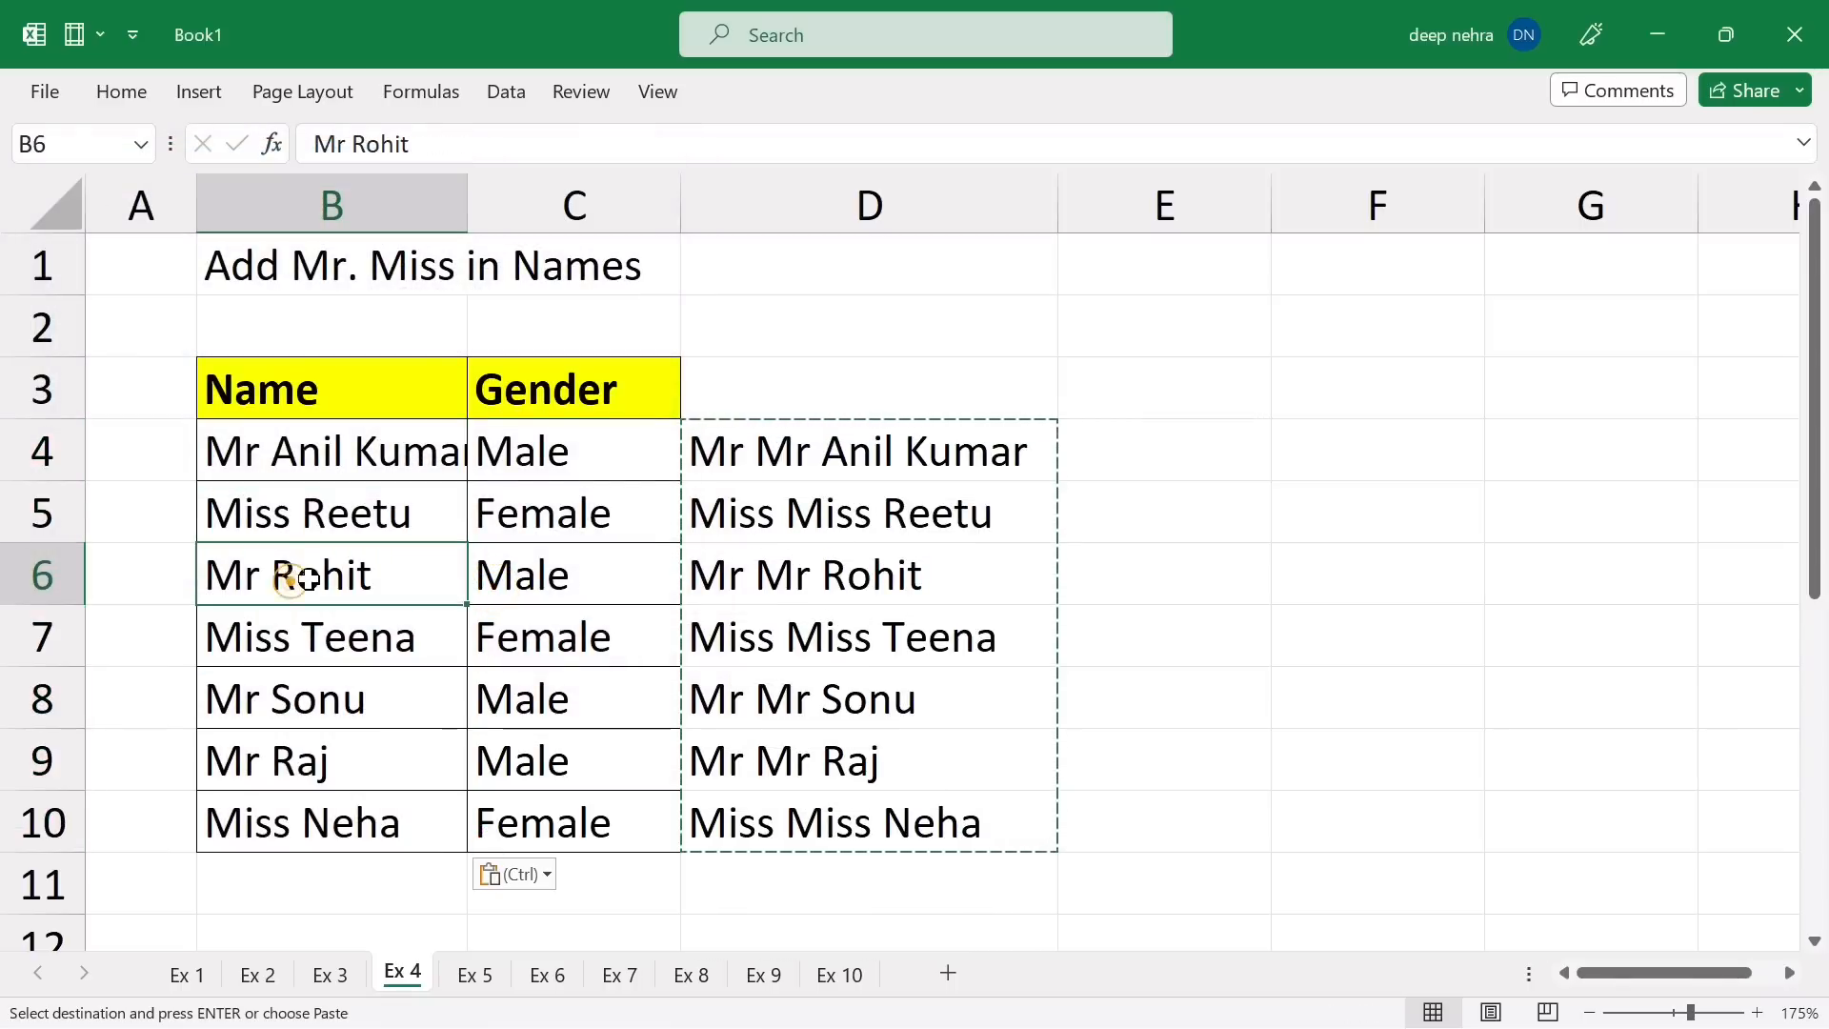
double_click(317, 518)
left_click(417, 594)
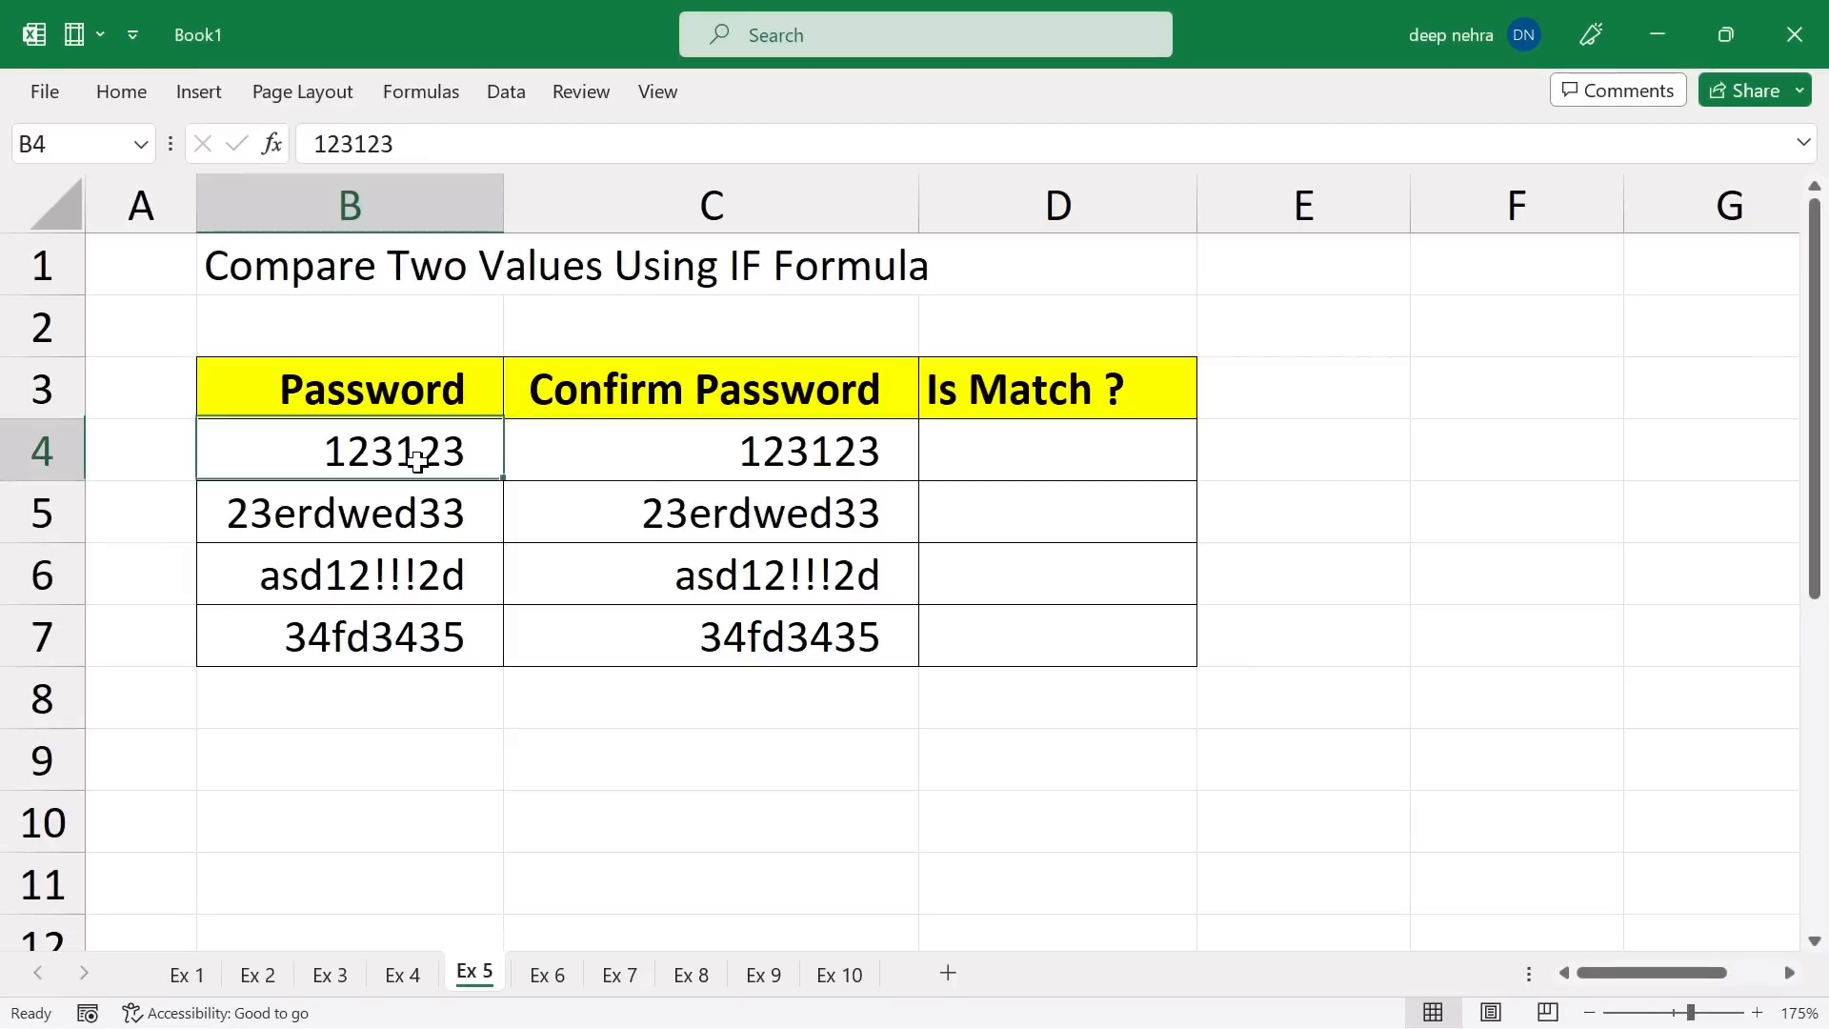
On the Ex 5 sheet, compare the Password and Confirm Password entries in row 4.
left_click(691, 462)
left_click(692, 462)
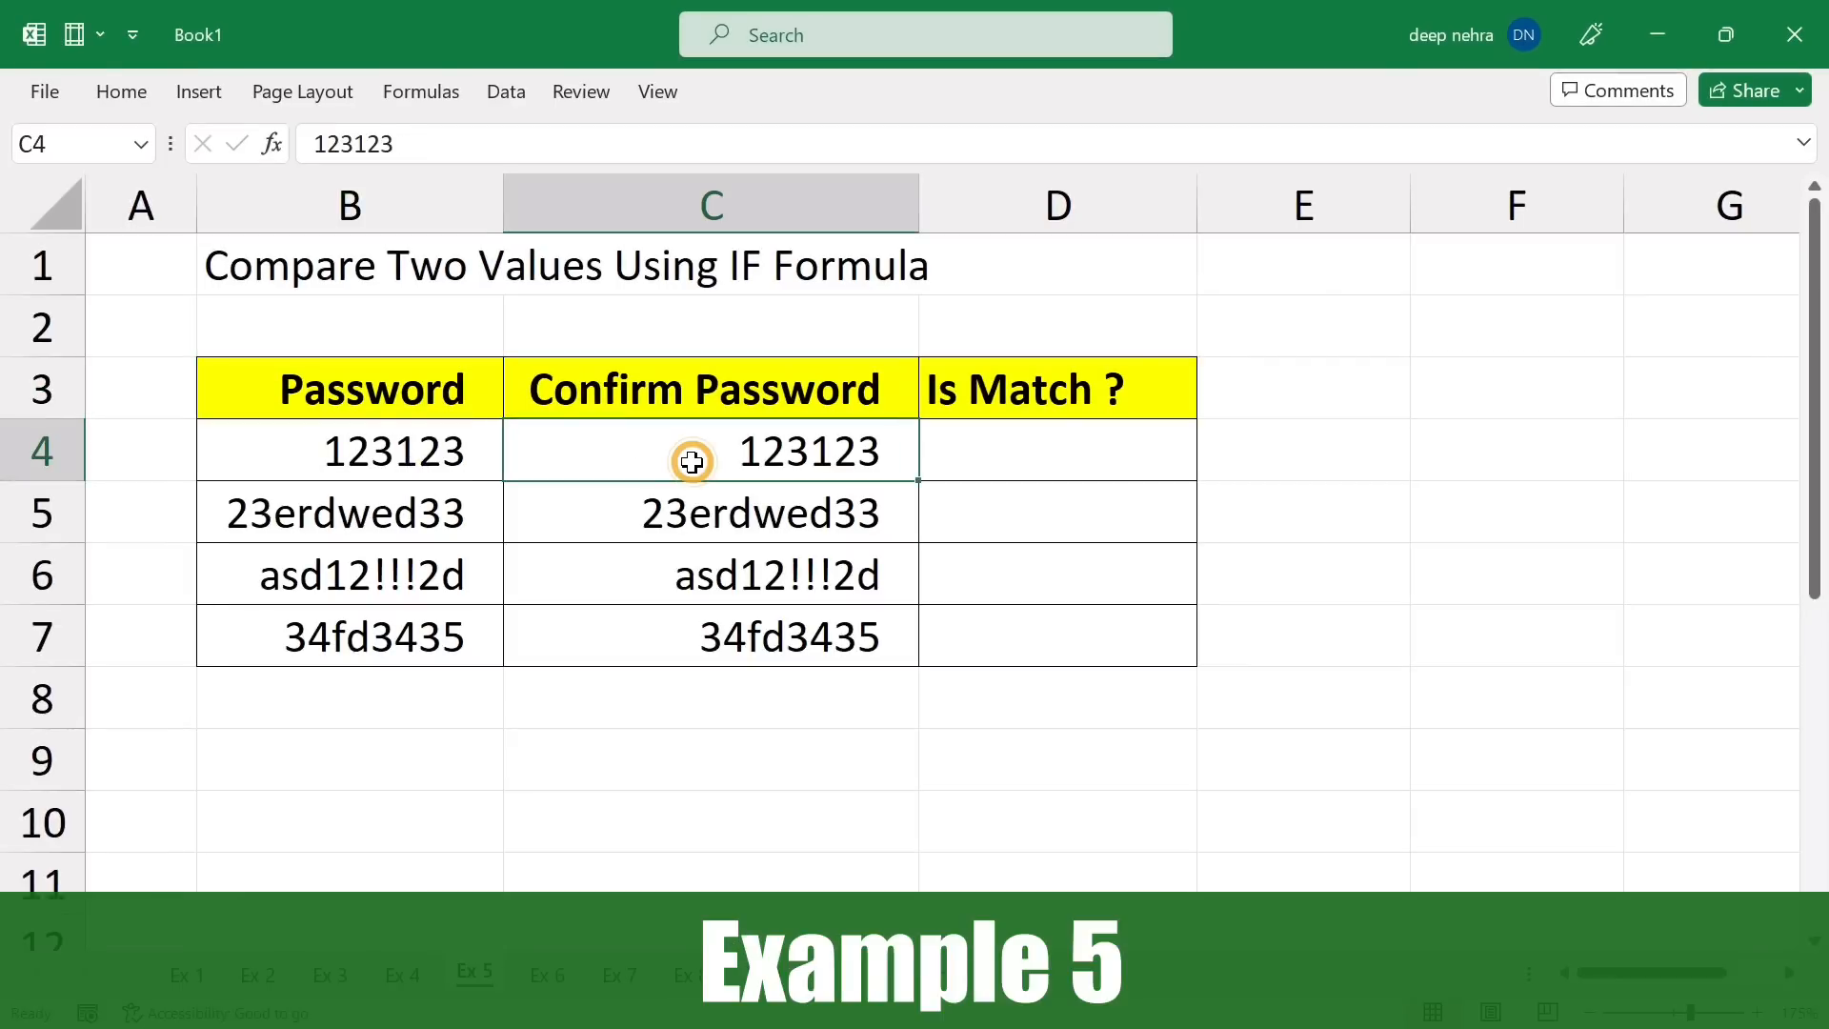
left_click(436, 465)
left_click(682, 457)
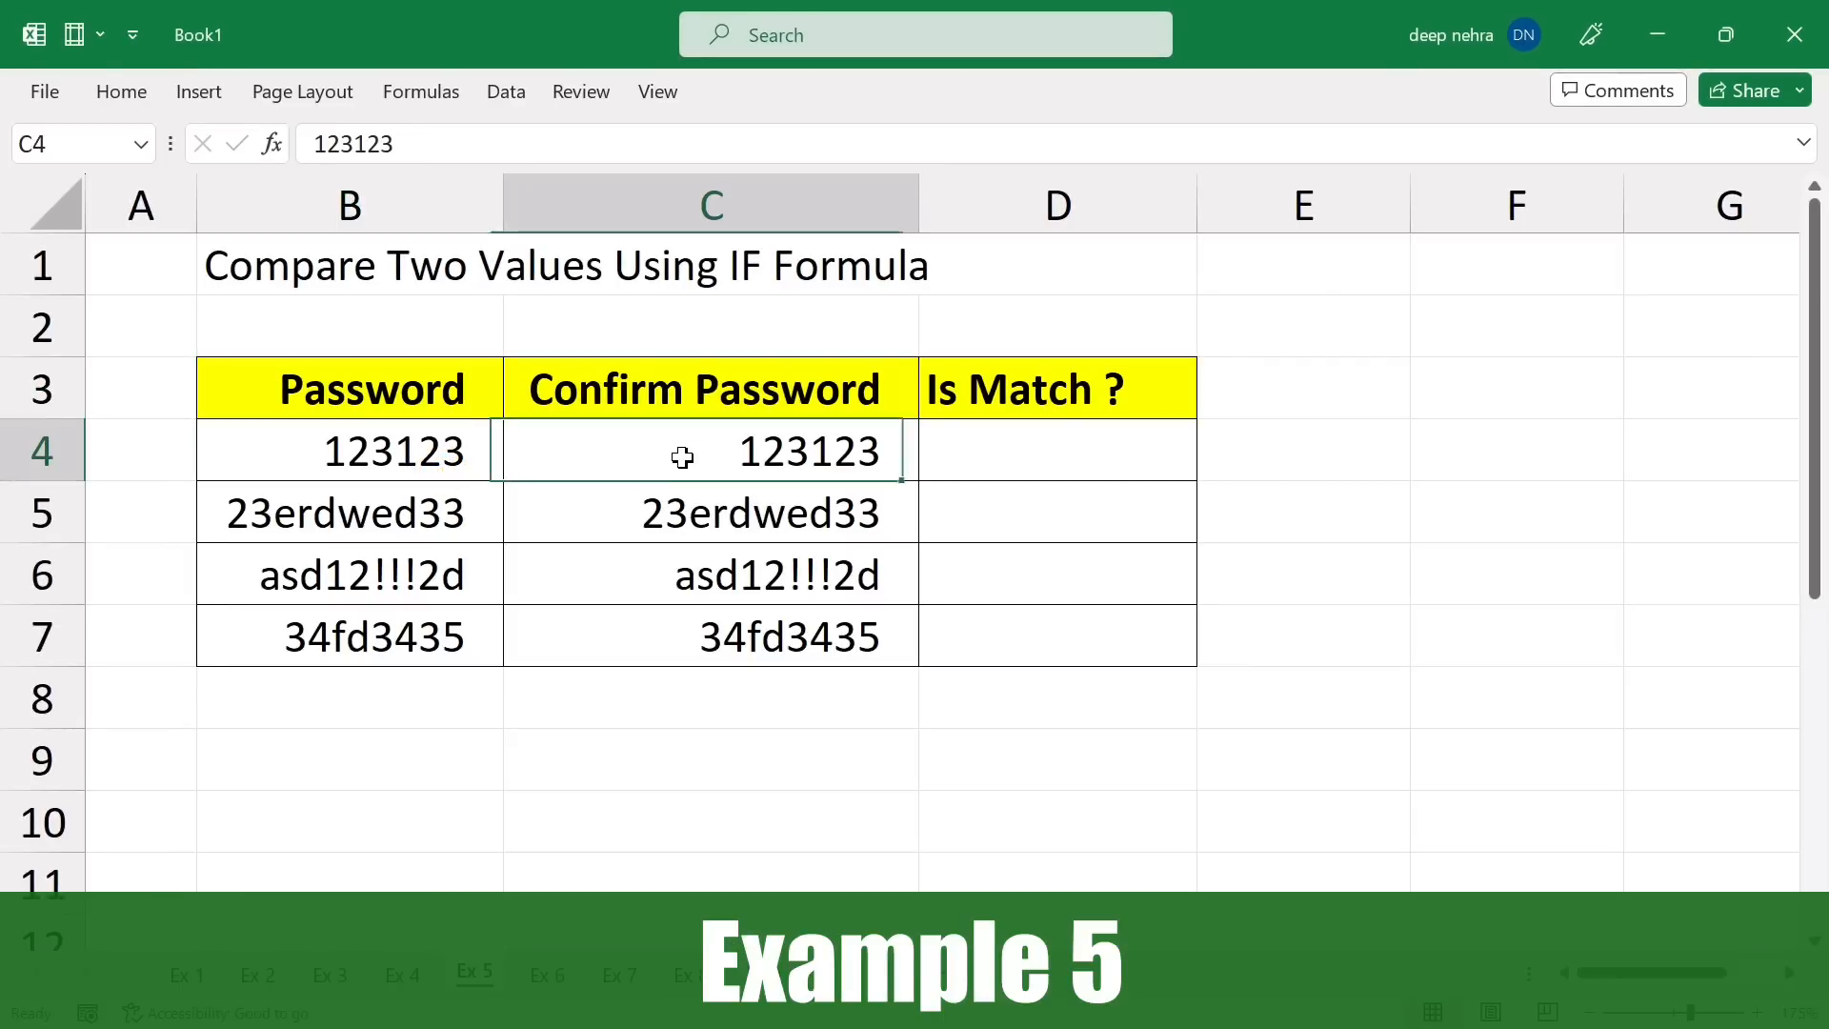
left_click(487, 463)
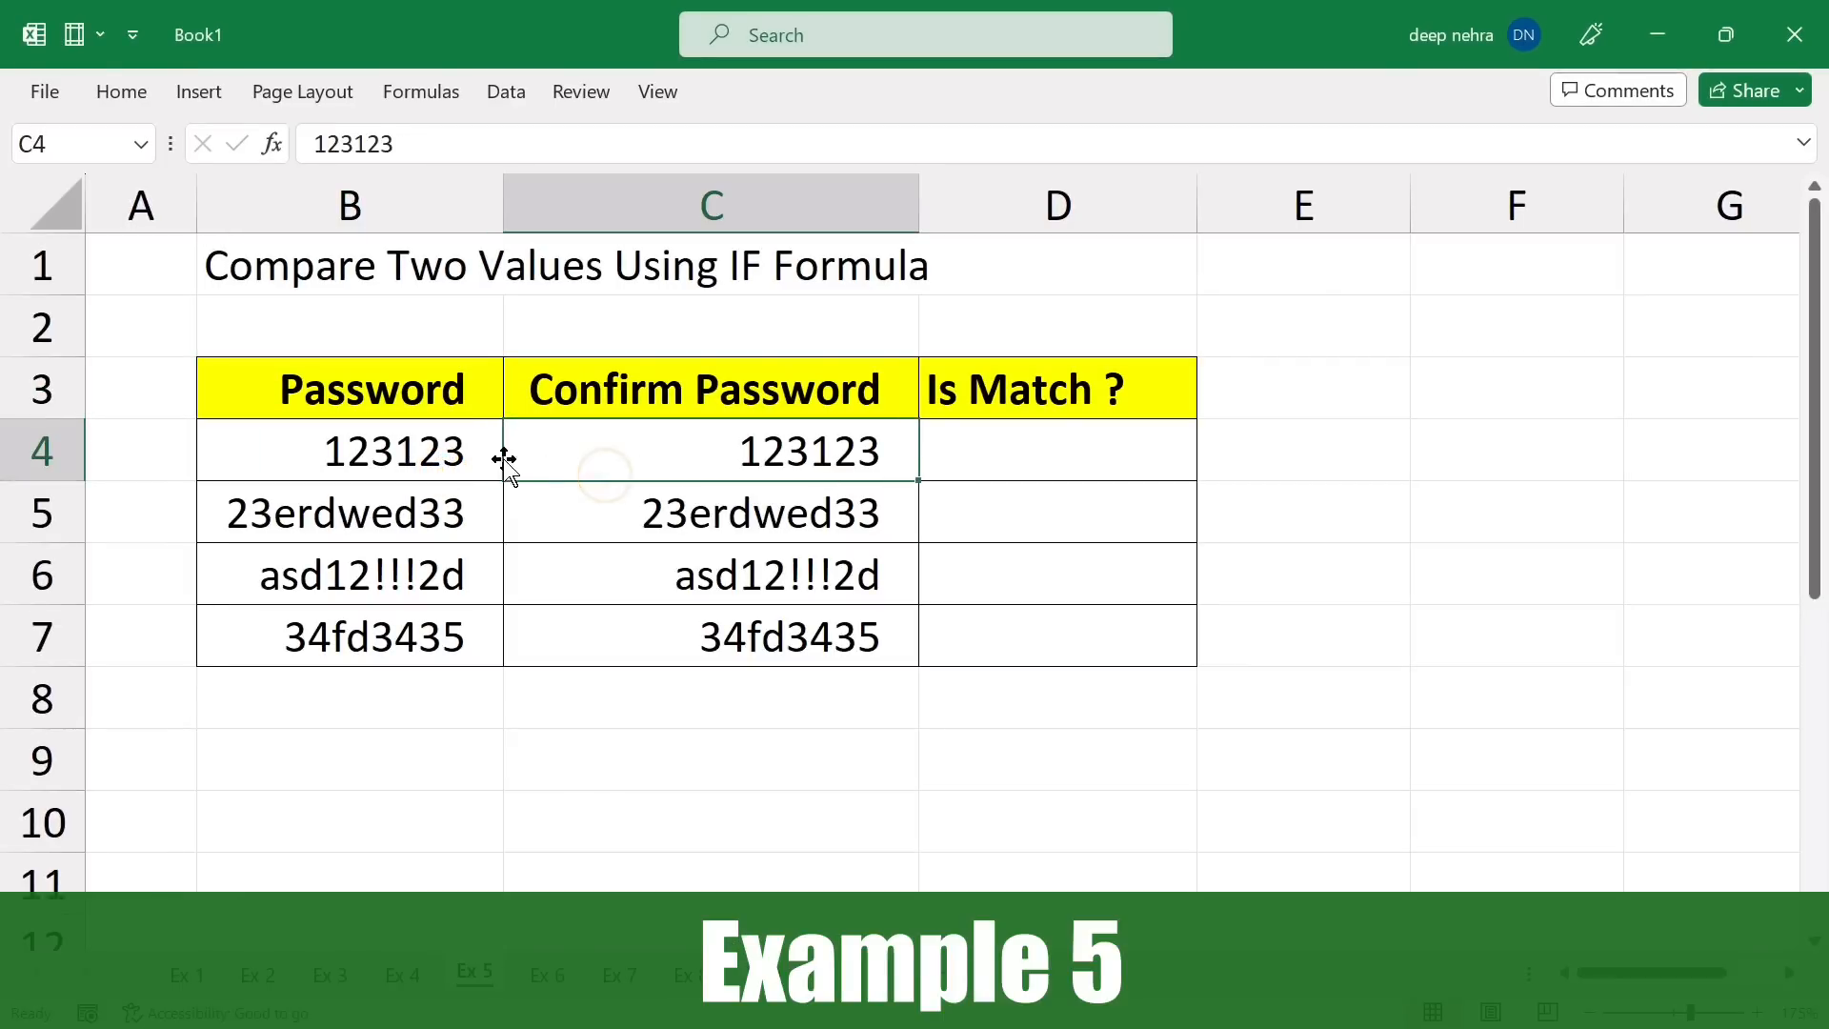
Enter an IF formula in D4 that returns "yes" when B4=C4 and "no" otherwise, and fill it down through D7.
left_click(1021, 465)
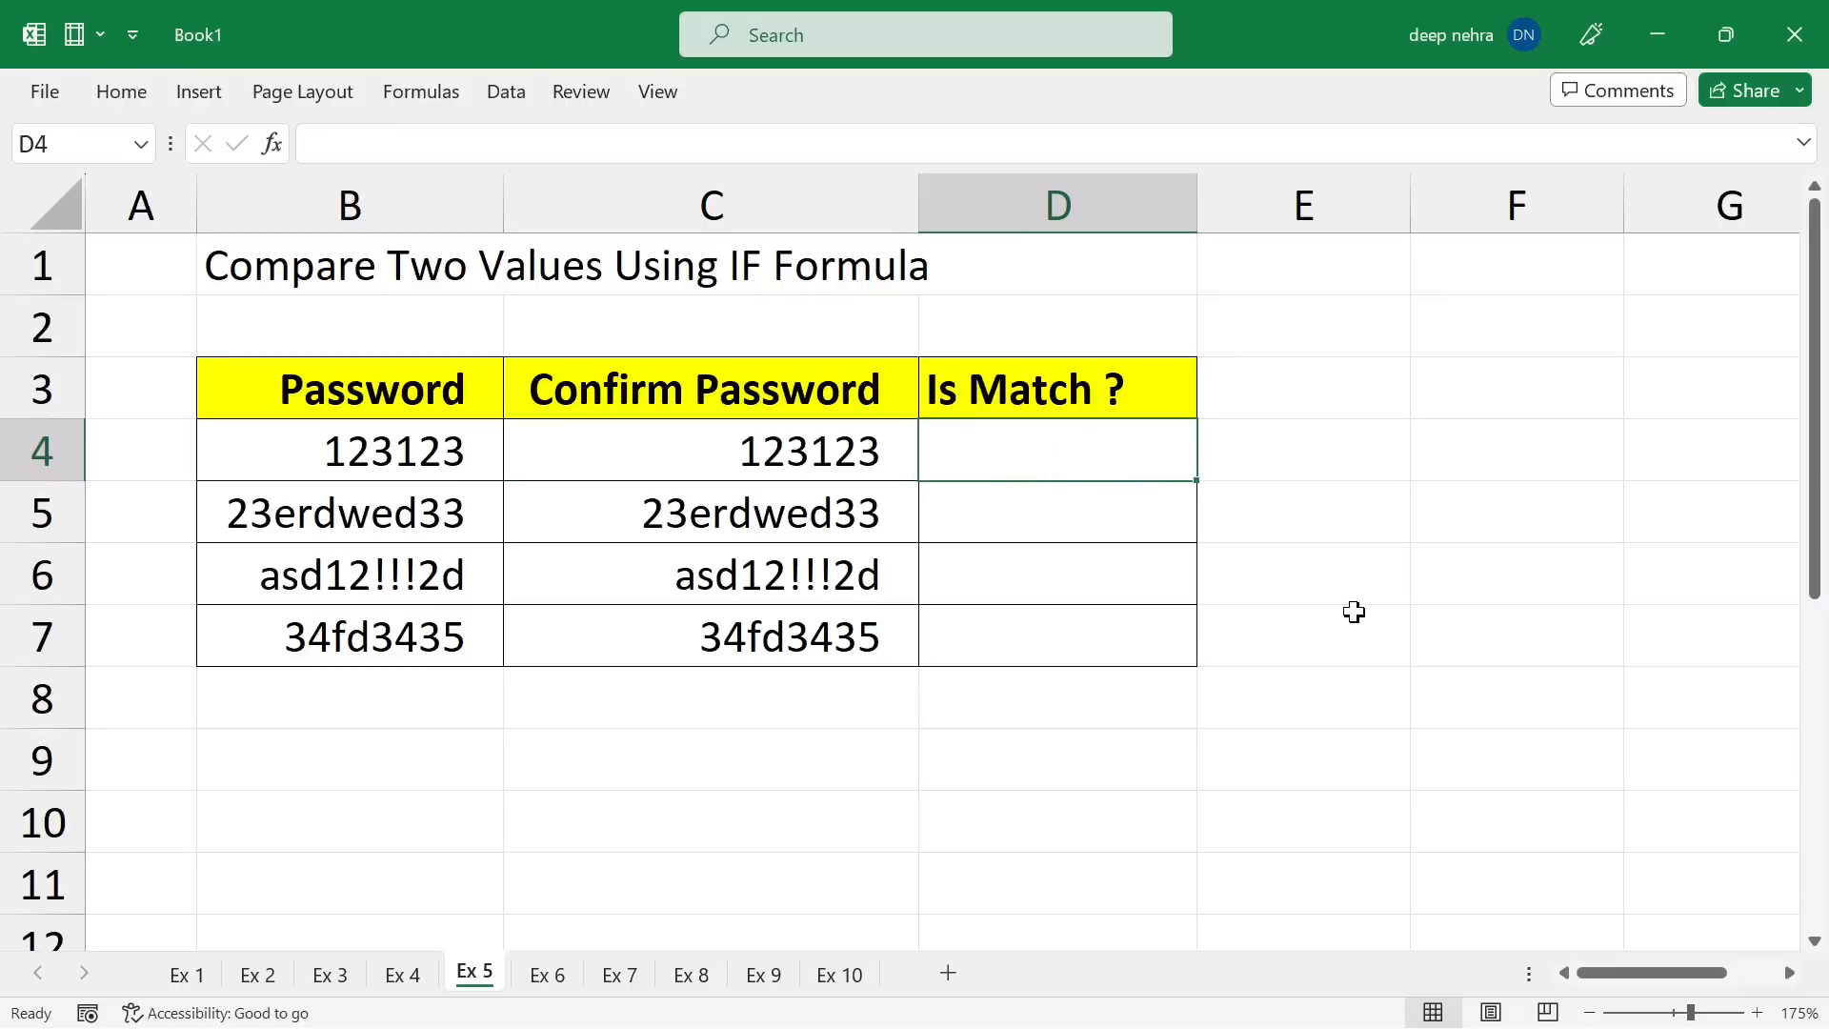
type("=if(")
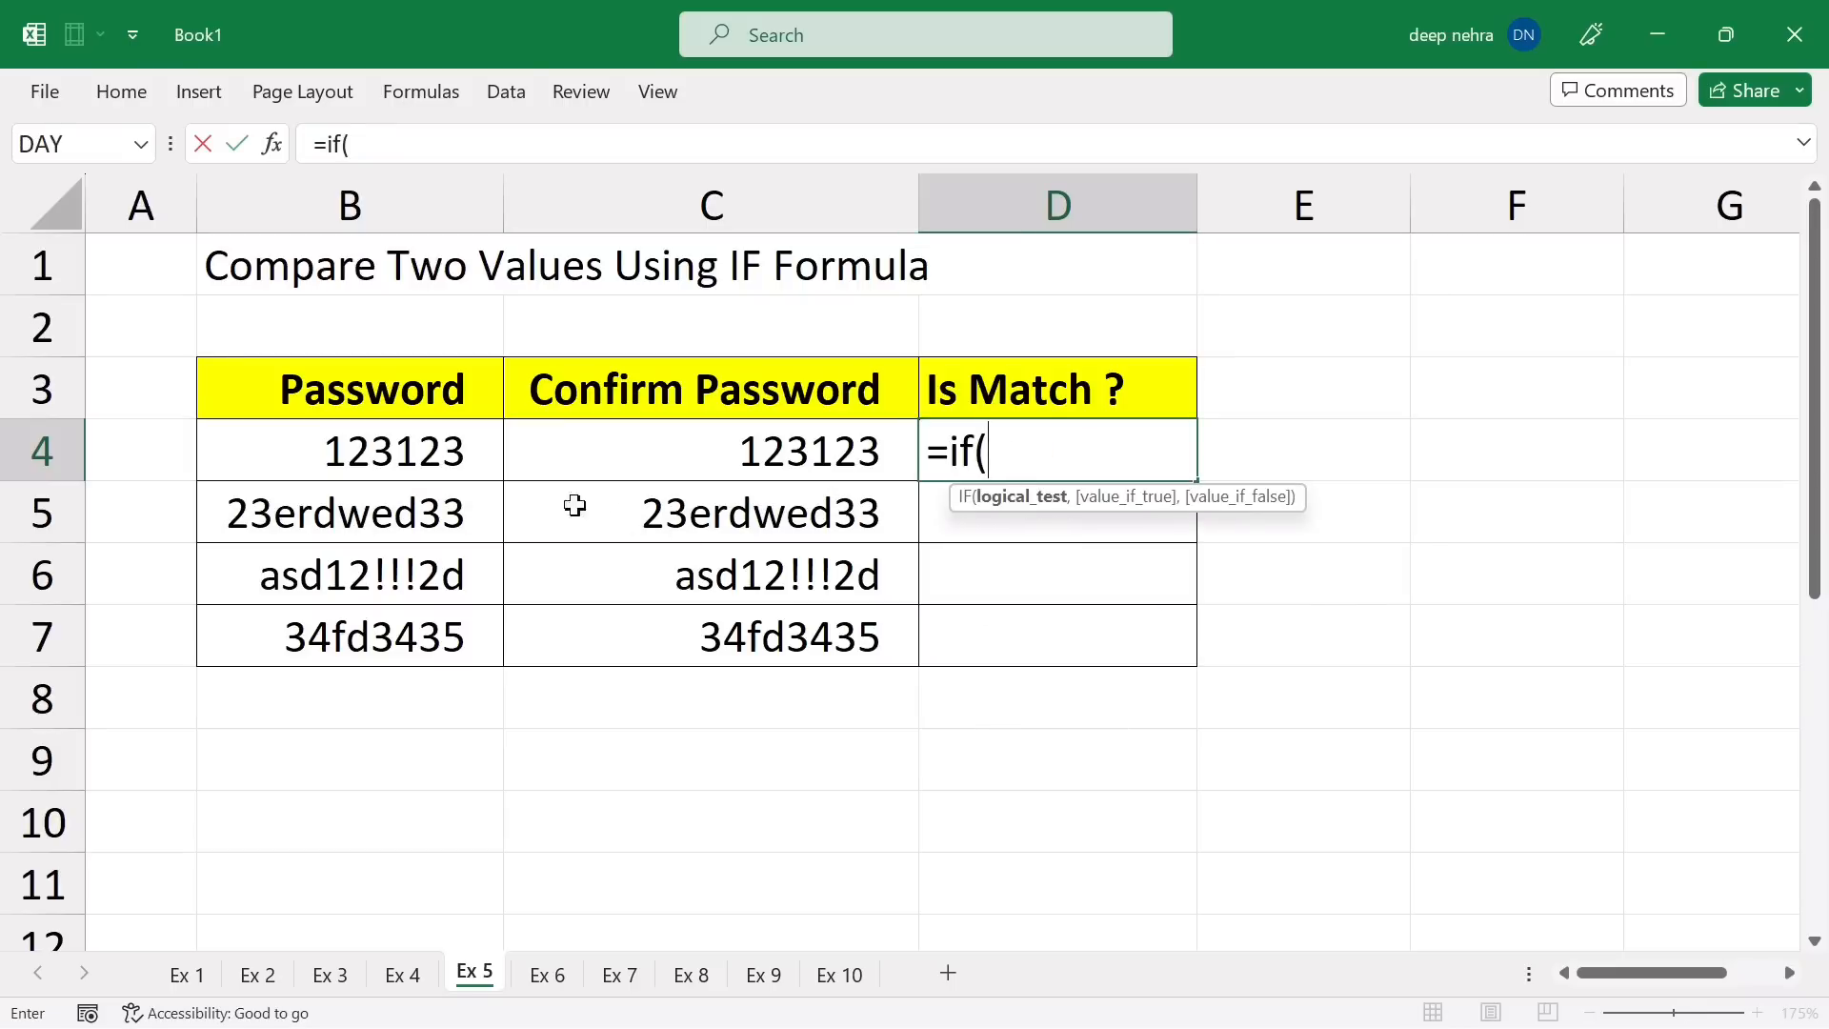
left_click(373, 455)
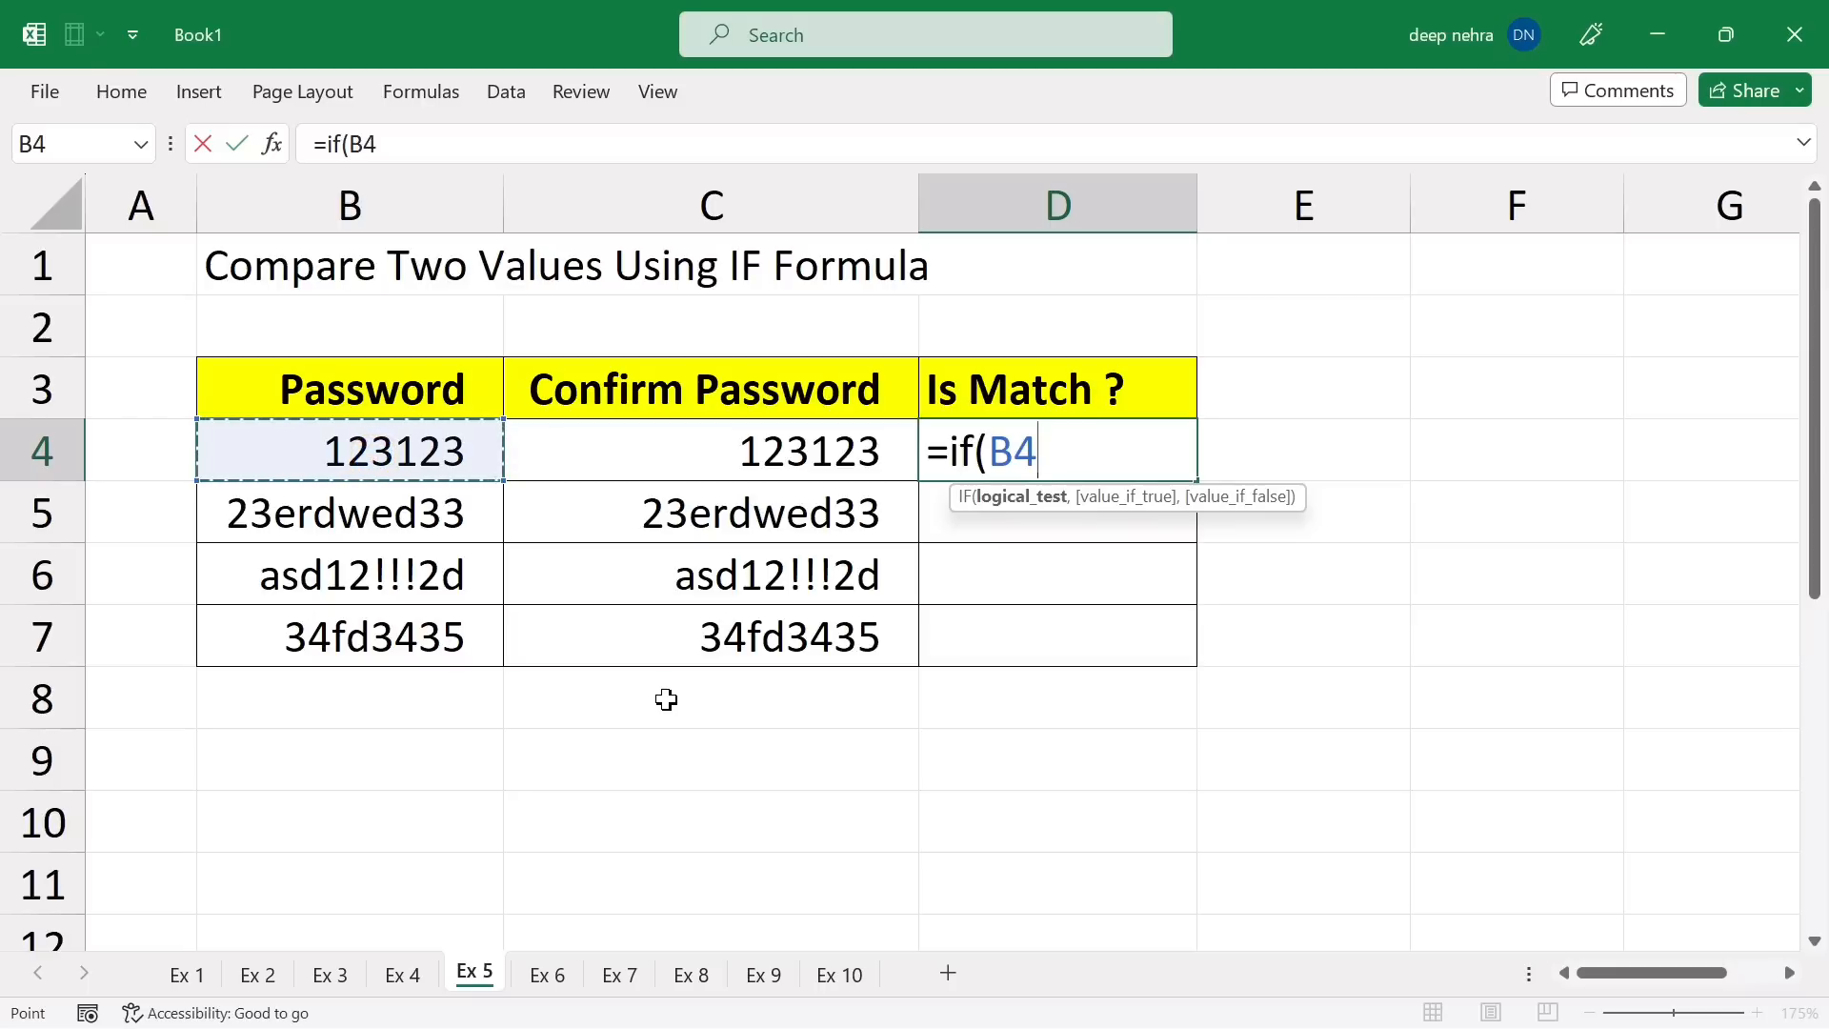
type("=")
left_click(711, 450)
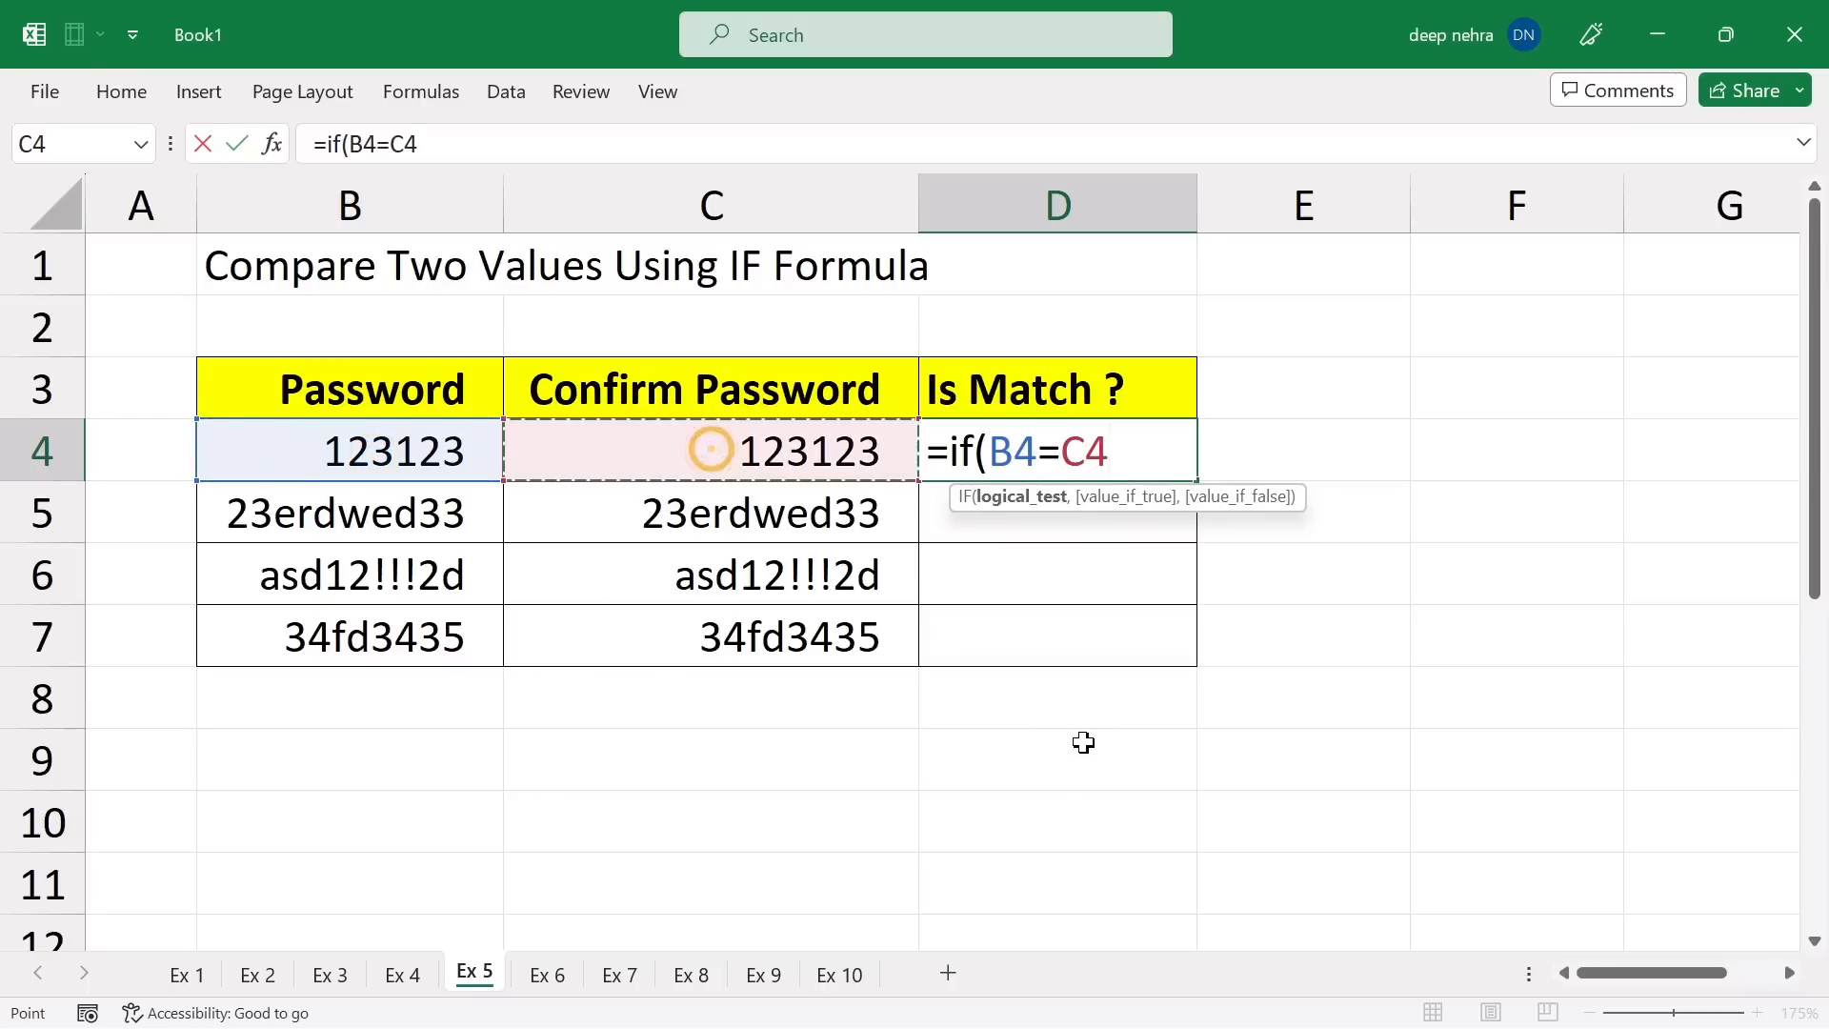
type(",")
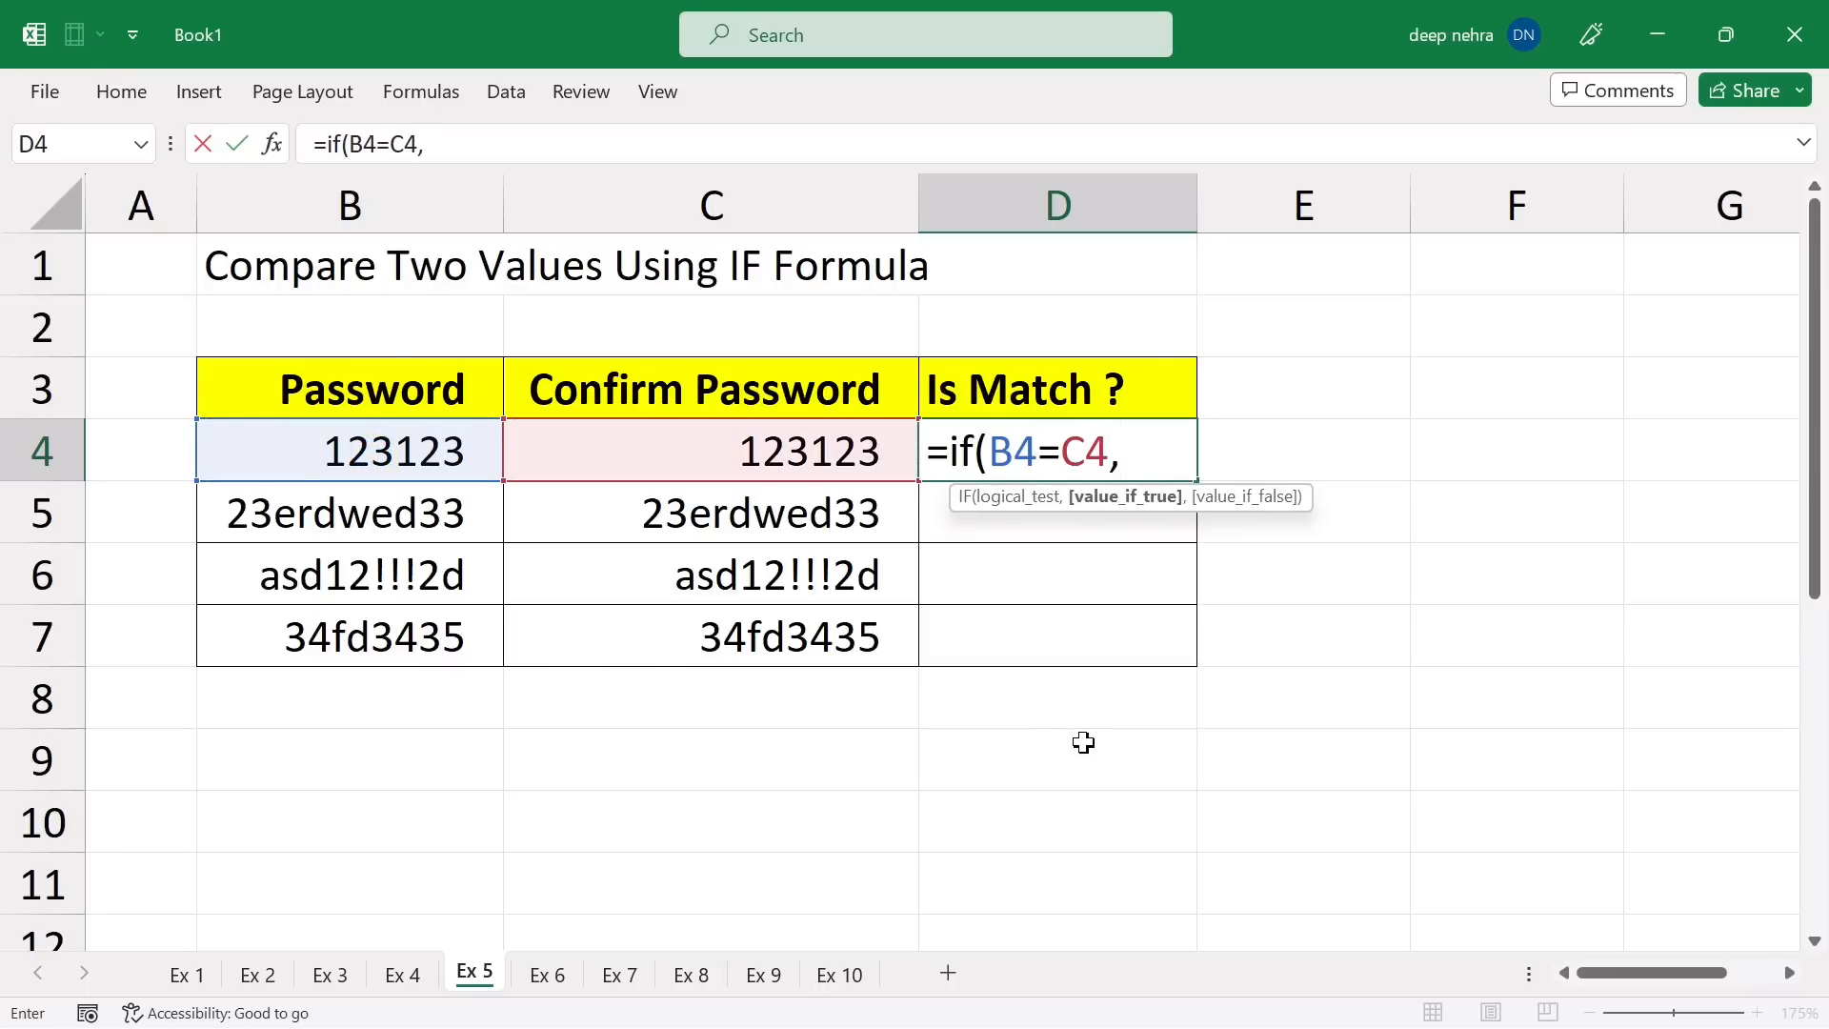
type("\"yes\",")
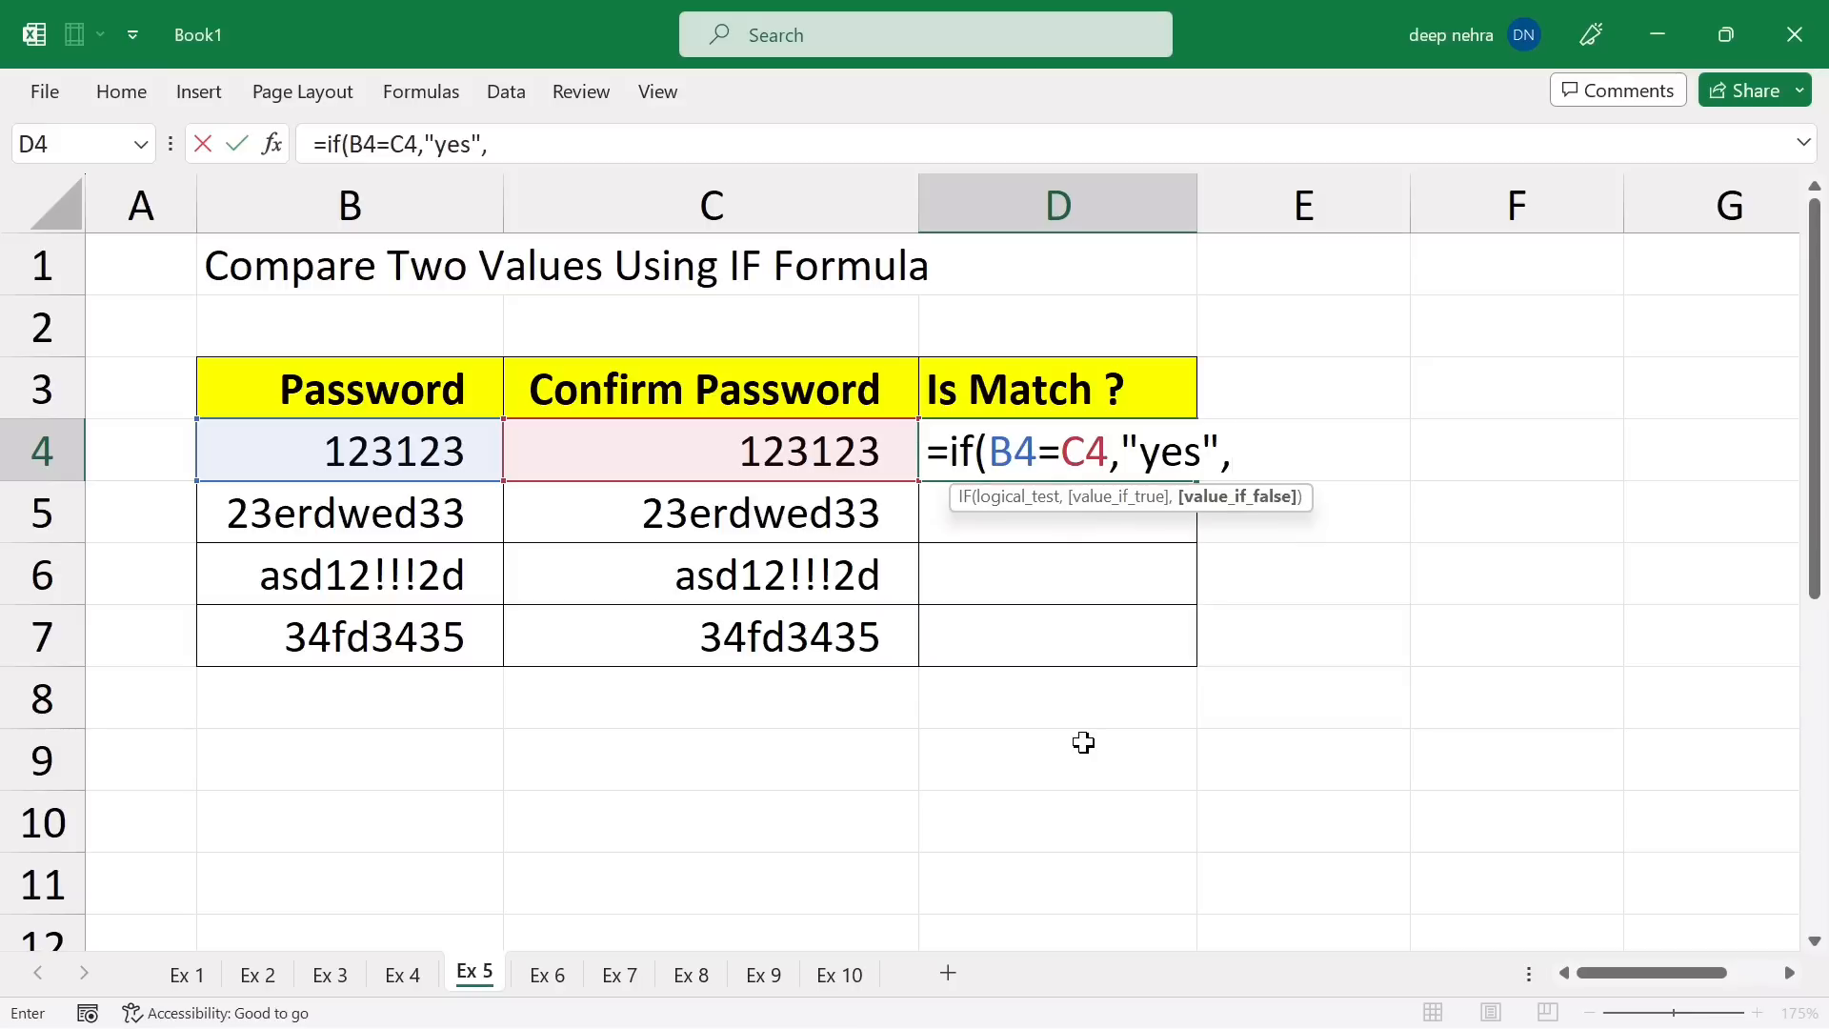
type("\"no")
key("Return")
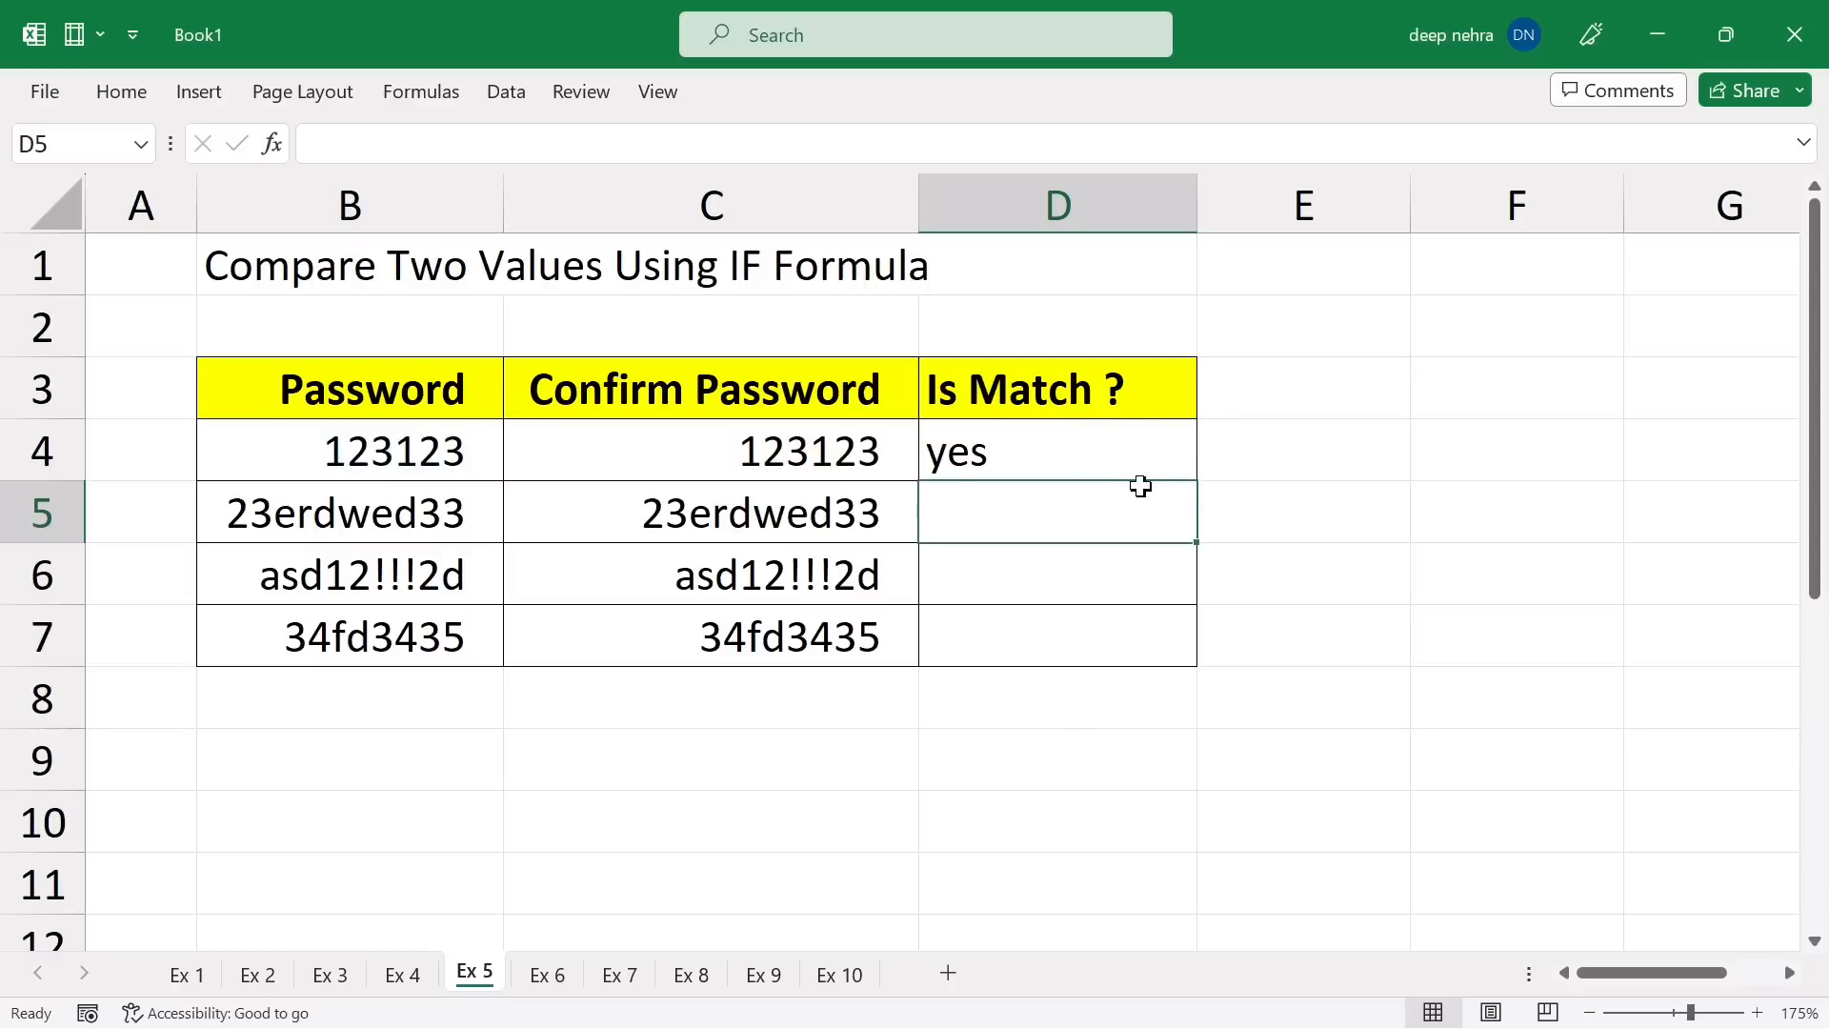
left_click(1141, 466)
left_click_drag(1196, 479, 1168, 647)
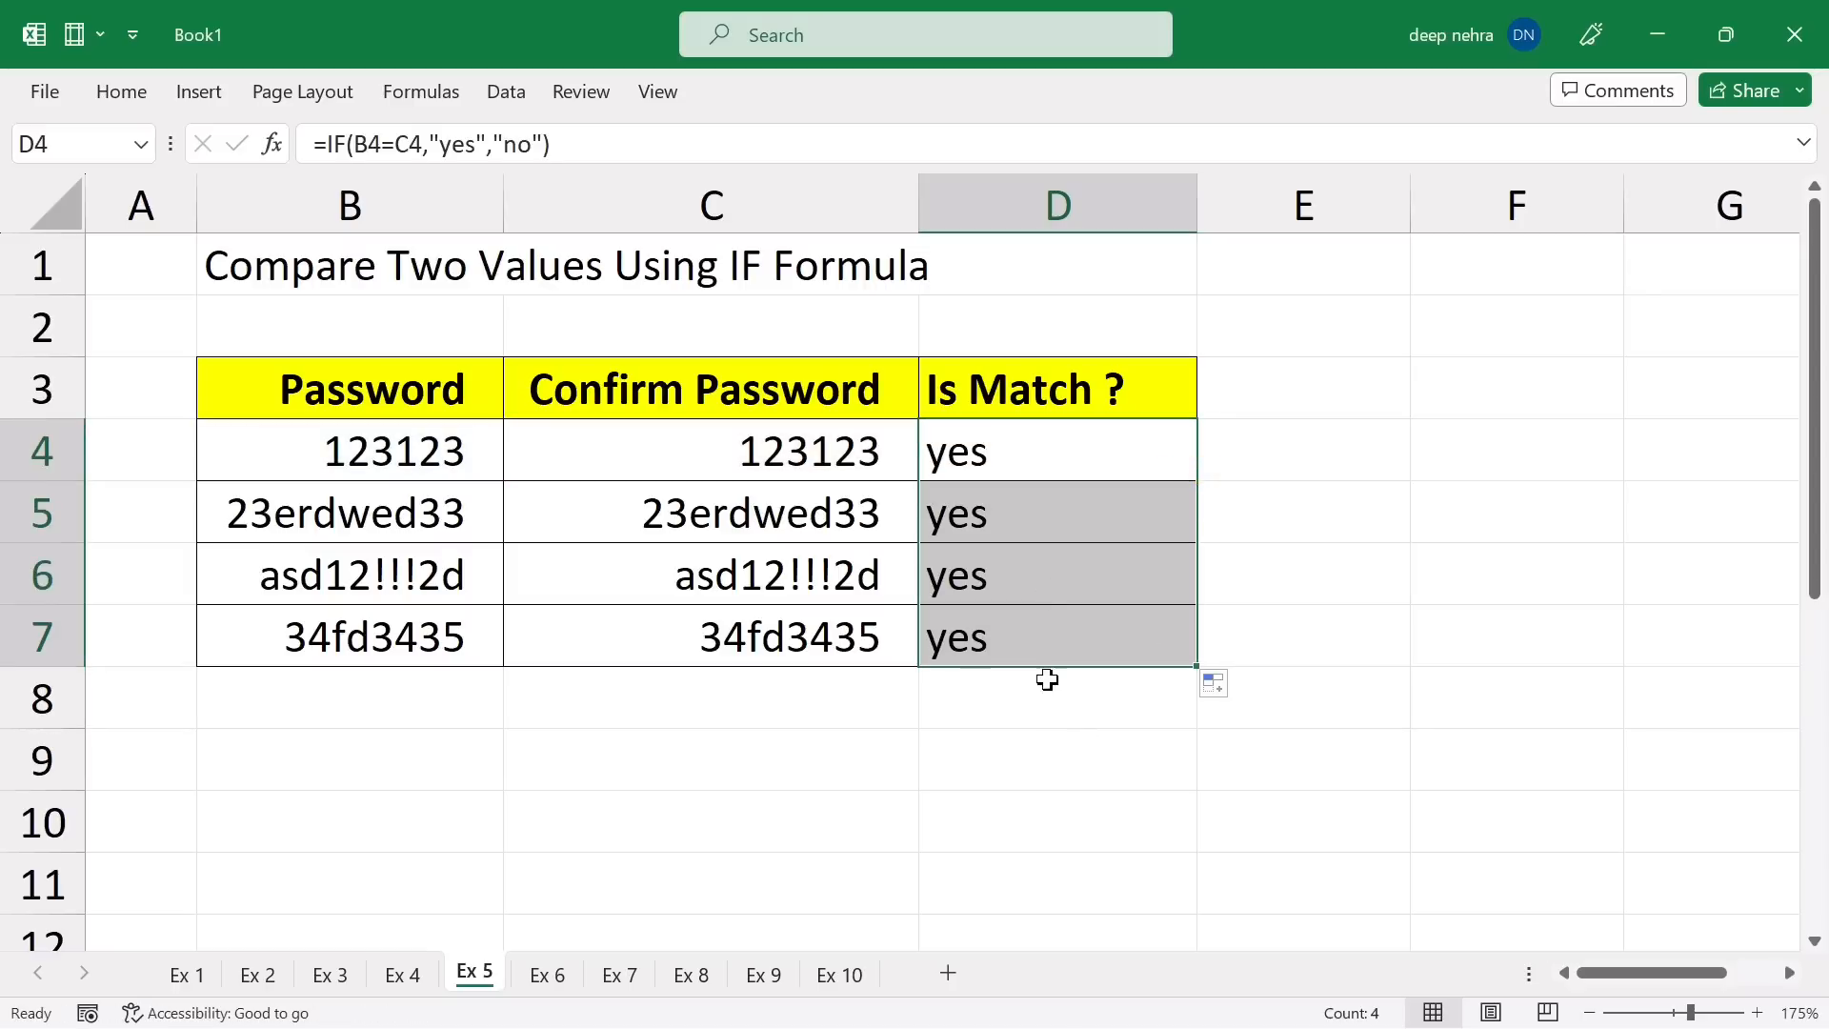
Change the last character of the row 7 Password entry so that it differs from its Confirm Password entry.
double_click(476, 638)
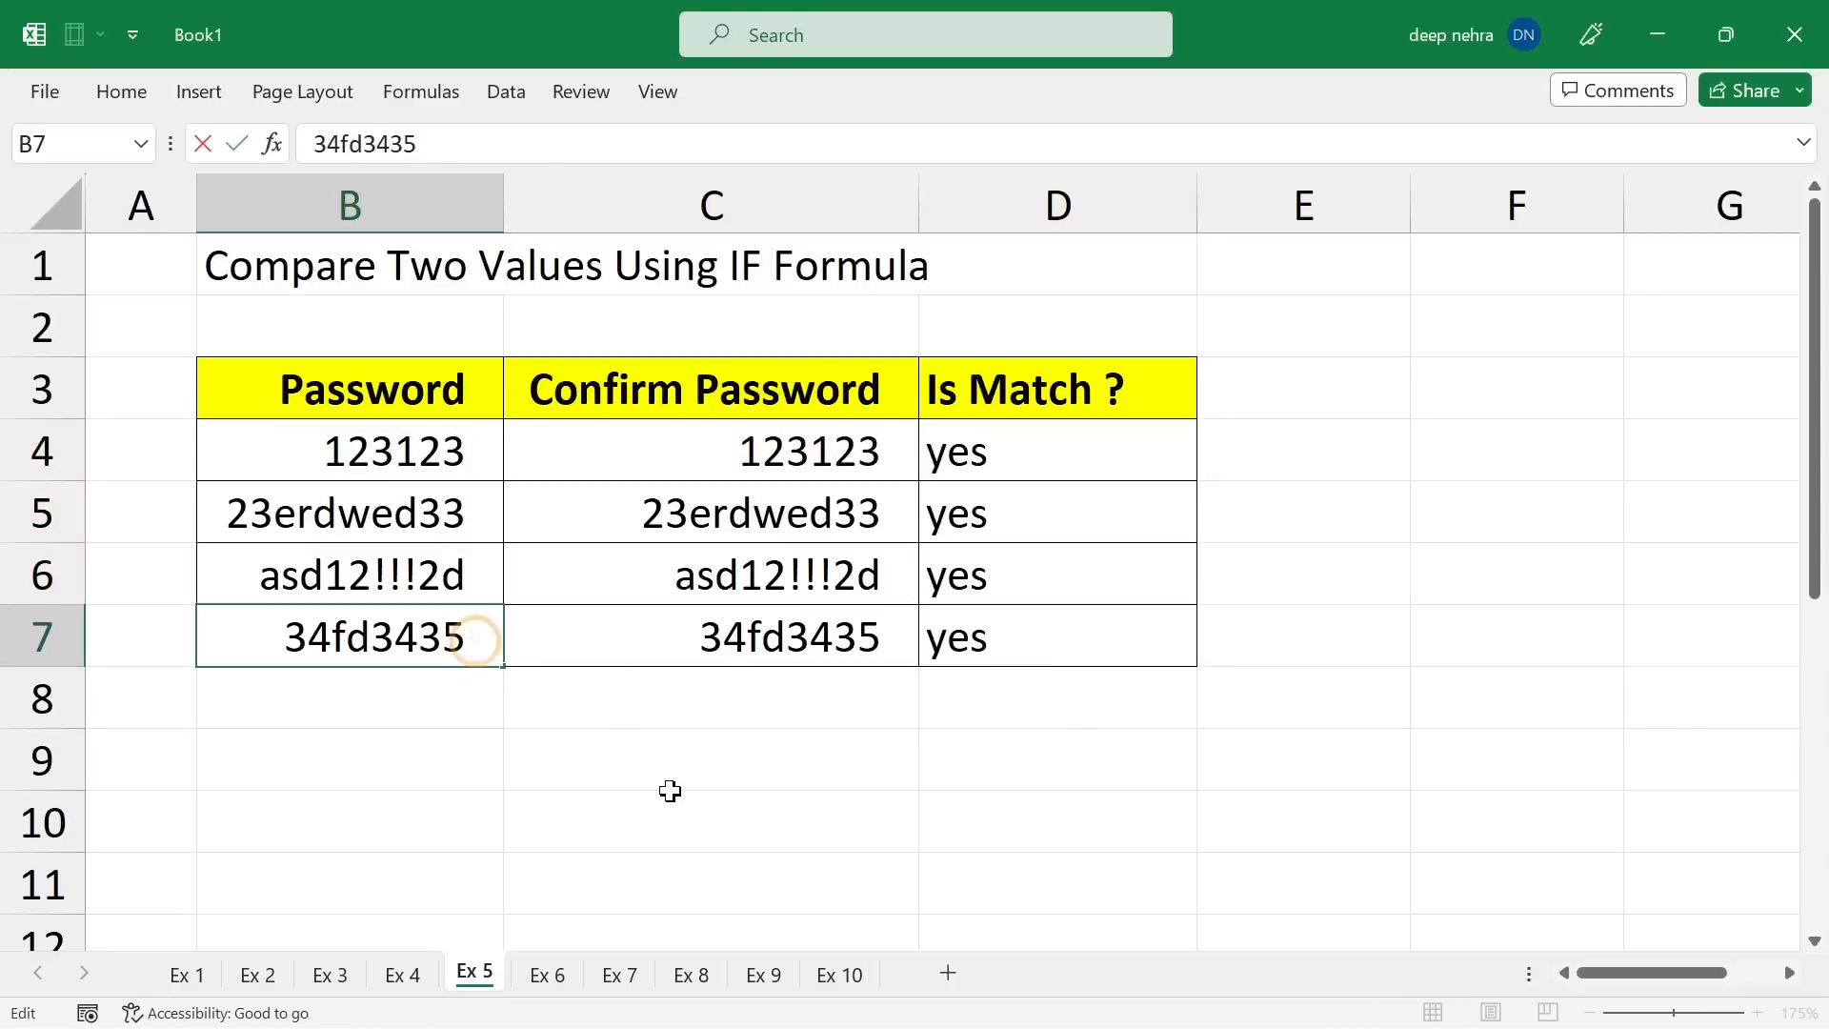
key("BackSpace")
type("7")
key("Return")
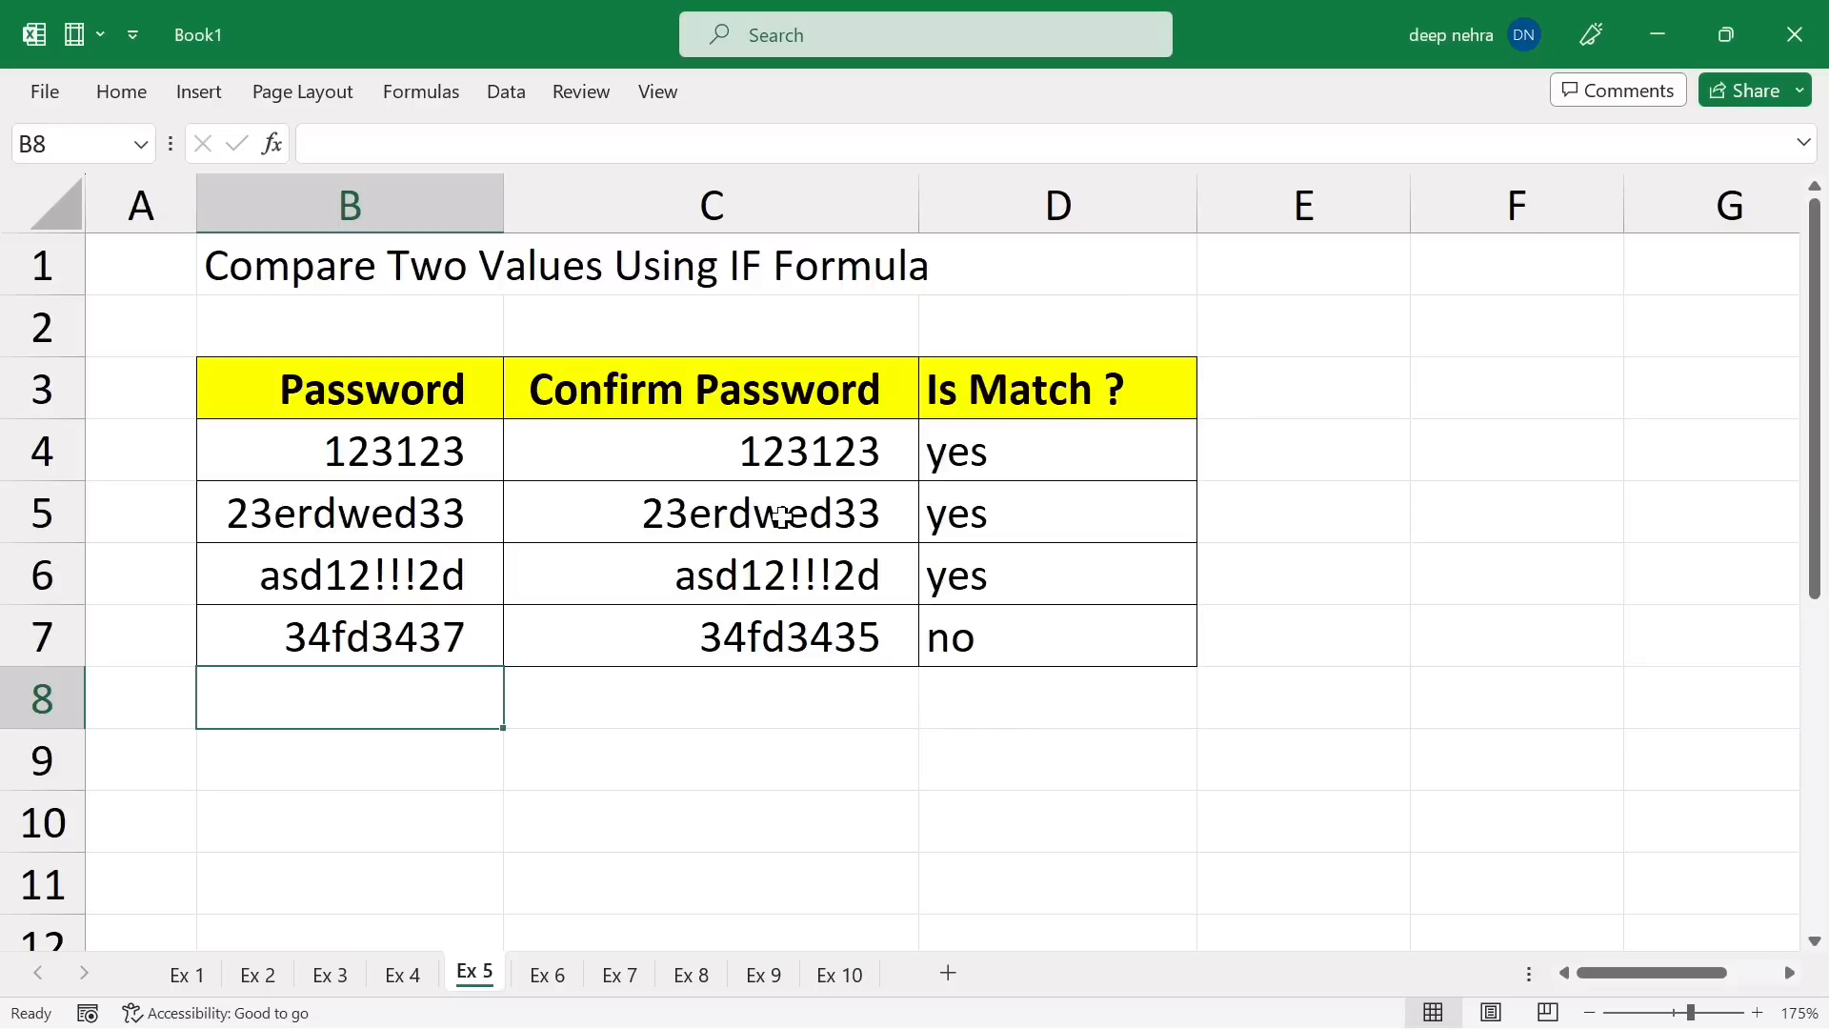
left_click(463, 373)
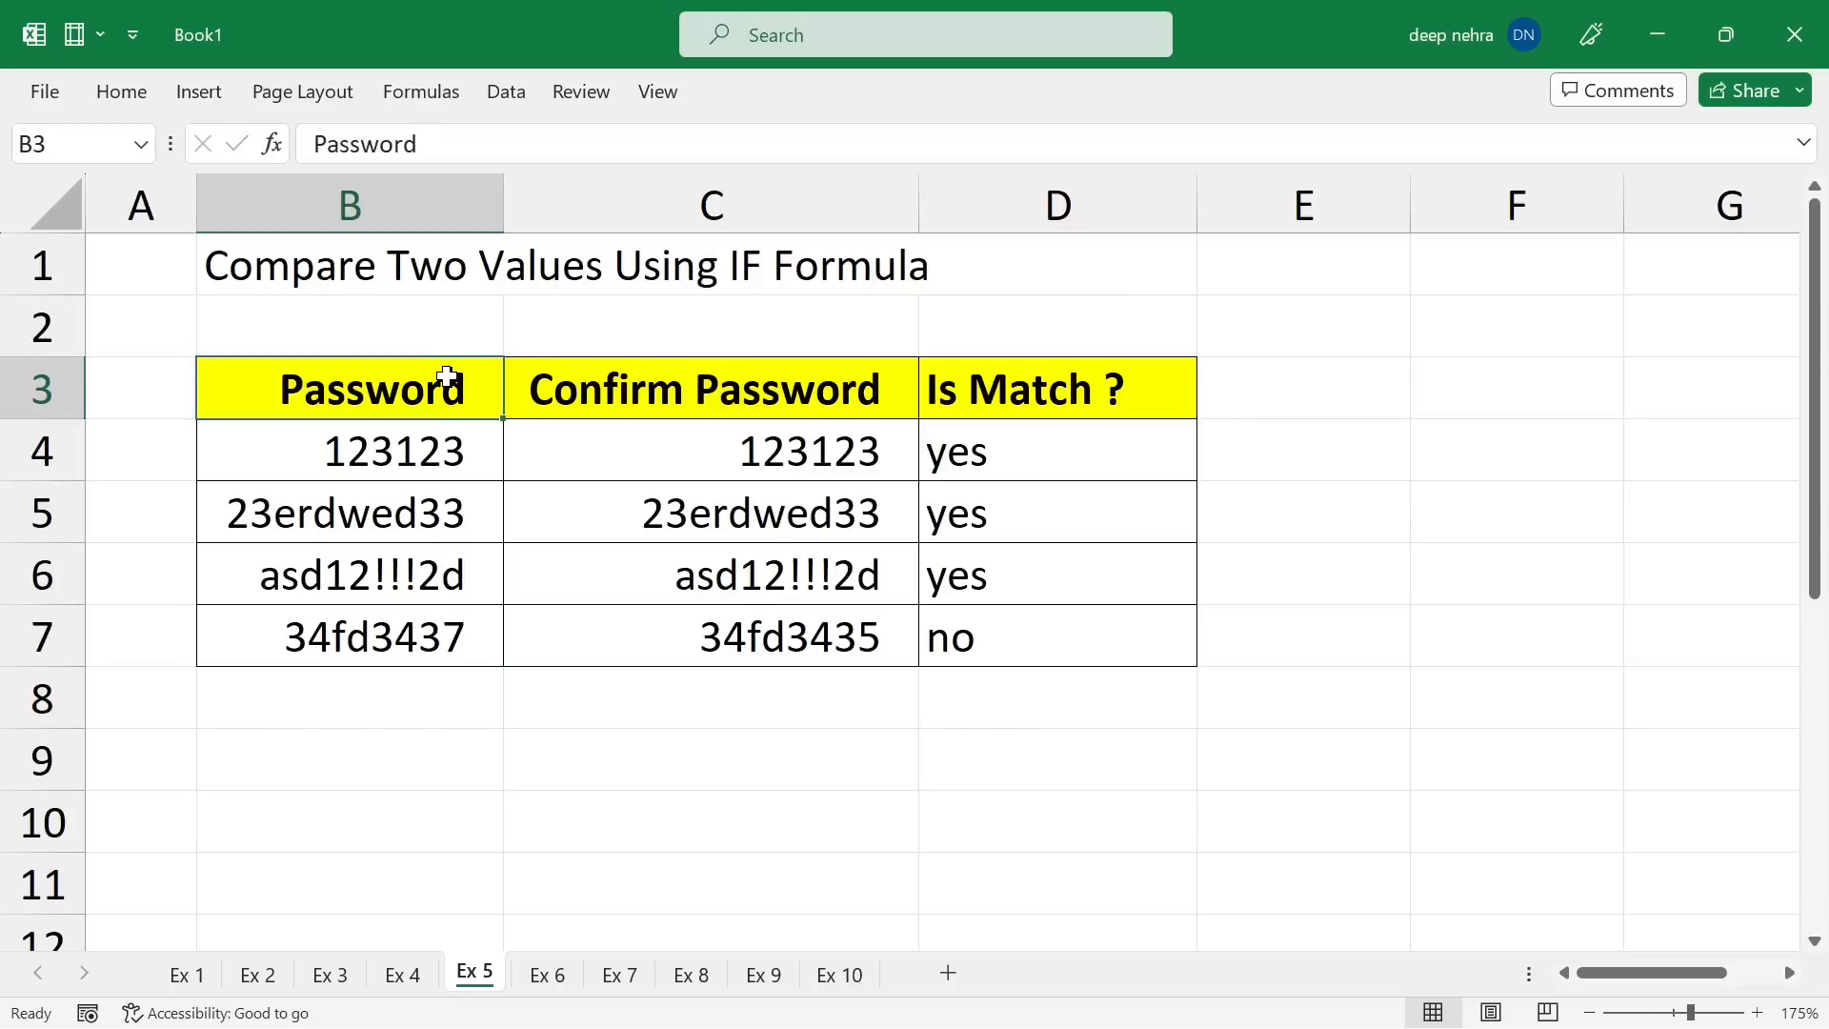
On the Ex 6 sheet, review the products and prices of both Computer rows and the empty New Price cells, E4:E9.
left_click(546, 976)
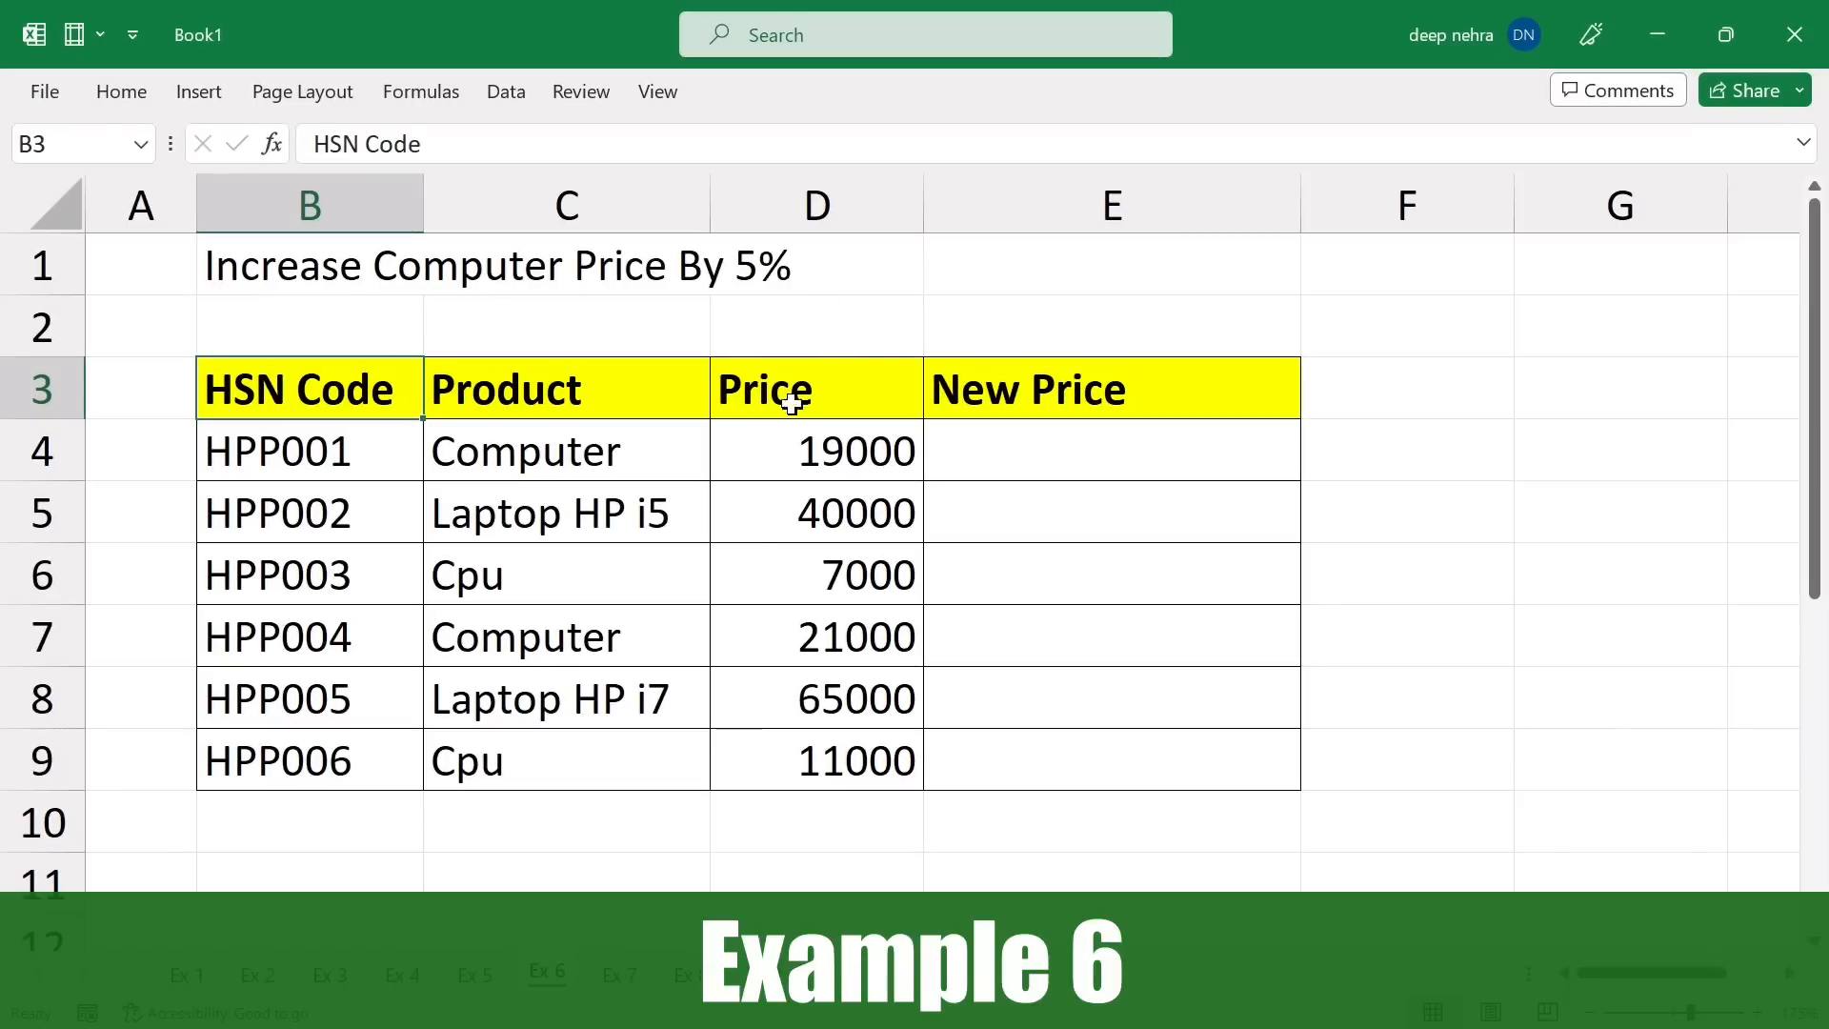
left_click(651, 455)
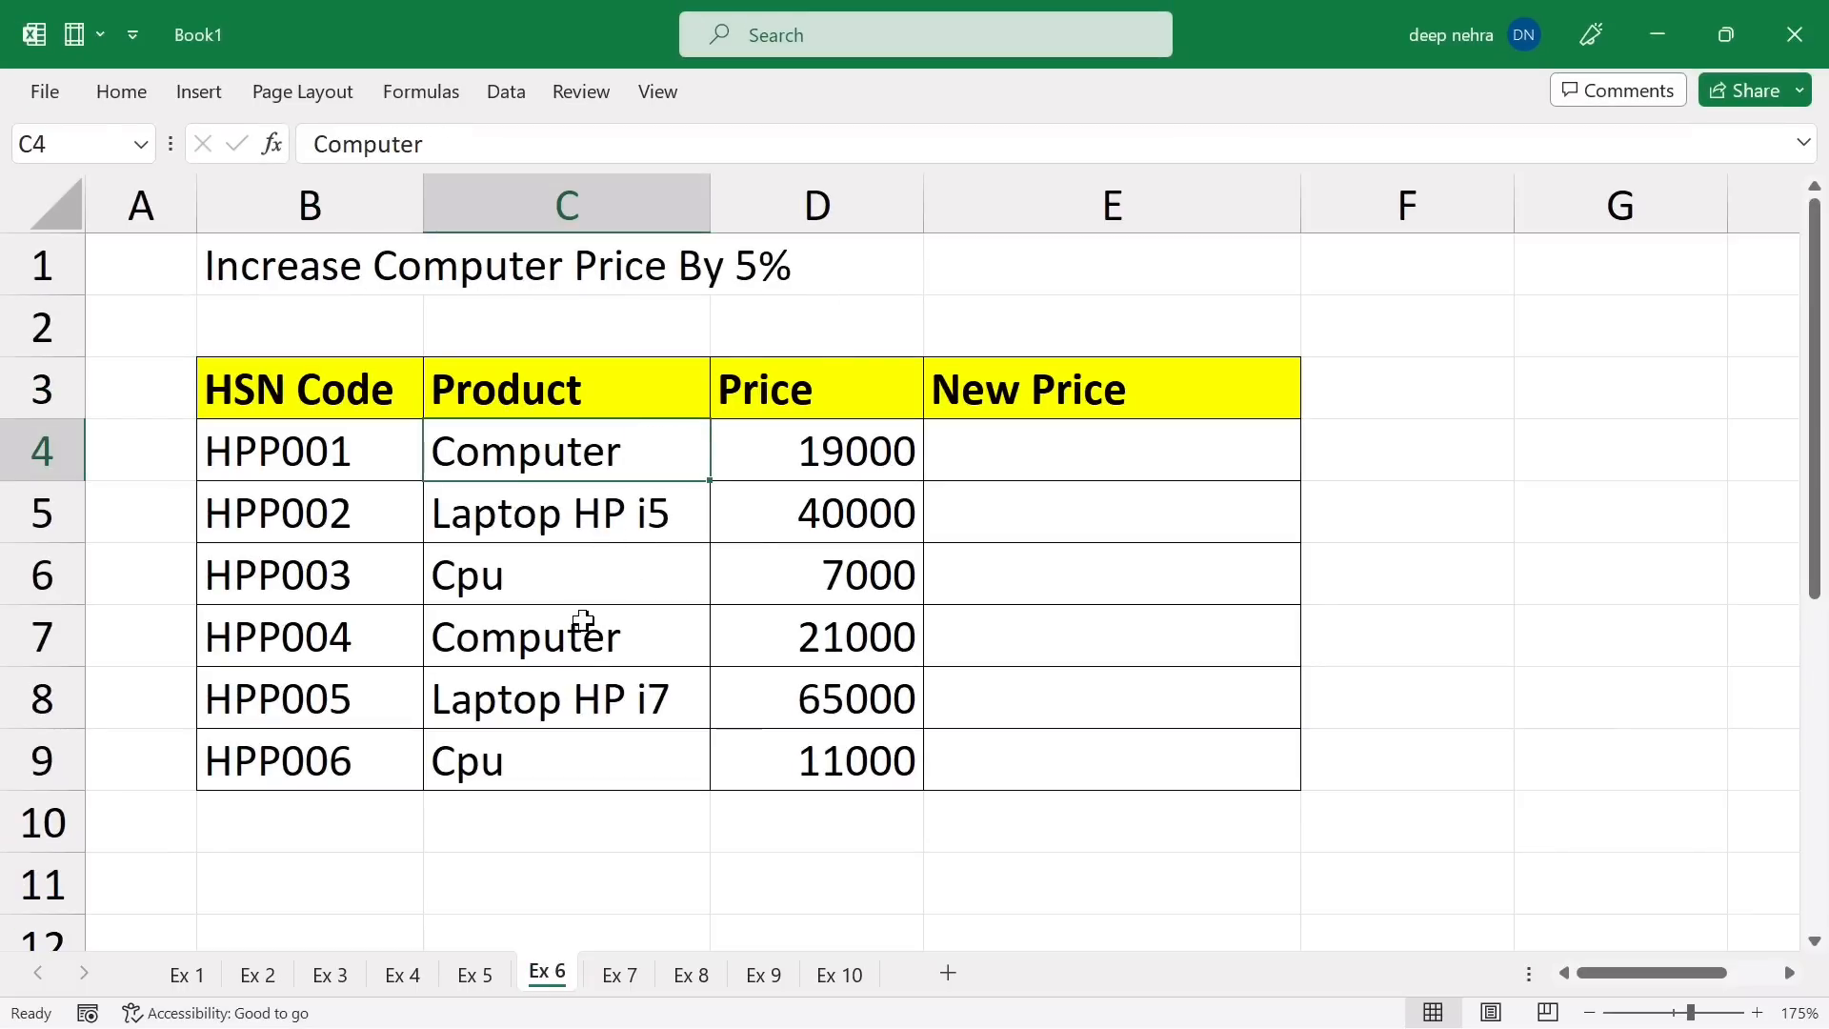
left_click_drag(597, 455, 800, 472)
left_click_drag(540, 633, 754, 659, "ctrl")
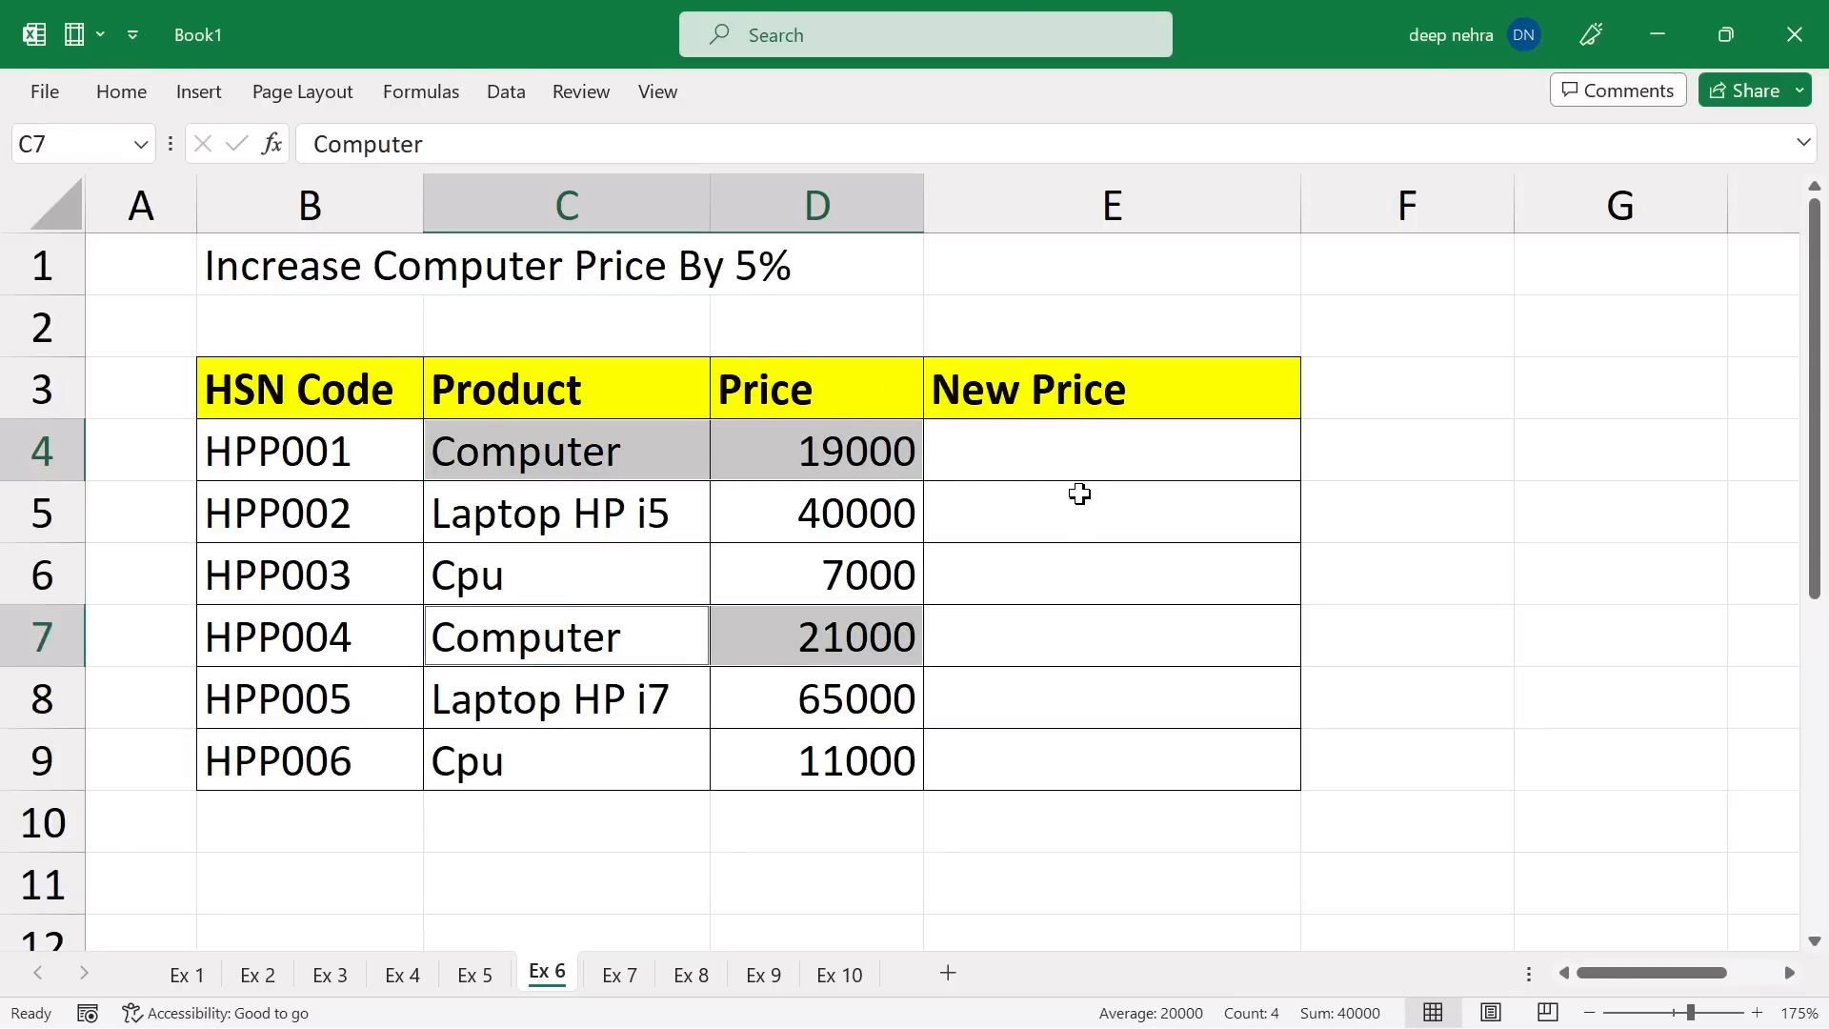
left_click_drag(1037, 454, 1038, 762)
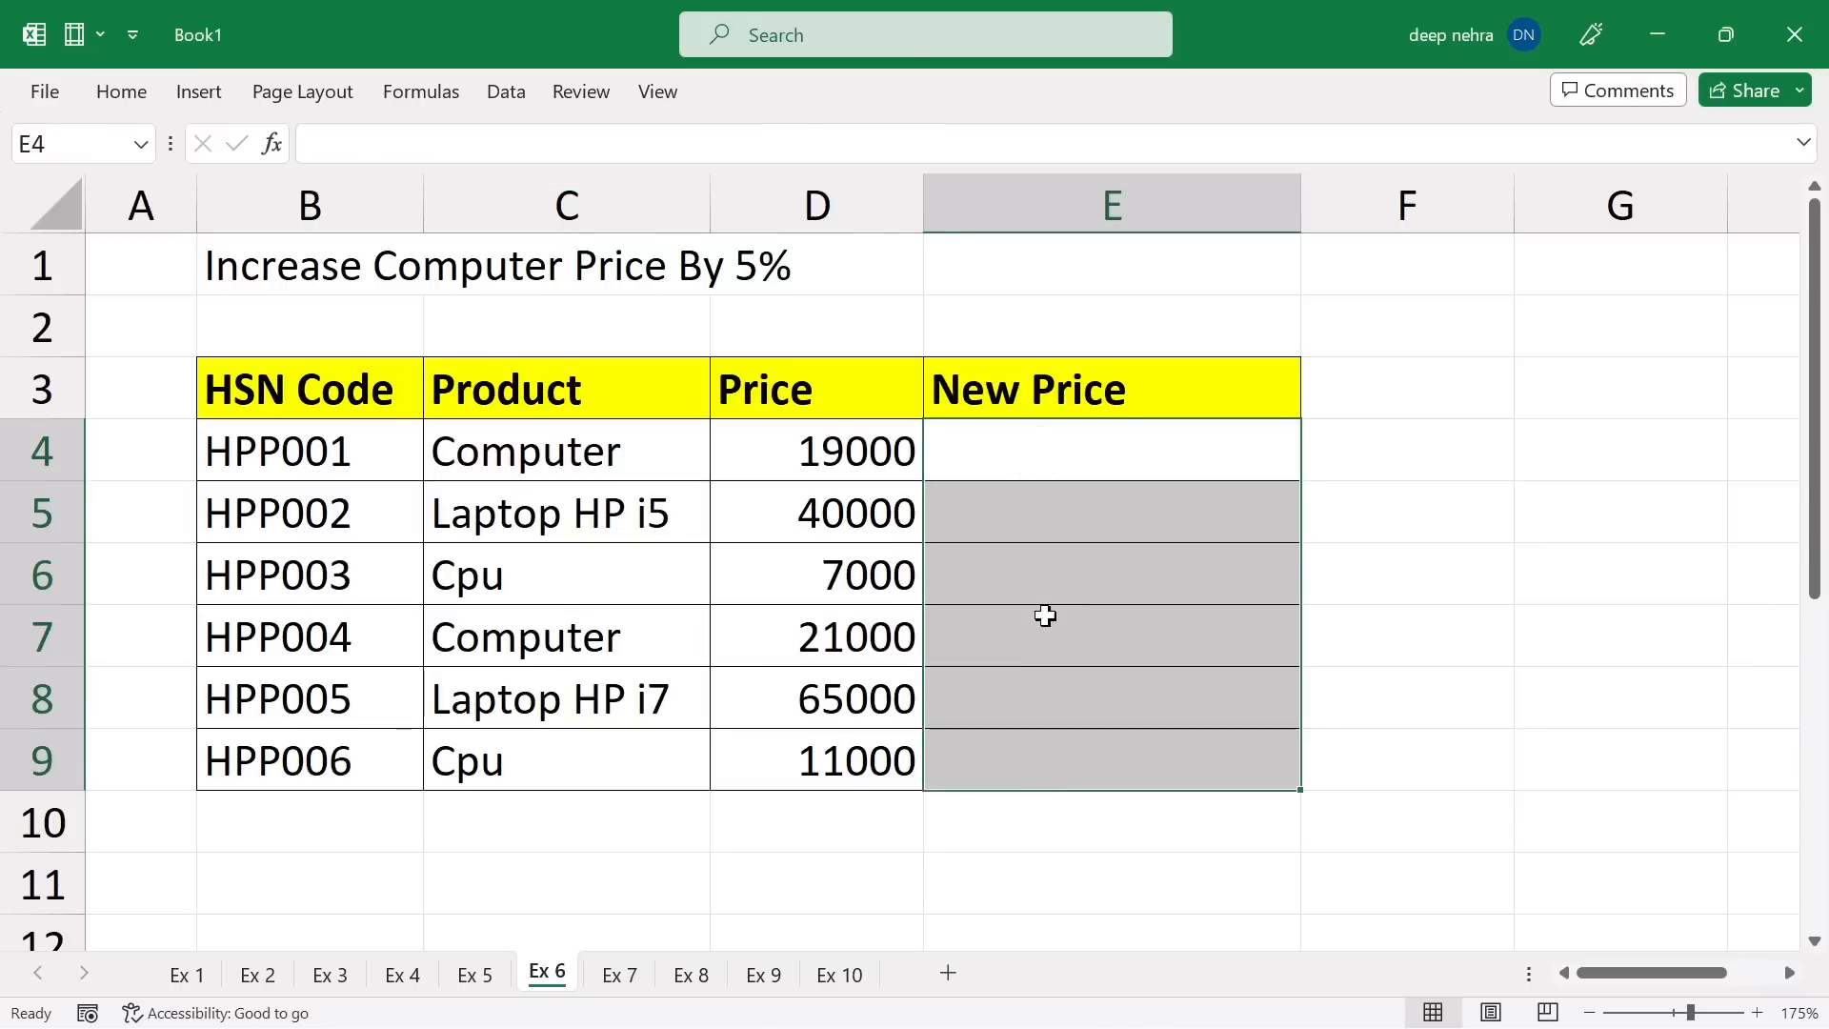
Start an IF formula in E4 with C4="Computer" as the logical test.
left_click(1052, 452)
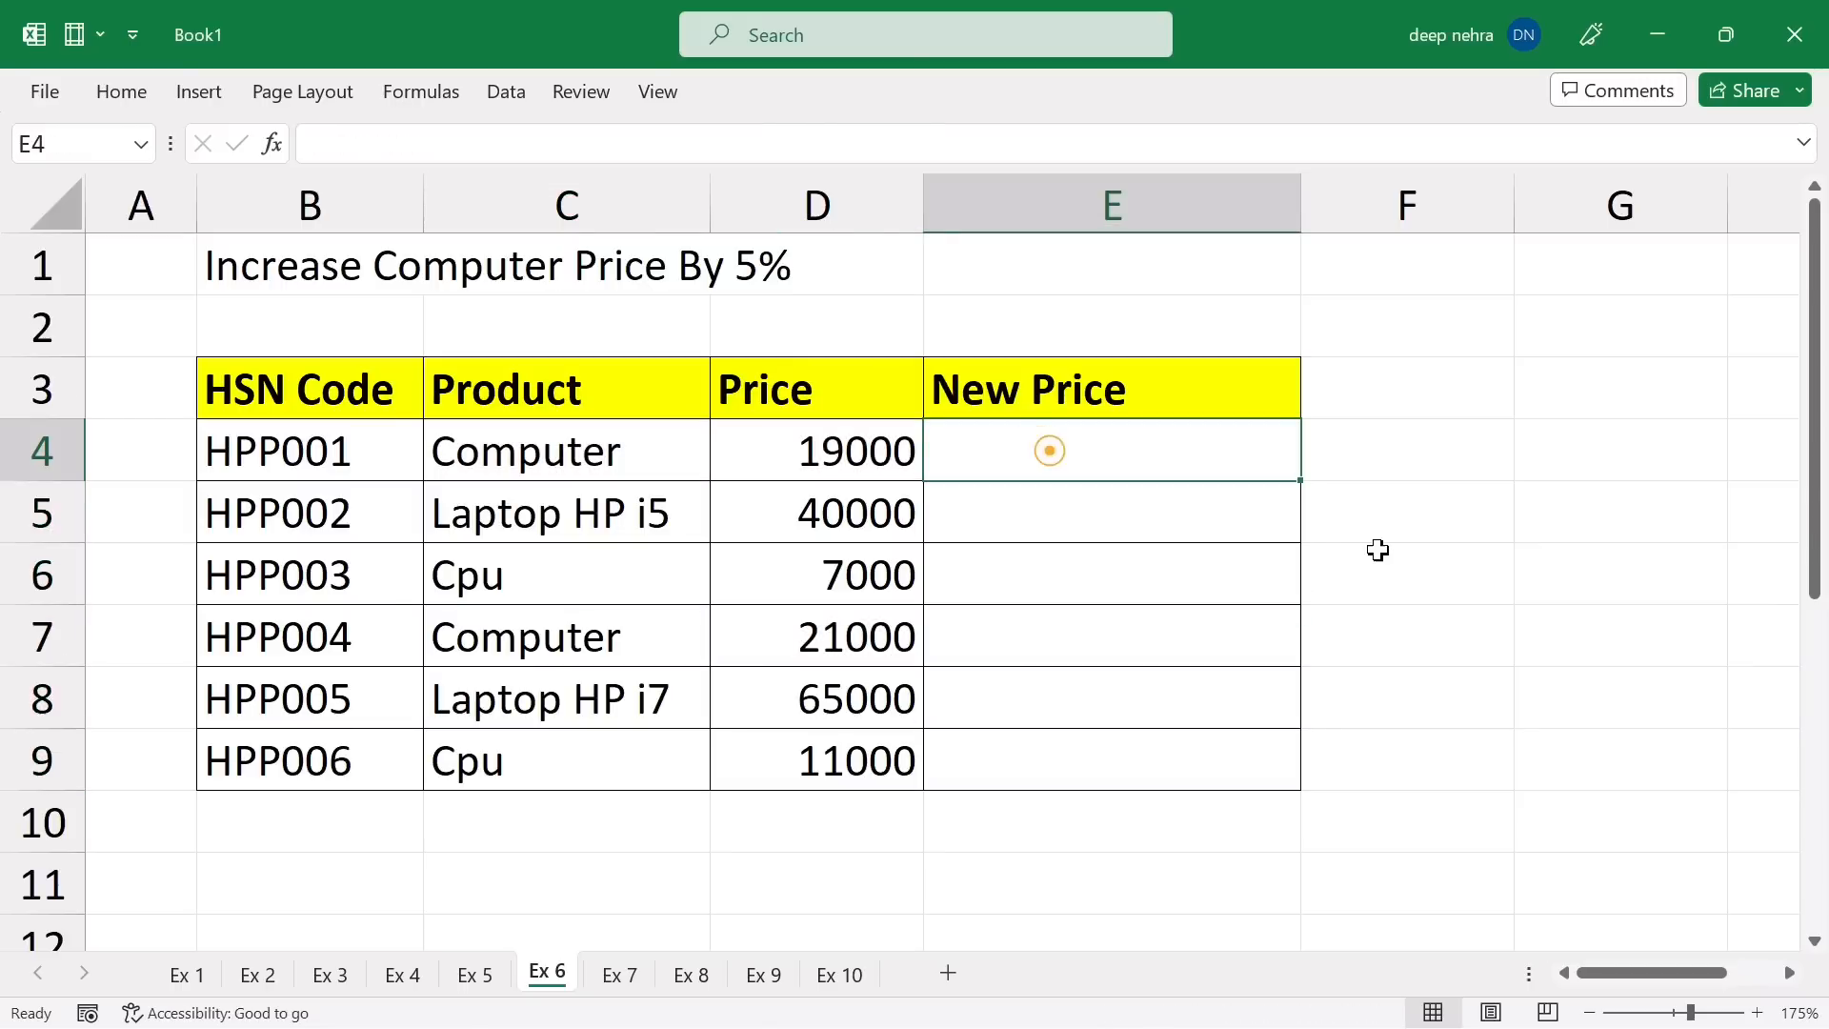
type("=if(")
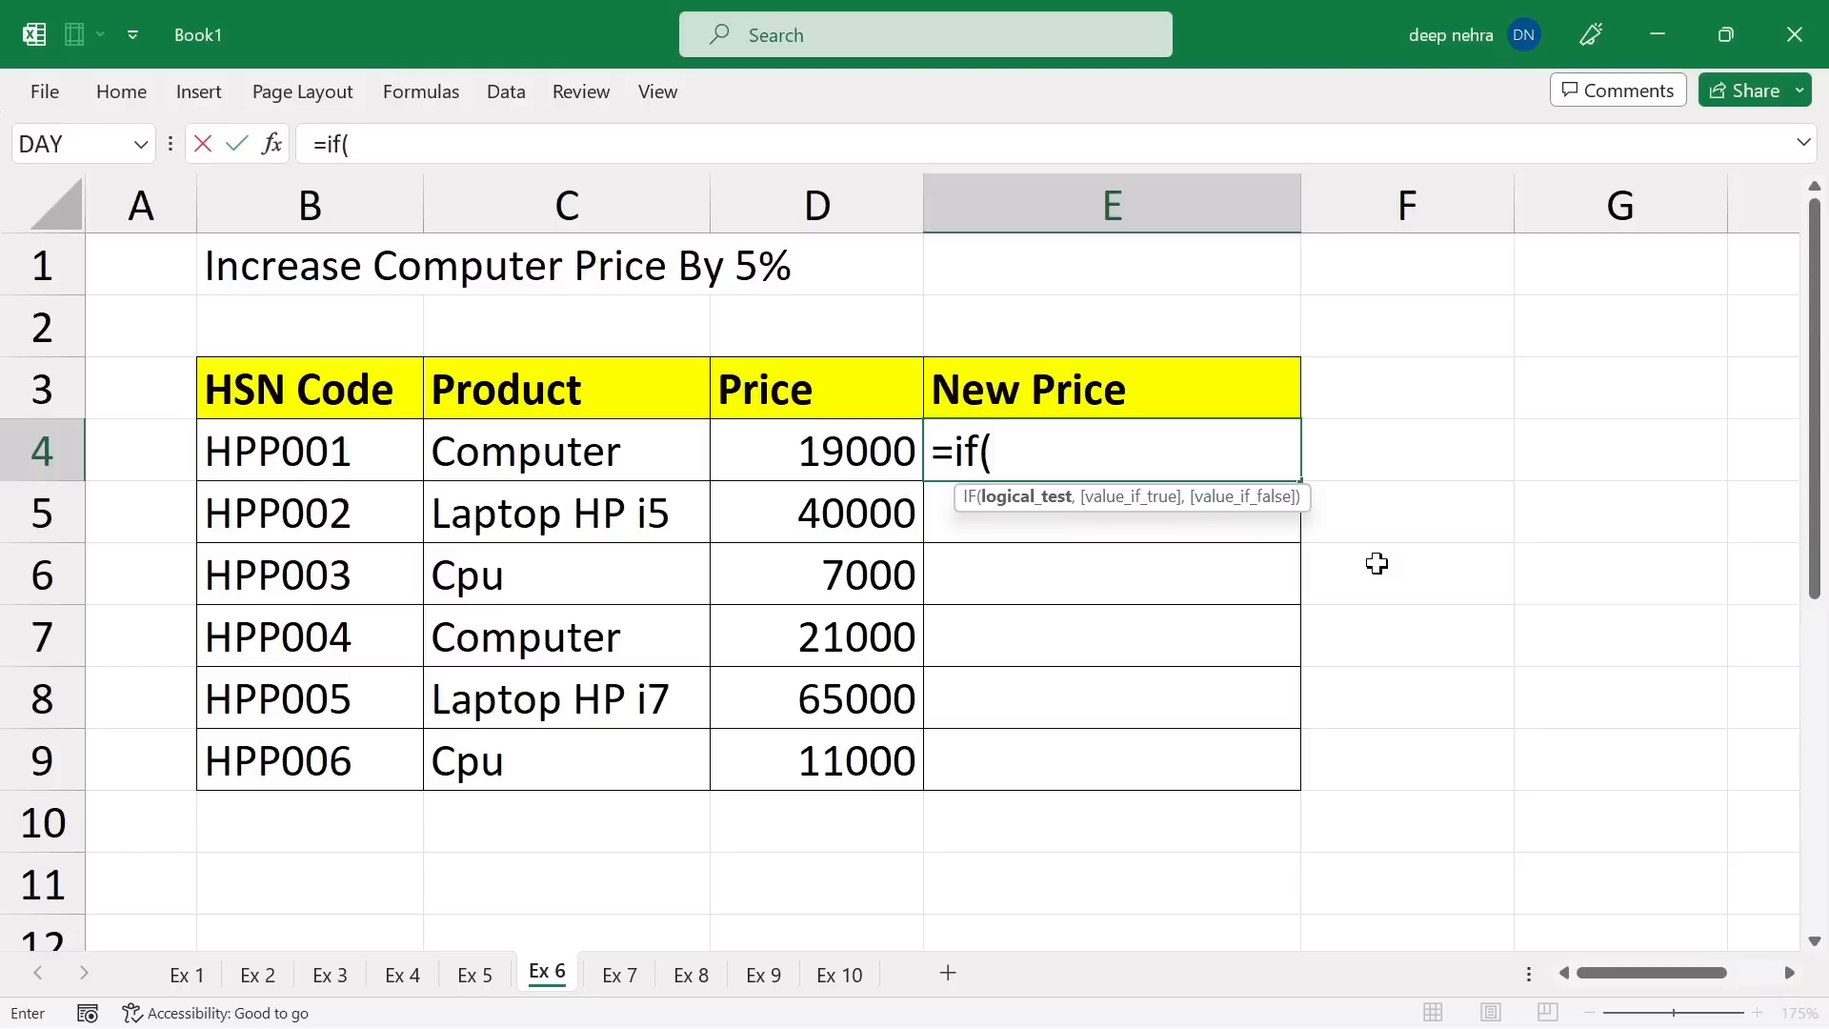
left_click(583, 453)
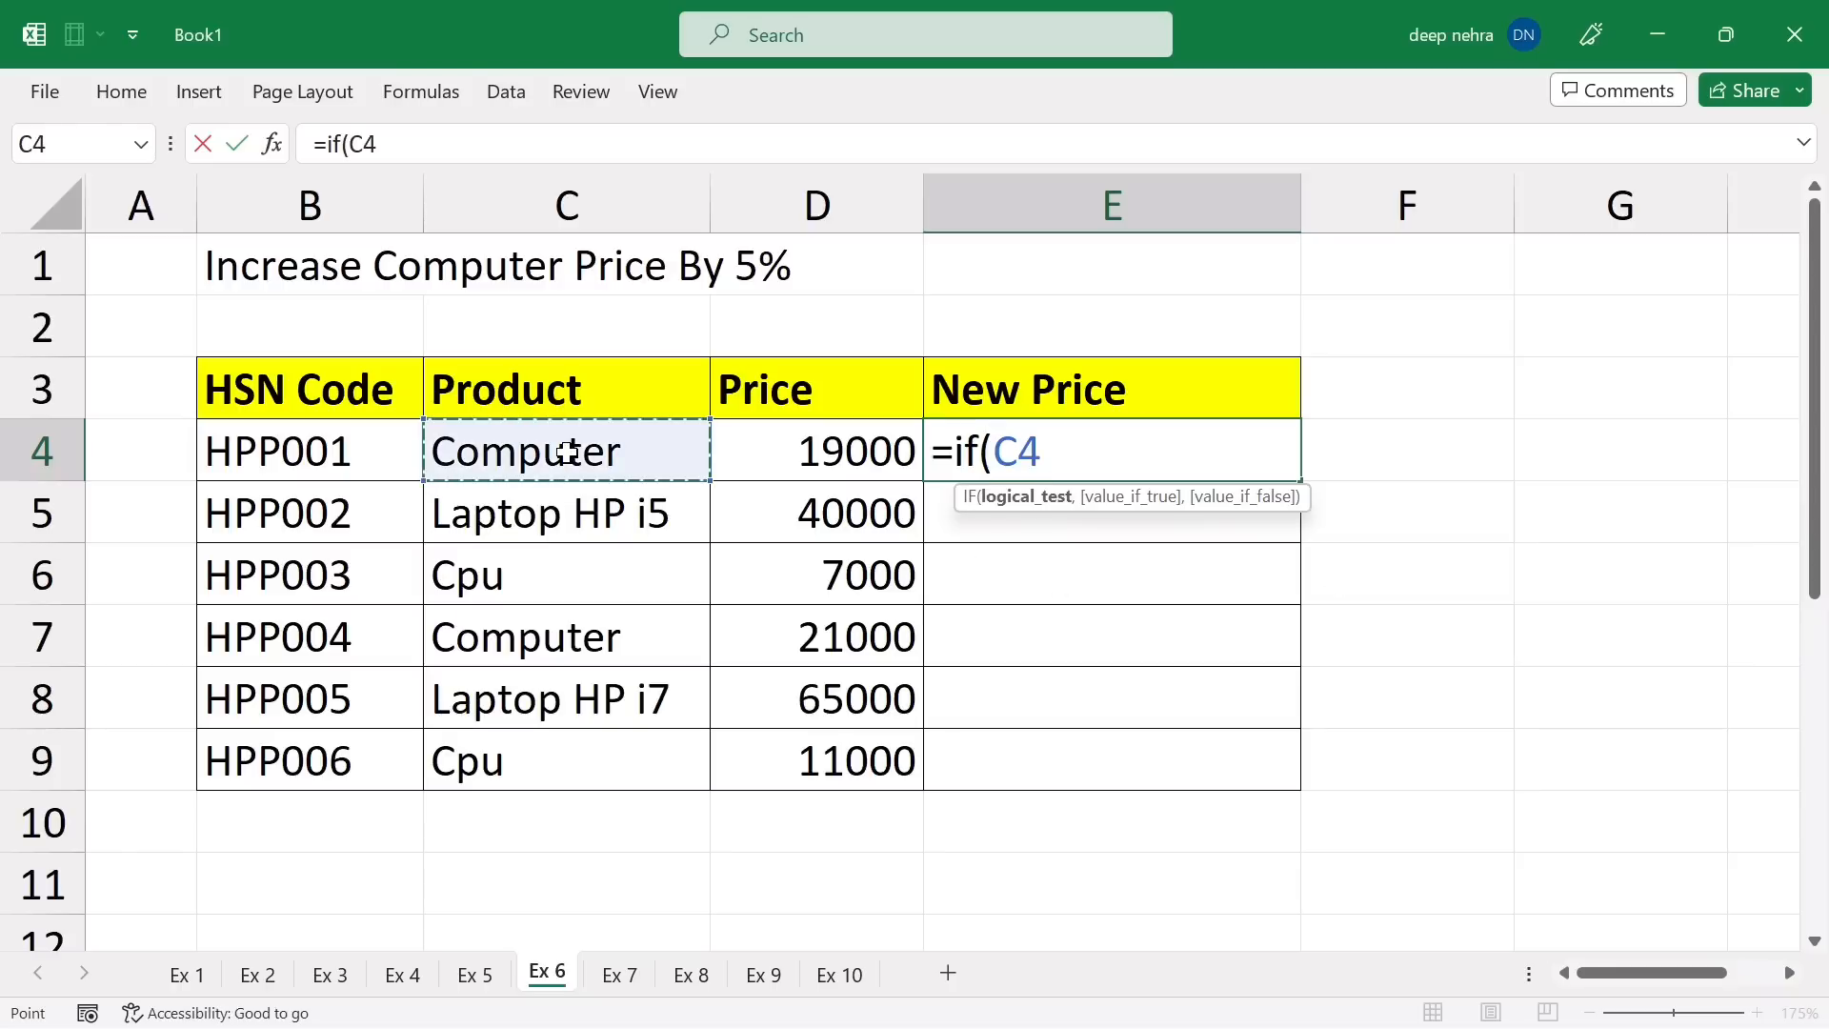
type("=\"")
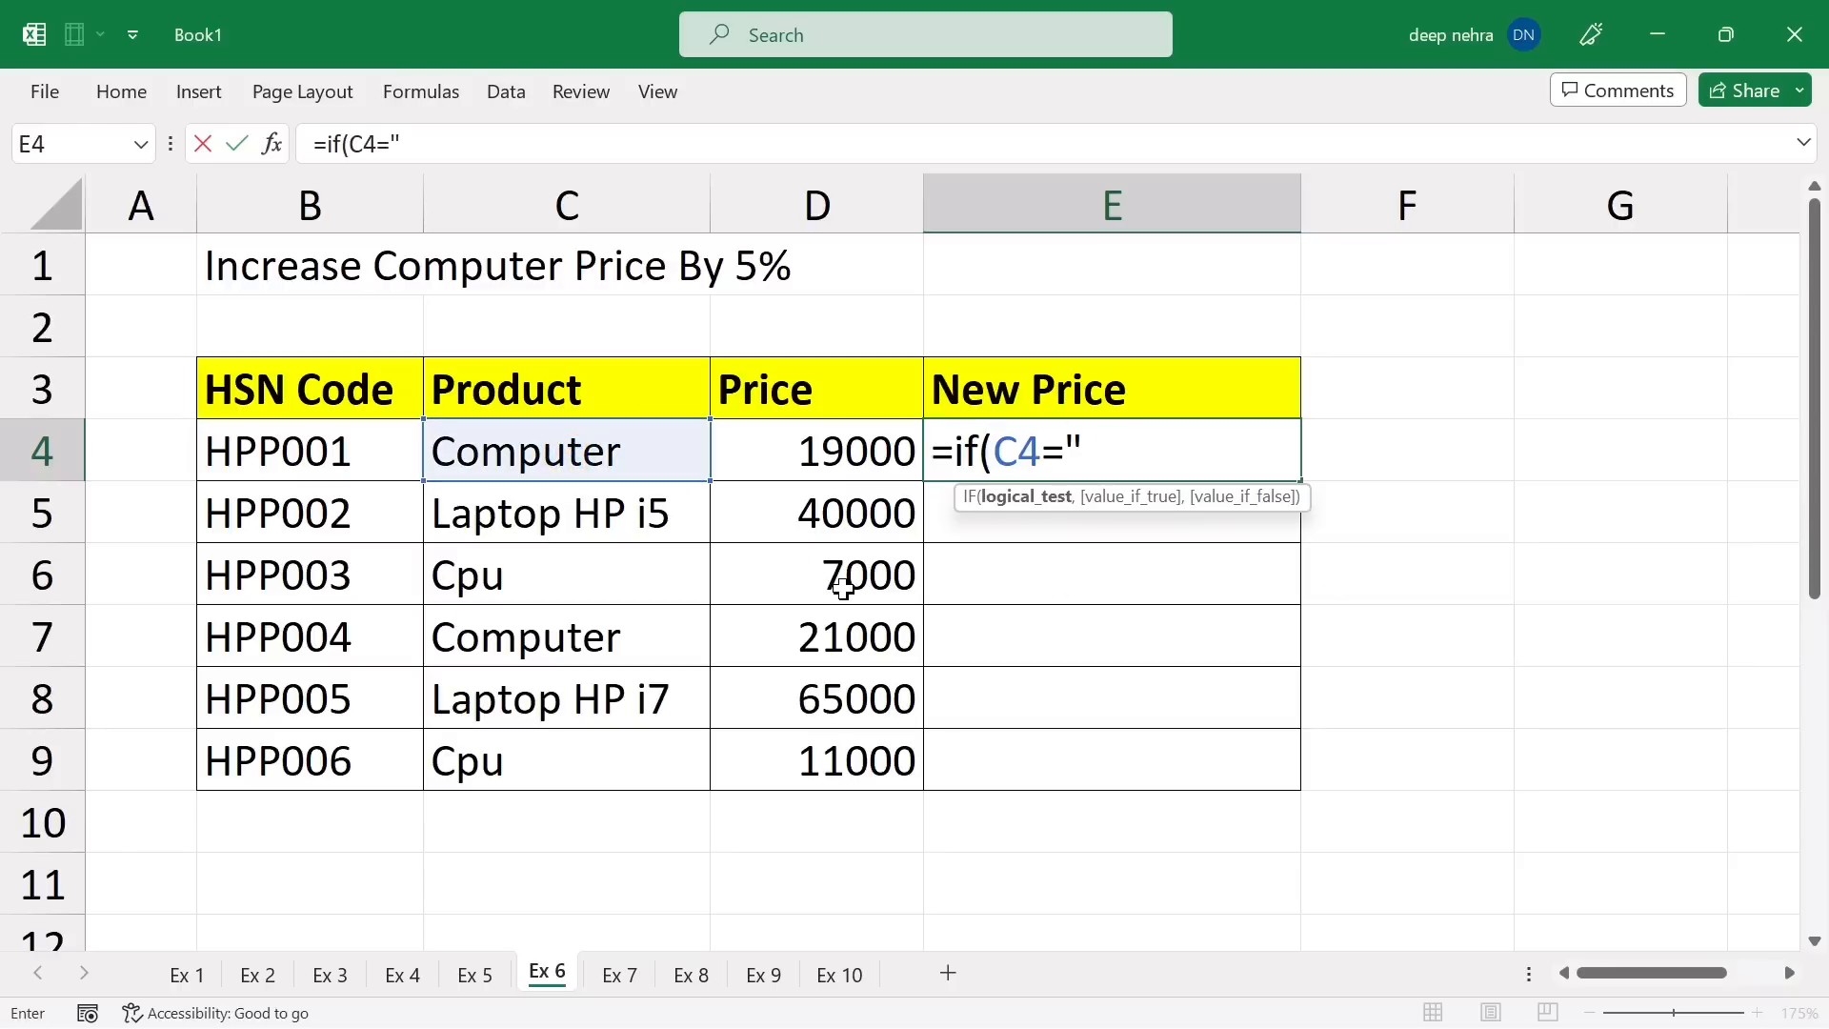
type("Compute")
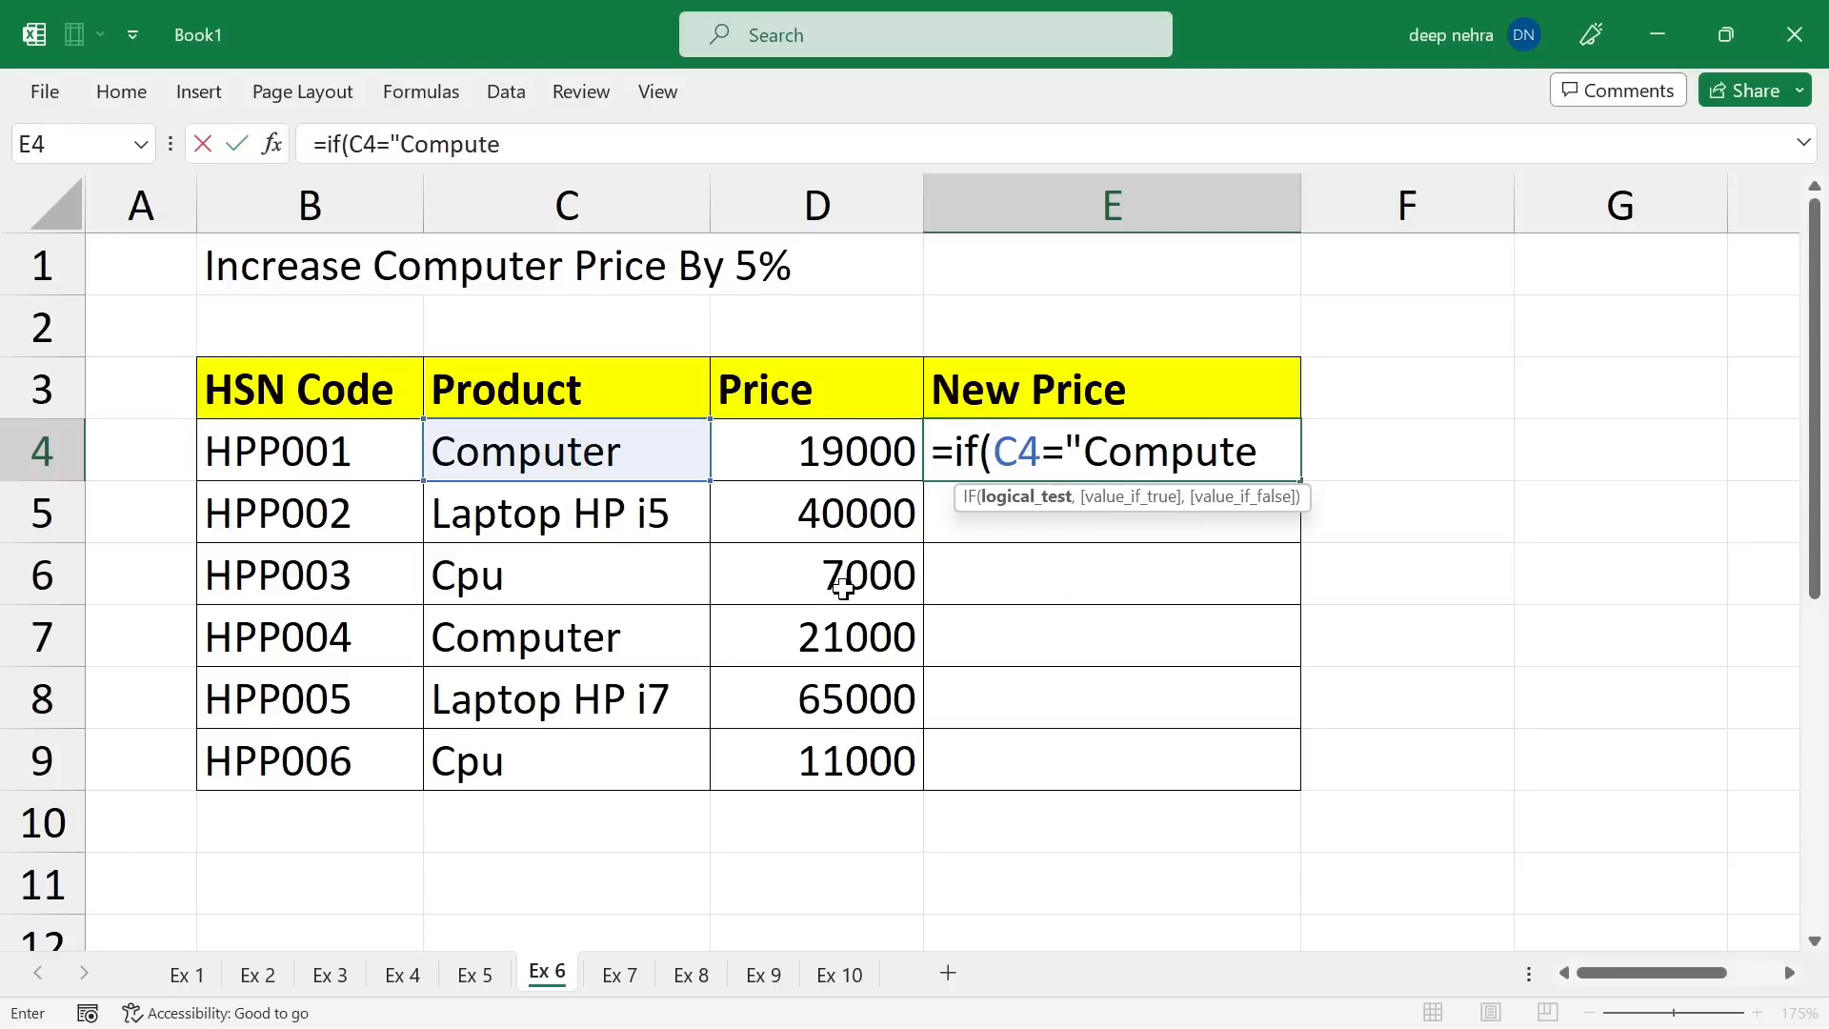
type("r\",")
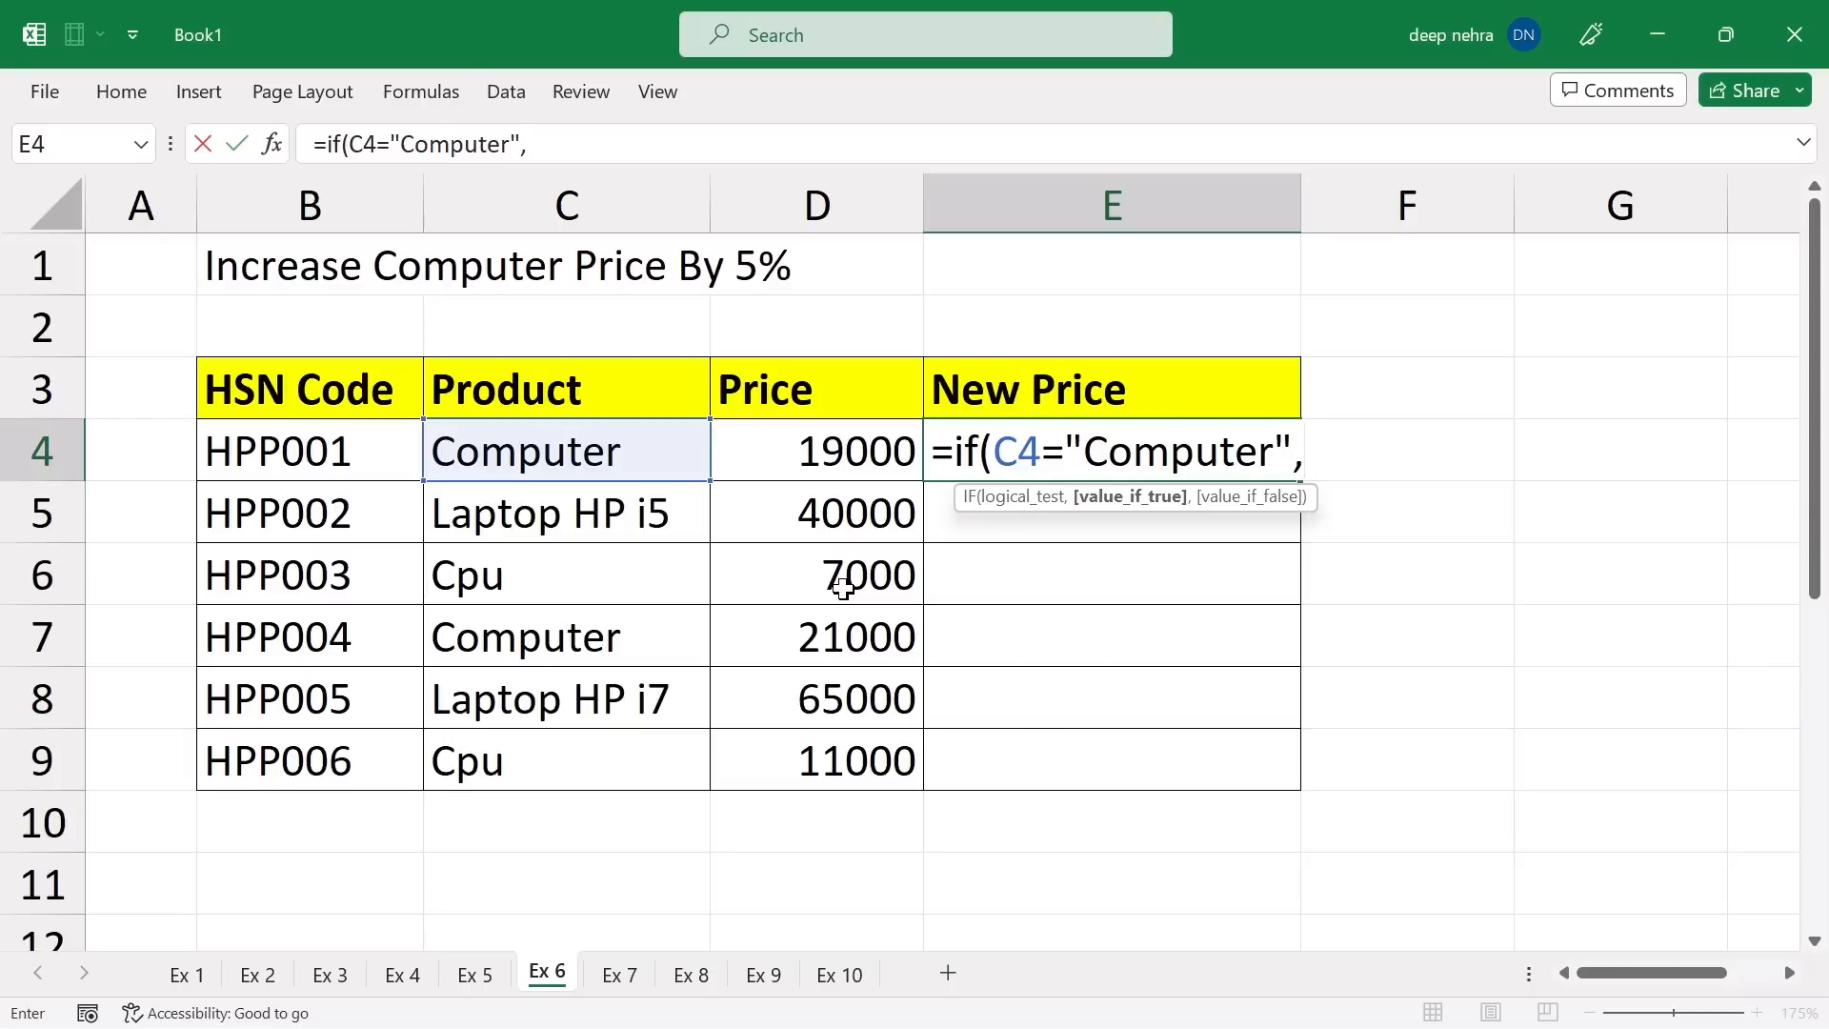
Add D4+D4*5% as the value-if-true in the E4 formula.
left_click(819, 454)
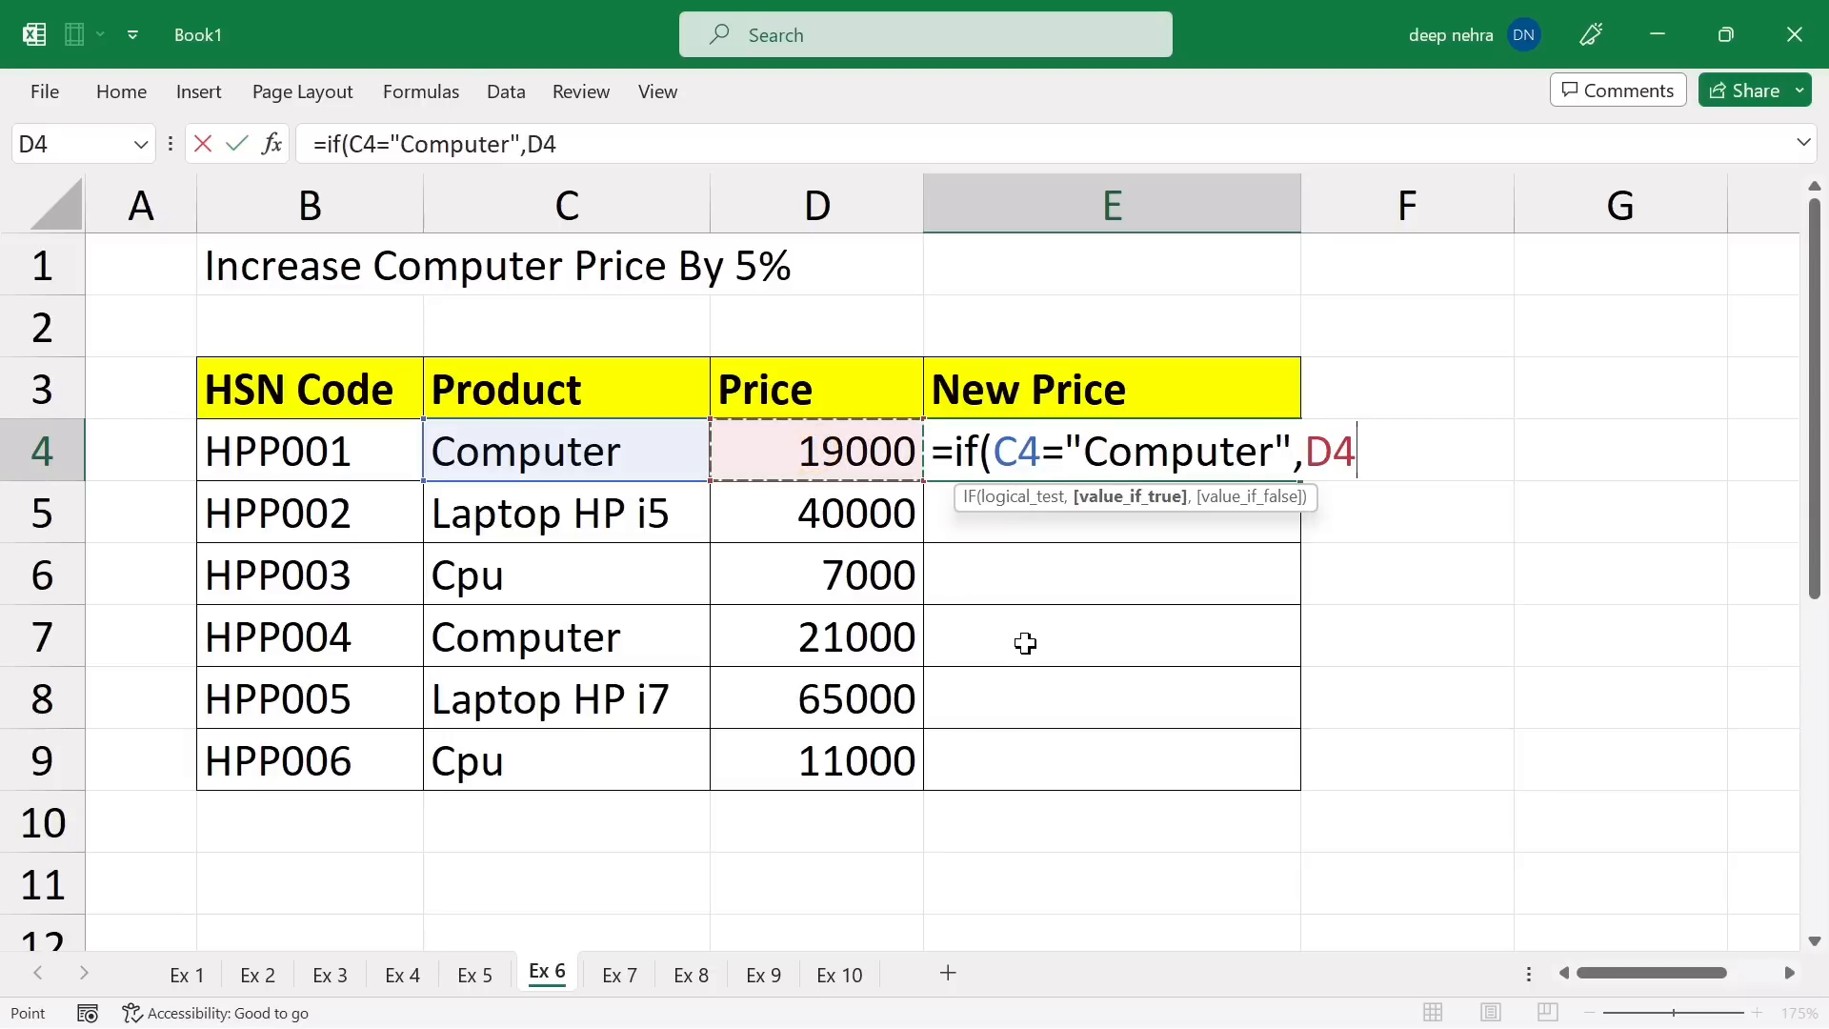
type("+")
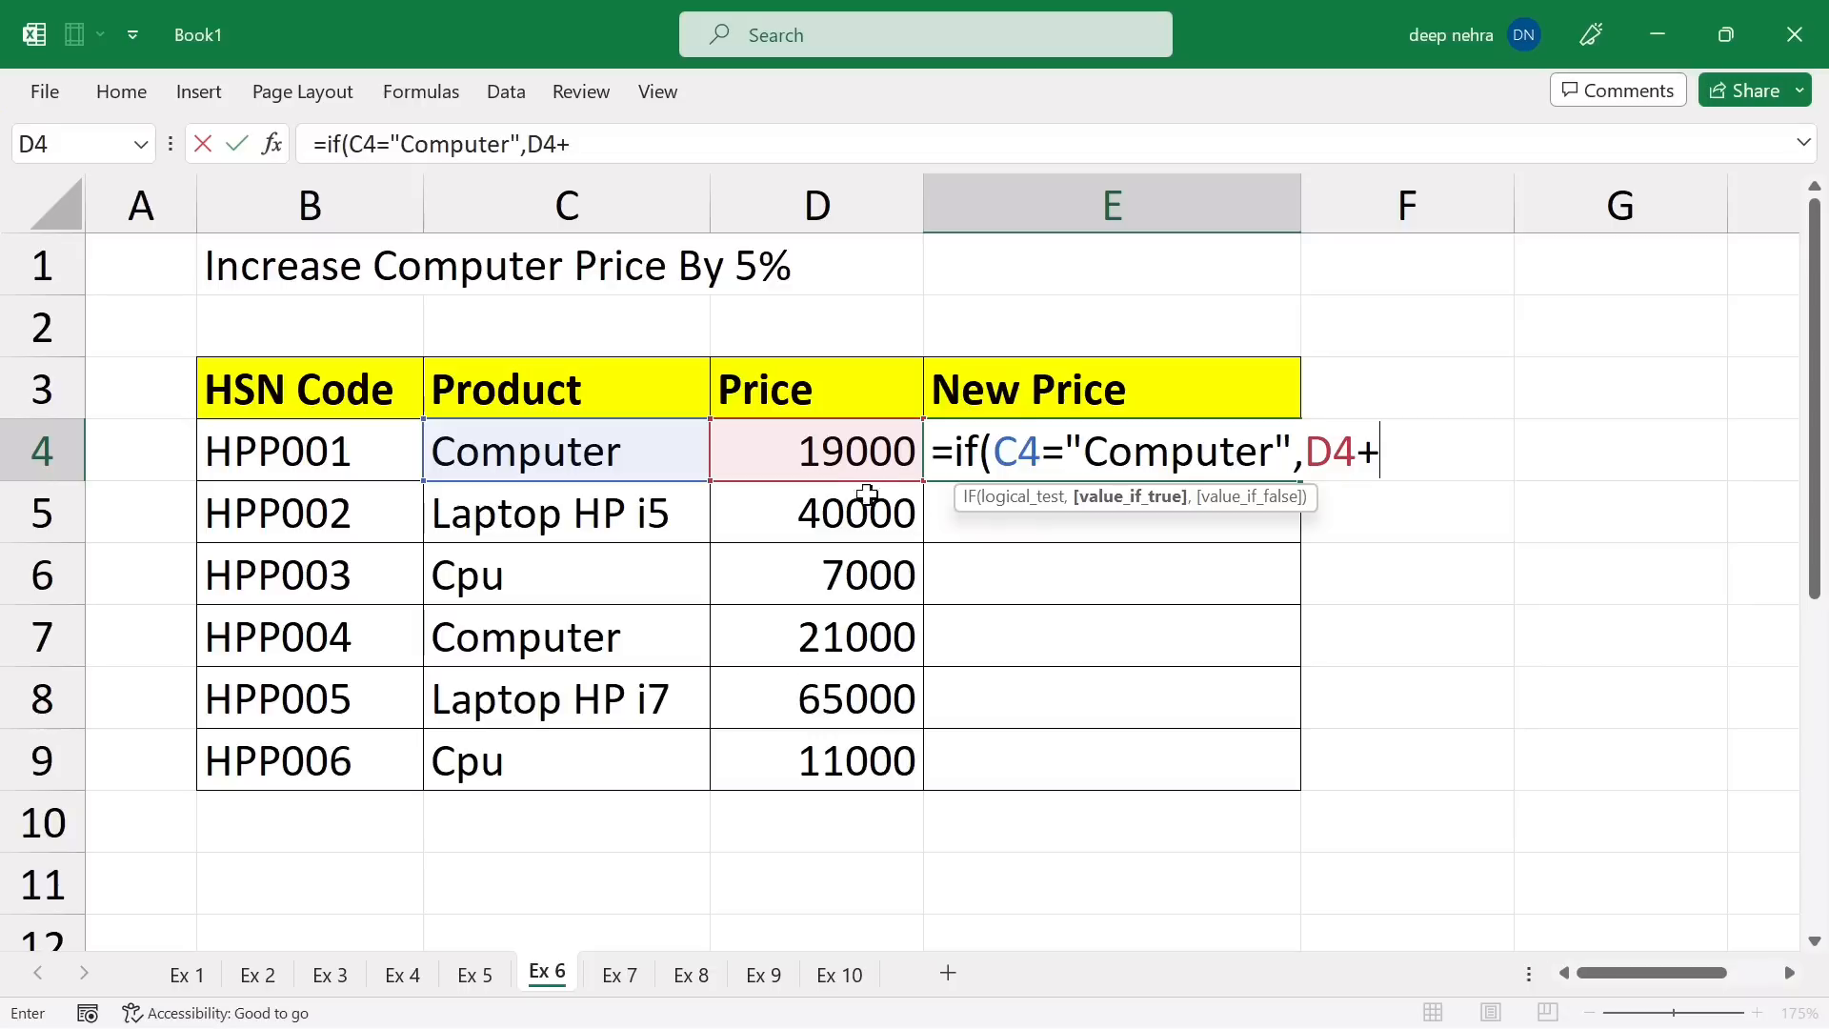
left_click(847, 467)
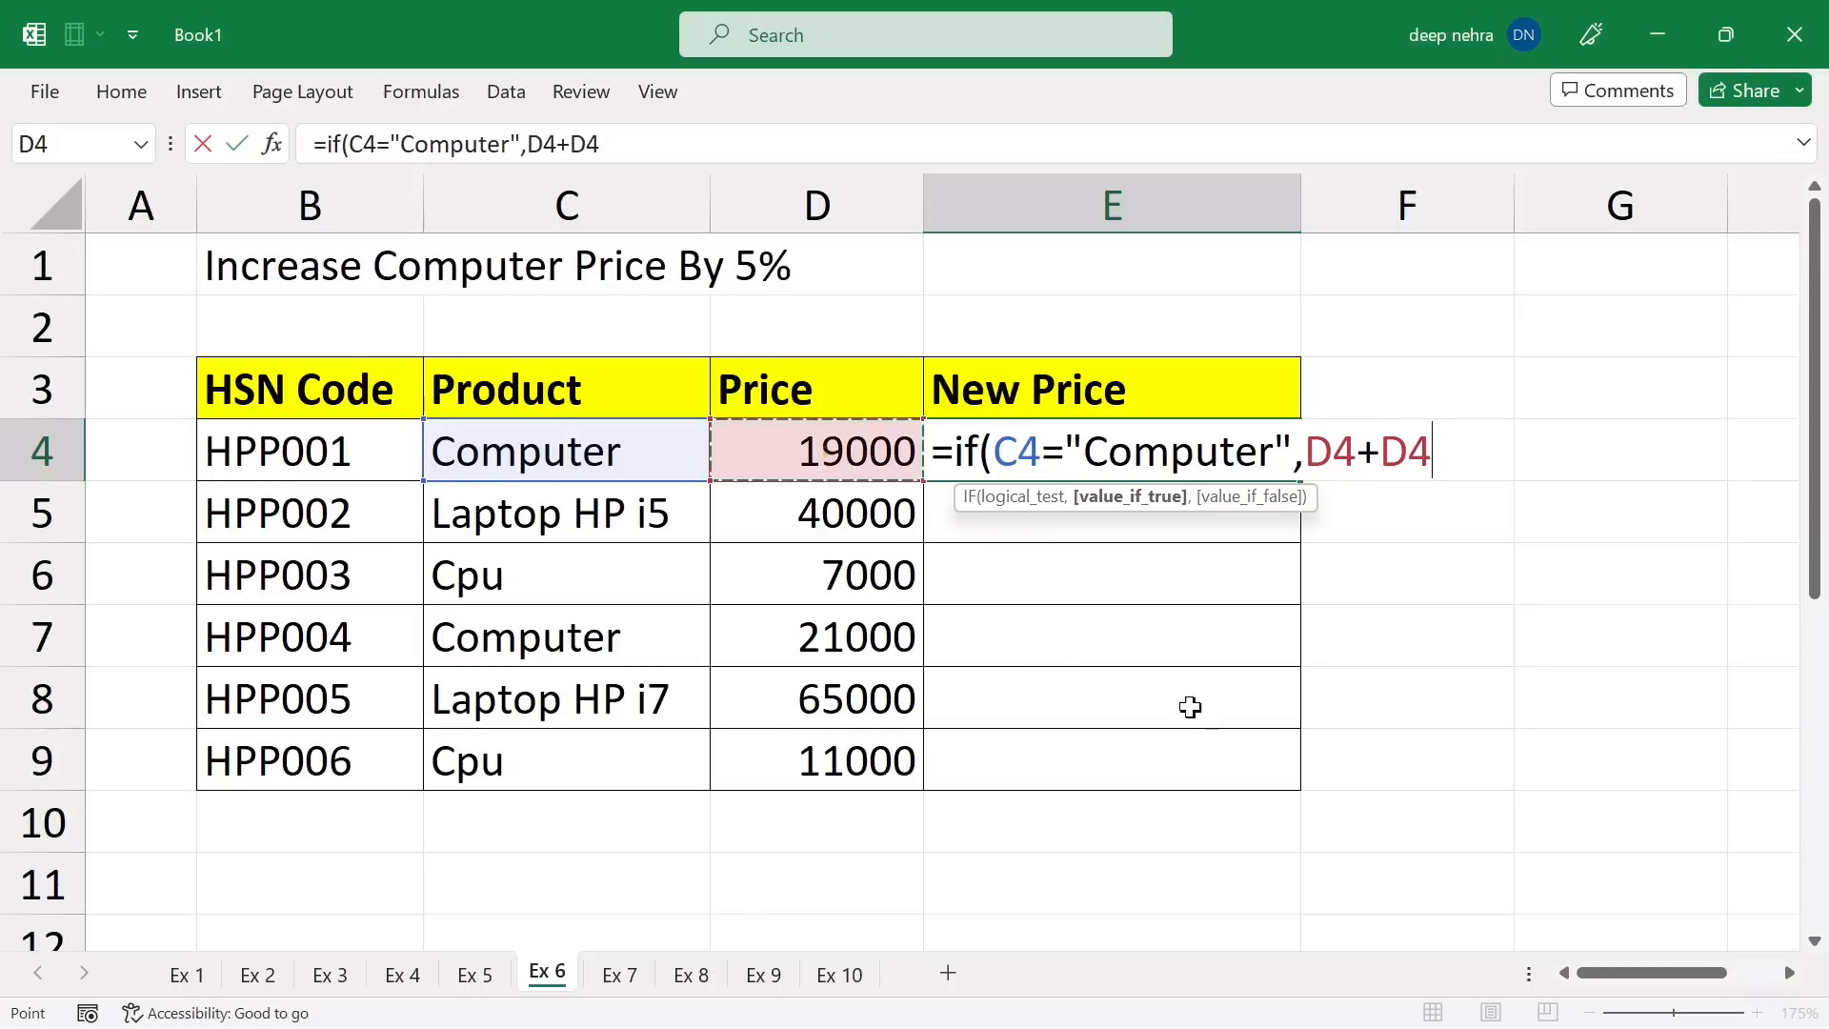
type("*")
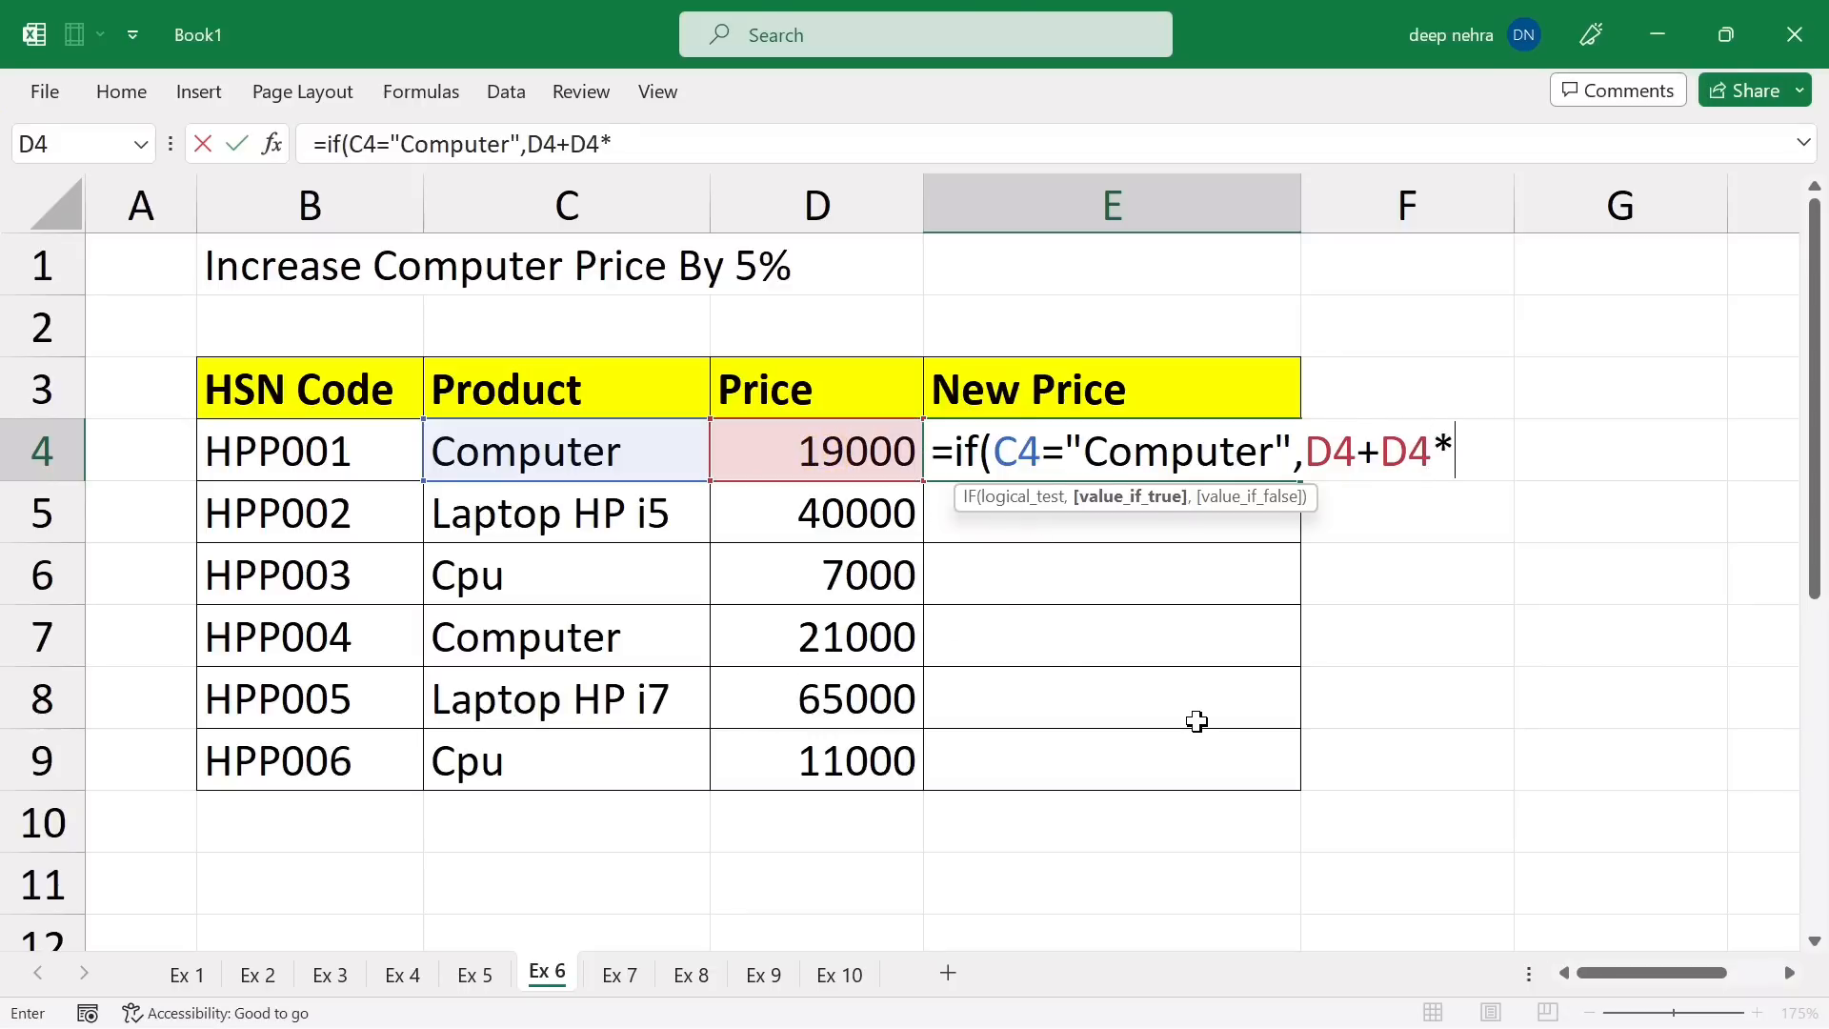
type("5%,")
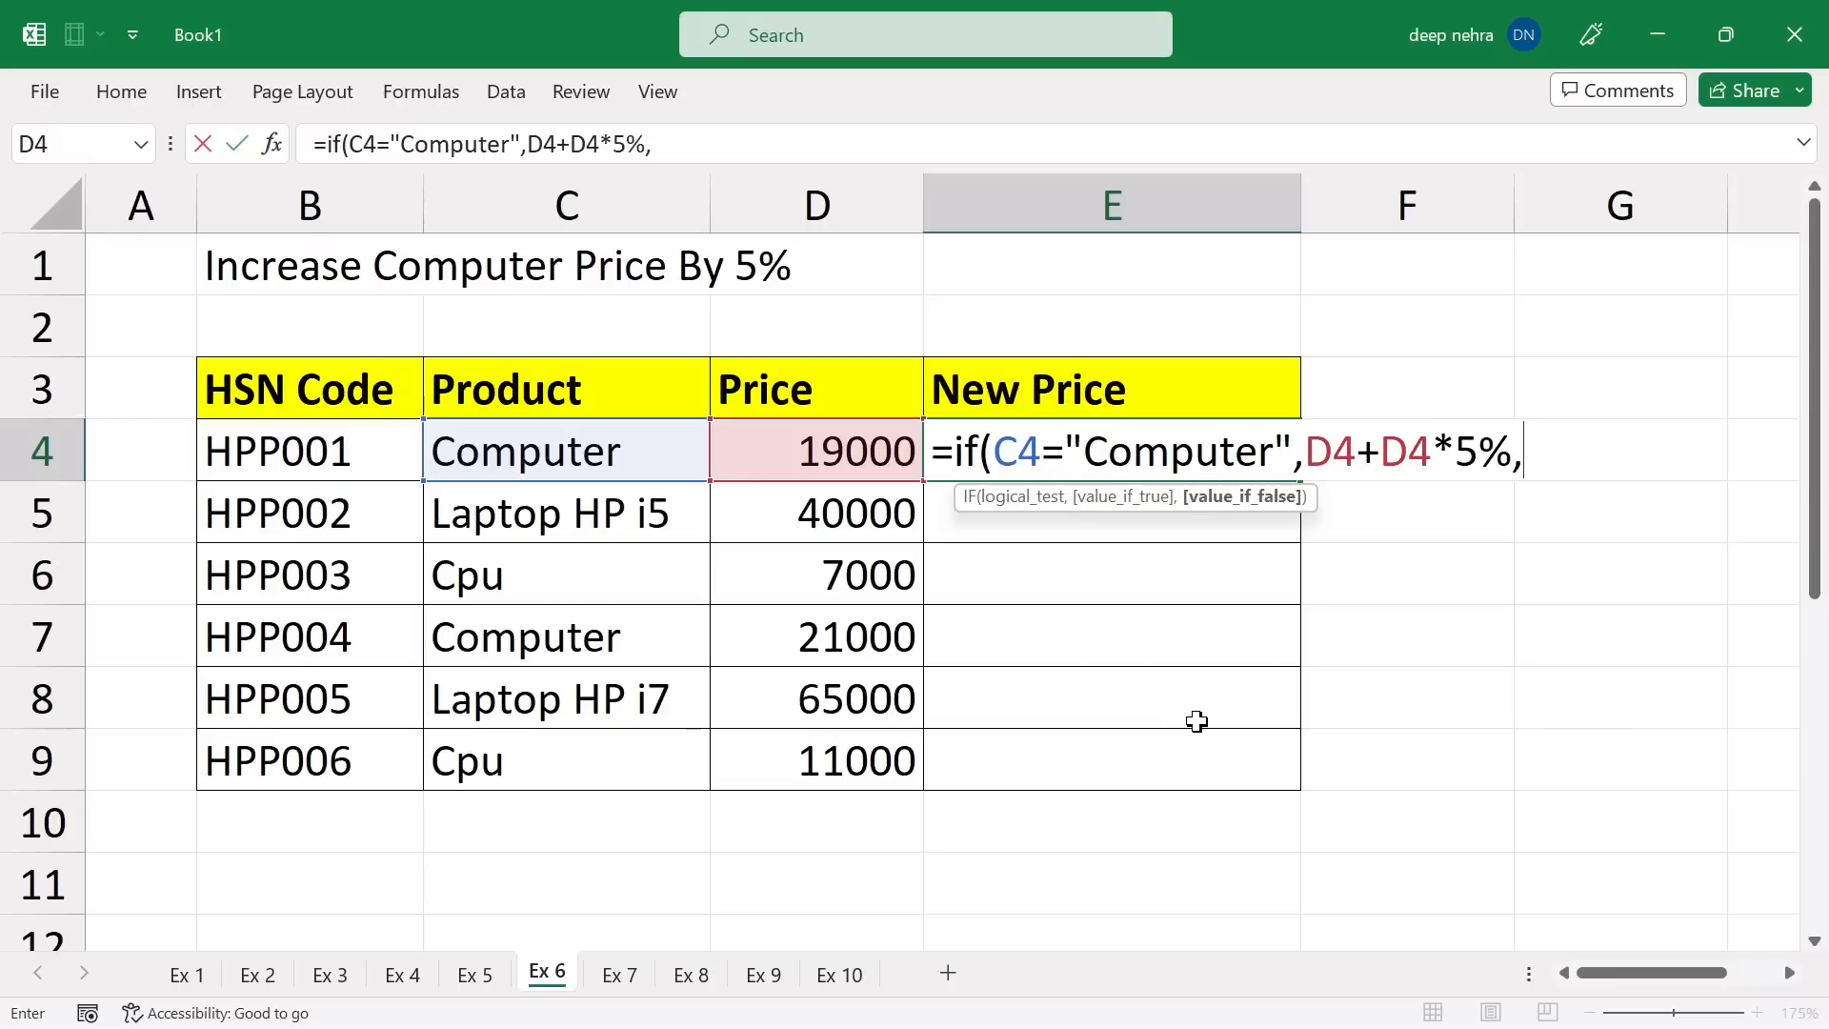
Complete the E4 formula with D4 as the value-if-false and fill it down through E9.
left_click(829, 467)
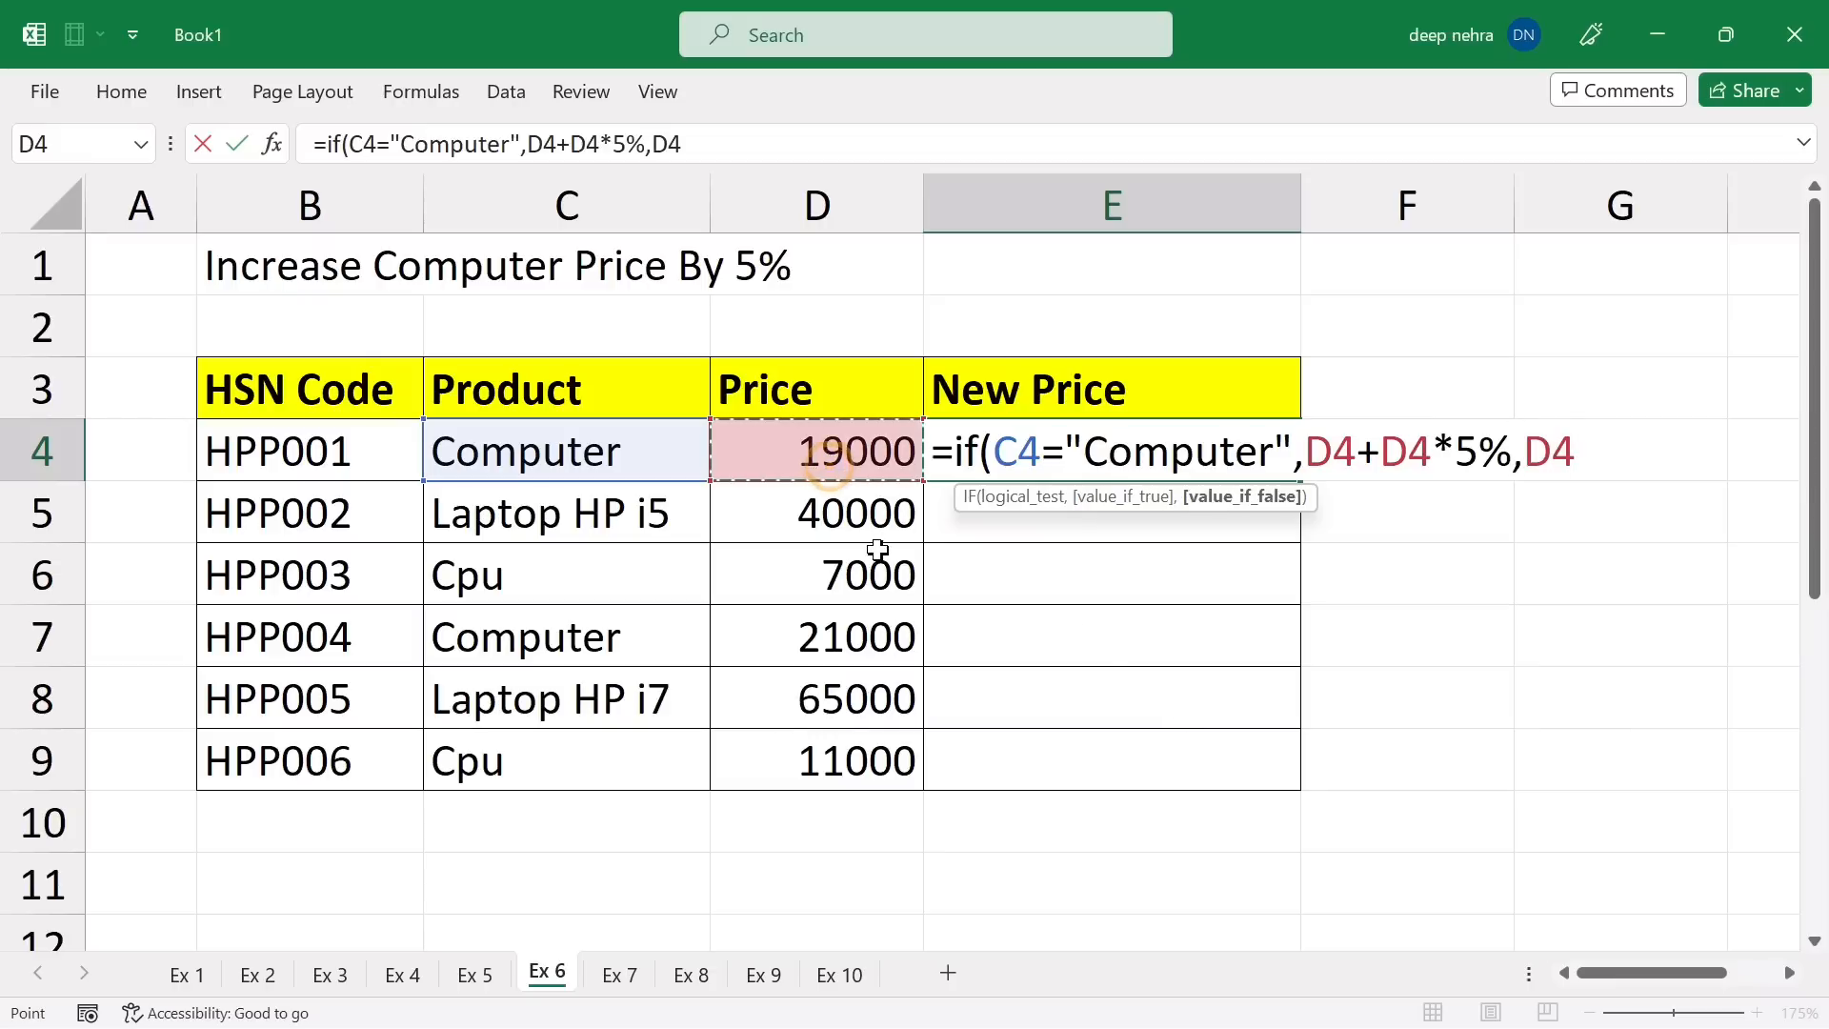
left_click(1575, 448)
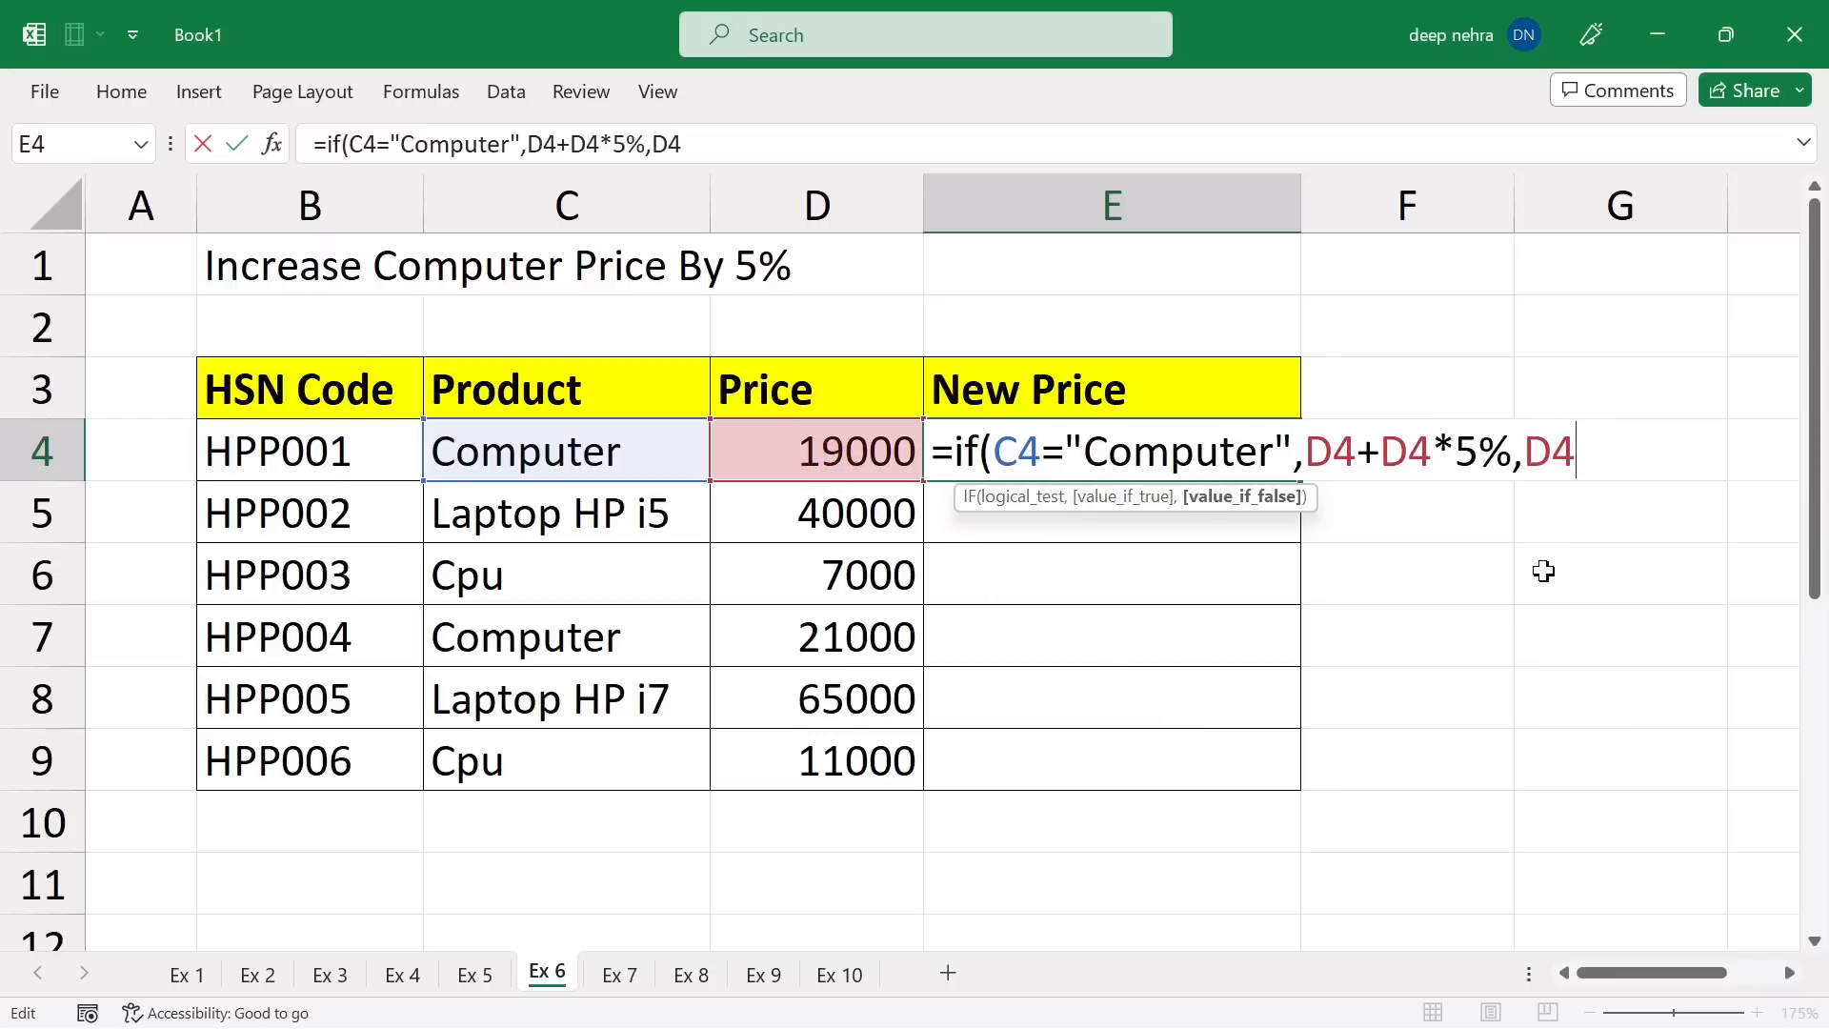
type(")")
key("Return")
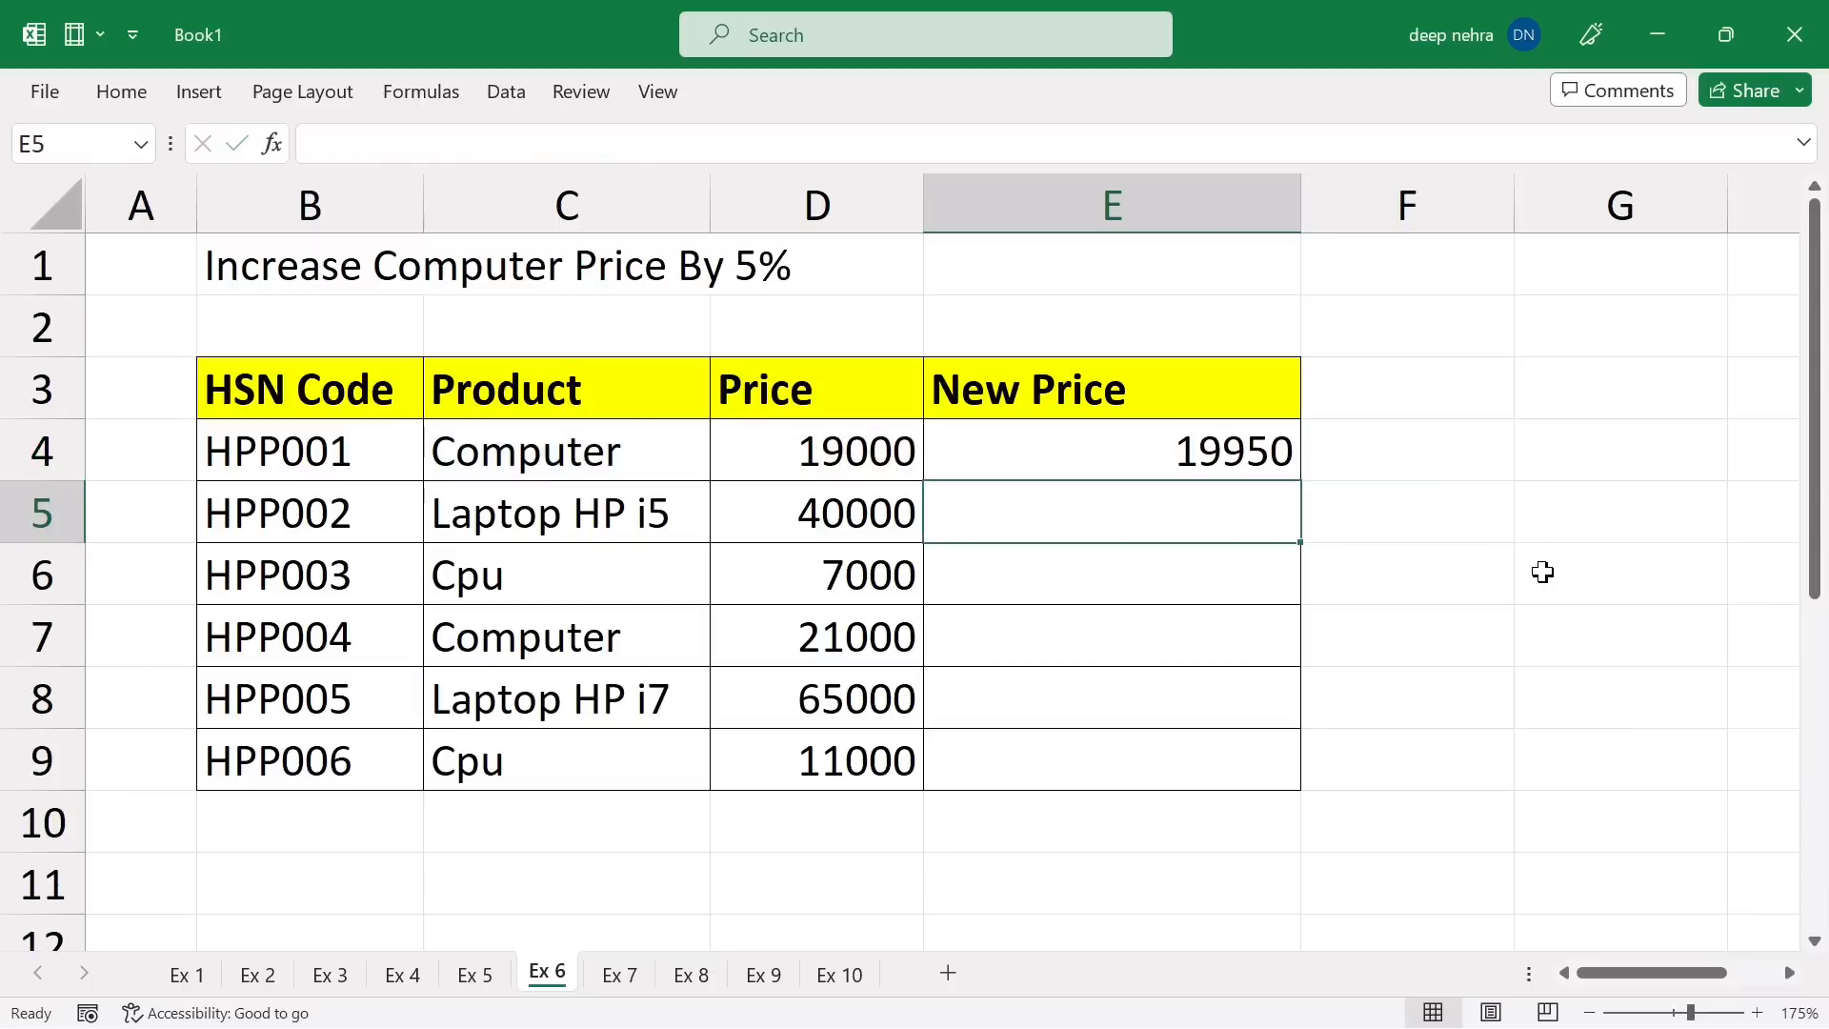
left_click(1281, 458)
left_click_drag(1300, 481, 1269, 780)
Compare the Price and New Price values of the Cpu, Laptop HP i5 and Computer rows in rows 4 to 7.
left_click(566, 598)
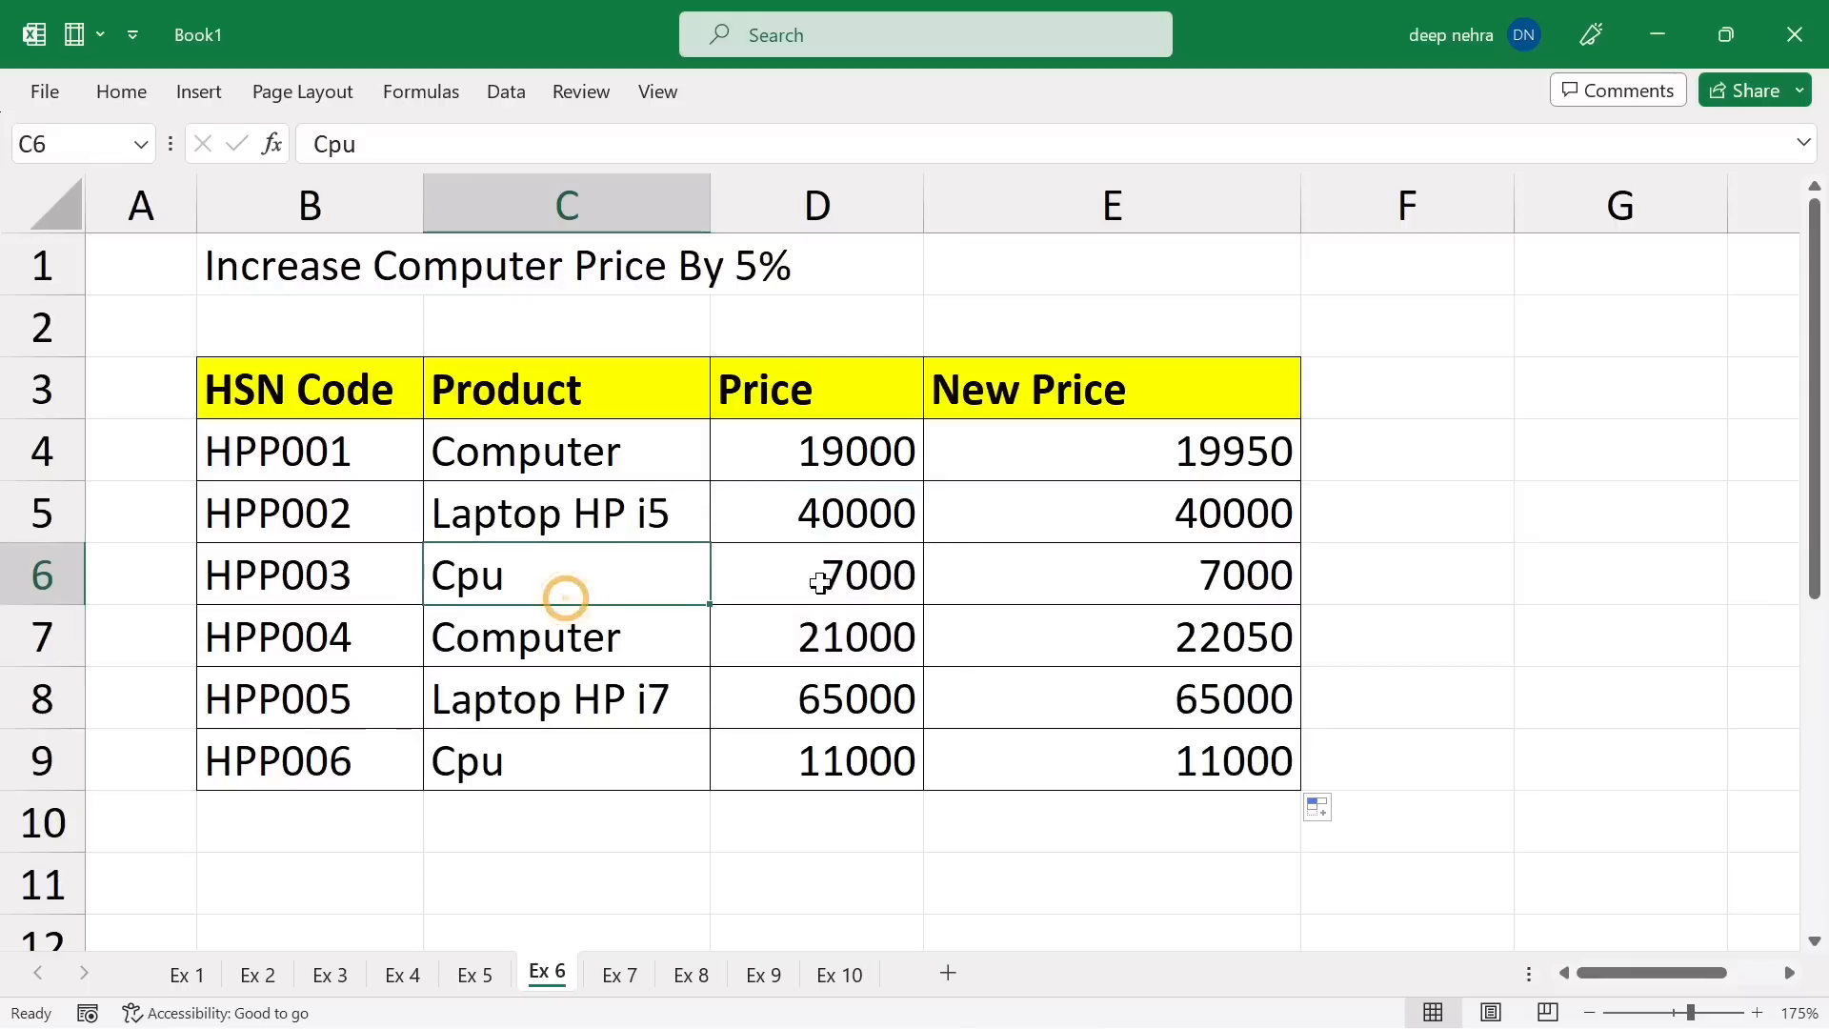
left_click(827, 576)
left_click(1185, 579)
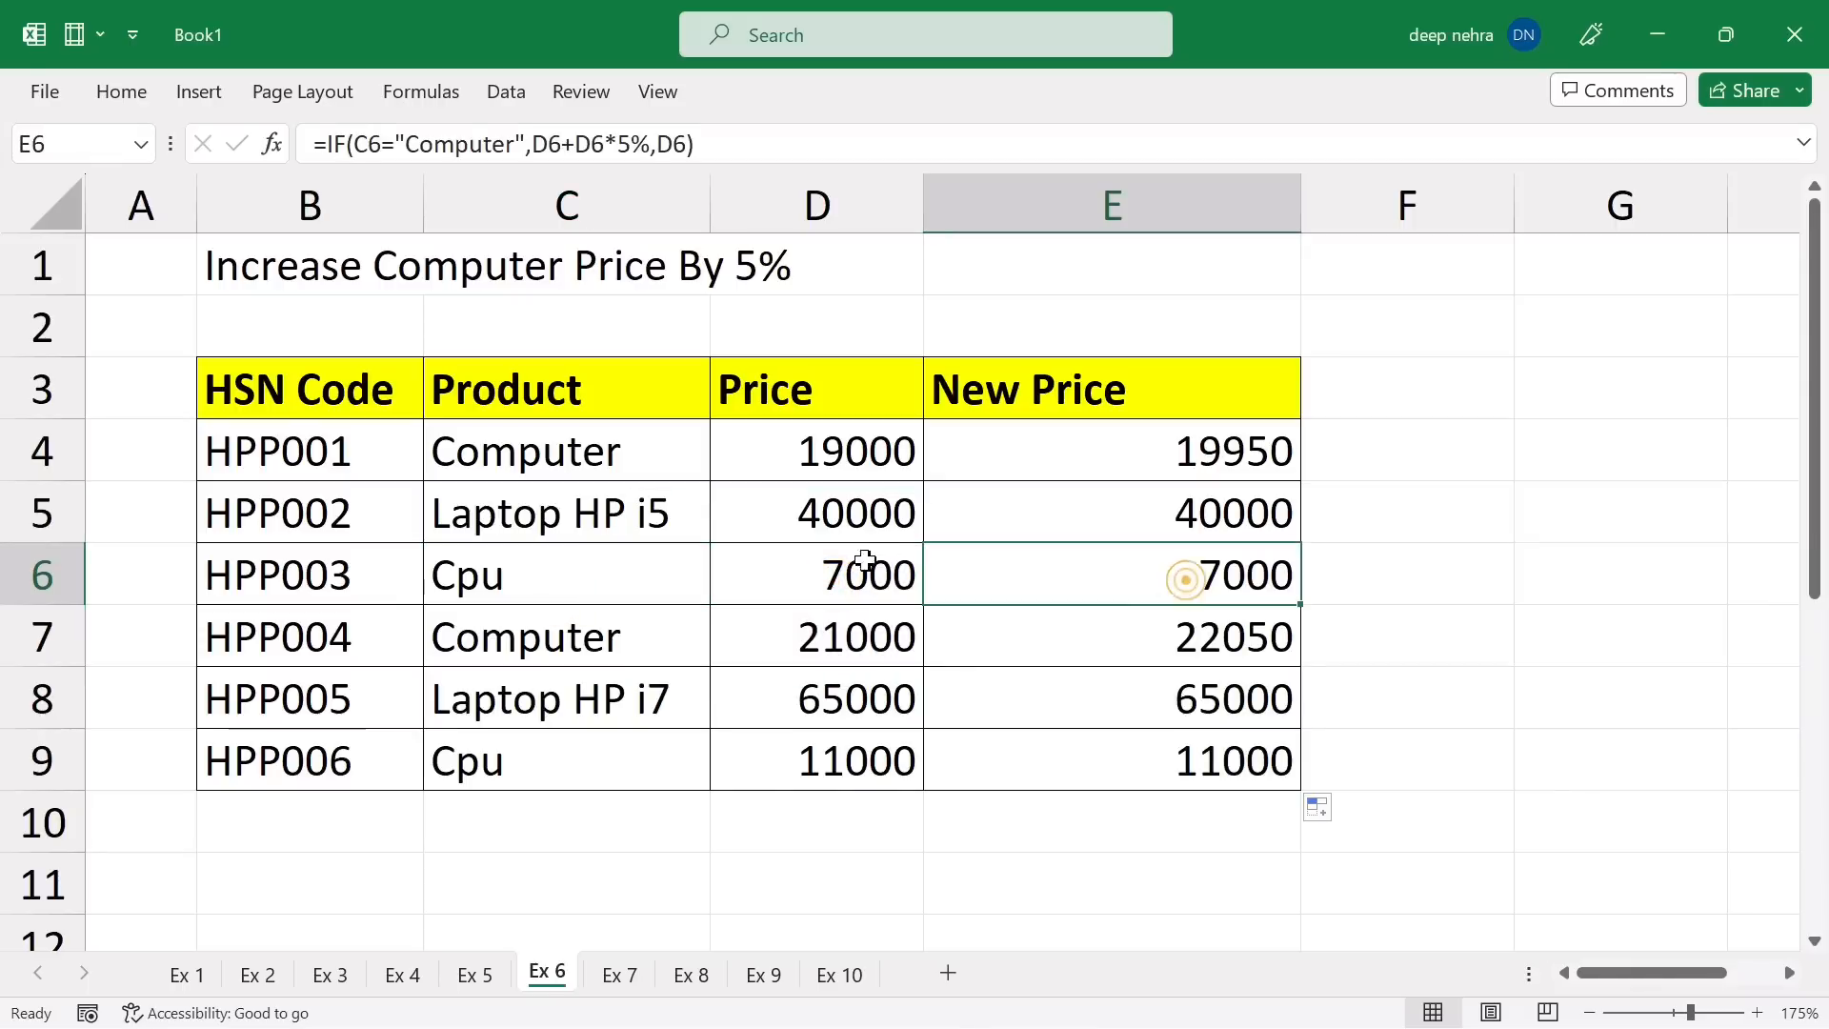
left_click(853, 524)
left_click(1155, 523)
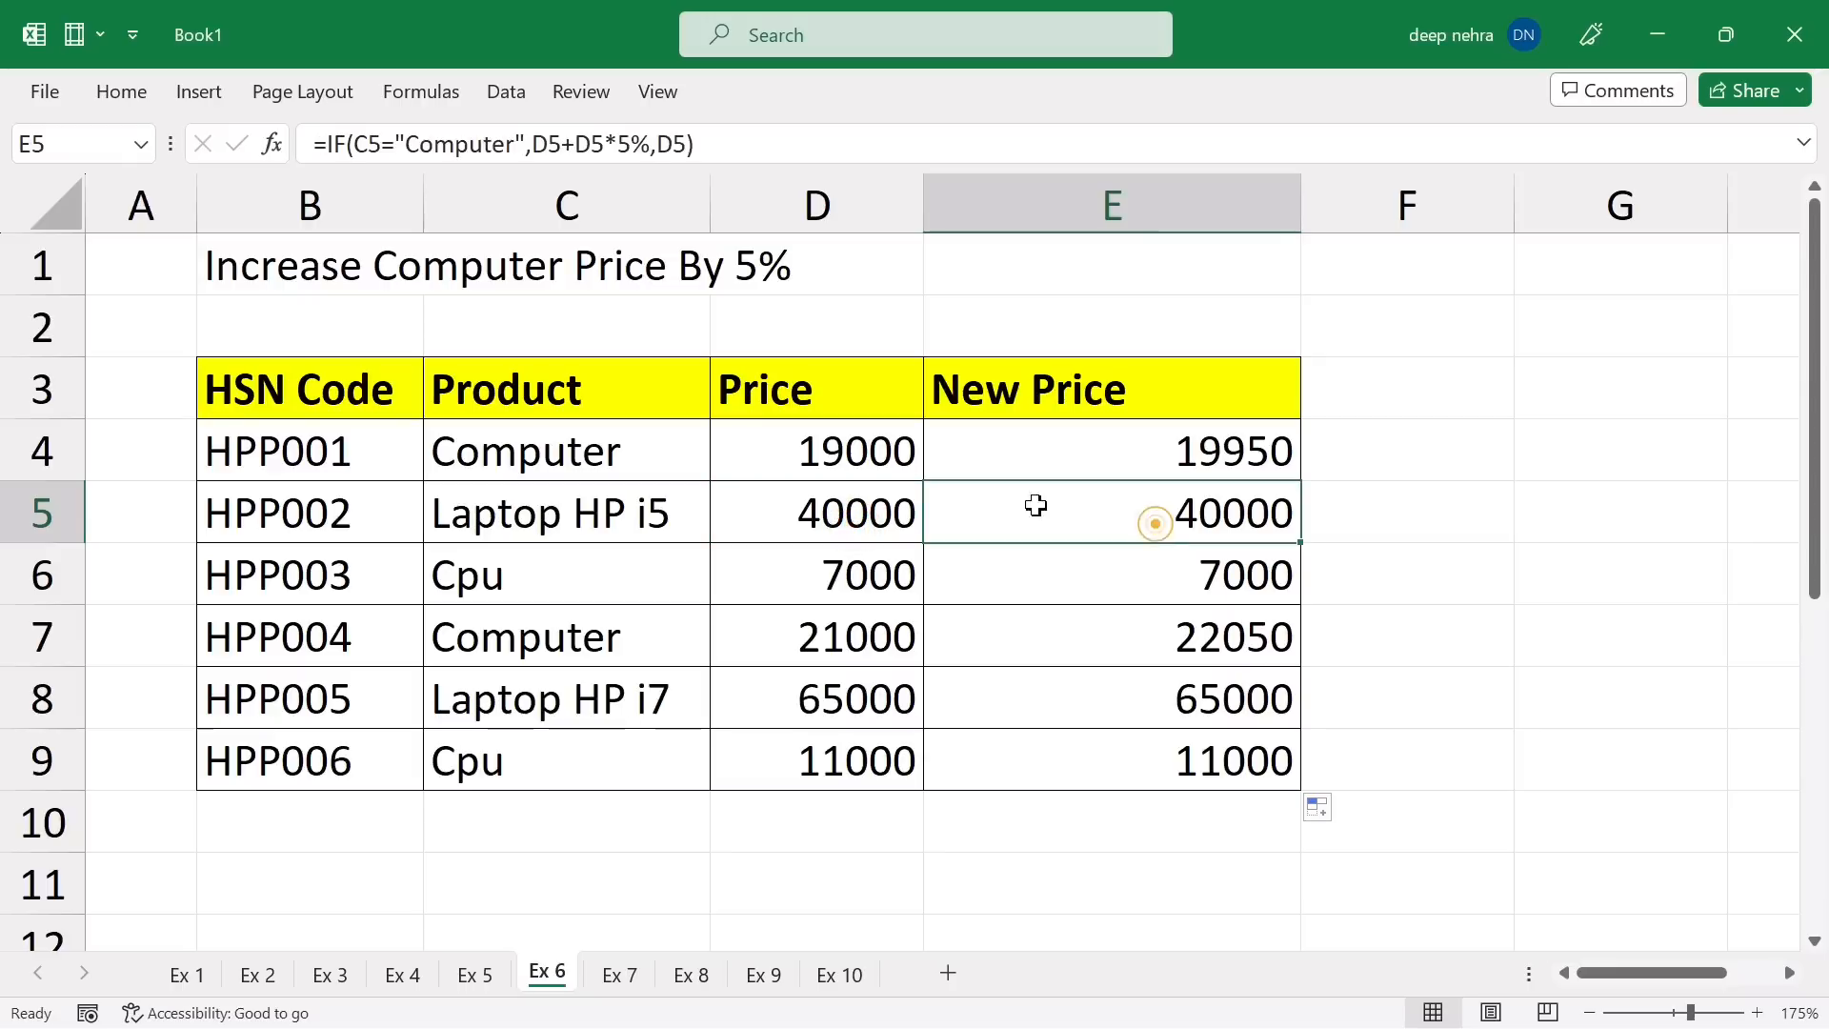
left_click(846, 461)
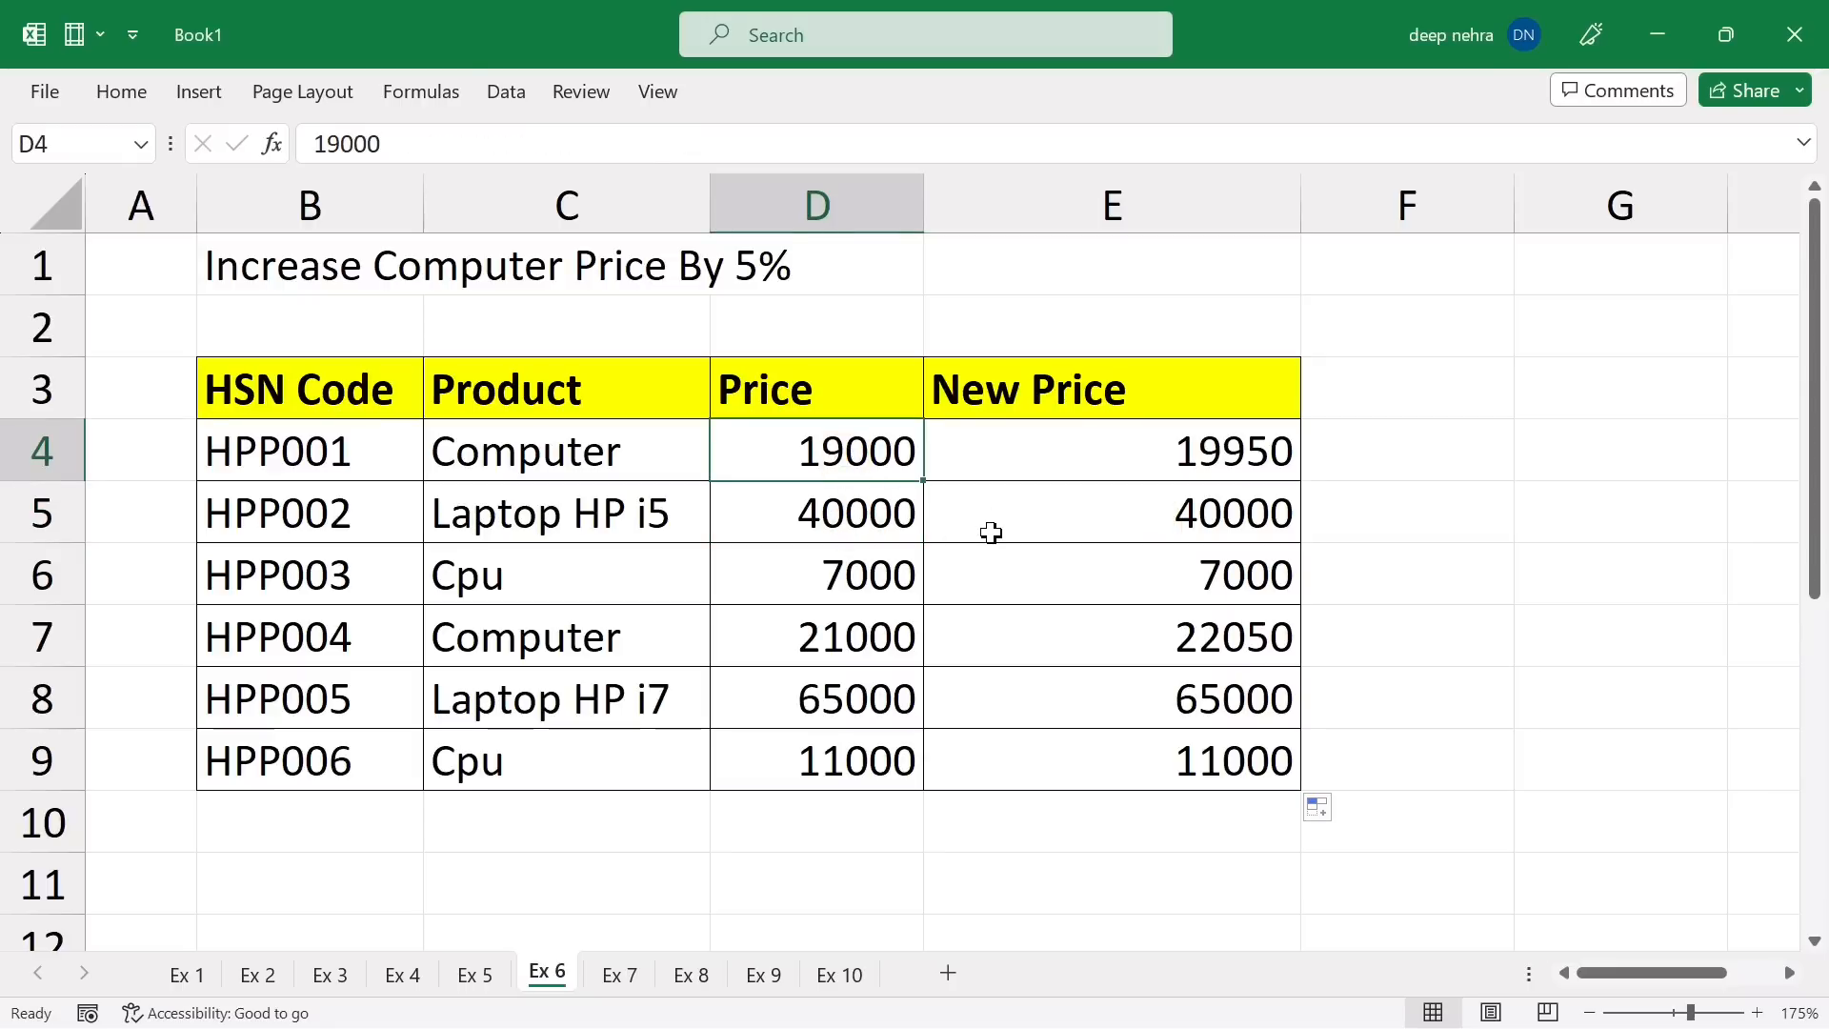
left_click(1226, 456)
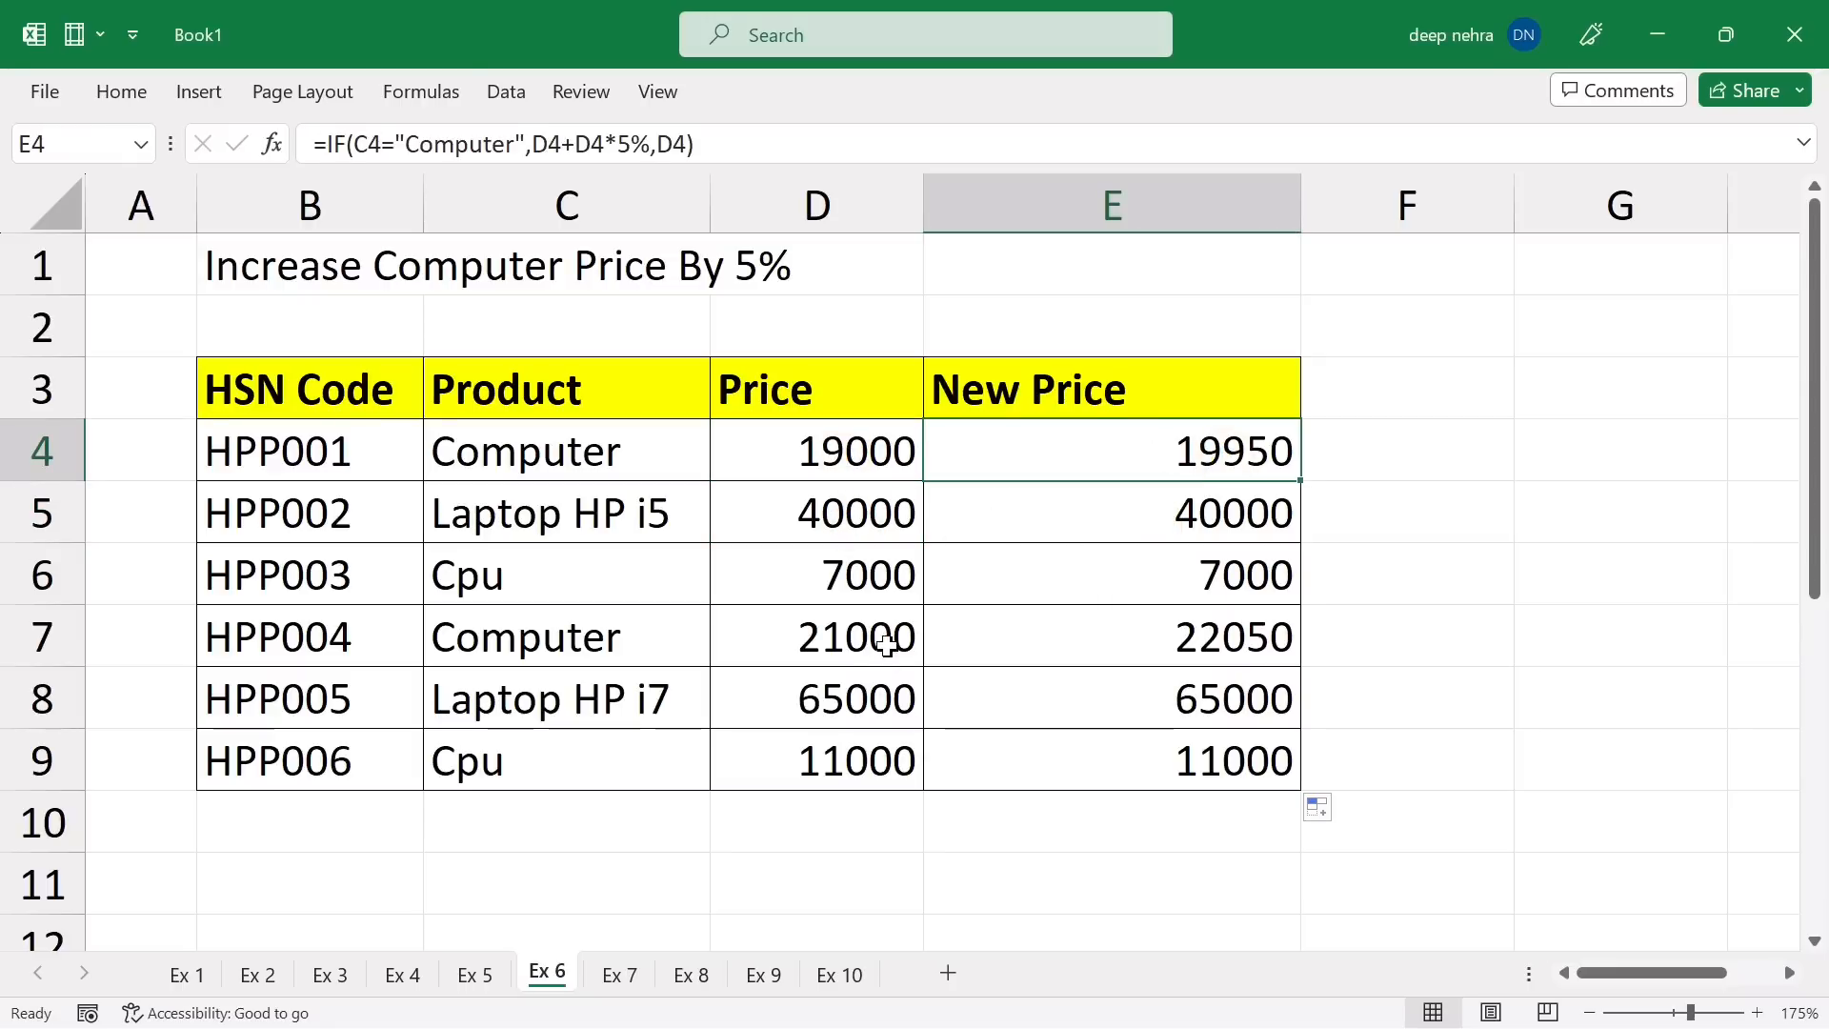
left_click(1187, 637)
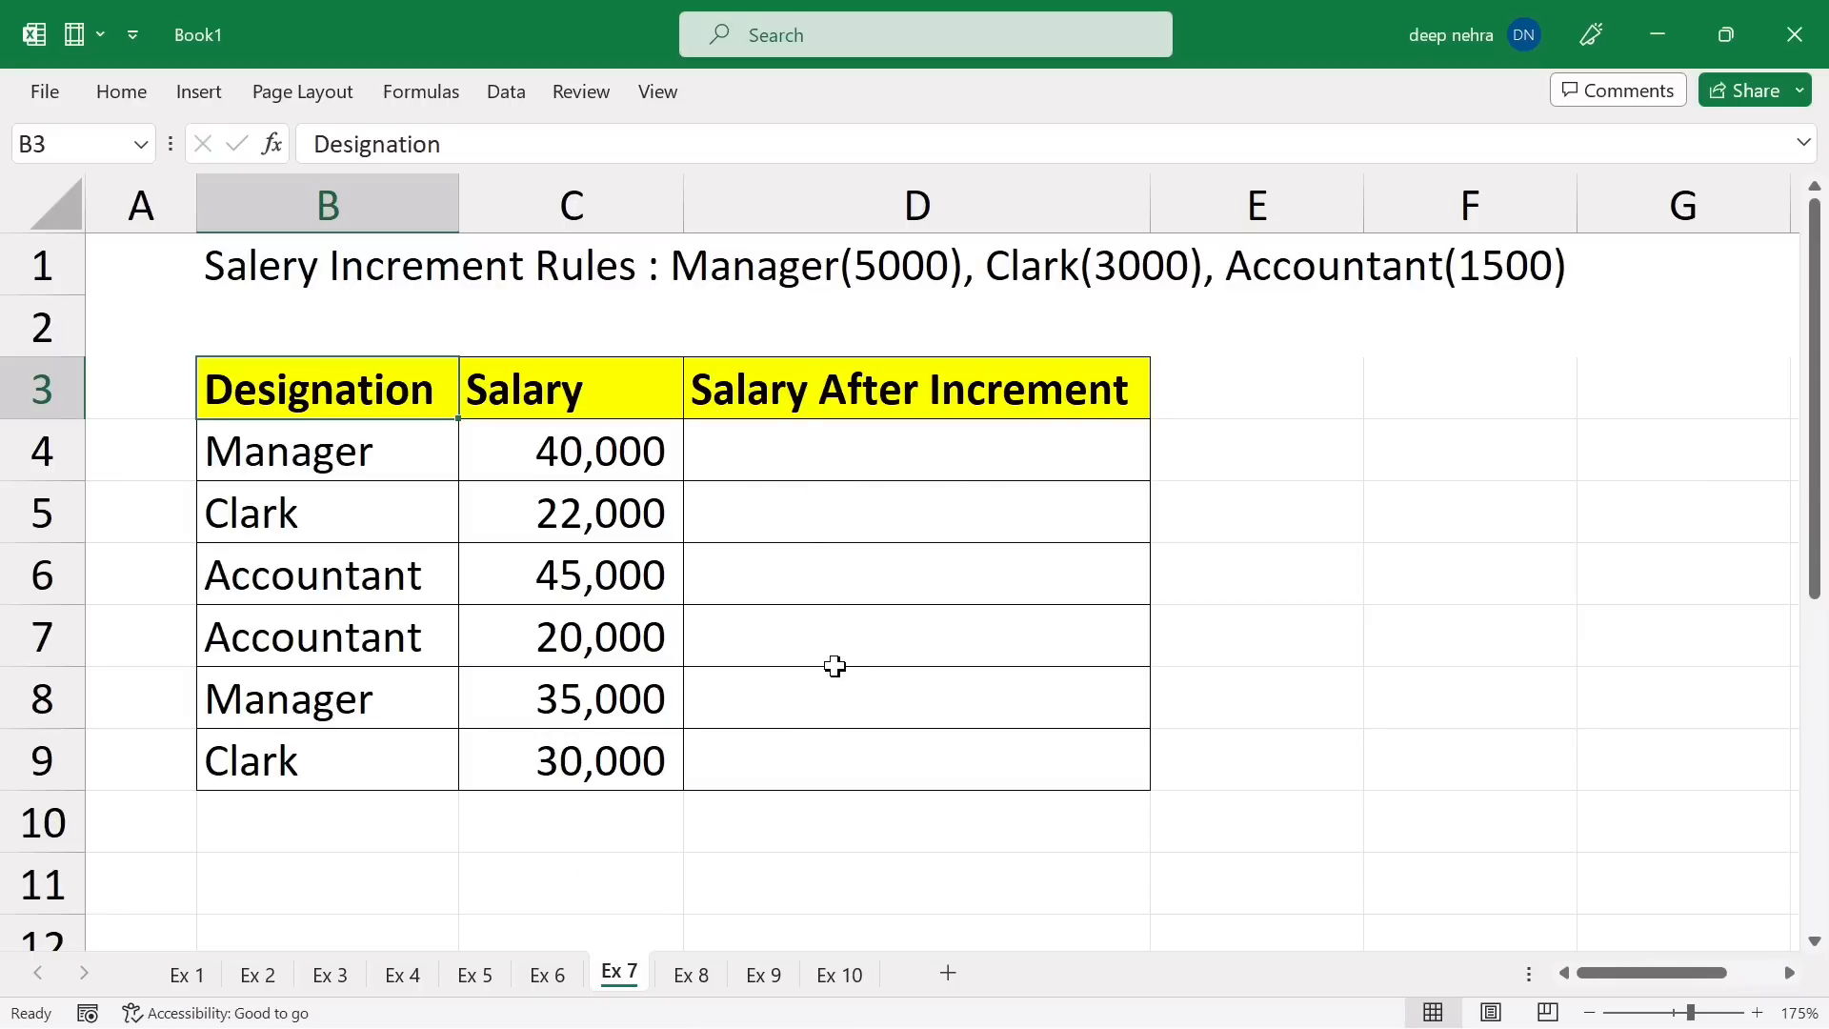
Start an IF formula in D4 with B4="Manager" as the logical test.
left_click(821, 462)
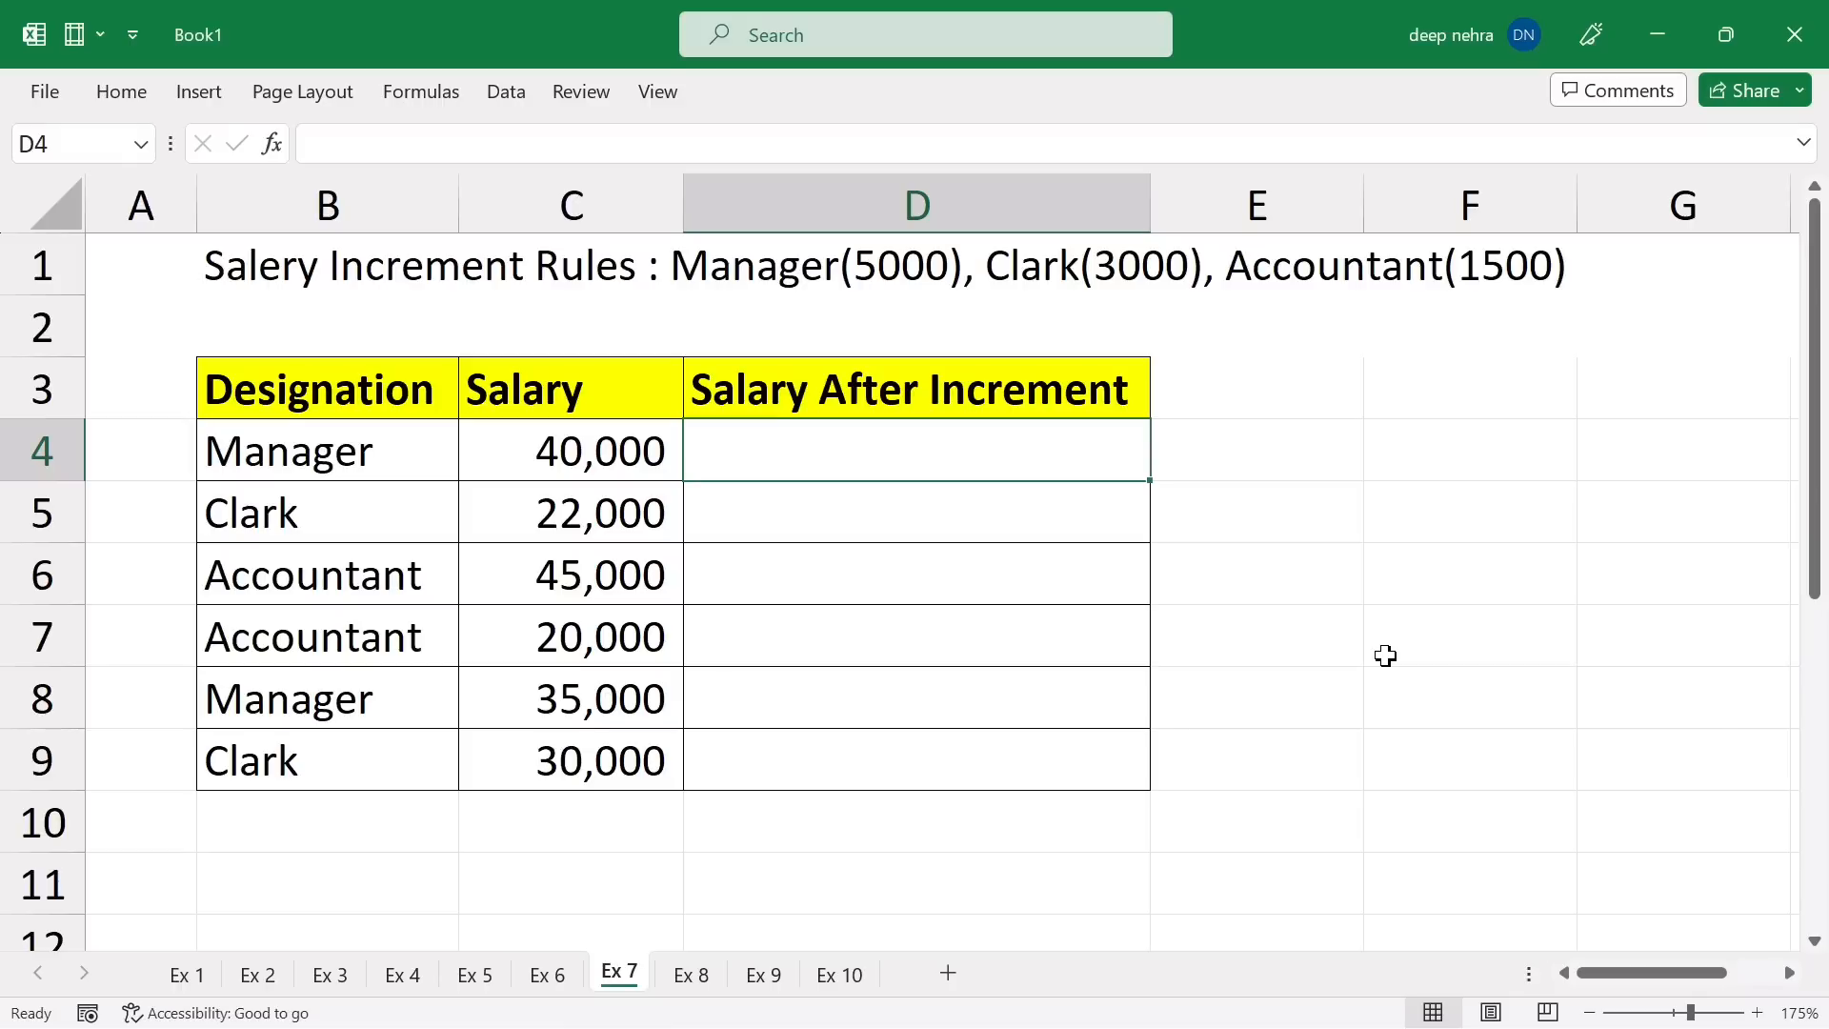
type("=if")
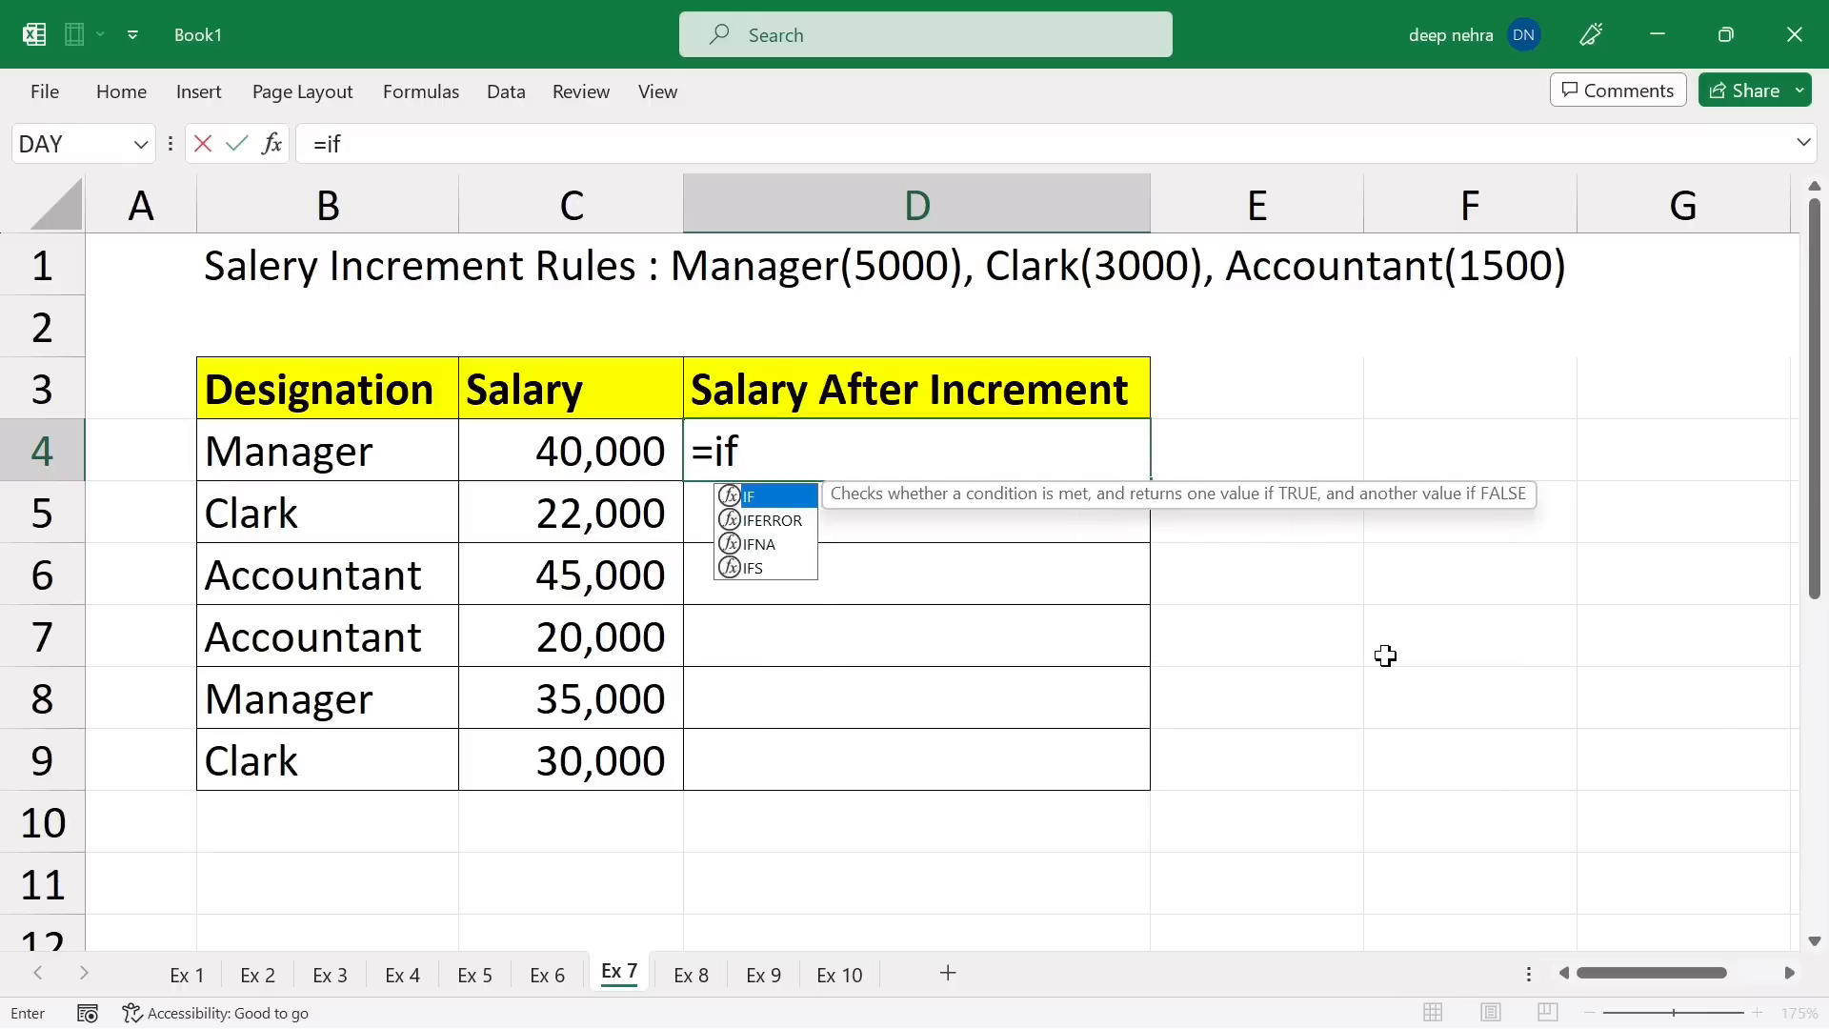
type("(")
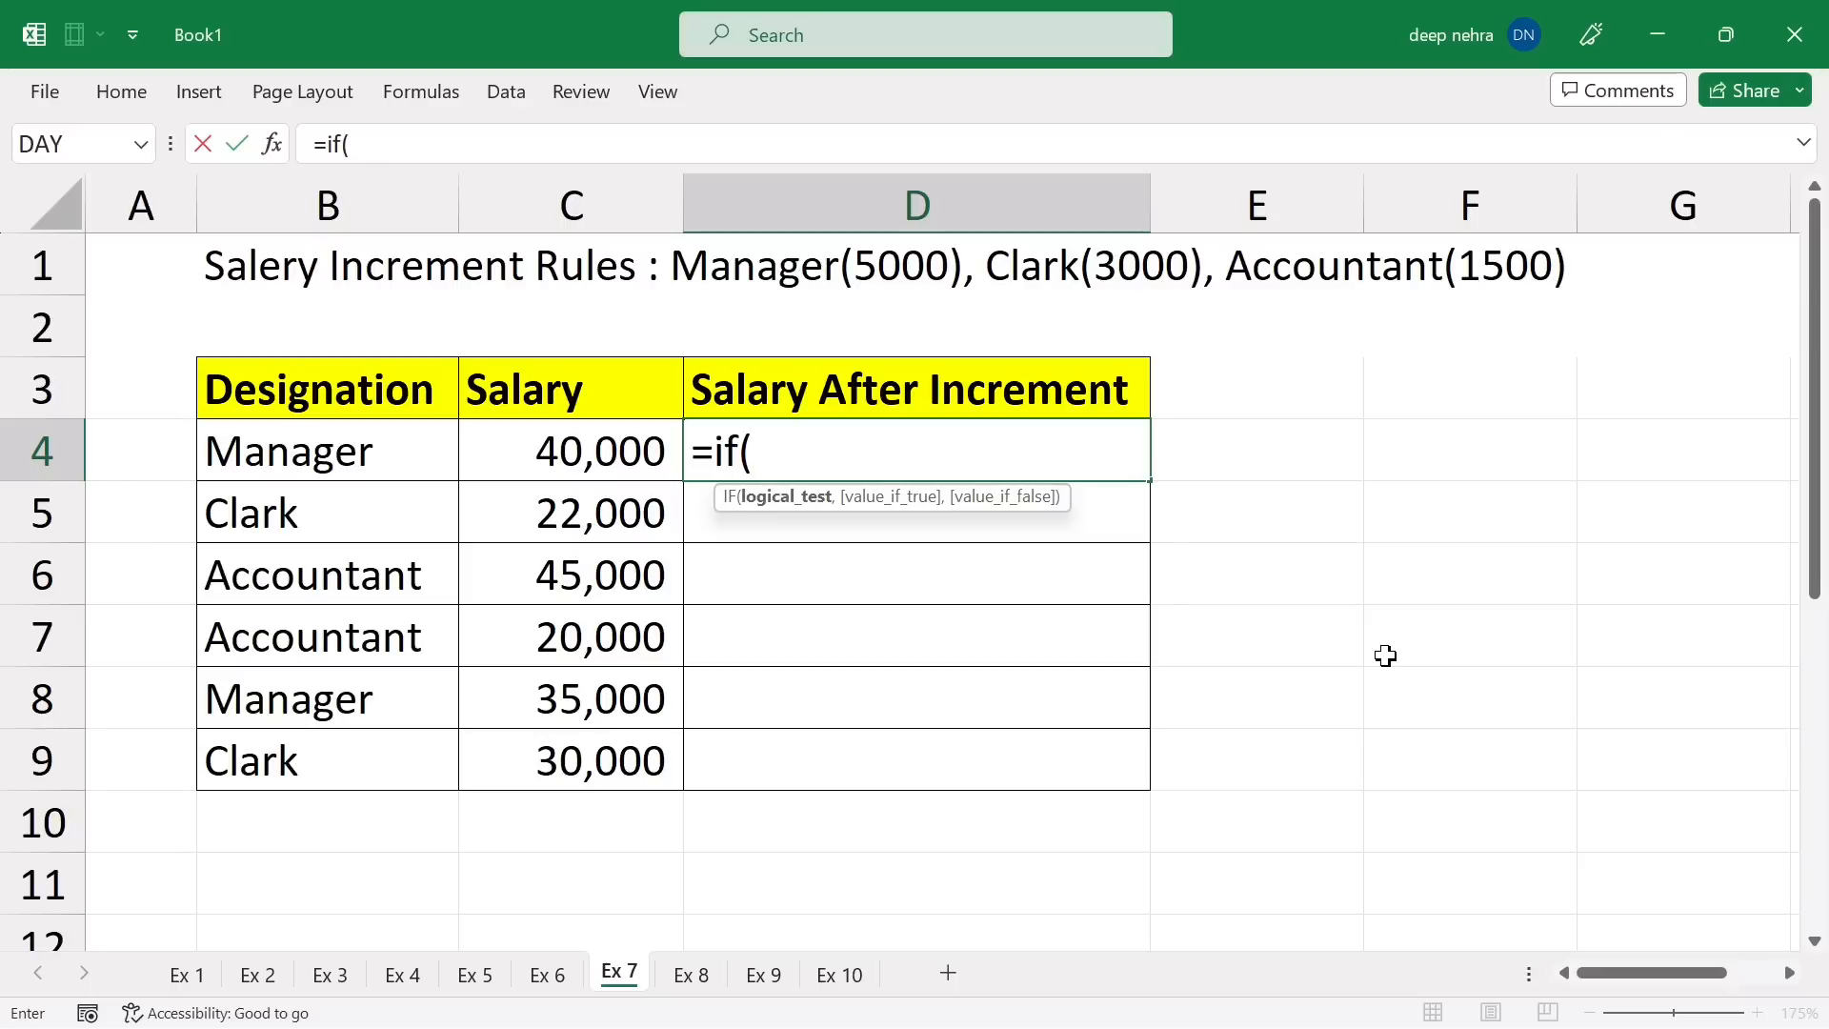
left_click(319, 460)
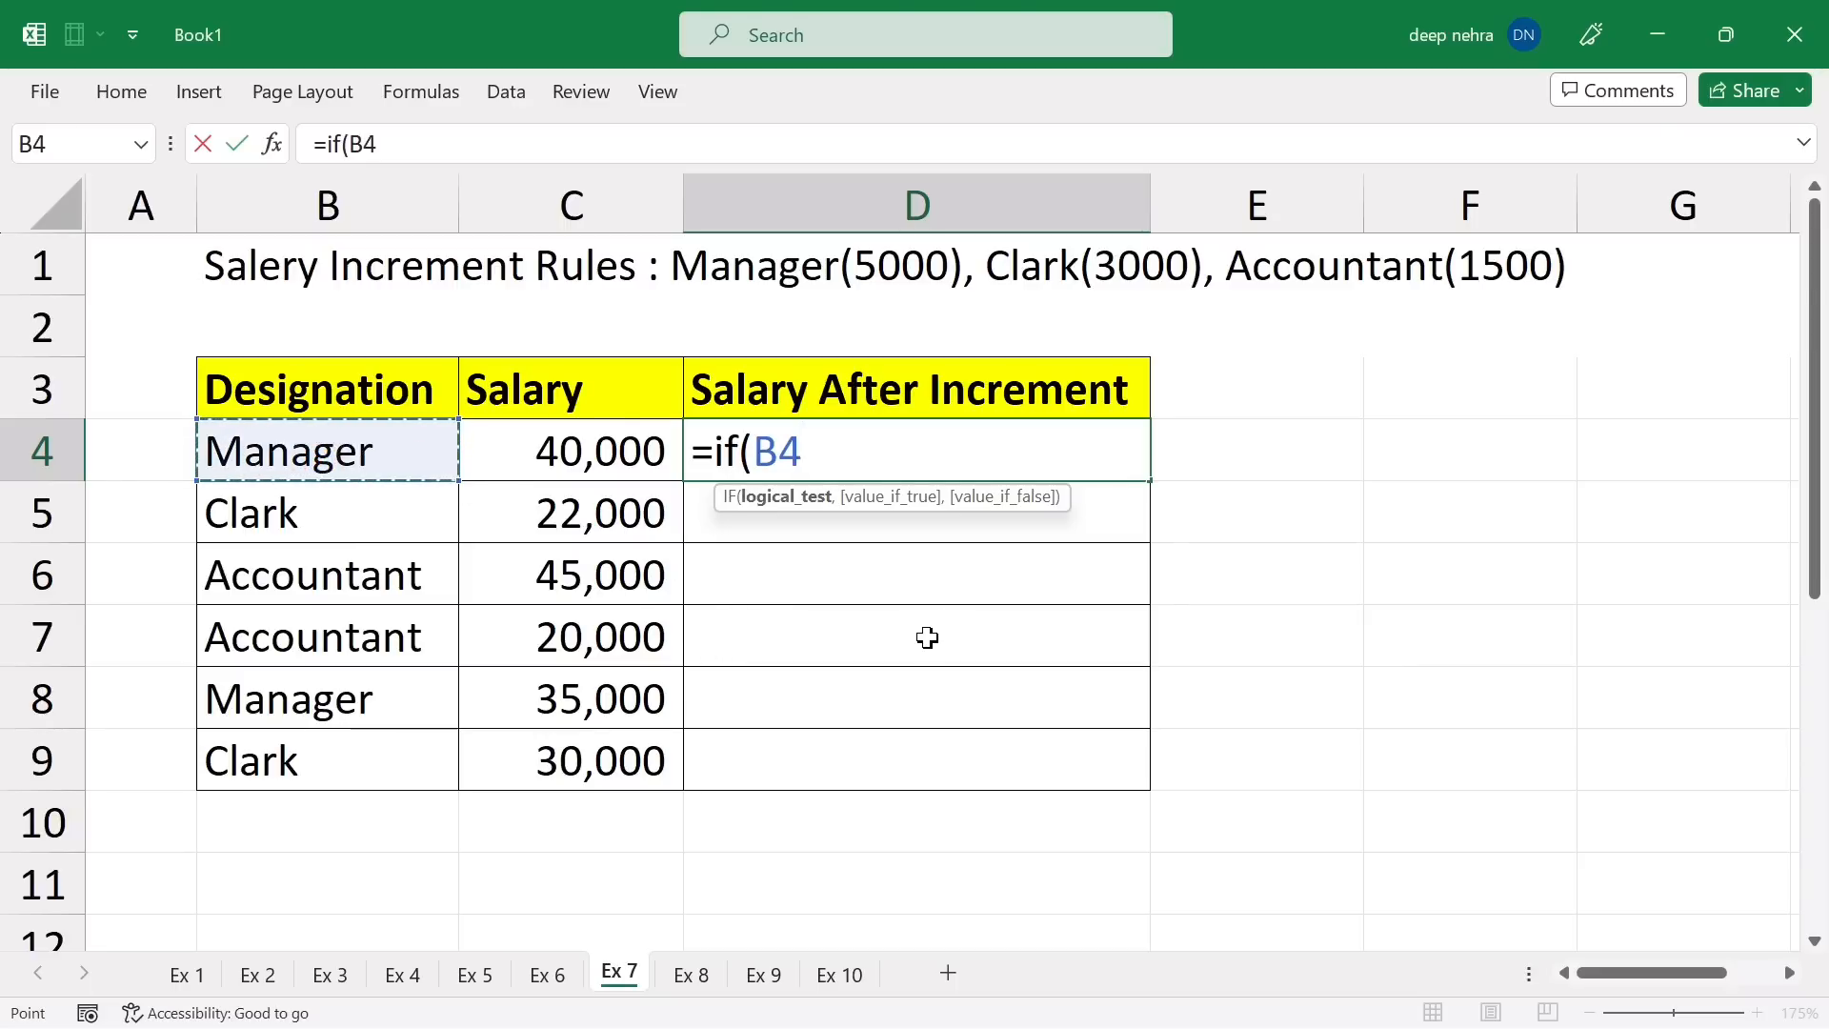
type("=\"Manager")
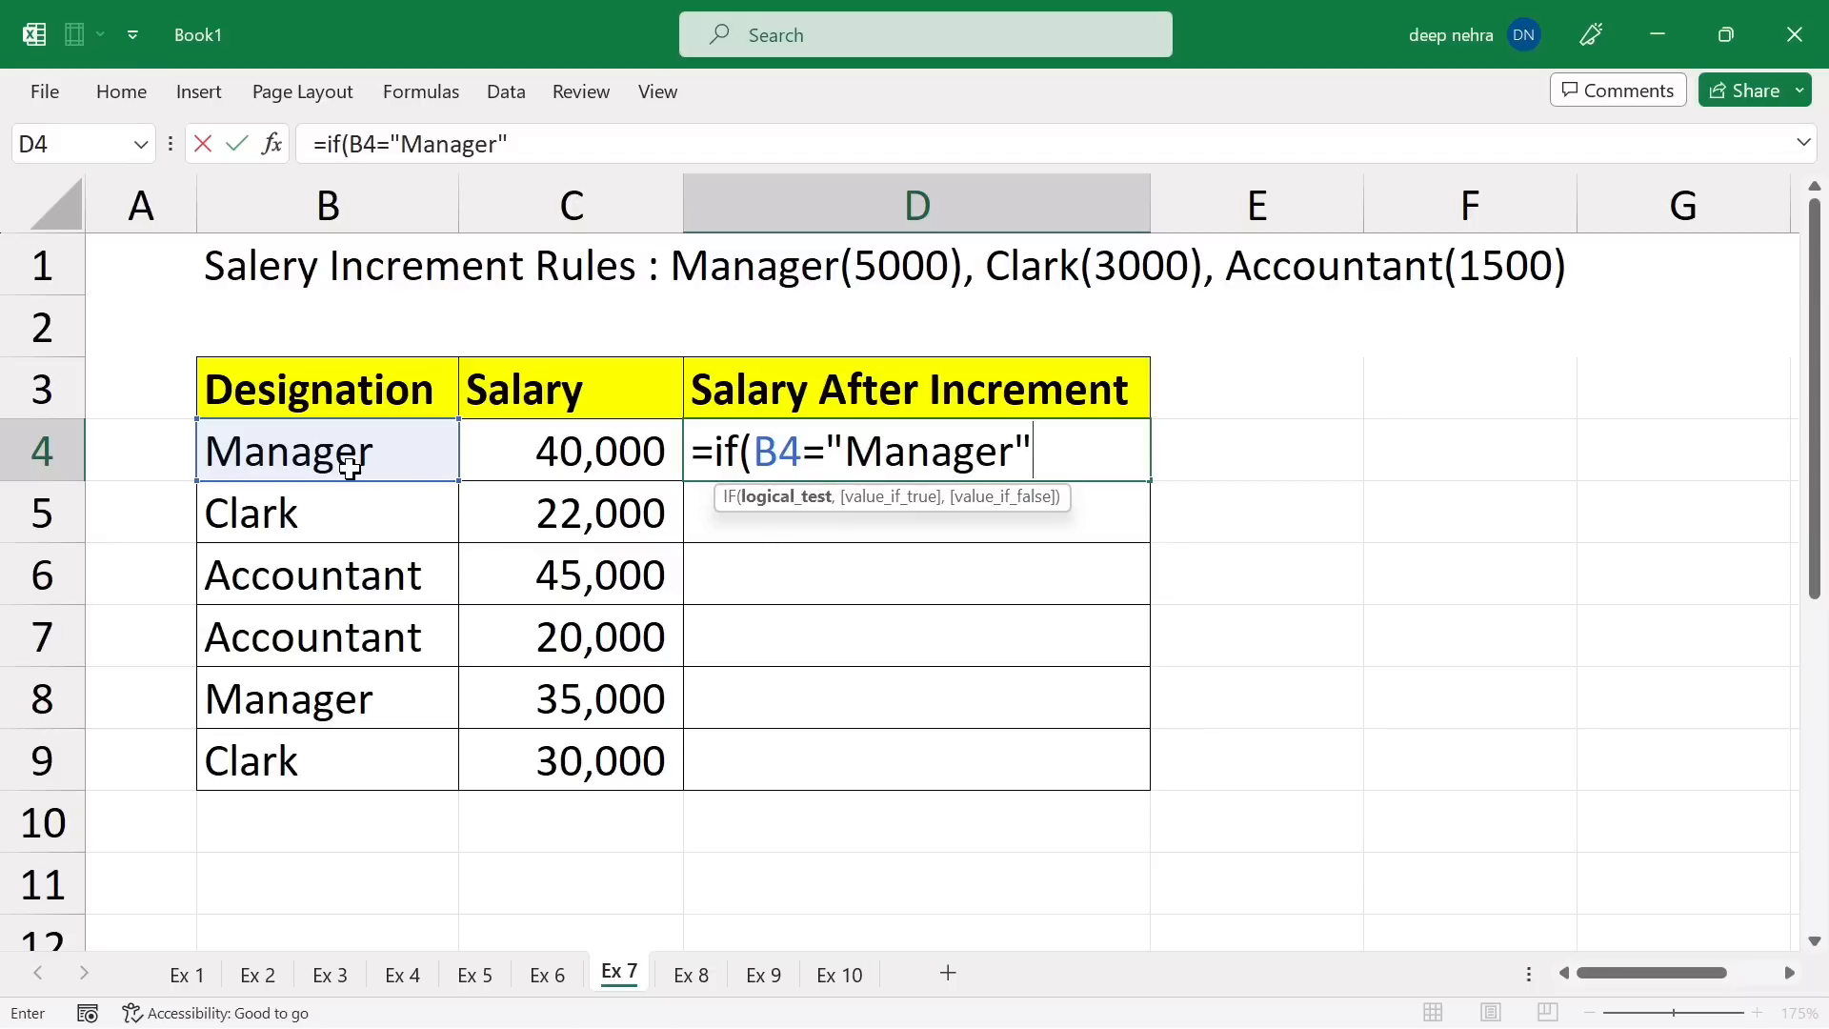
type(",")
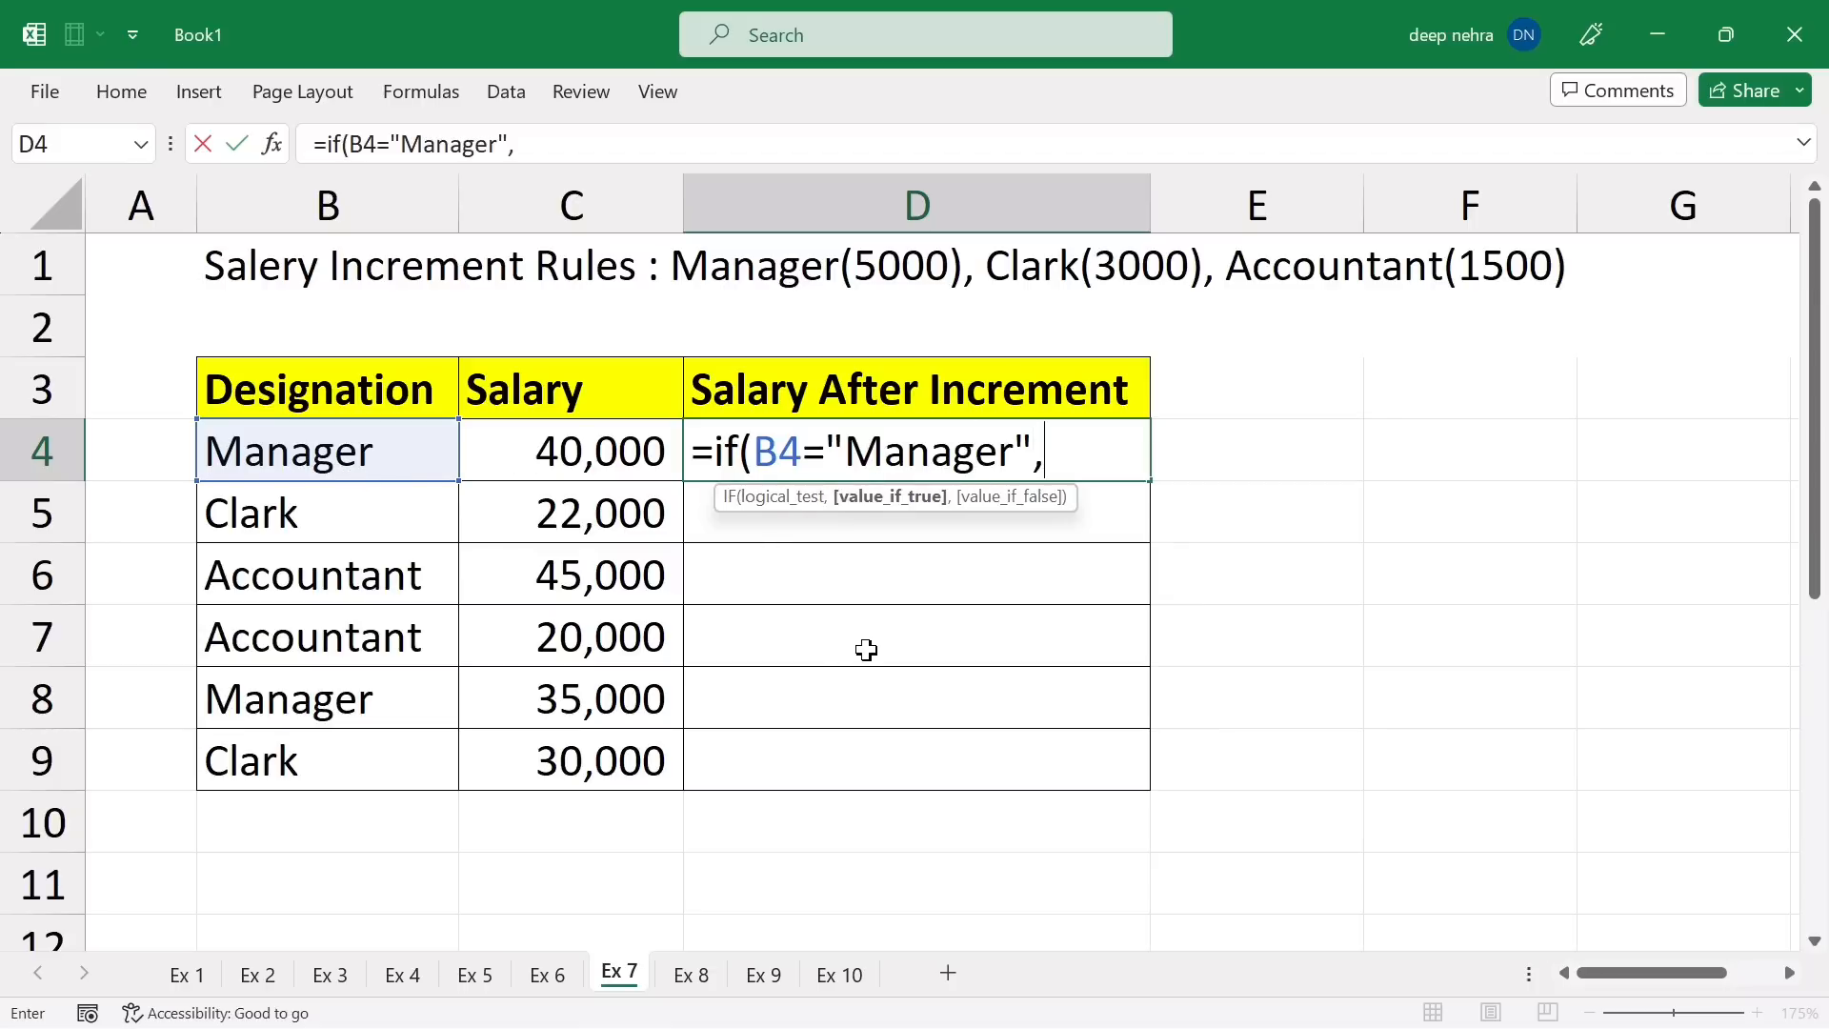
Add C4+5000 as the value-if-true for Manager in the D4 formula.
left_click(601, 455)
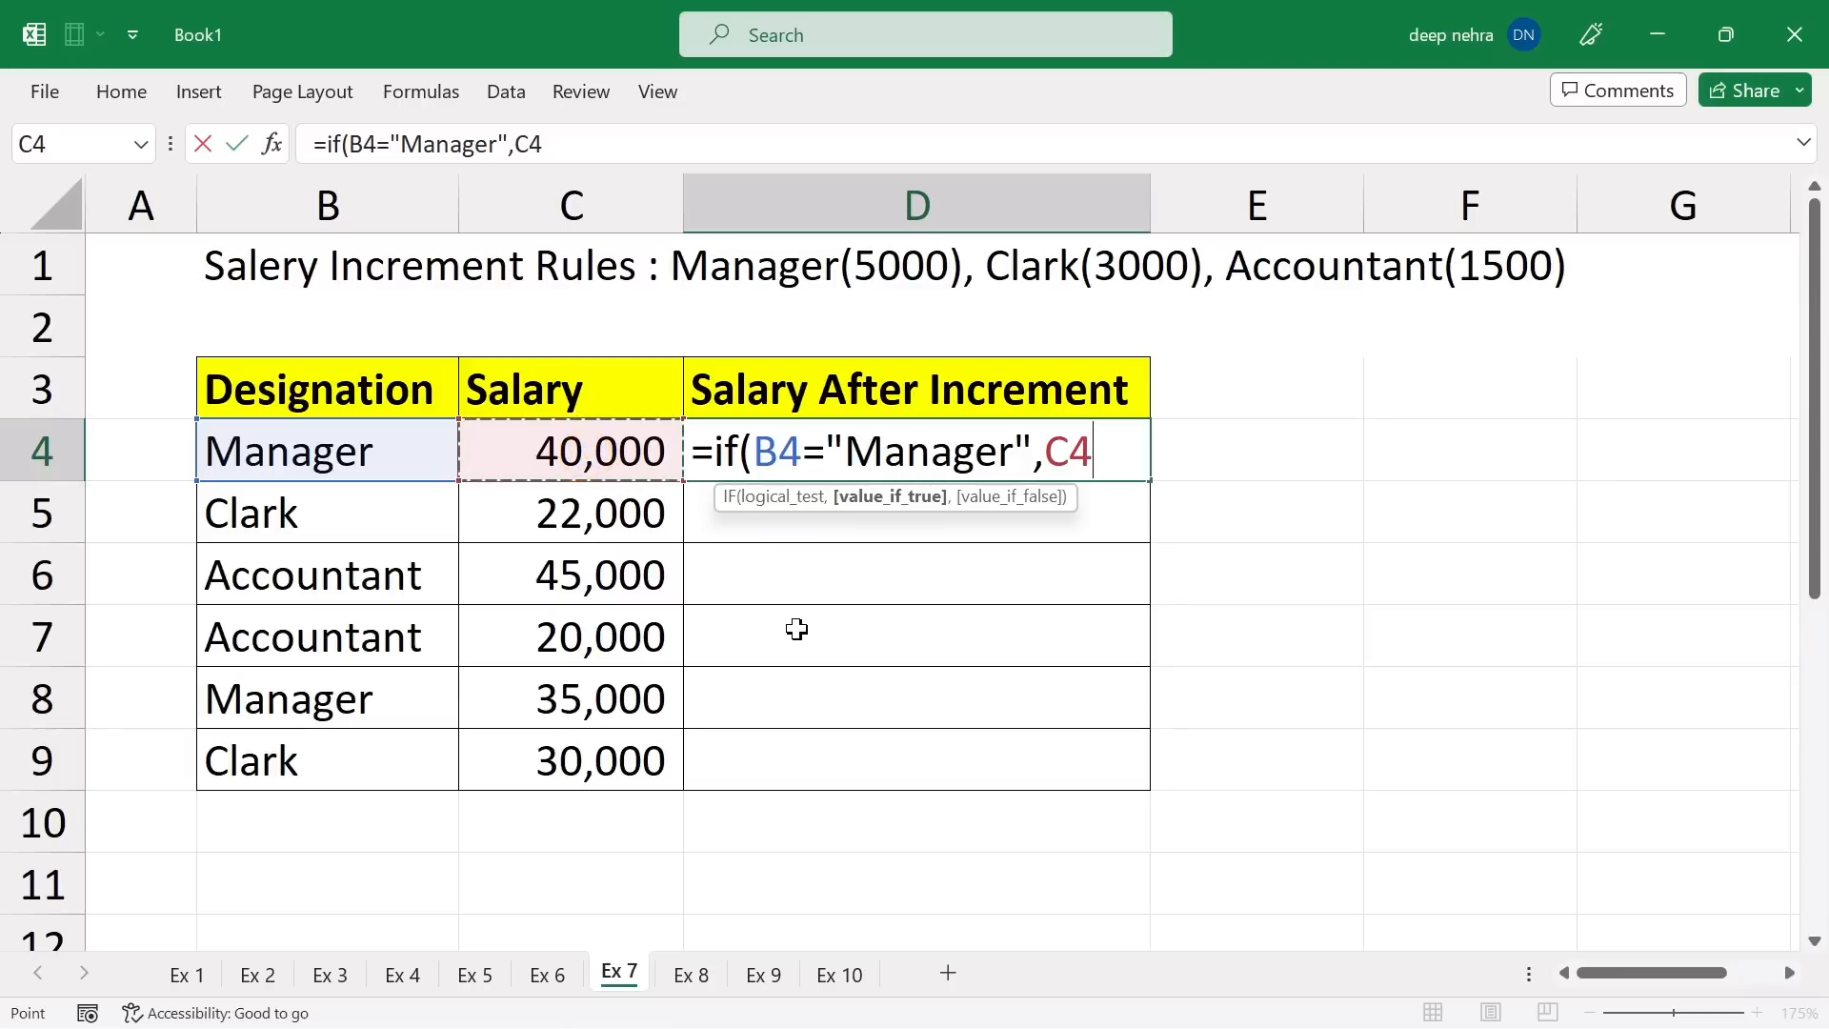
type("+")
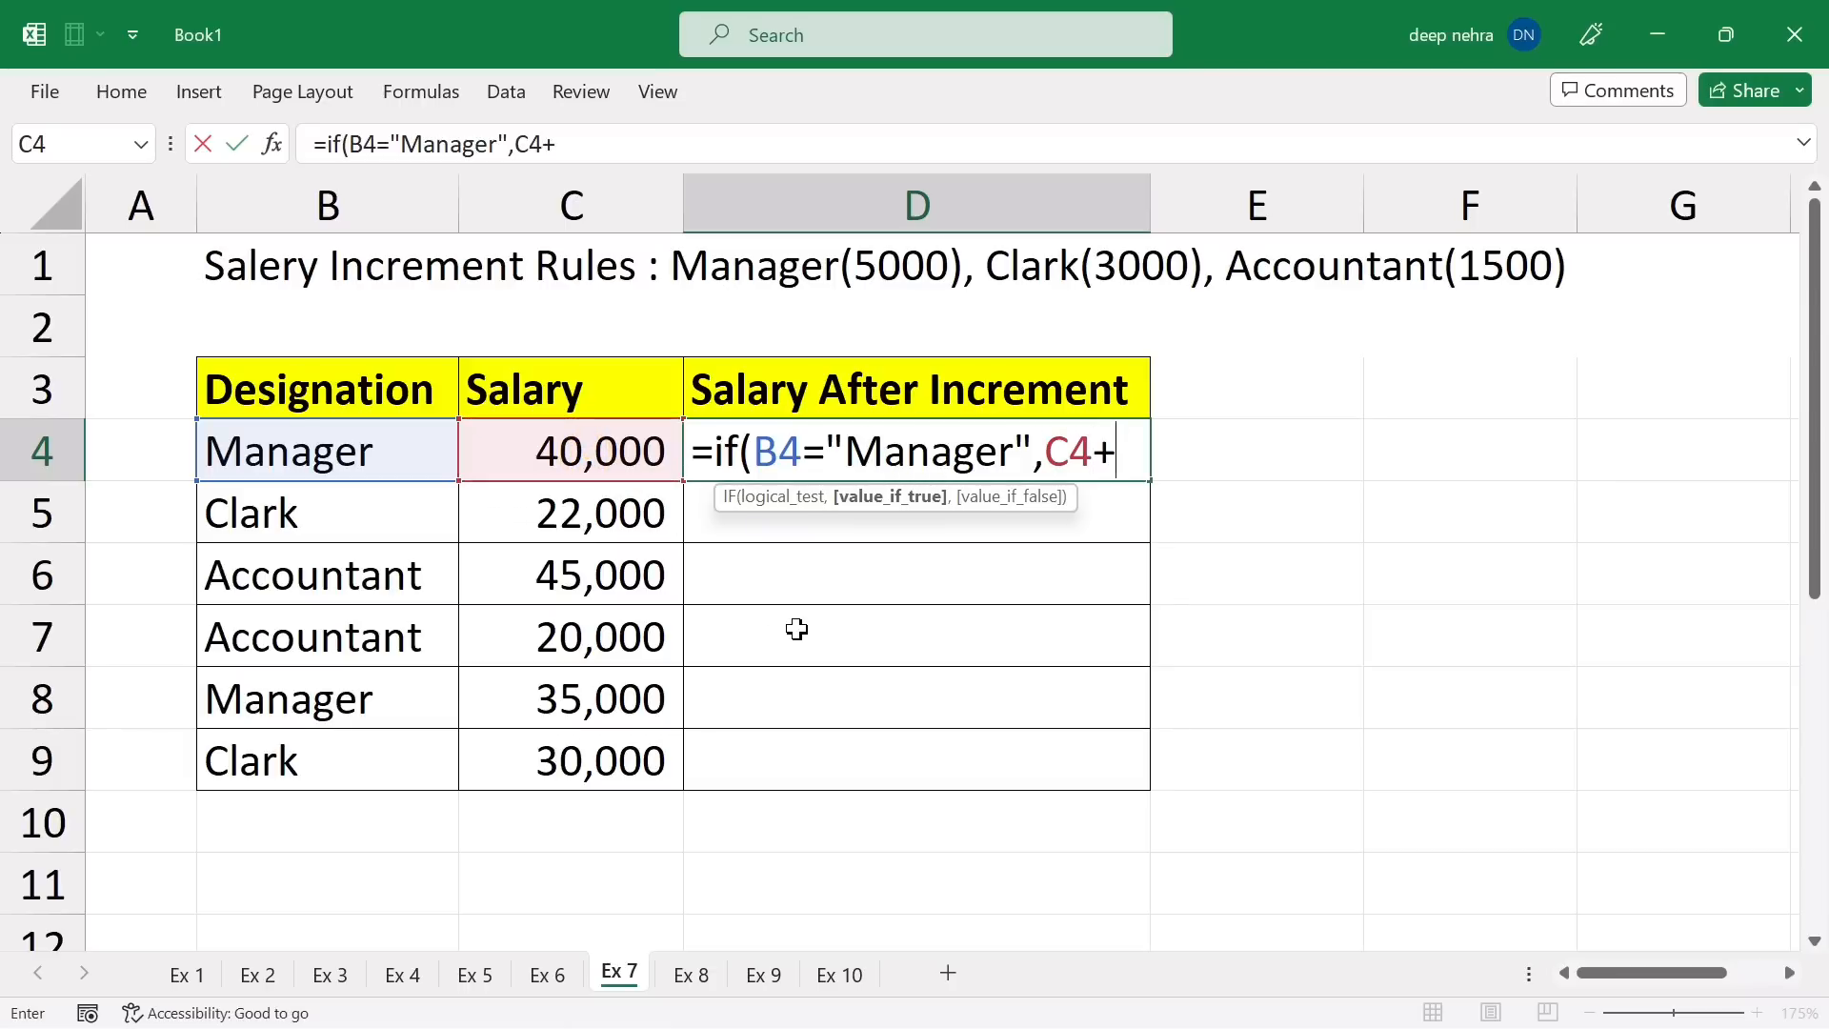
type("5000")
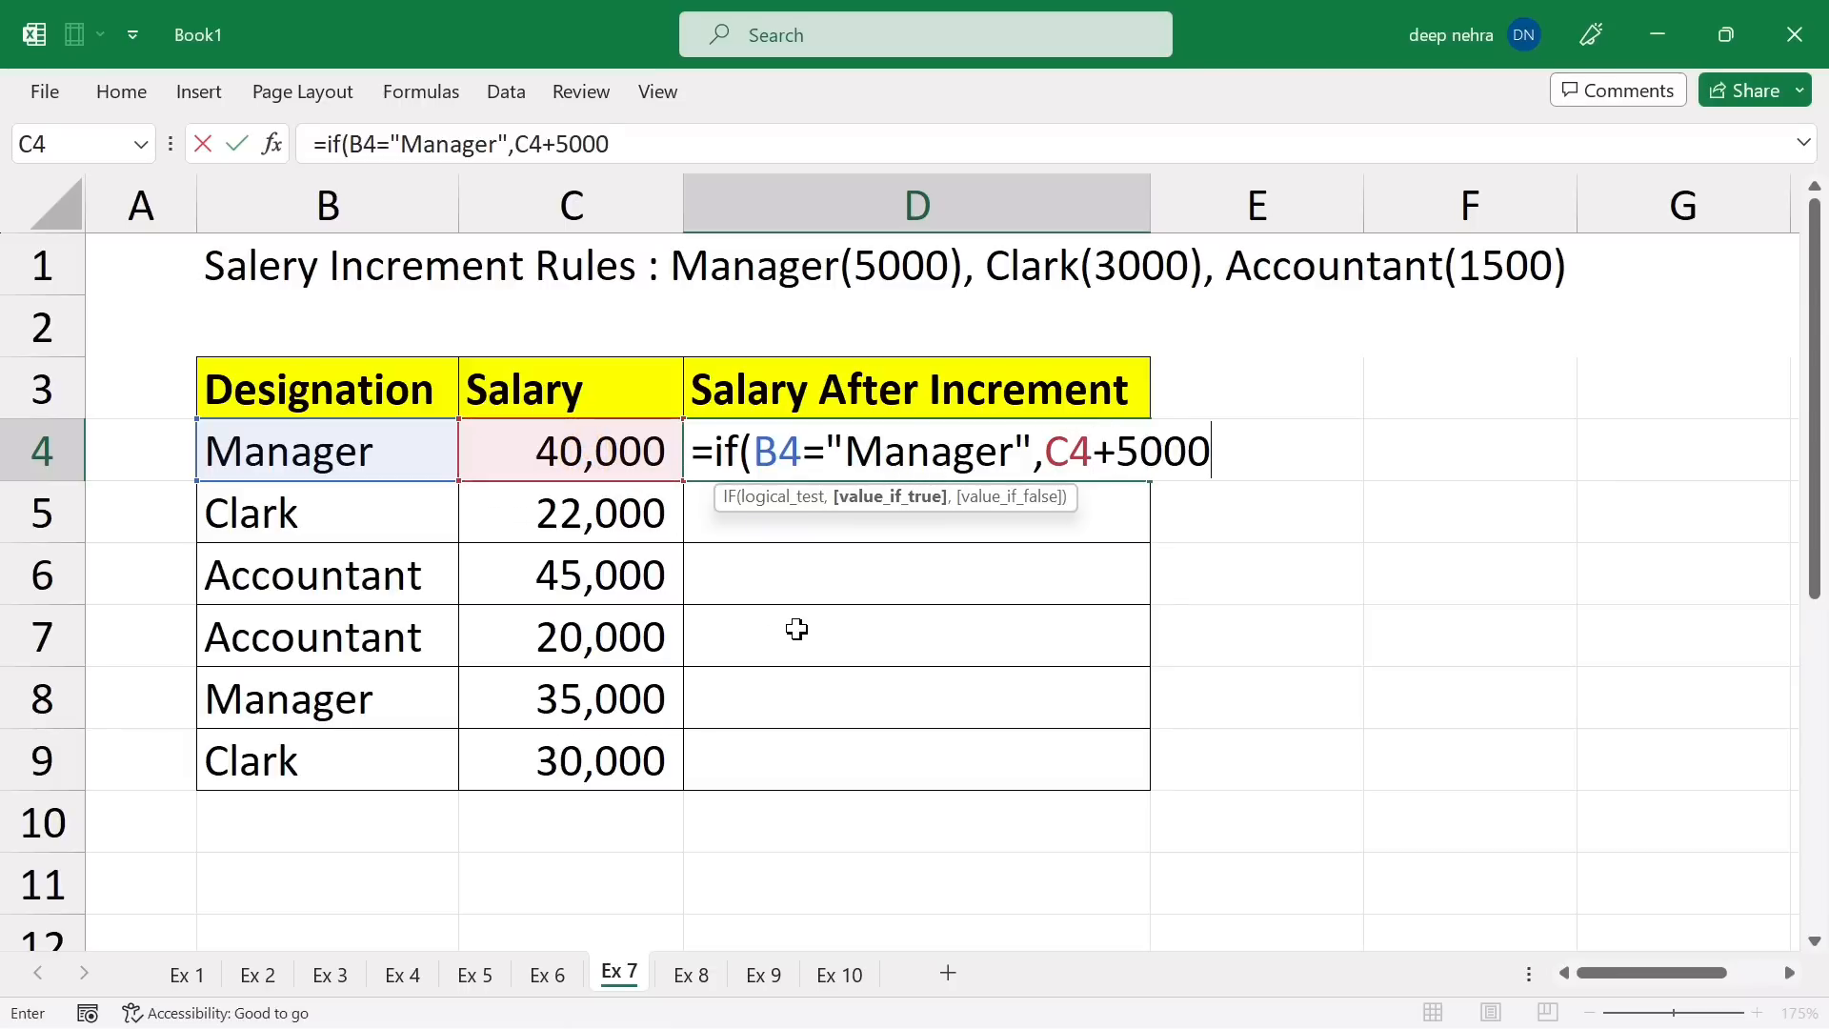
type(",")
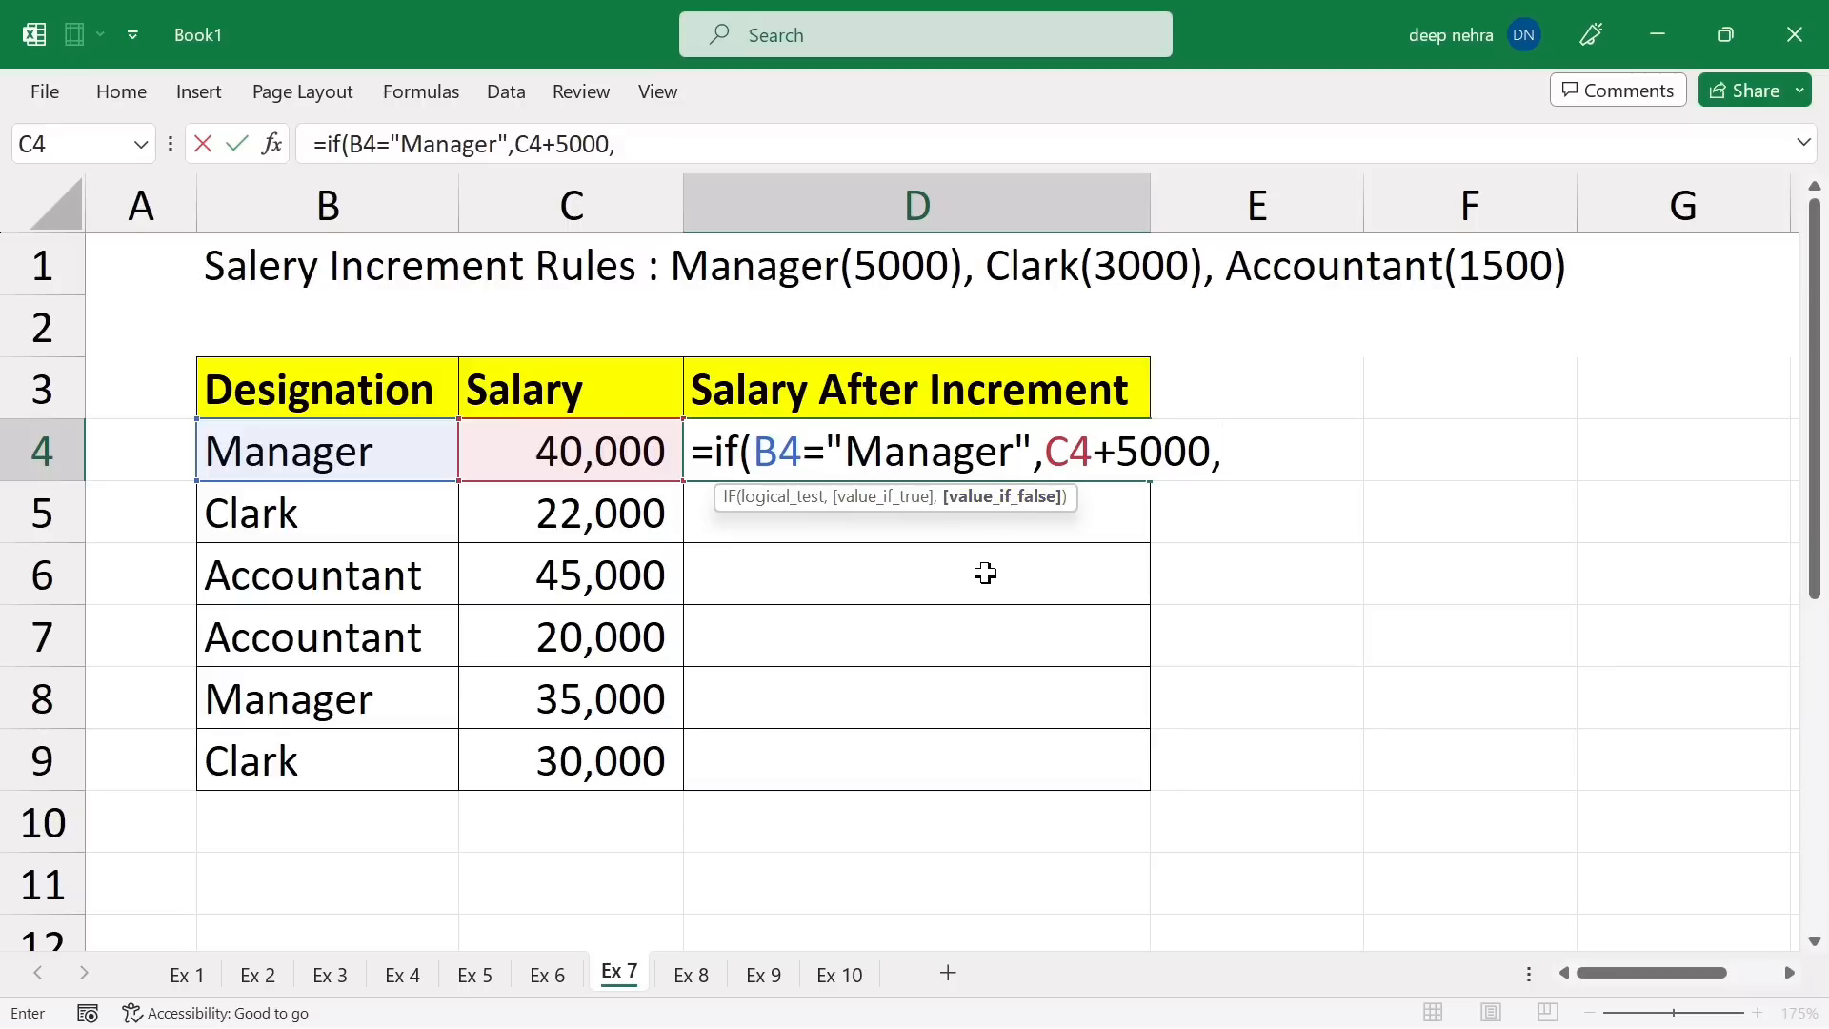
Nest a second IF as the value-if-false in D4, with B4="Clark" as its logical test.
type("if")
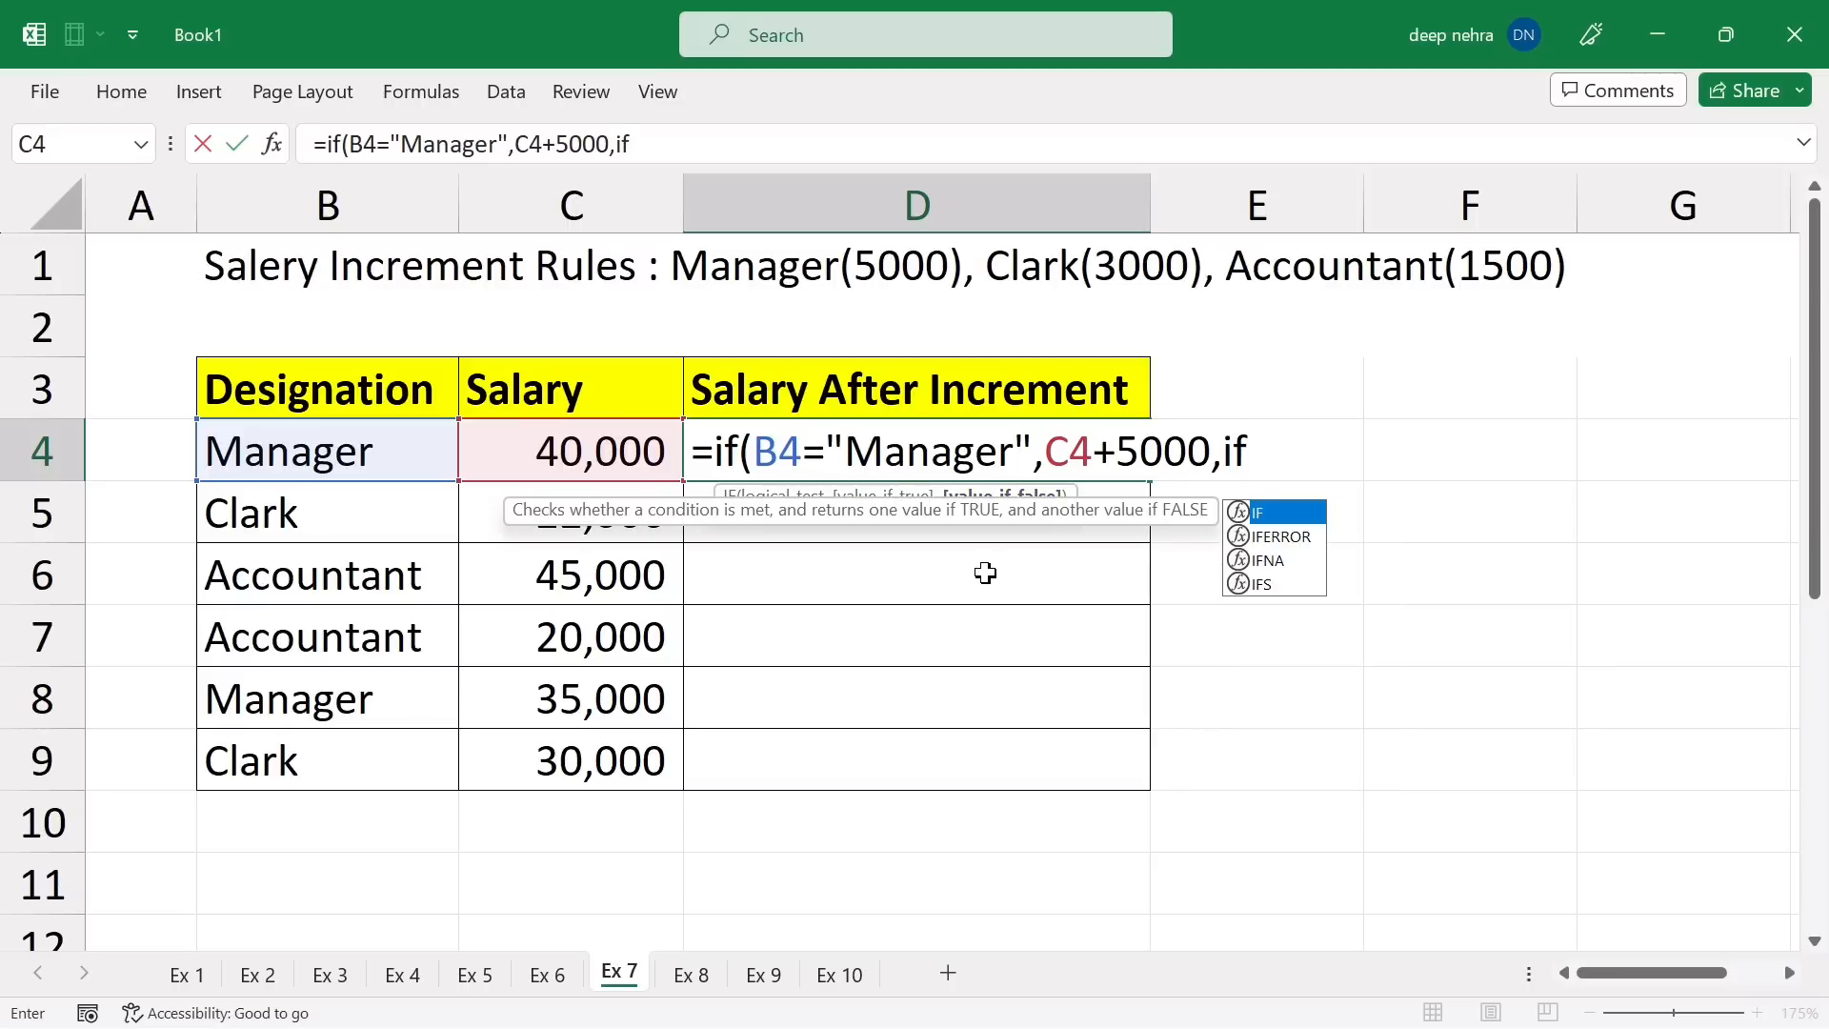
type("(")
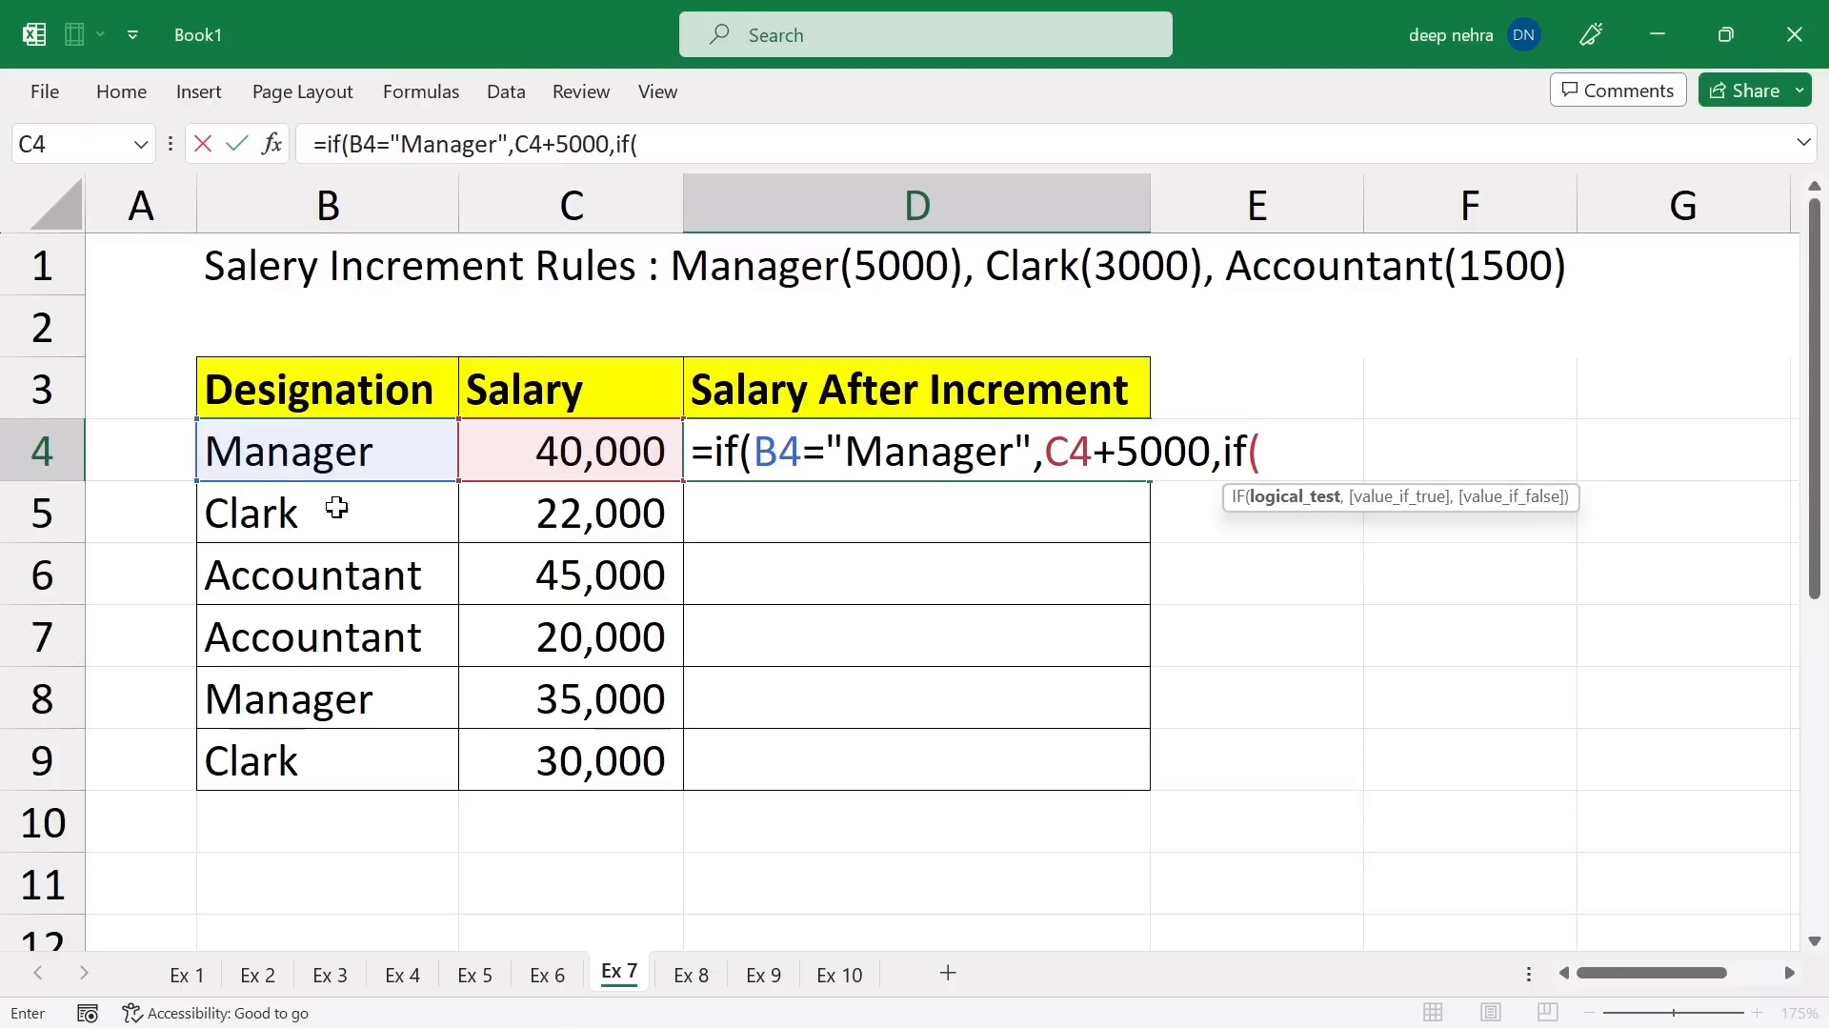
left_click(279, 461)
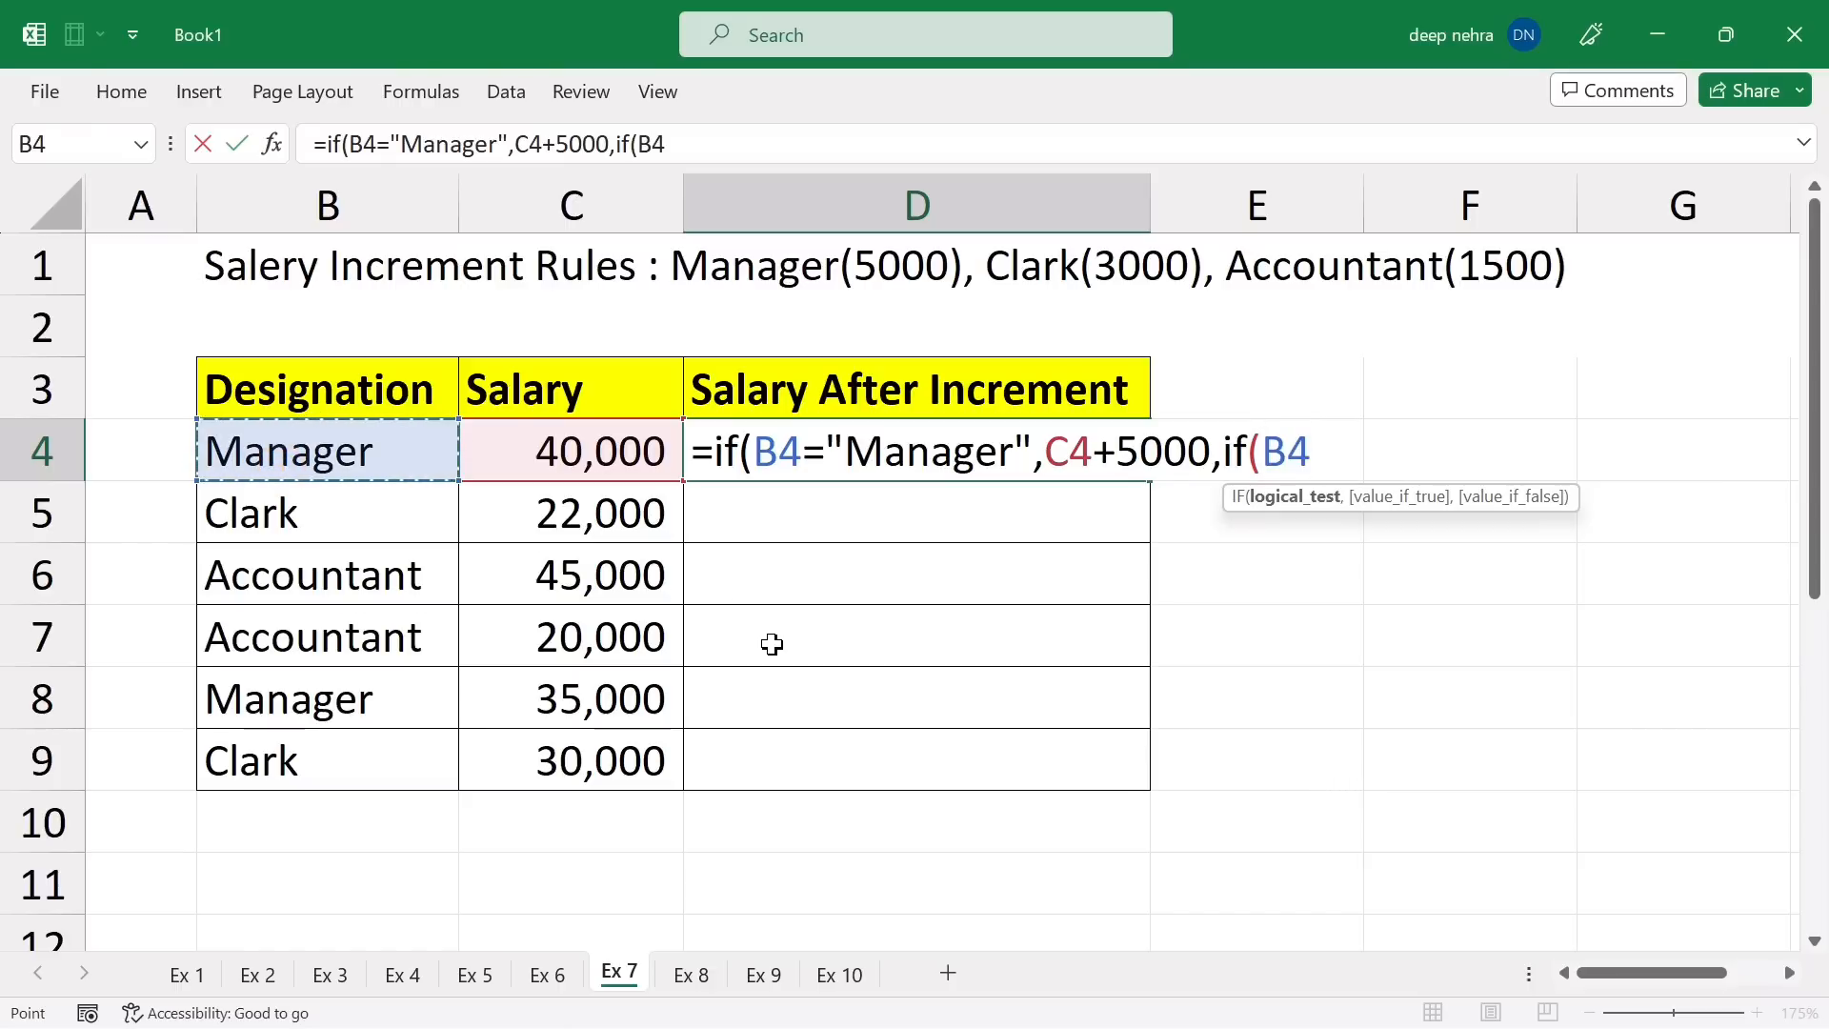
type("=\"Cl")
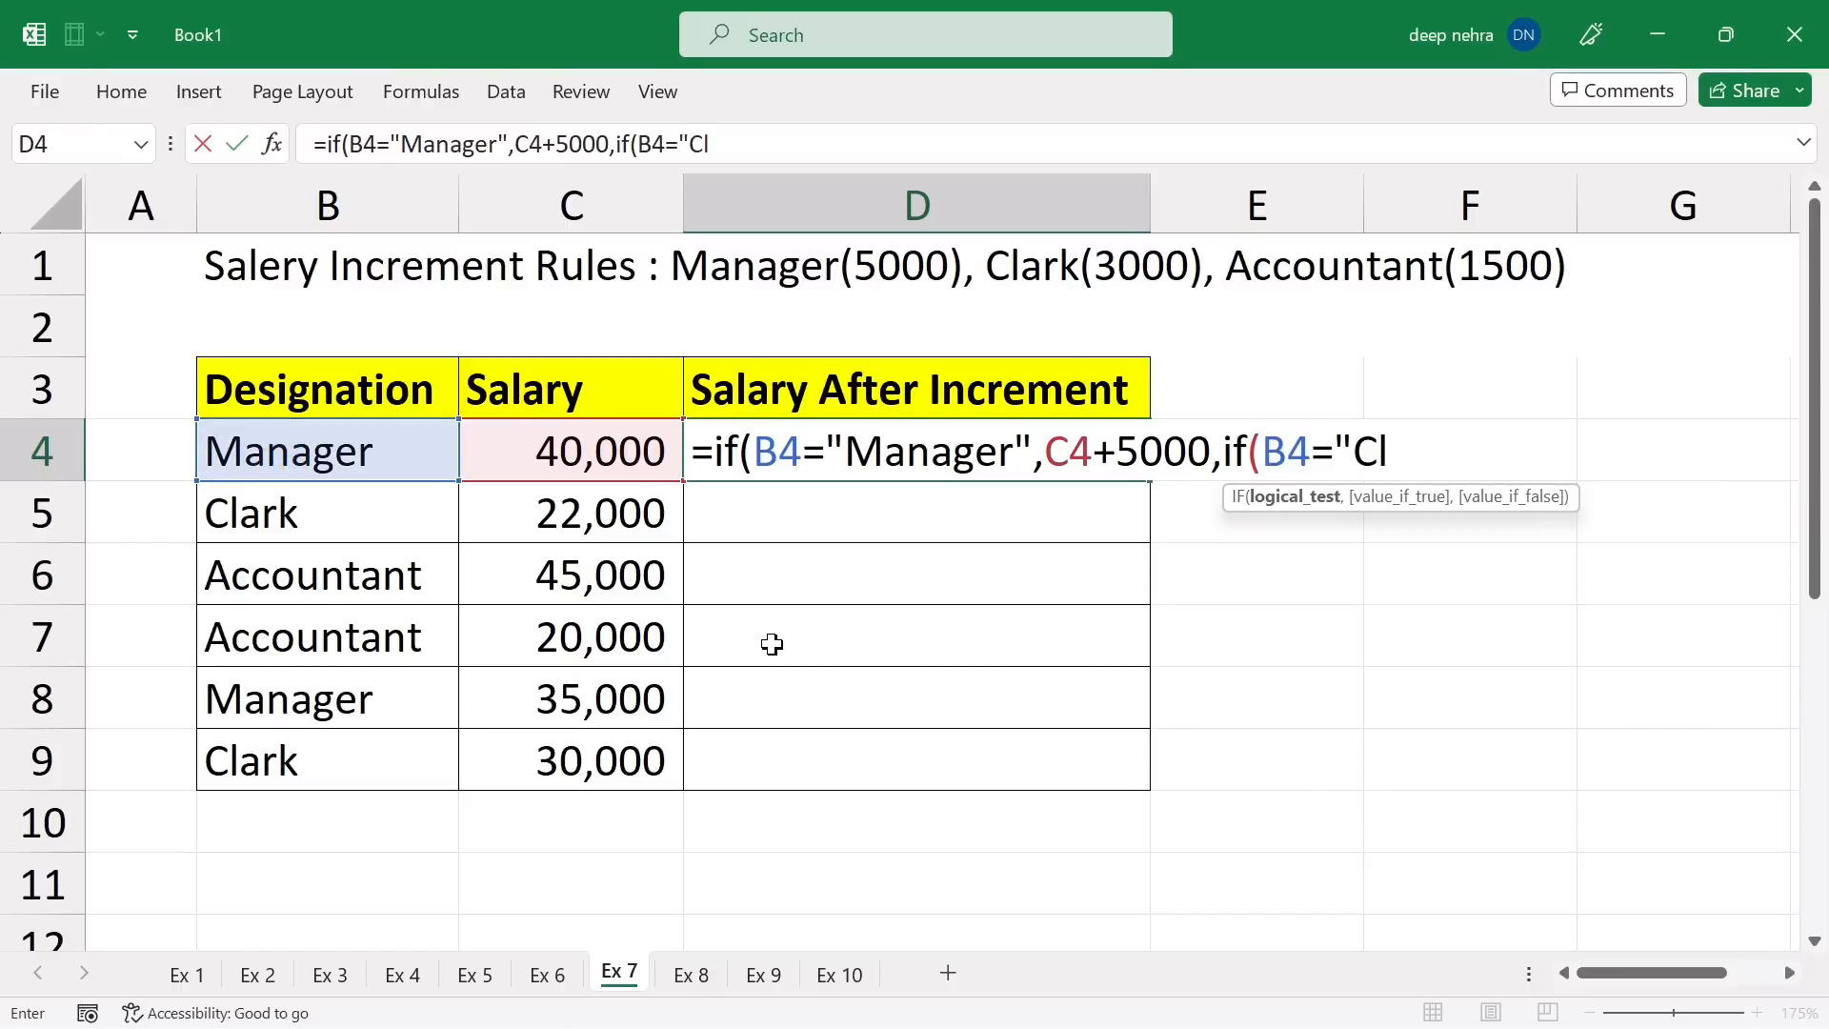
type("ark\"")
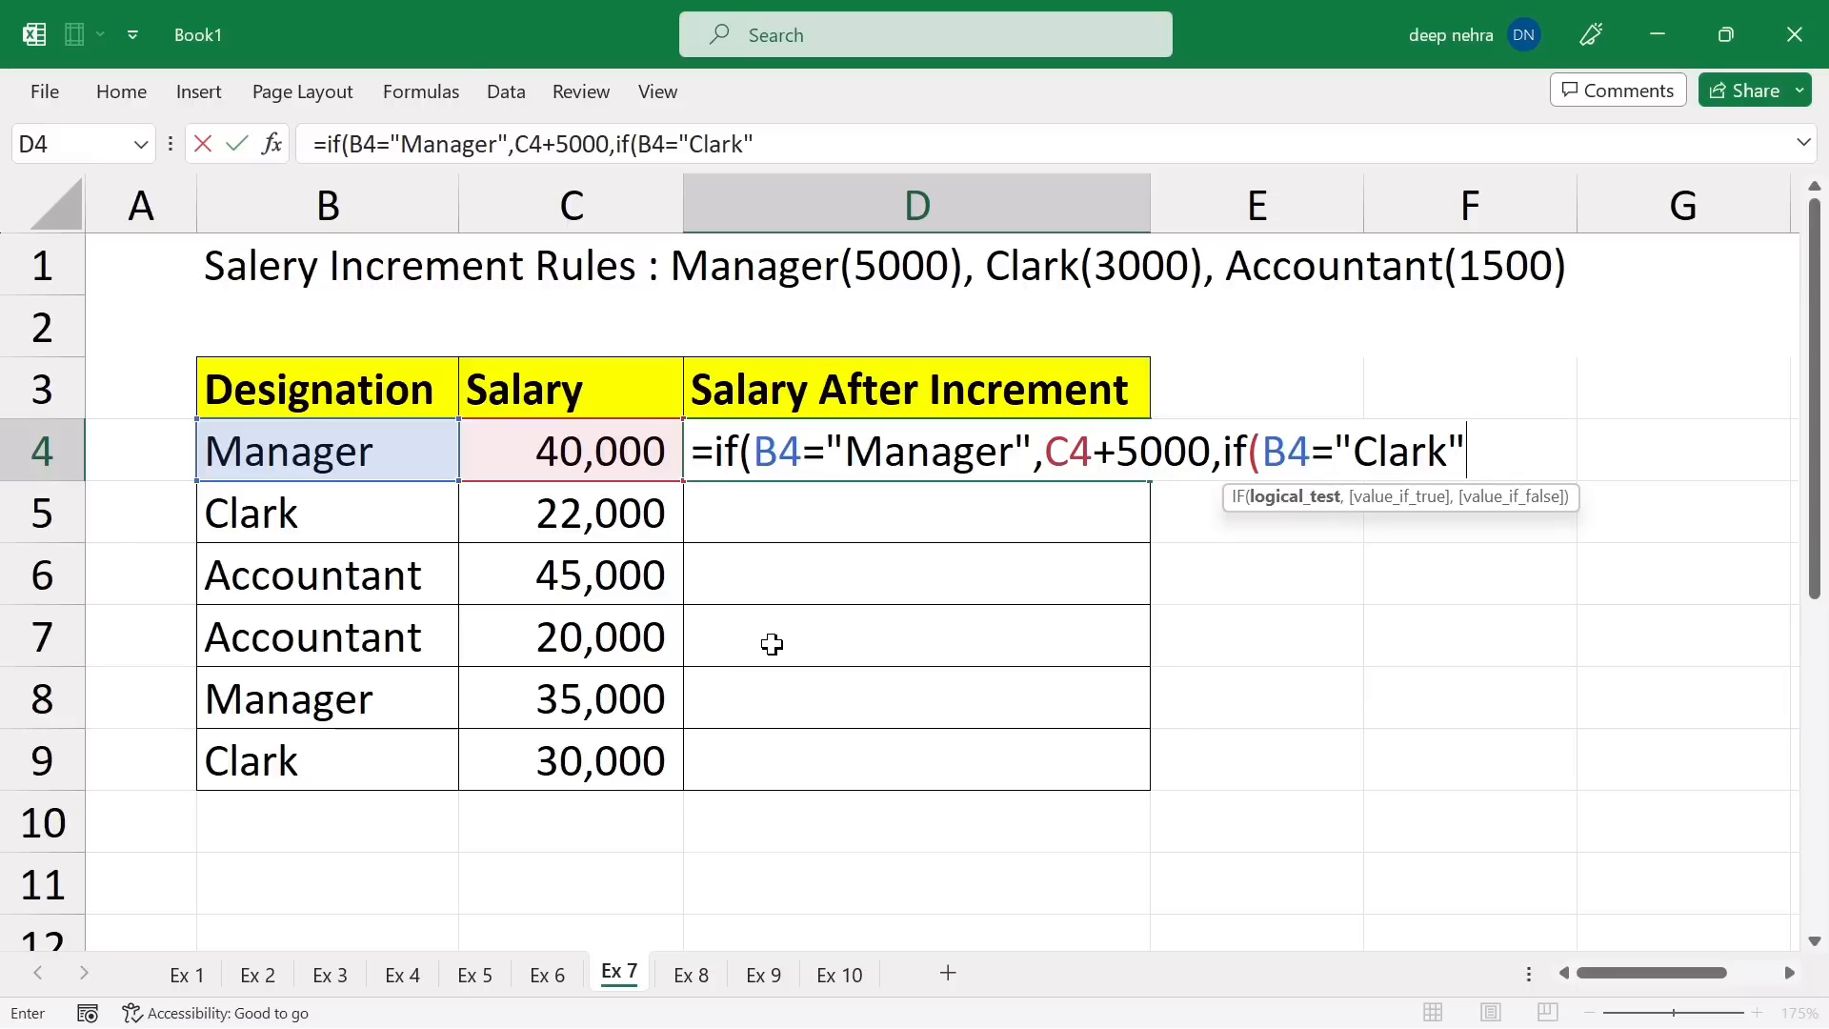
type(",")
Add C4+3000 as the value-if-true of the Clark test in the D4 formula.
left_click(535, 463)
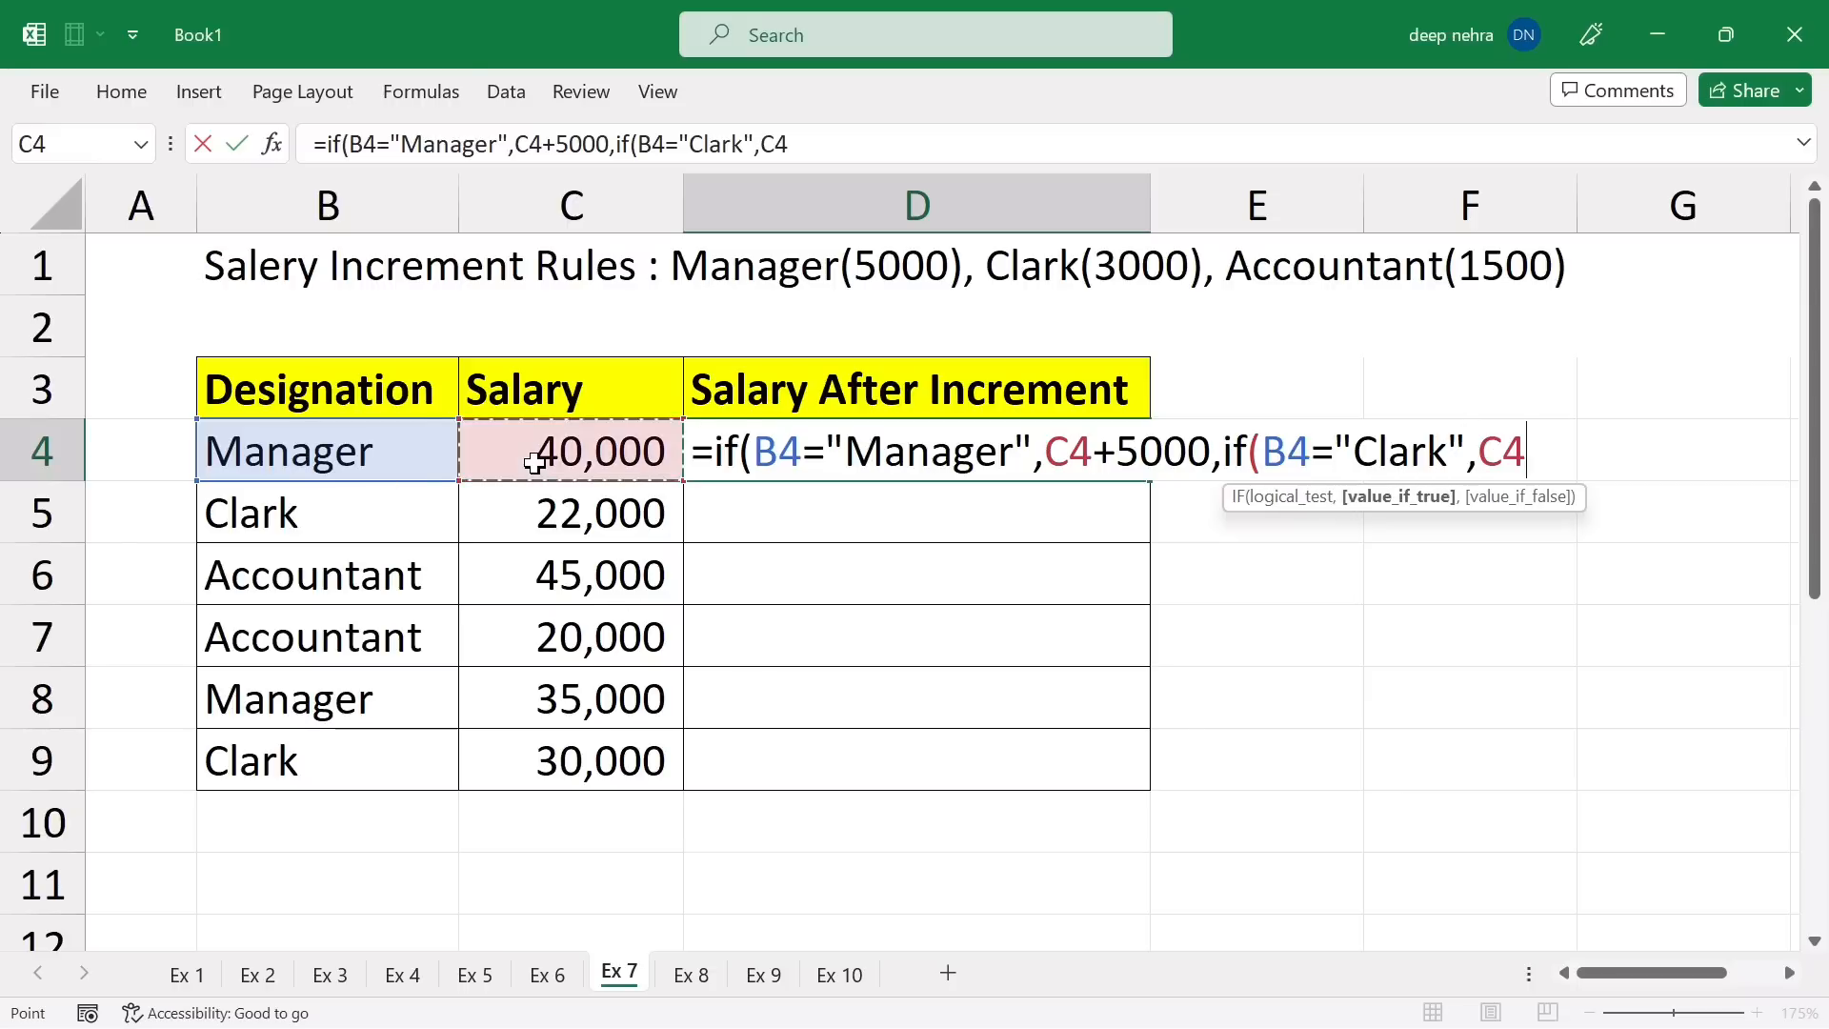
type("+")
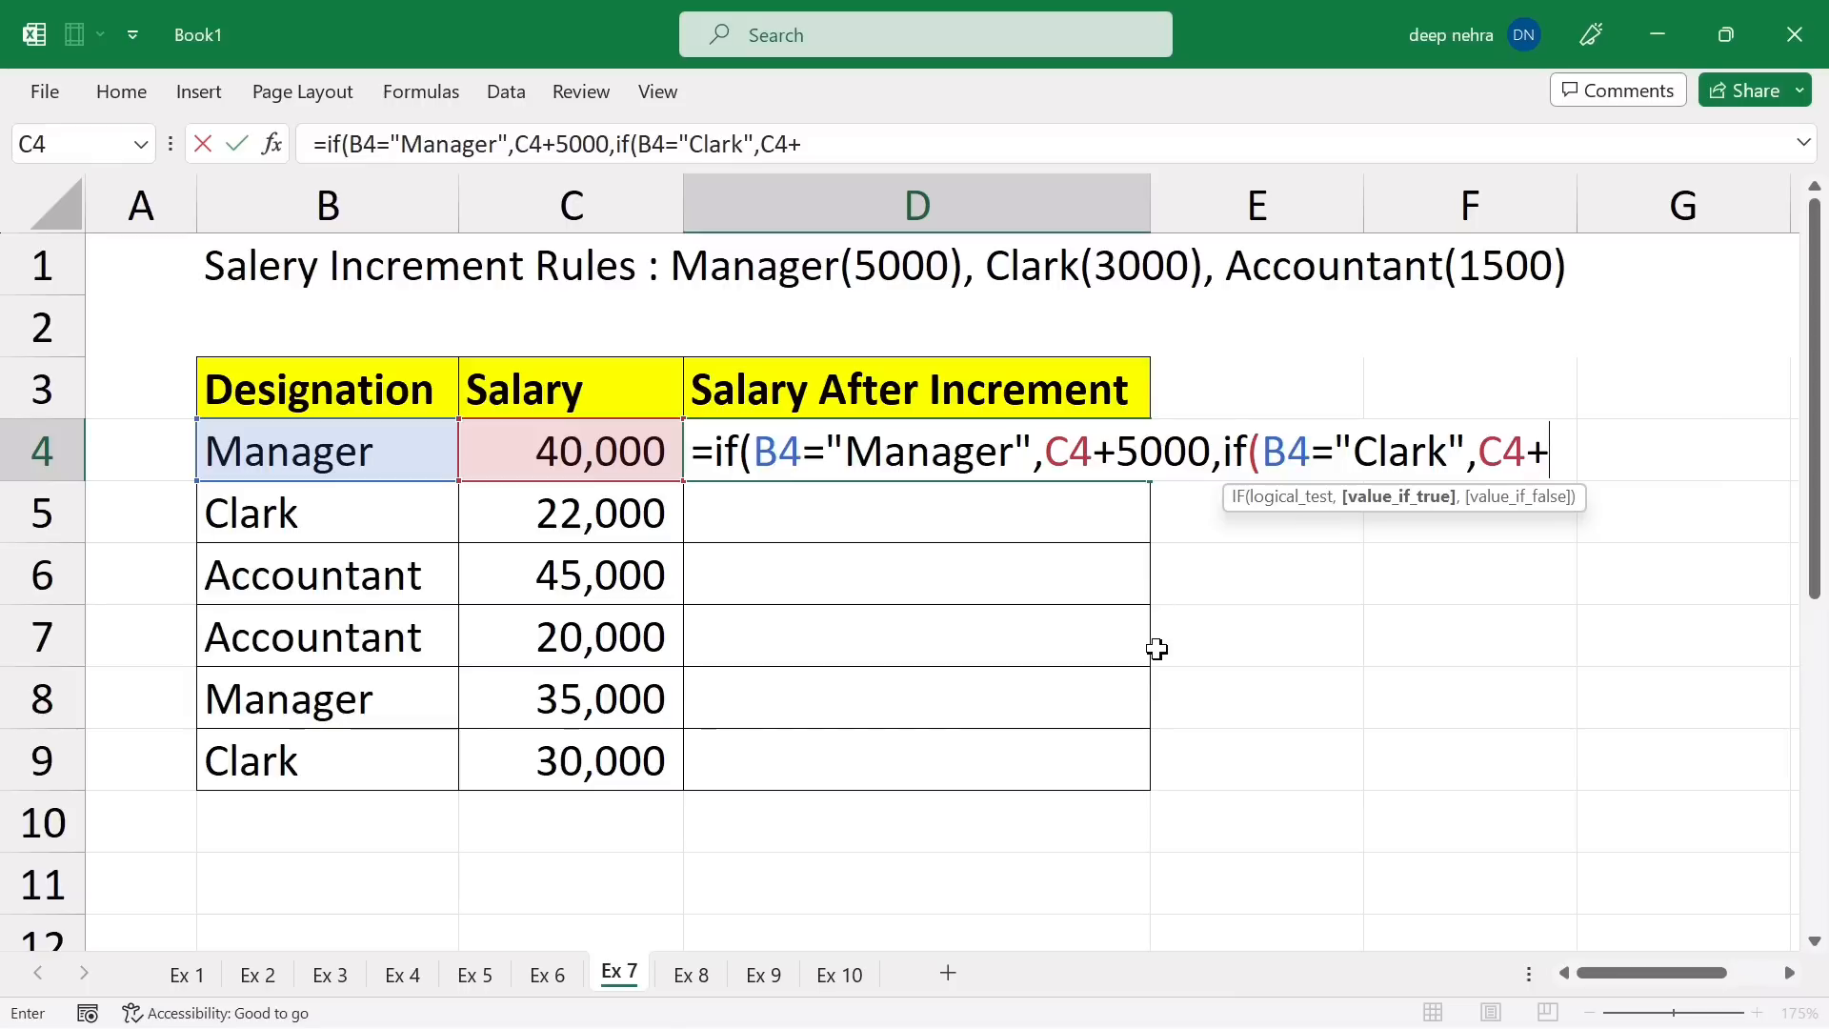
type("3000")
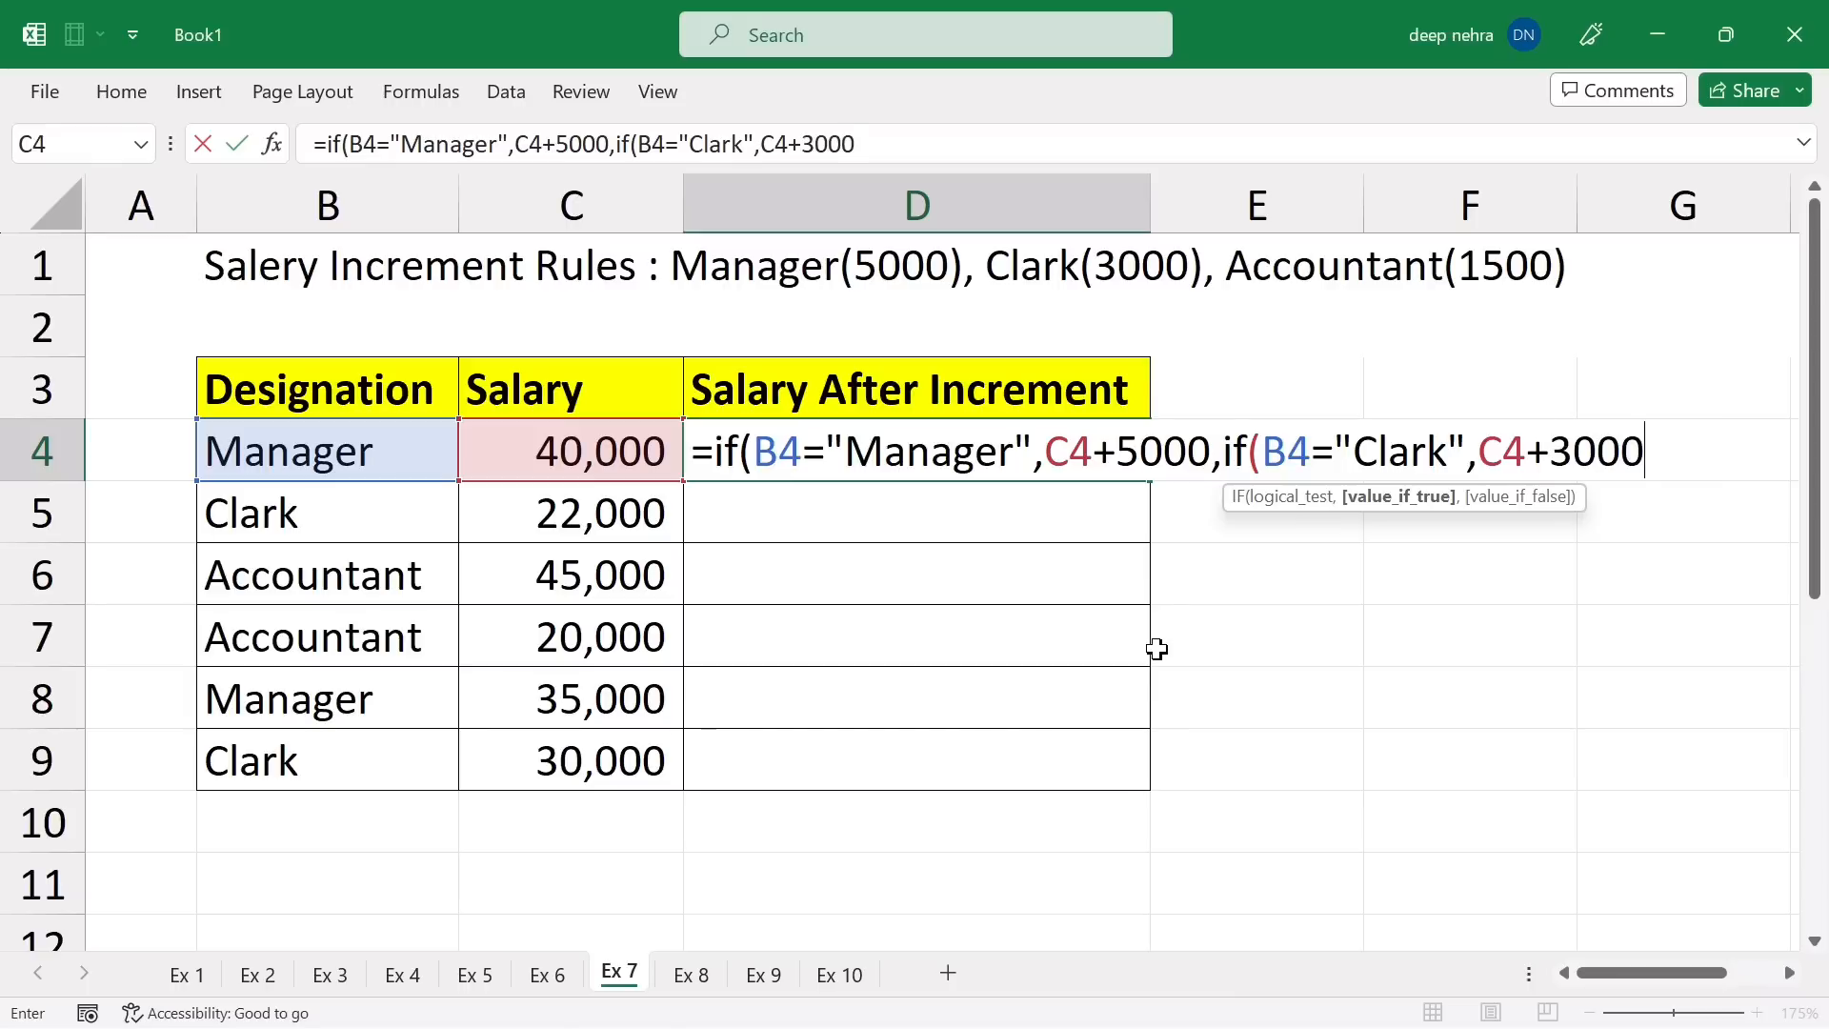
type(",")
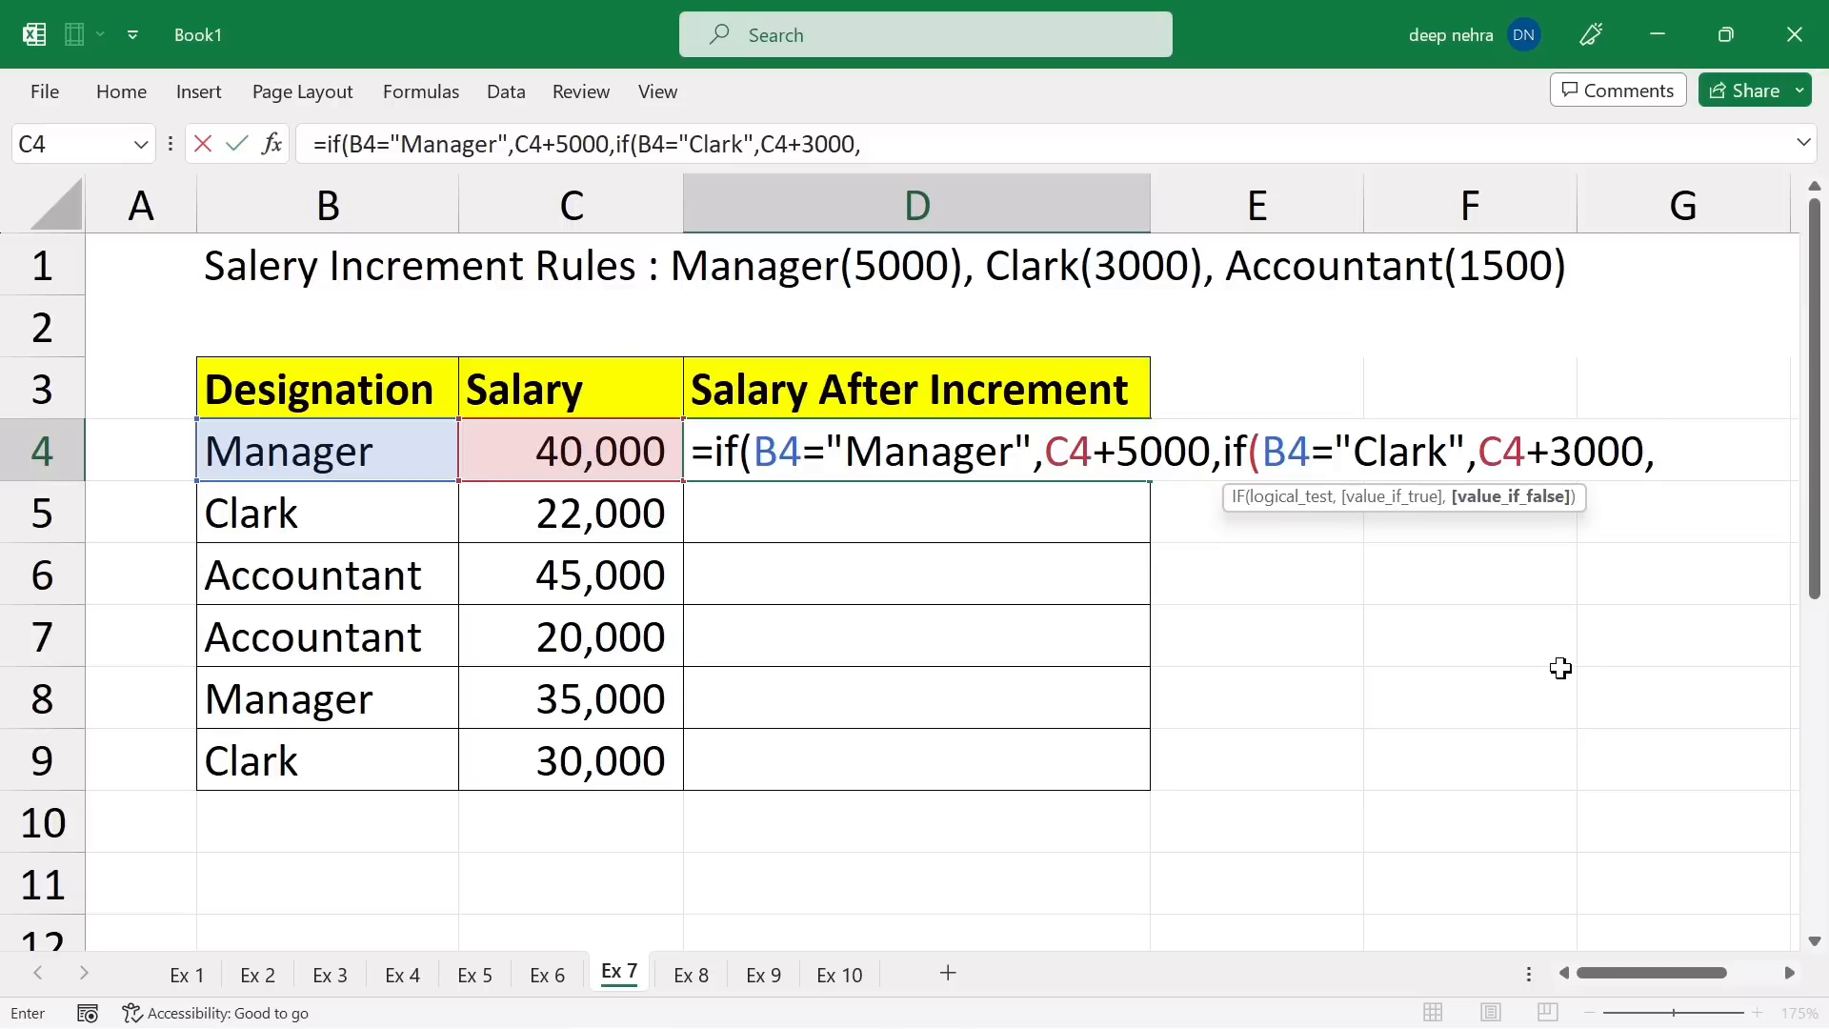
left_click(573, 453)
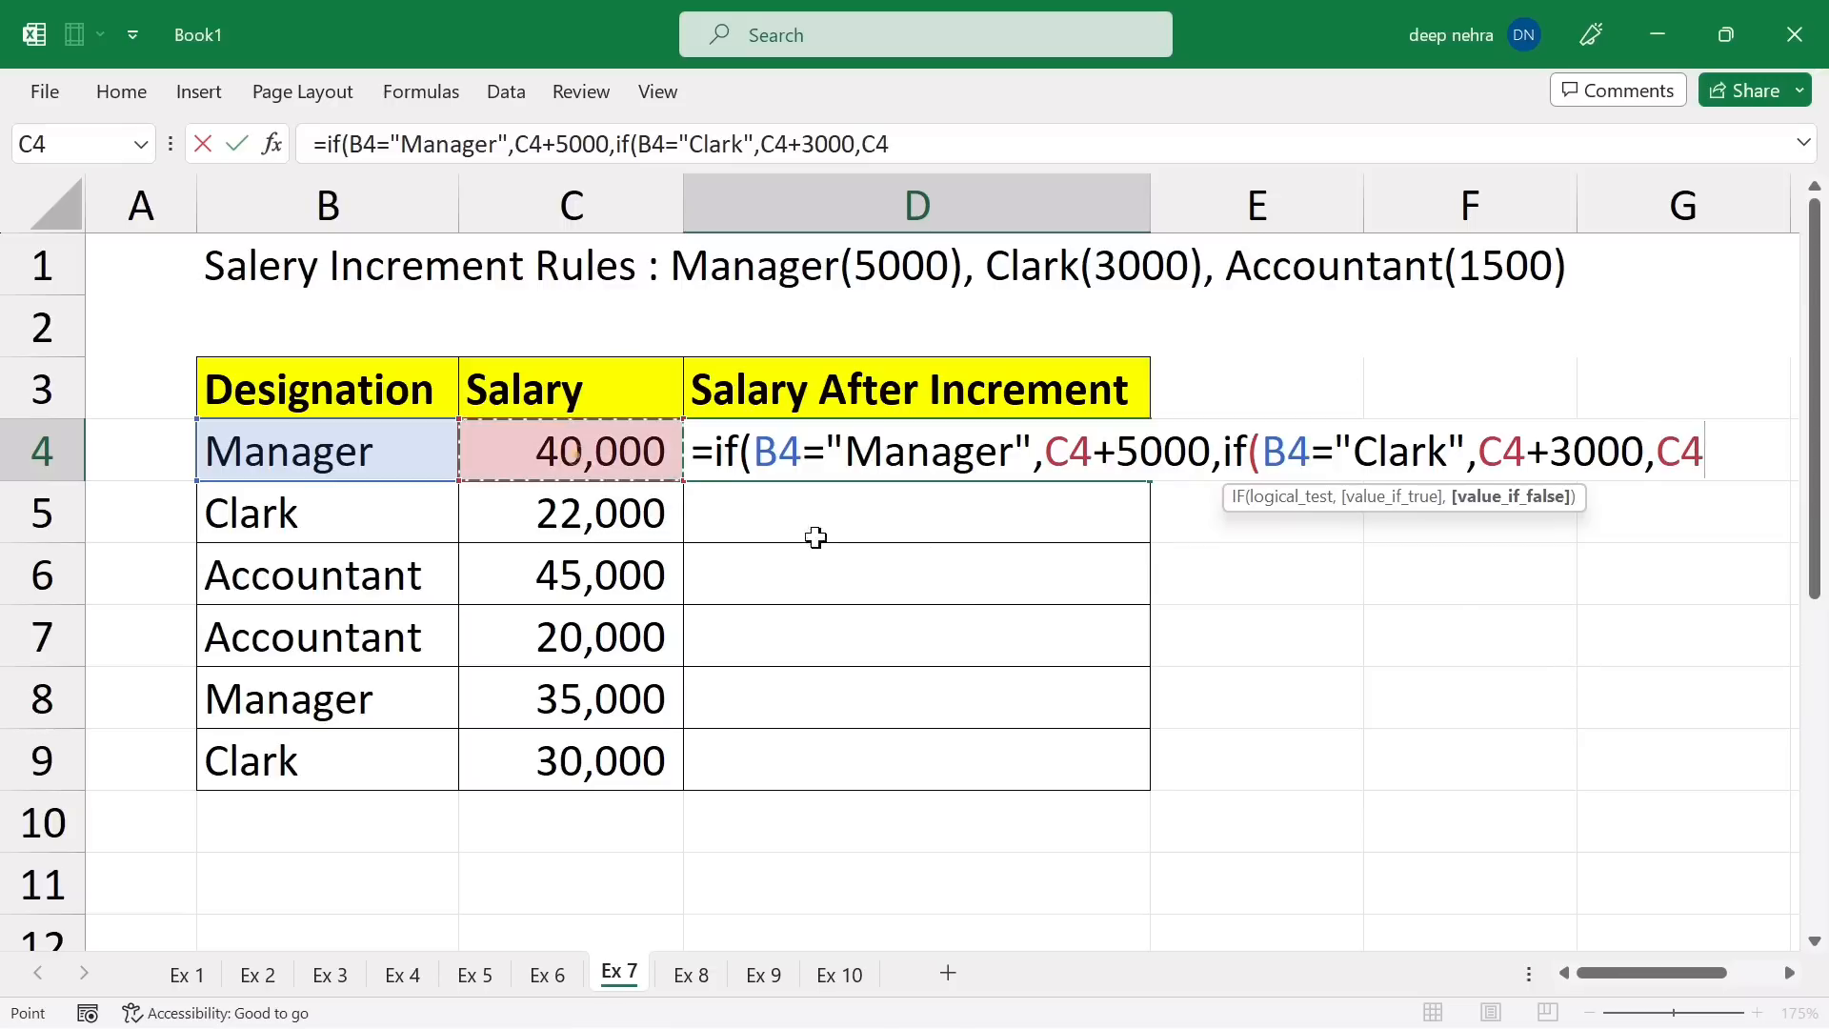
type("+")
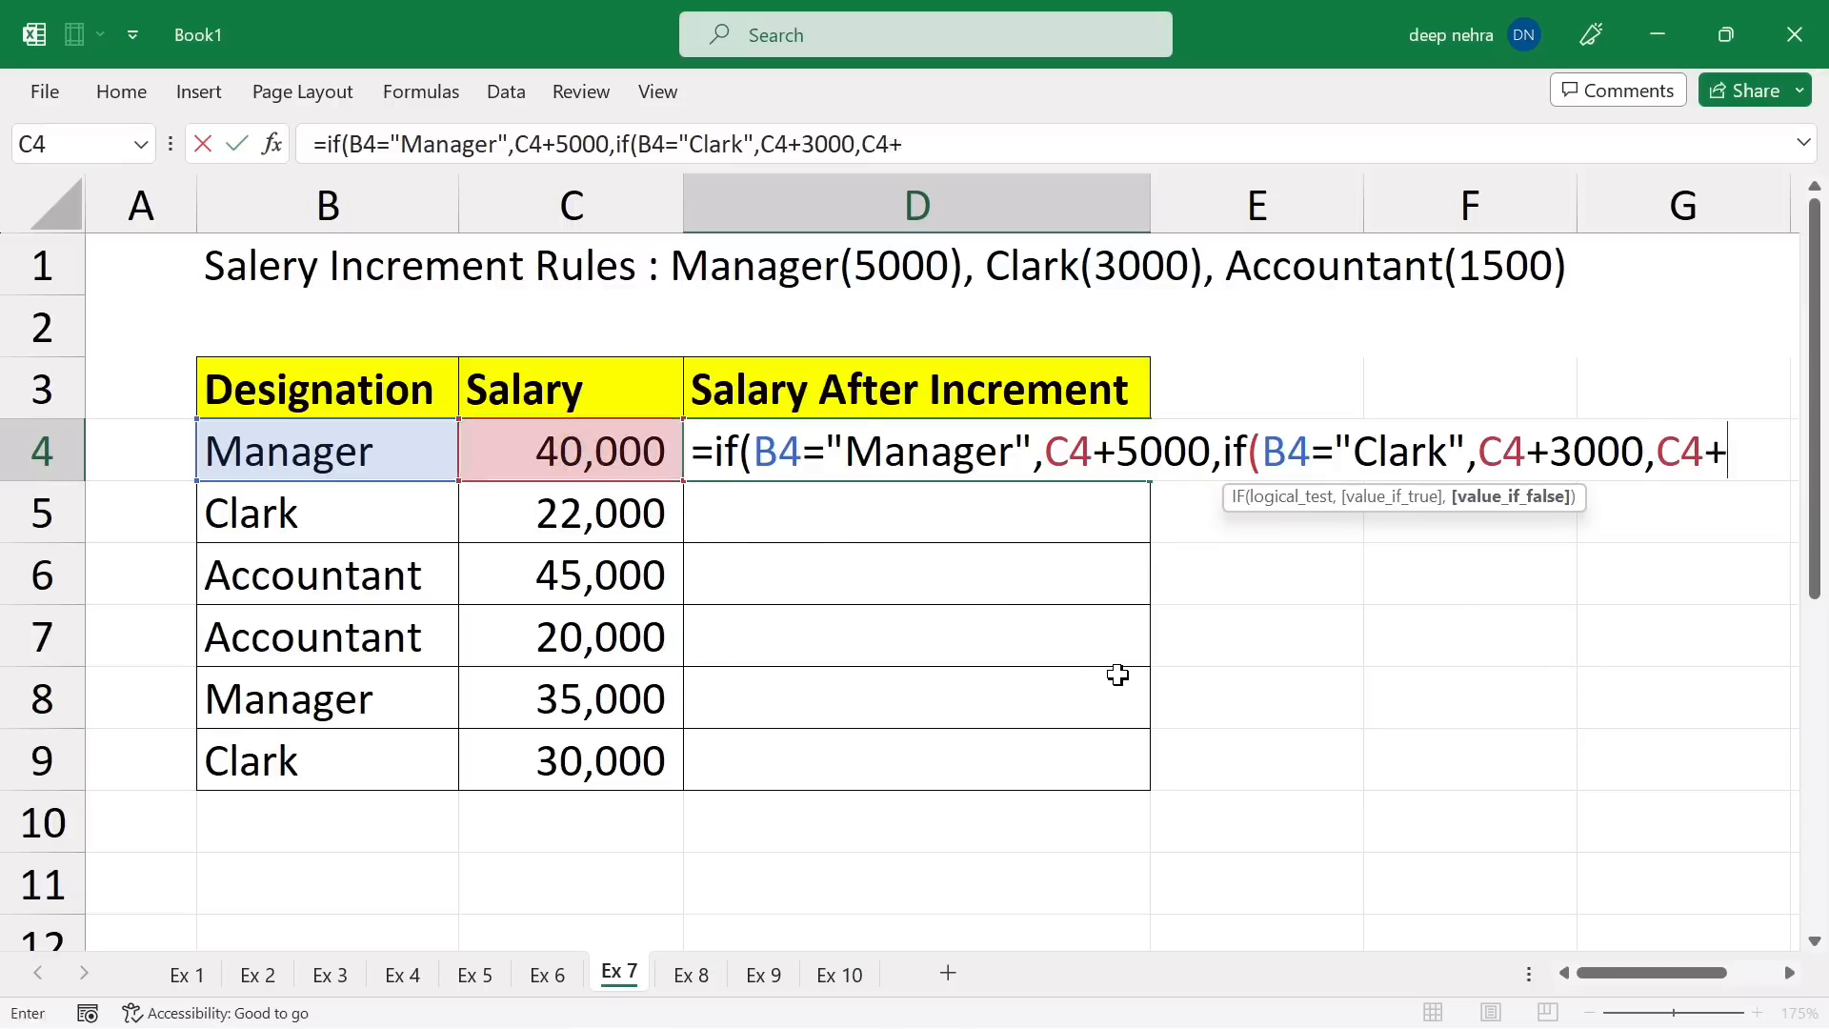
type("1500")
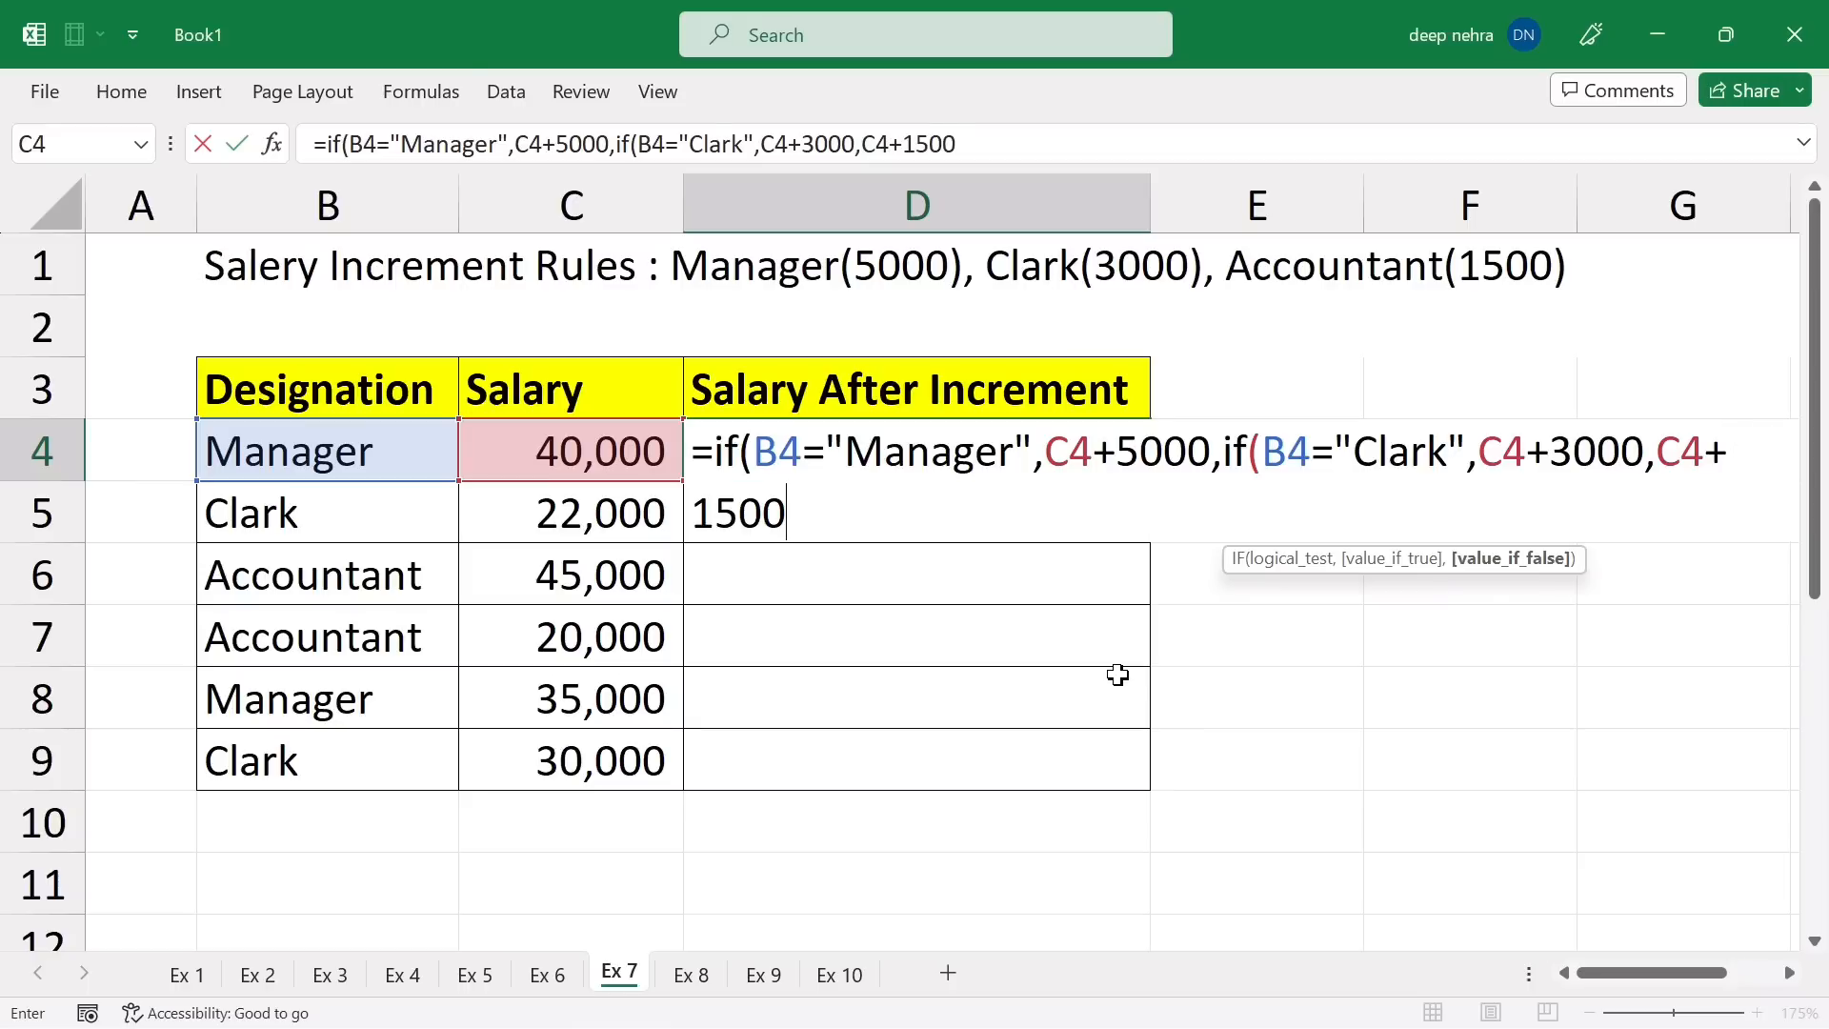
key("BackSpace")
key("BackSpace")
key("BackSpace")
key("BackSpace")
key("BackSpace")
key("BackSpace")
key("BackSpace")
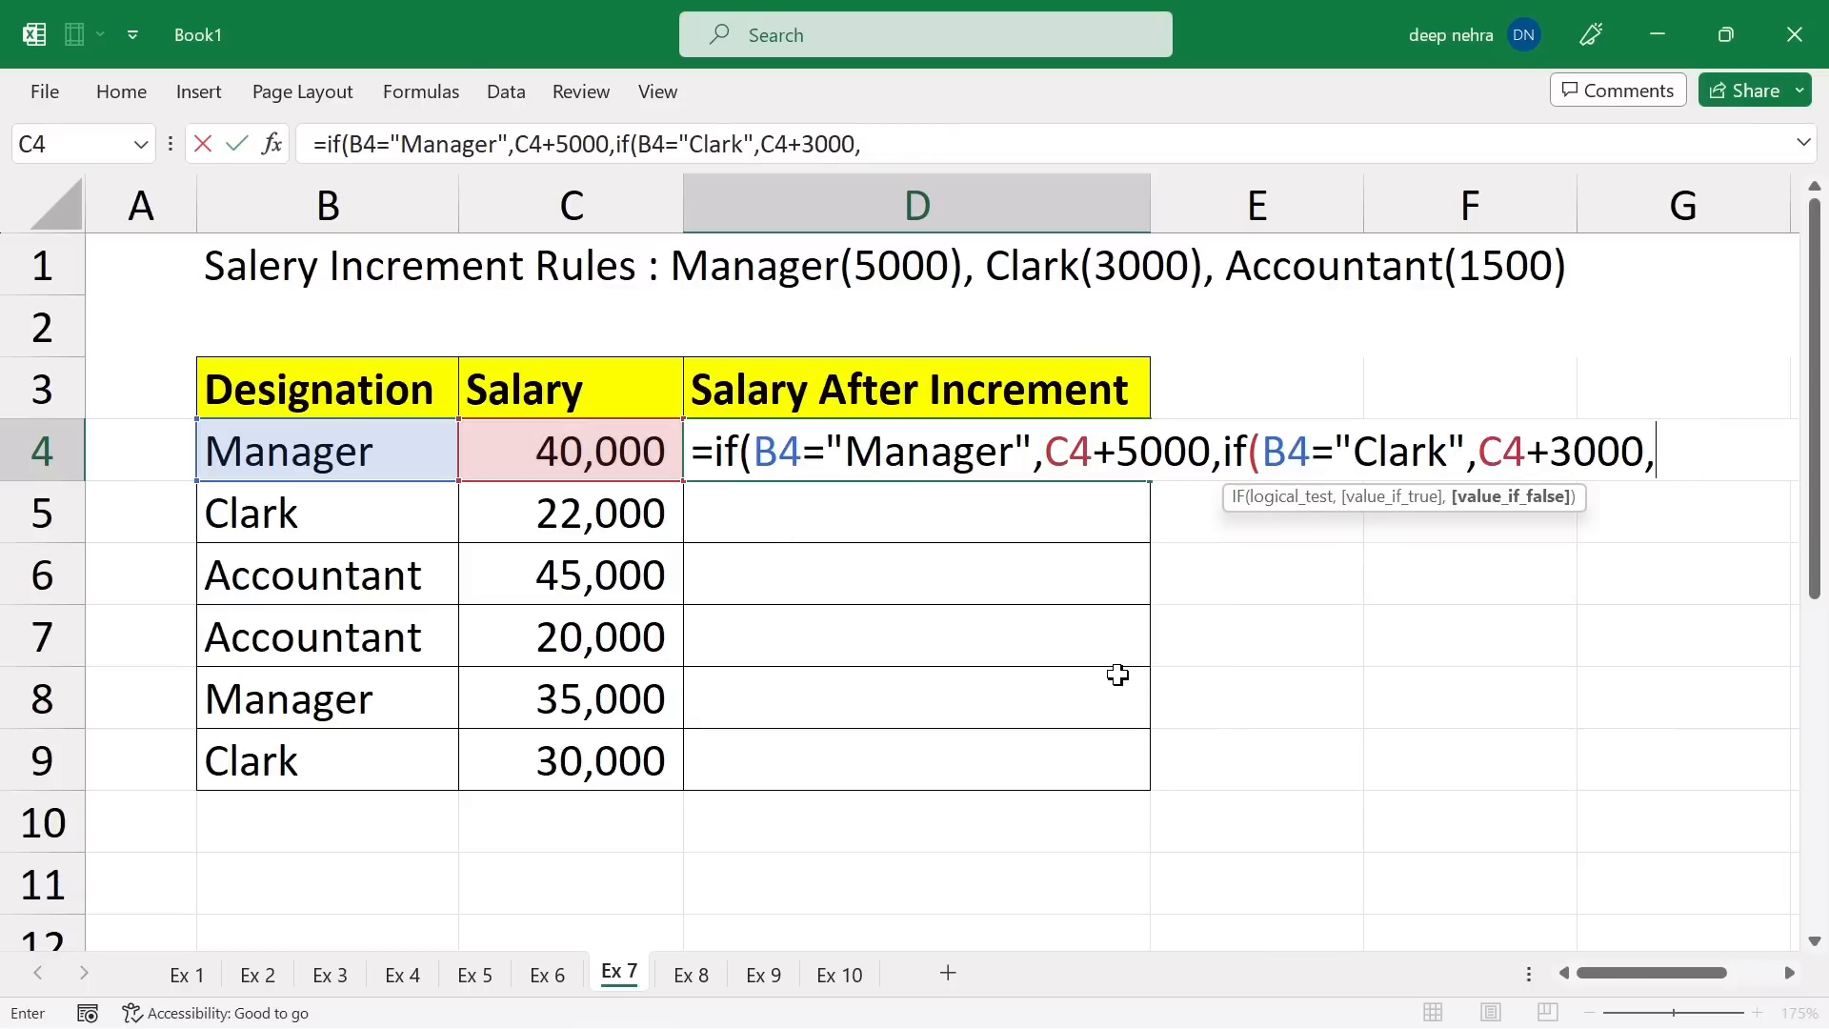
Nest a third IF as the value-if-false of the Clark test, with B4="Accountant" as its logical test.
type("if")
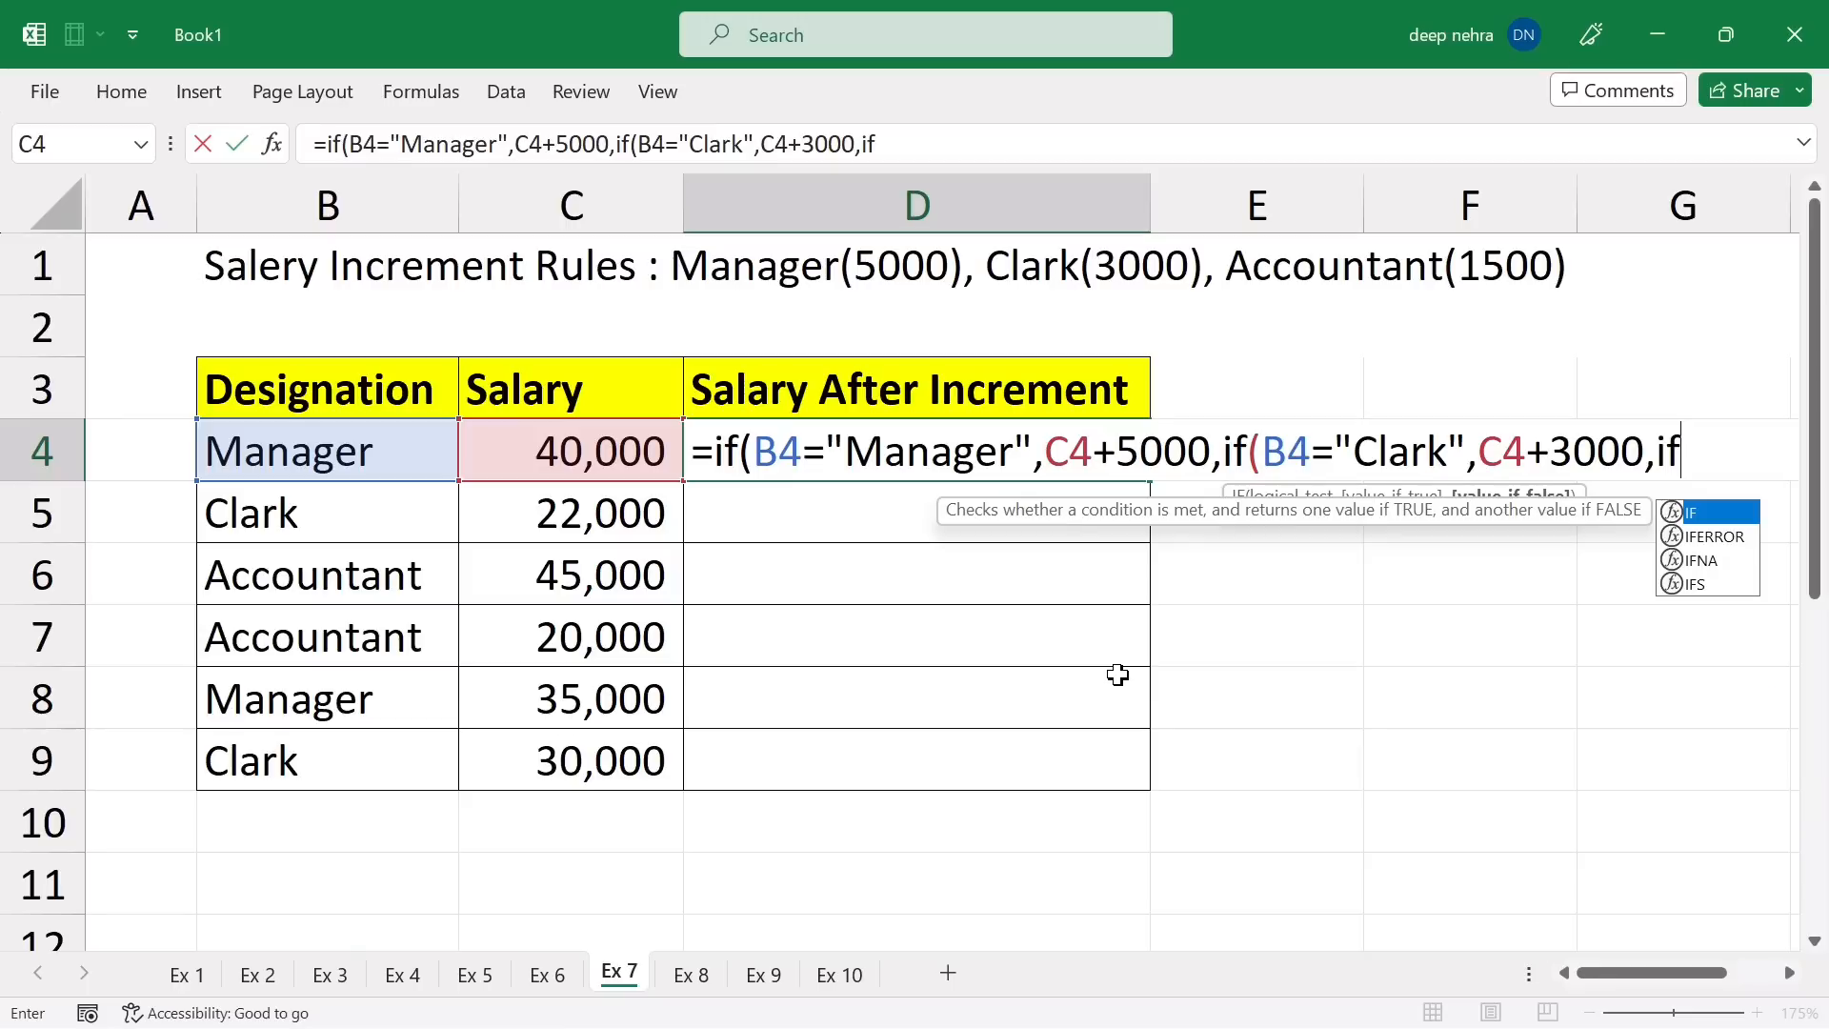
type("(")
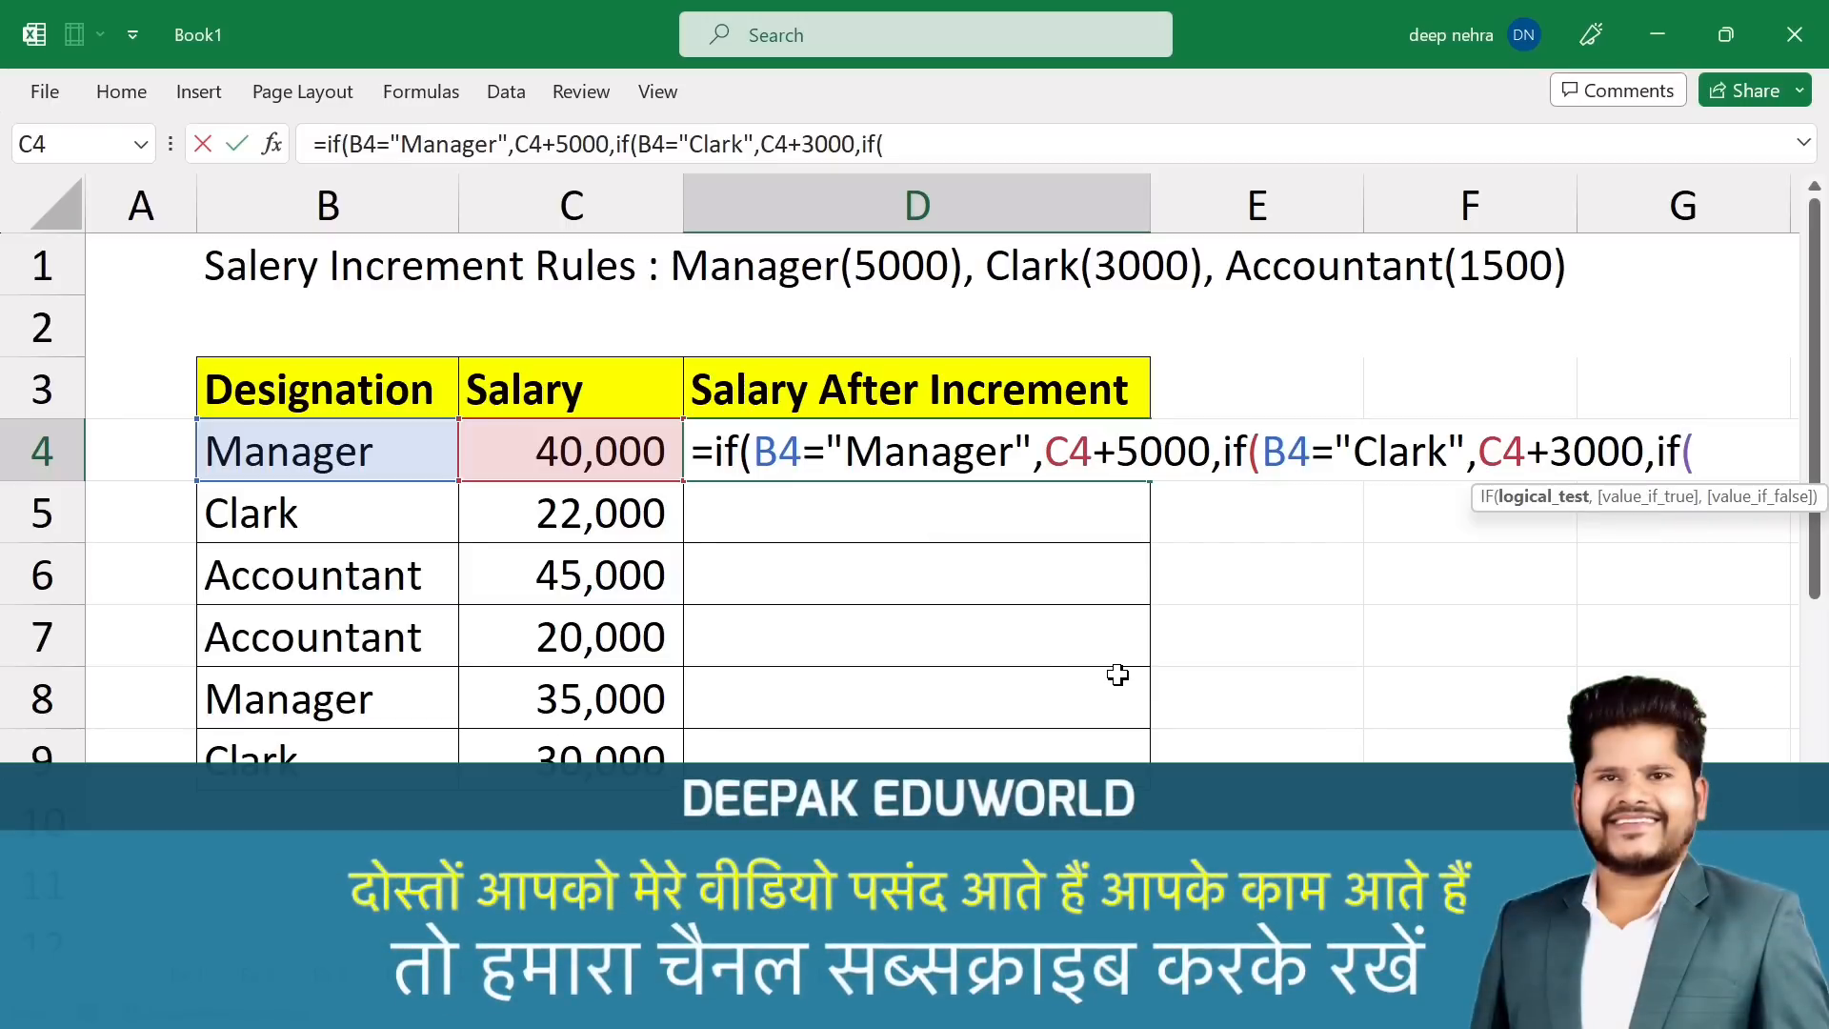
left_click(347, 459)
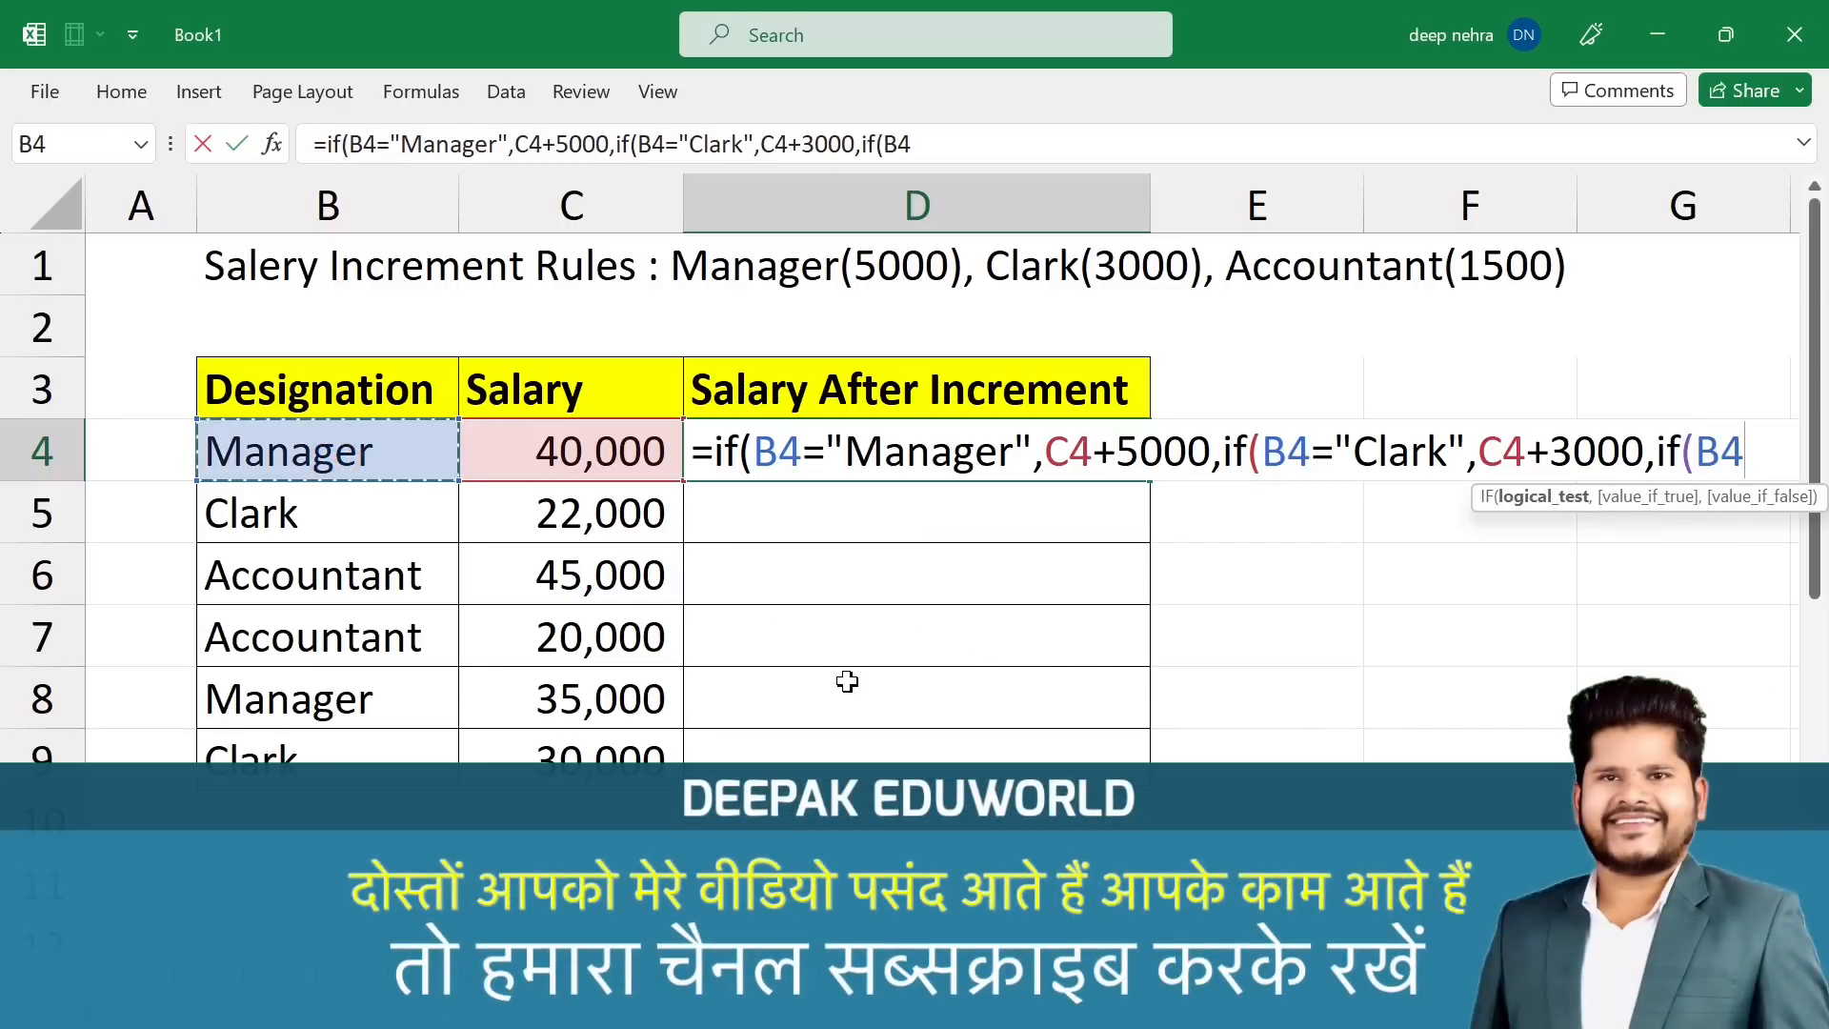
type("=\"Ac")
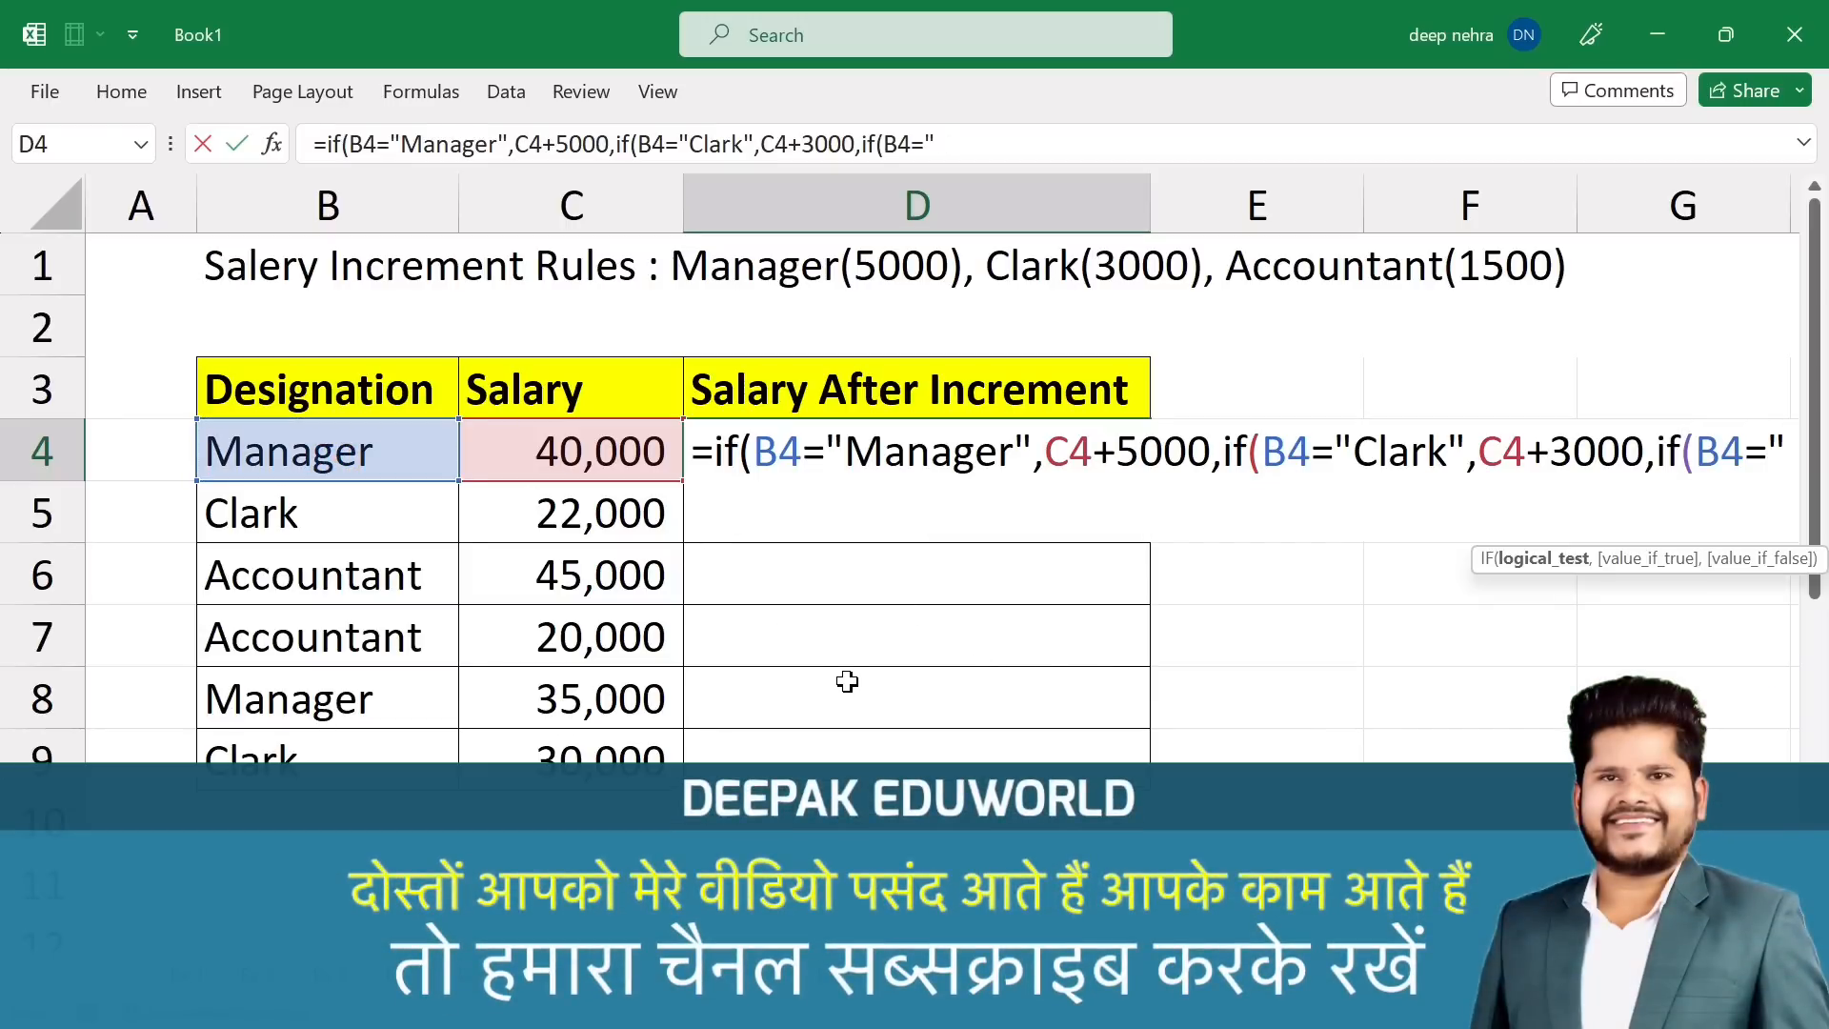
type("countan")
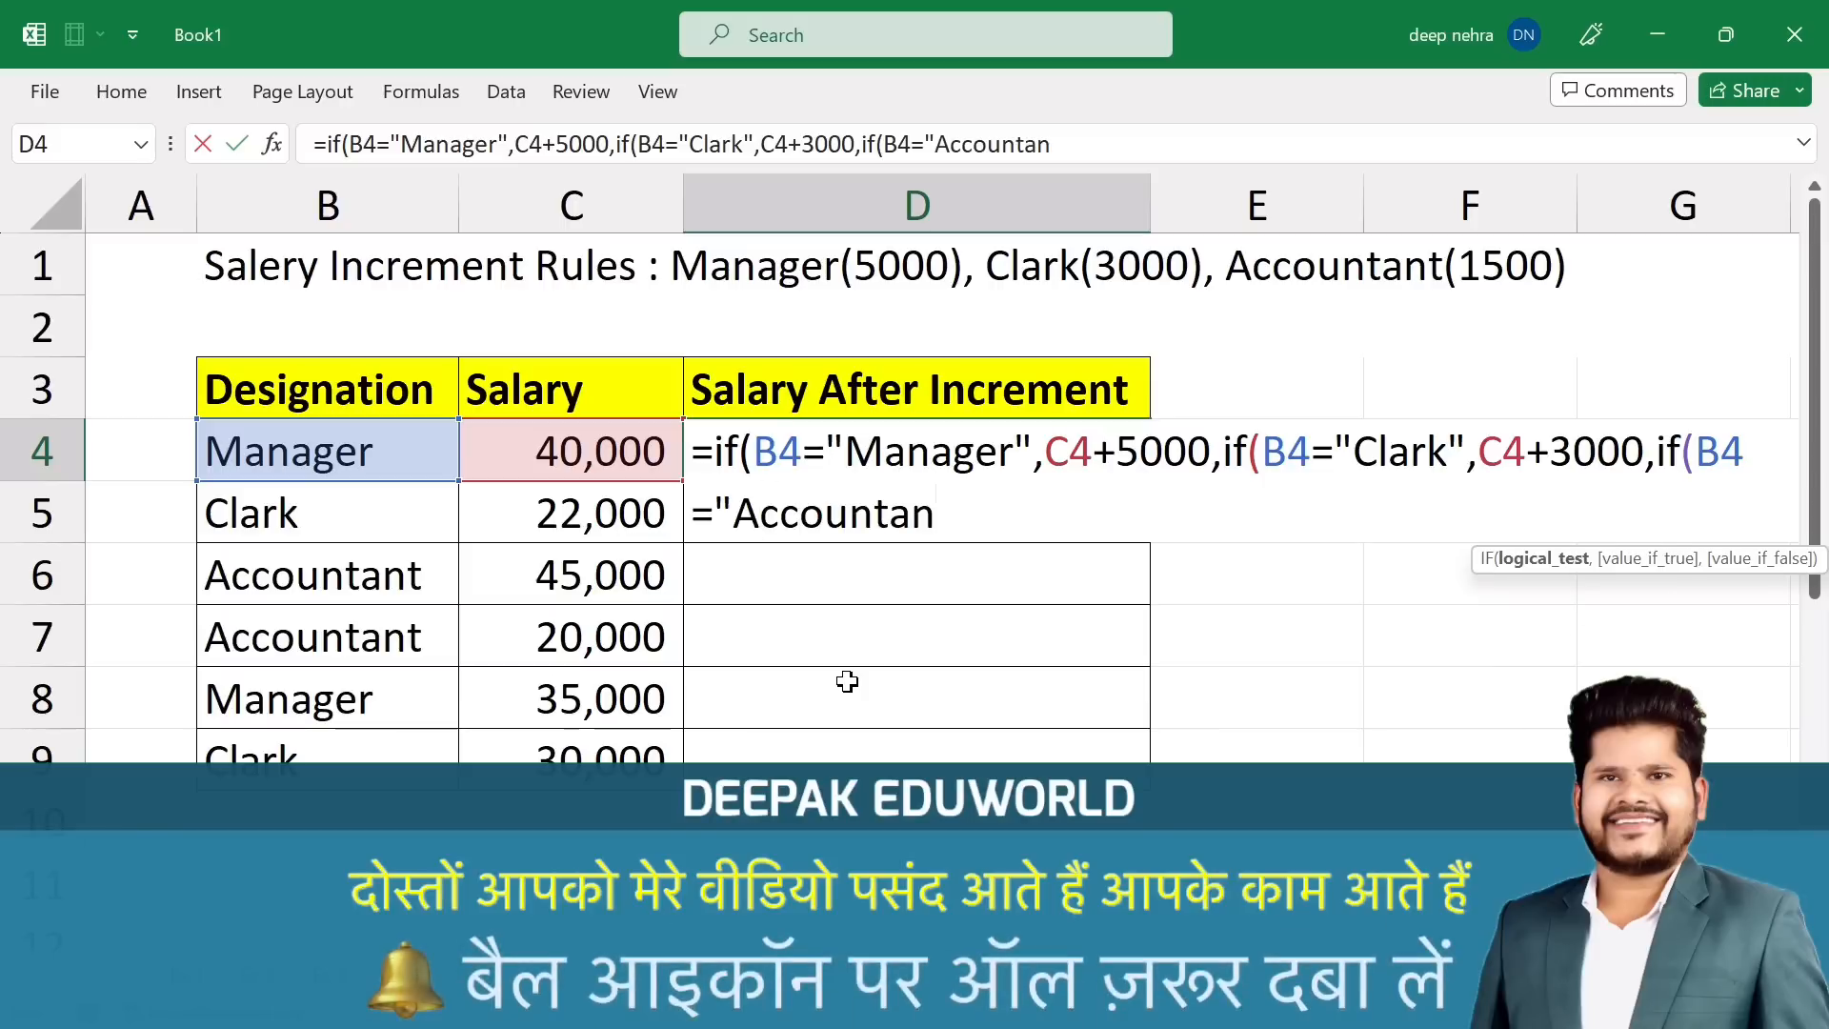
type("t\",")
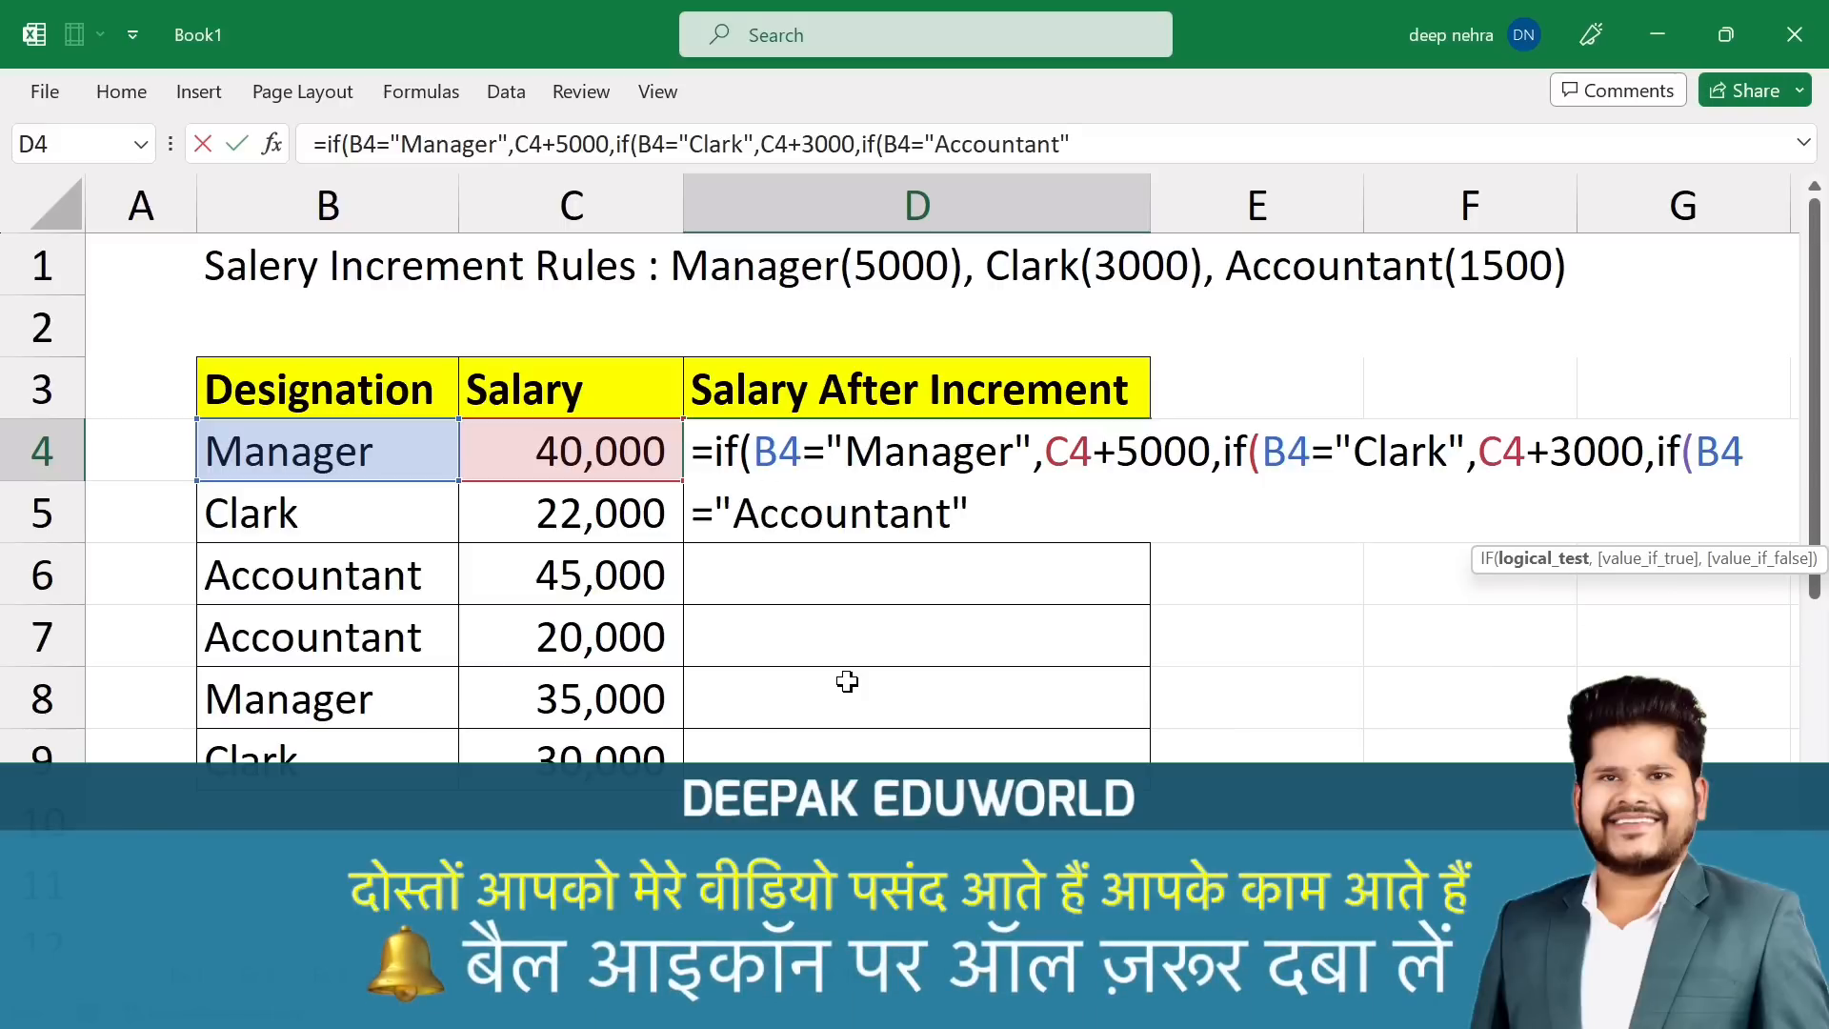
Add C4+1500 as the value-if-true and an empty text string "" as the value-if-false of the Accountant test.
left_click(620, 448)
type("+1500")
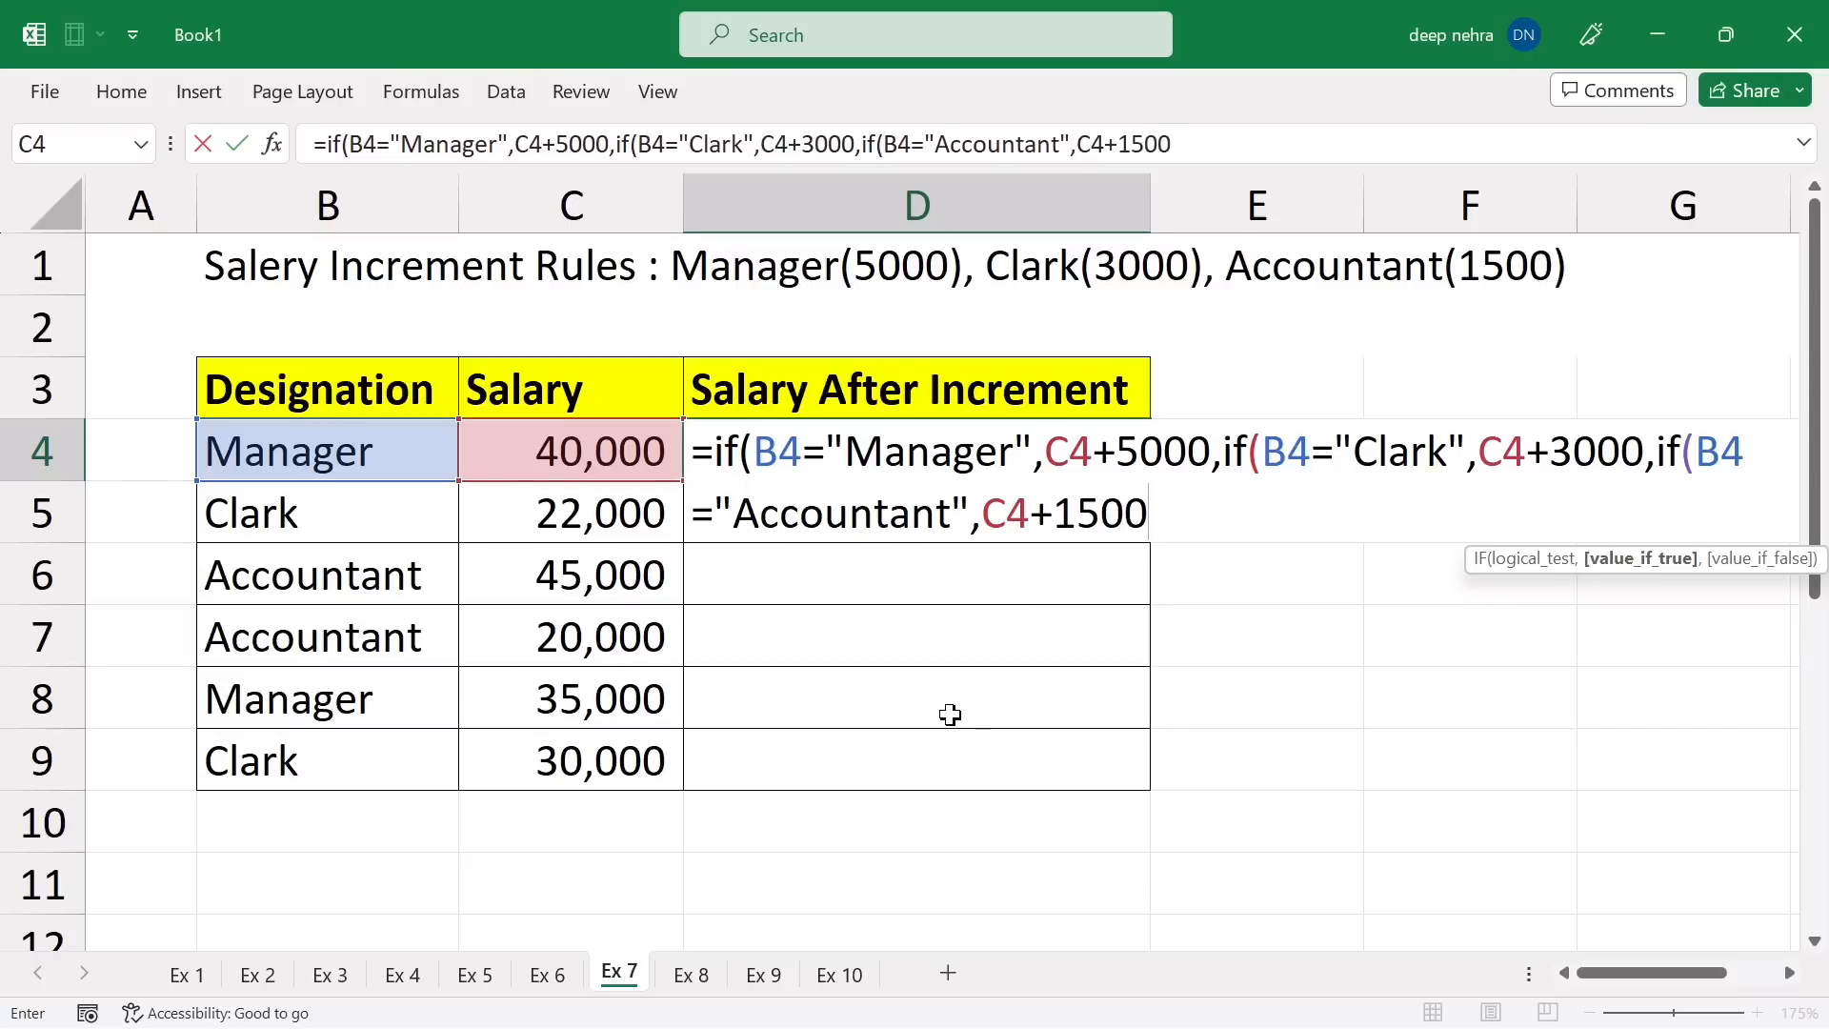
type(",\"\"")
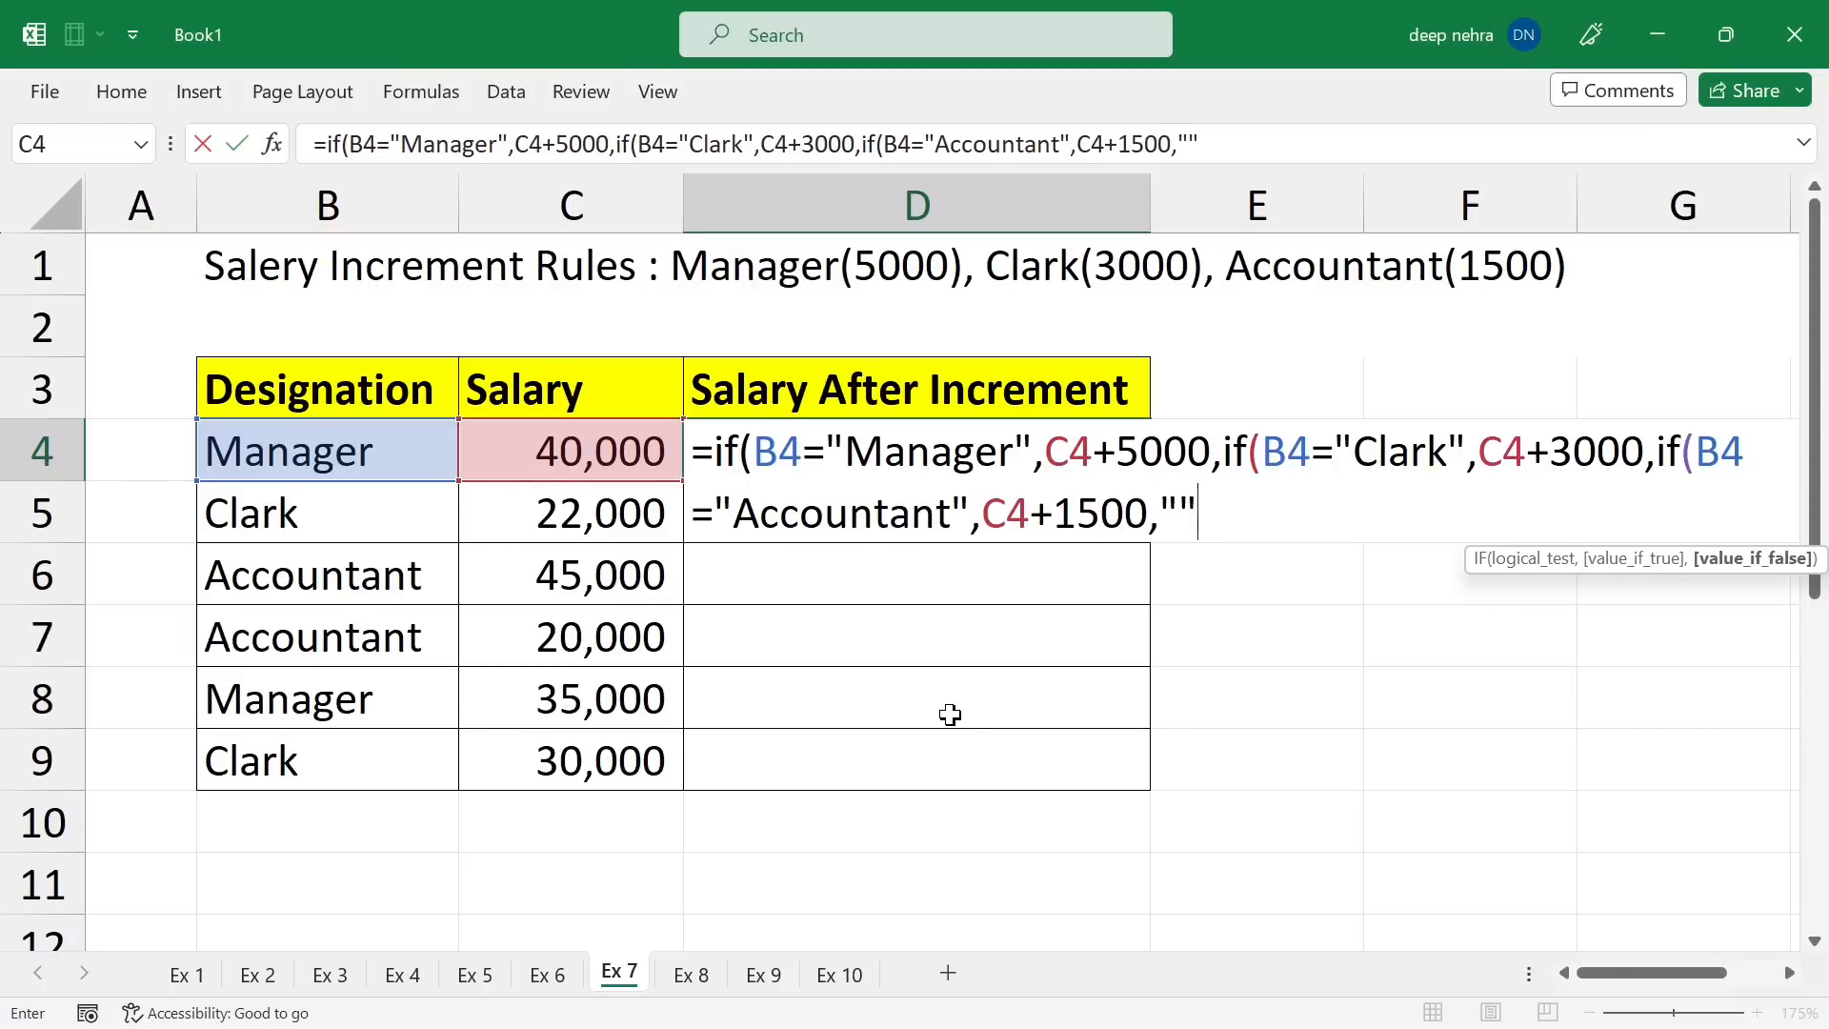
Close all three nested IFs, enter the D4 formula and fill it down through D9.
type(")))")
key("Return")
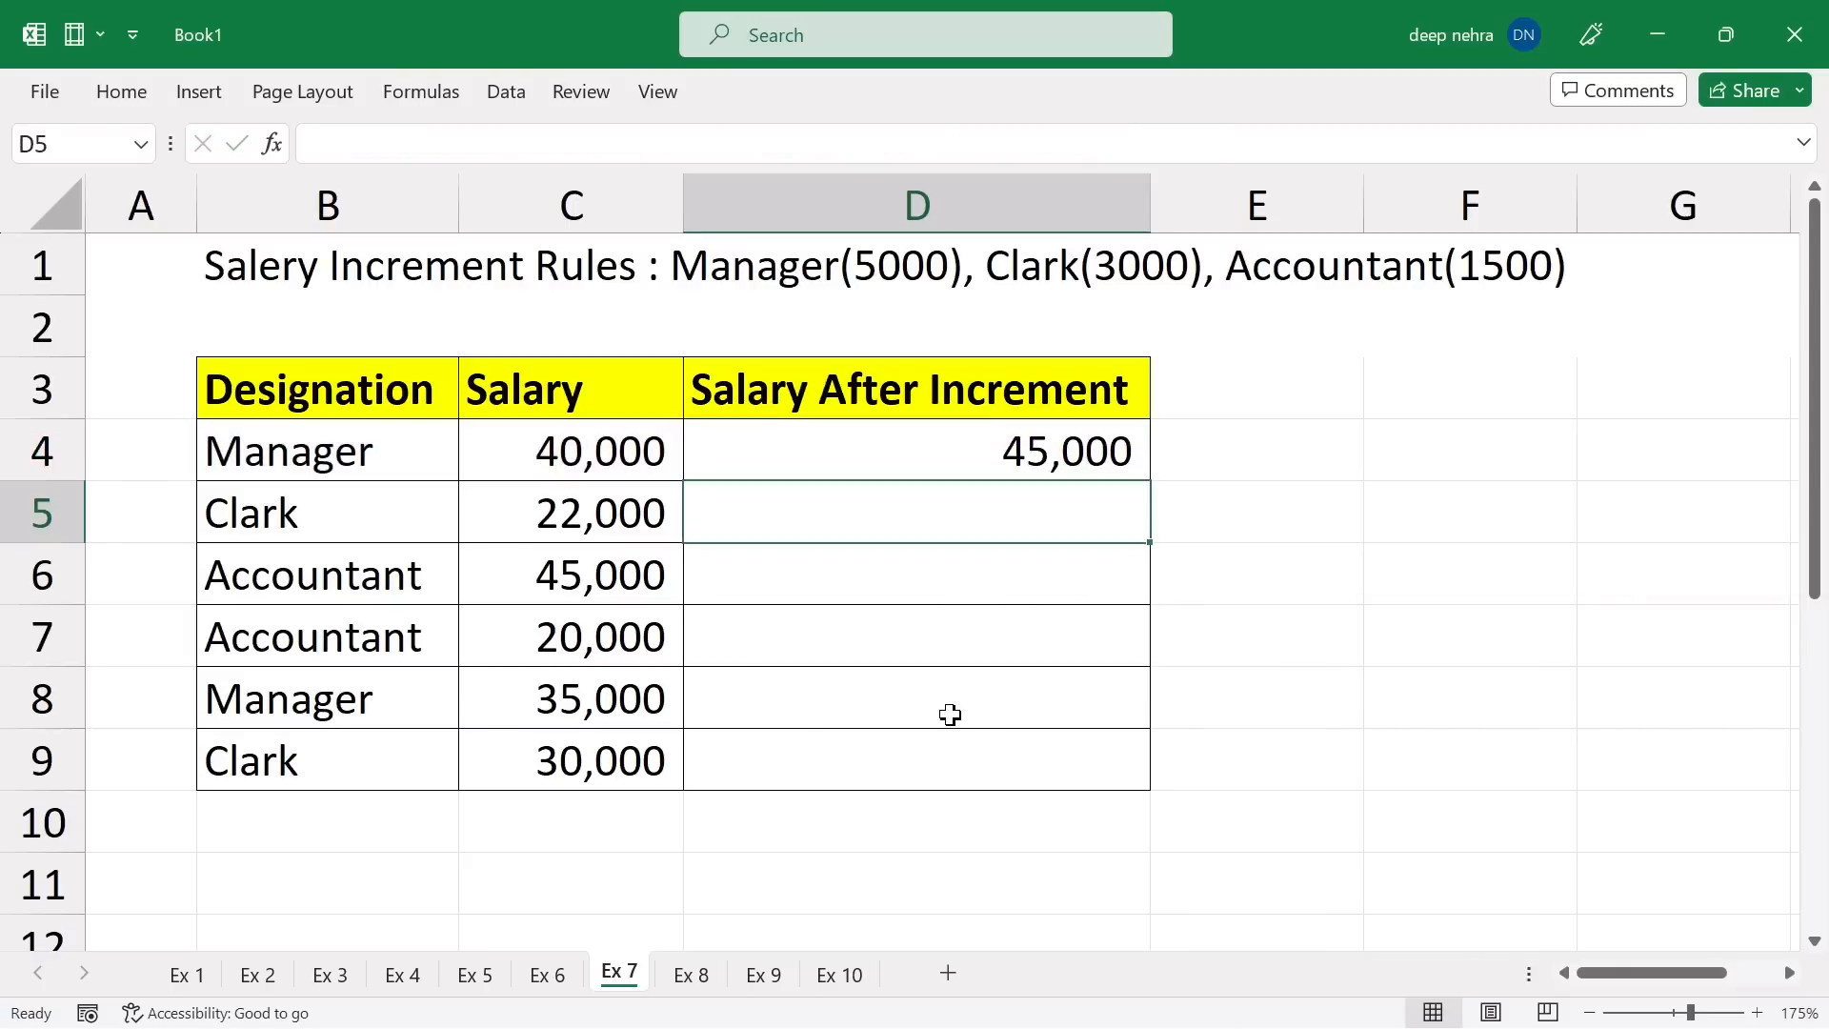
left_click(1109, 468)
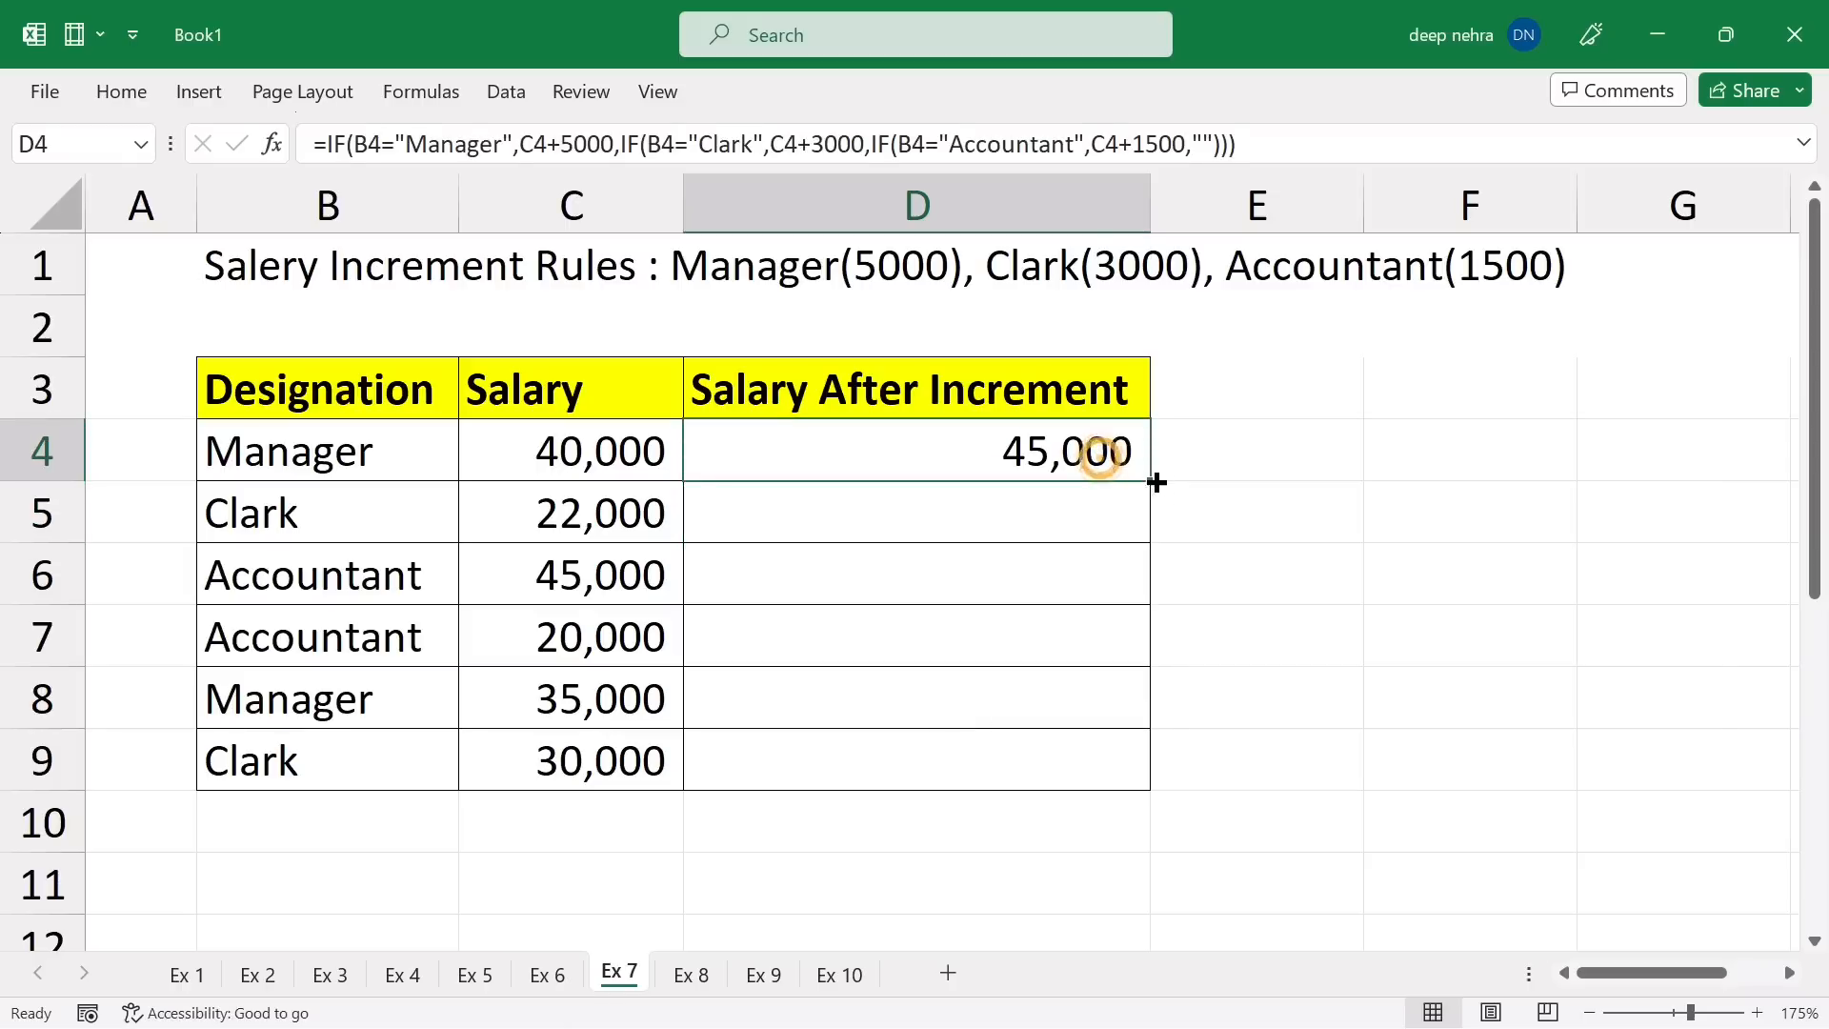
left_click_drag(1151, 481, 1167, 762)
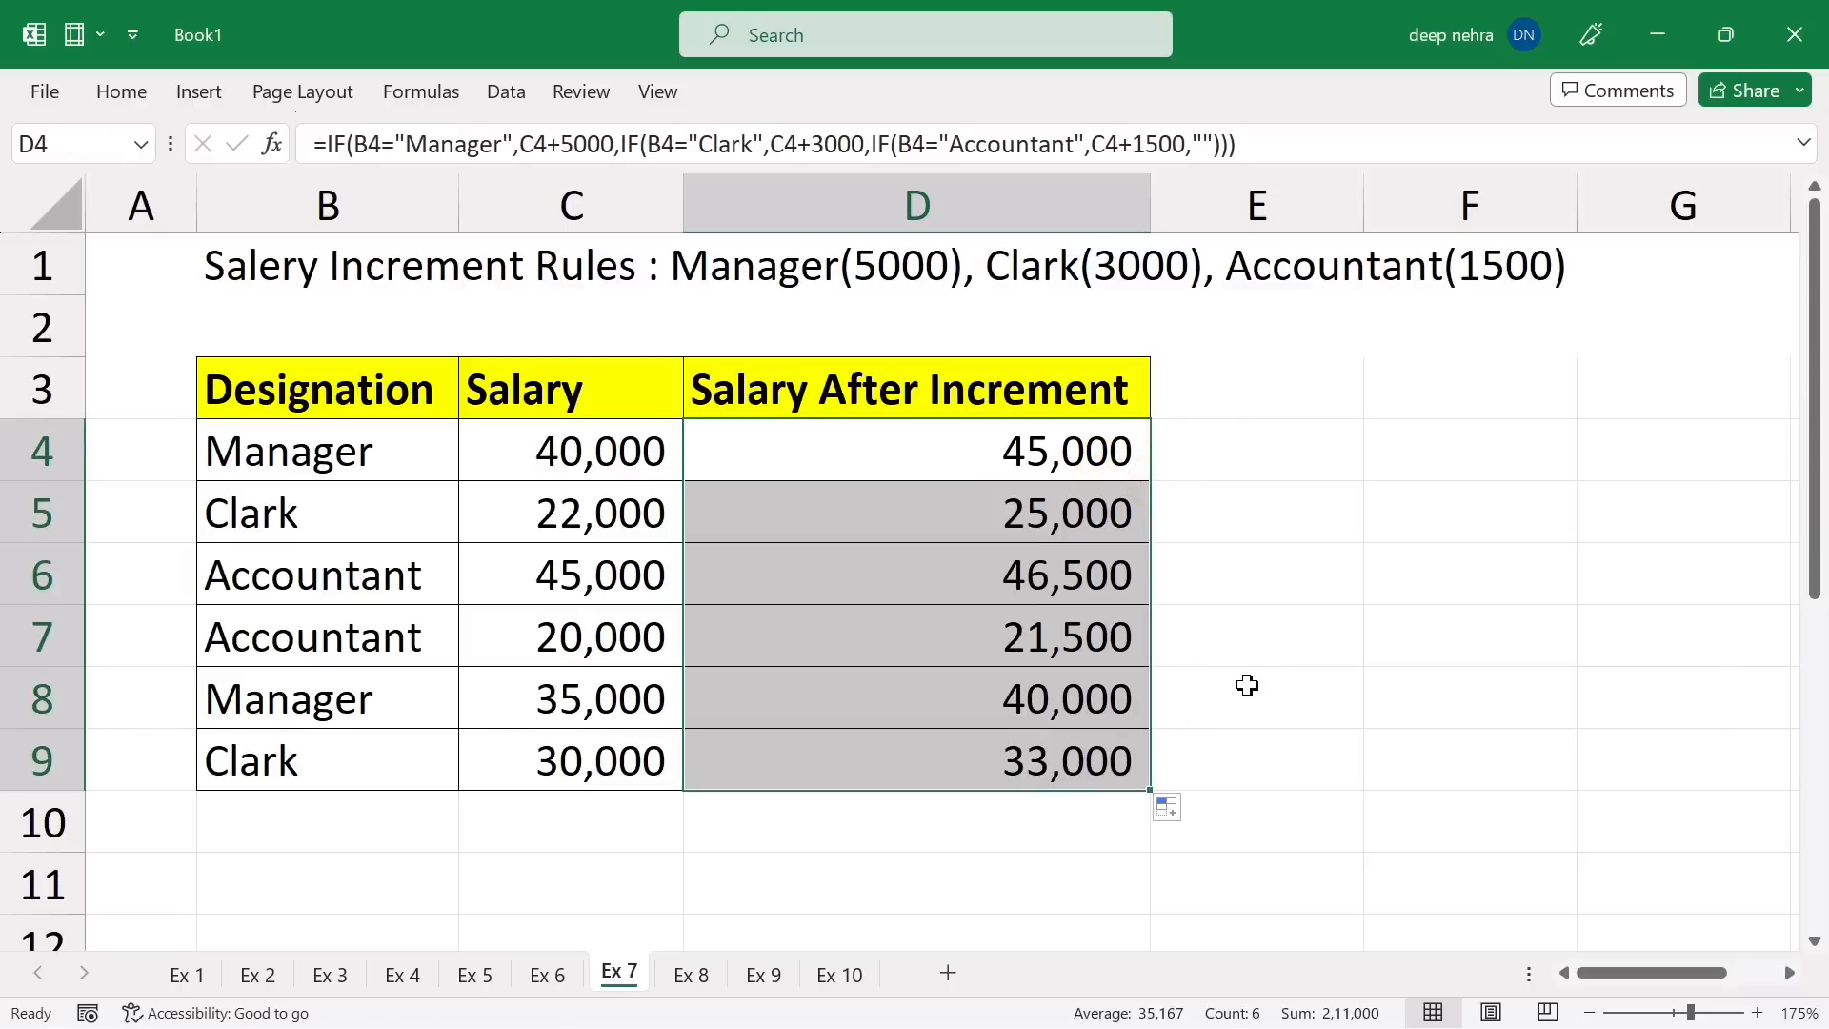
Compare the original and incremented salaries for the Clark in row 9, the Accountant in row 7 and the Manager in row 4.
left_click(355, 774)
left_click(639, 771)
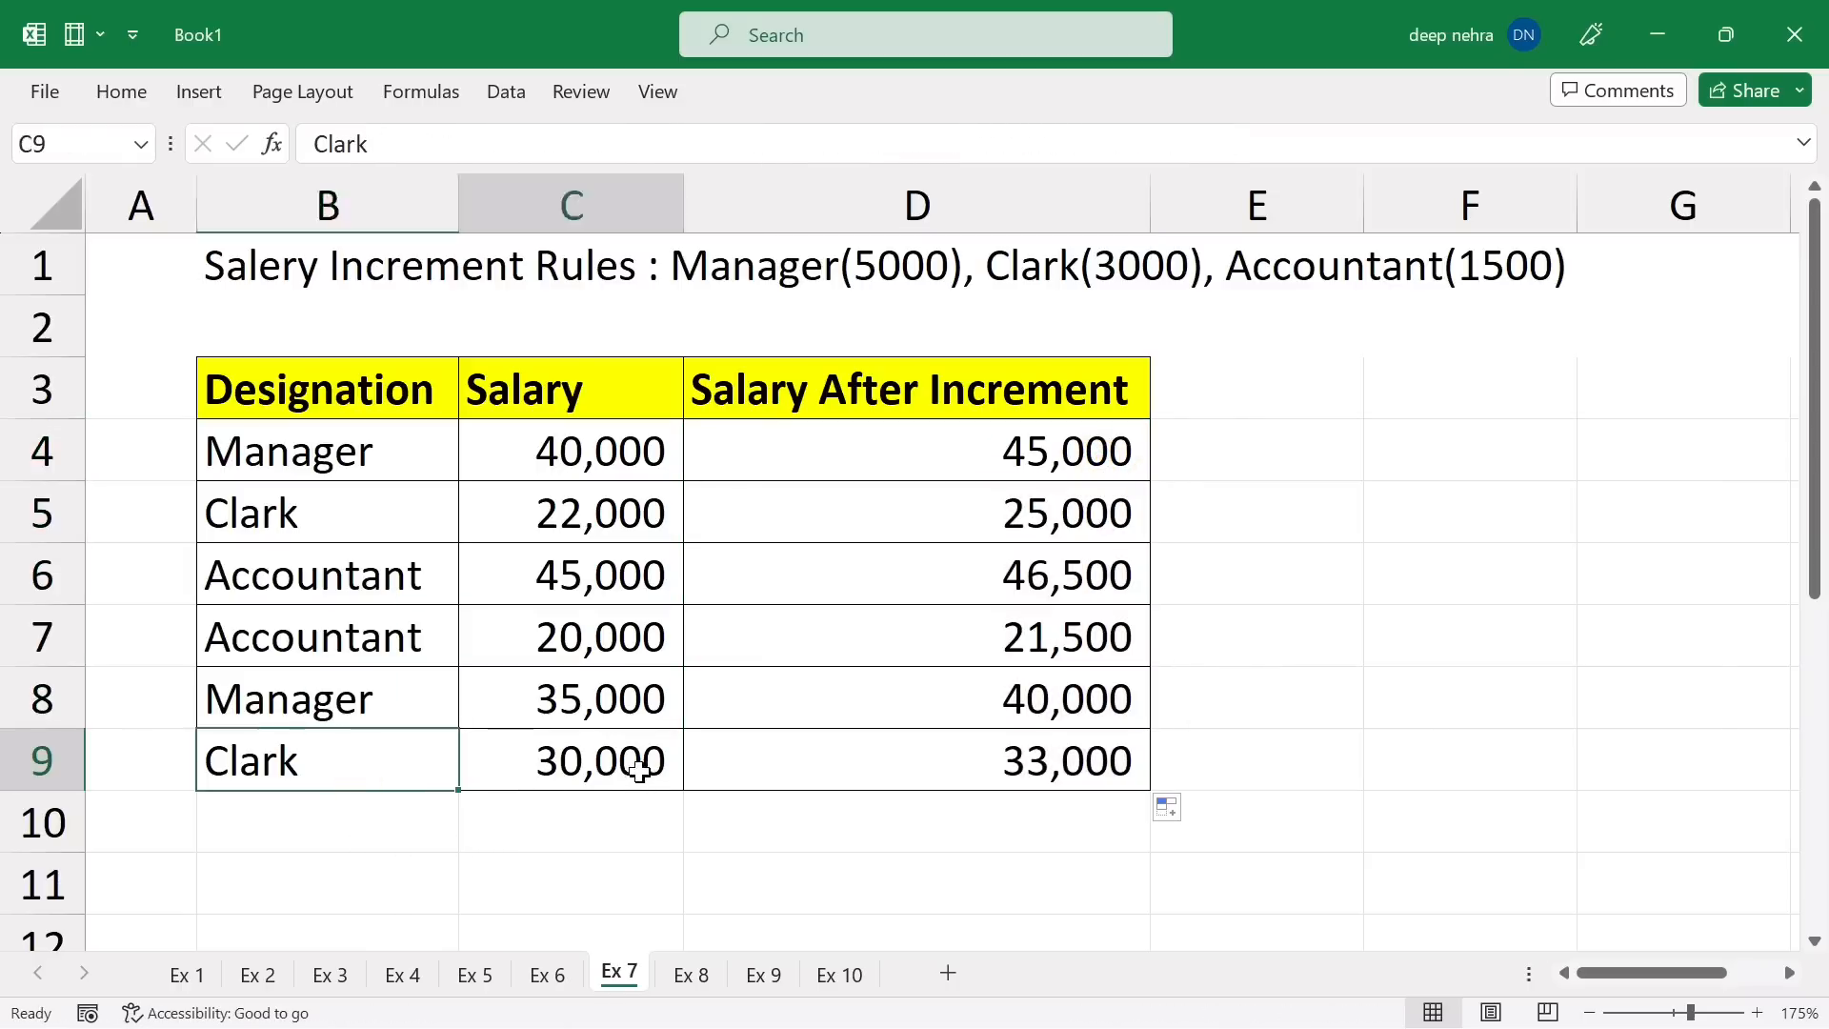
left_click(969, 768)
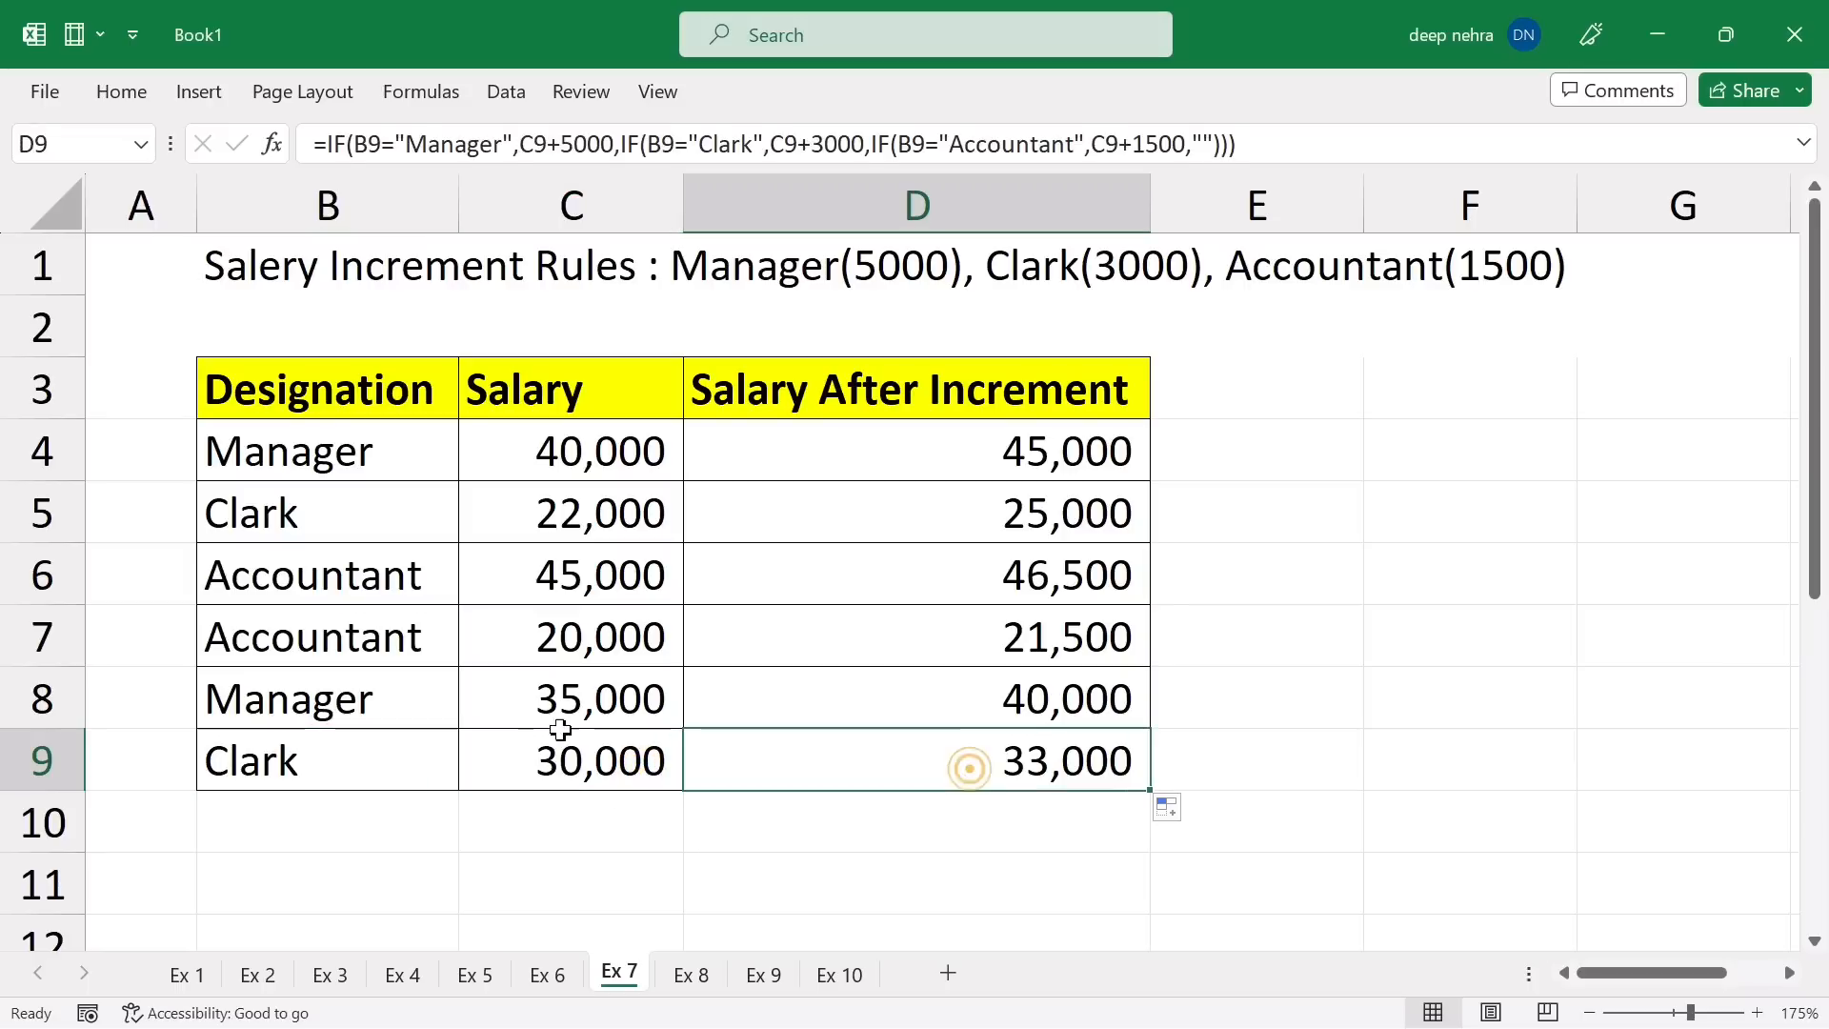
left_click(572, 638)
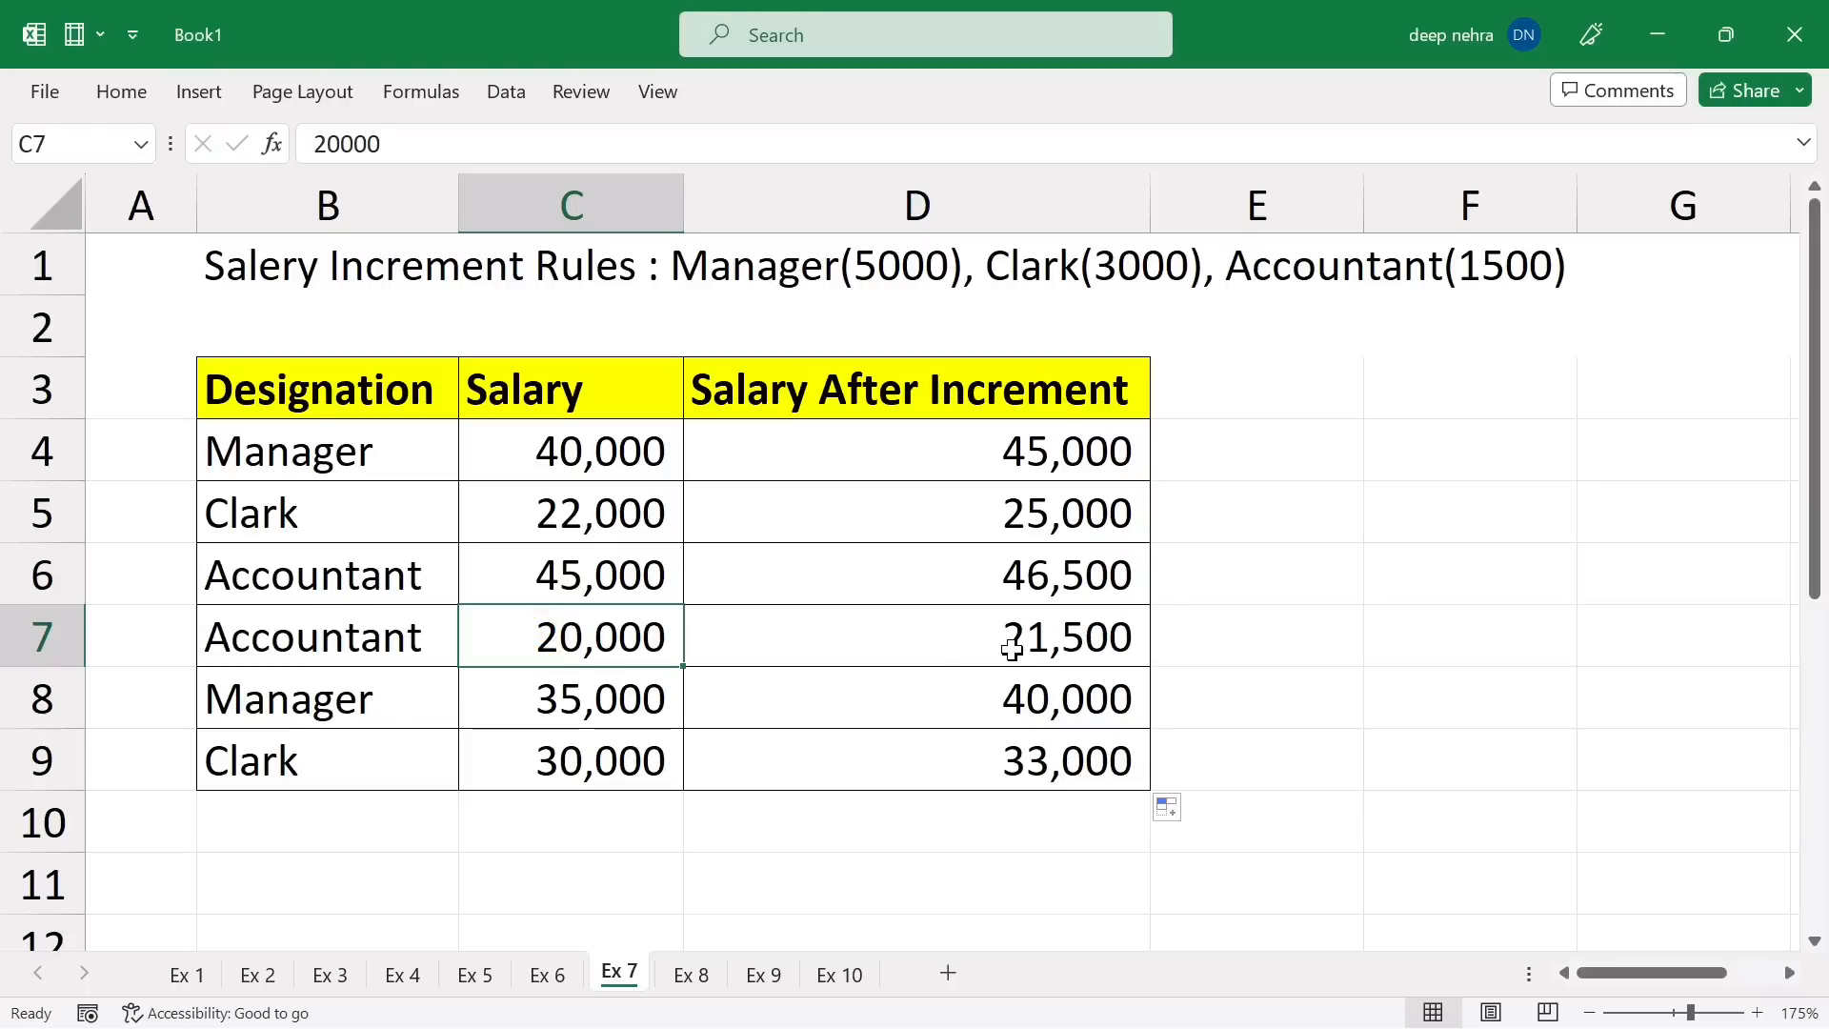
left_click(628, 452)
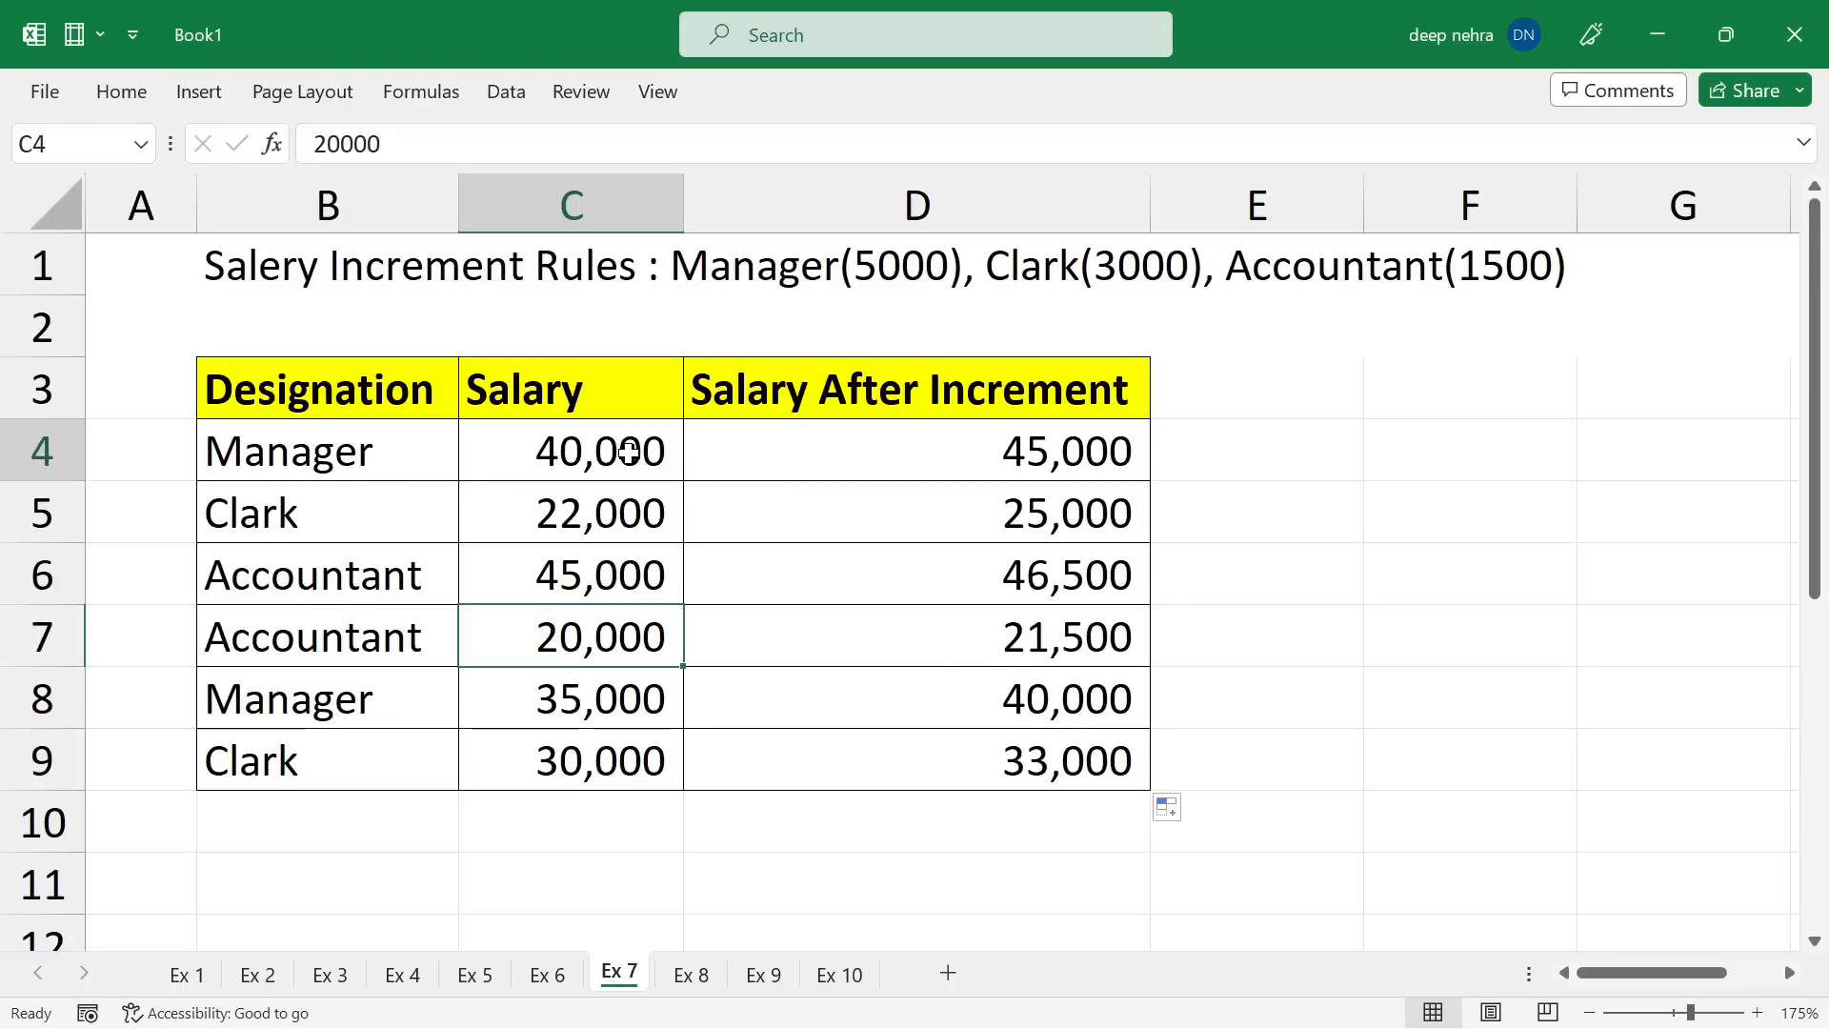
left_click(998, 457)
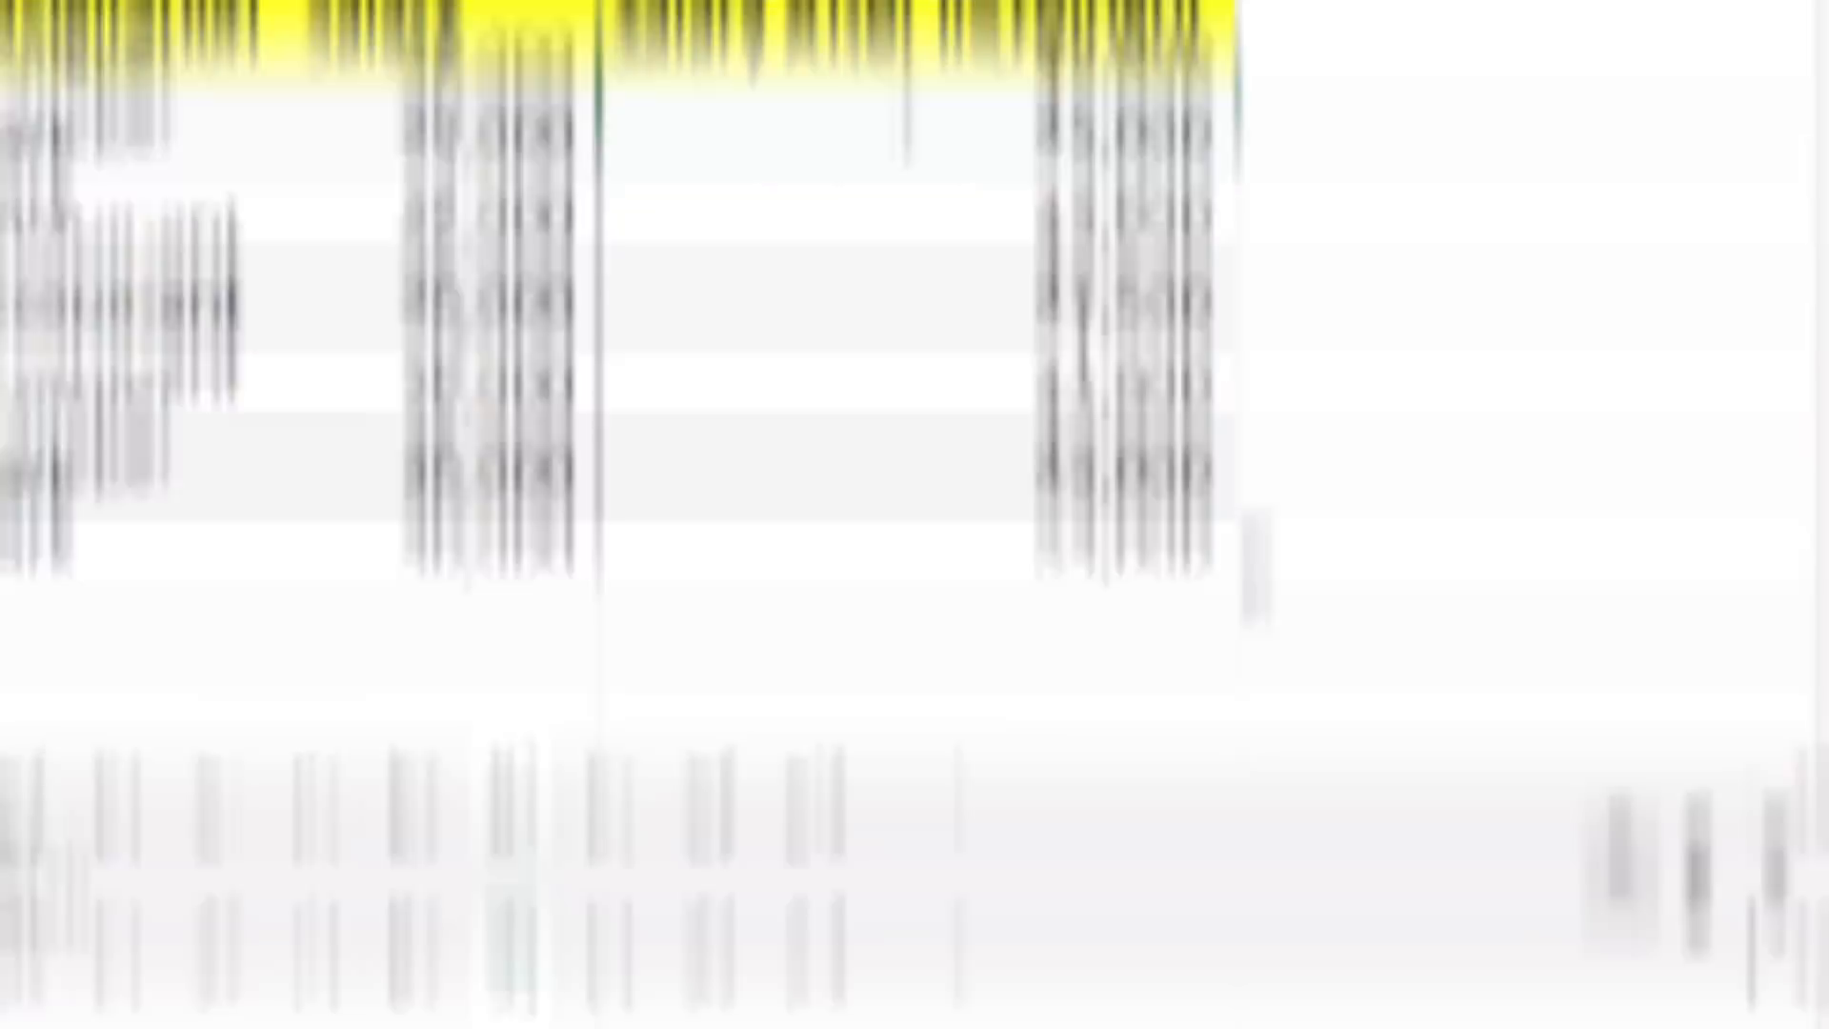
On the Ex 8 sheet, enter the sample prices 232, 34, 34, 534 and 5 in C4:C8.
left_click(693, 975)
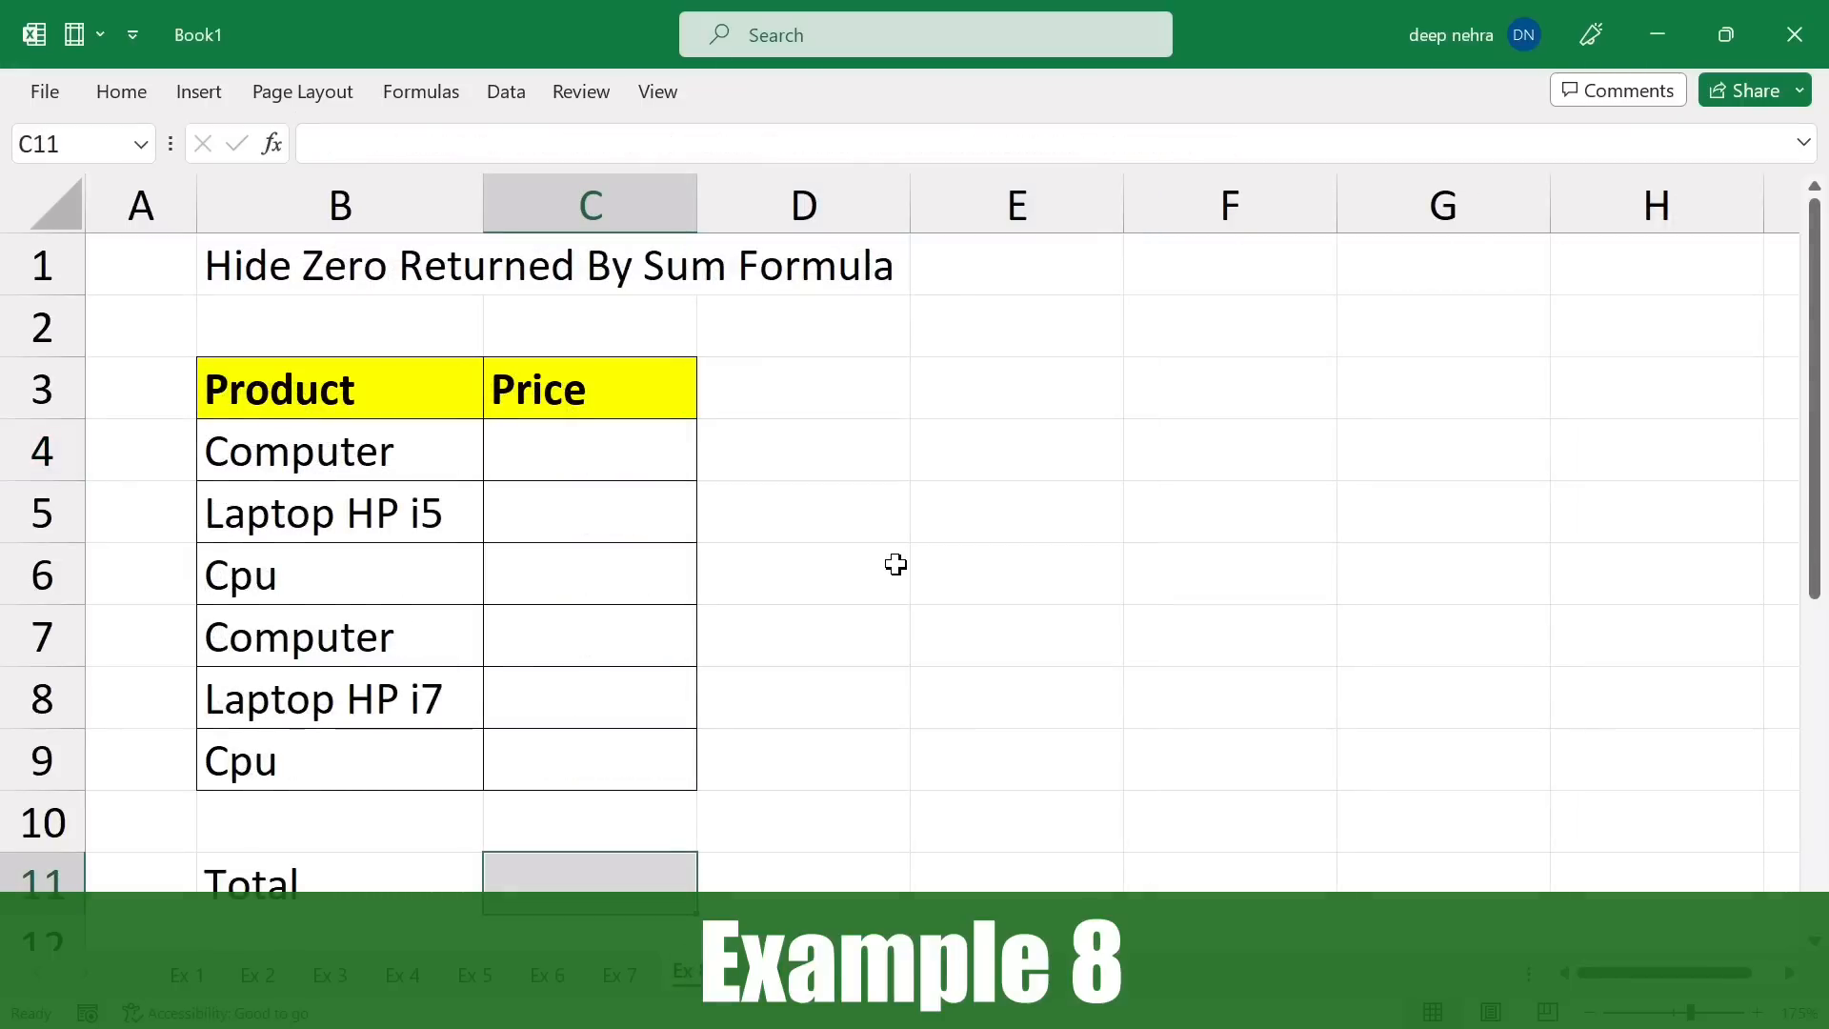
left_click(551, 444)
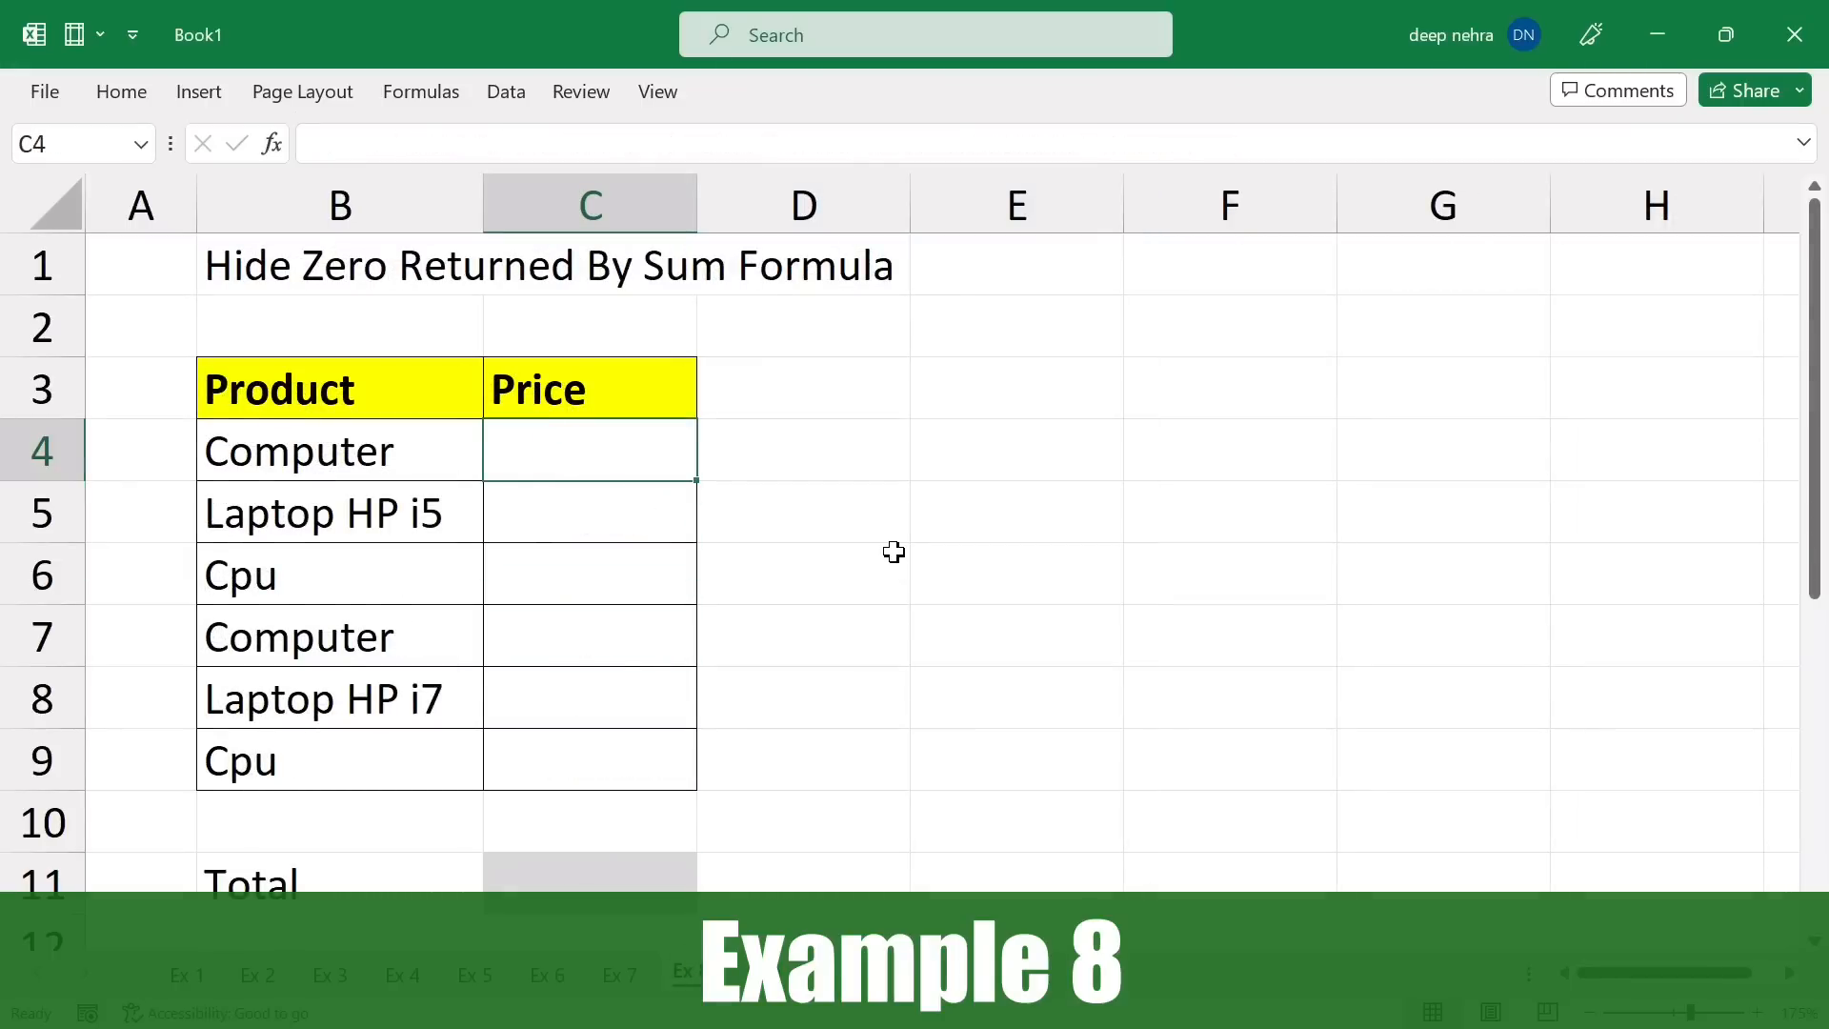
type("232 ")
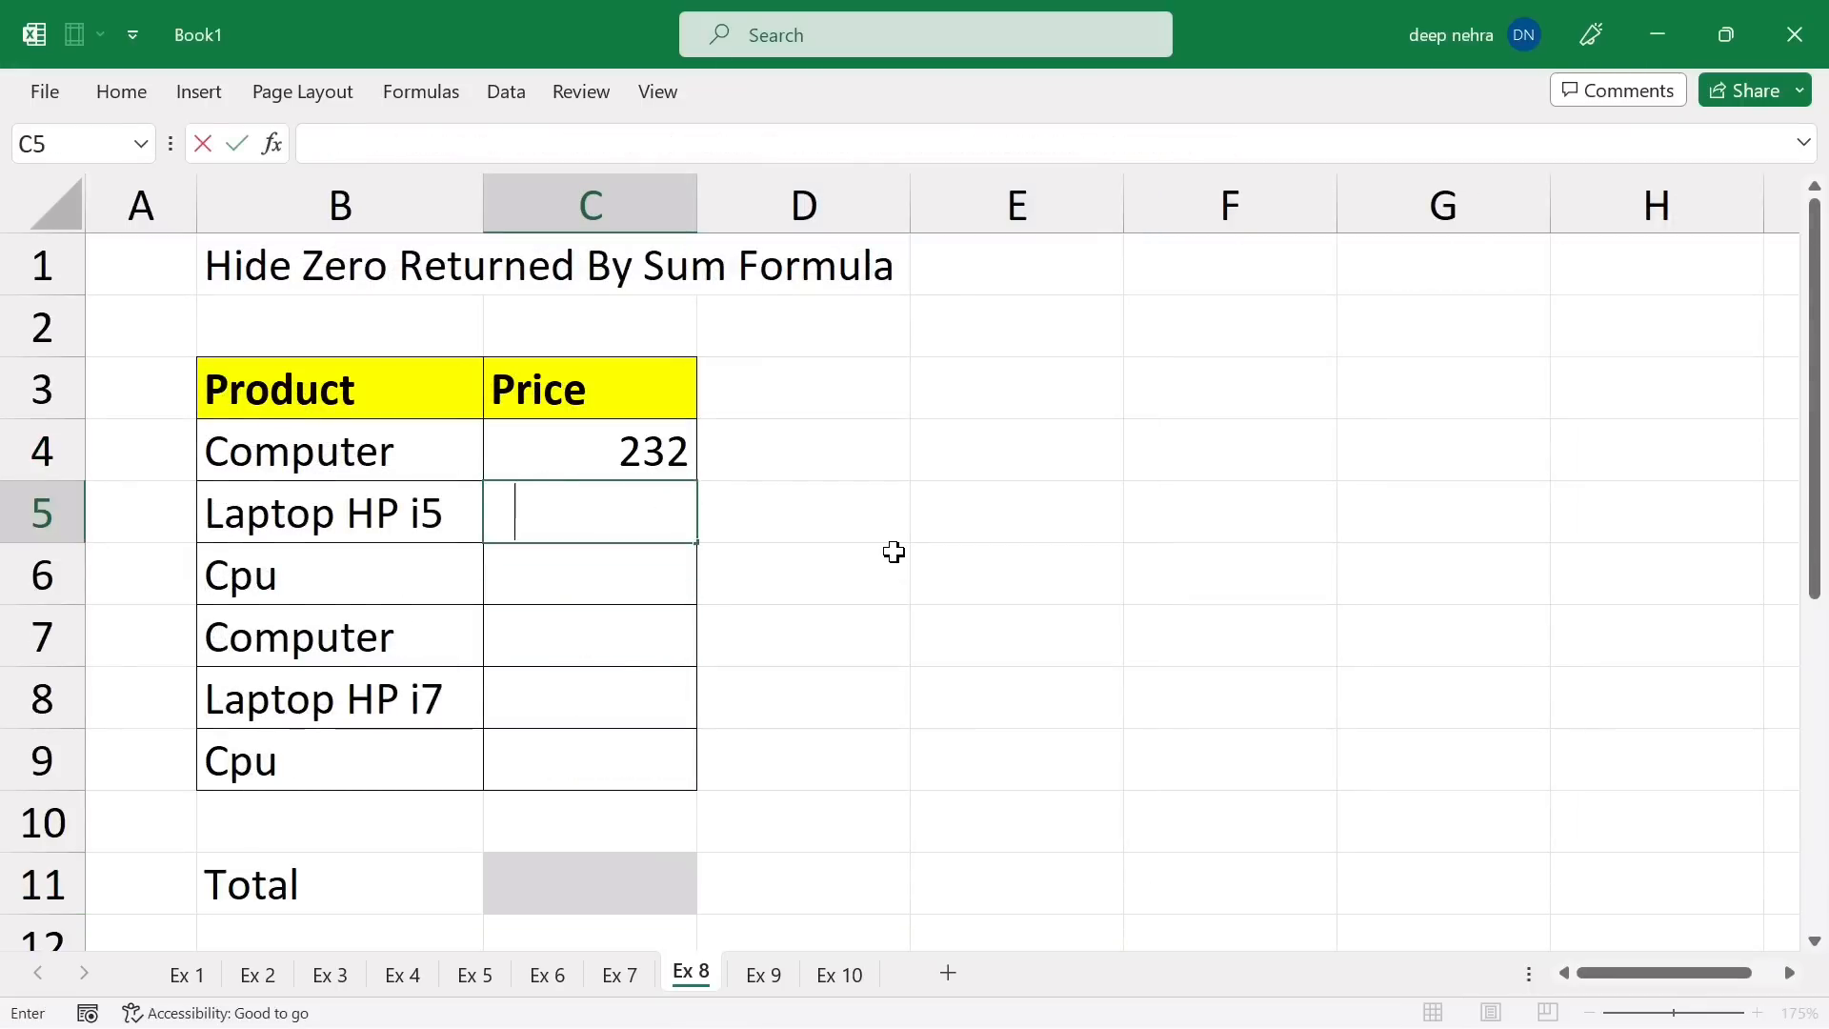
type("34 34 534 5")
Total the prices in C11 with SUM over C4:C9 and clear the sample prices from C4:C8.
left_click(551, 884)
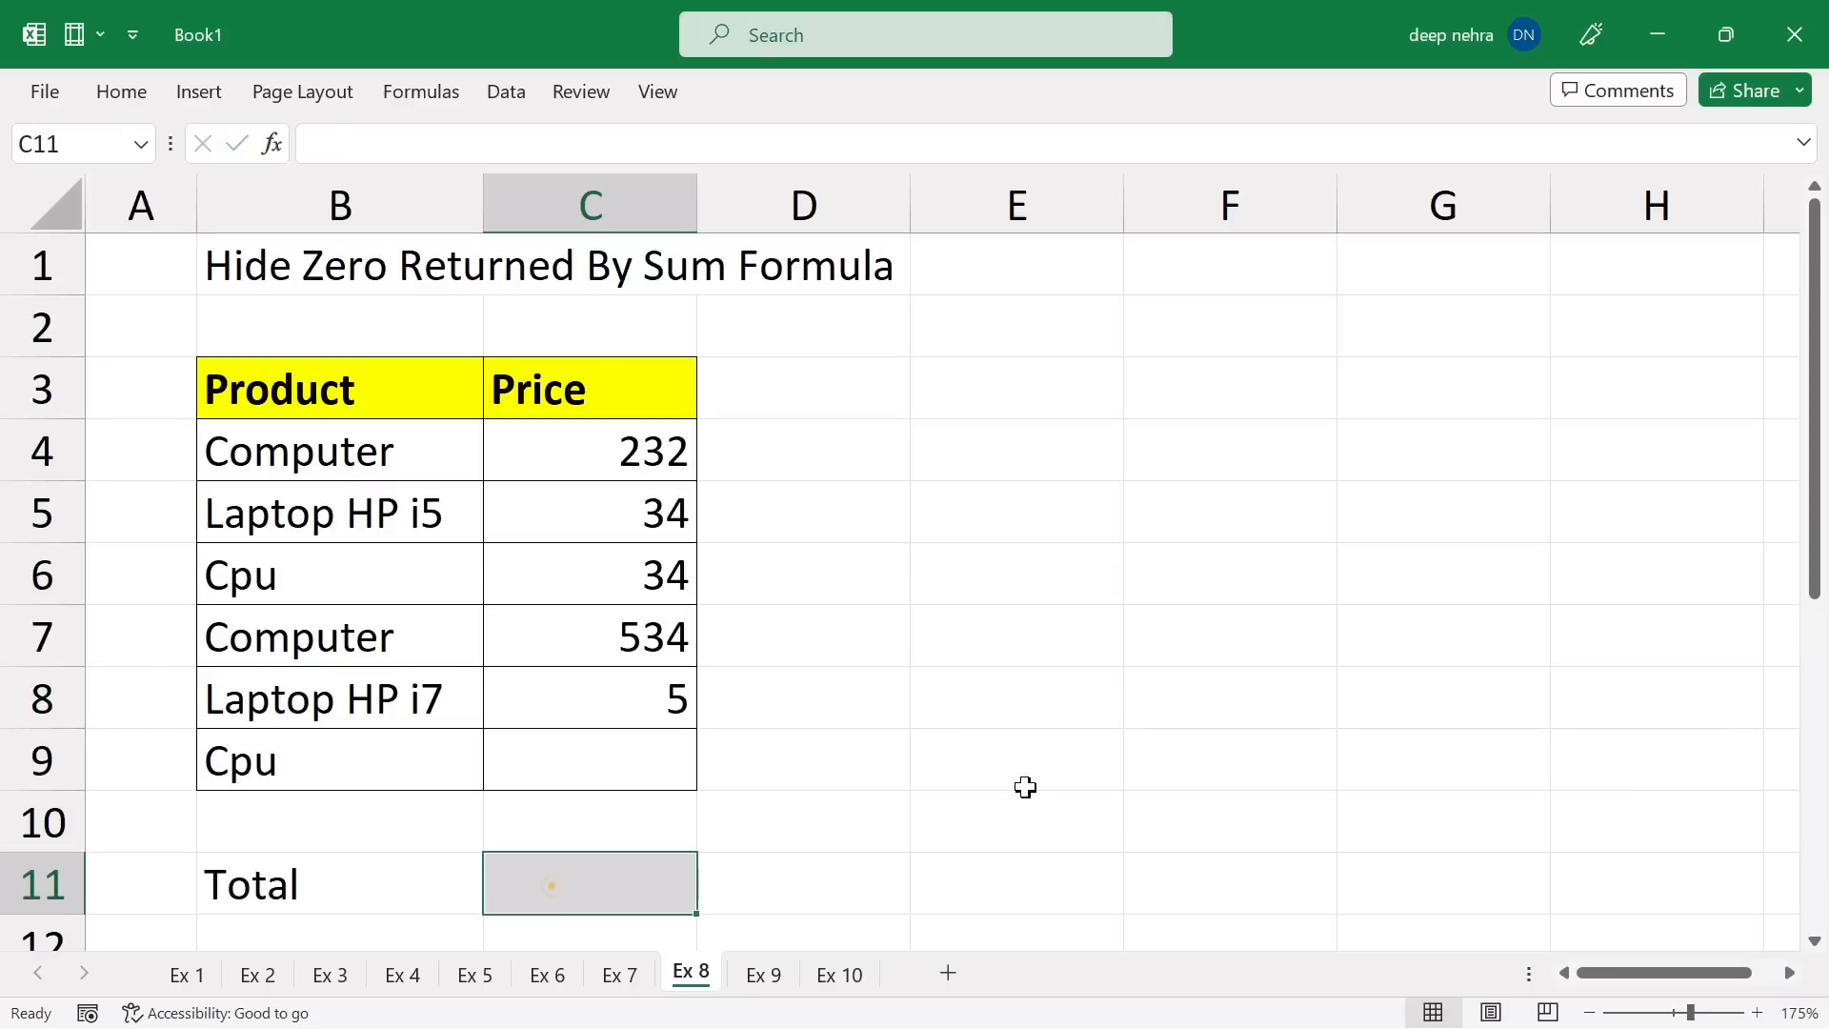
type("=")
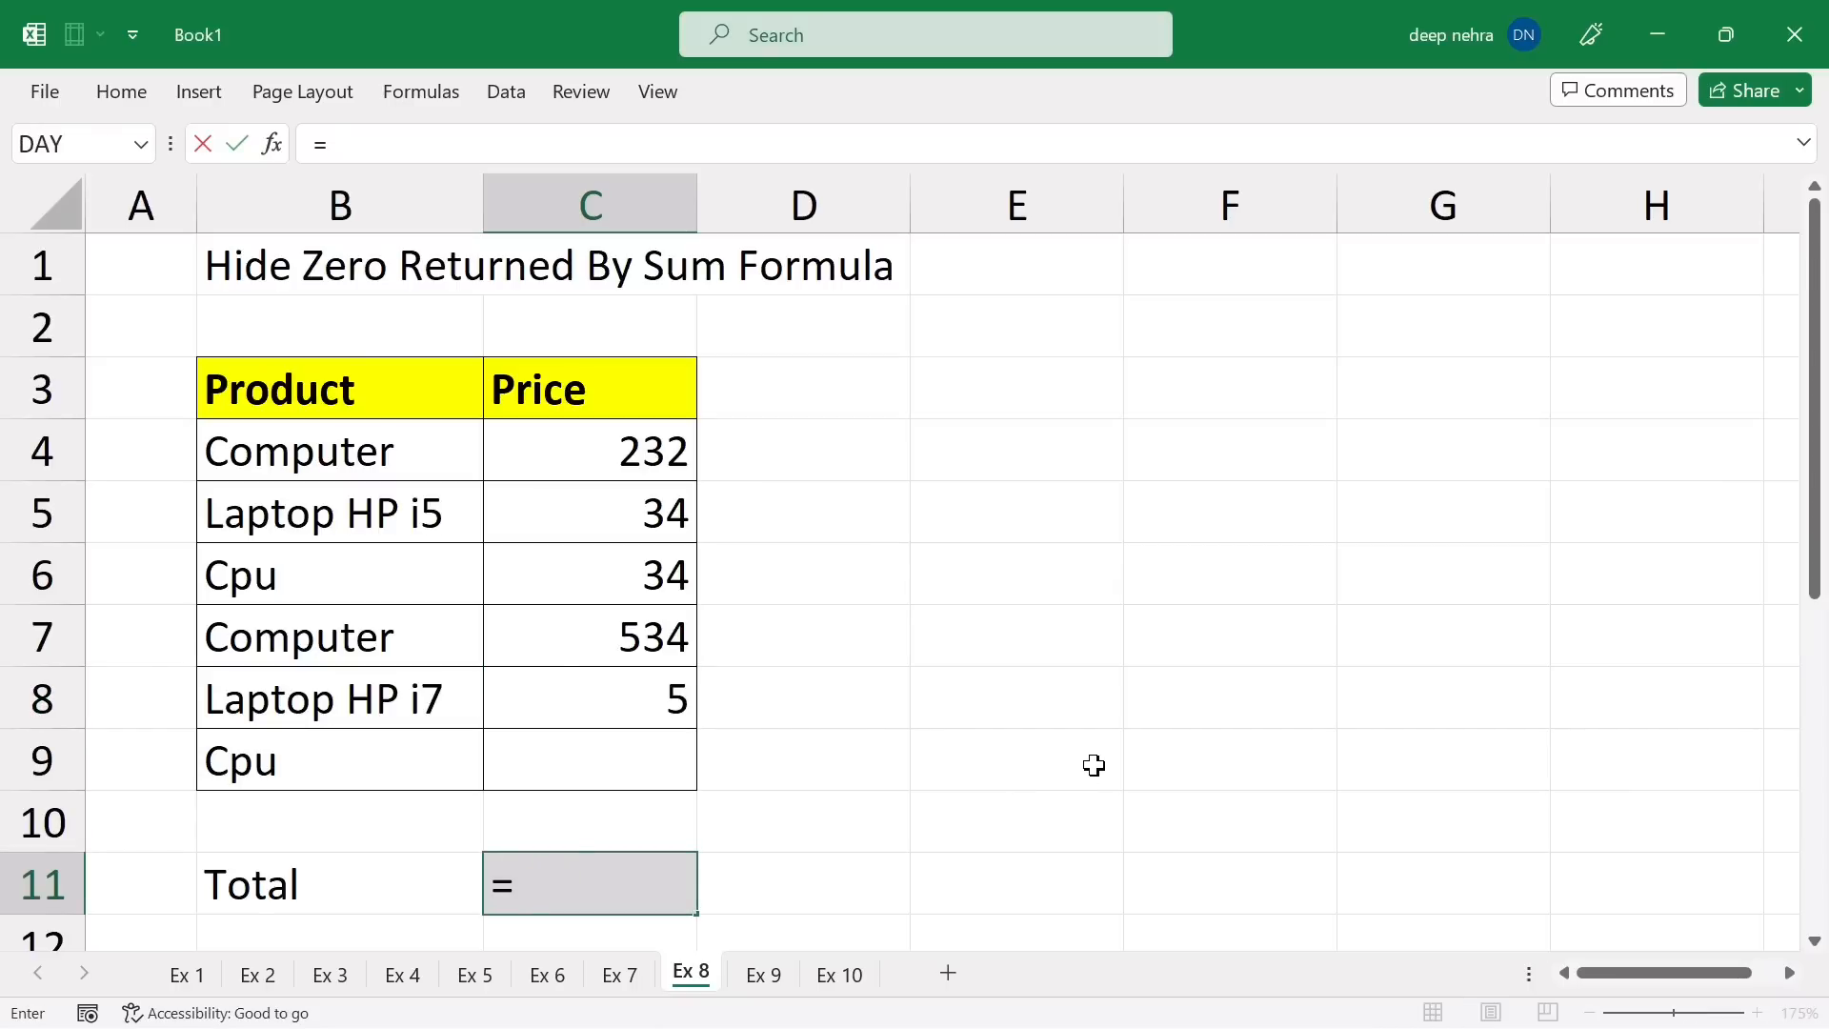
type("sum(")
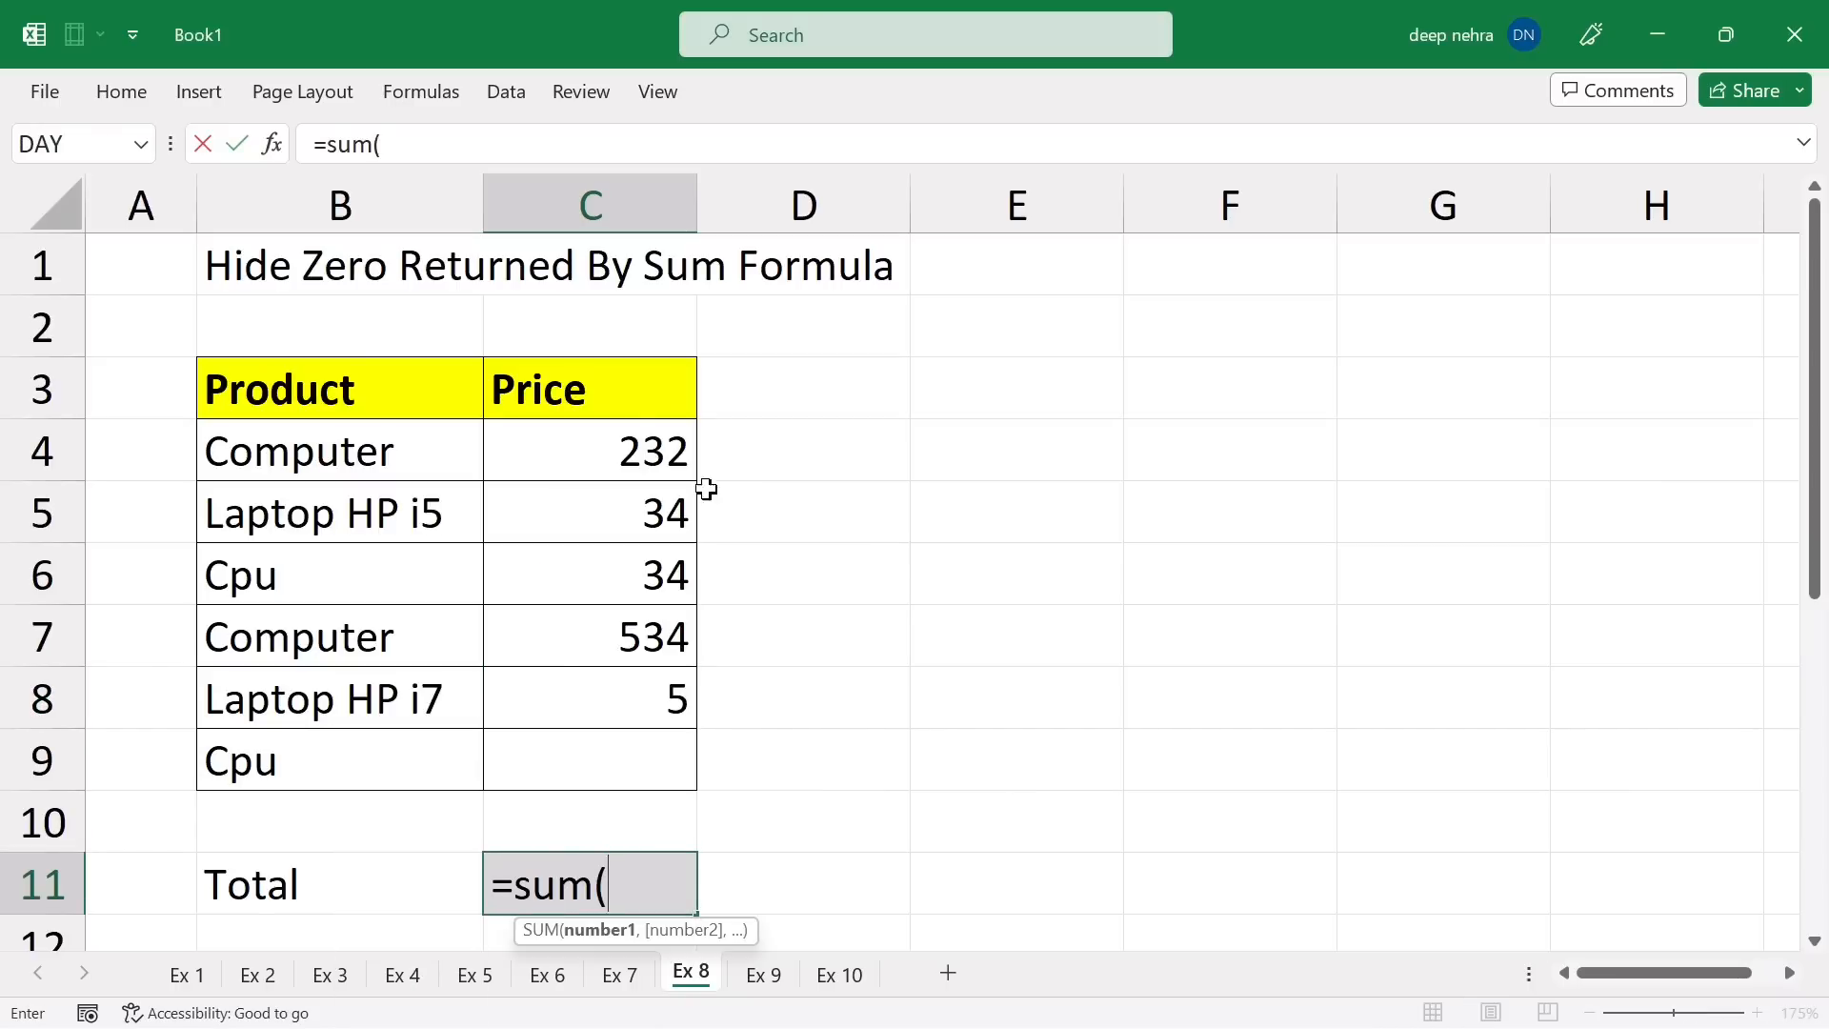
left_click_drag(641, 429, 671, 754)
key("Return")
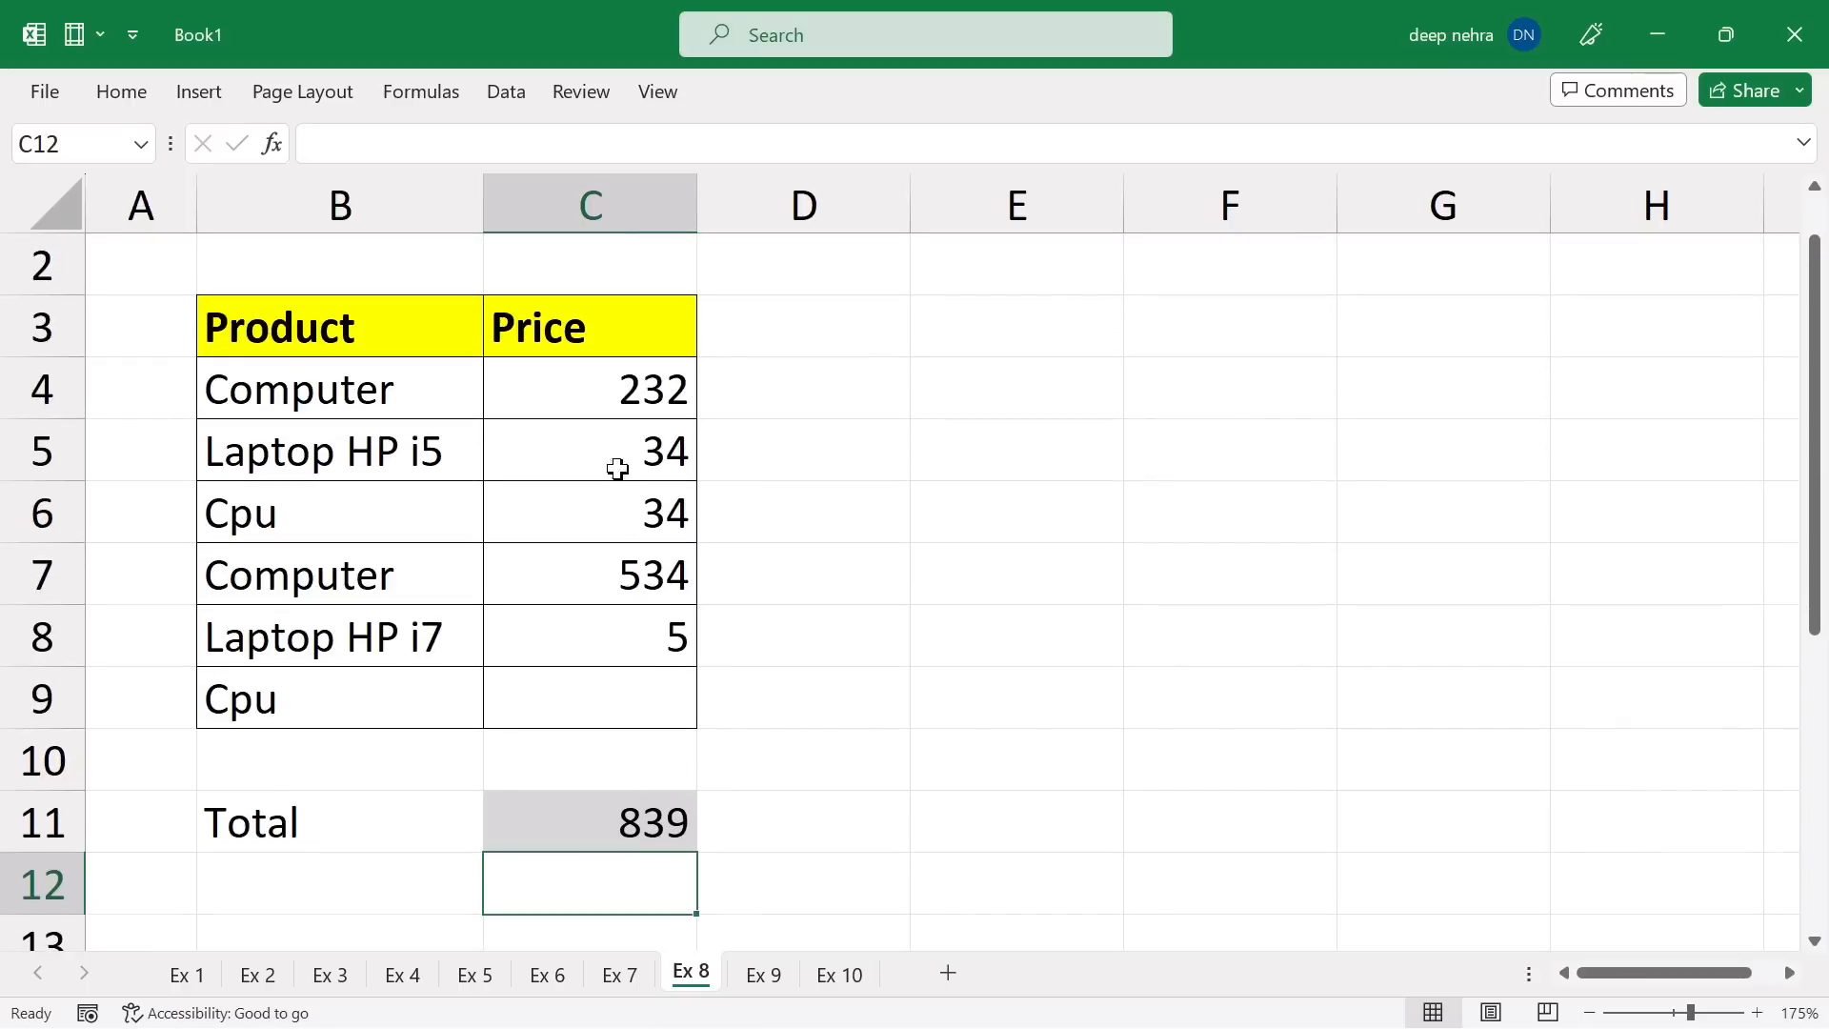
left_click_drag(610, 388, 637, 661)
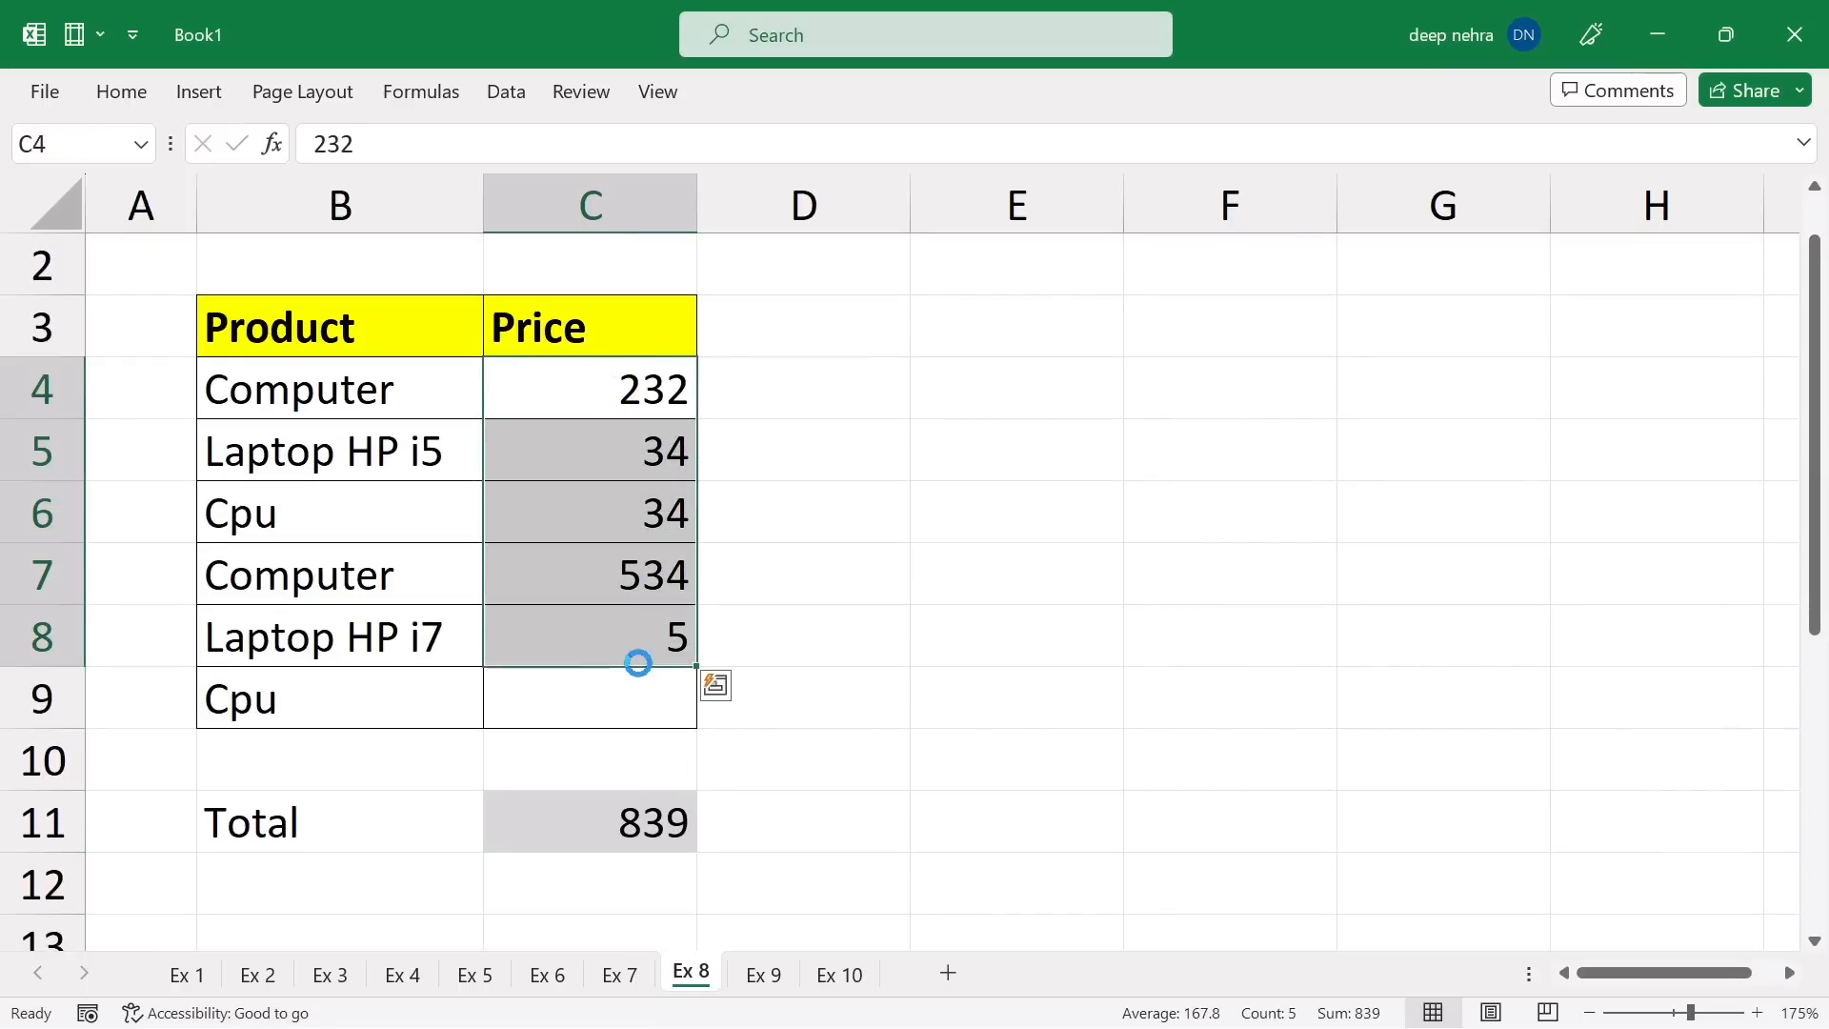
key("Delete")
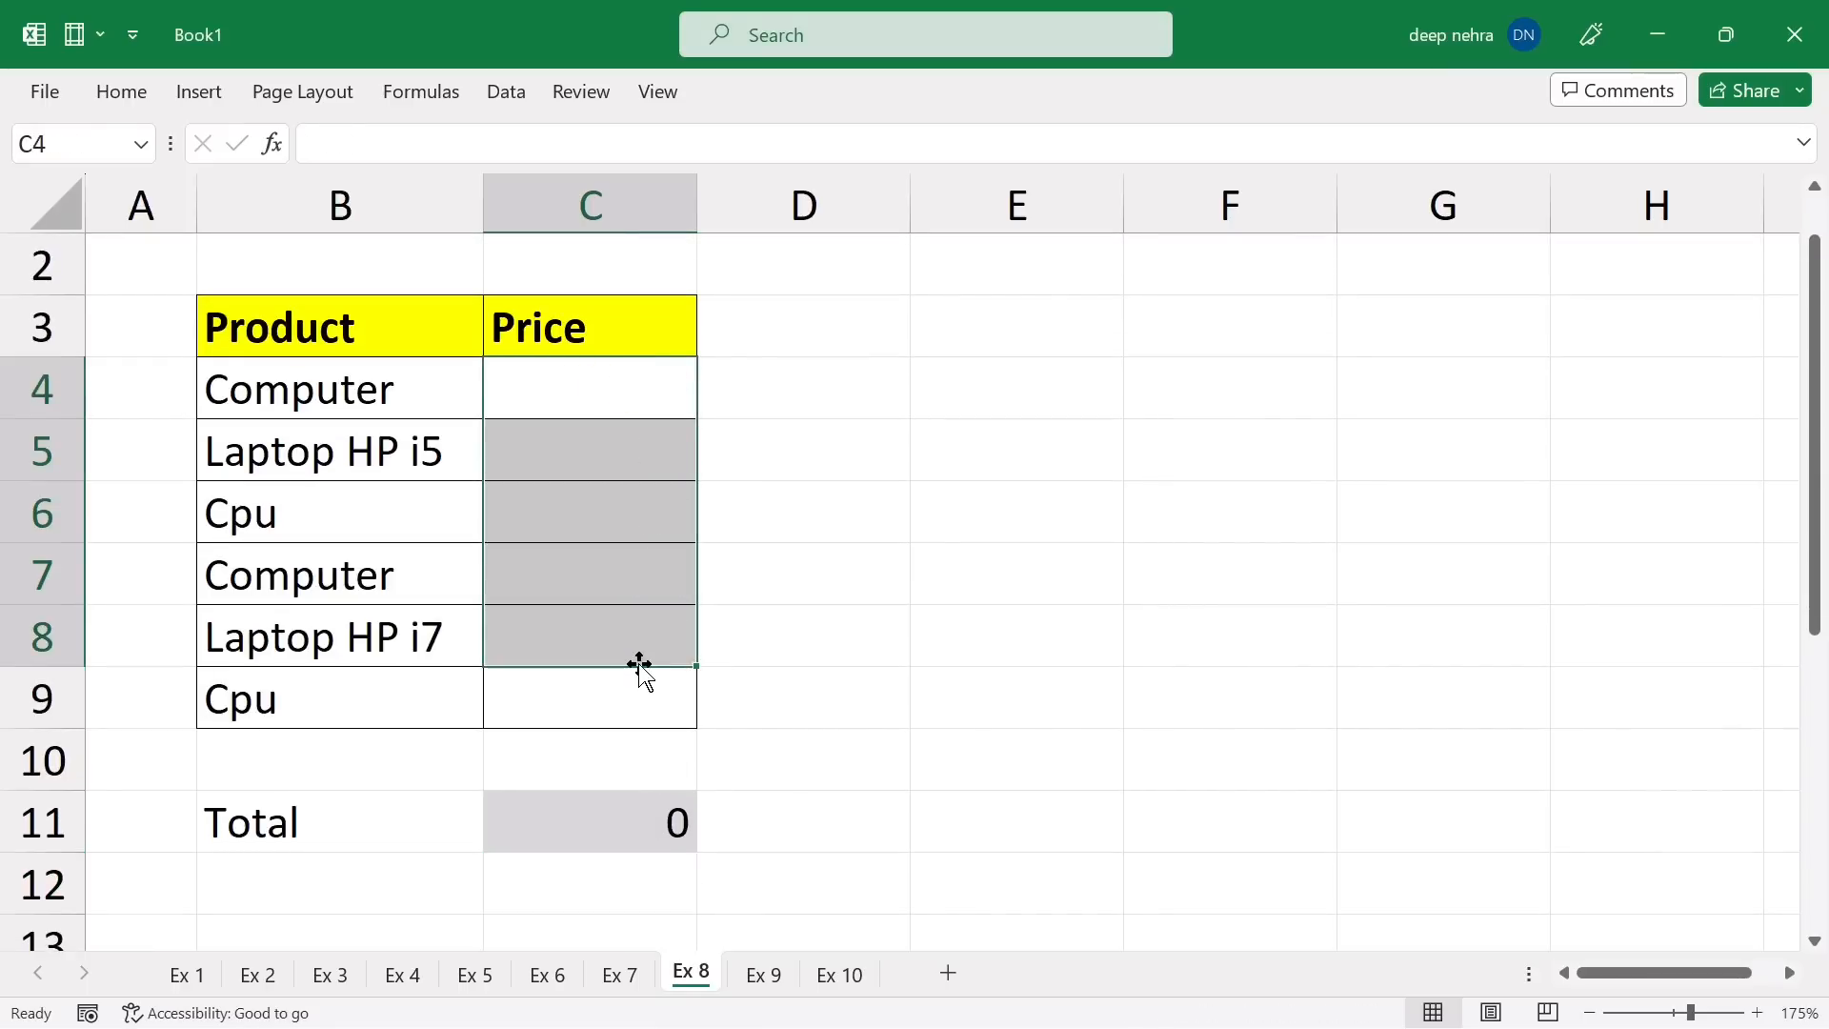
Copy the SUM(C4:C9) expression without its equals sign from C11 and empty the cell.
left_click(625, 834)
double_click(621, 832)
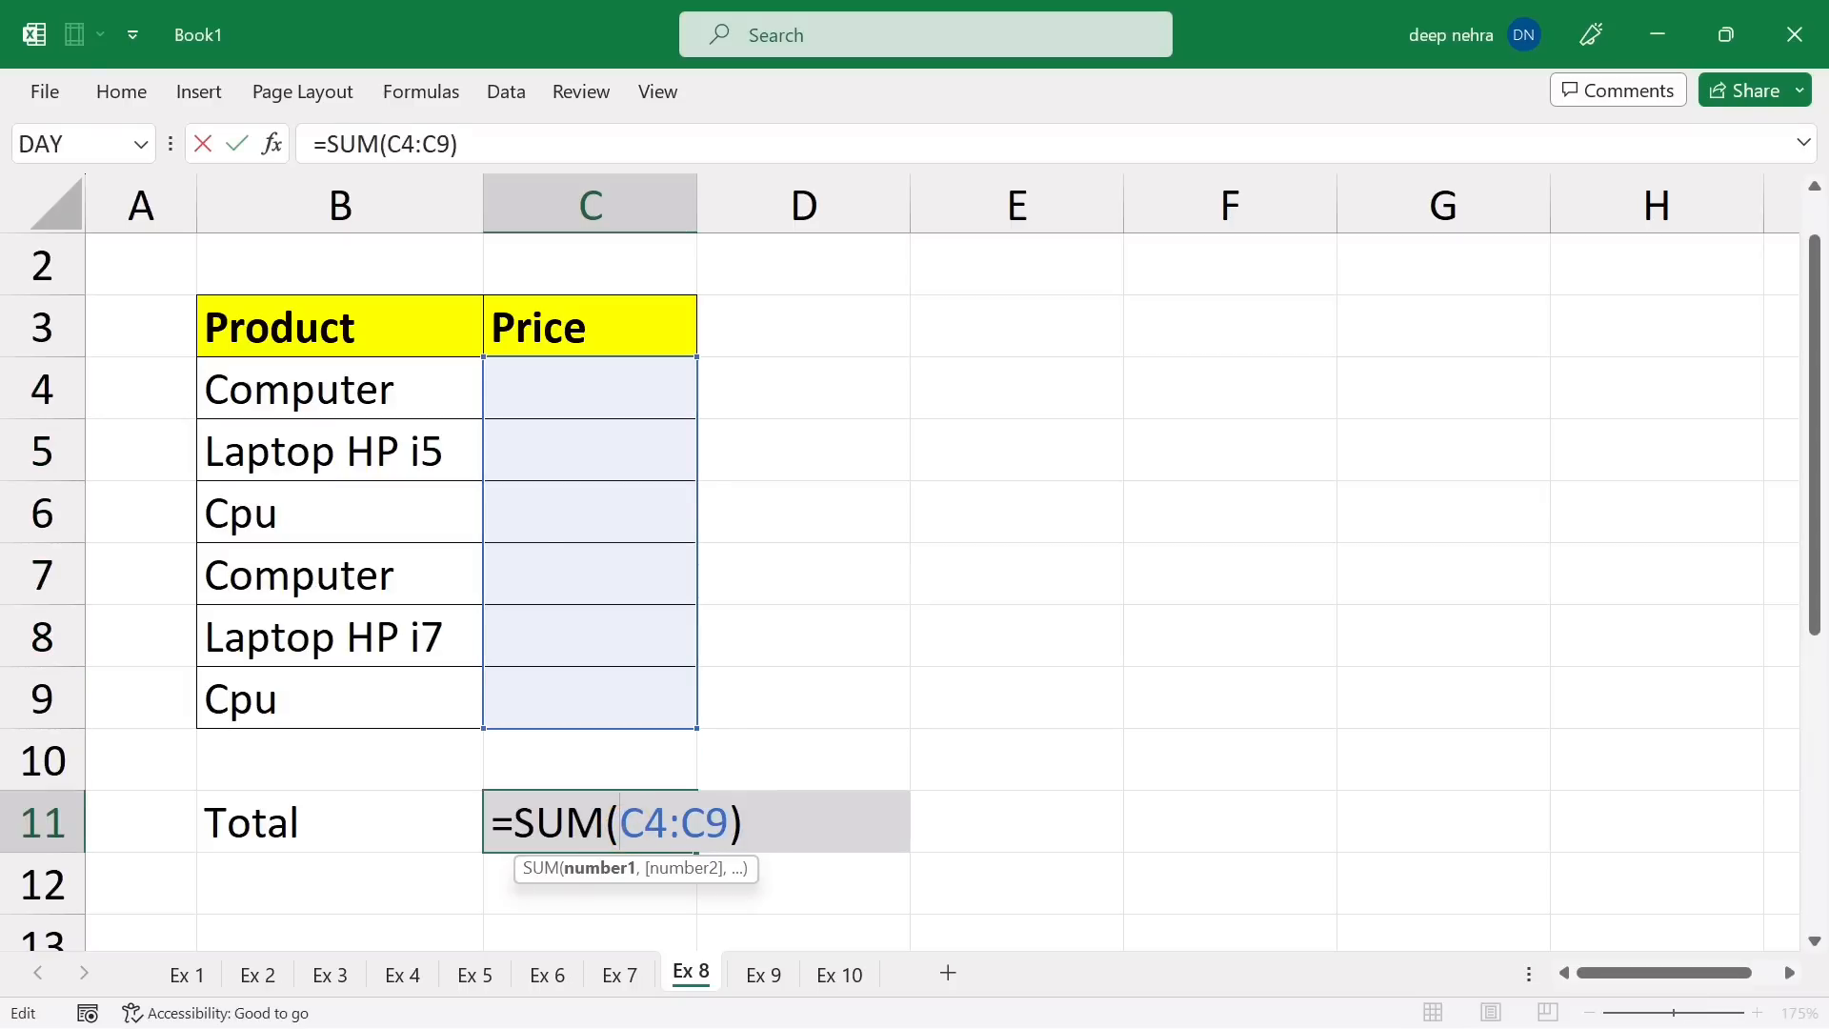
double_click(621, 832)
key("ctrl+c")
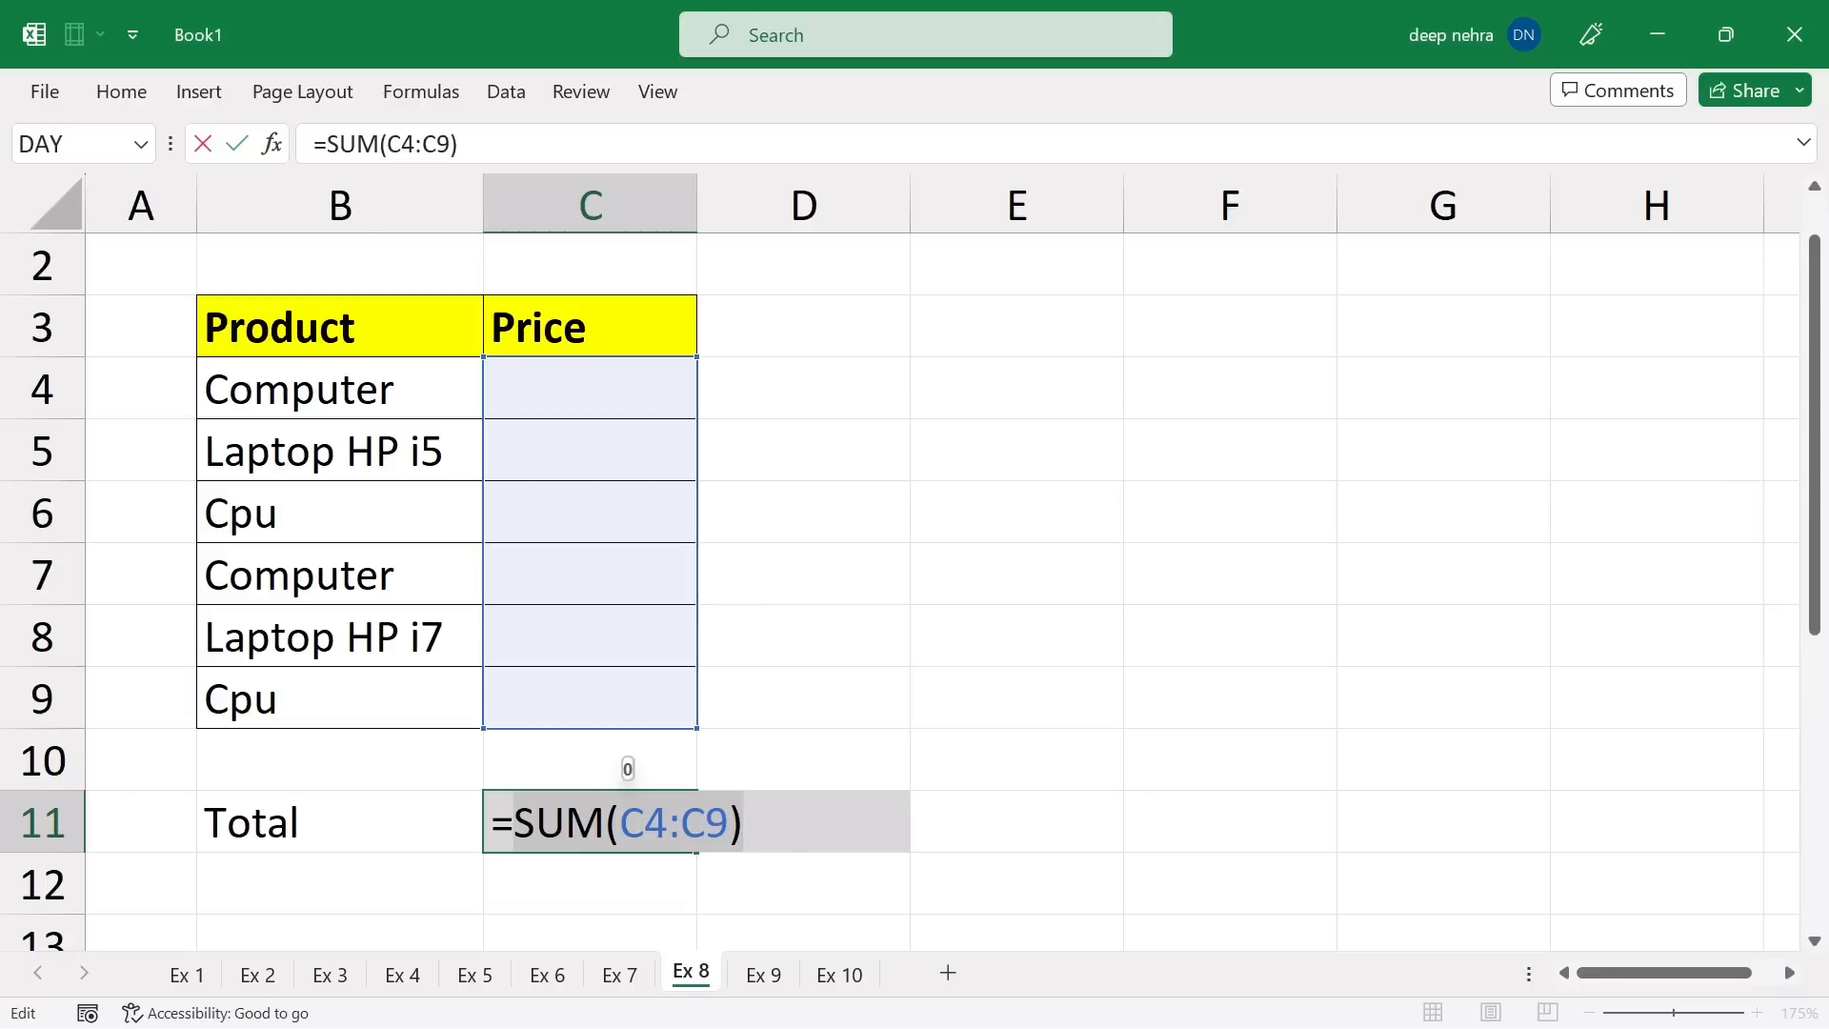
key("BackSpace")
key("BackSpace")
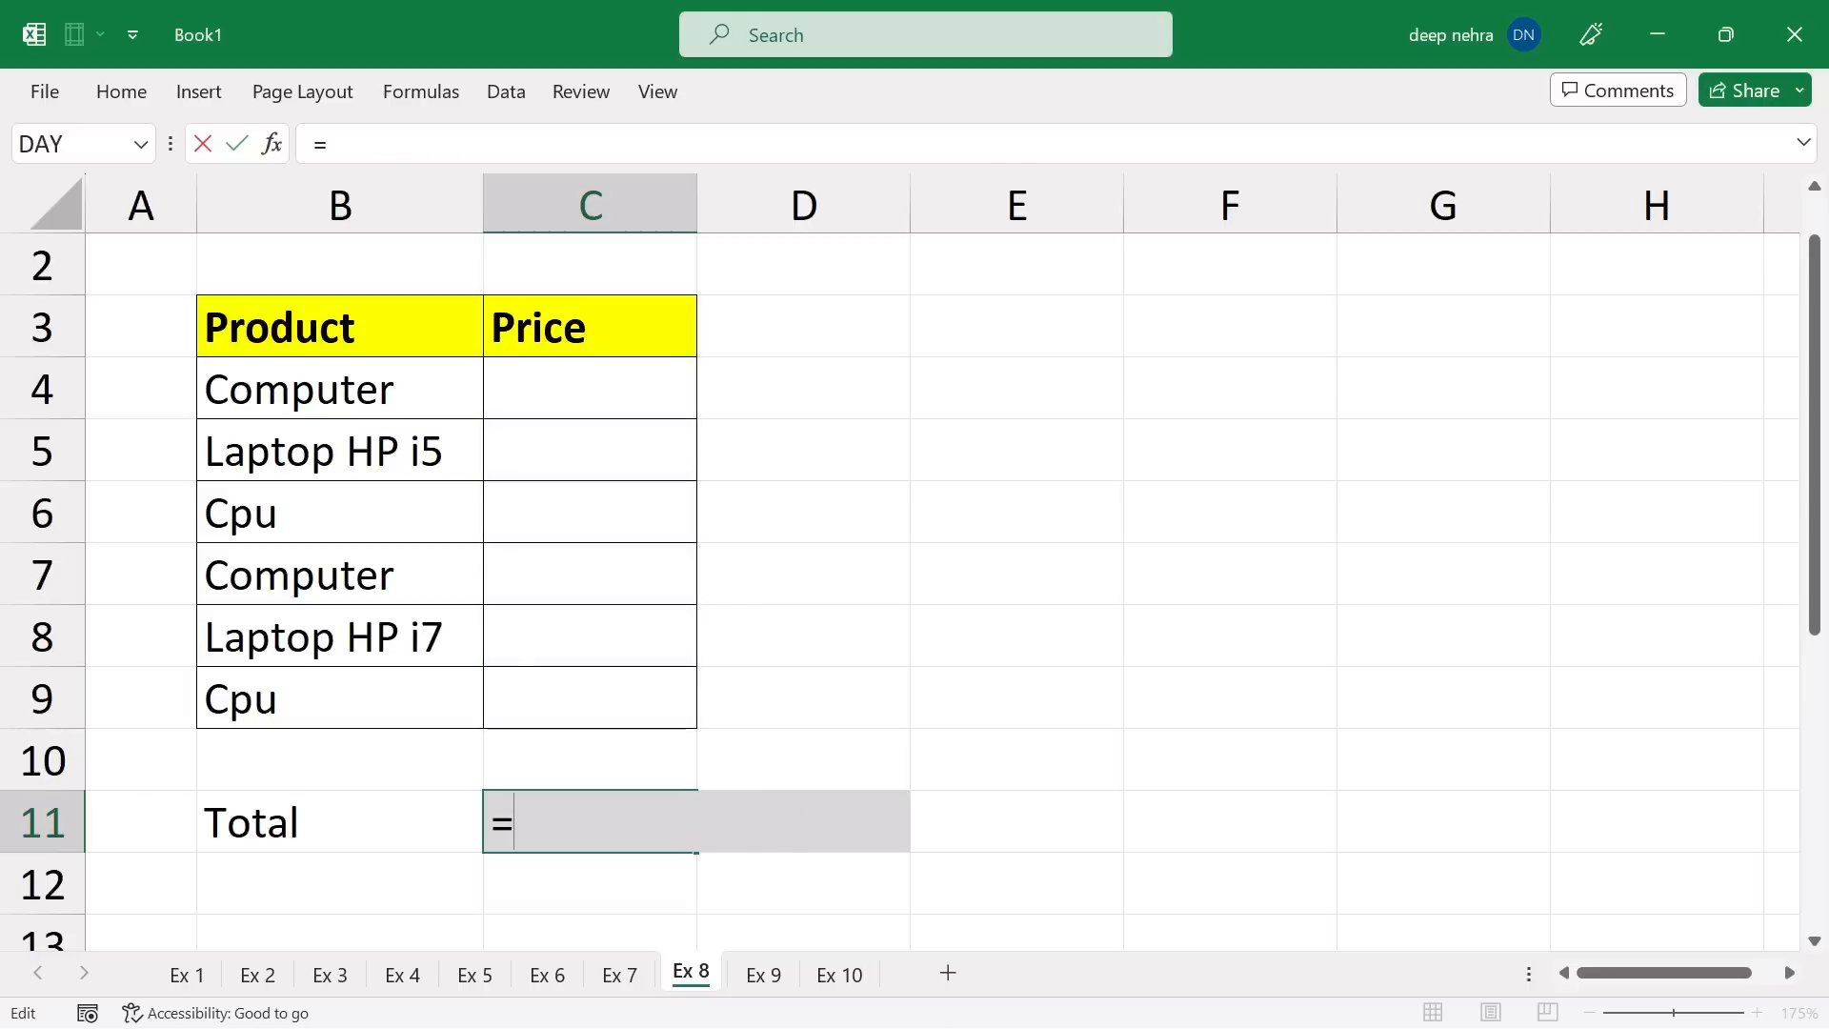
left_click(922, 702)
Start an IF formula in C11 with the copied SUM(C4:C9)=0 as its logical test.
left_click(625, 820)
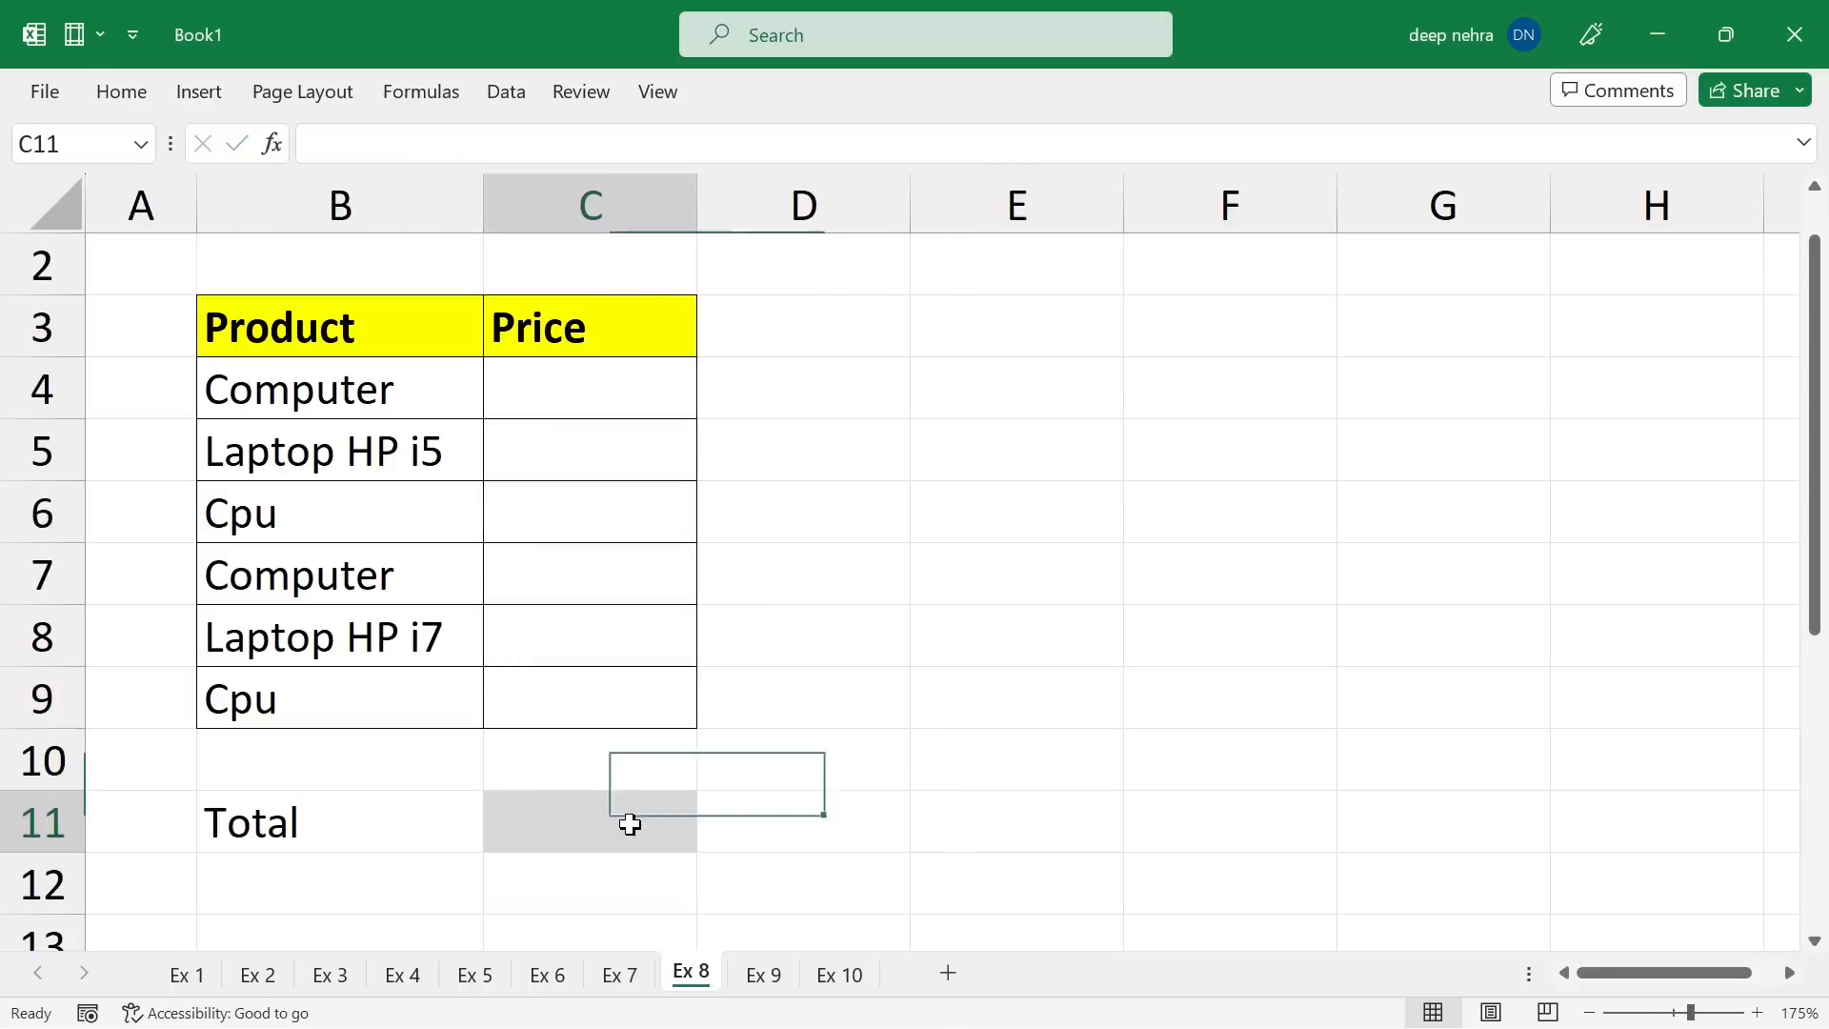
type("=if(")
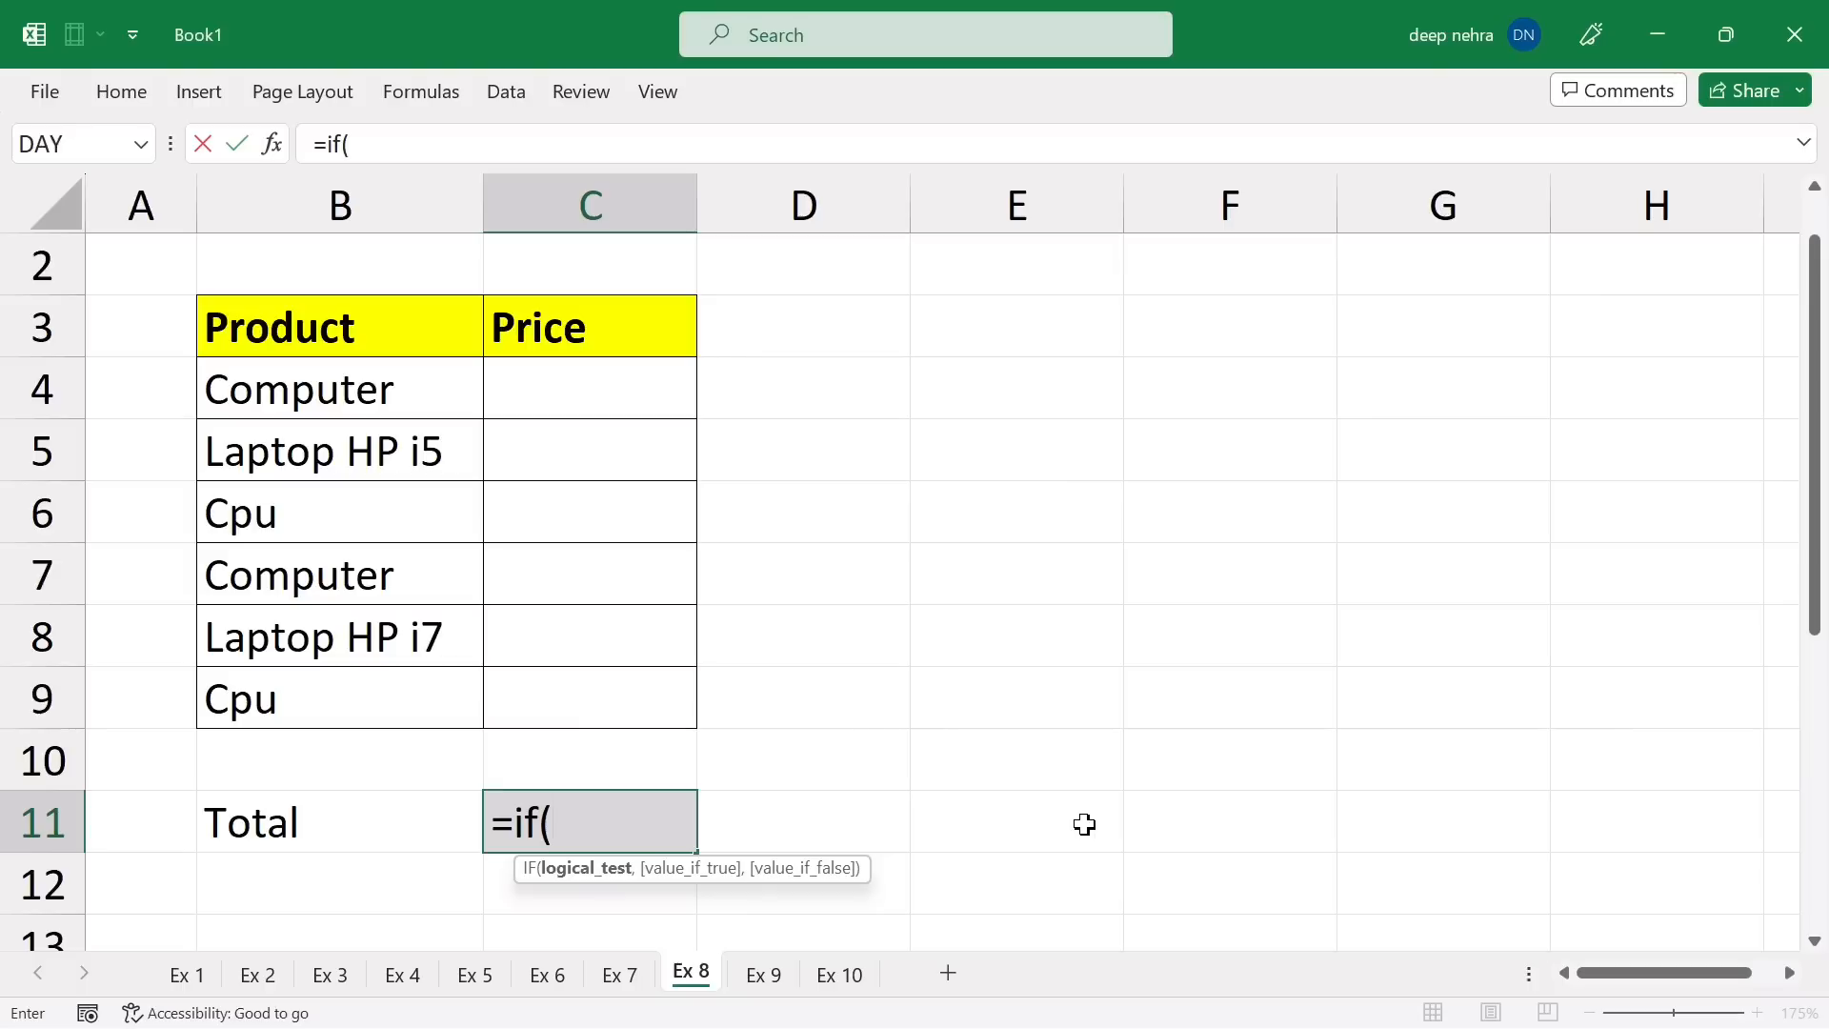
key("ctrl+v")
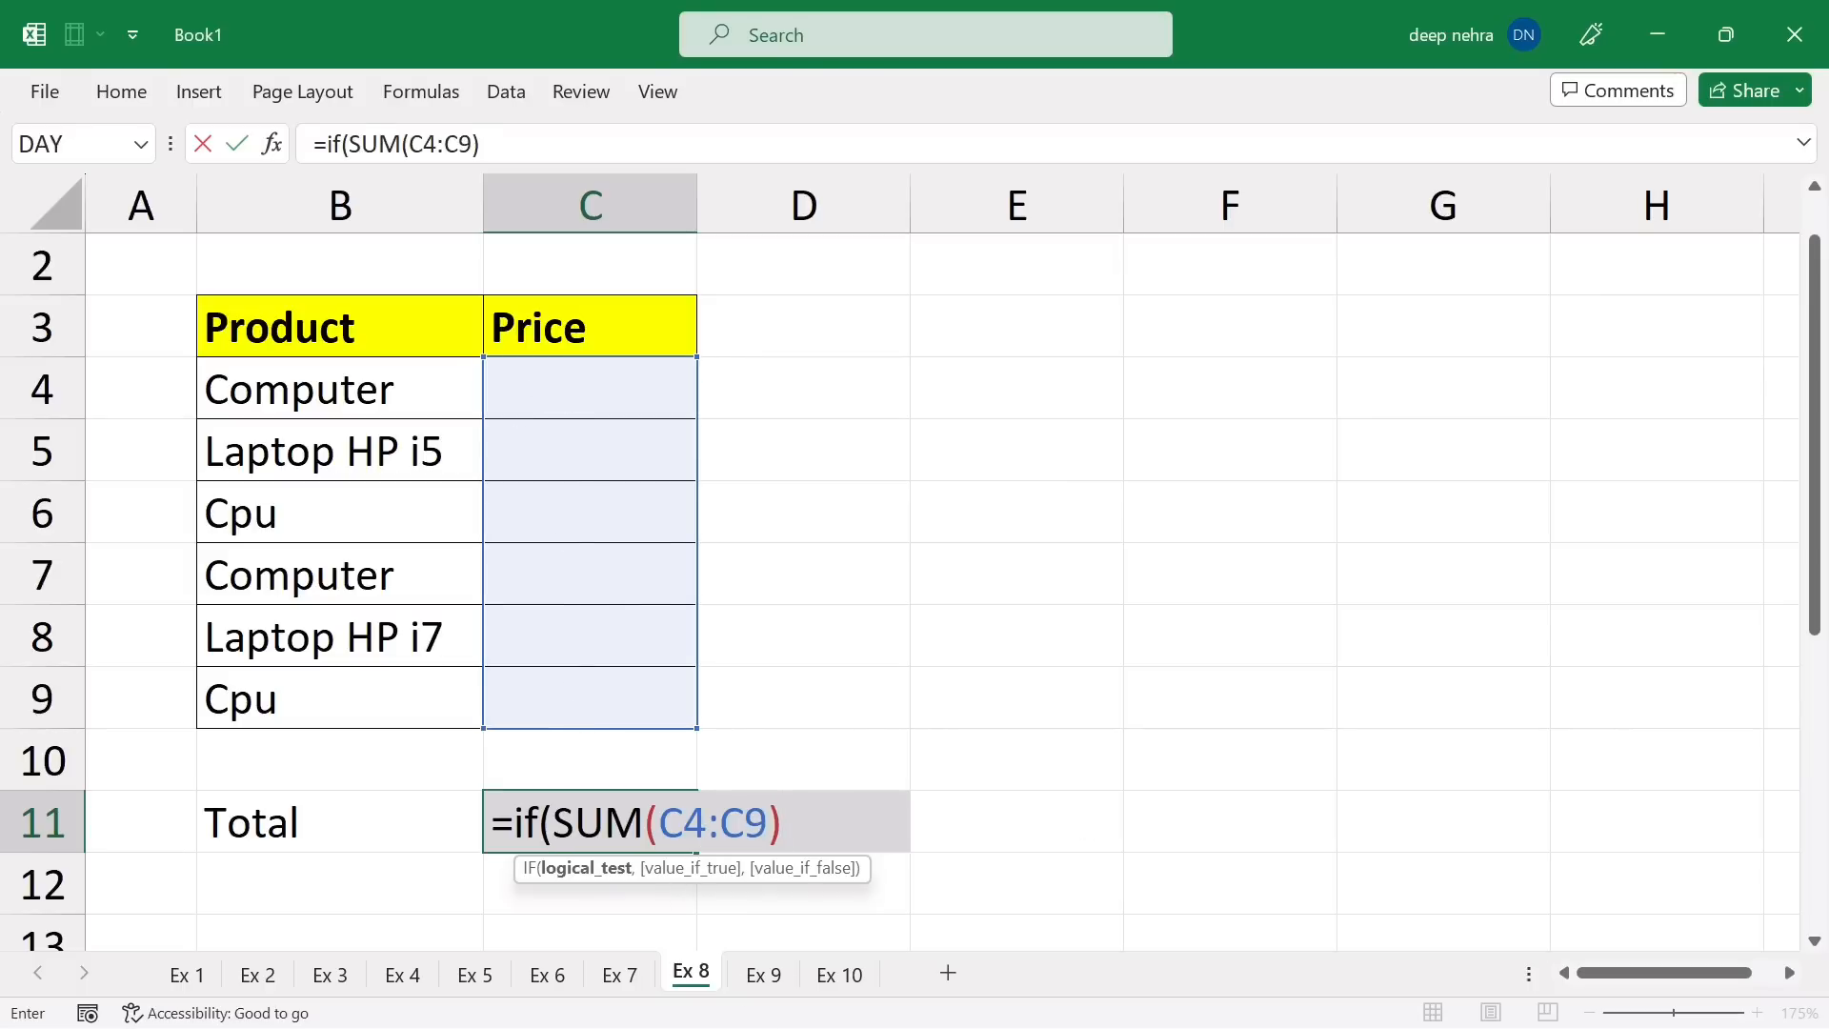
type("=0,")
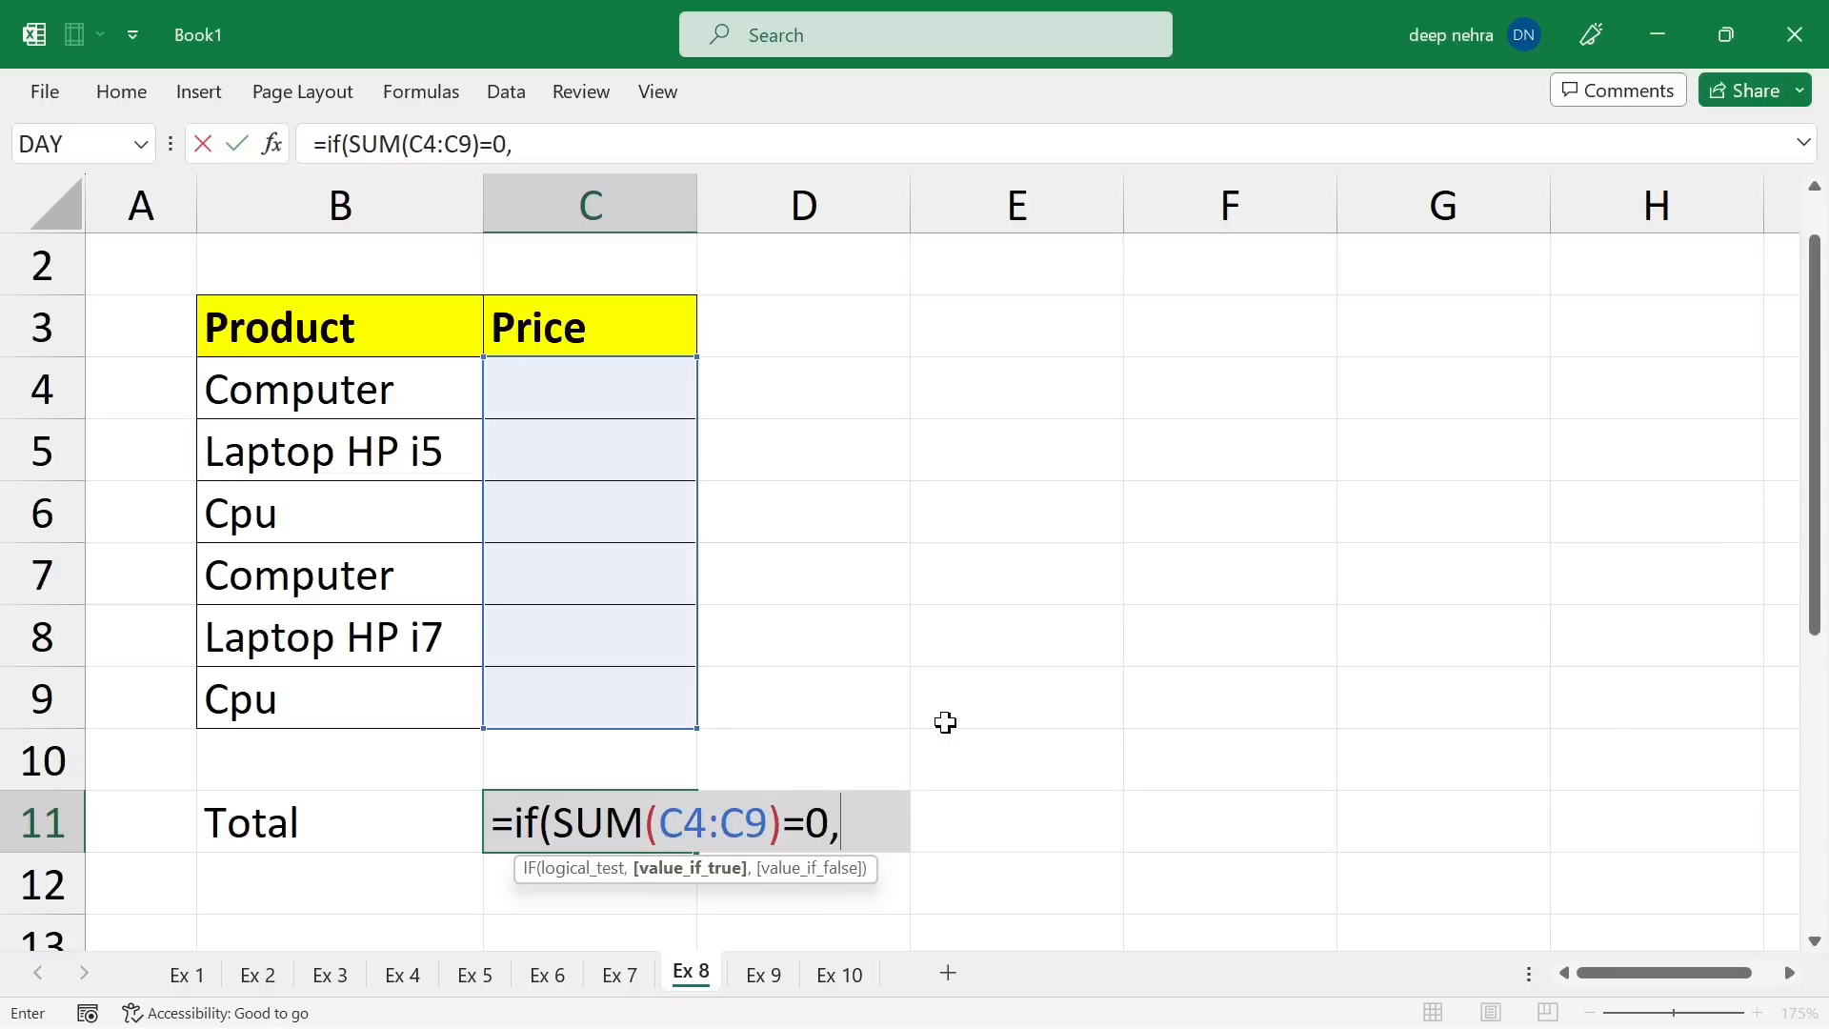
Add an empty text string "" as the value-if-true and SUM(C4:C9) as the value-if-false, and enter the C11 formula.
type("\"\",")
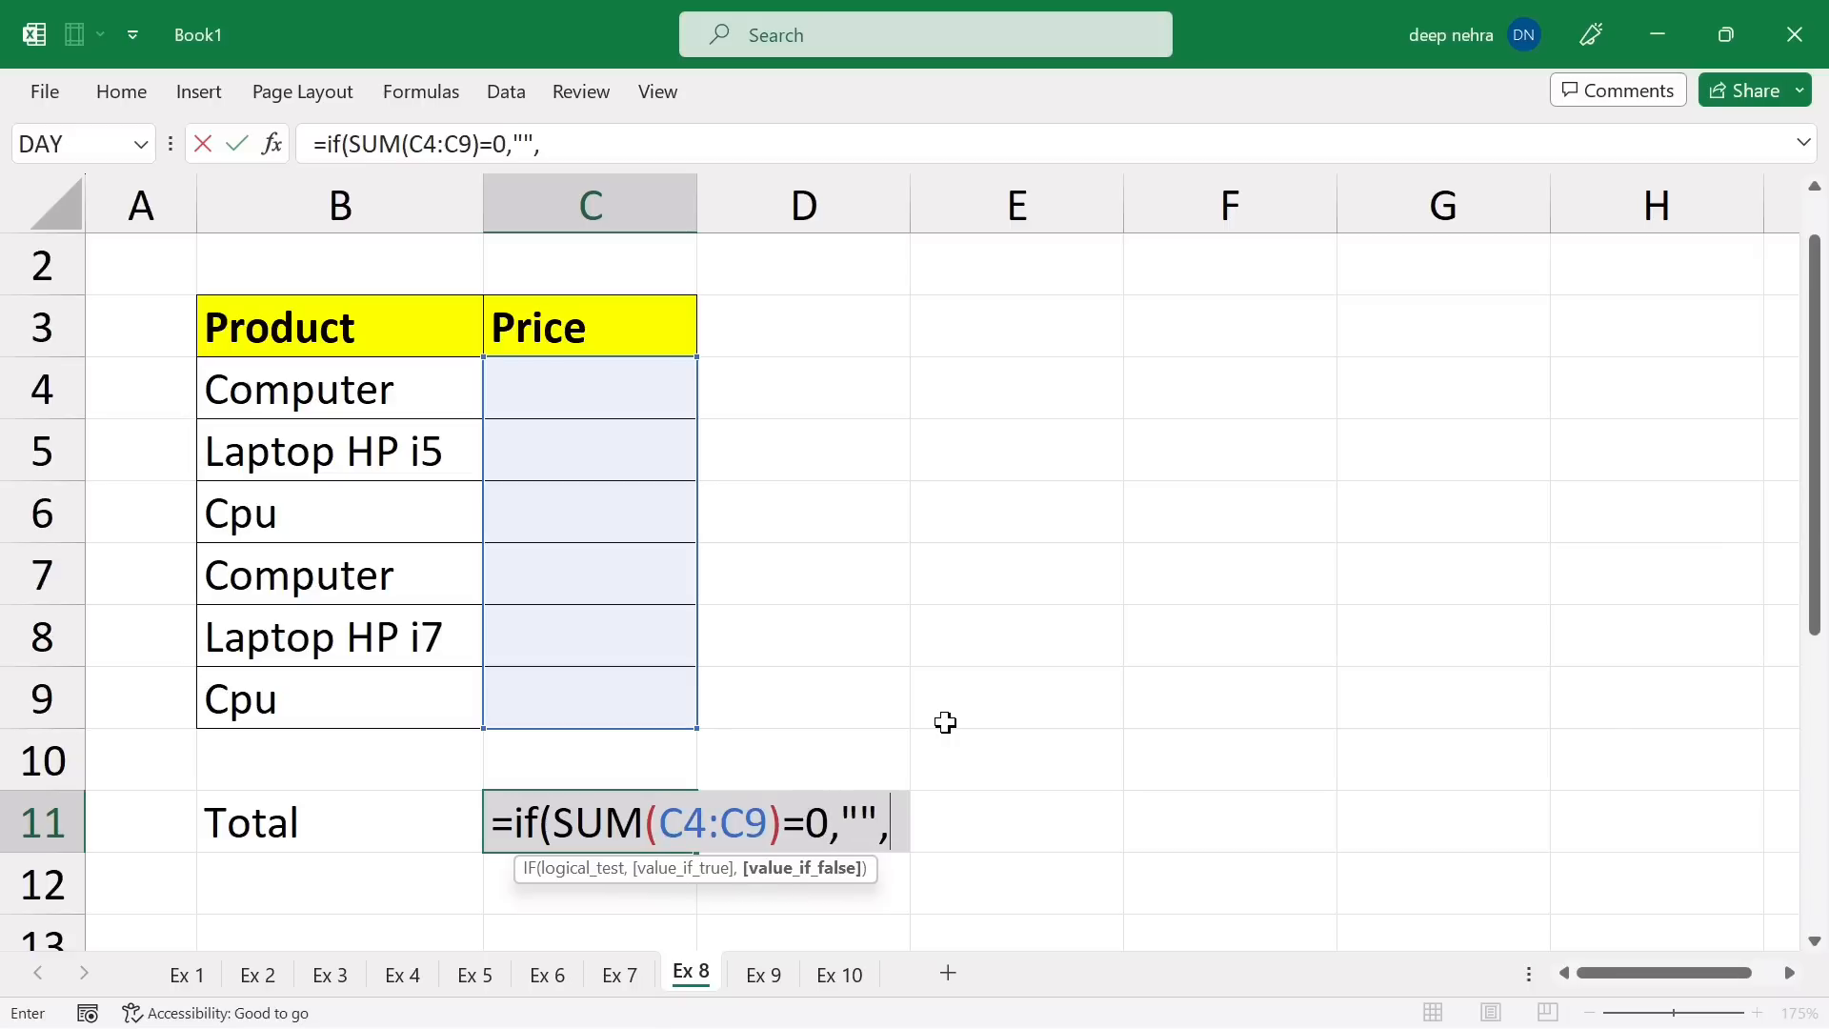
key("ctrl+v")
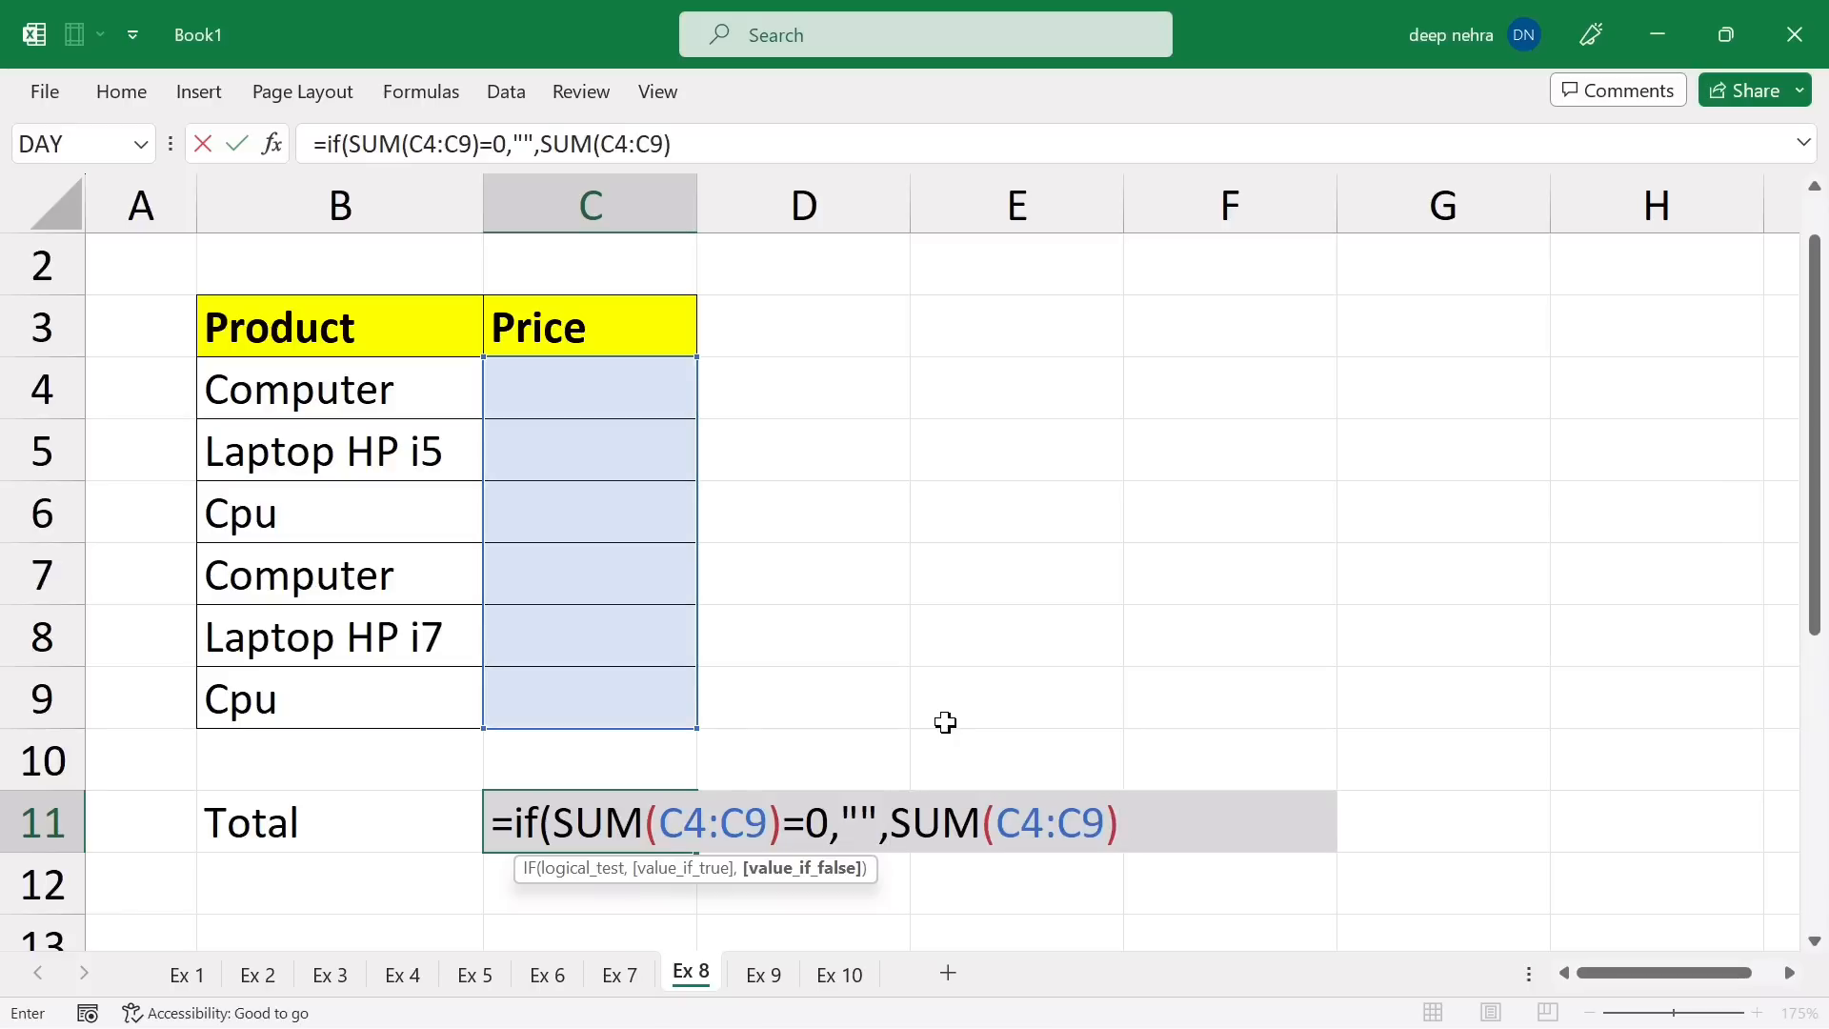
type(")")
key("Return")
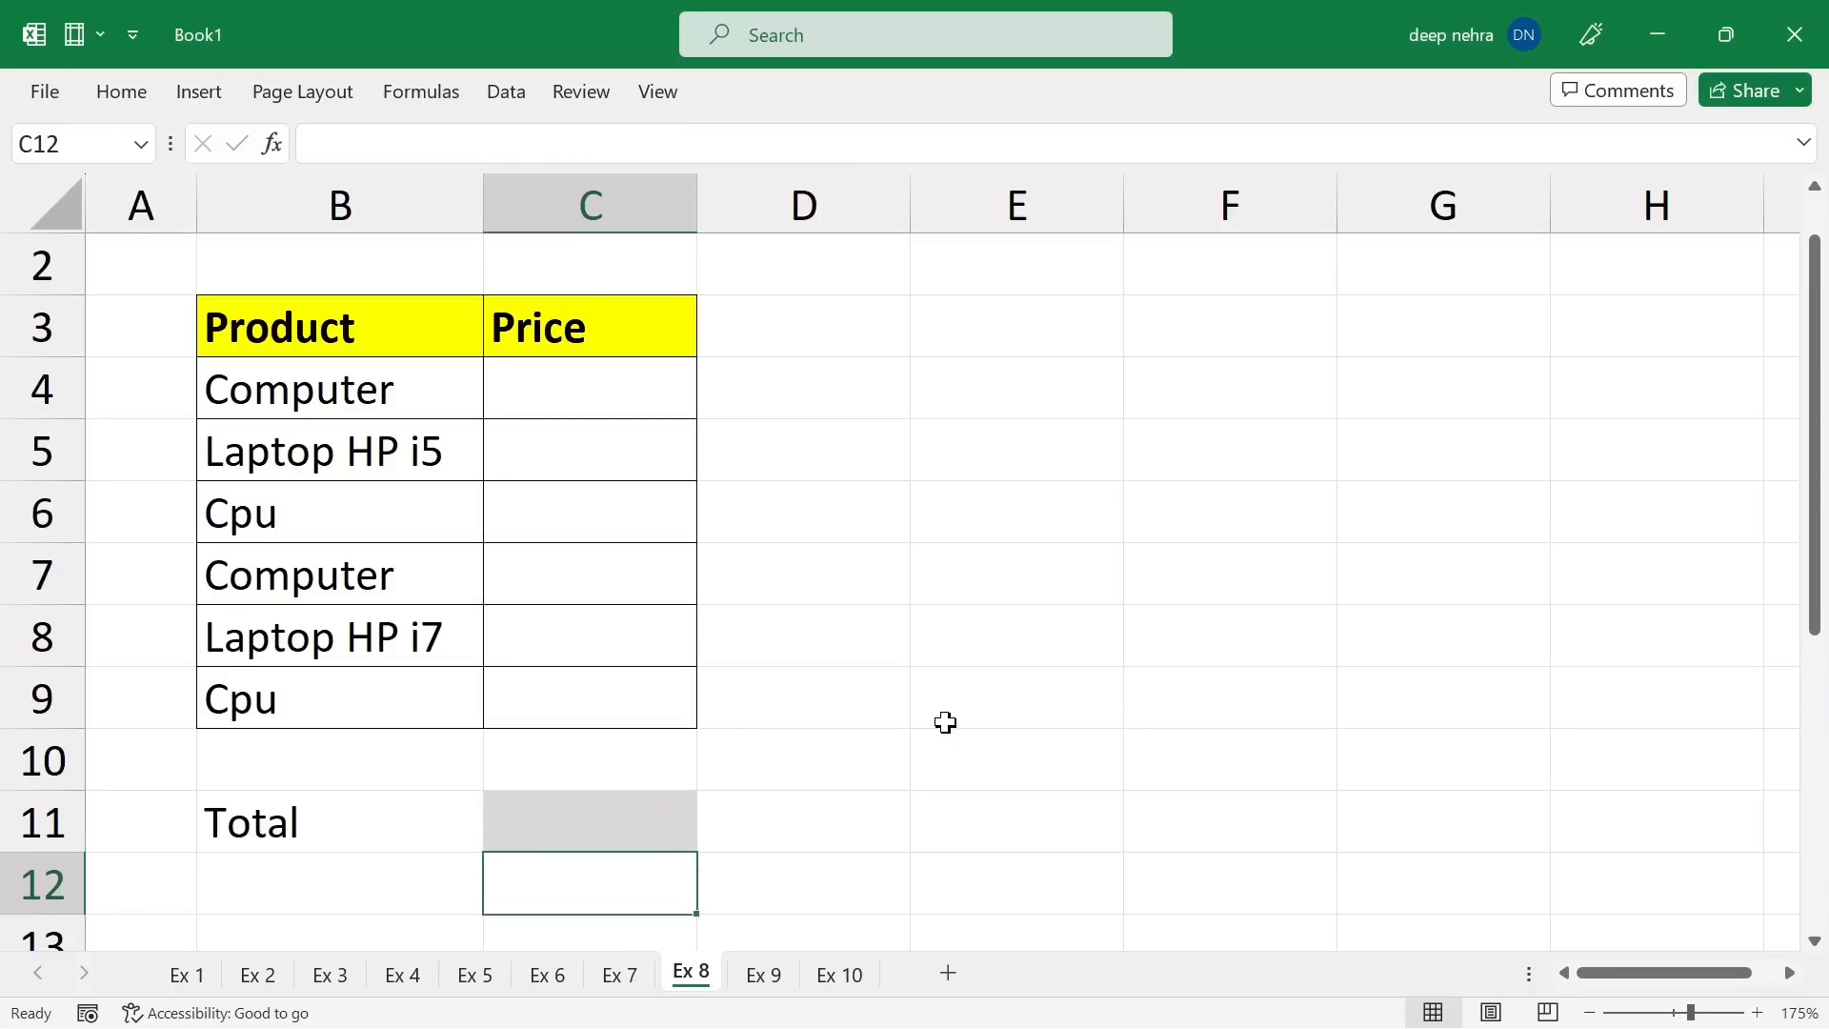
Test the C11 total by entering the prices 454, 454 and 54 in C4:C6.
left_click(597, 415)
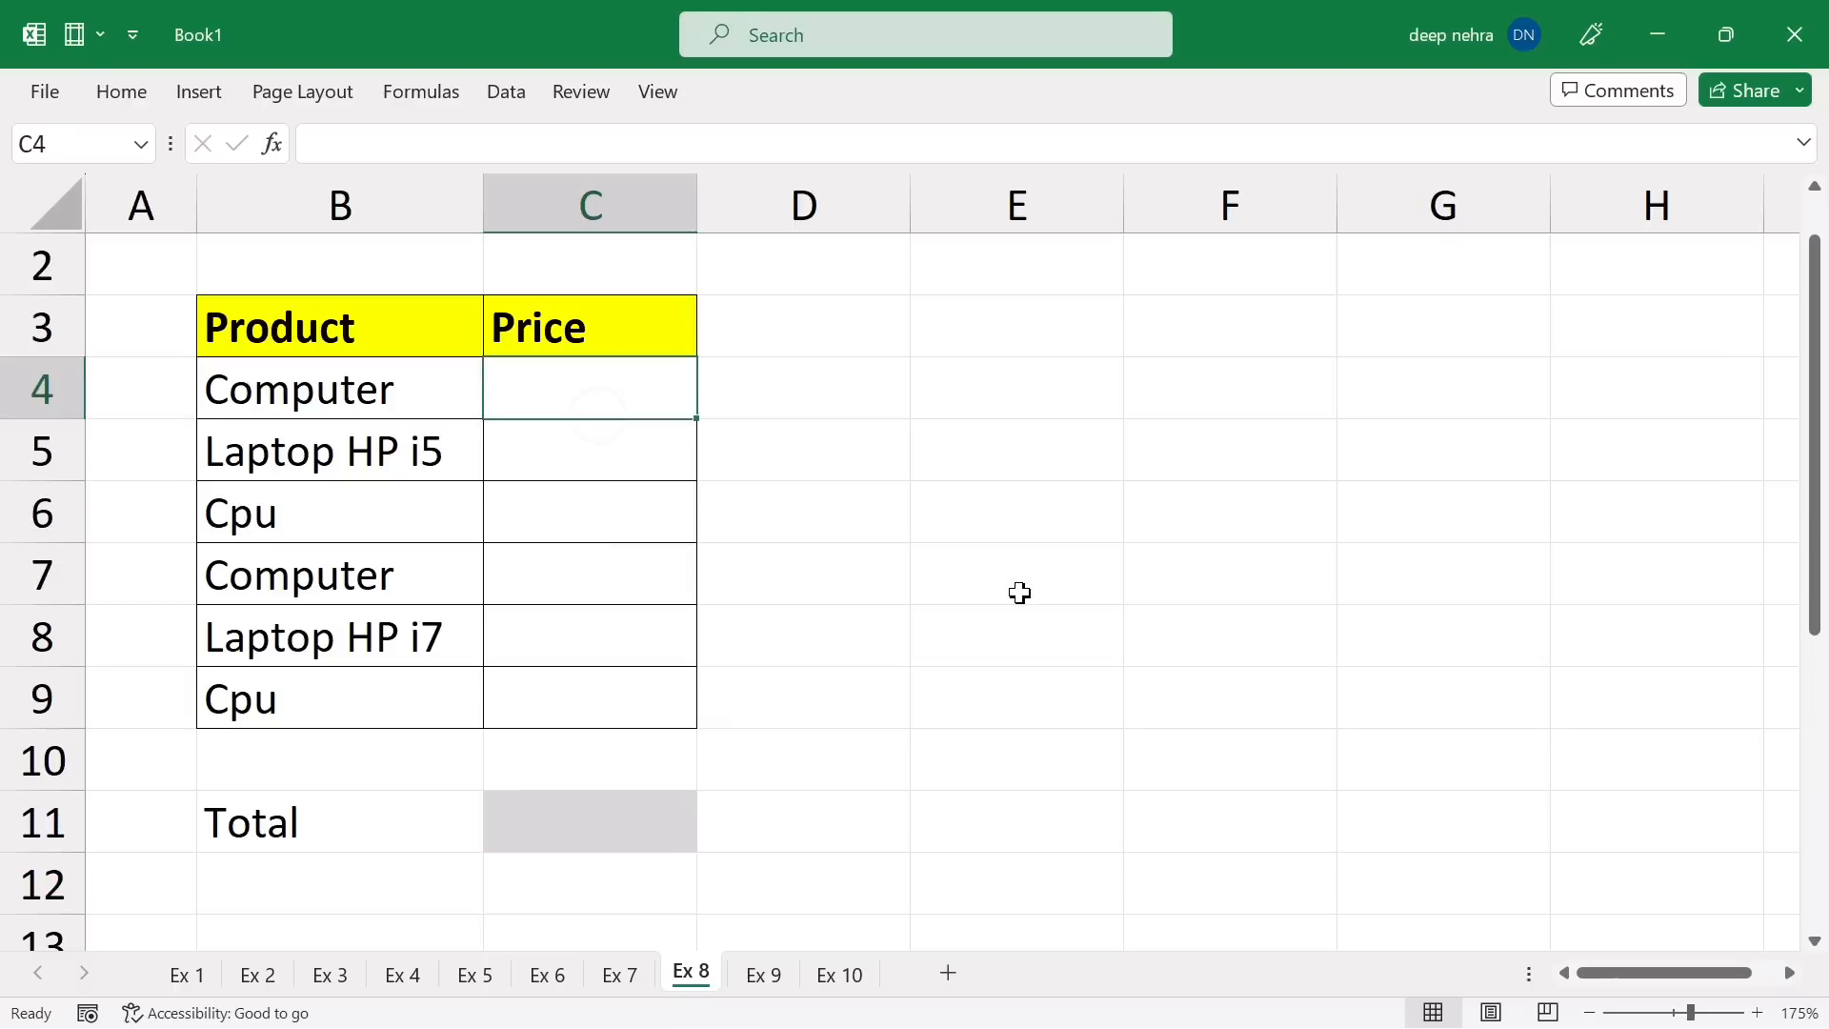
type("454")
key("Return")
type("454")
key("Return")
type("54")
key("Return")
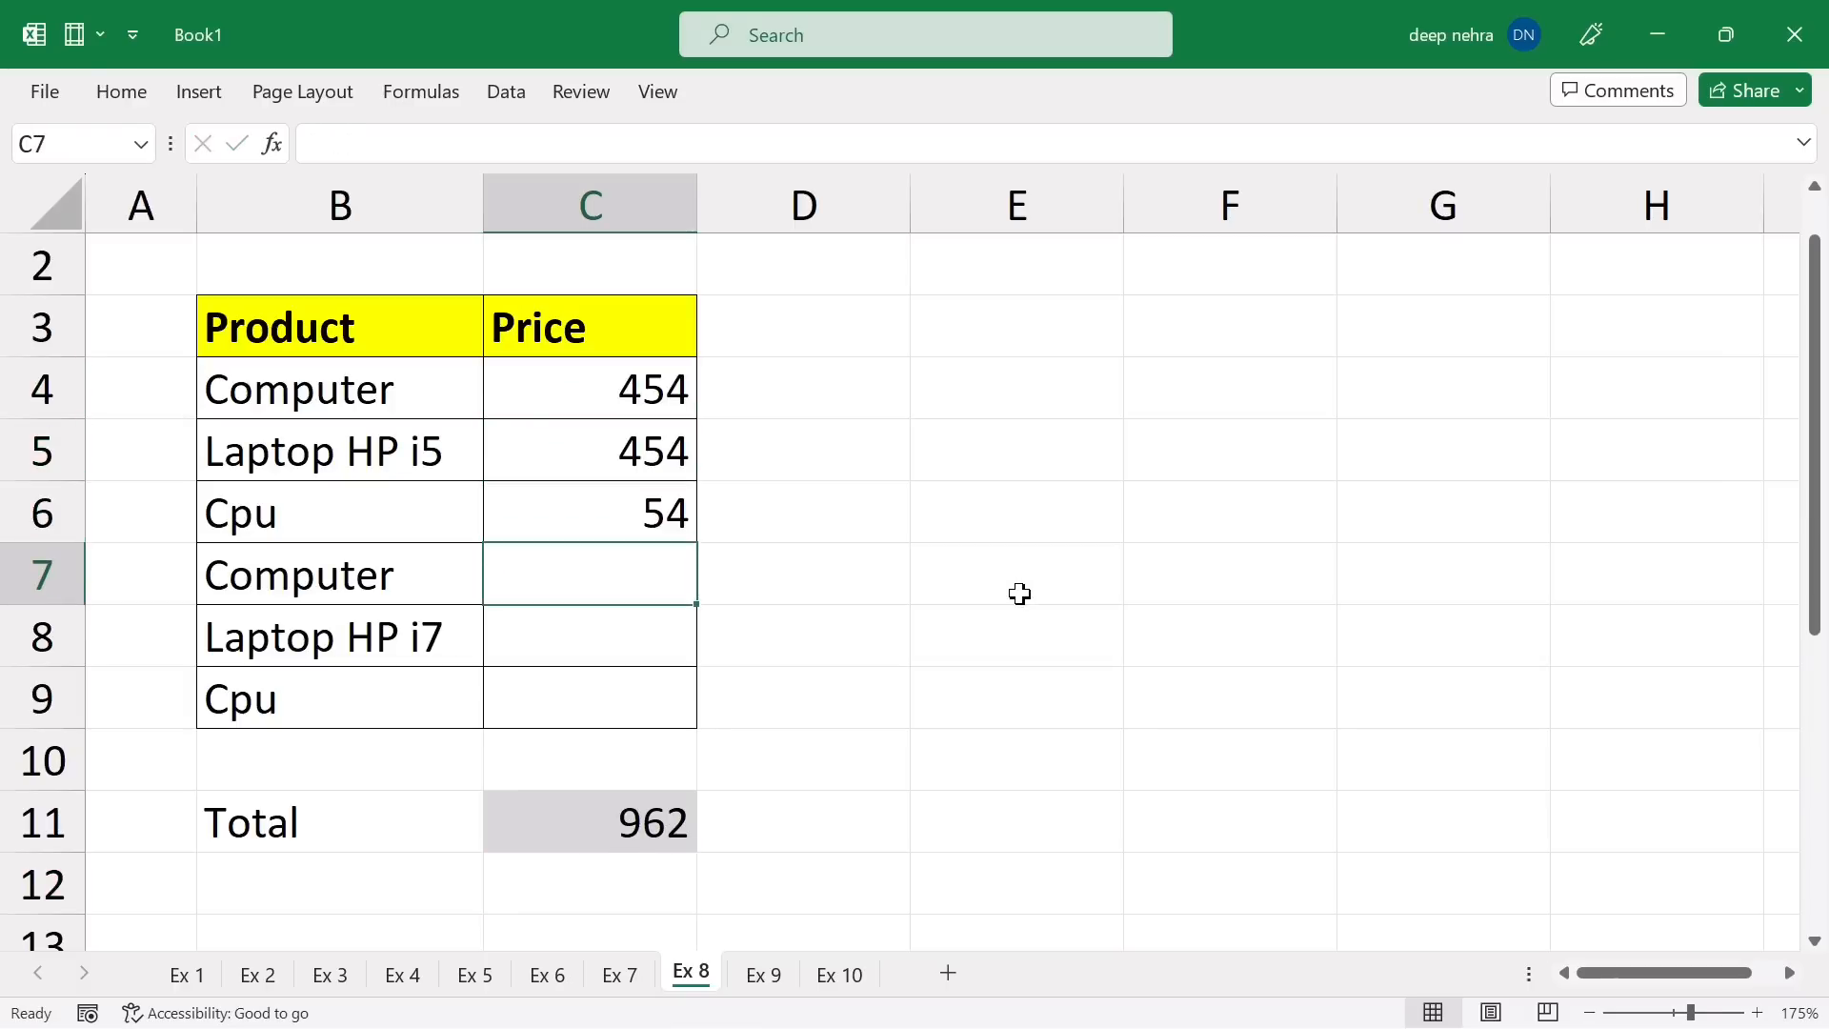
Clear the test prices from C4:C9 and check the Total cell C11.
left_click(634, 366)
left_click_drag(633, 366, 633, 705)
key("Delete")
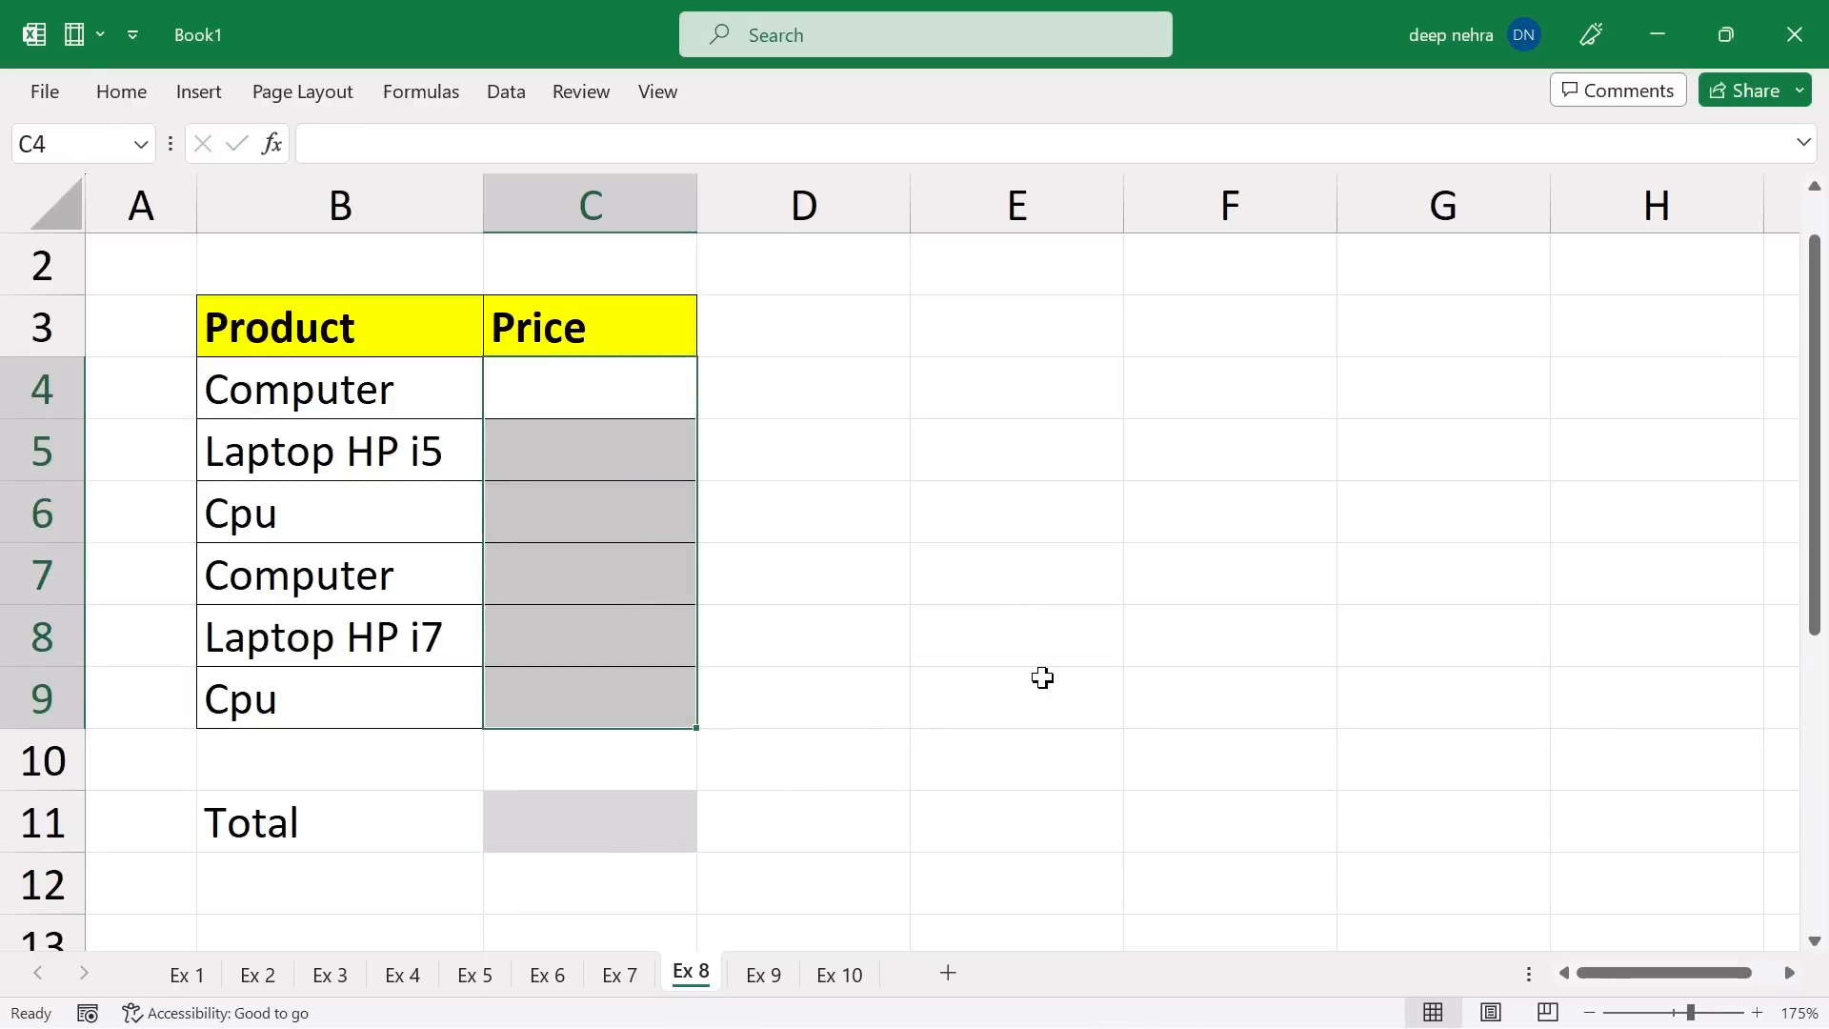
left_click(599, 590)
left_click(614, 842)
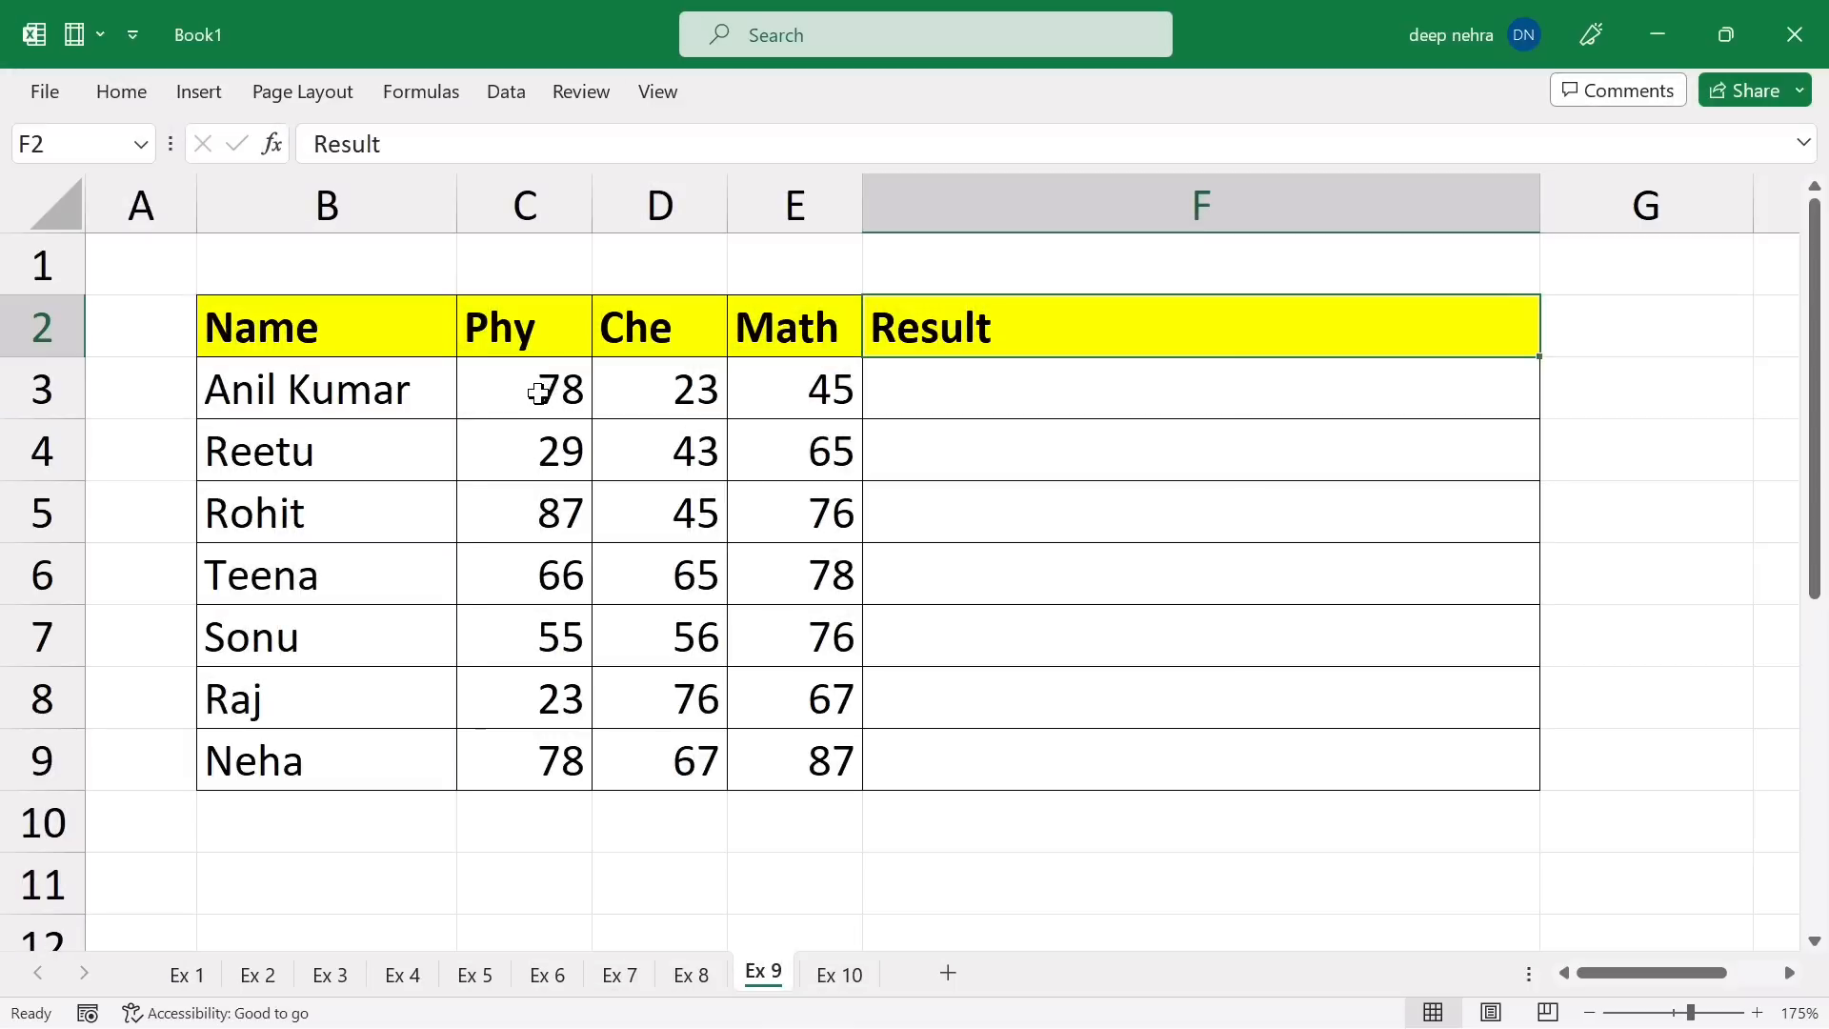
Examine the Phy, Che and Math marks in C3:E3 and the Result cell F3 on the Ex 9 sheet.
left_click(981, 396)
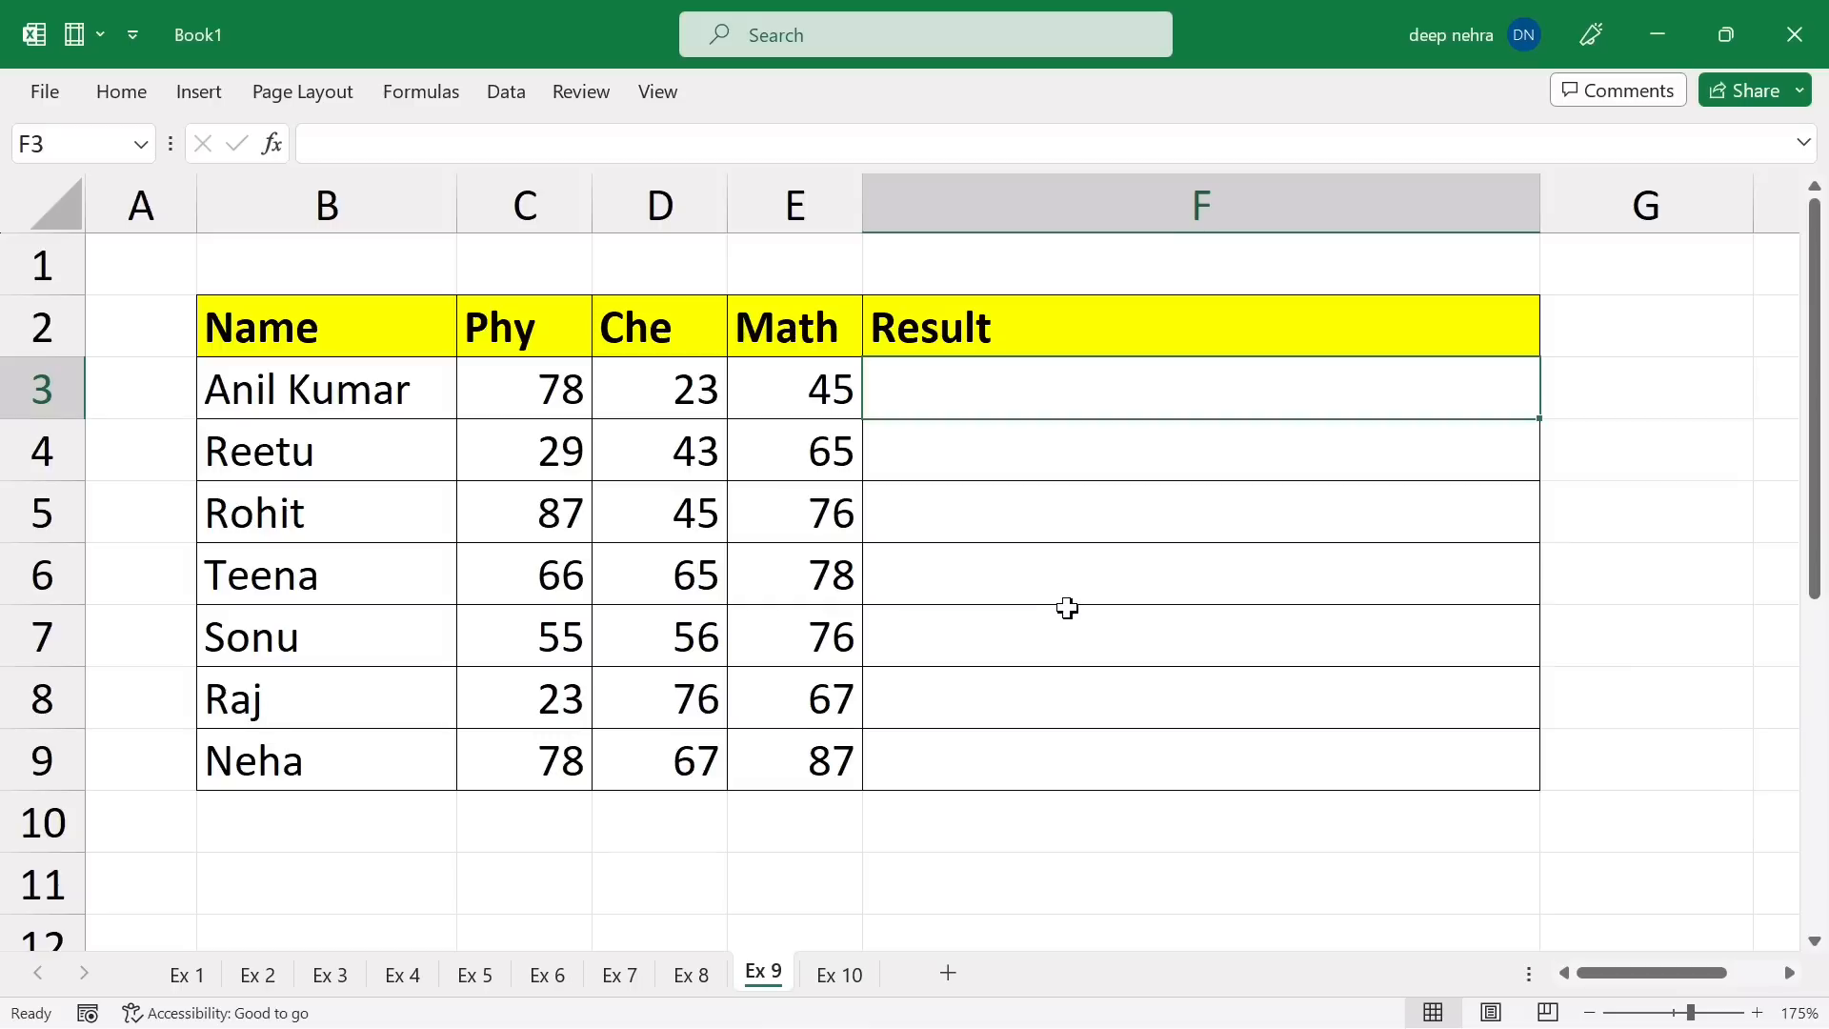
left_click_drag(540, 397, 768, 396)
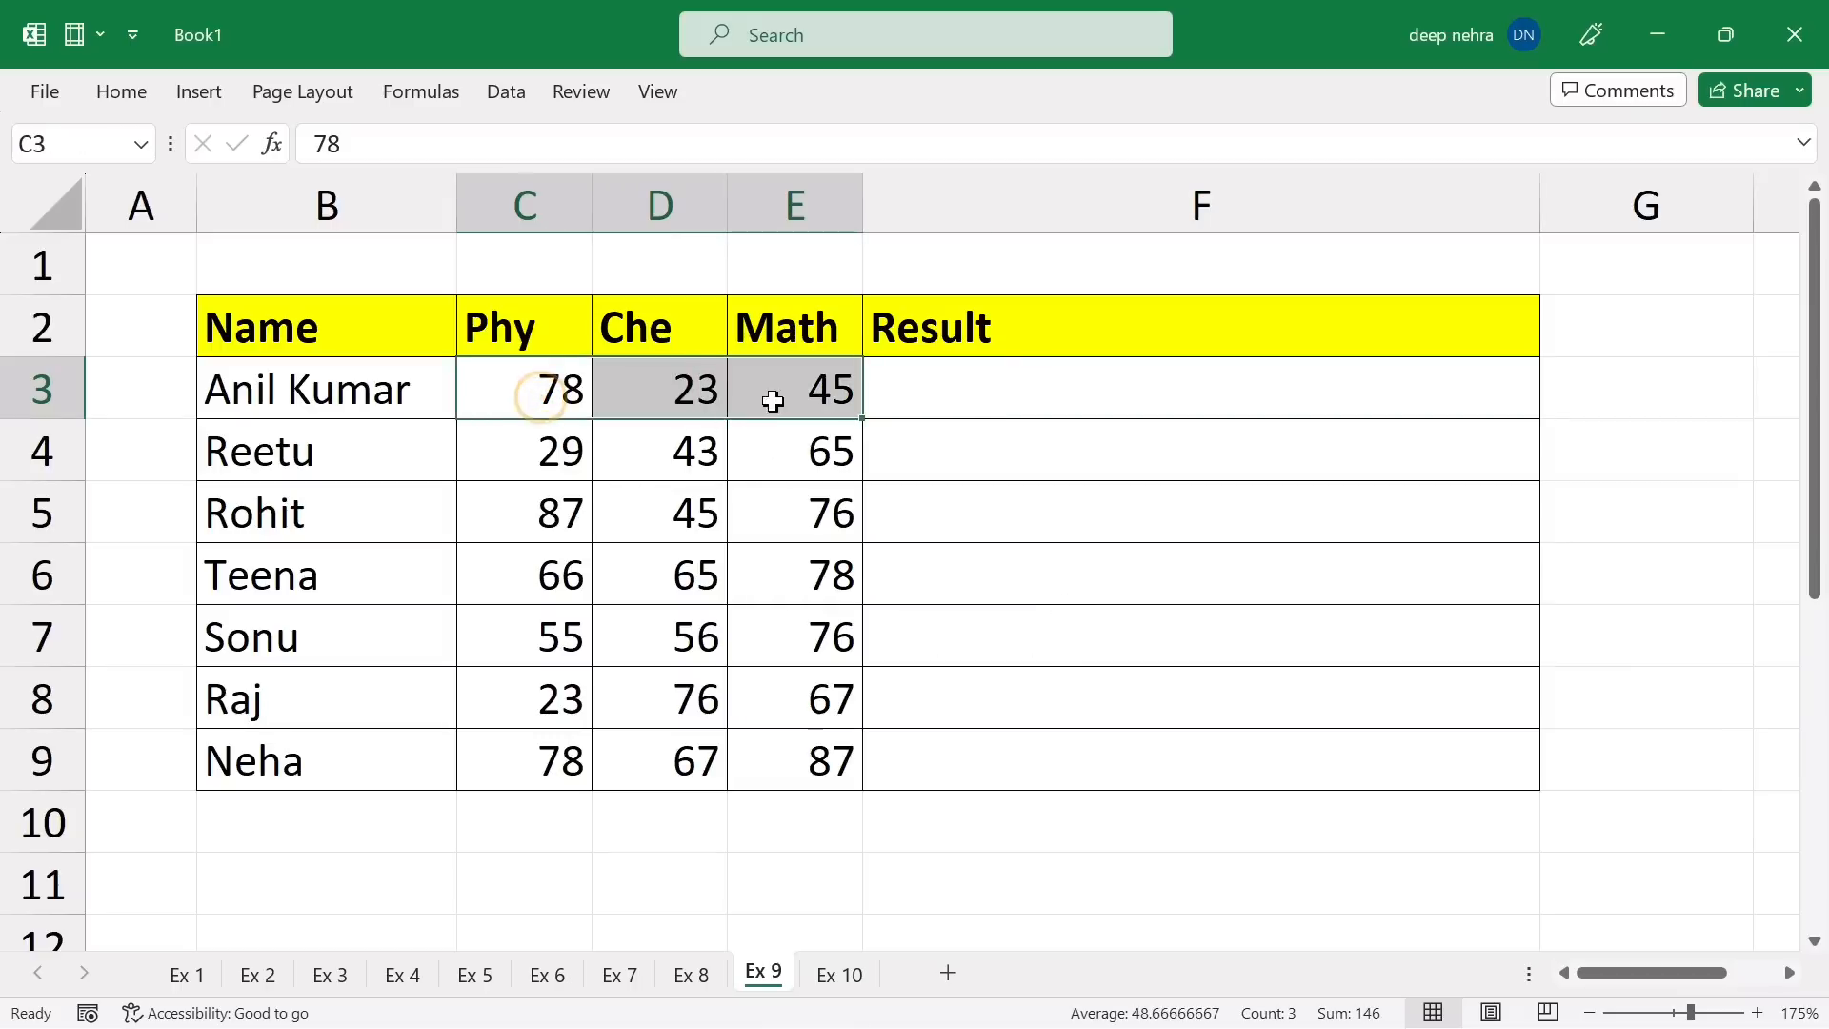
left_click(1018, 388)
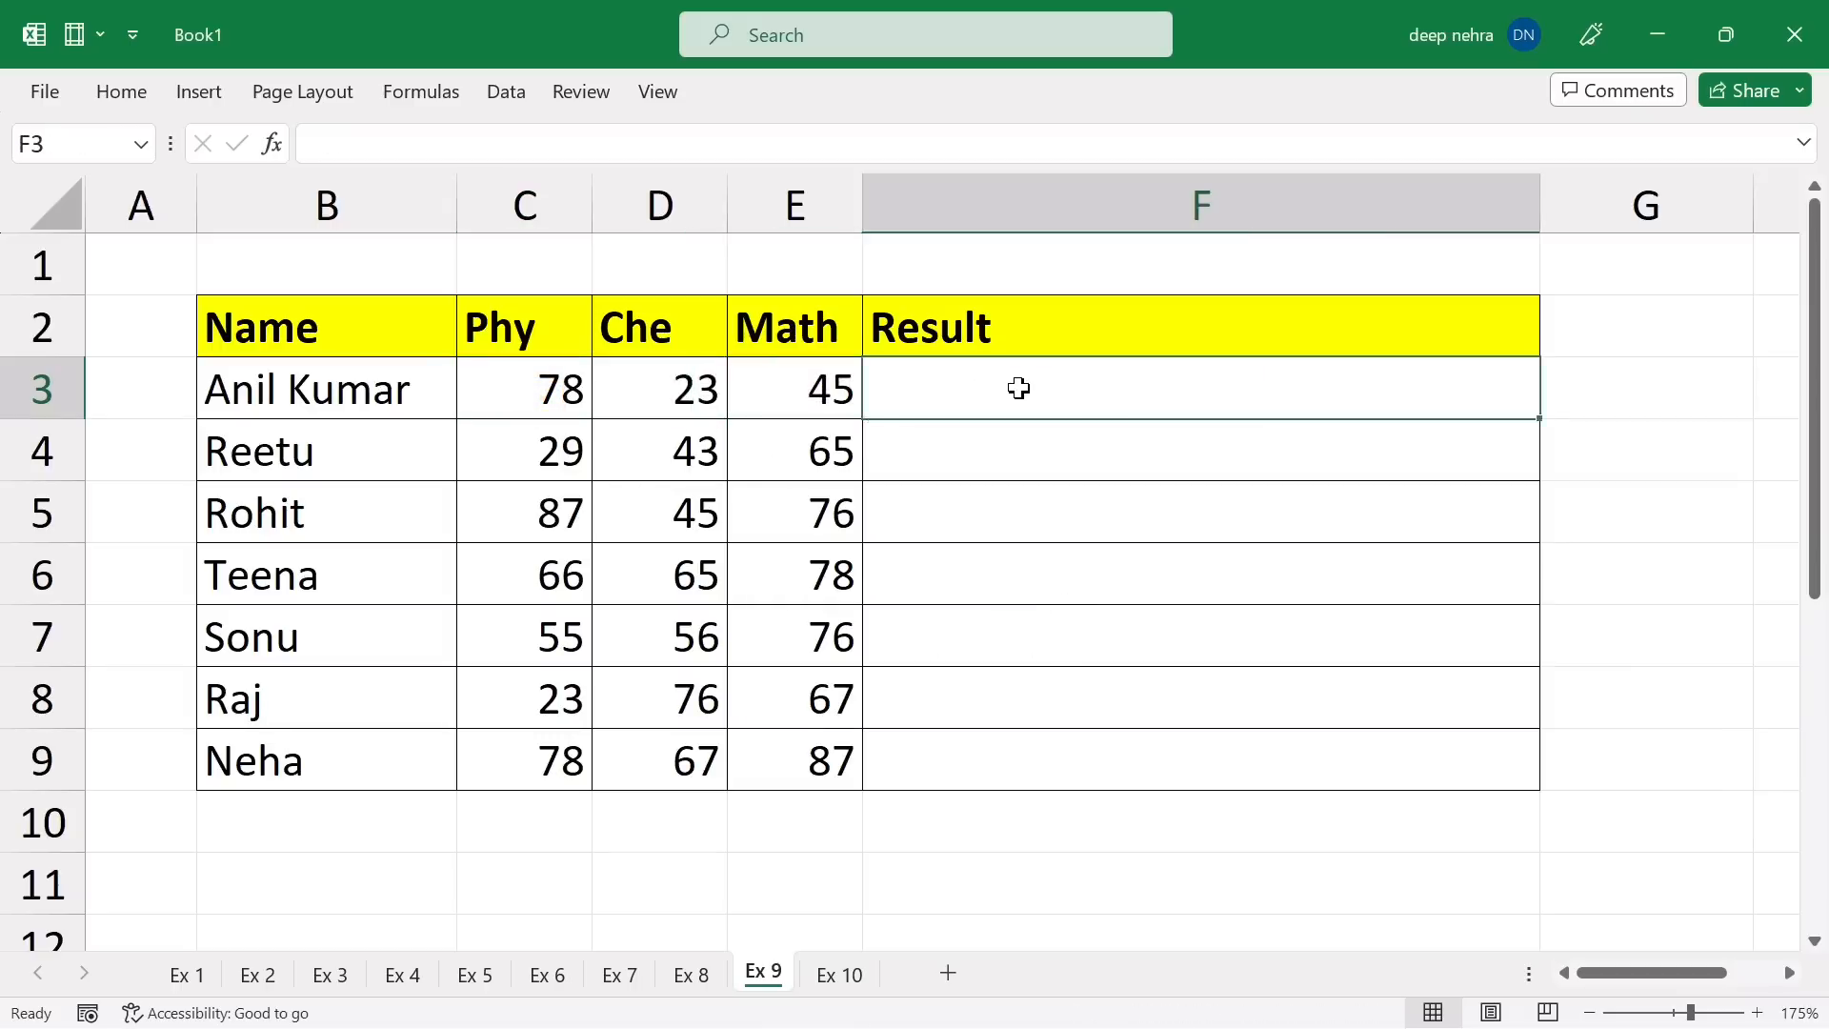
mouse_move(519, 384)
left_mouse_down()
mouse_move(776, 394)
mouse_move(574, 398)
left_mouse_up()
left_click(655, 383)
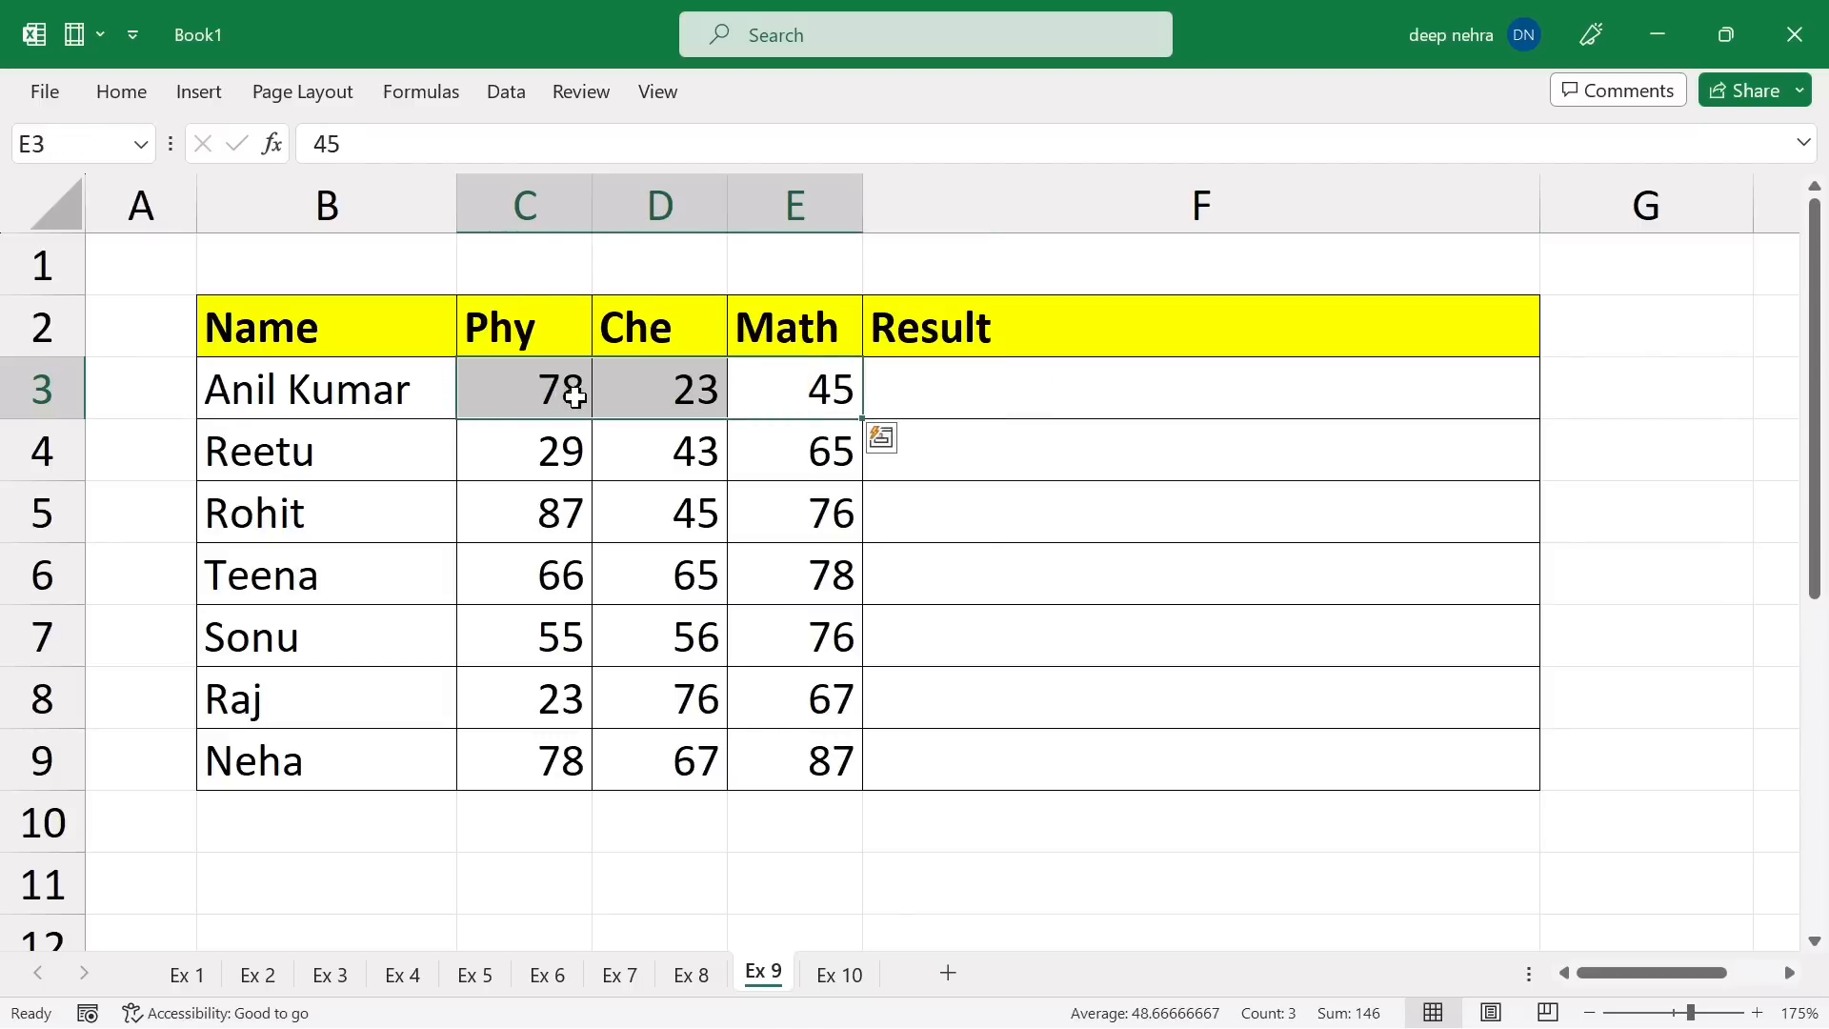
Start an IF formula in F3 with an AND test whose first condition is C3>=40.
left_click(938, 396)
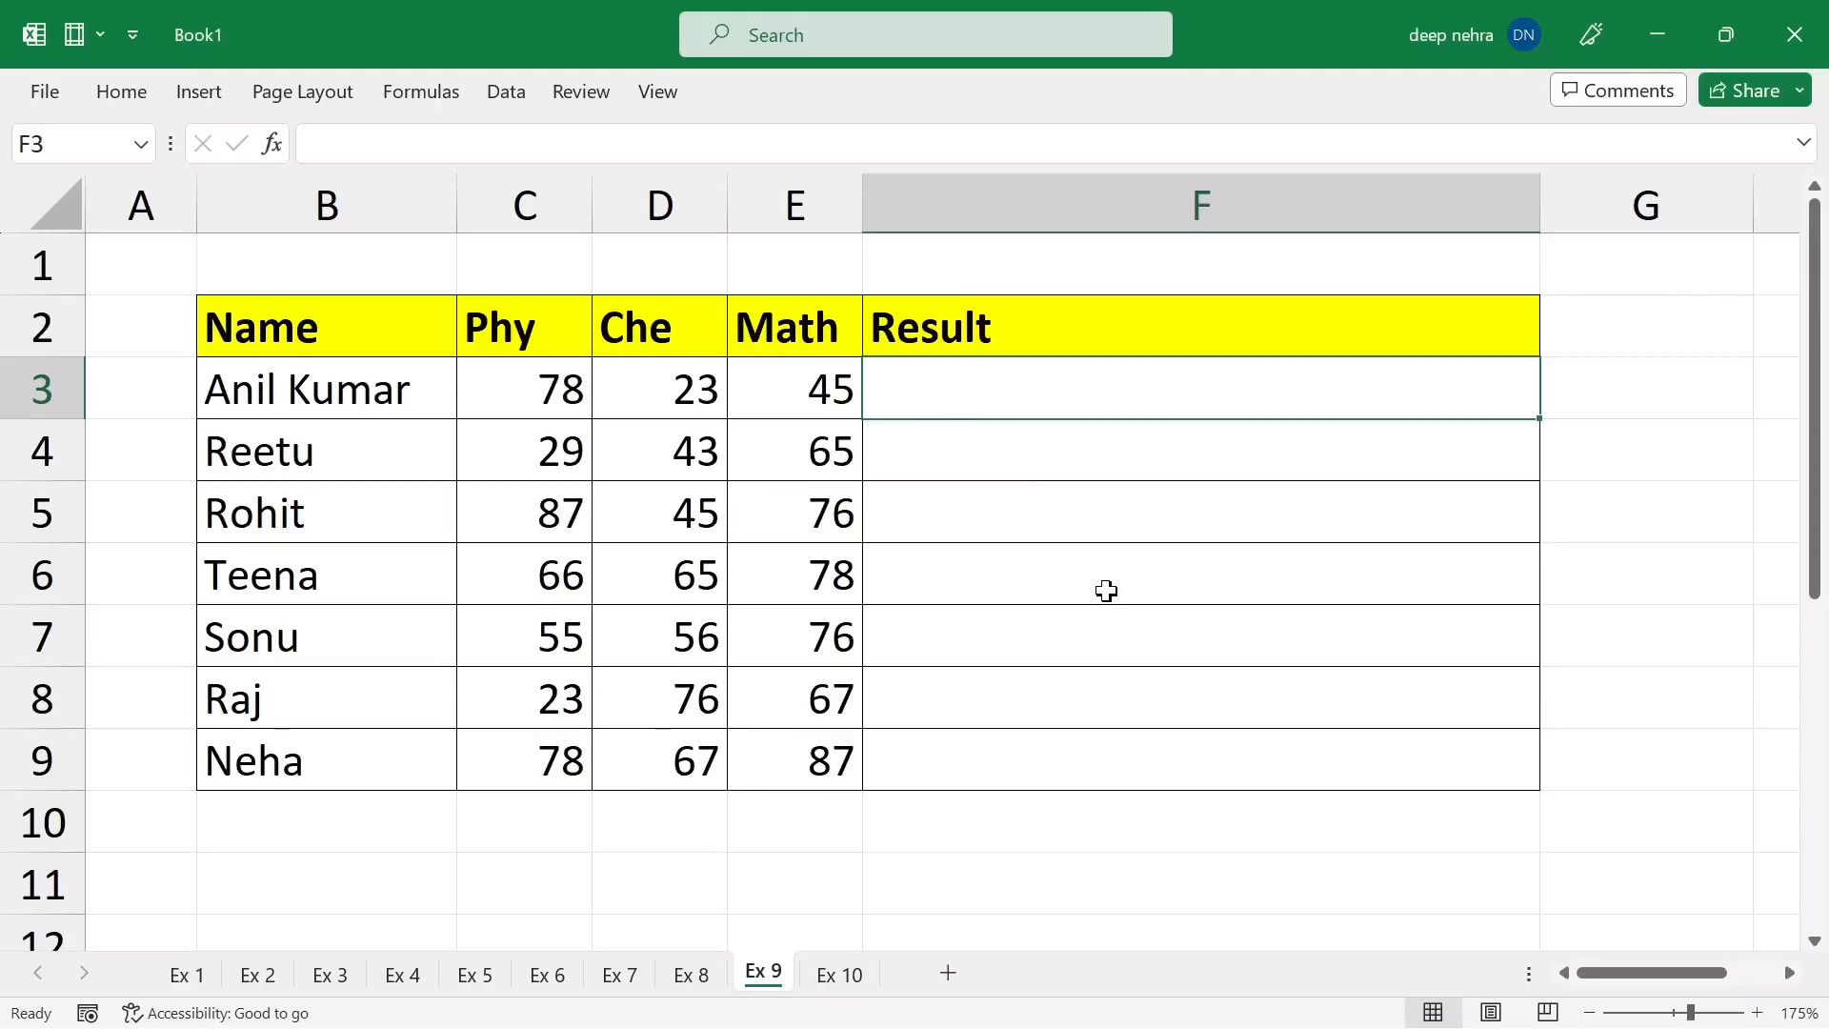
type("=if")
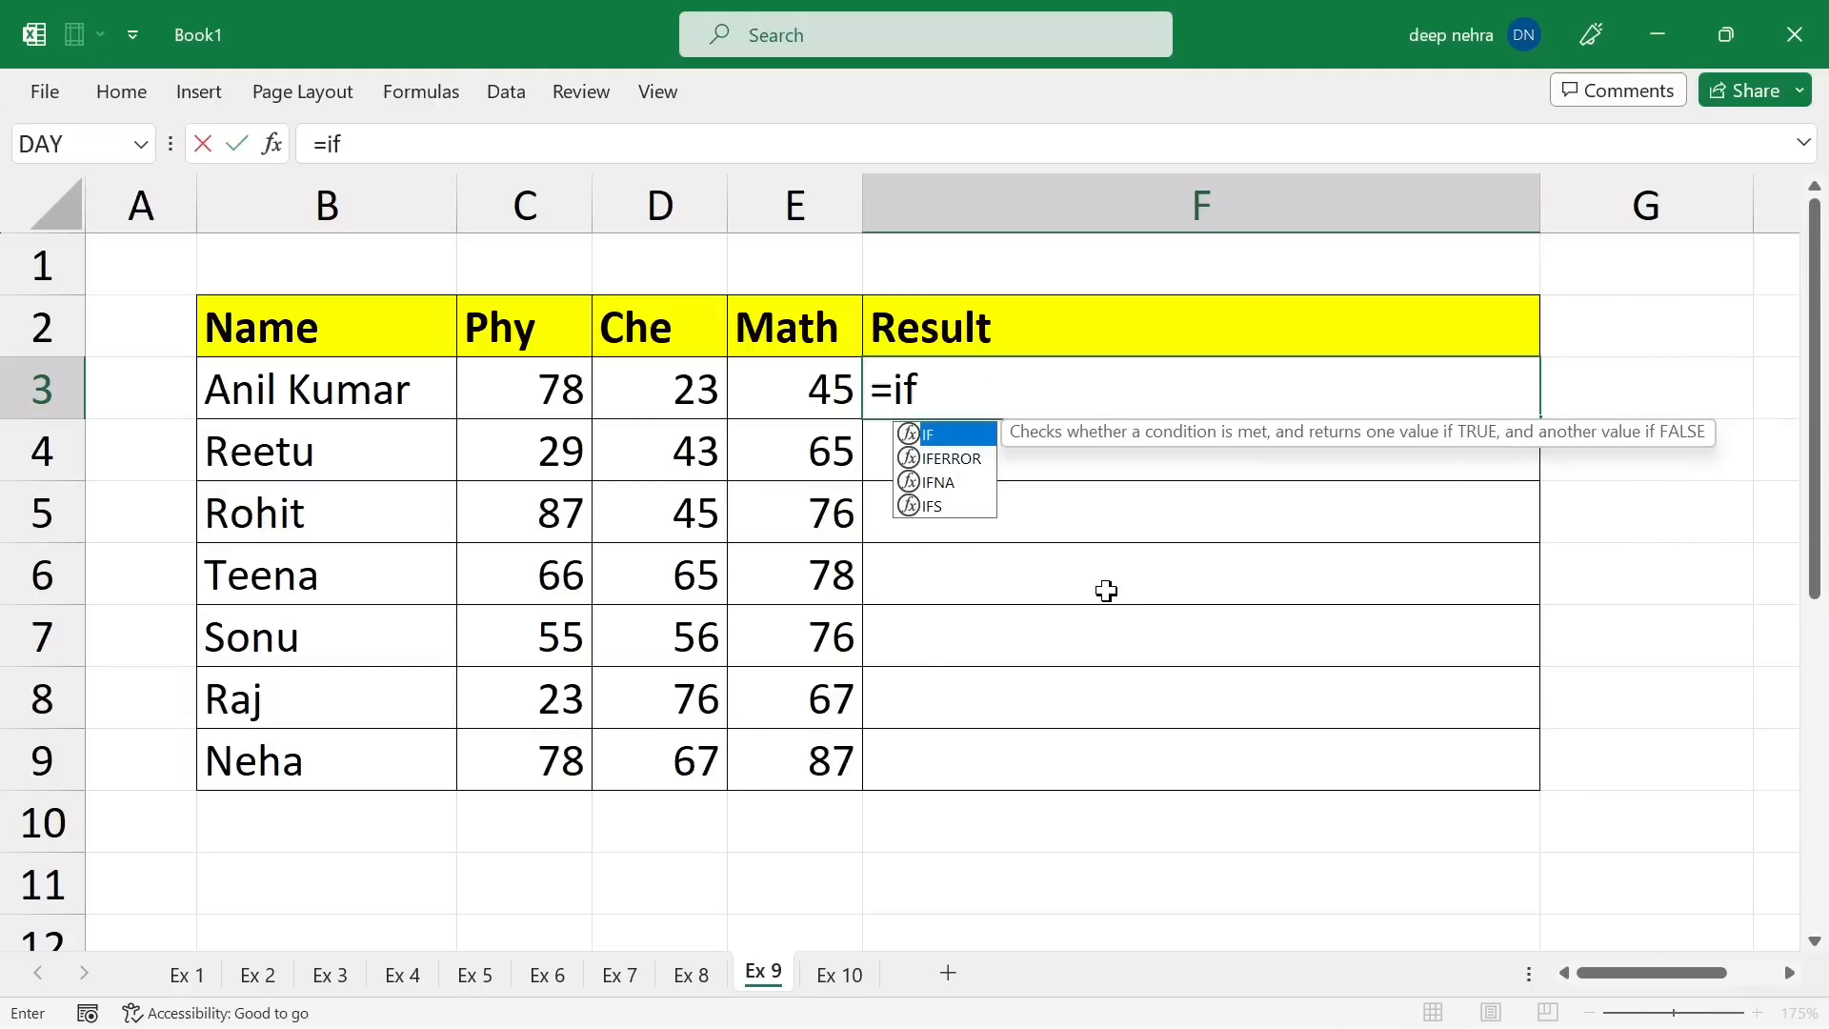
type("(")
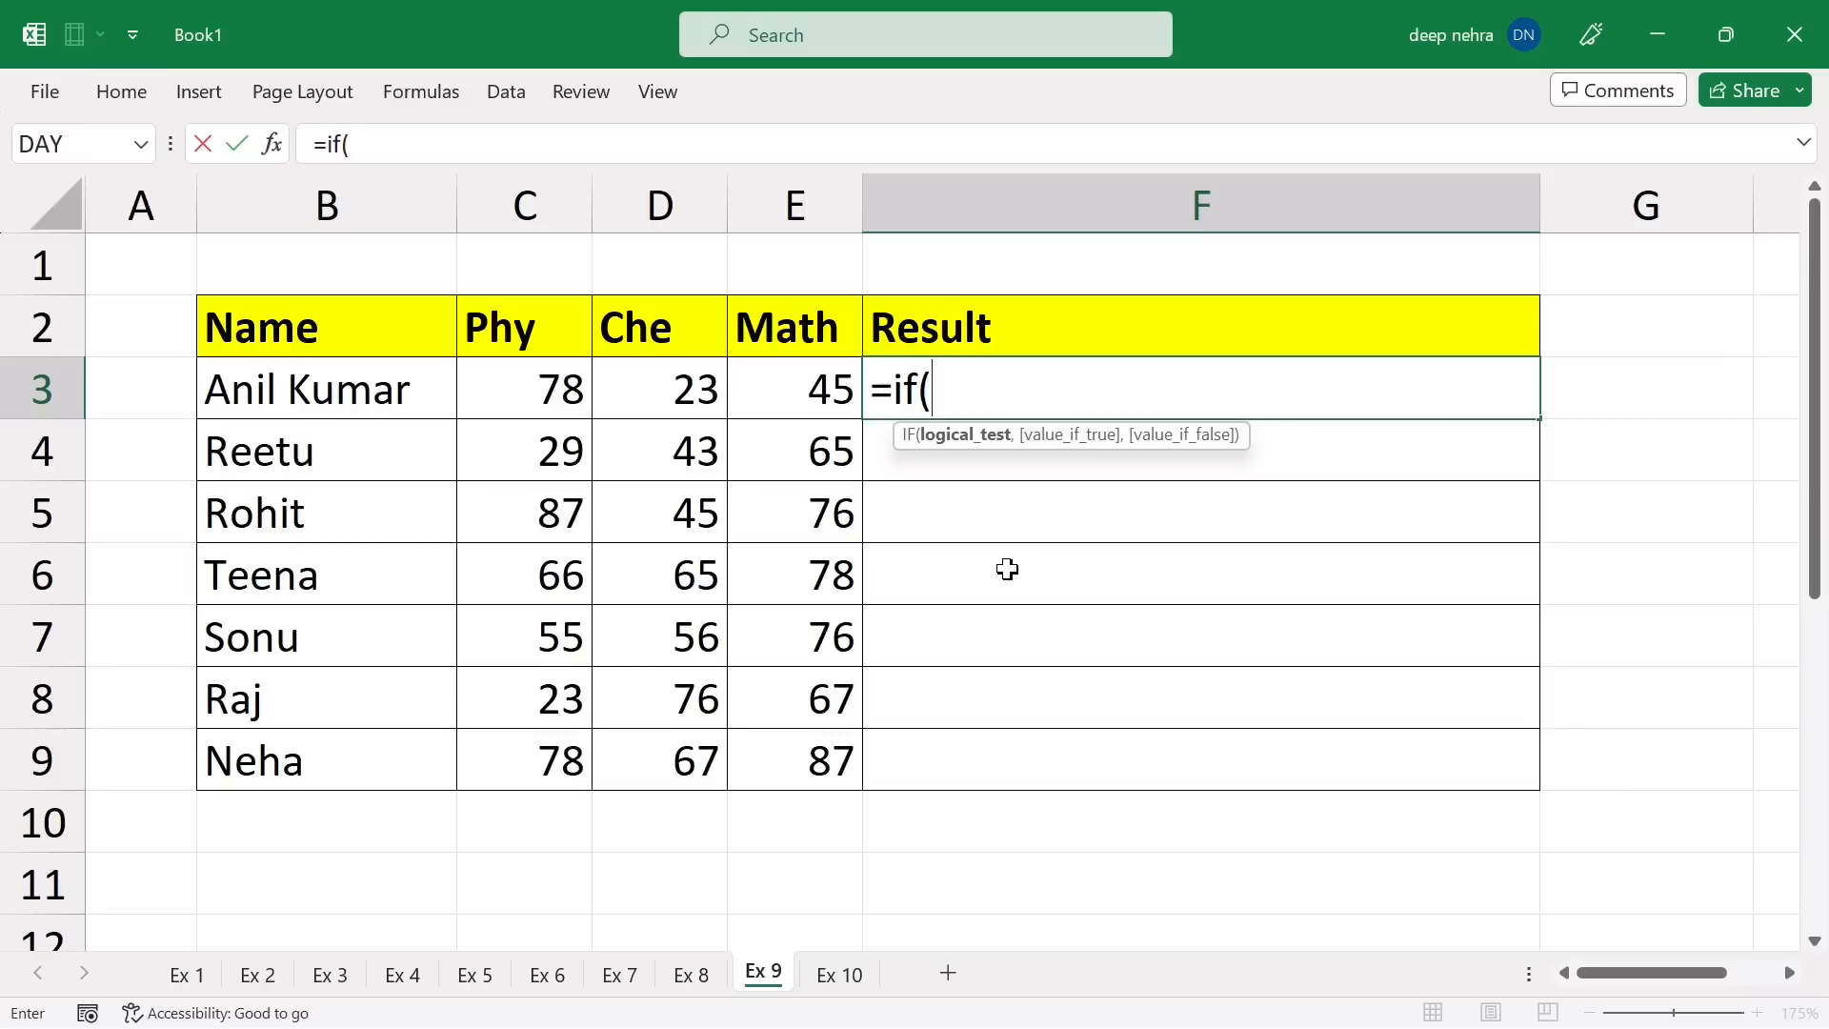
type("and(")
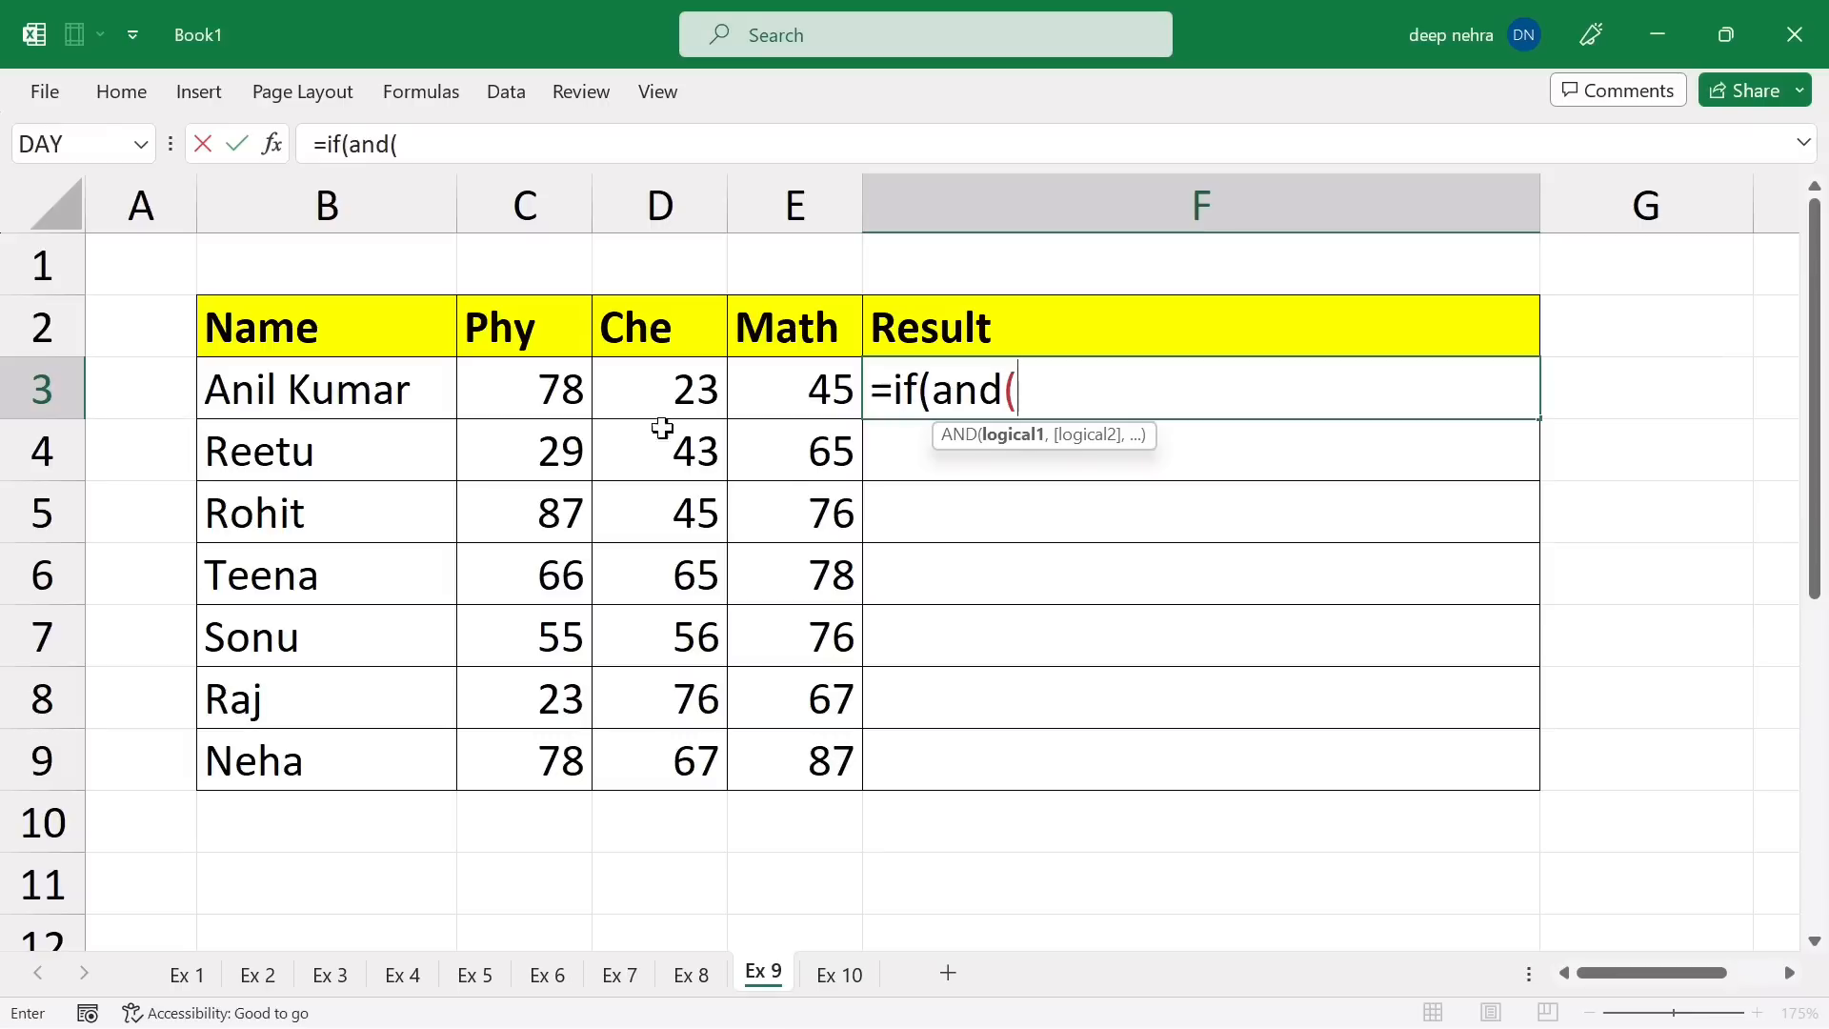
left_click(529, 390)
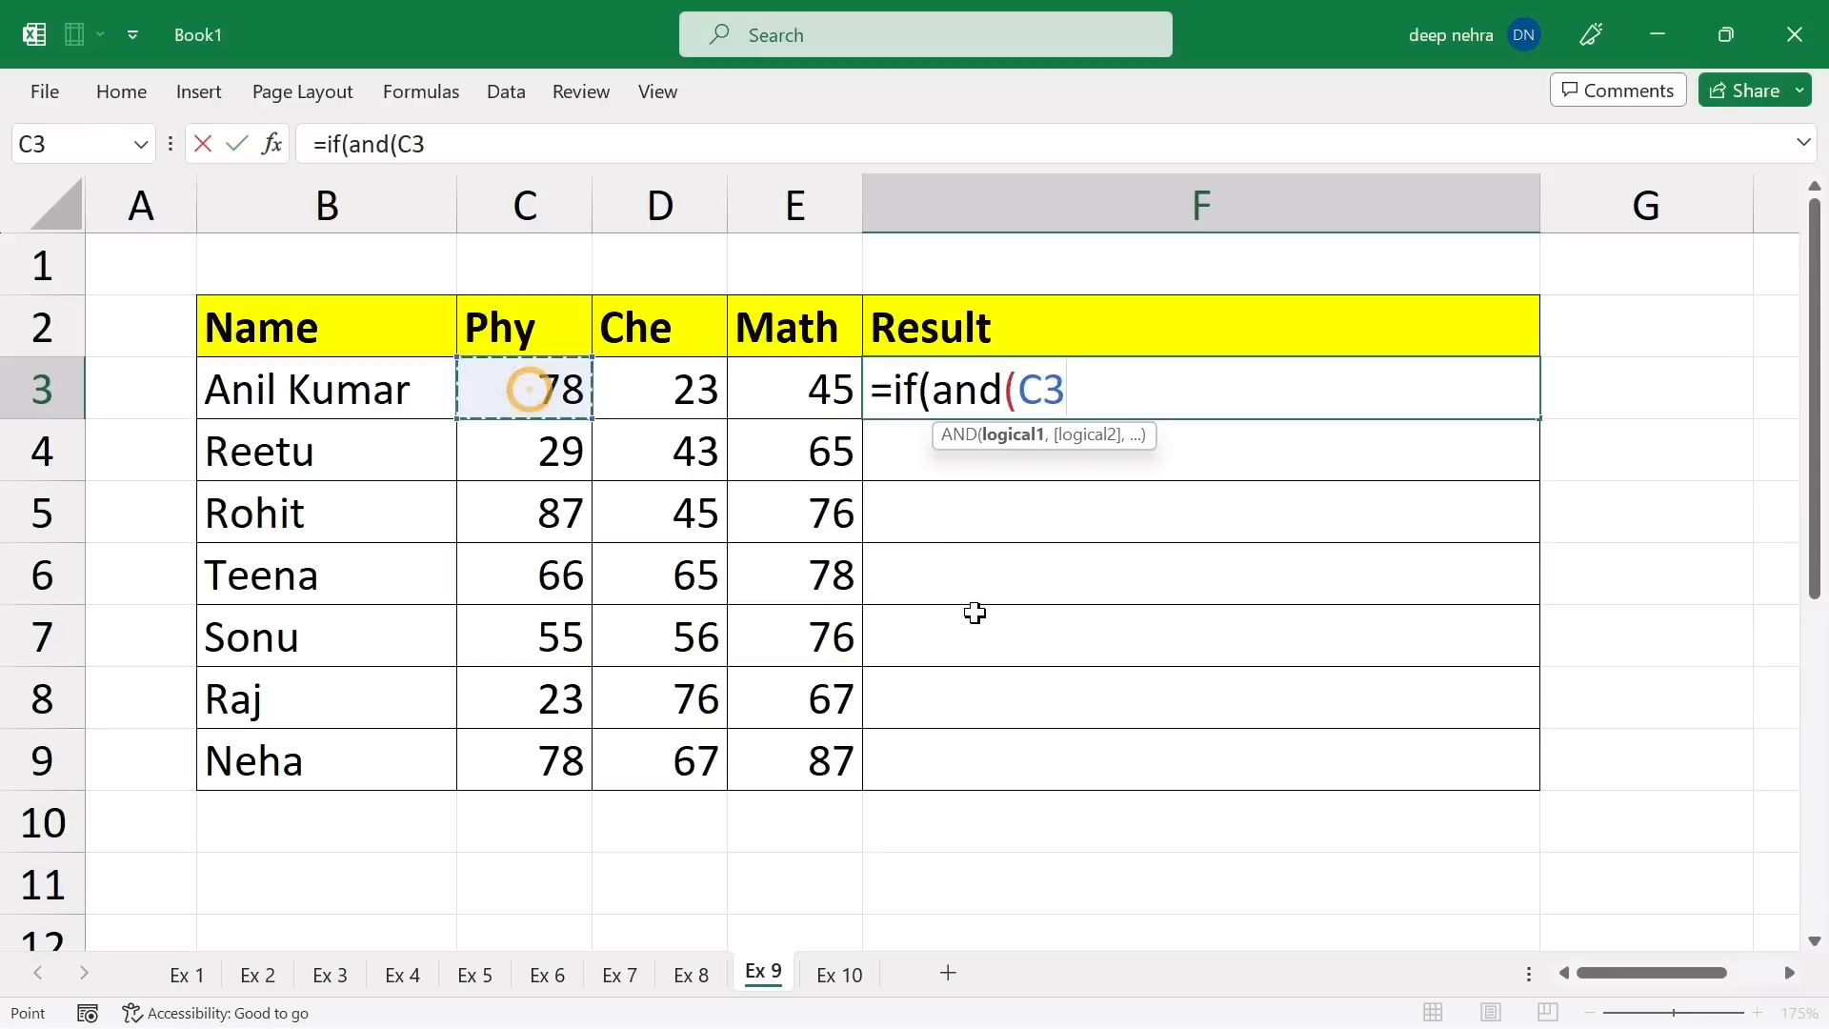
type(">")
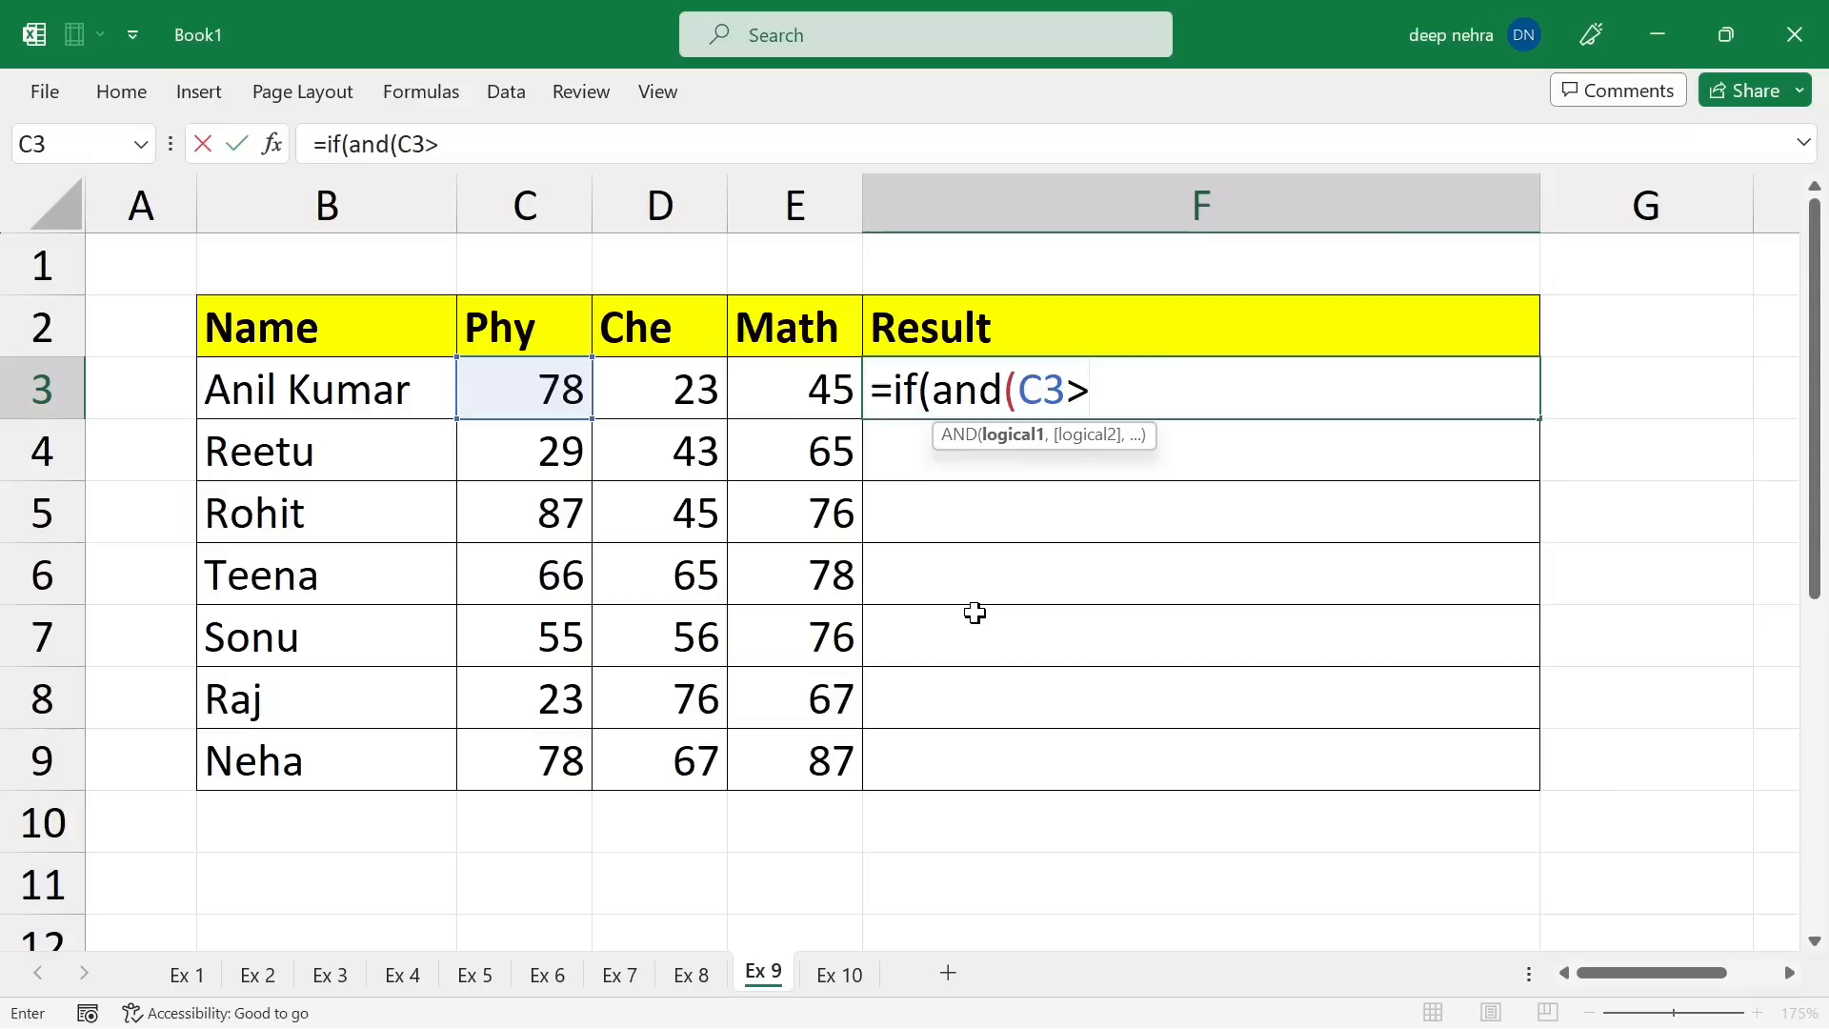
type("=40,")
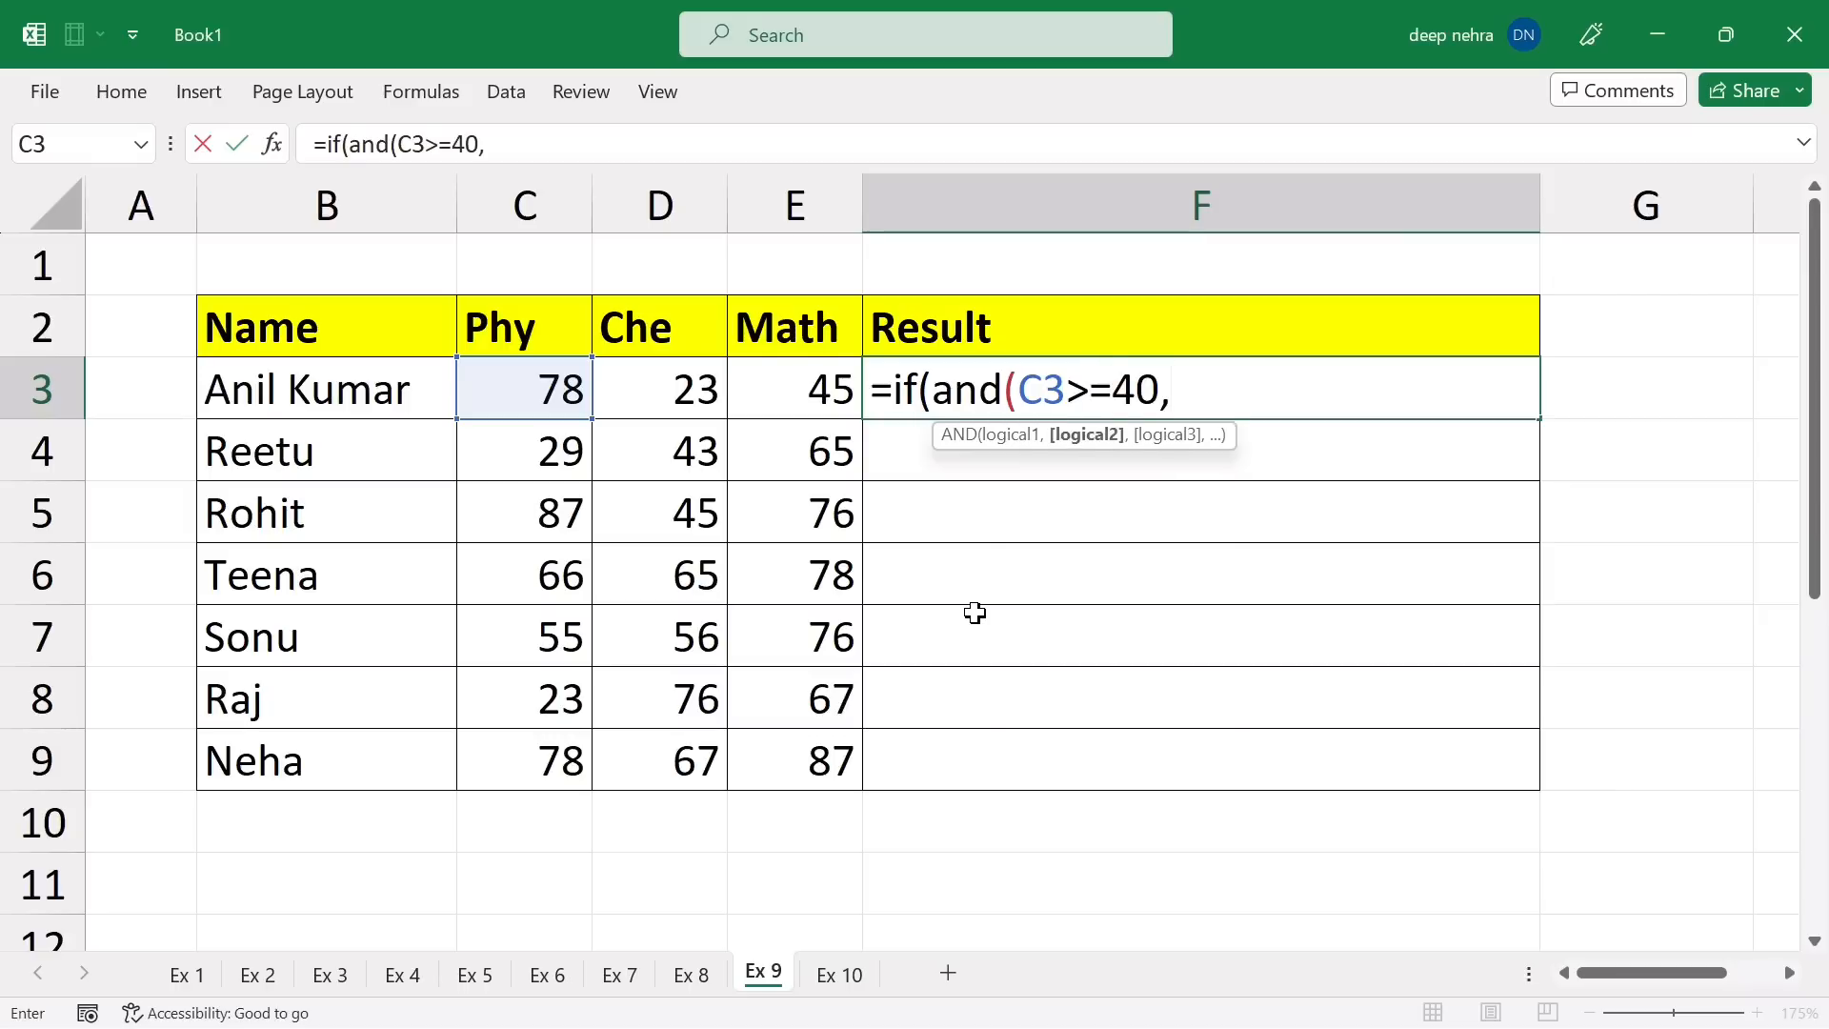
Add the conditions D3>=40 and E3>=40 to the AND test in F3 and close its bracket.
left_click(659, 387)
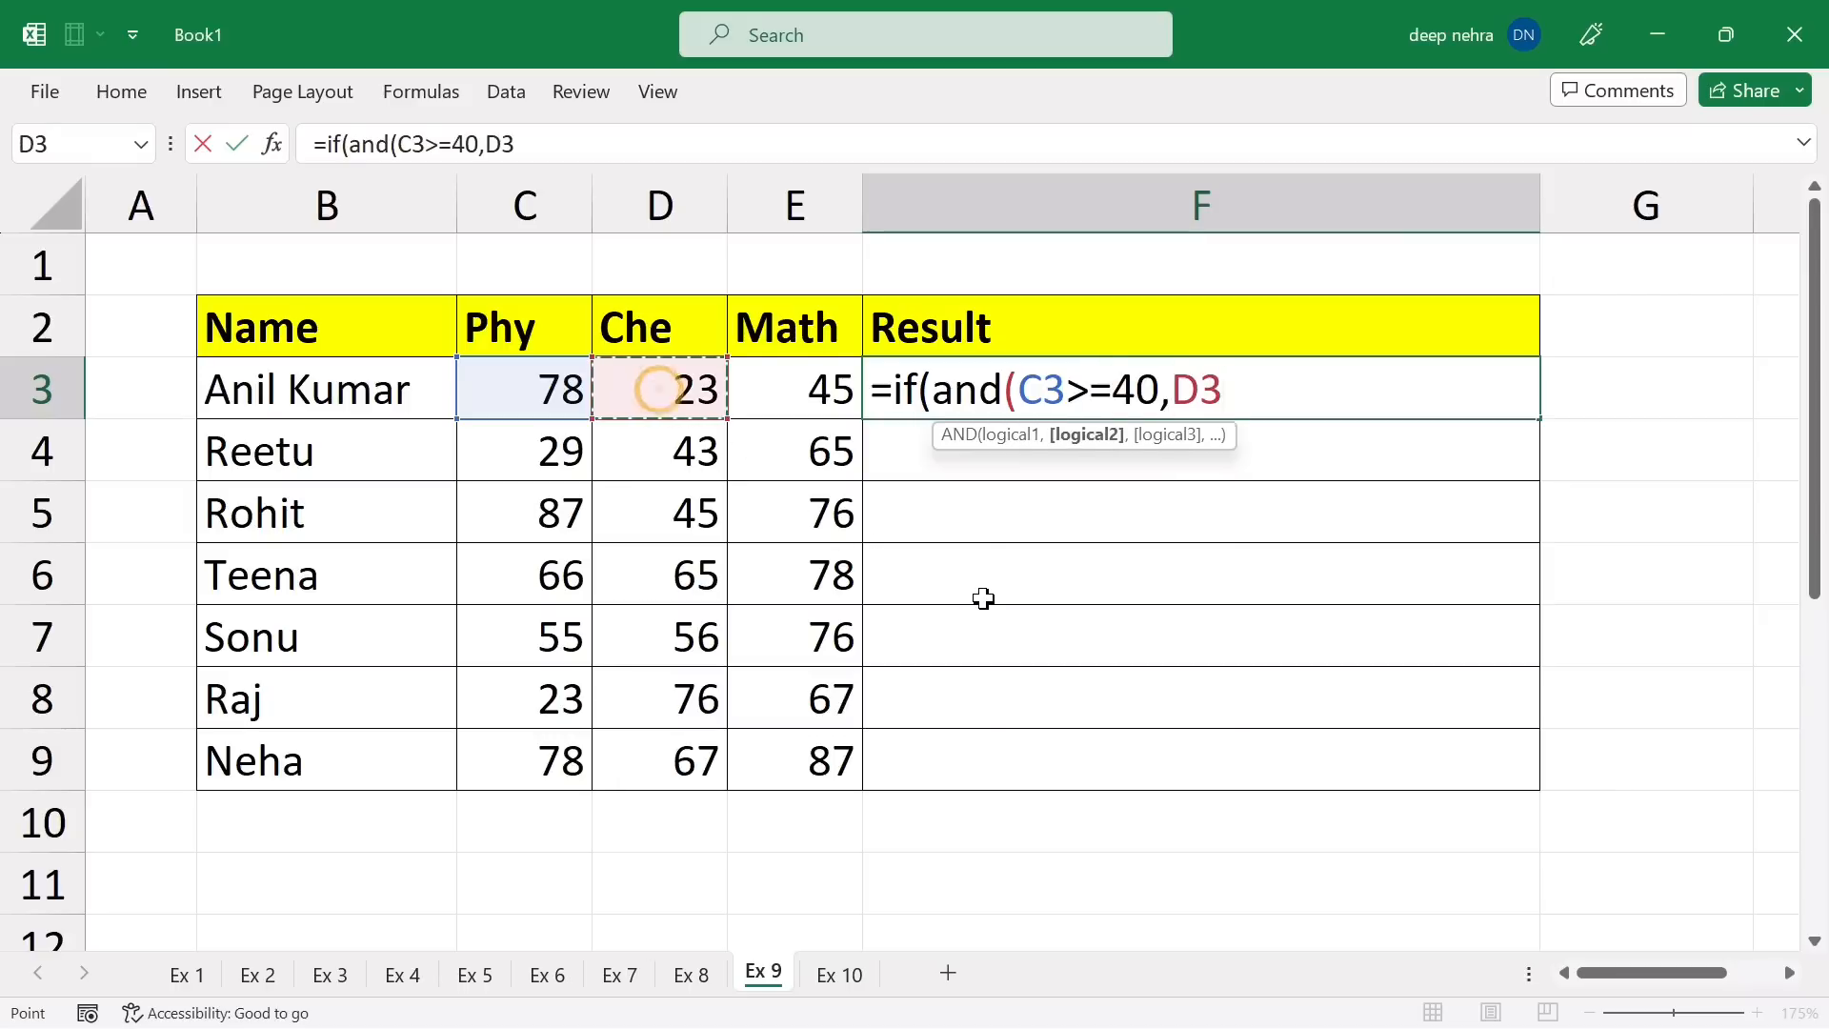
type(">=4")
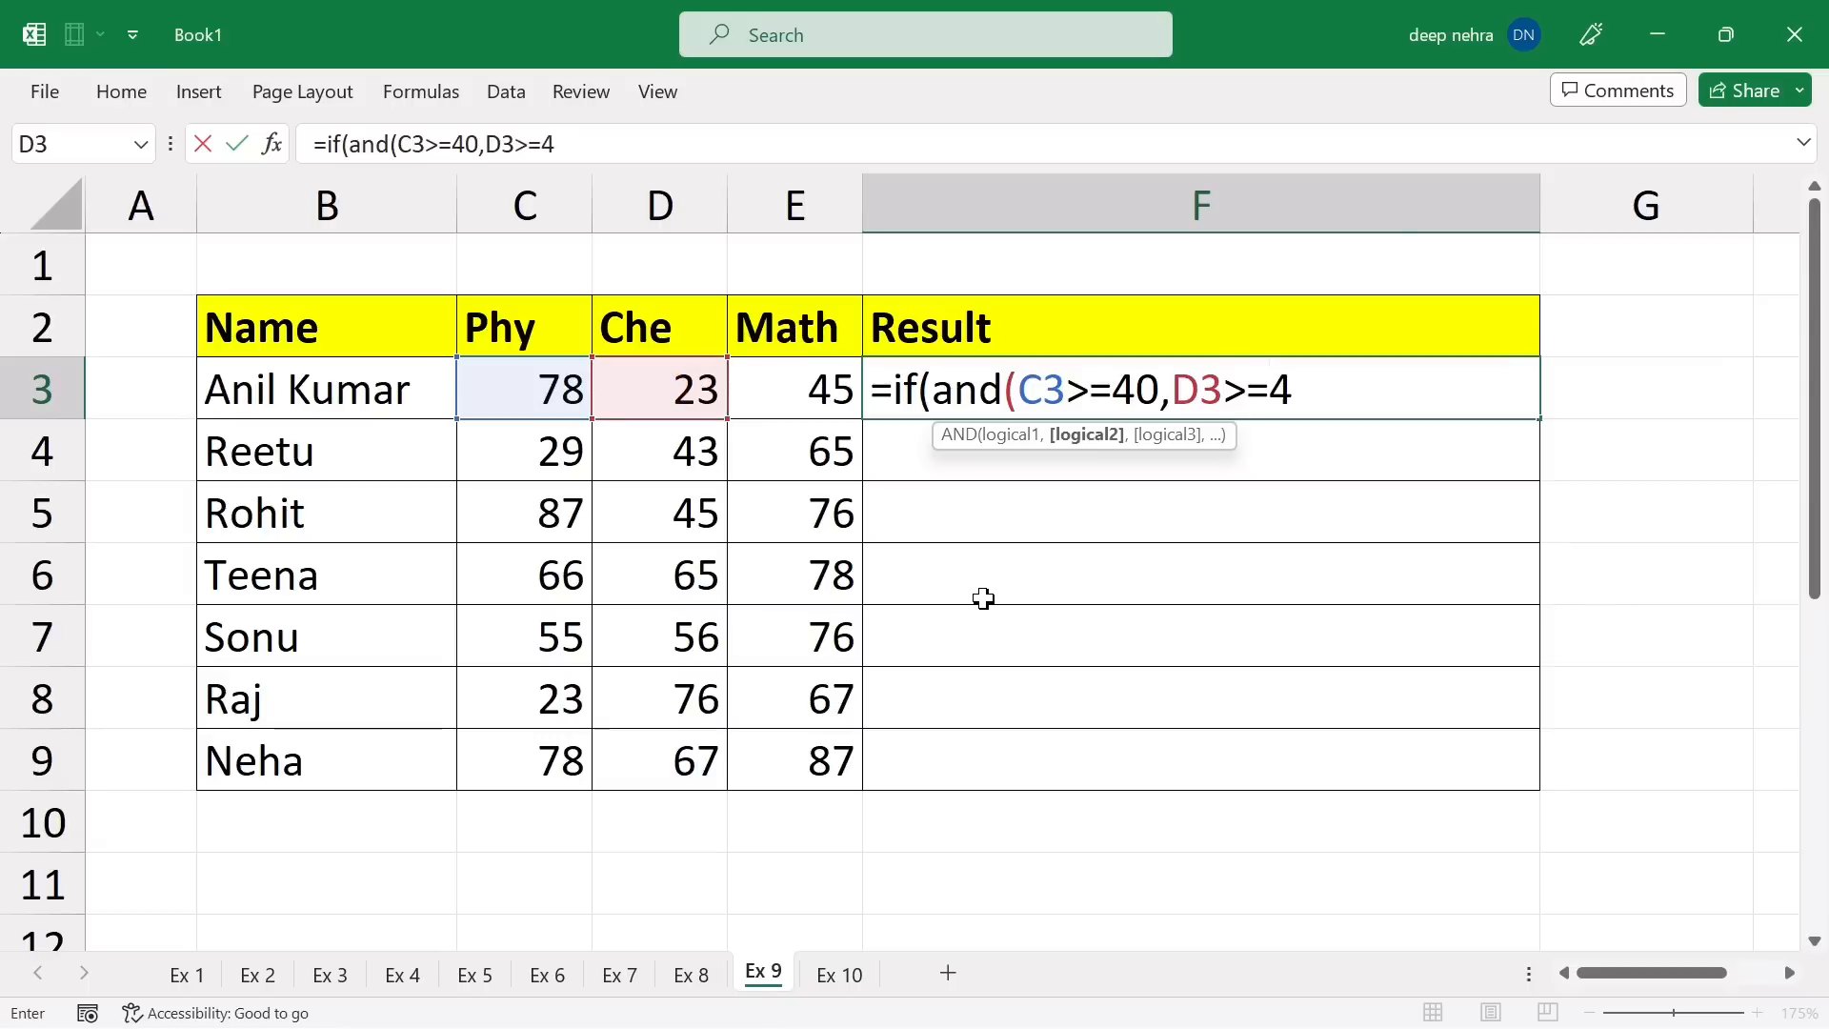
type("0,")
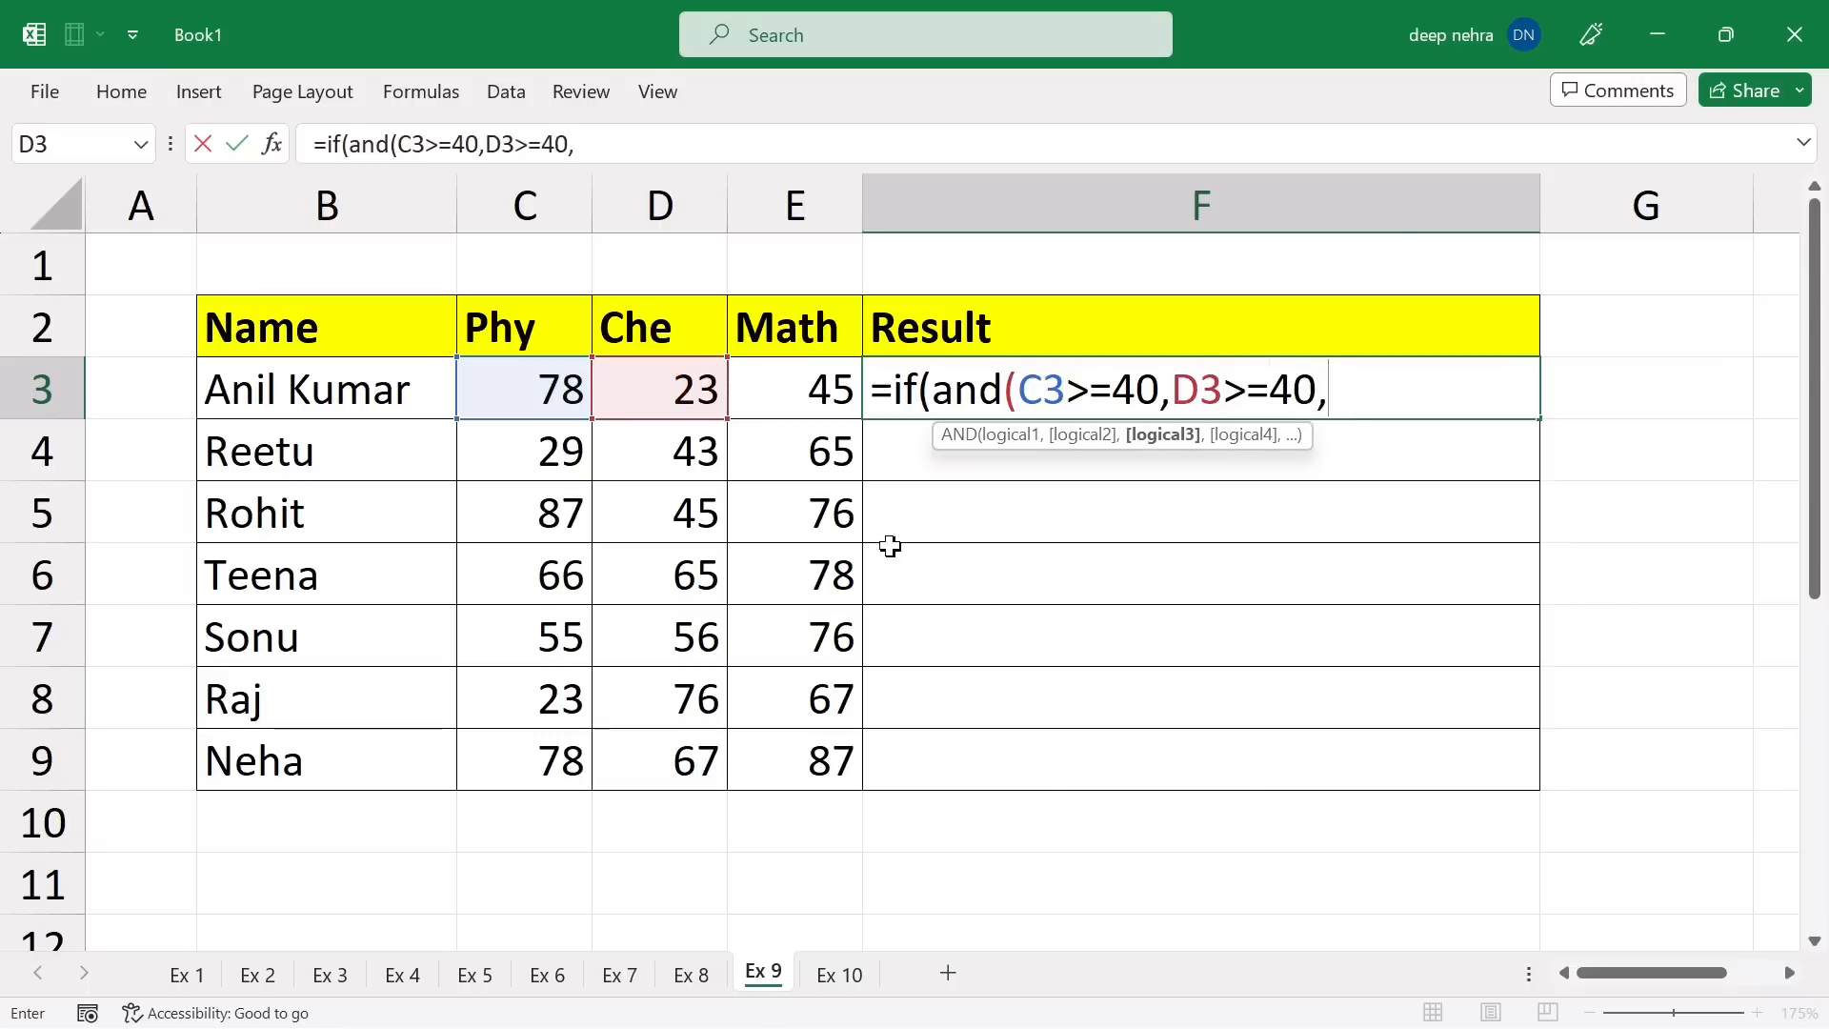
left_click(788, 394)
type(">")
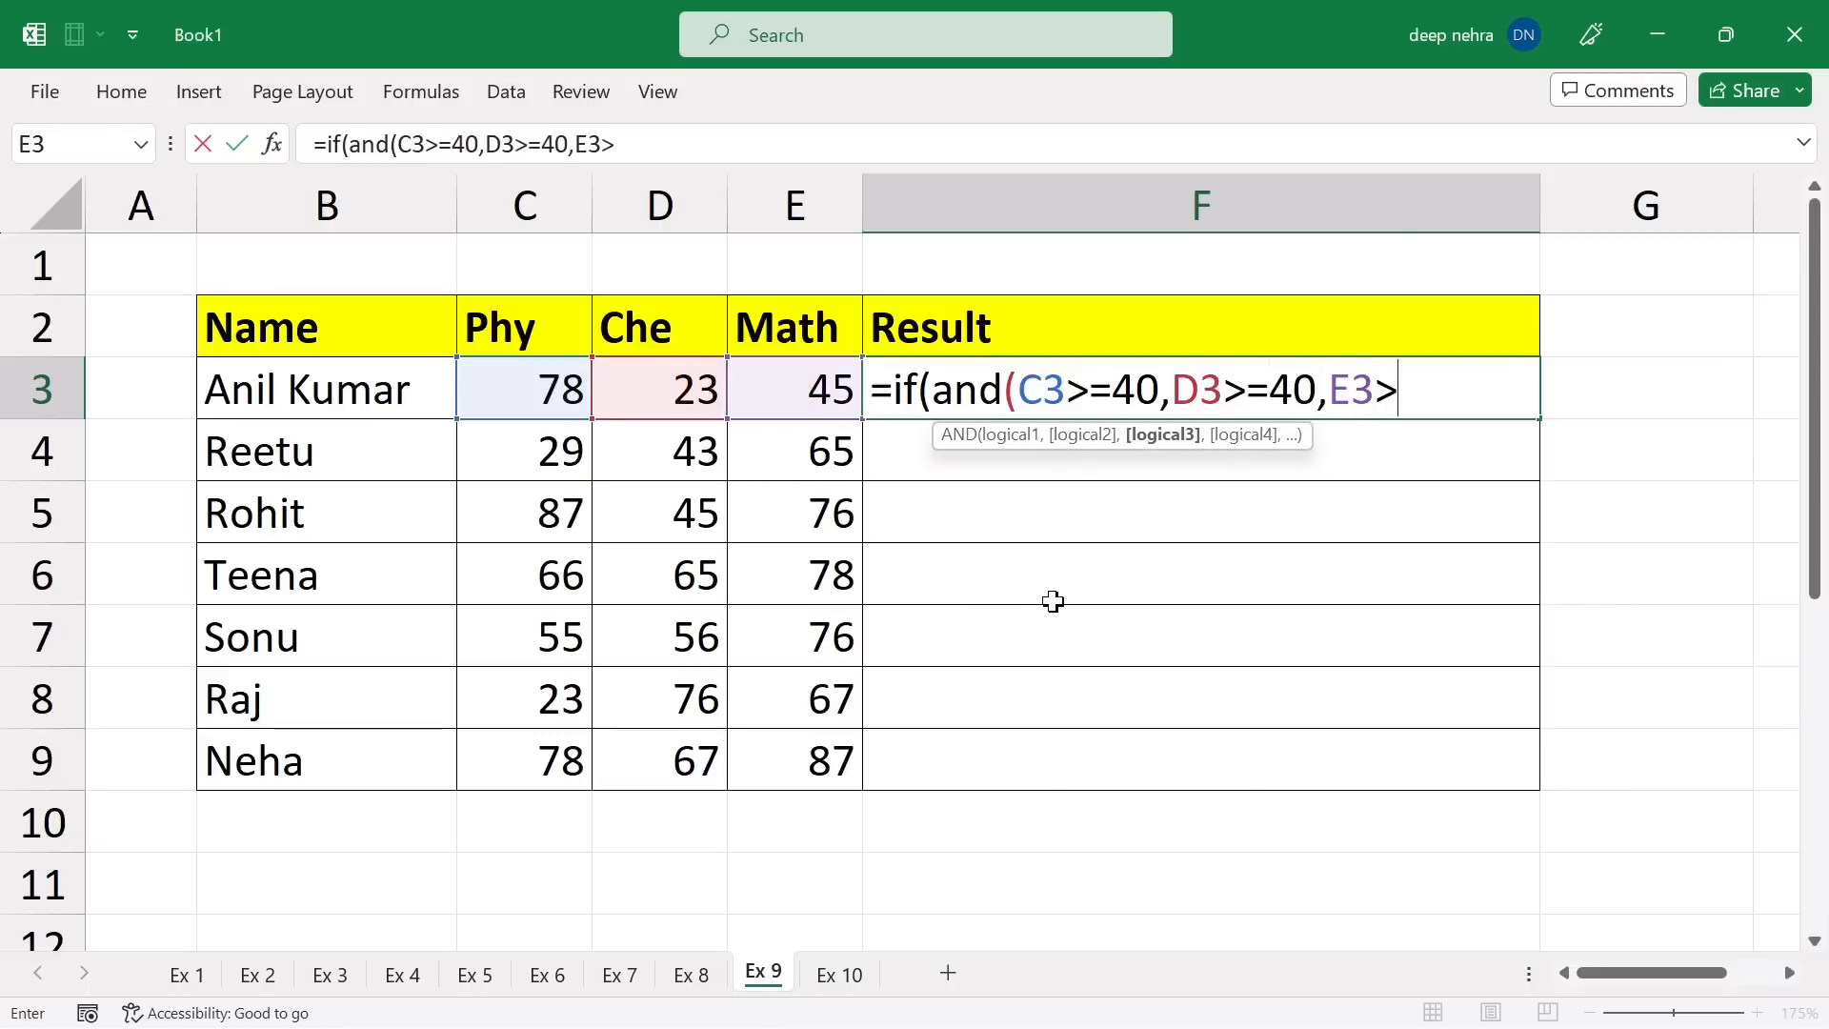
type("=40")
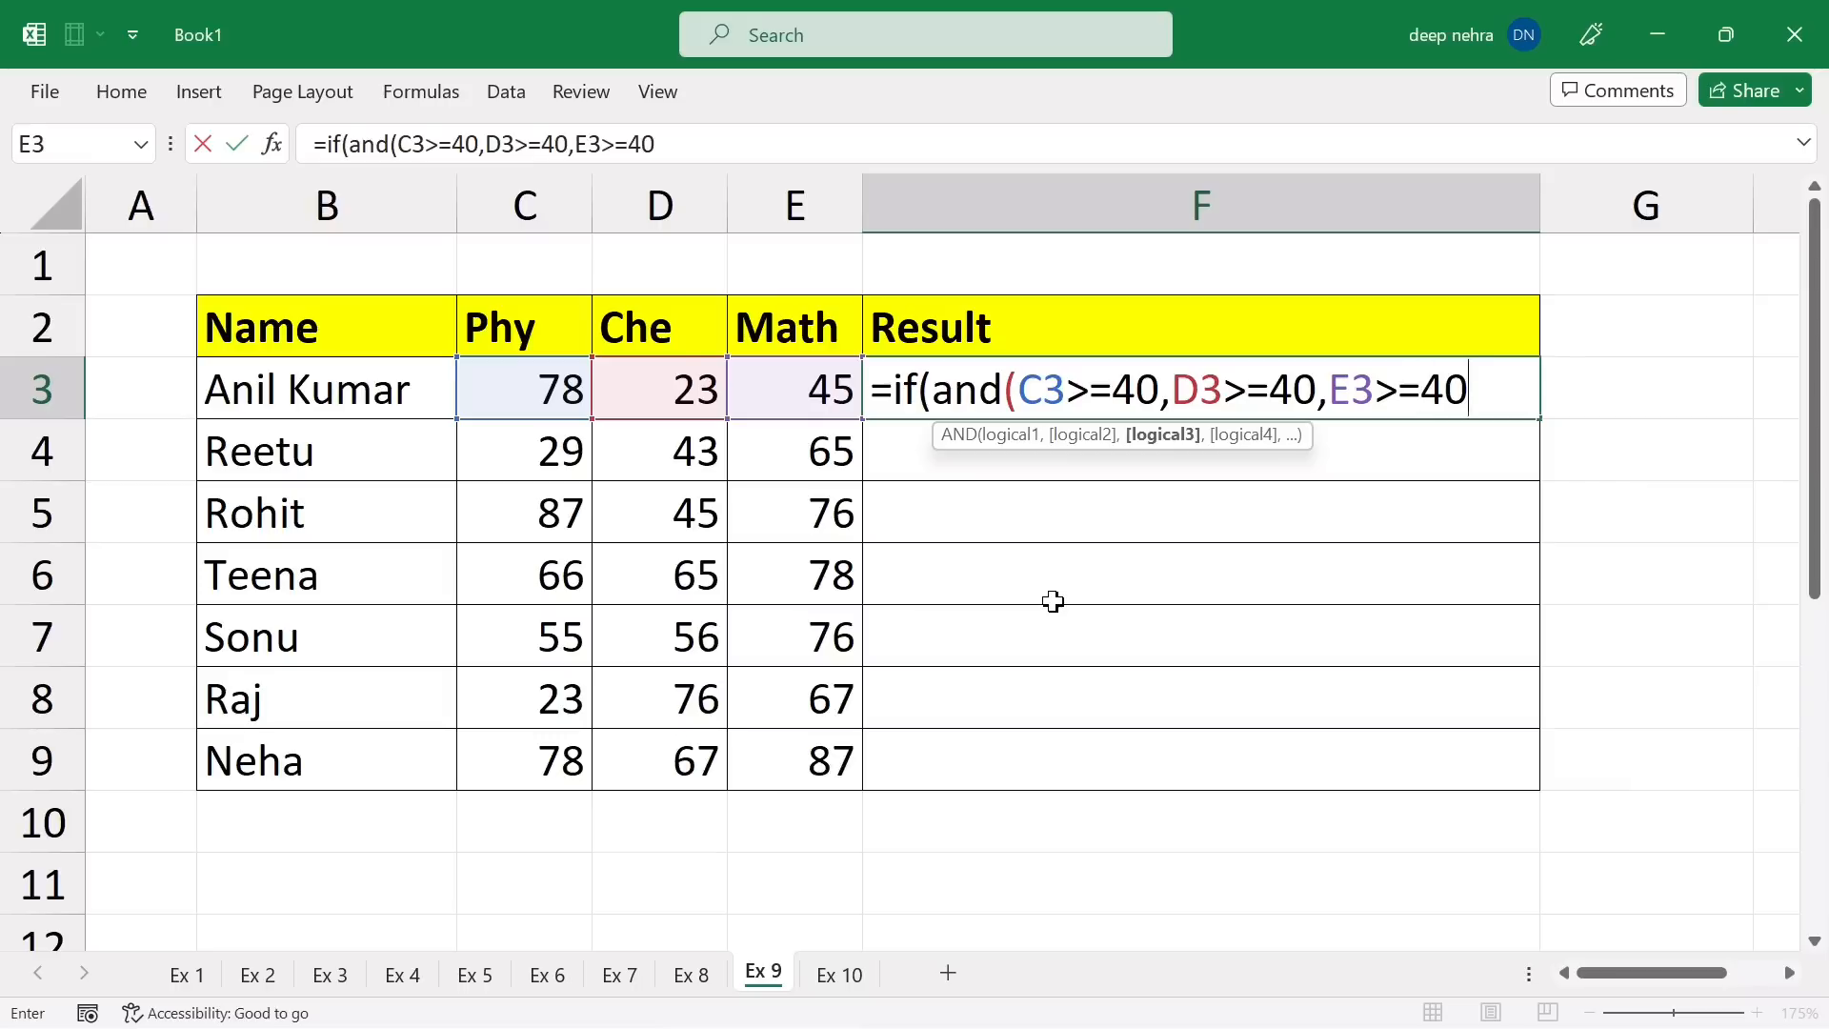
type(")")
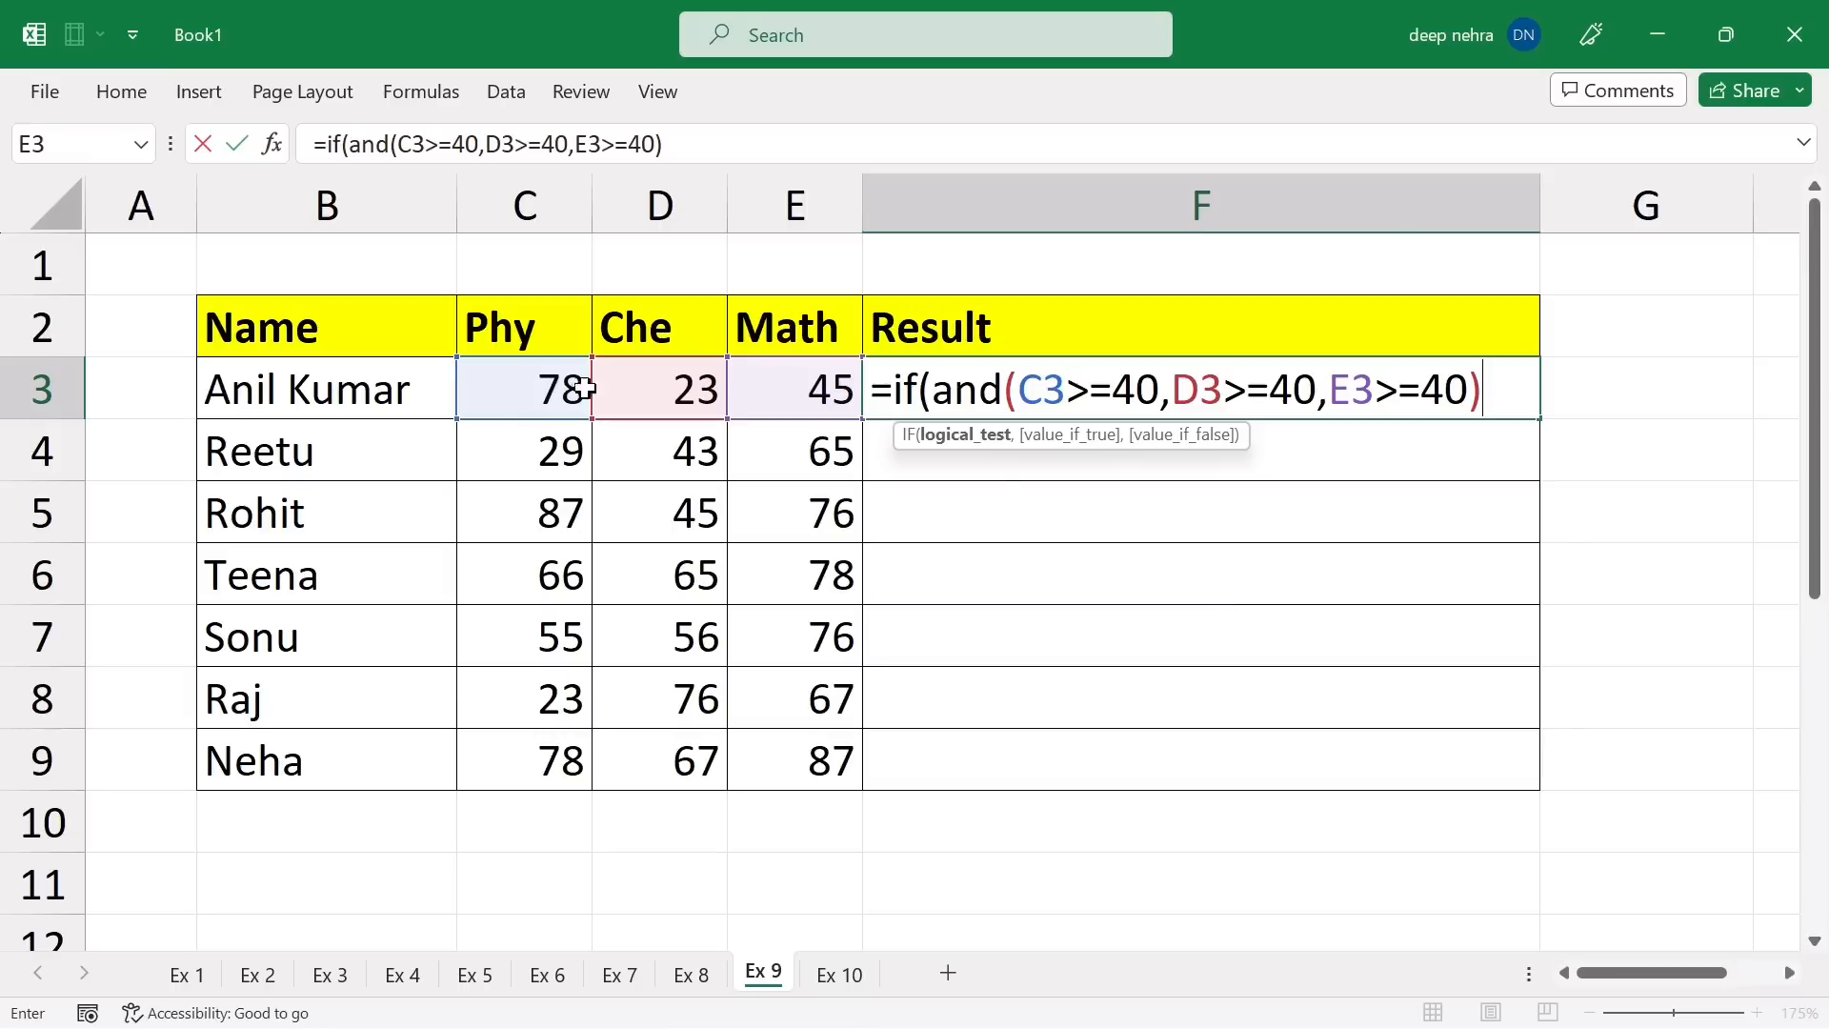
Complete the F3 formula with "Pass" as value-if-true and "Fail" as value-if-false, and fill it down through F9.
left_click_drag(953, 389, 1421, 389)
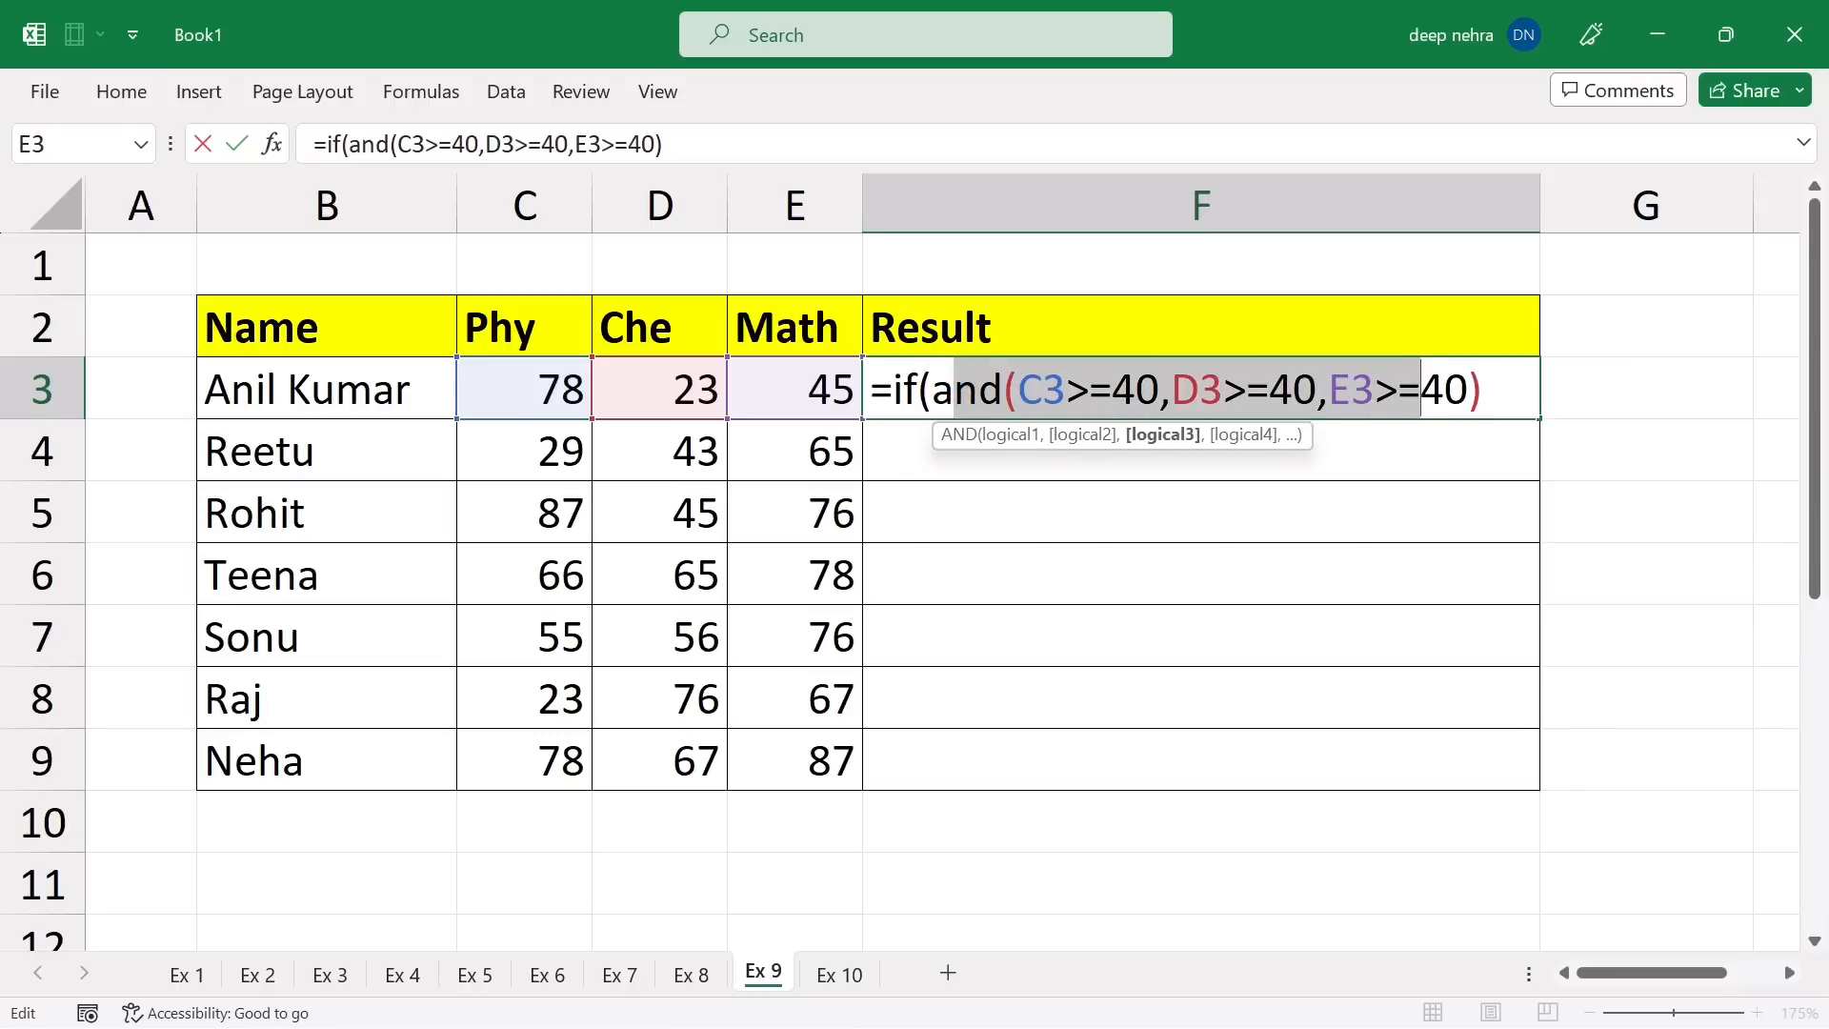
key("End")
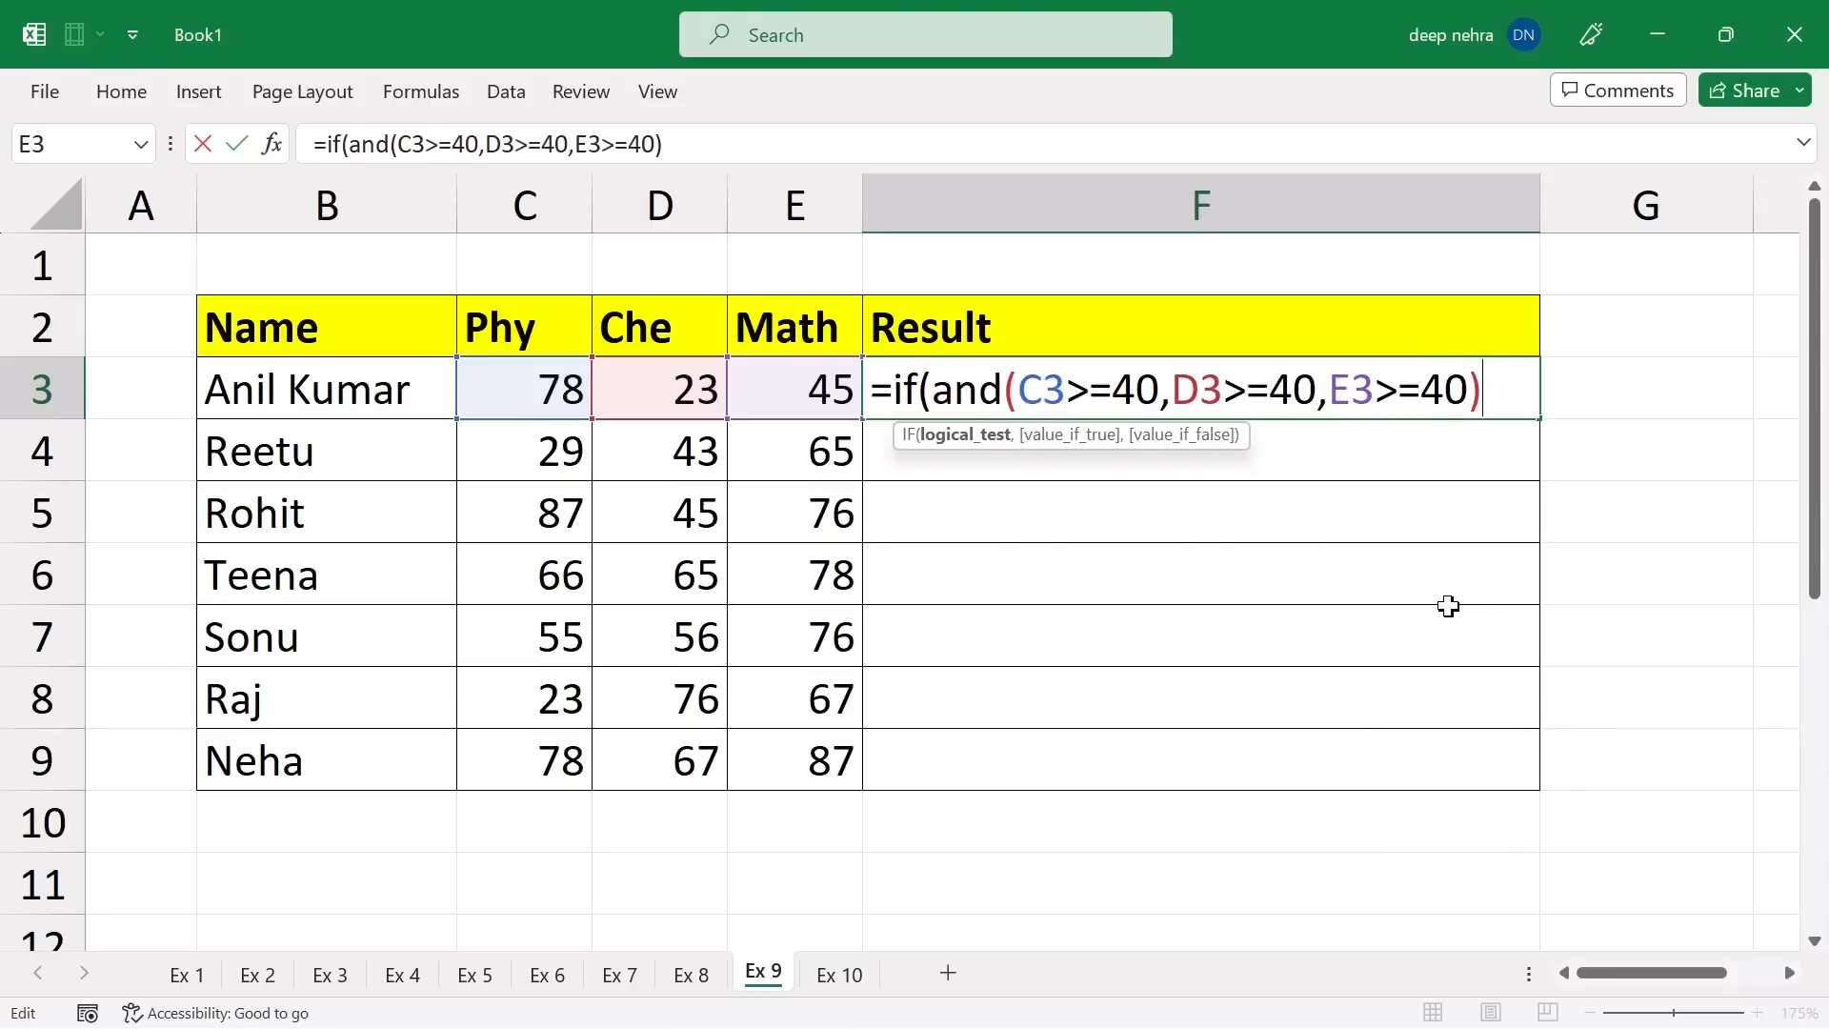
type(",")
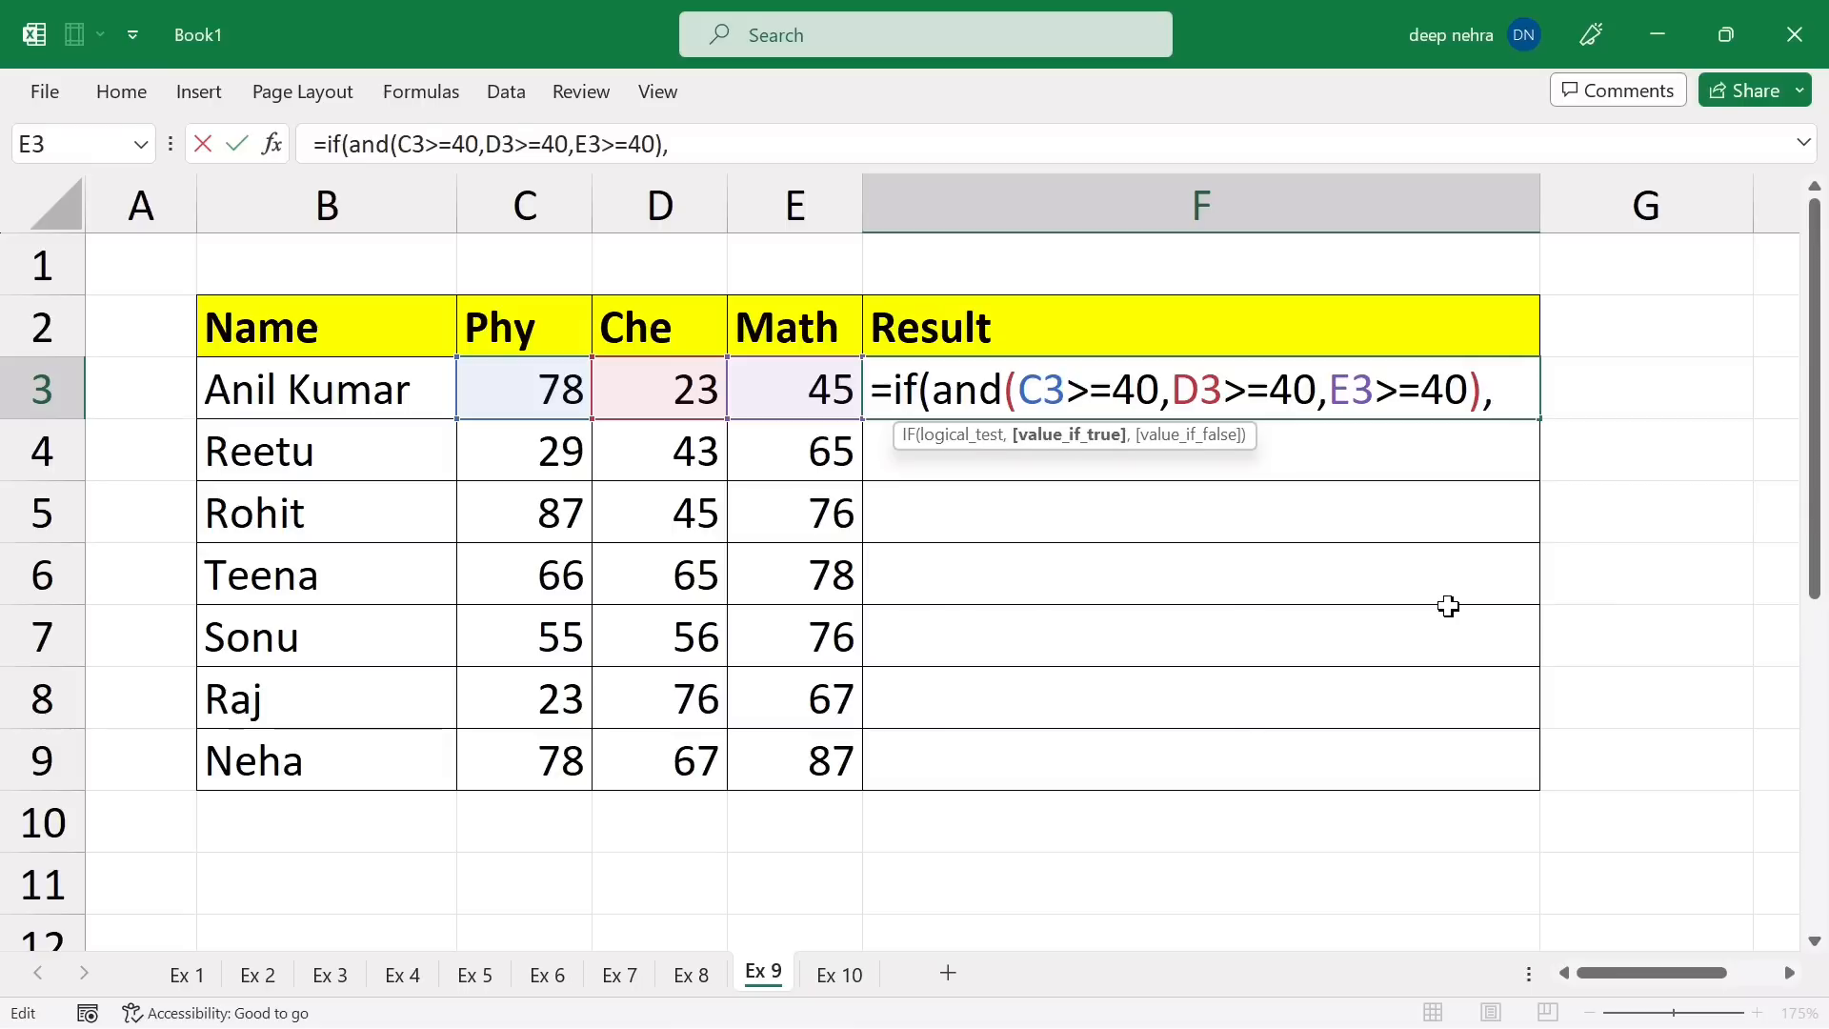
type("\"Pass")
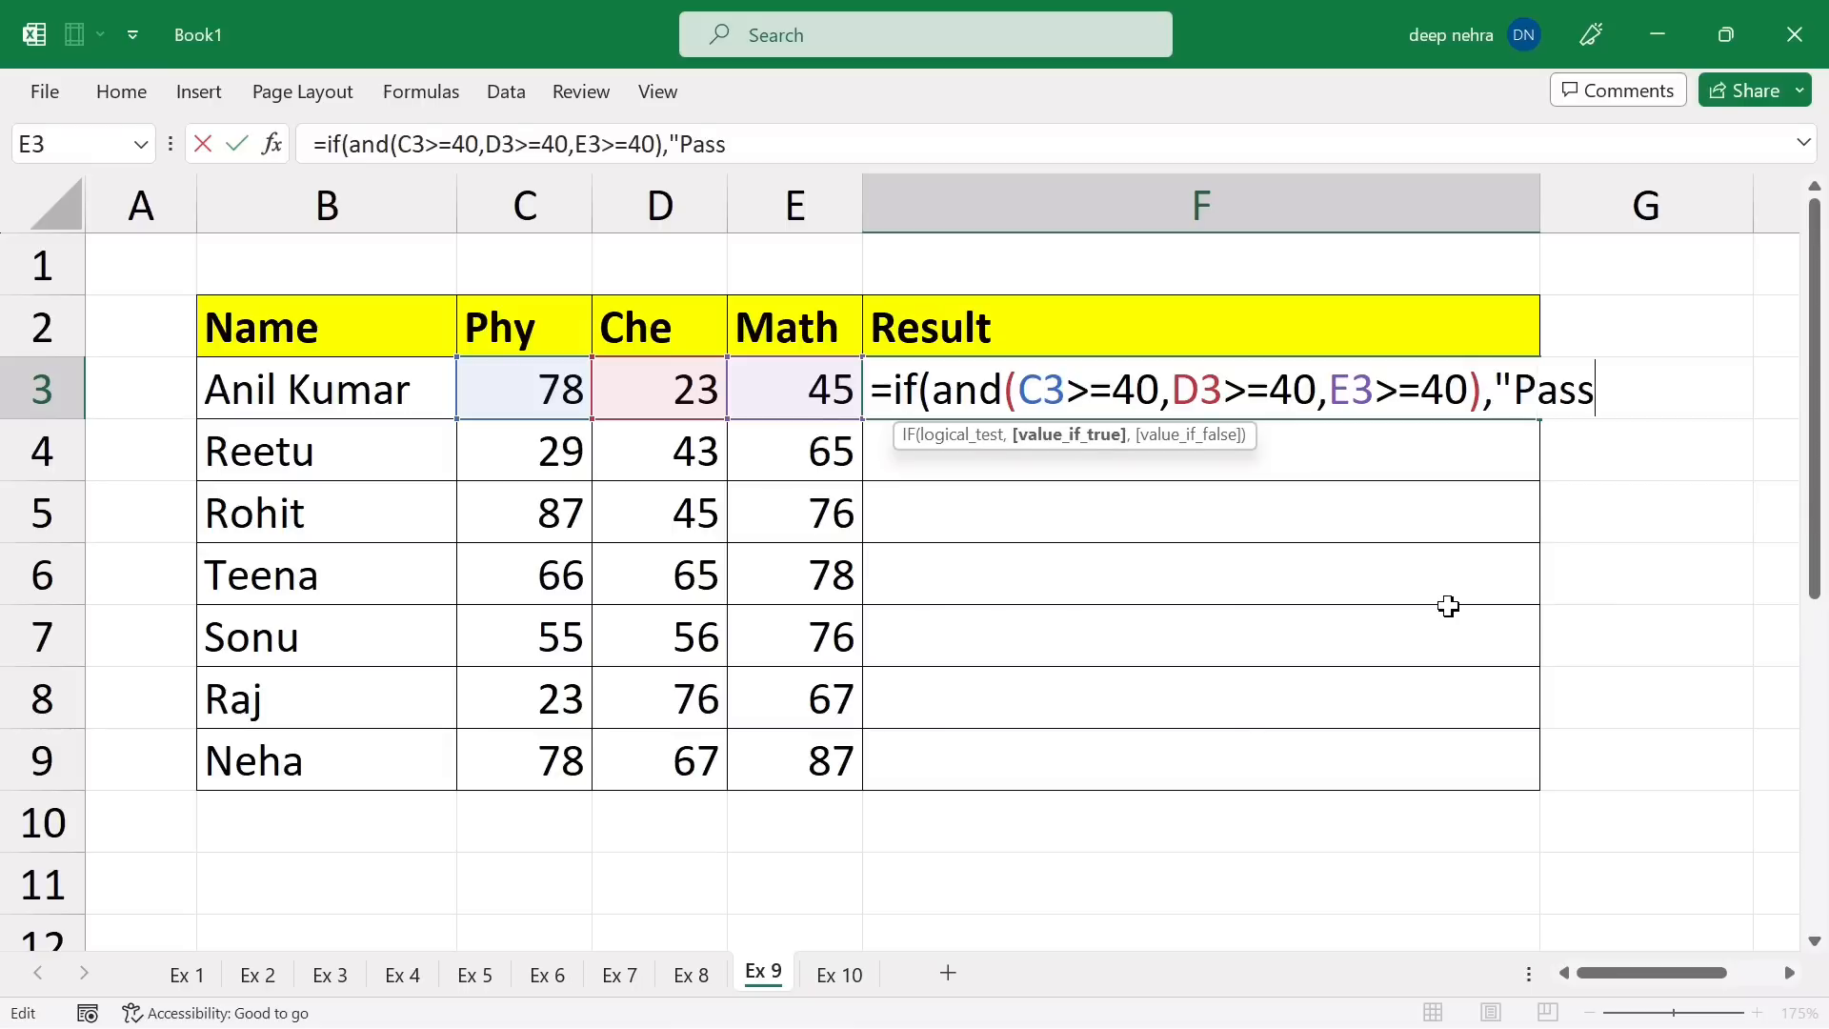
type("\",")
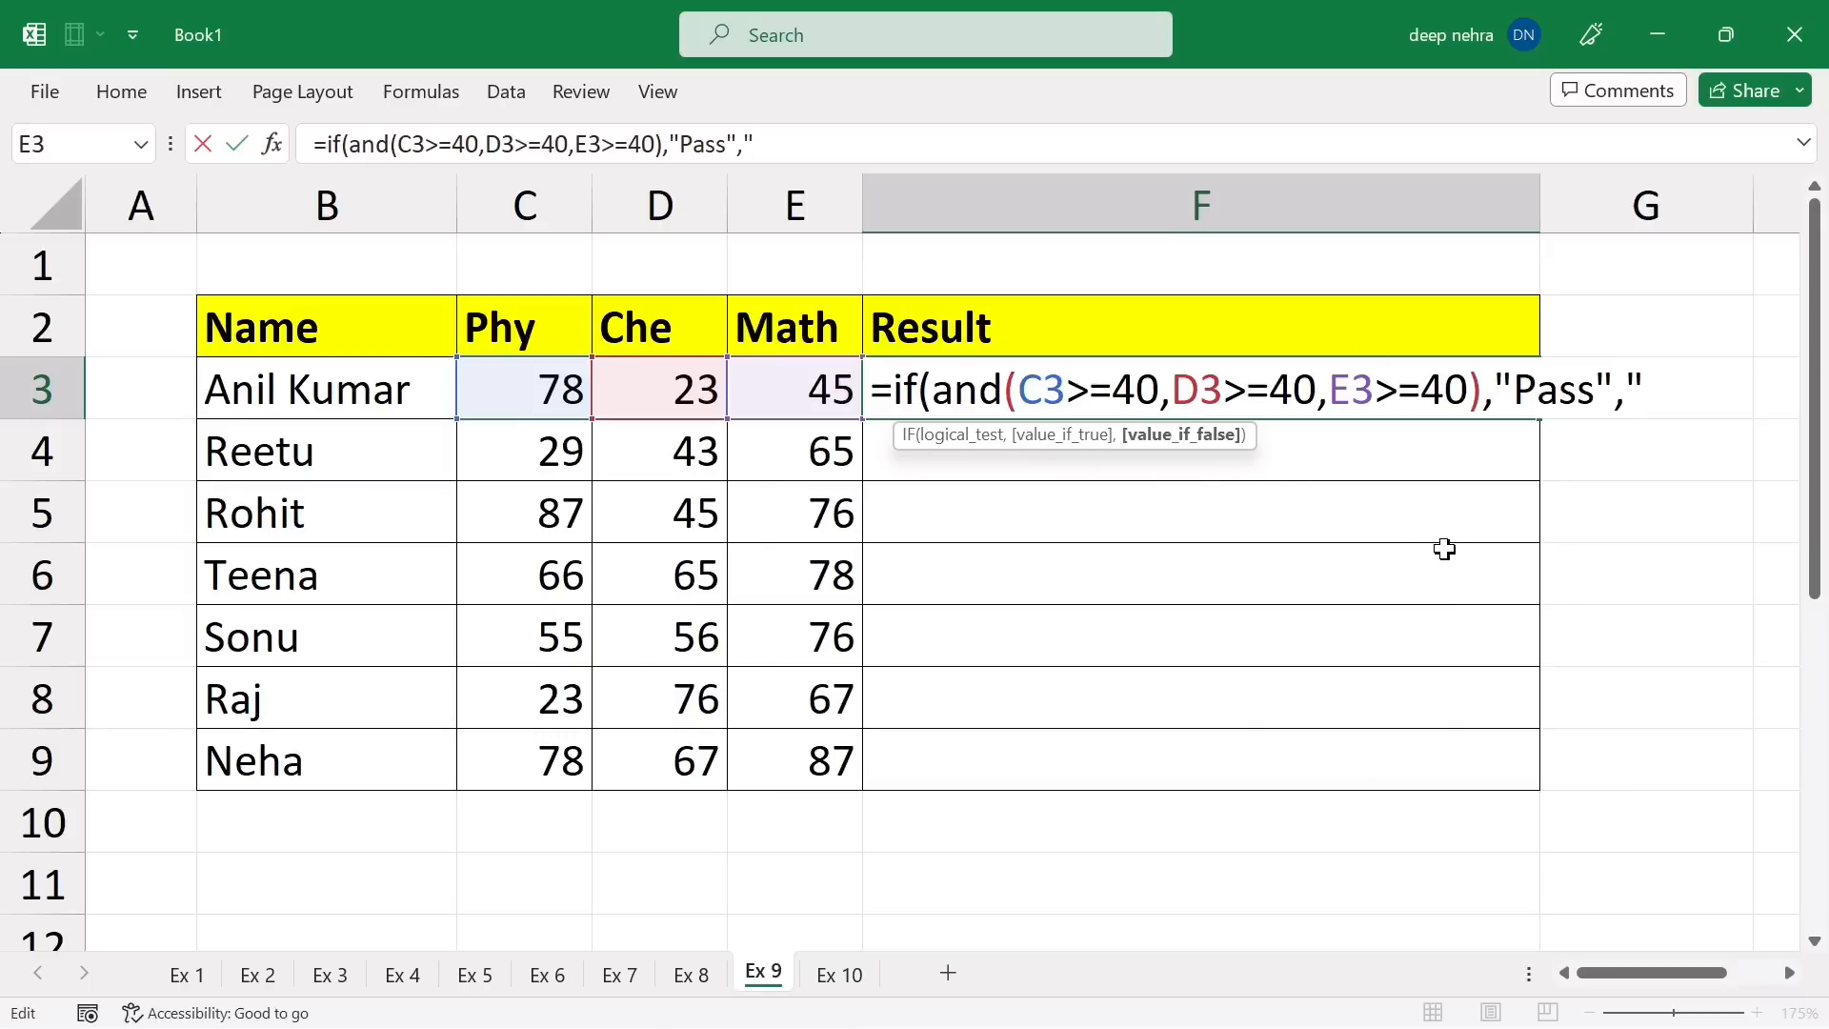
type("Fail\")")
key("Return")
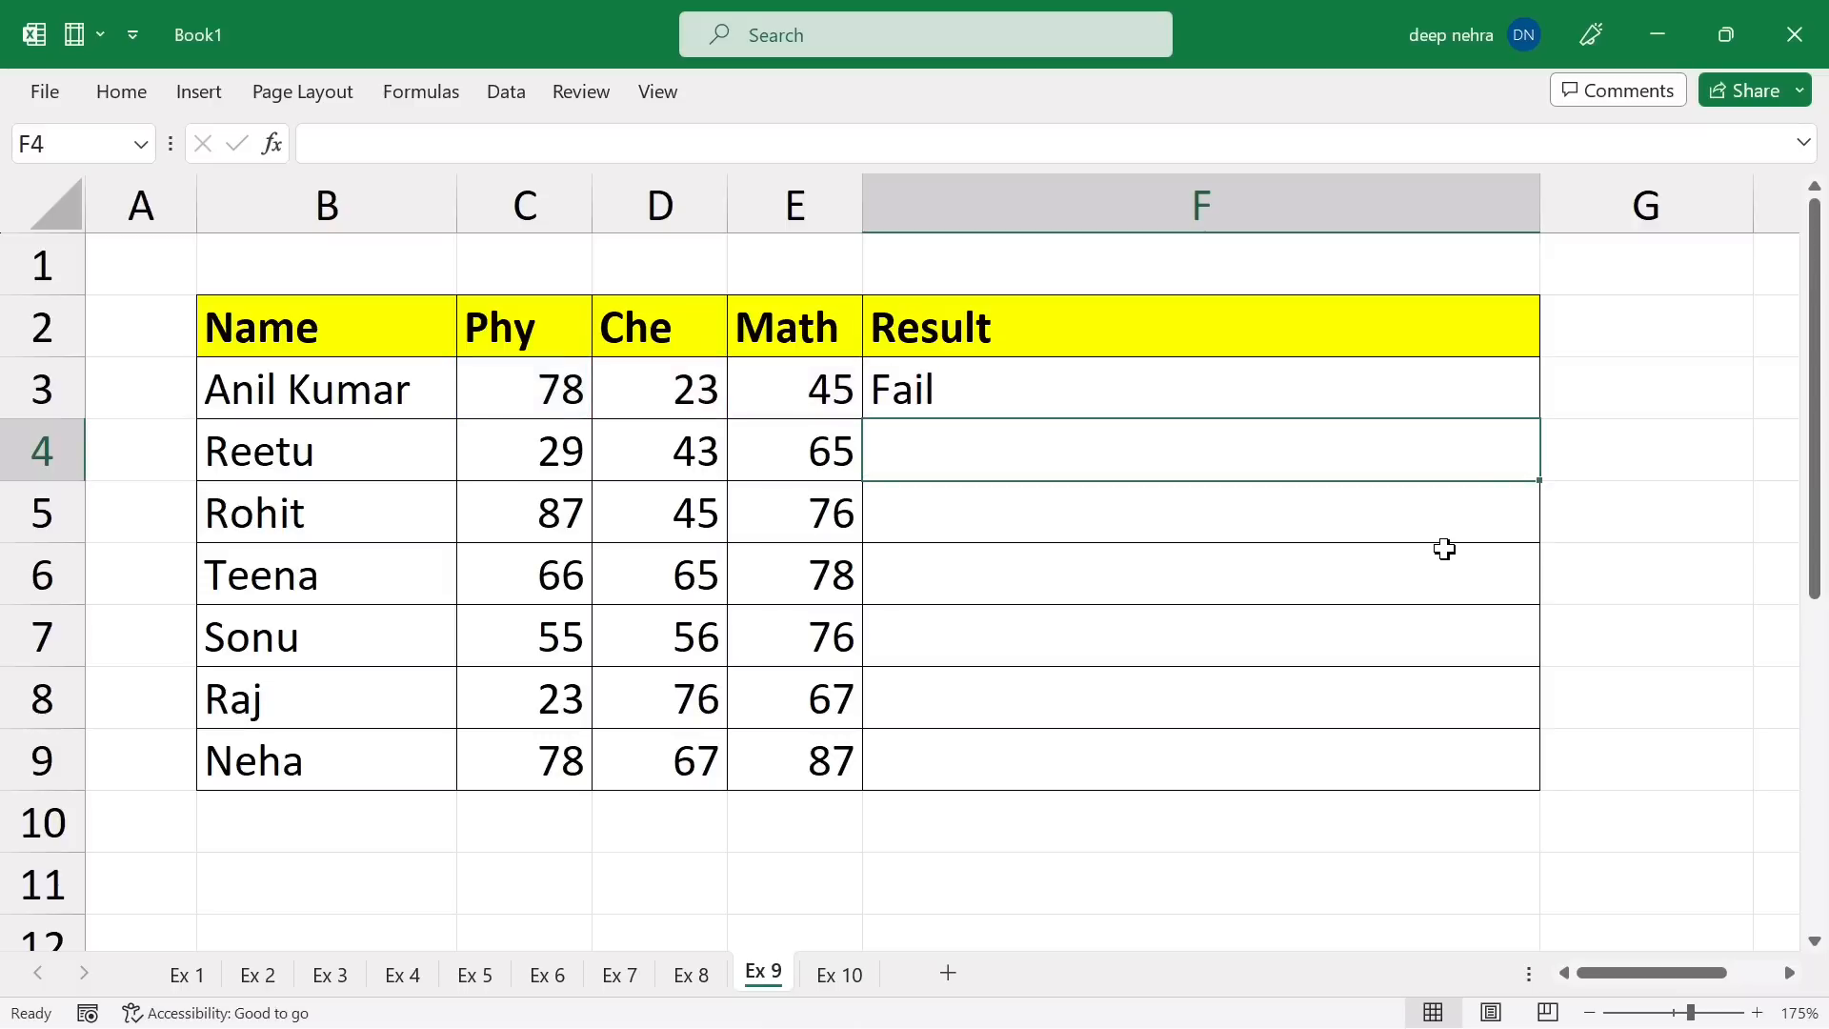
left_click(1515, 394)
left_click_drag(1538, 420, 1543, 769)
Check the results in the Result column against the Phy, Che and Math marks of several students.
left_click(934, 523)
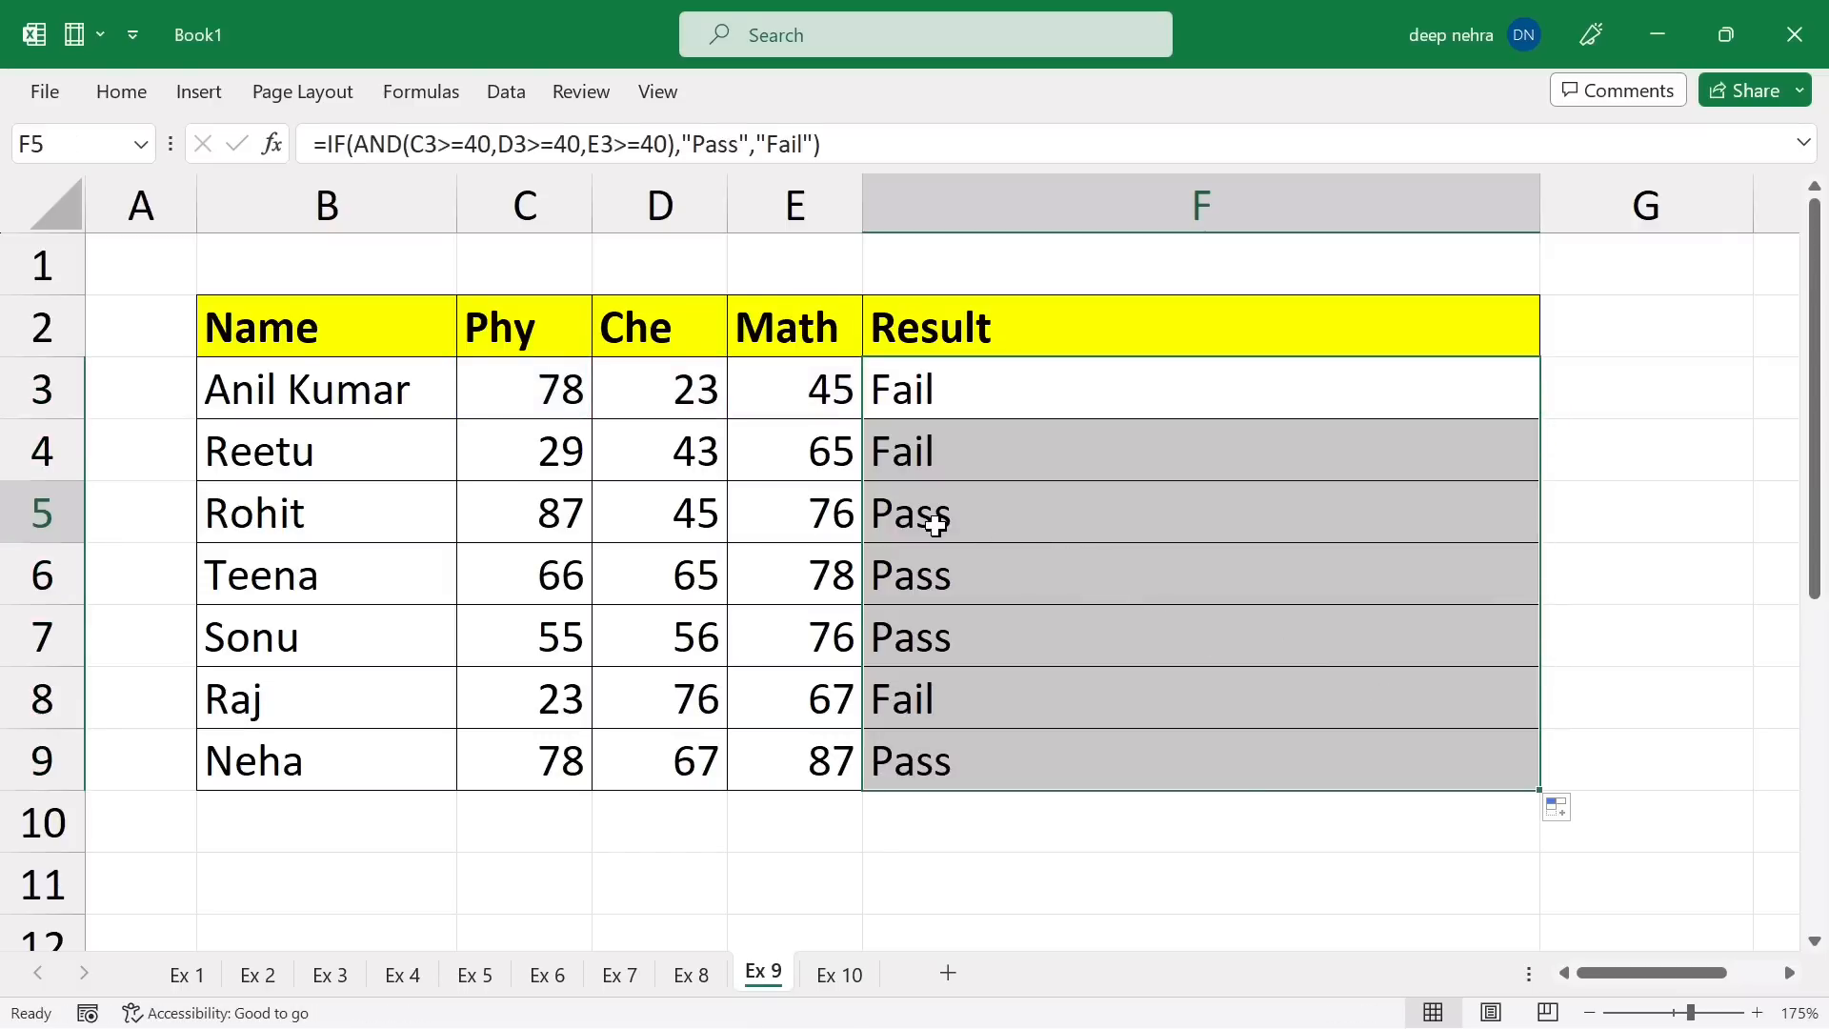
left_click(563, 509)
left_click(940, 452)
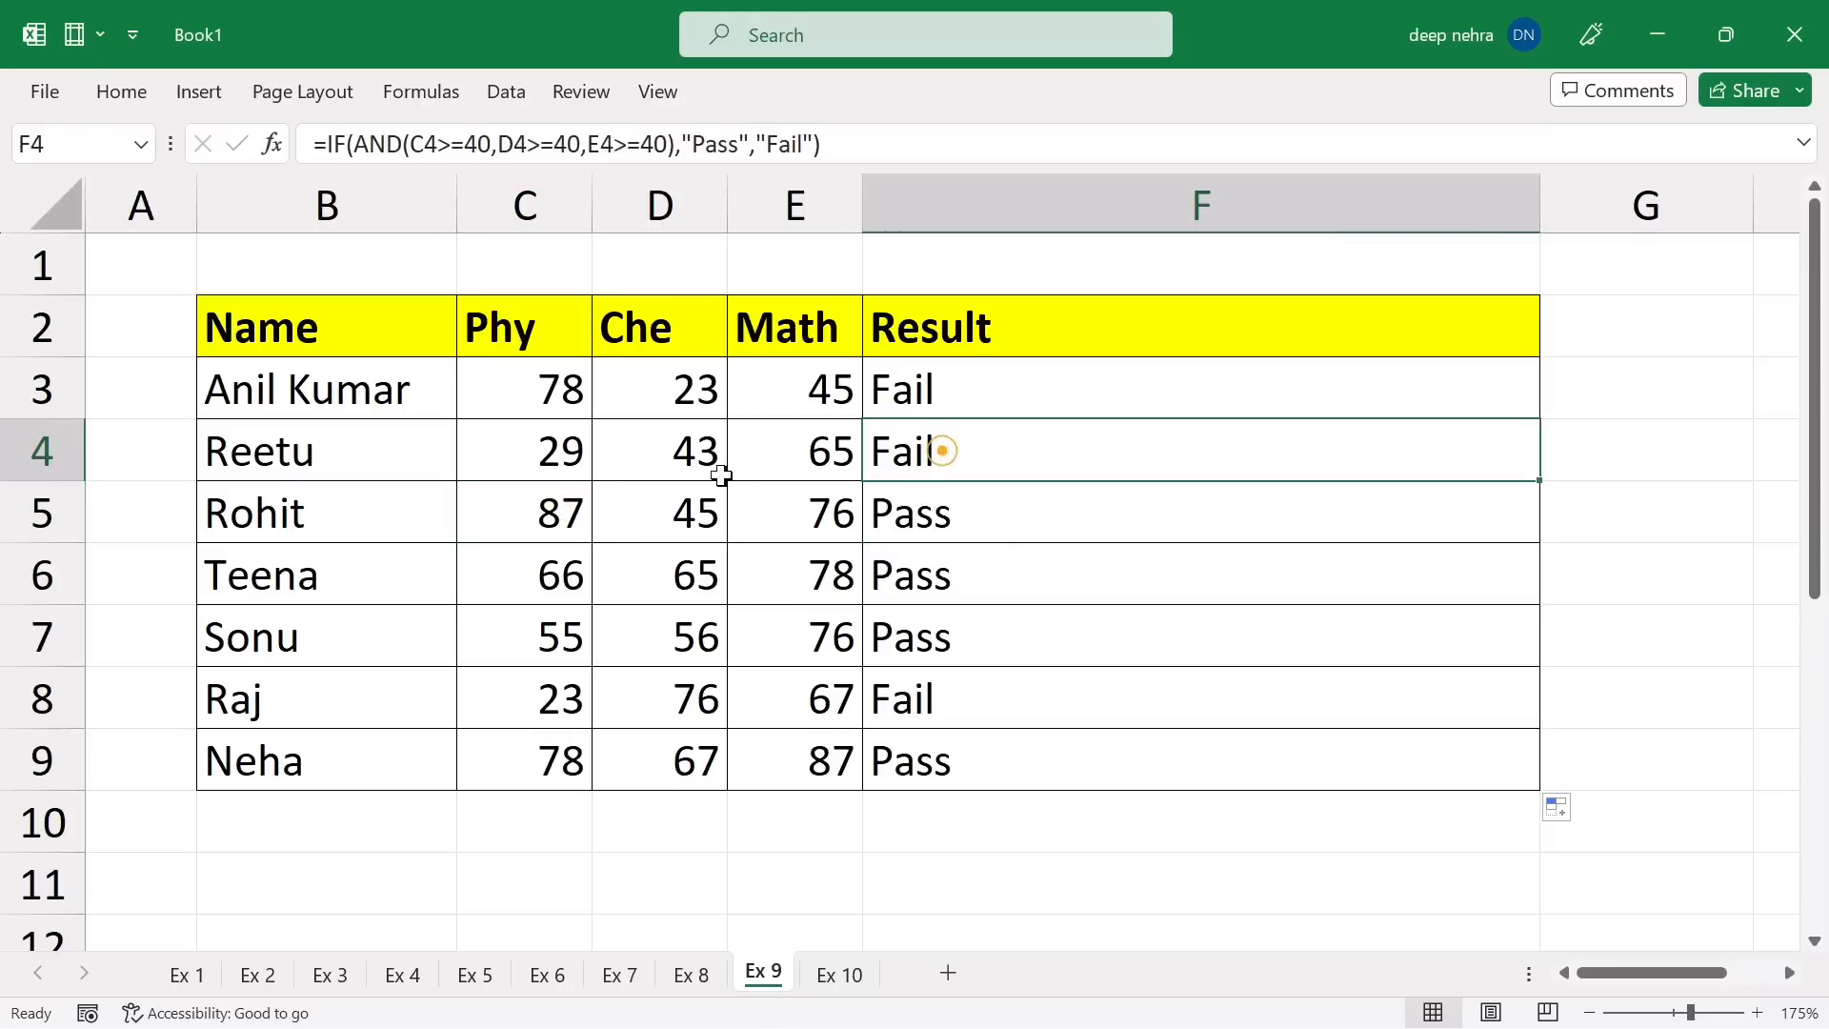
left_click(532, 453)
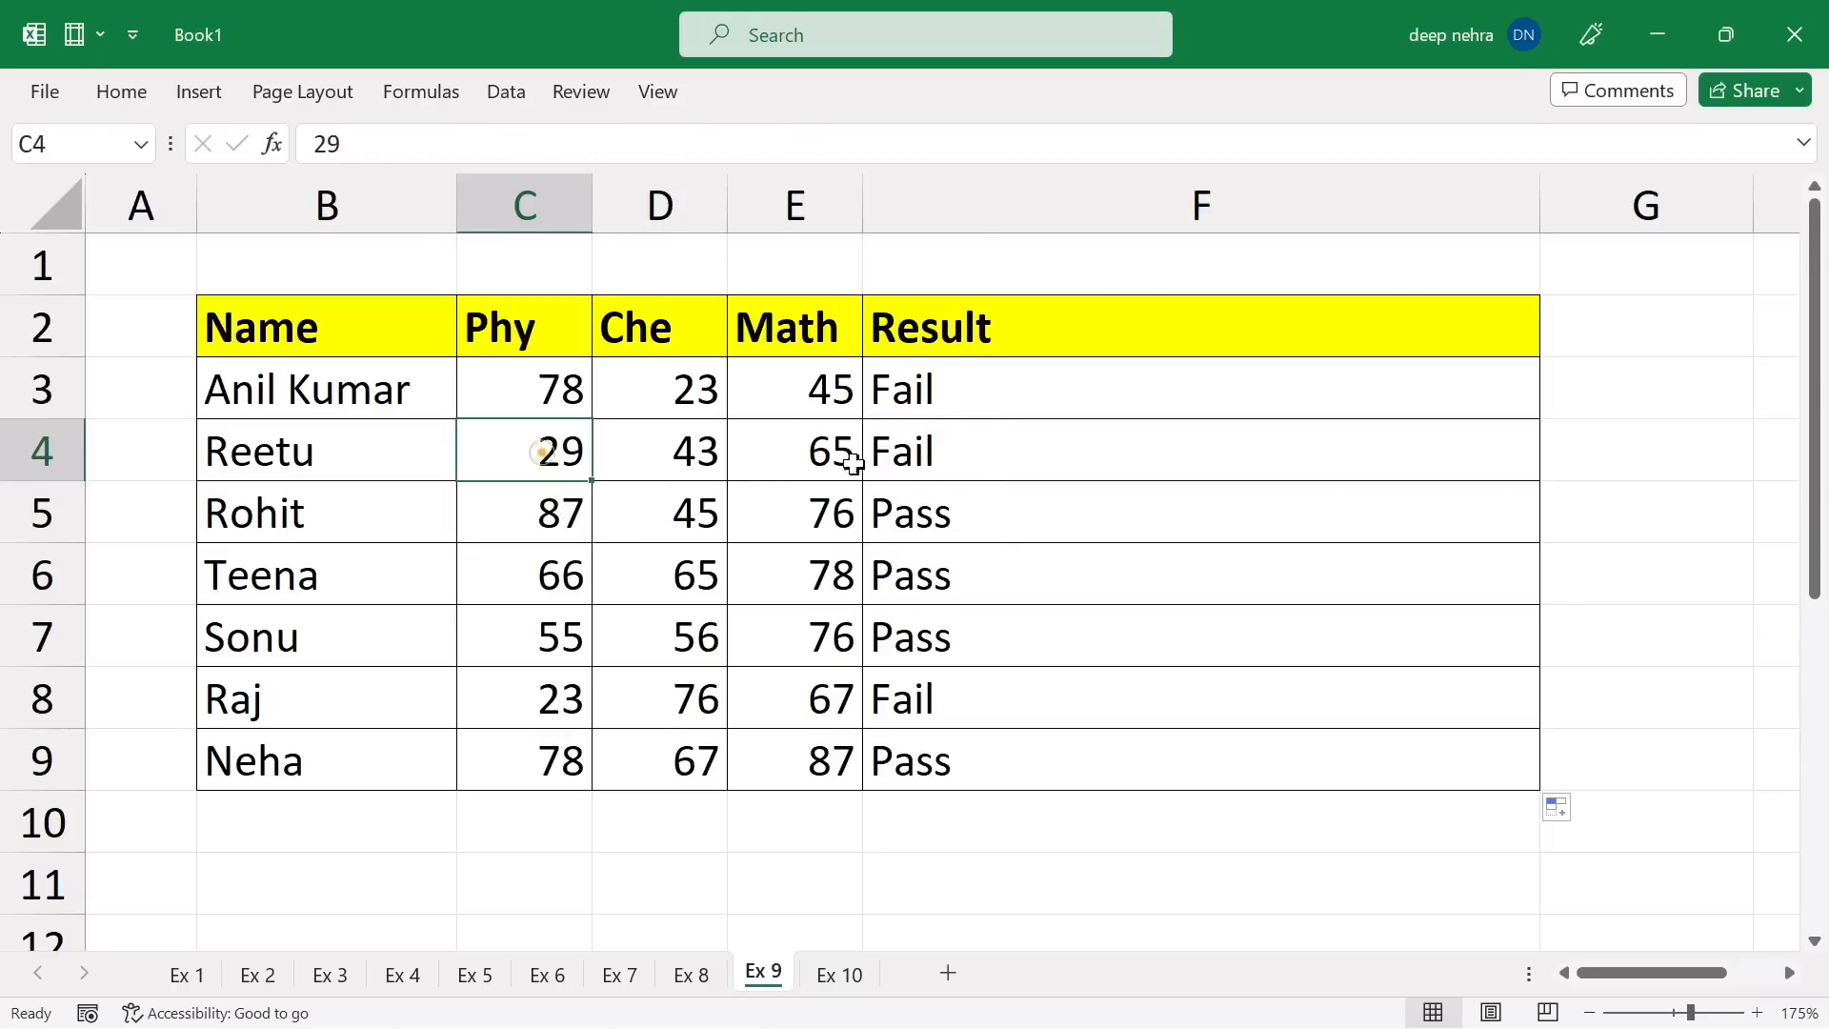
left_click(988, 396)
left_click(659, 390)
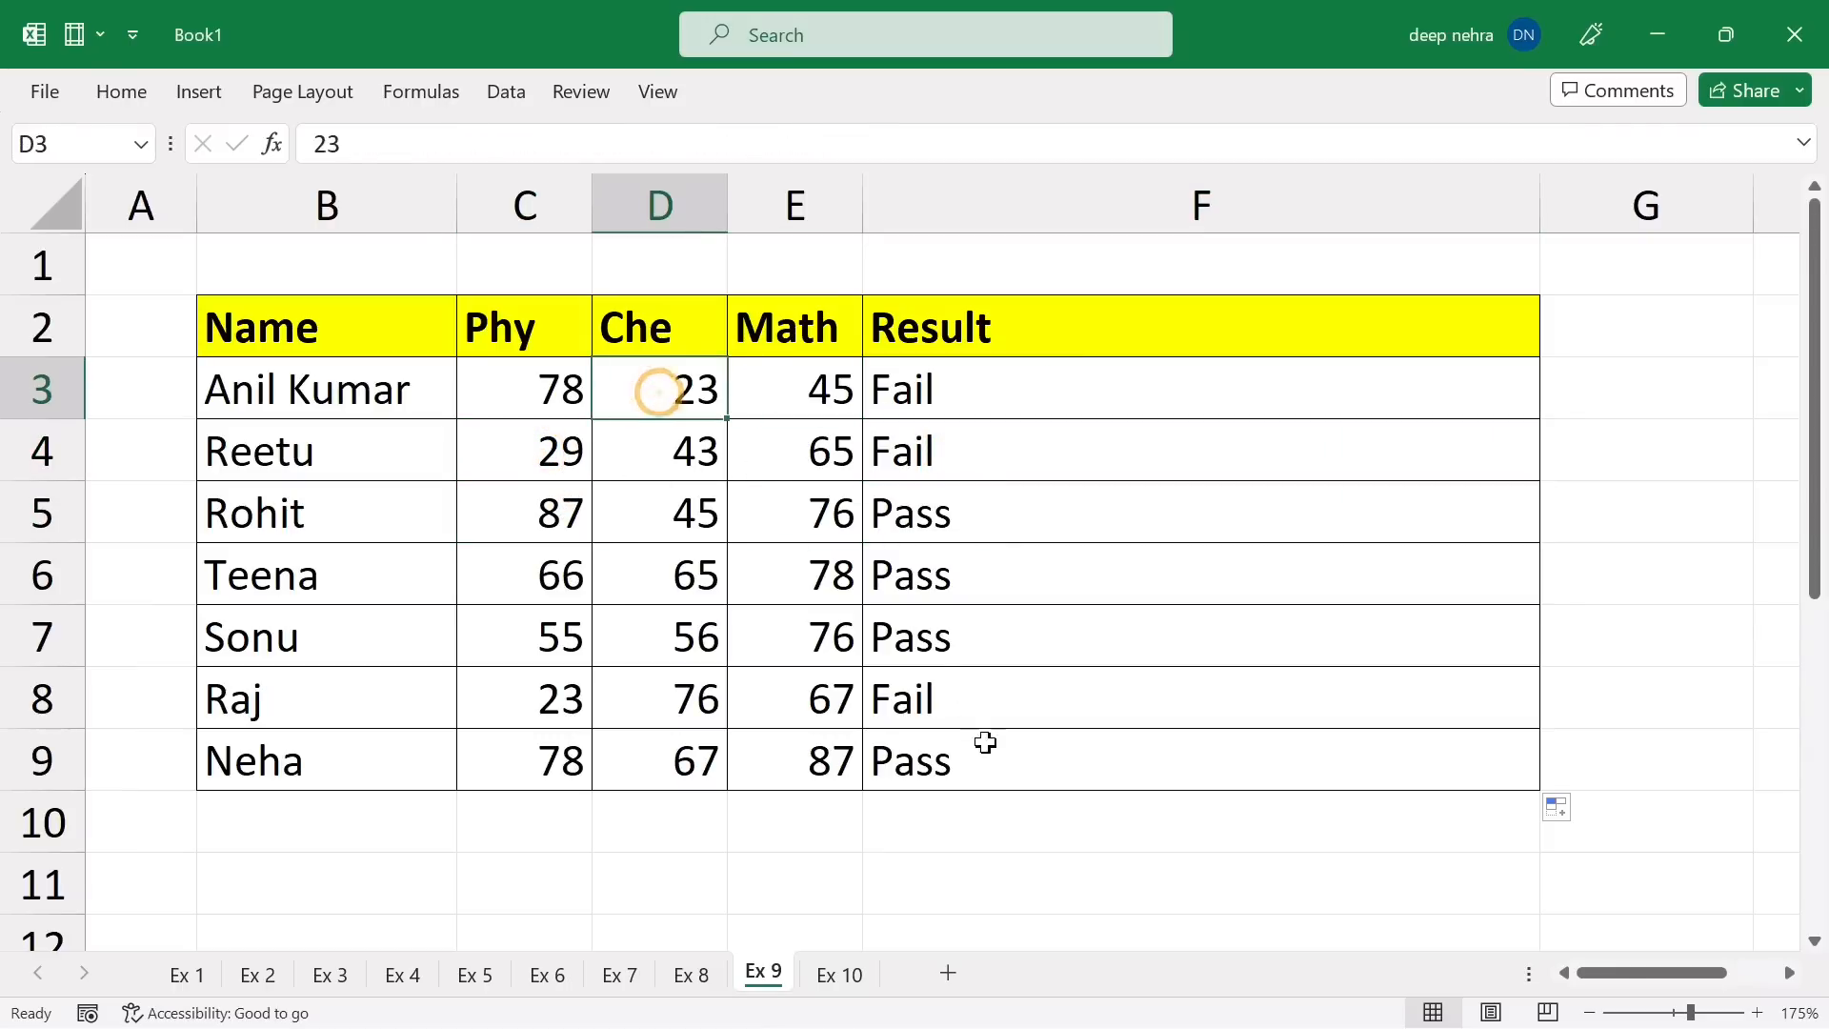
left_click(895, 698)
left_click(572, 705)
left_click(929, 759)
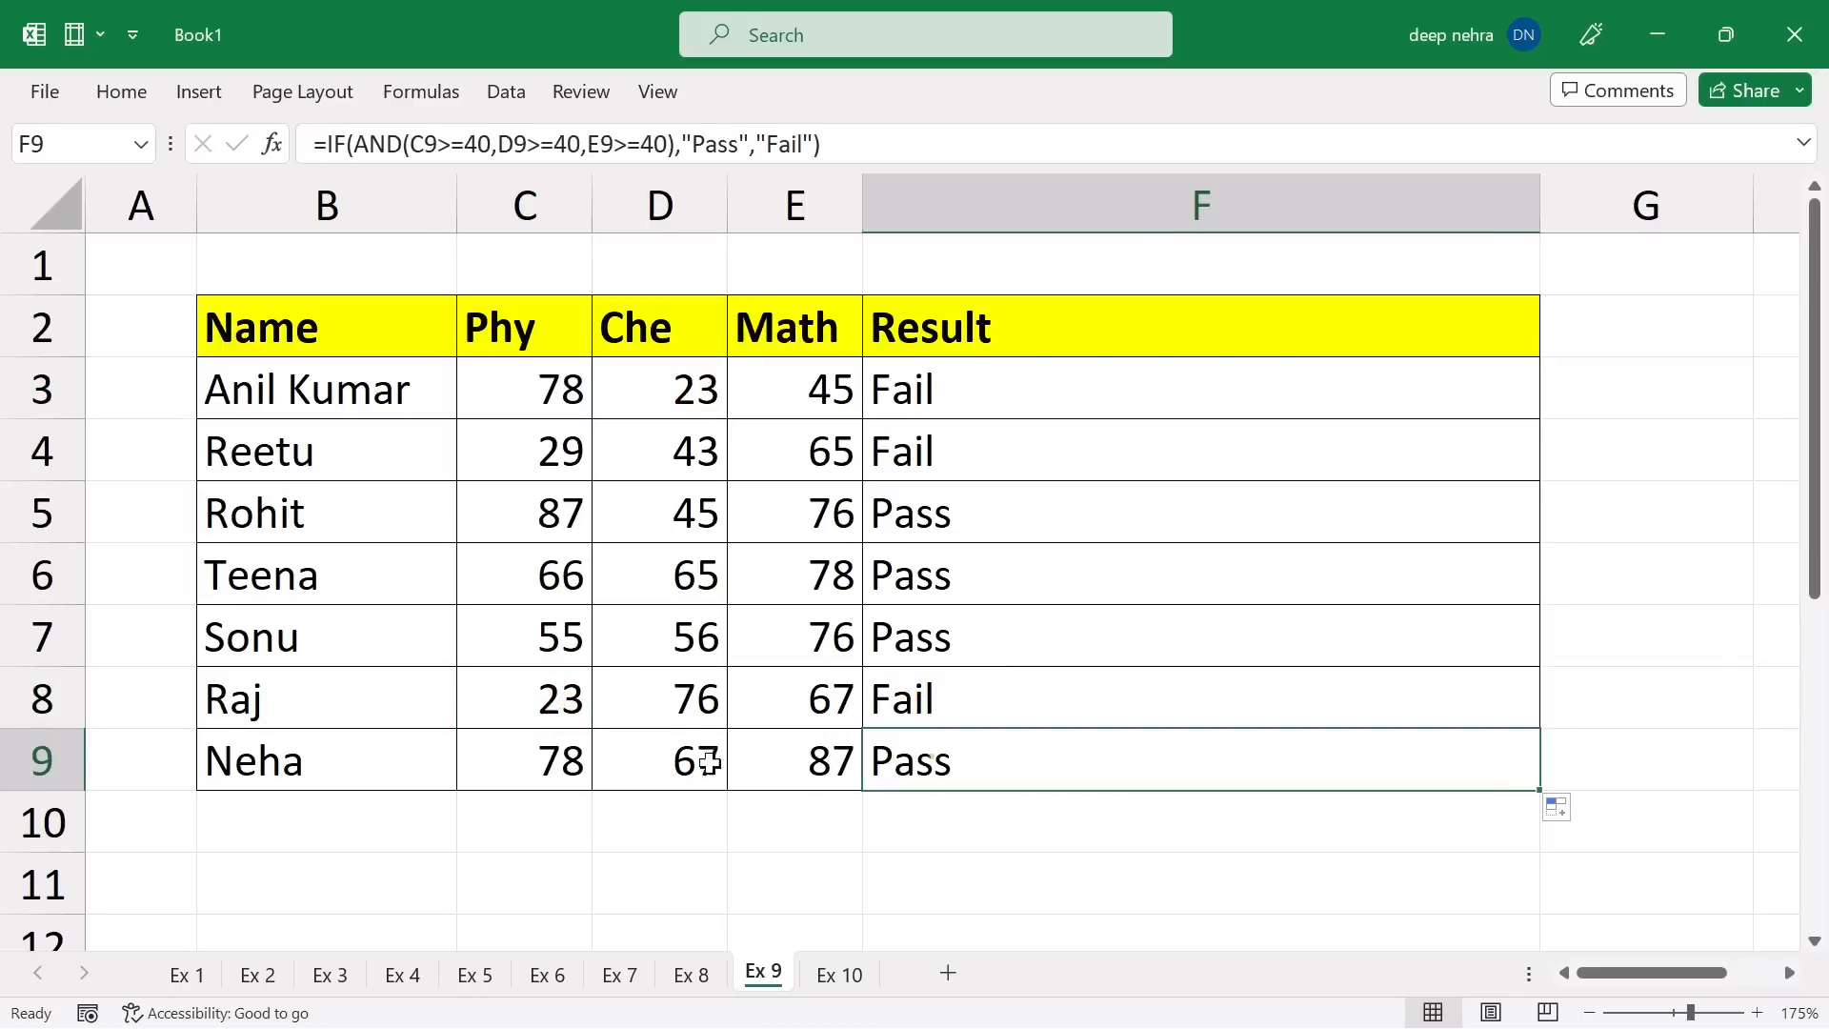
left_click_drag(558, 759, 796, 767)
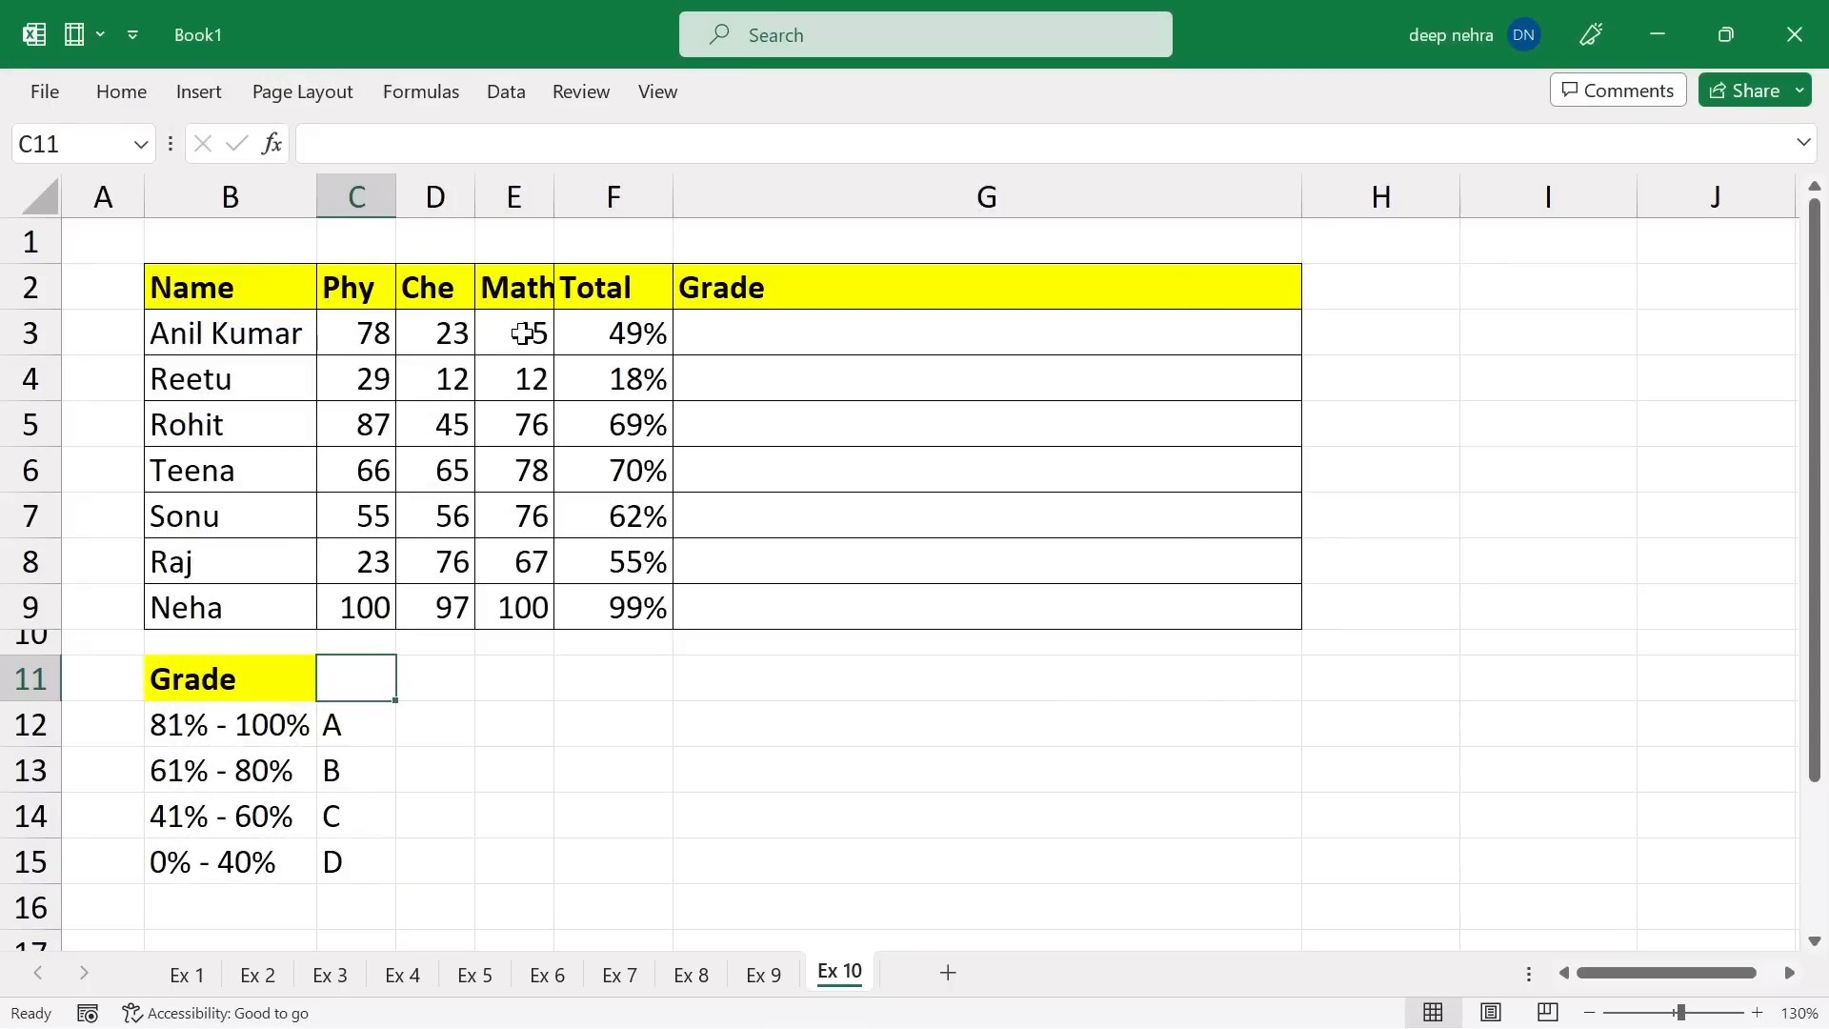
Start an IF formula in G3 that tests F3>=81% and returns "A Grade" if true.
left_click(781, 332)
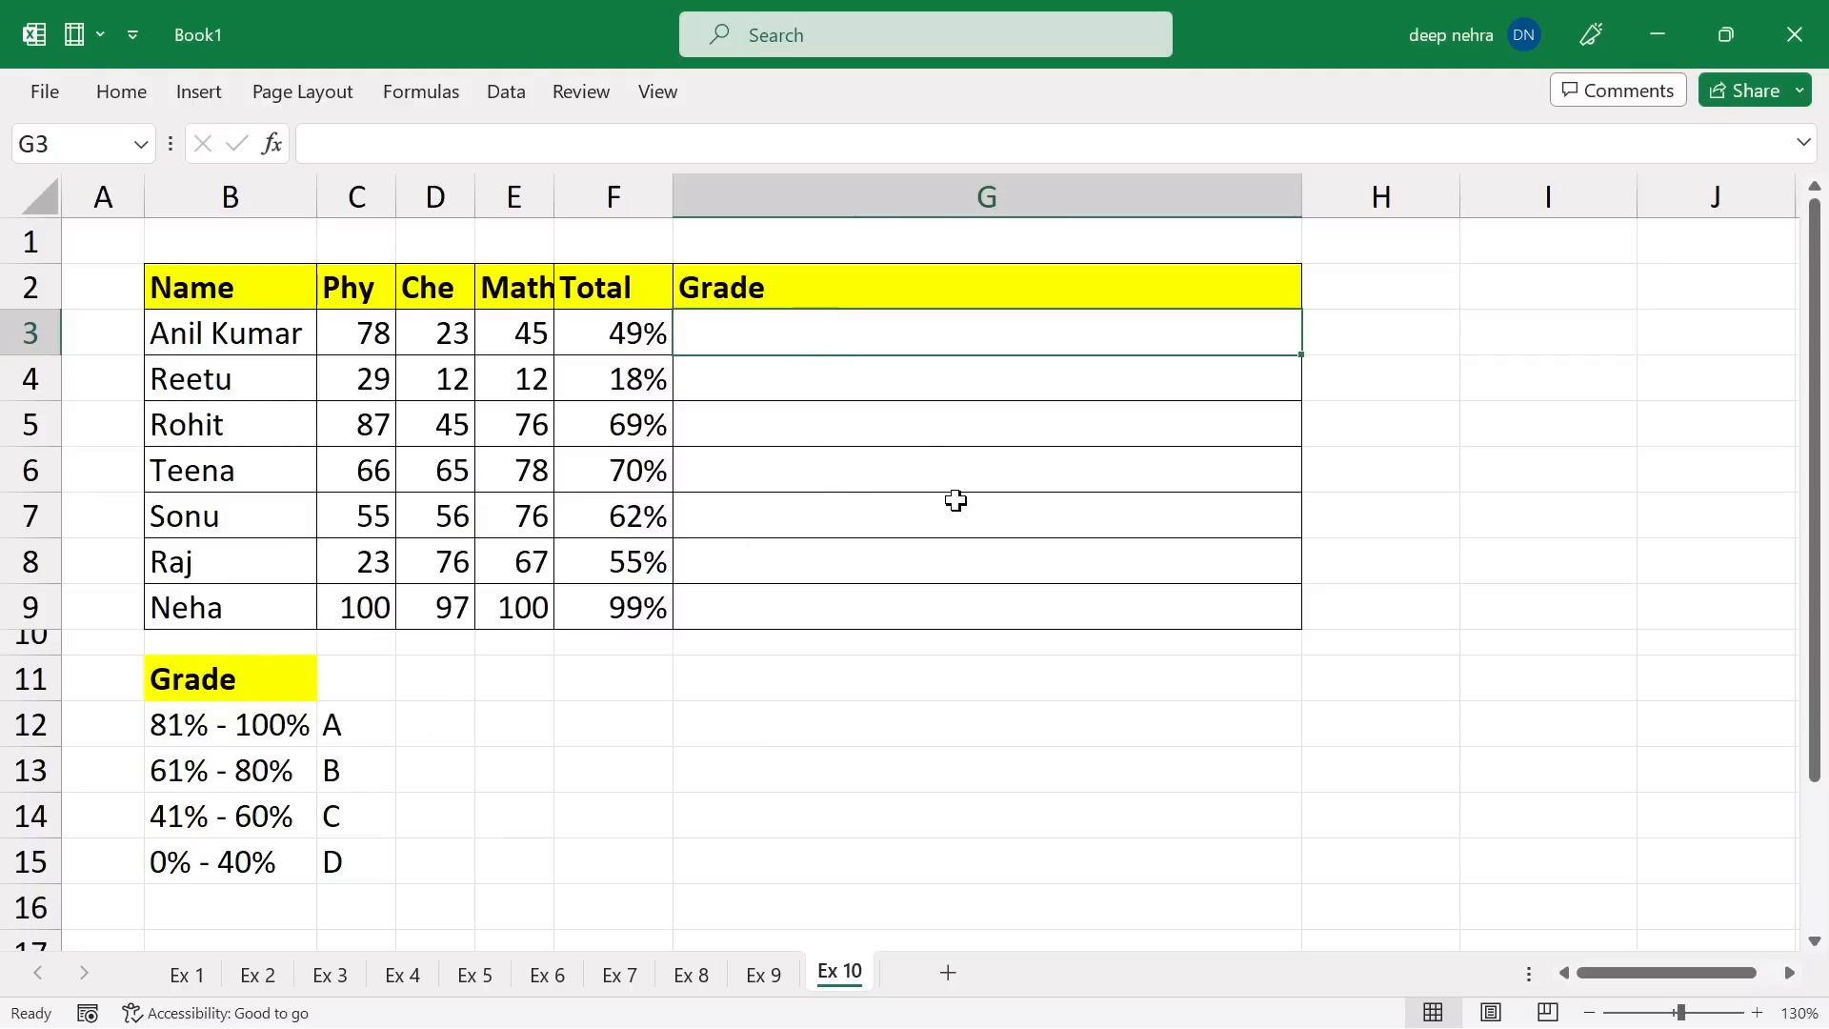
type("=")
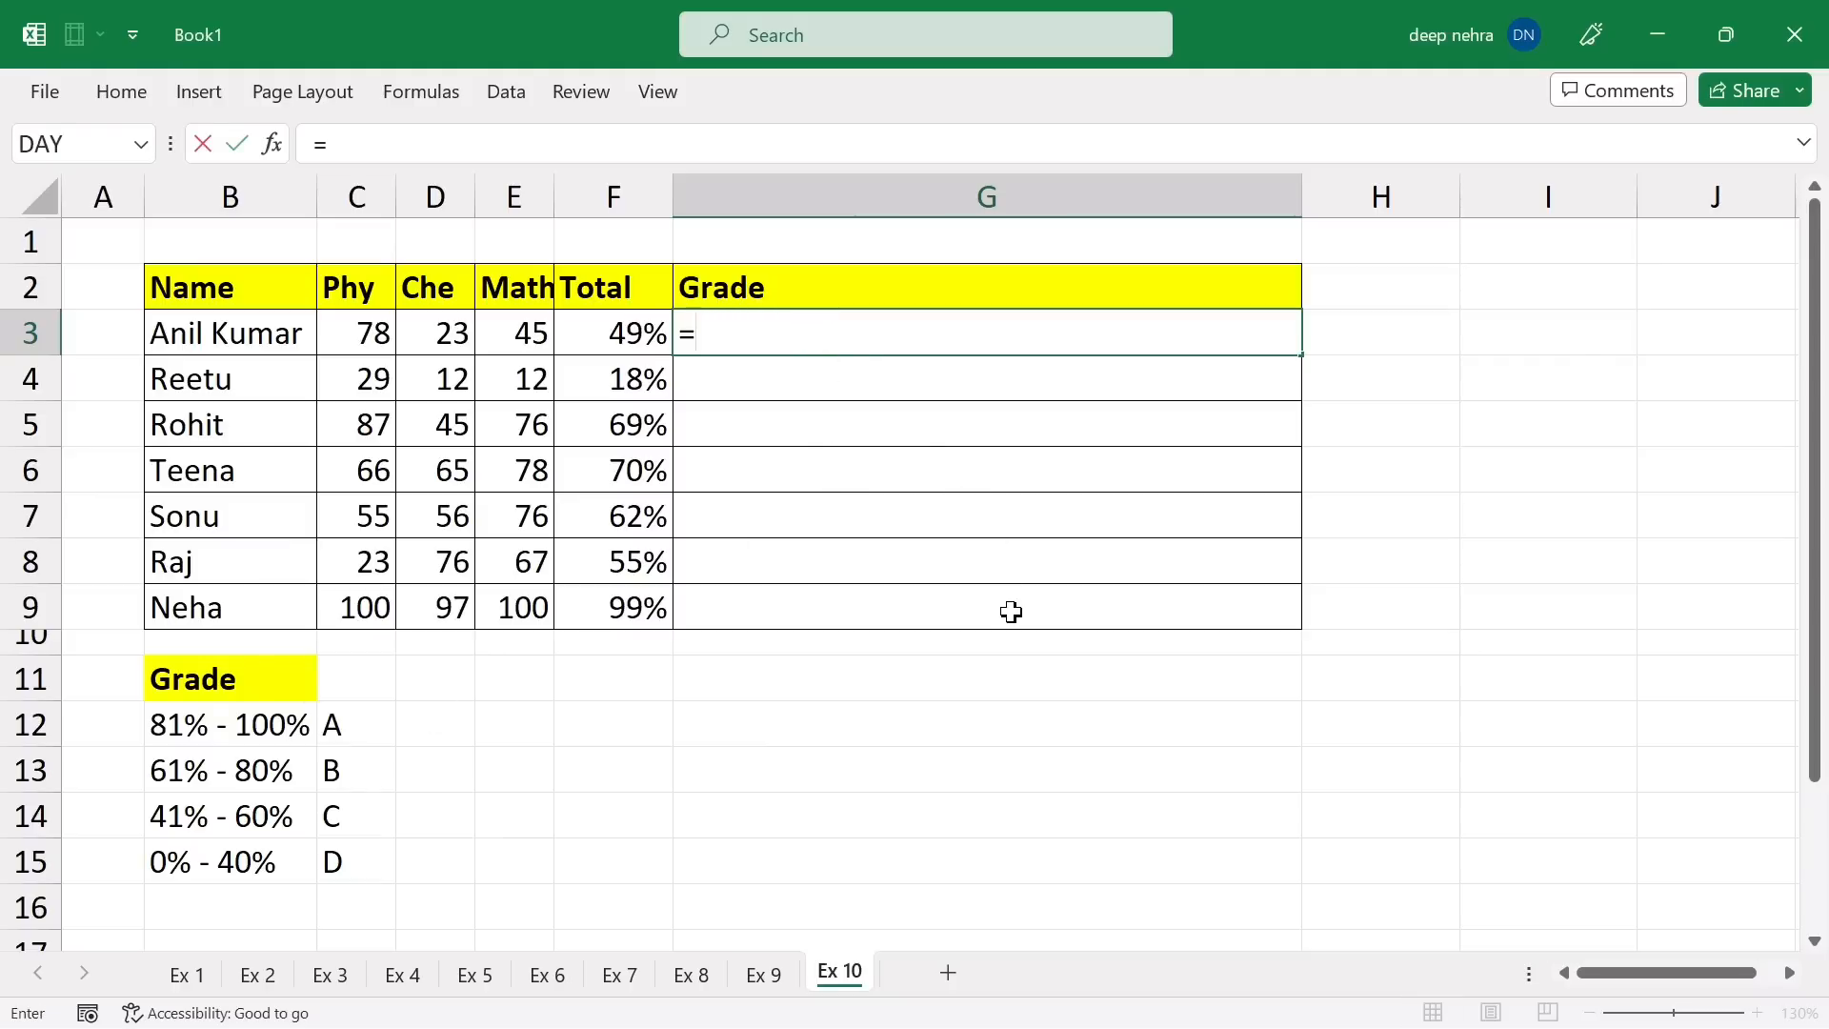
type("if(")
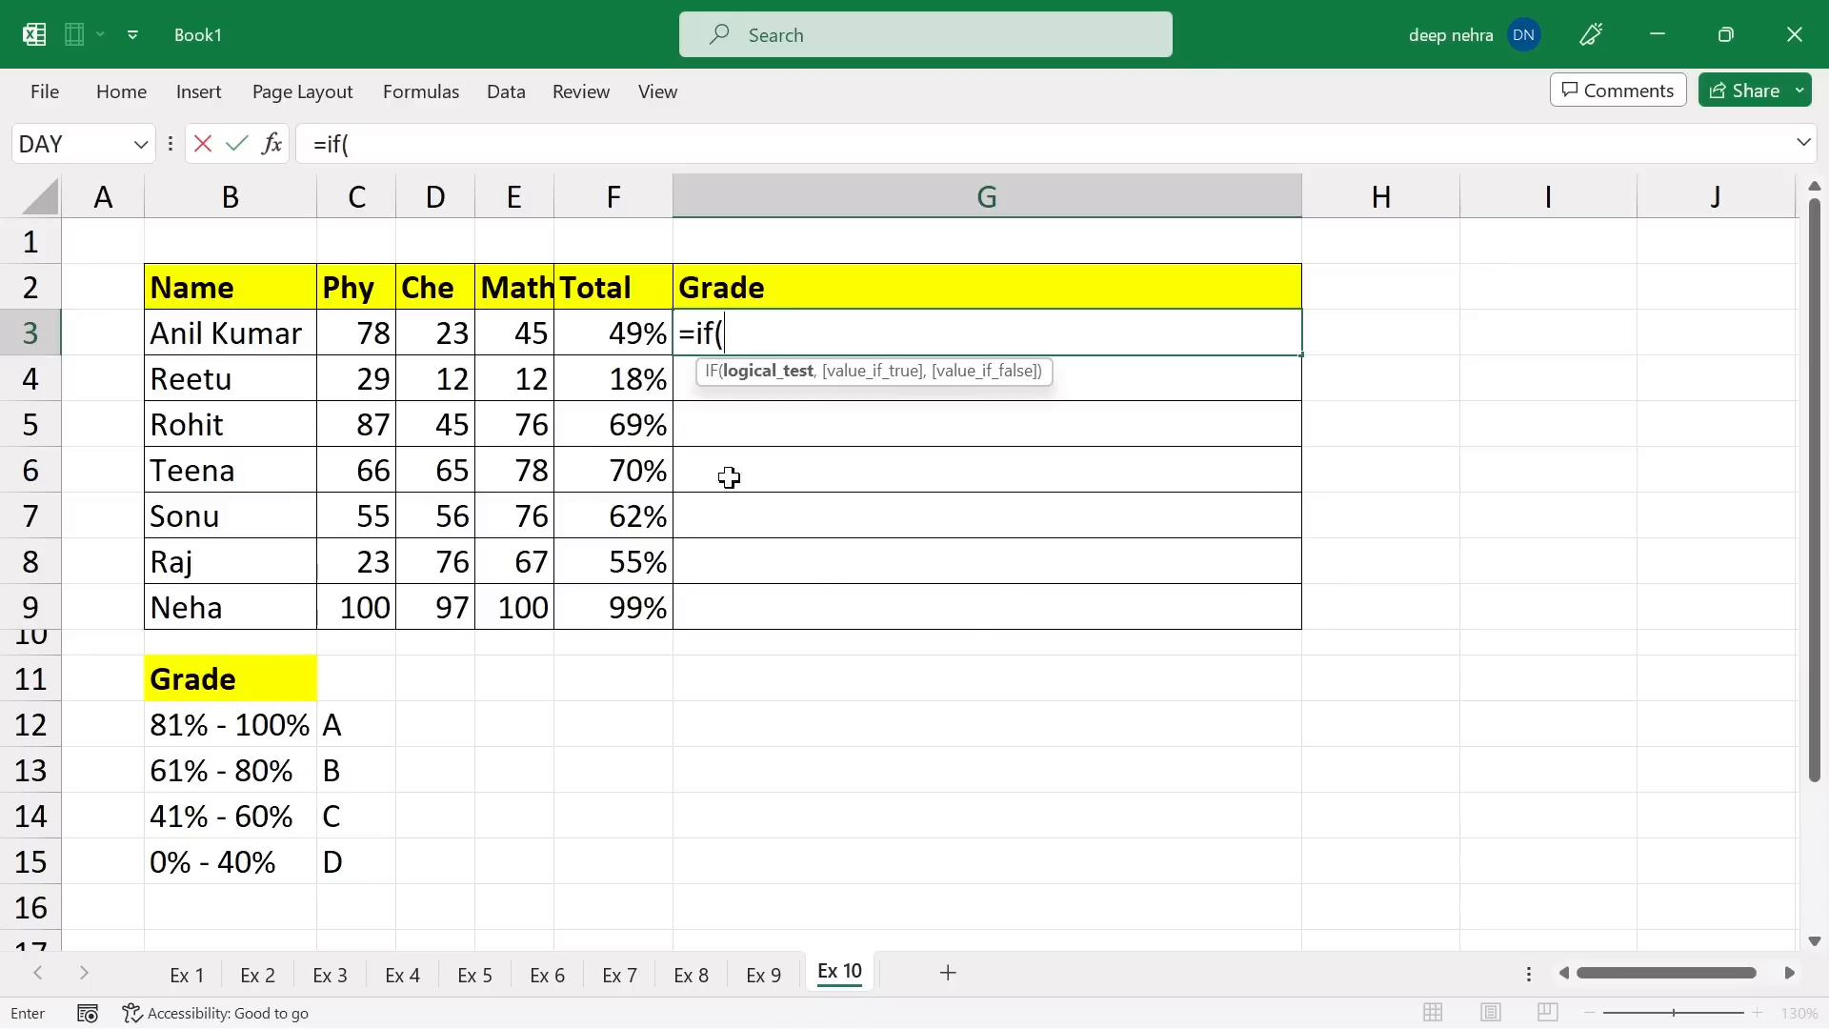
left_click(622, 335)
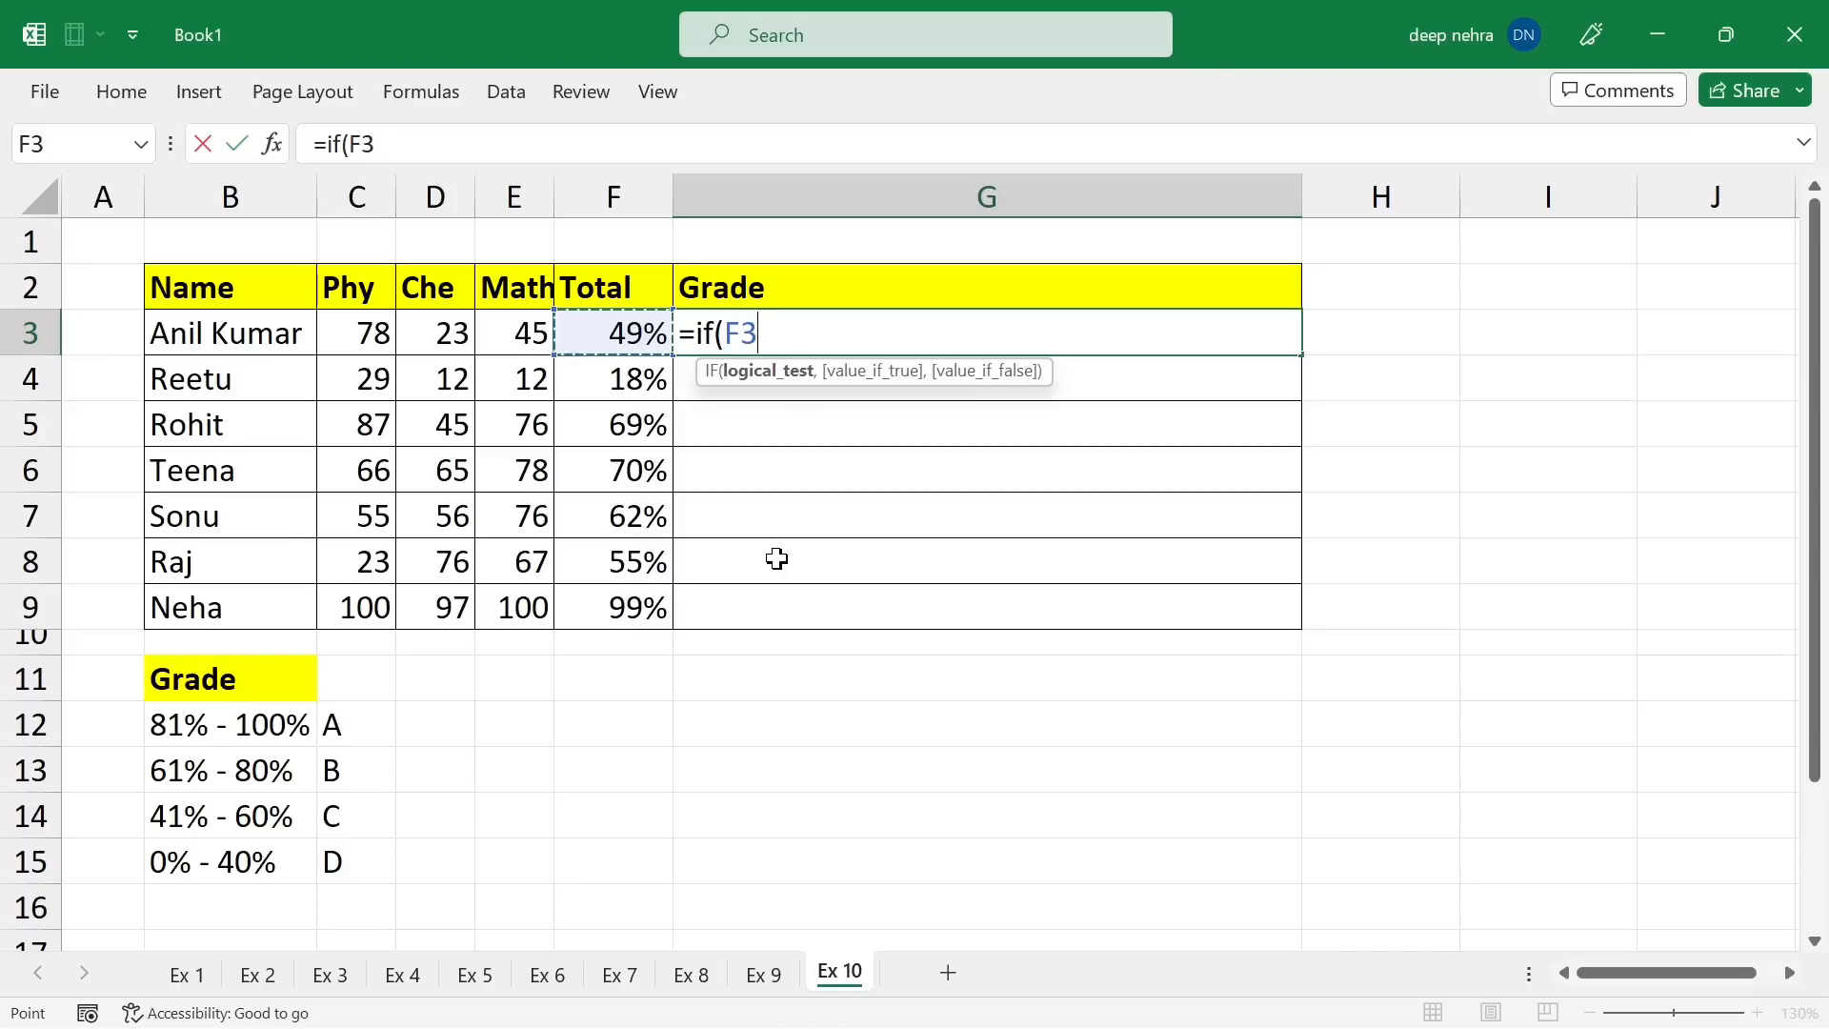
type(">")
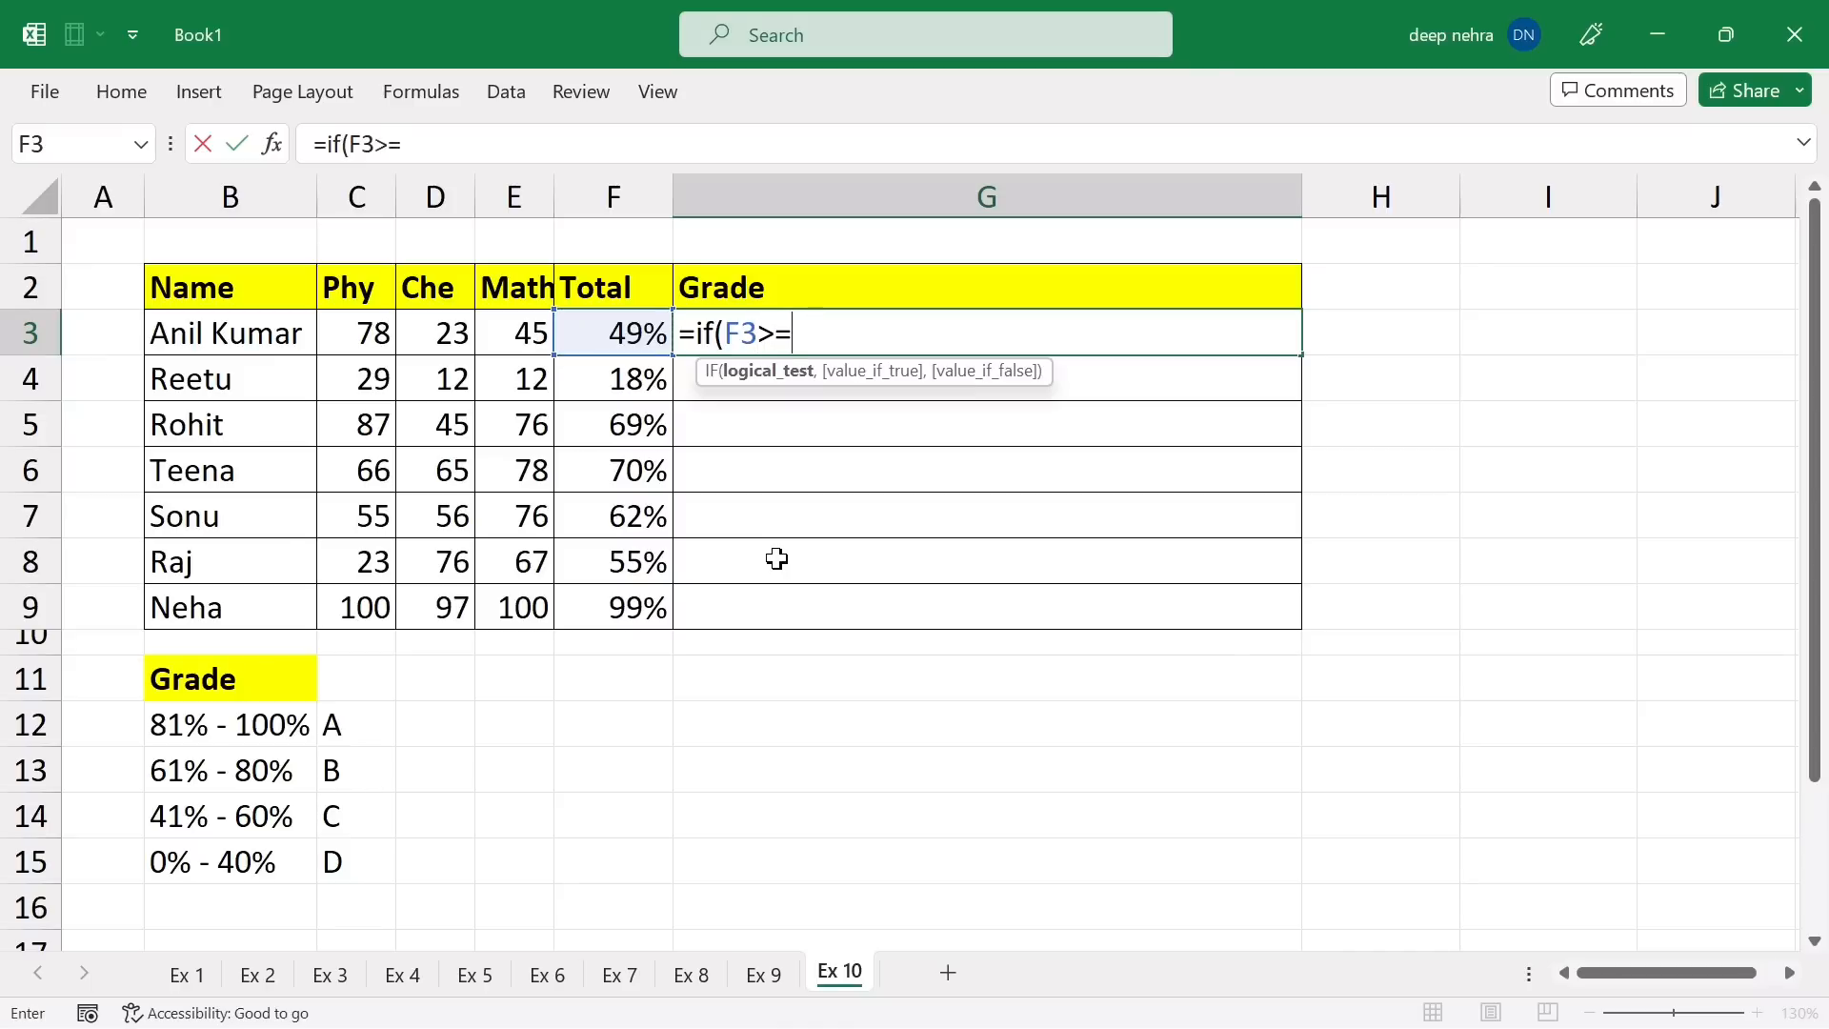
type("=81")
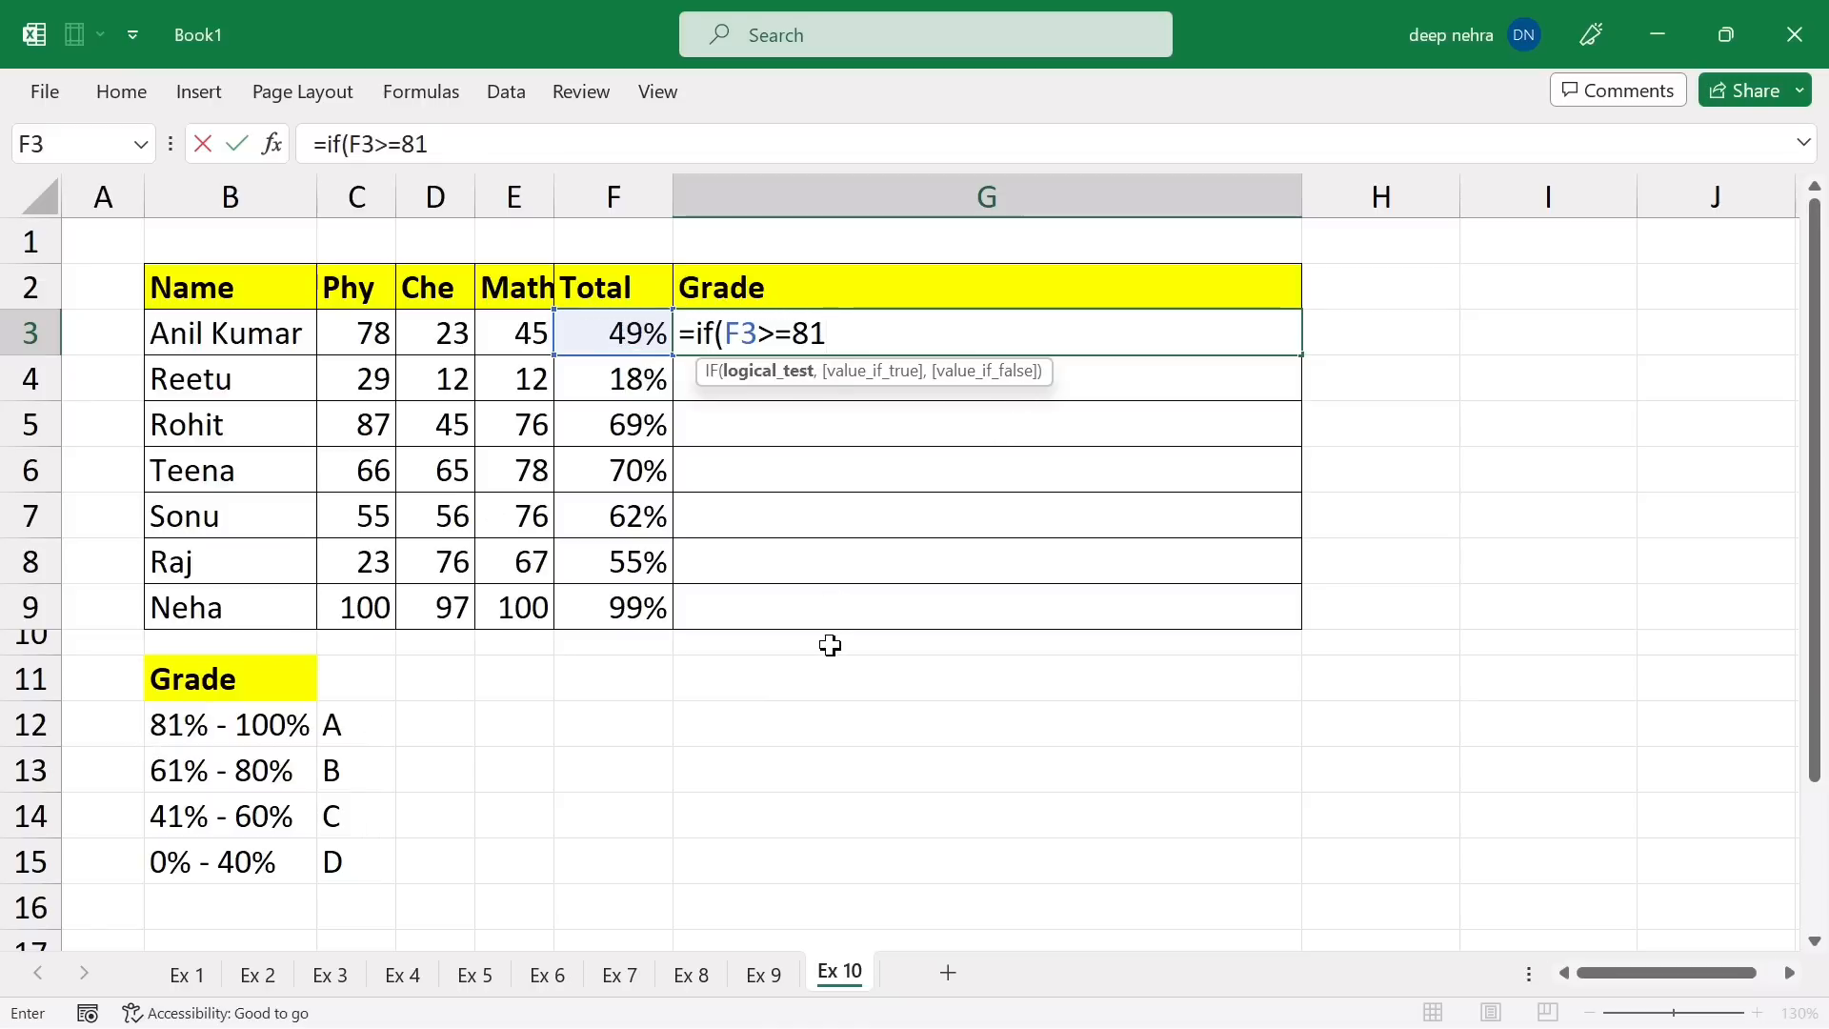
type("%,")
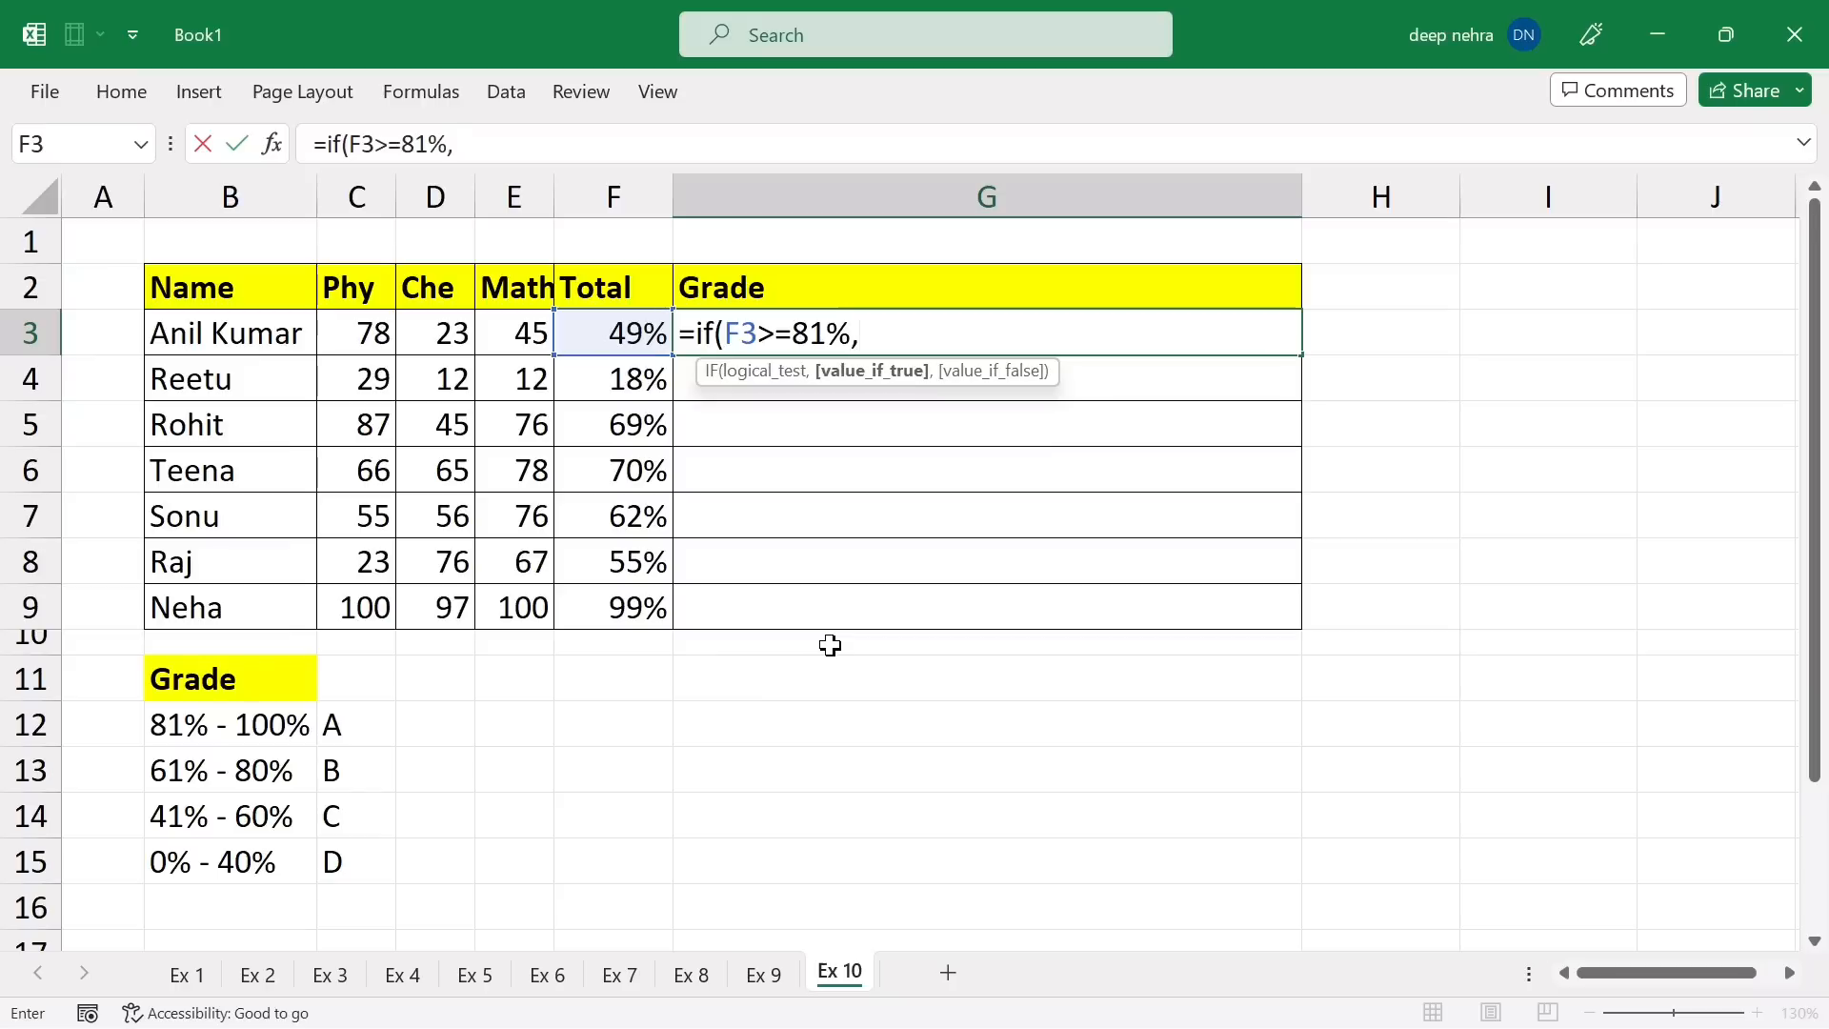
type("\"A G")
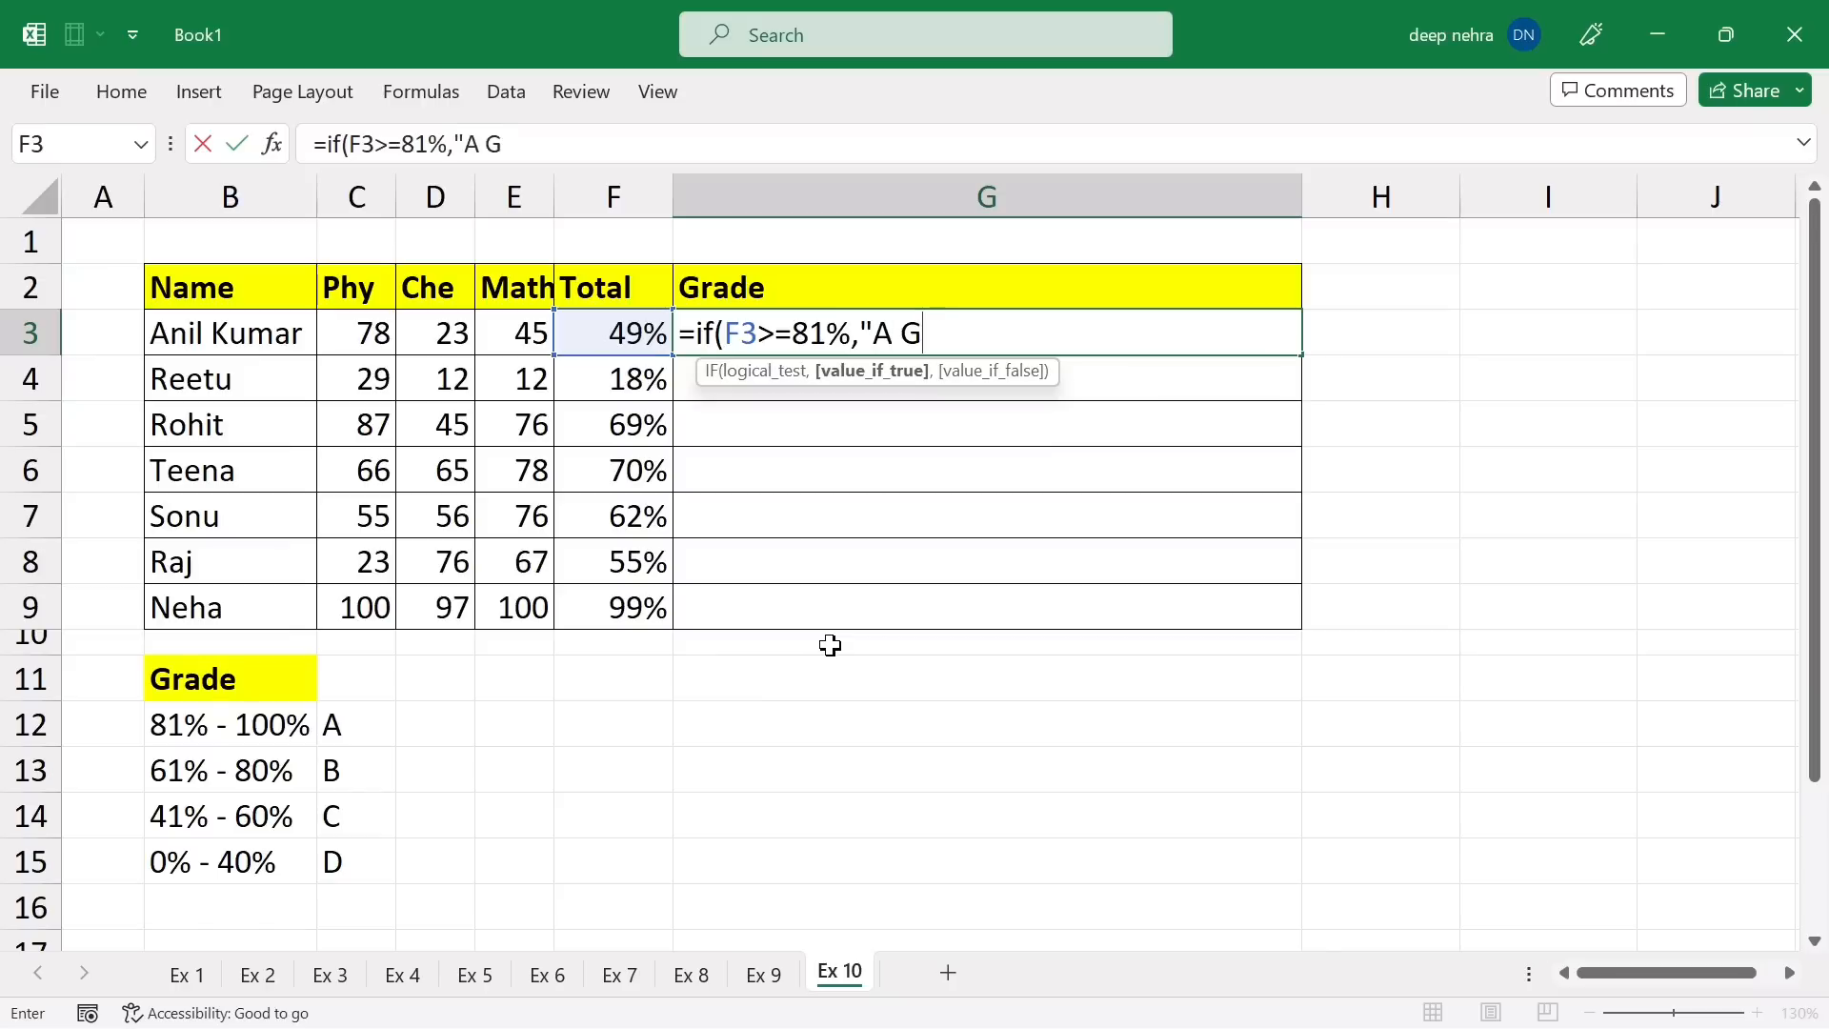
type("rade\",")
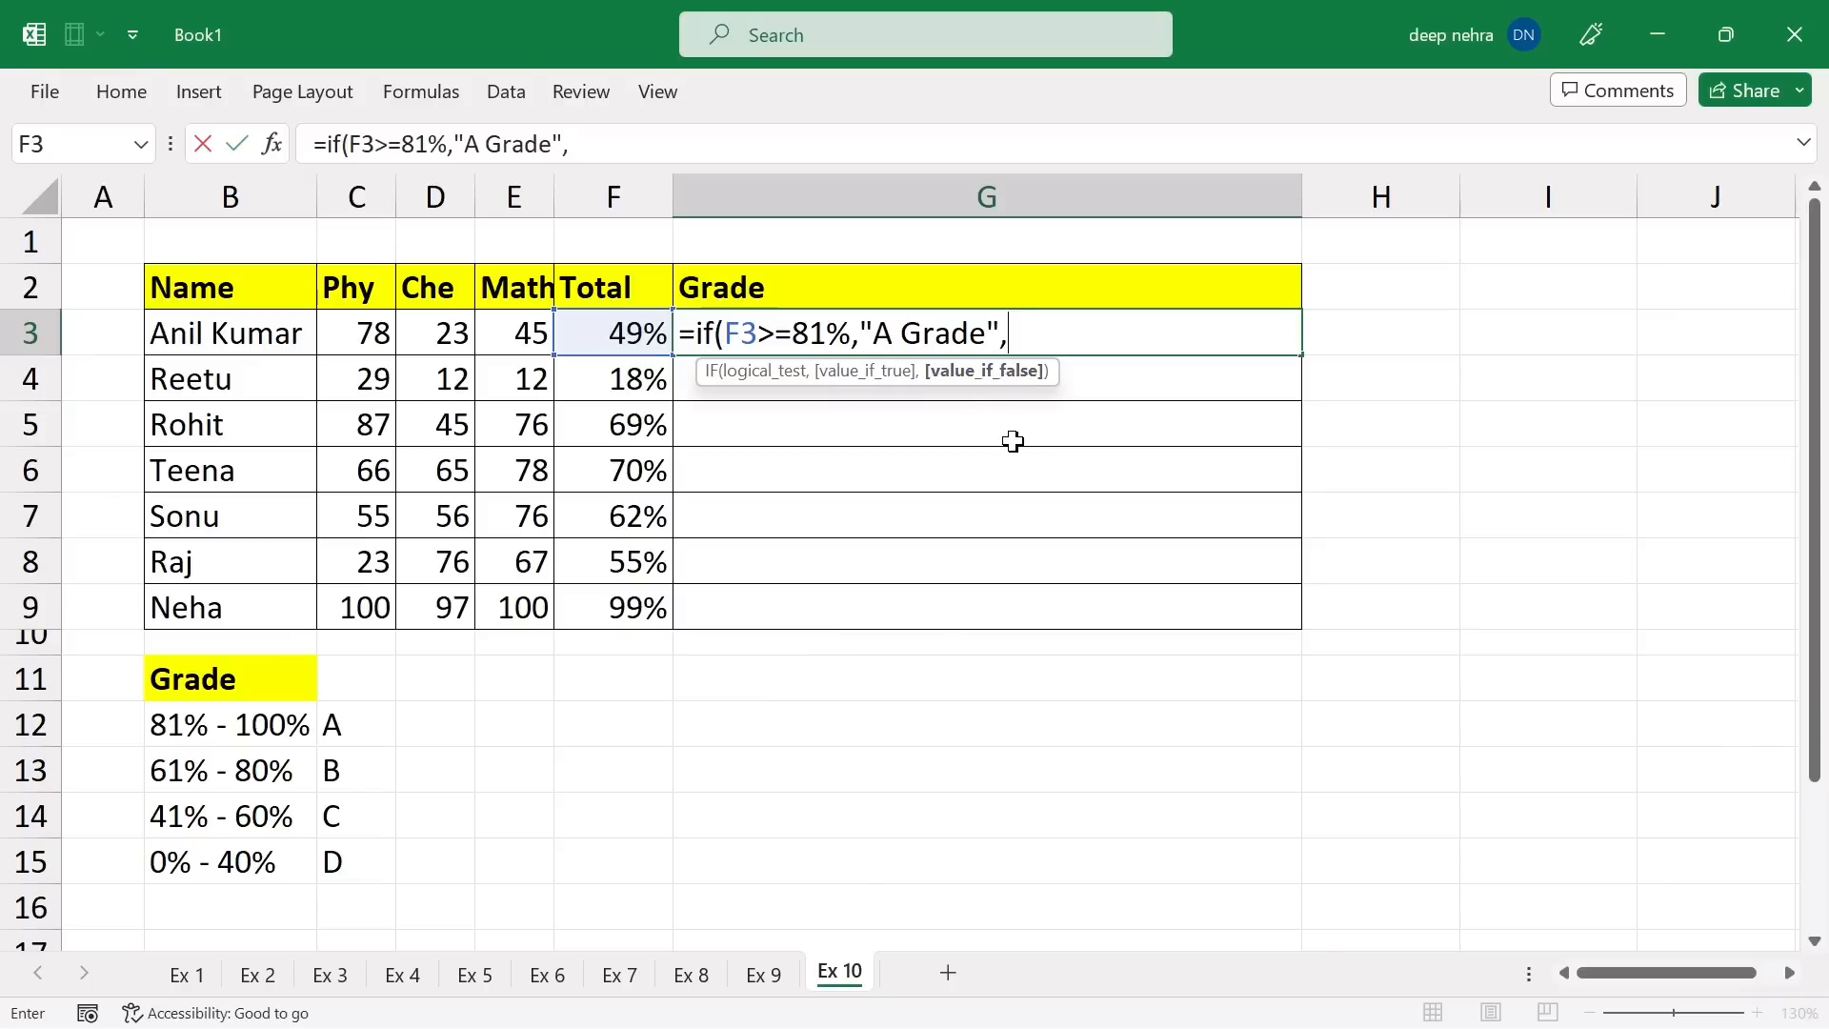
Nest a second IF as the value-if-false in G3, testing F3>=61% and returning "B Grade".
type("if(")
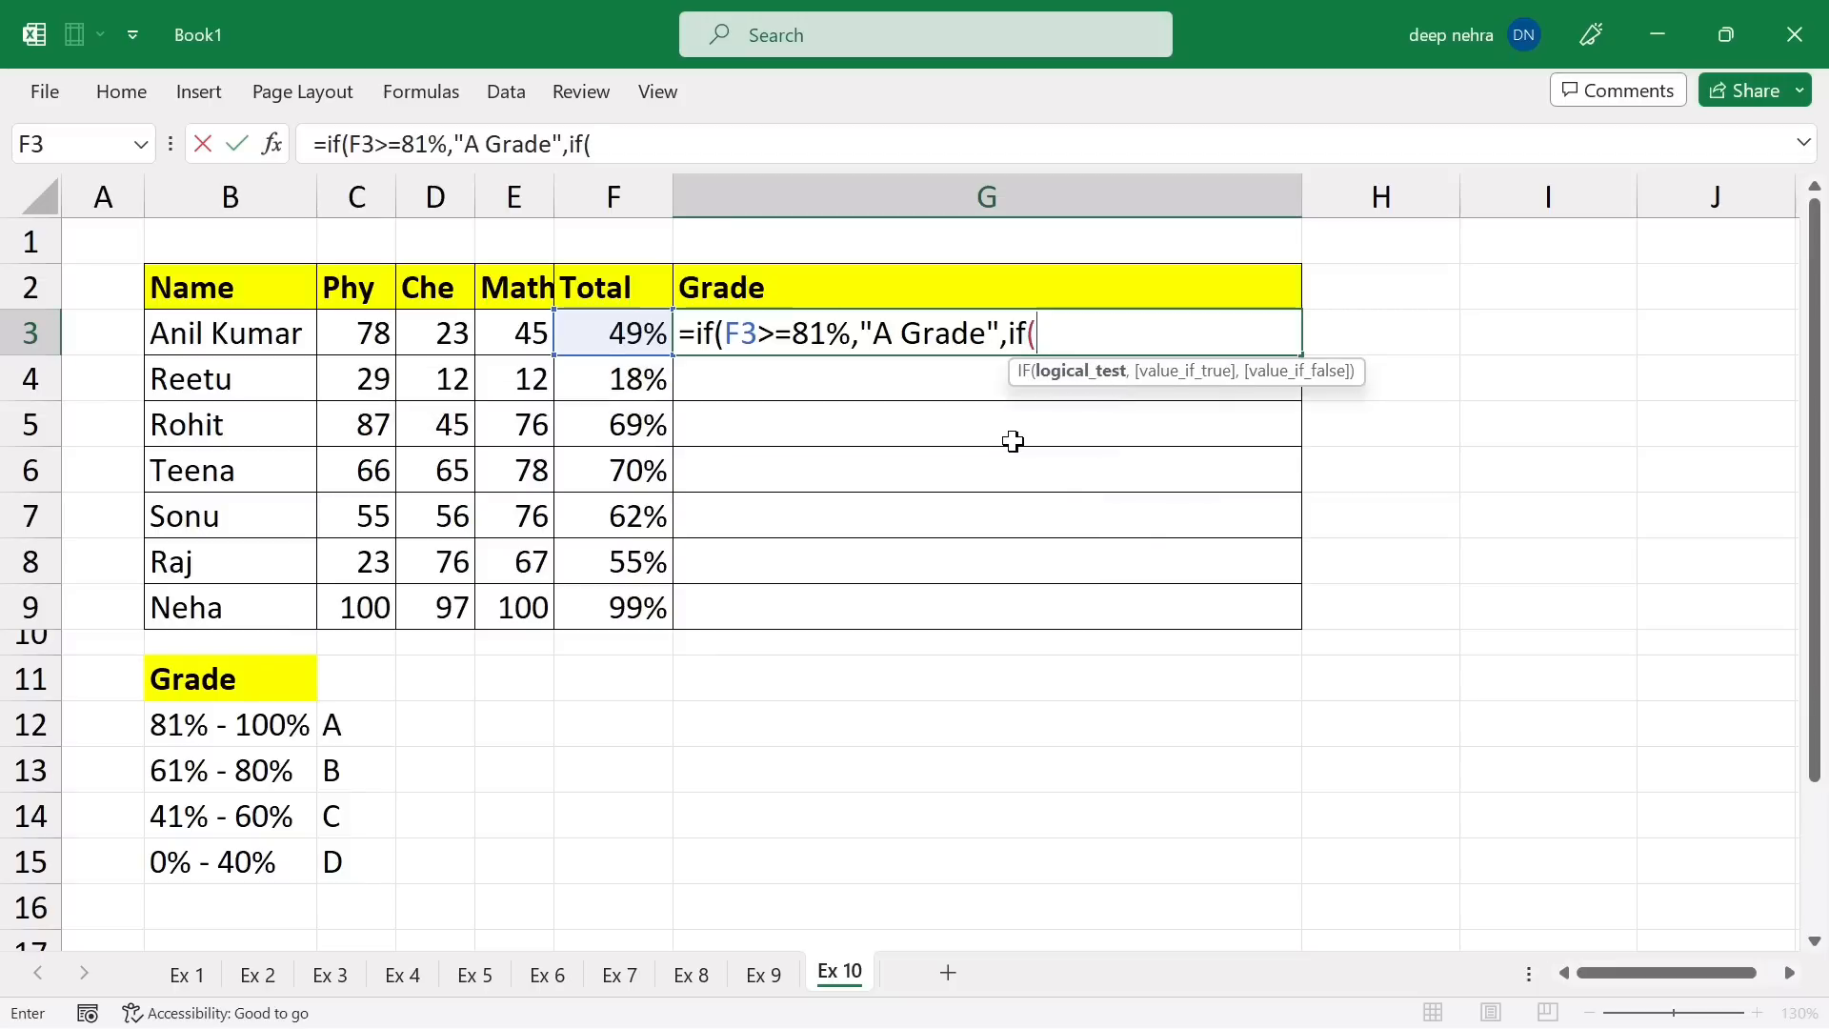
left_click(615, 336)
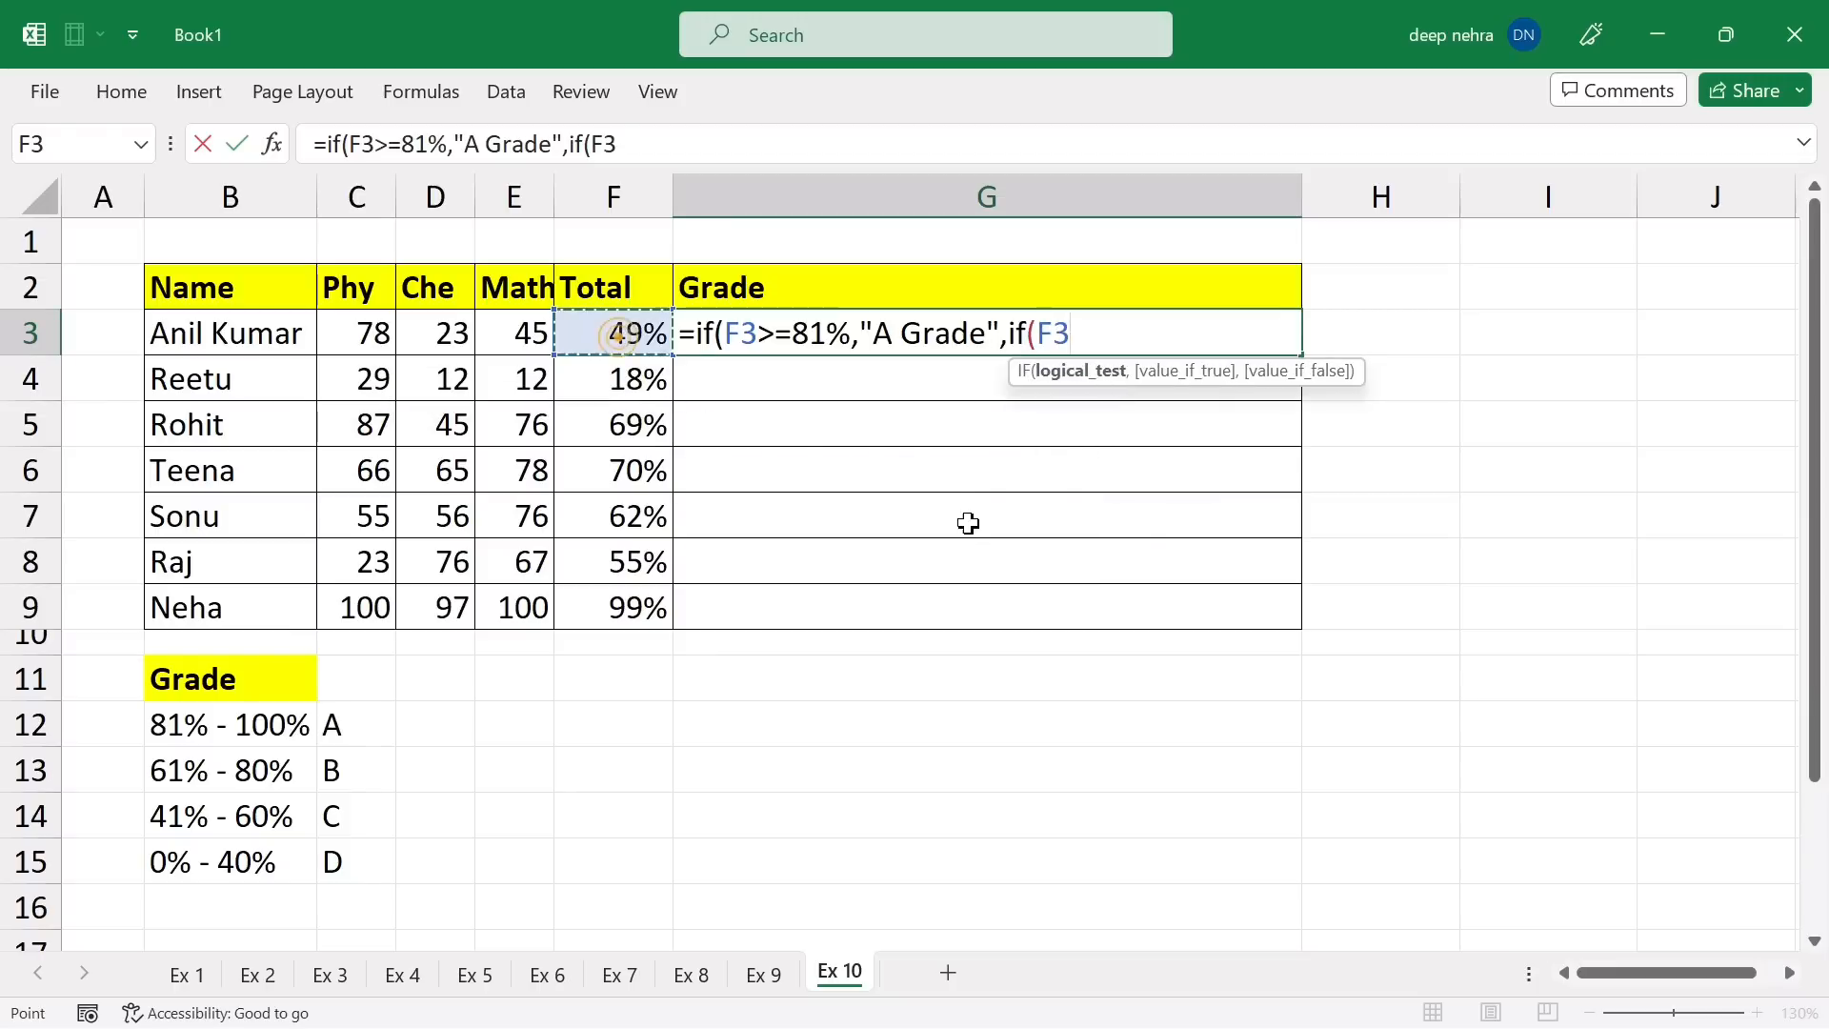
type(">=")
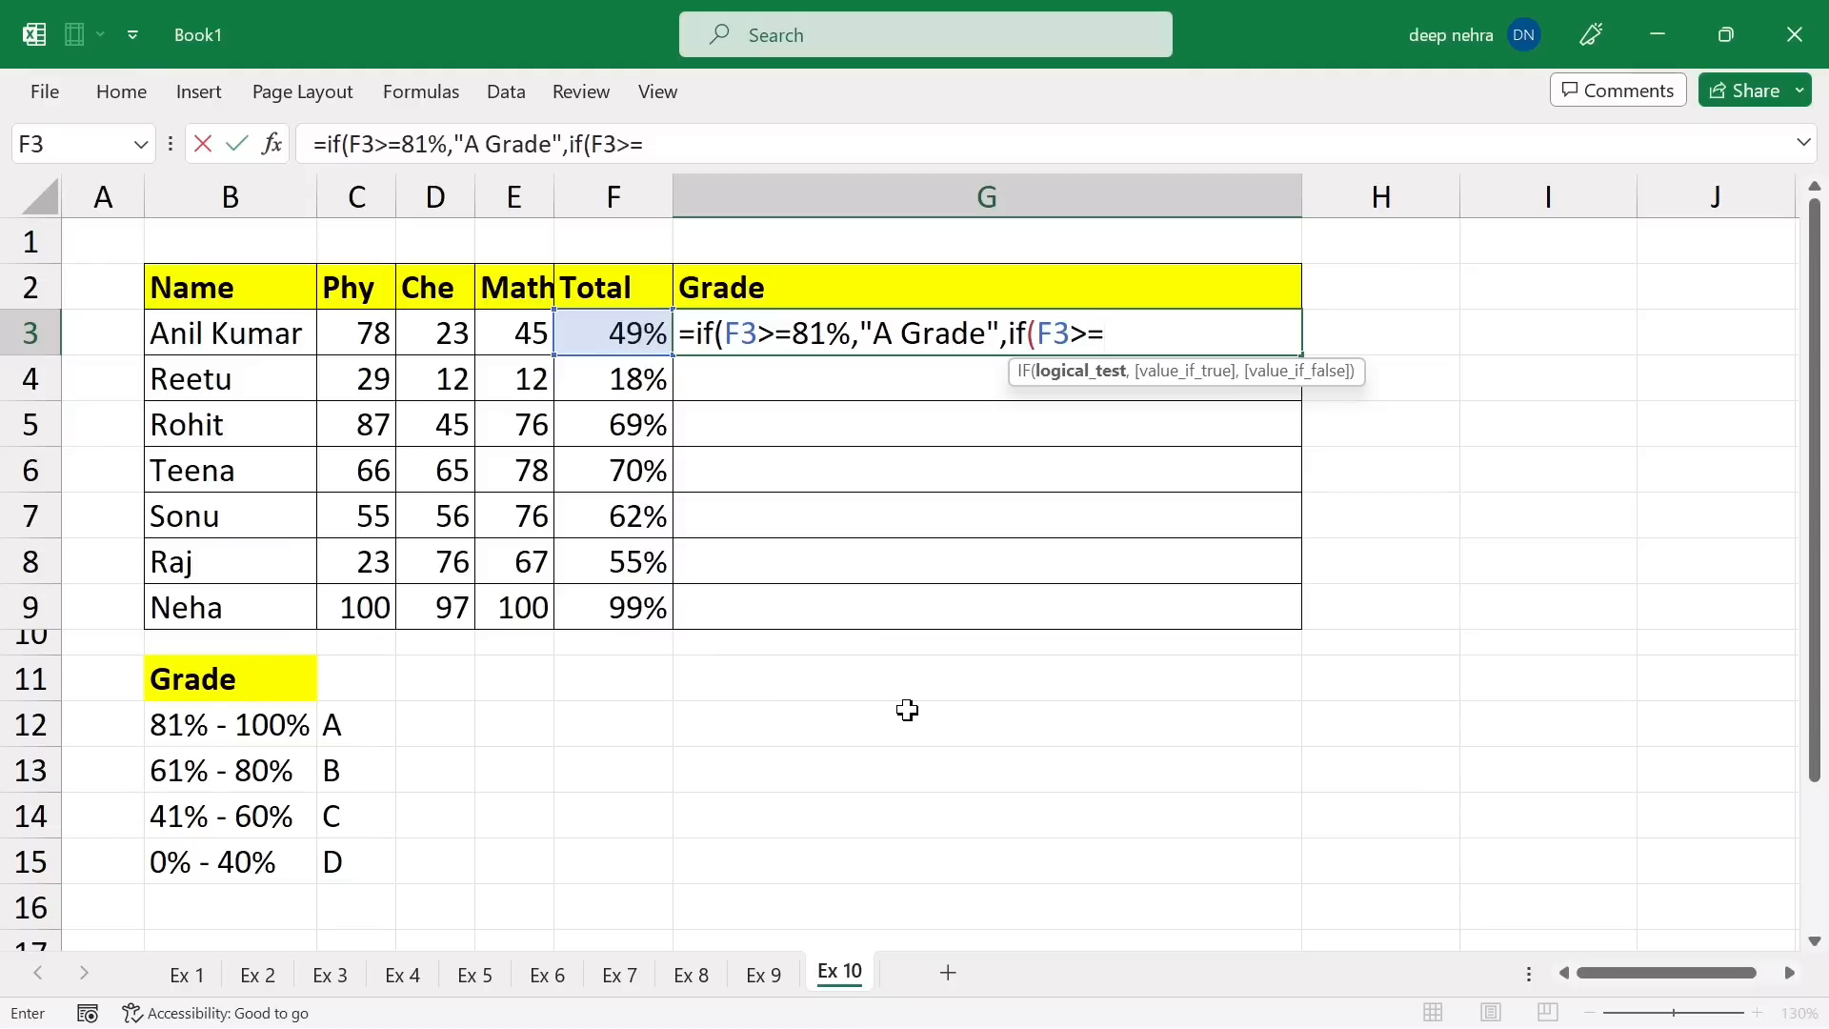
type("61%,")
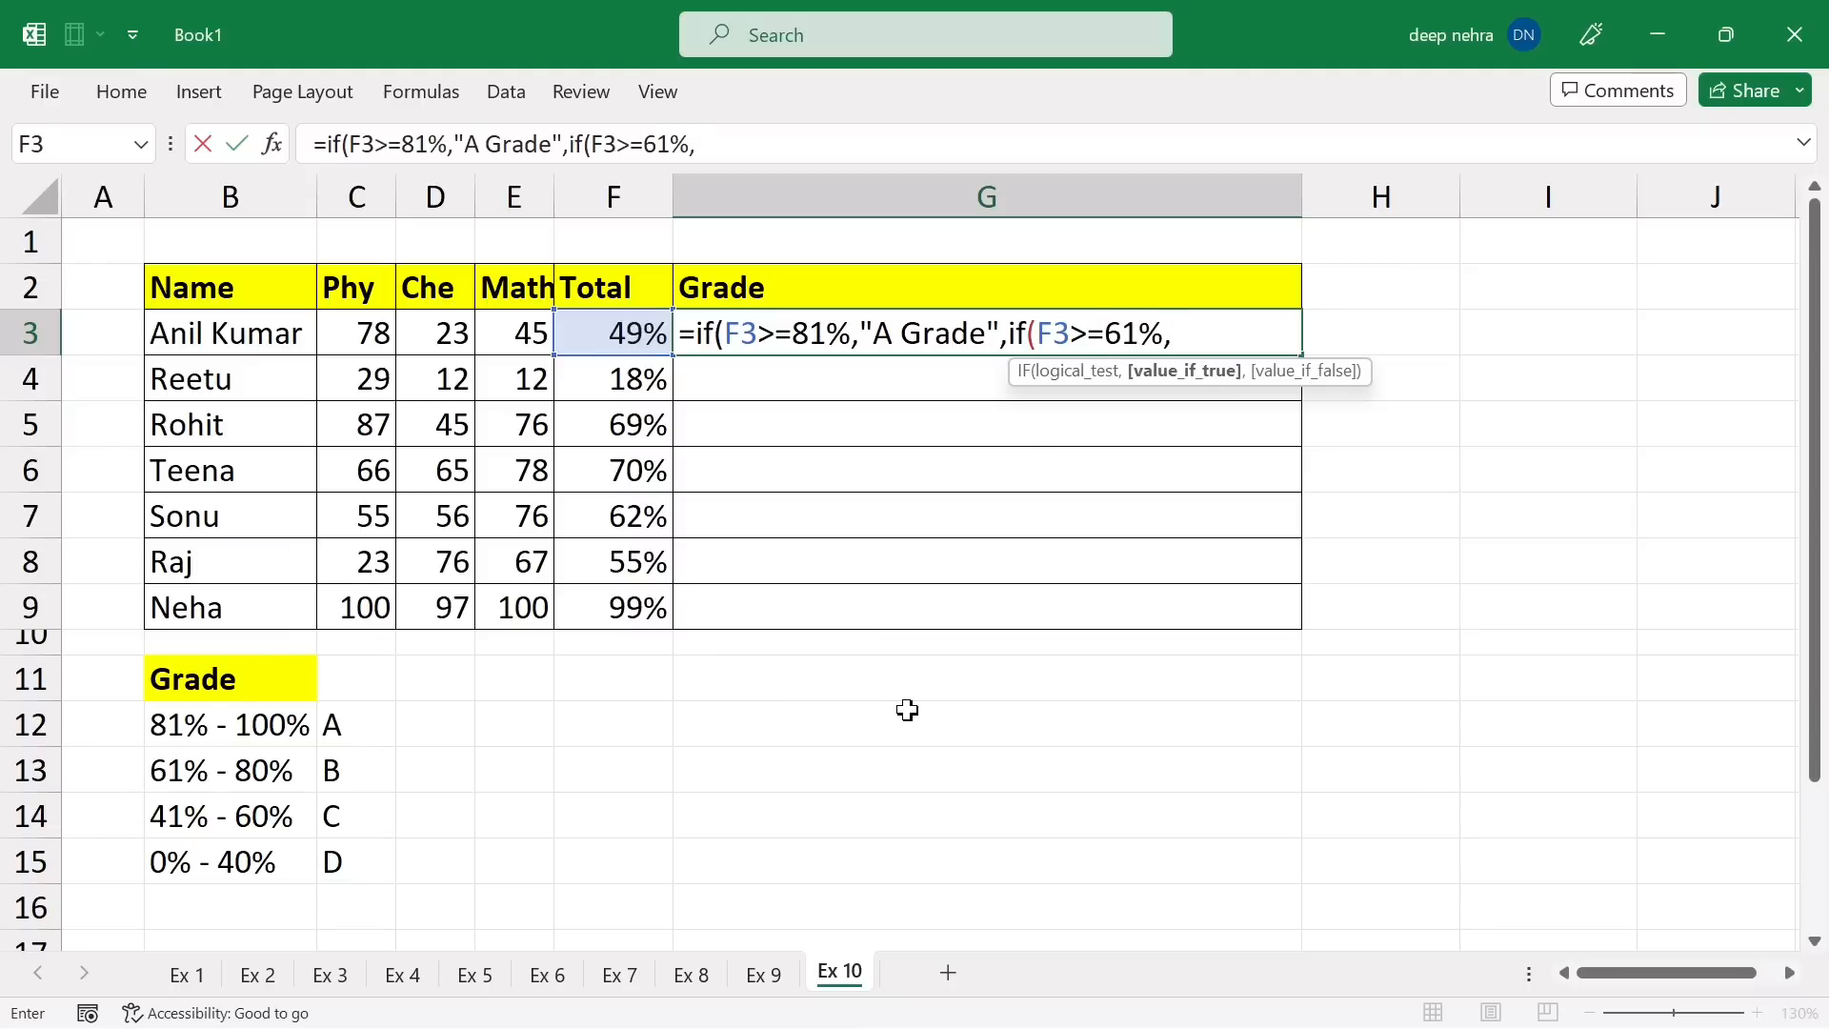
type("\"B Grade\",")
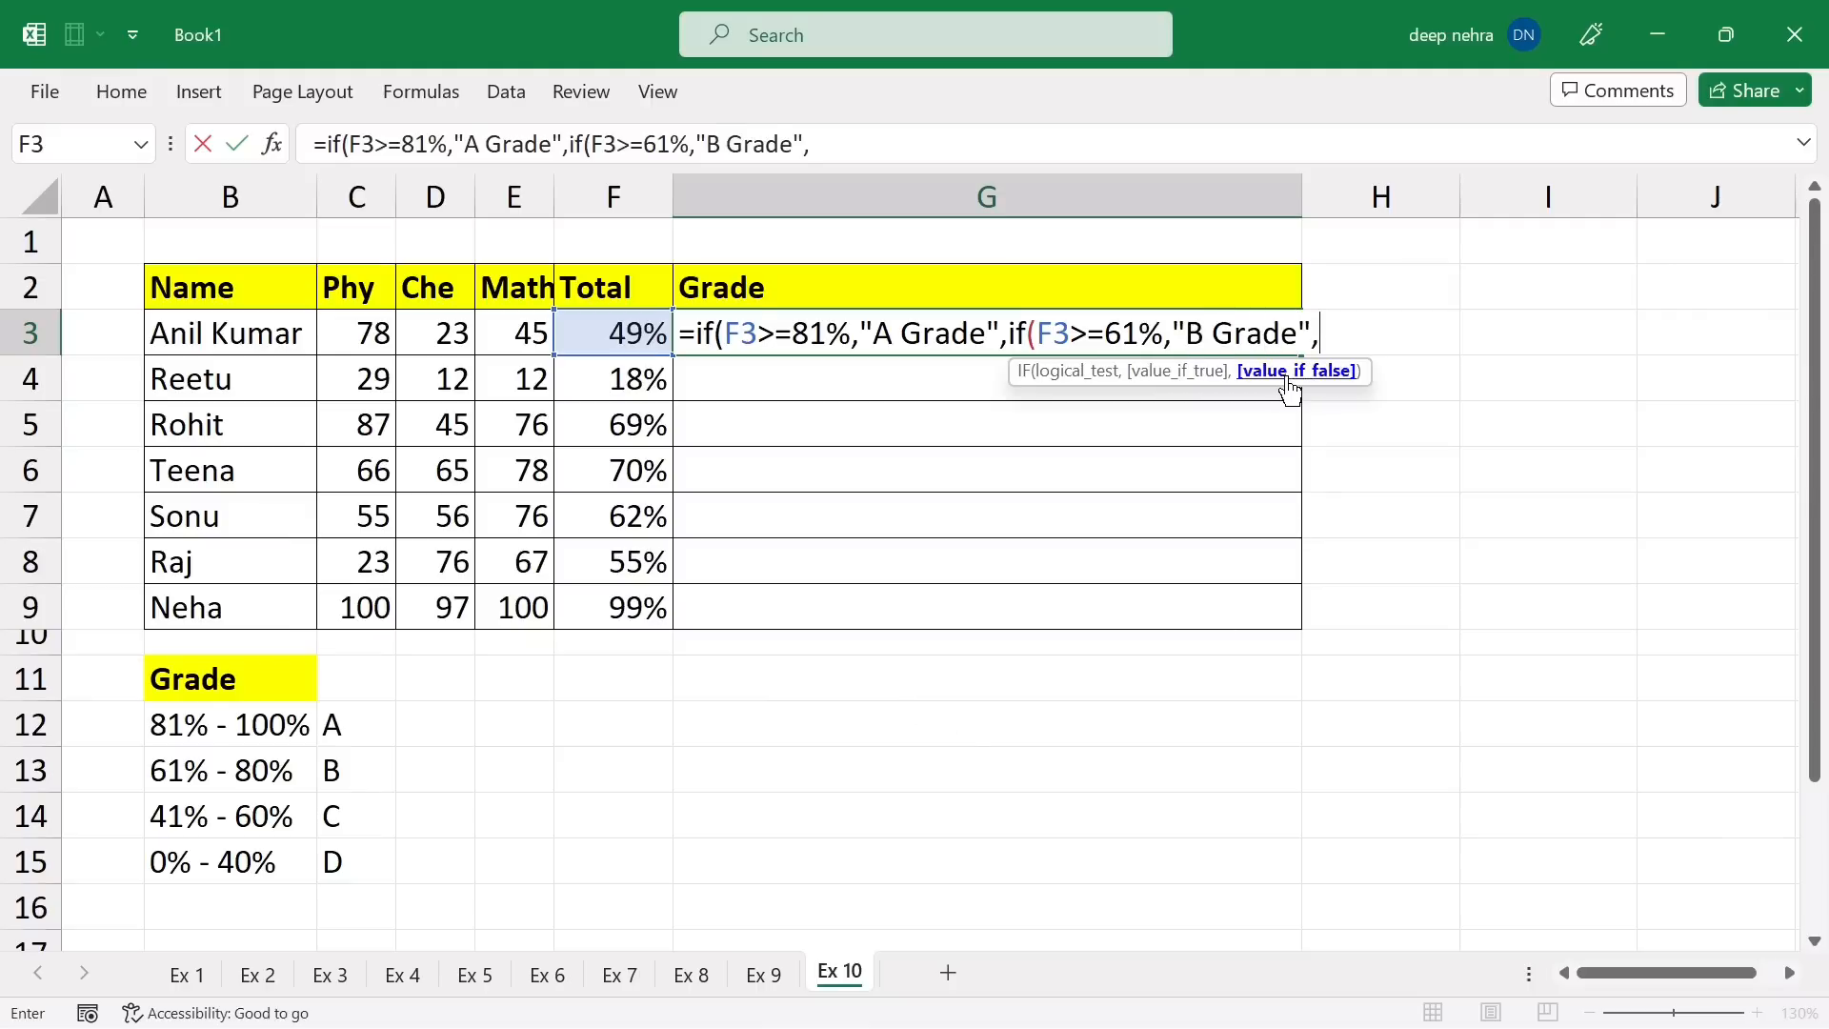
Add the condition F3>=41% with "C Grade" and the fallback "D Grade" to the G3 formula, and close it with three brackets.
left_click(629, 336)
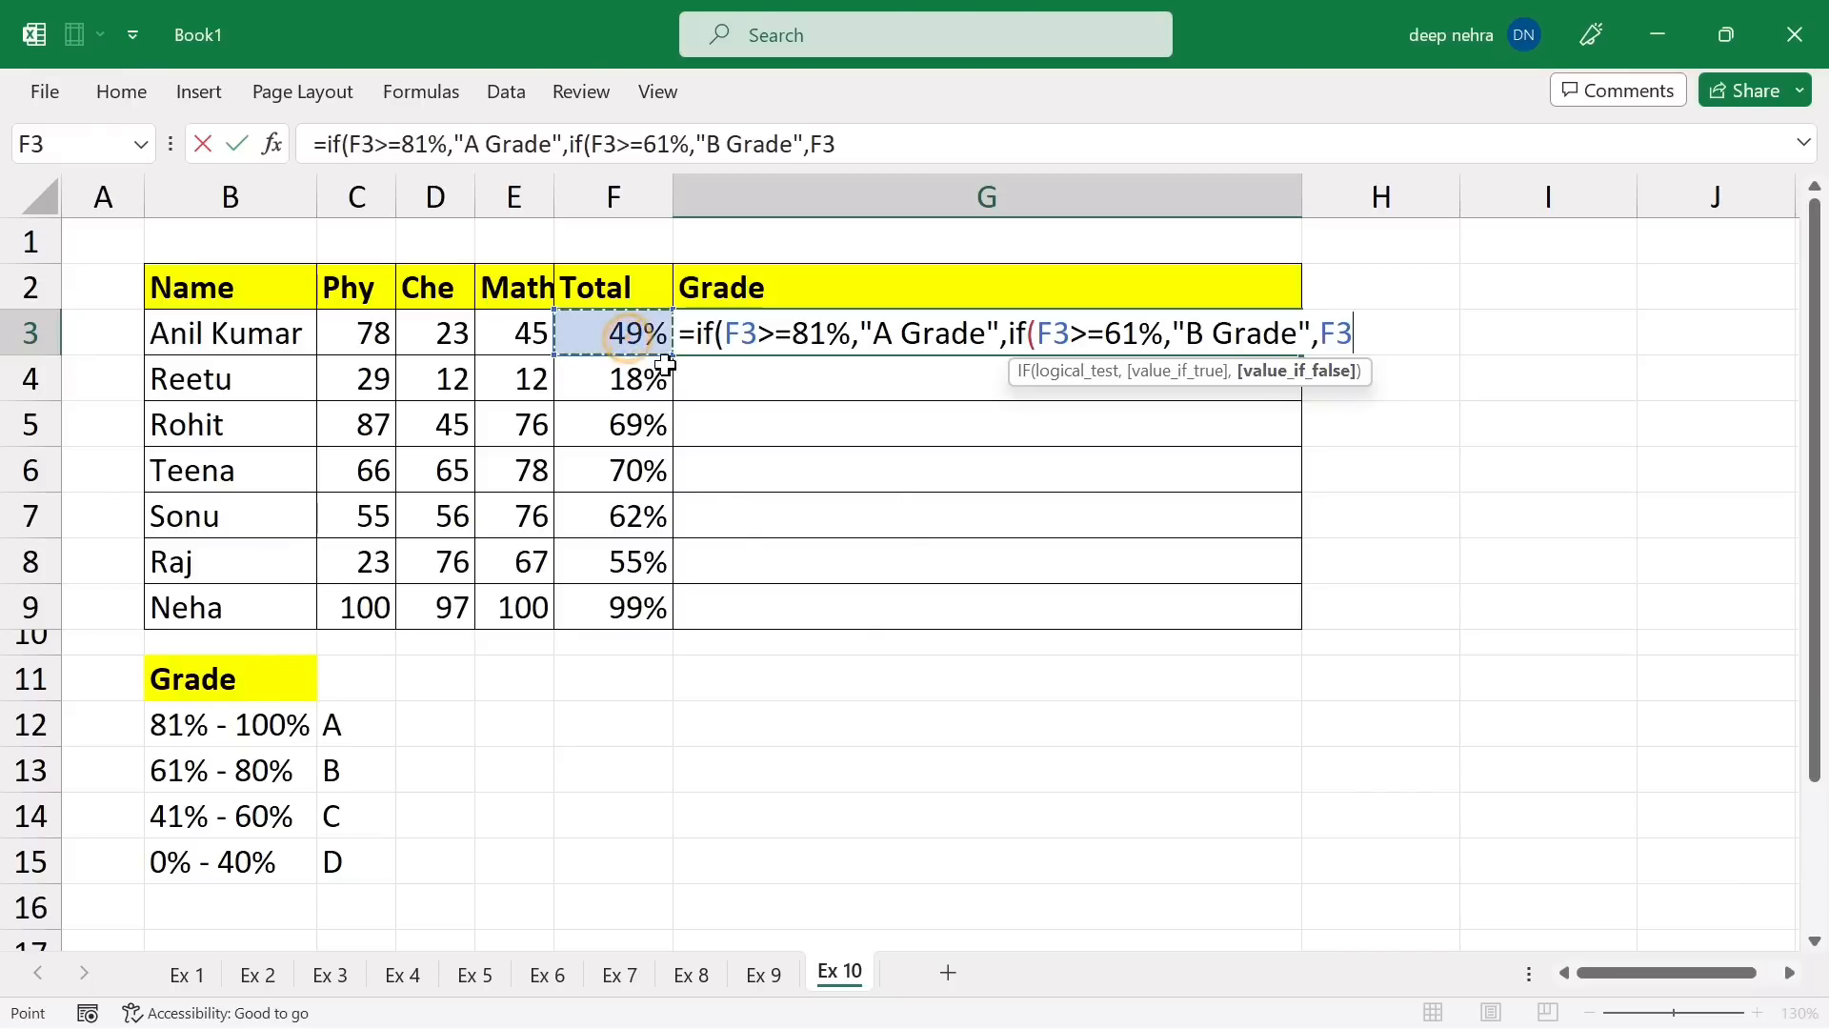
type(">")
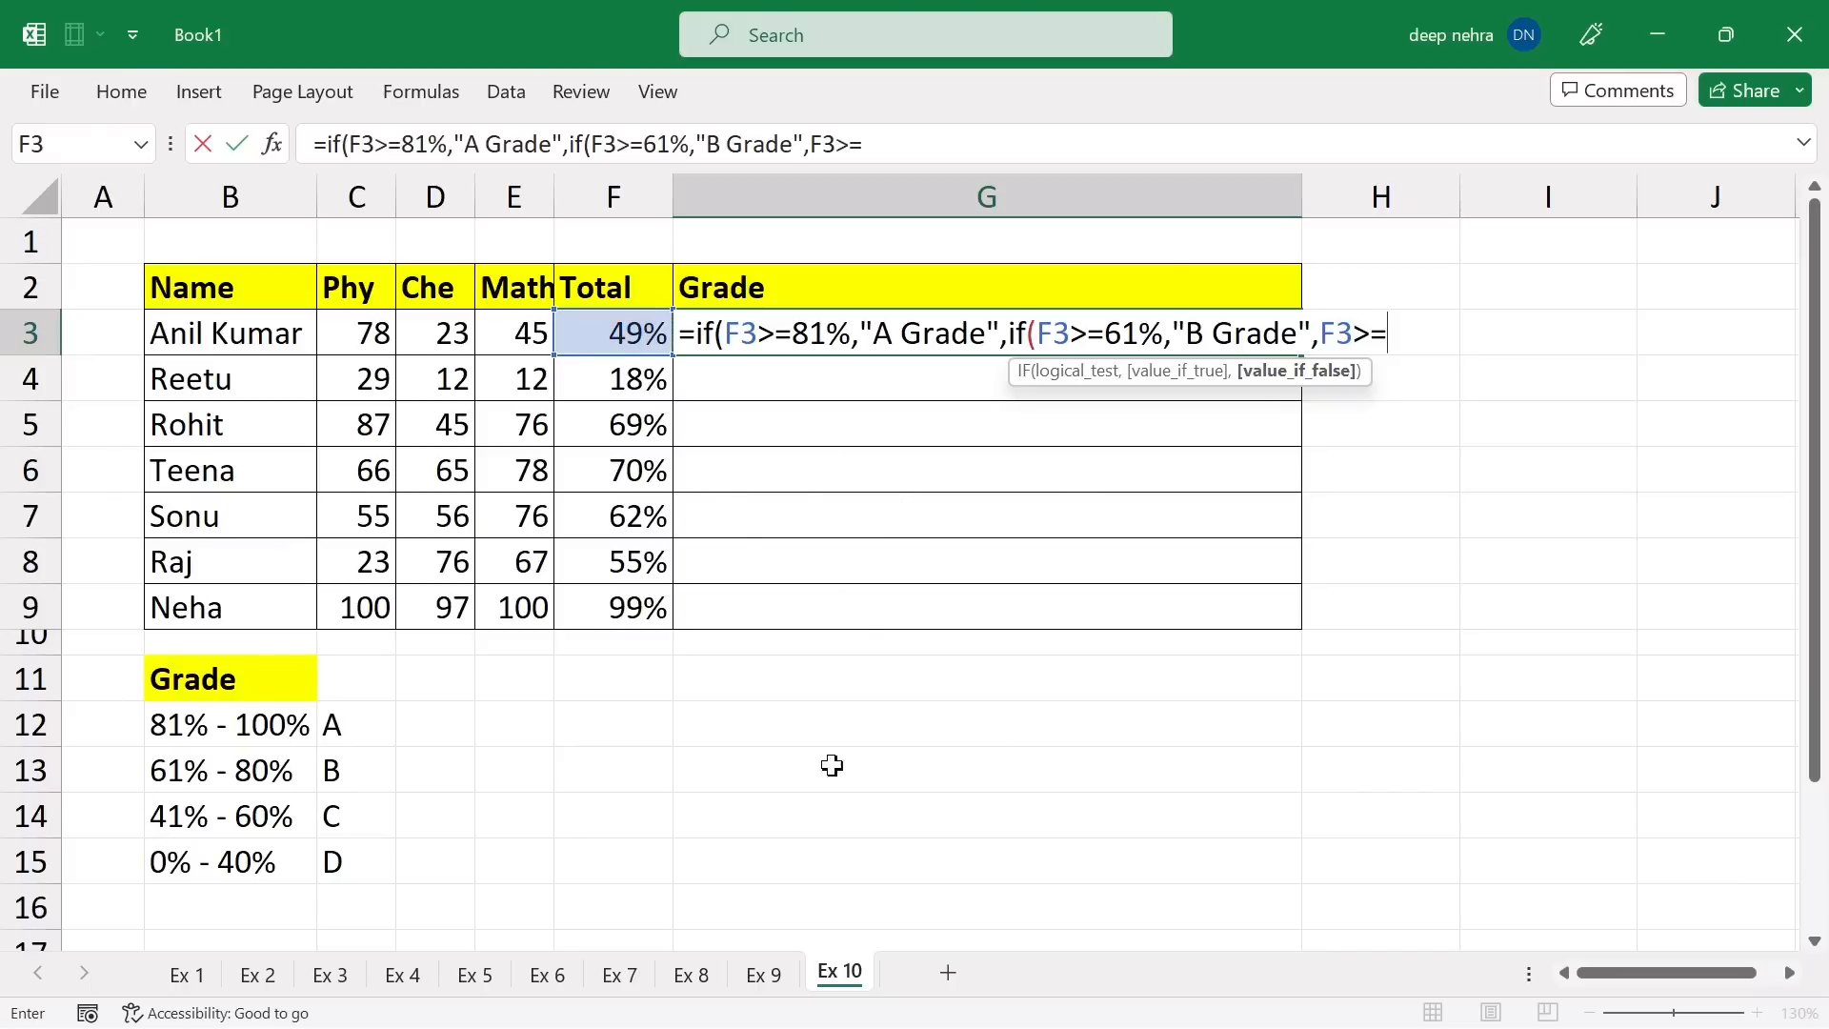
type("=41%")
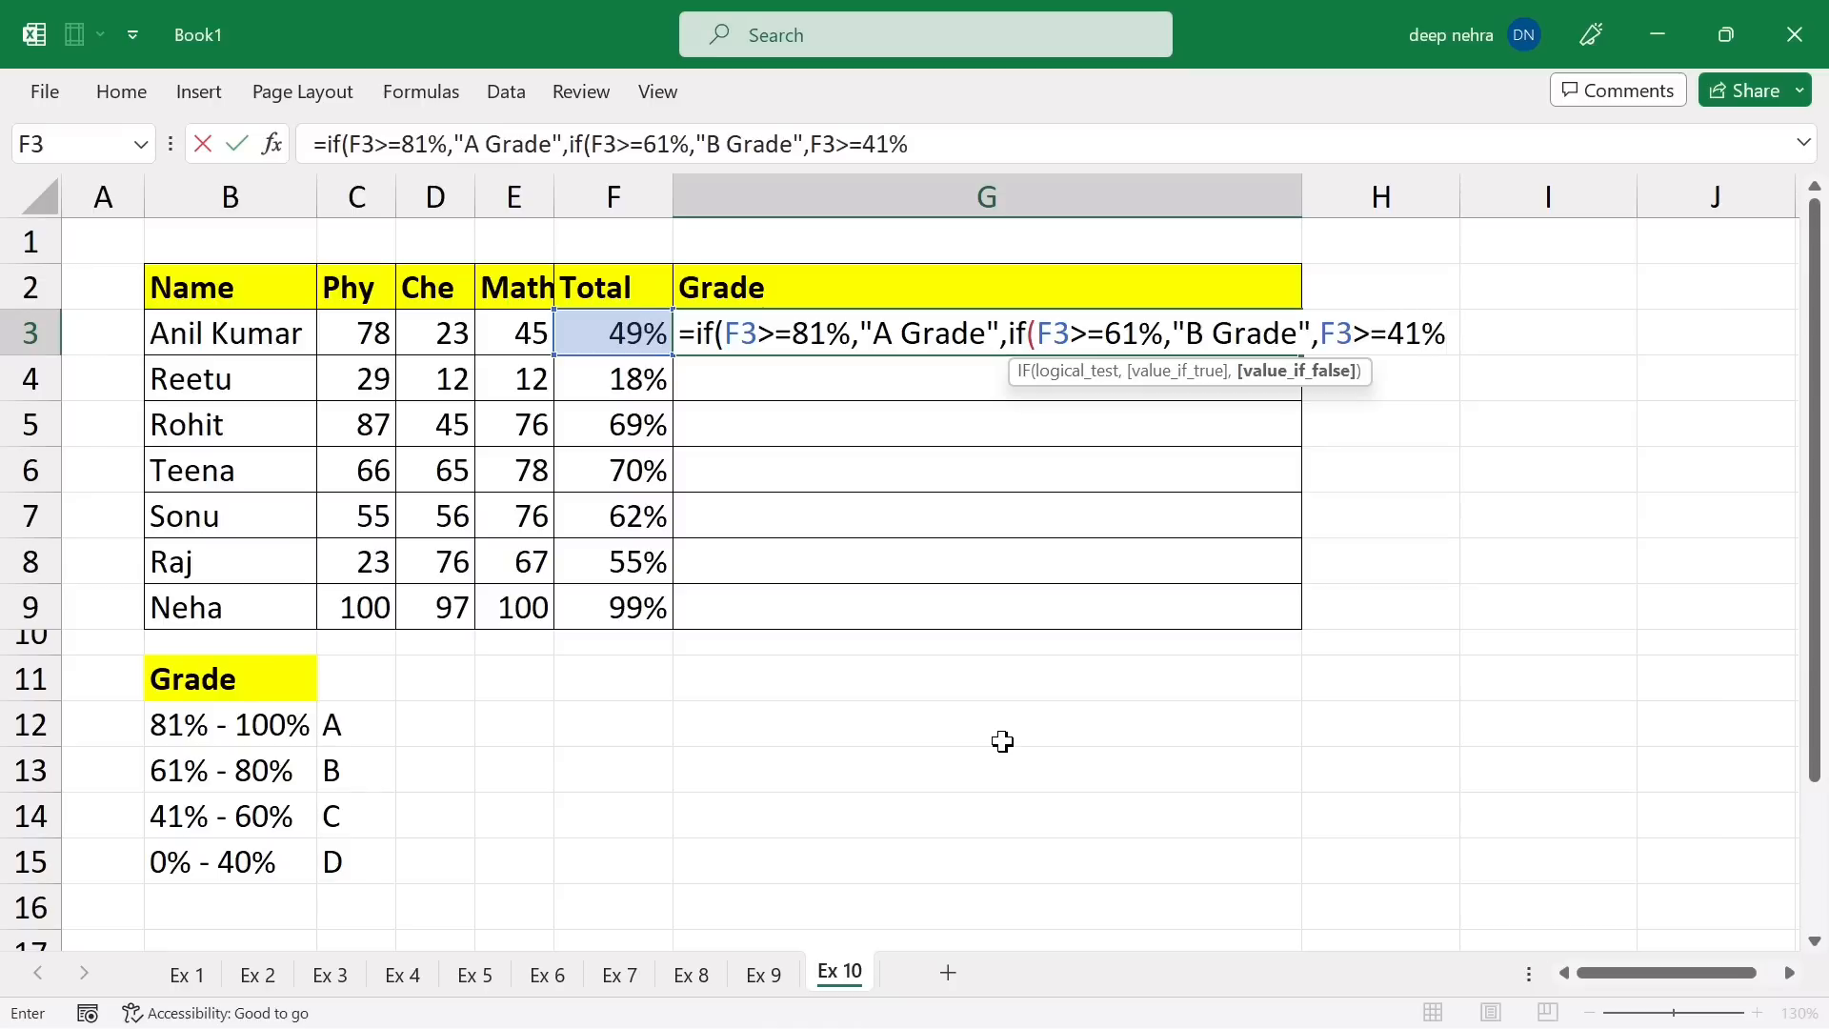
type(",\"")
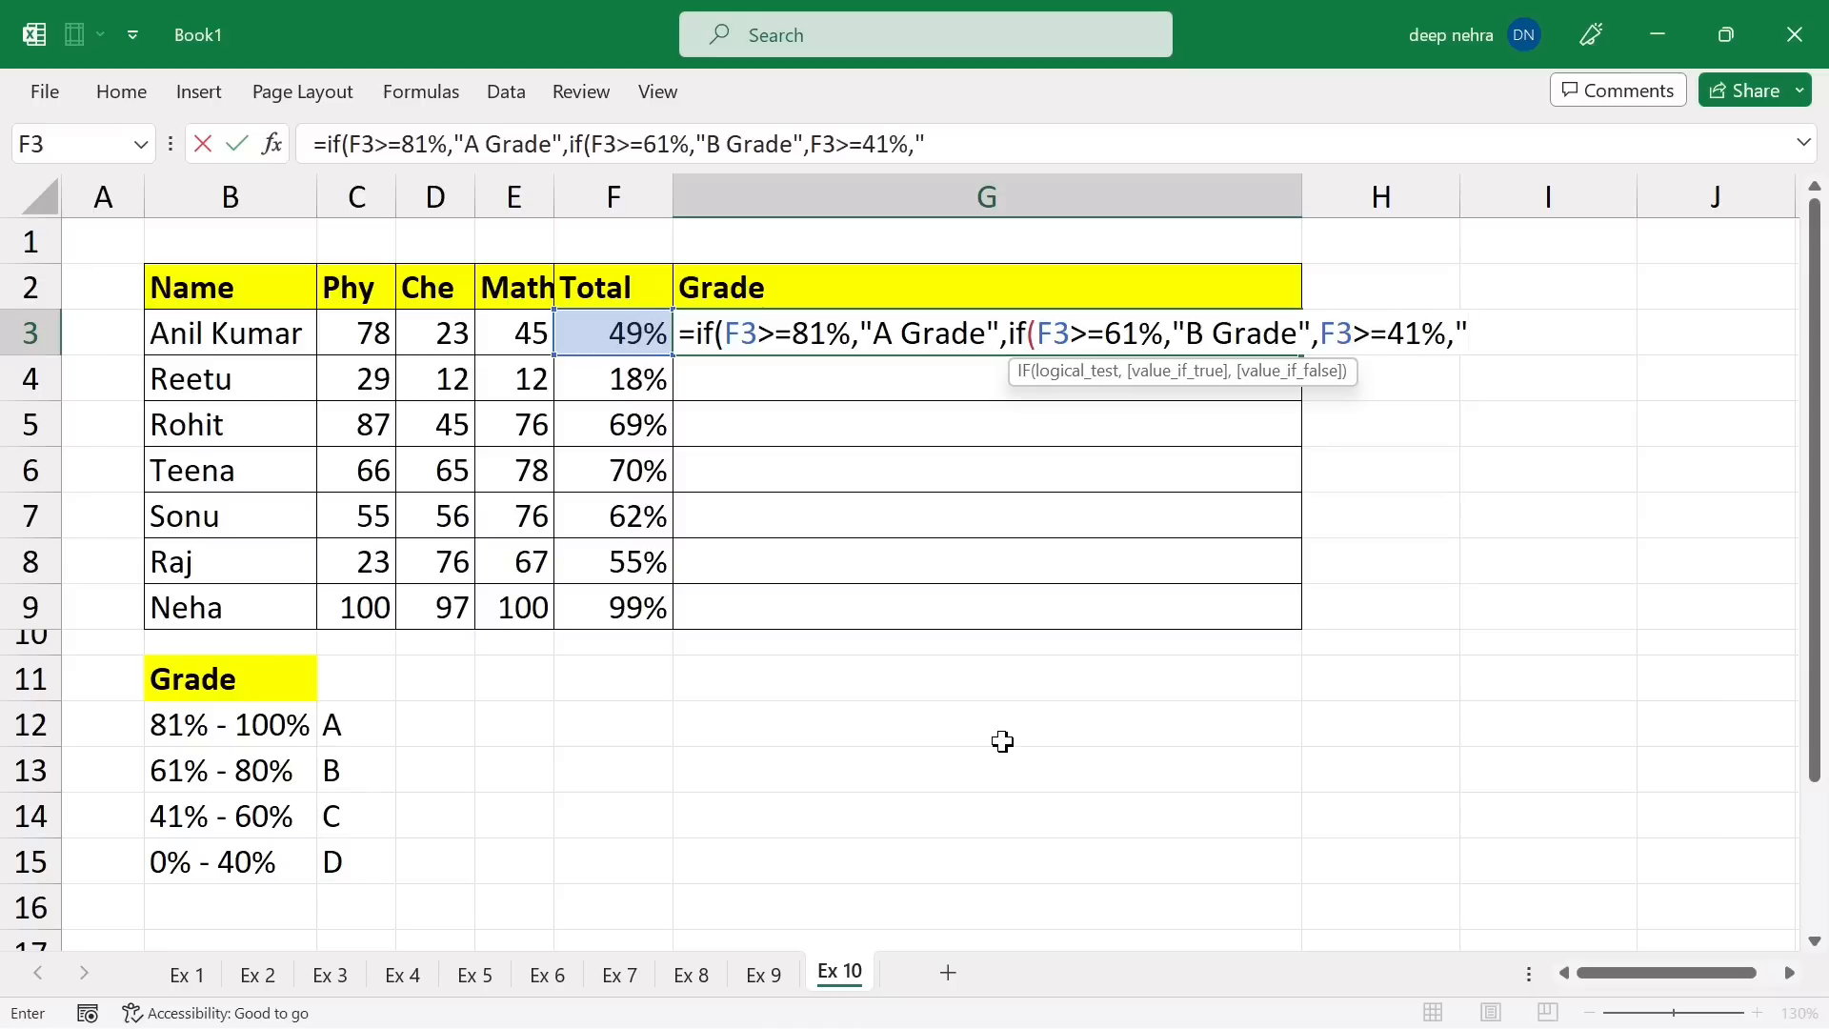
type("C Grade\",")
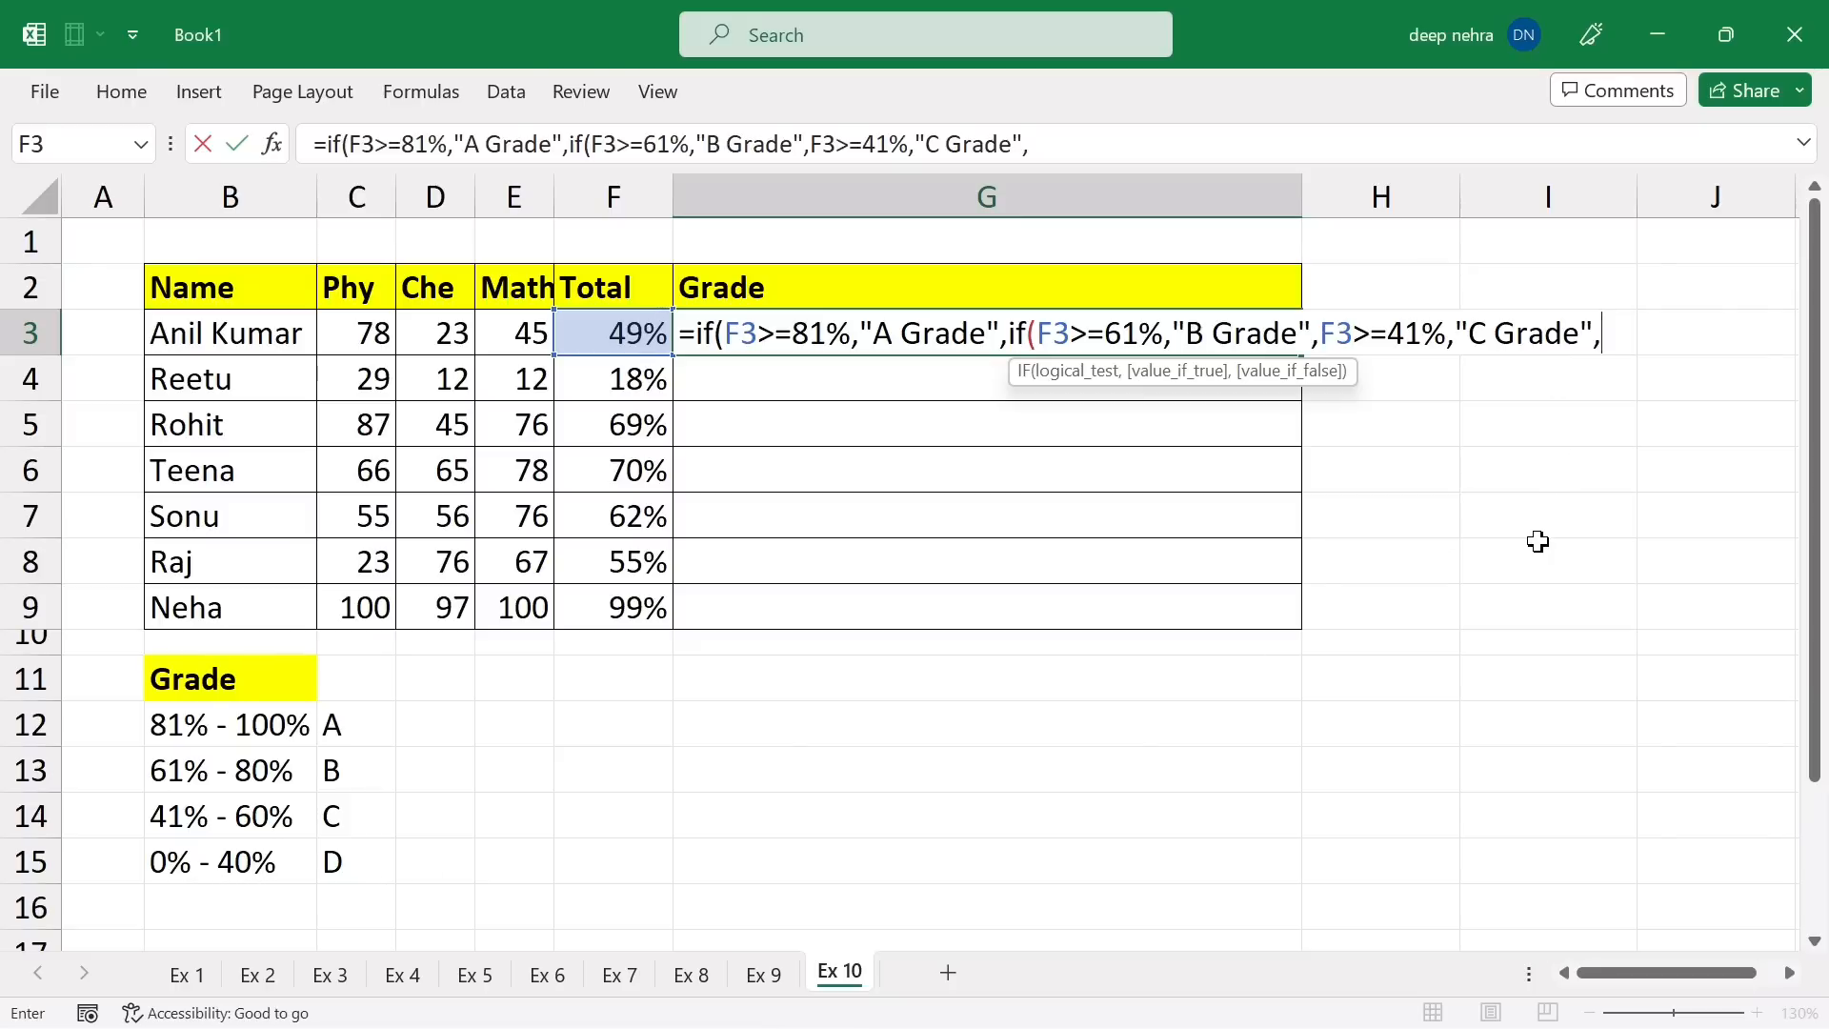
type("40")
key("BackSpace")
type("\"D Grade")
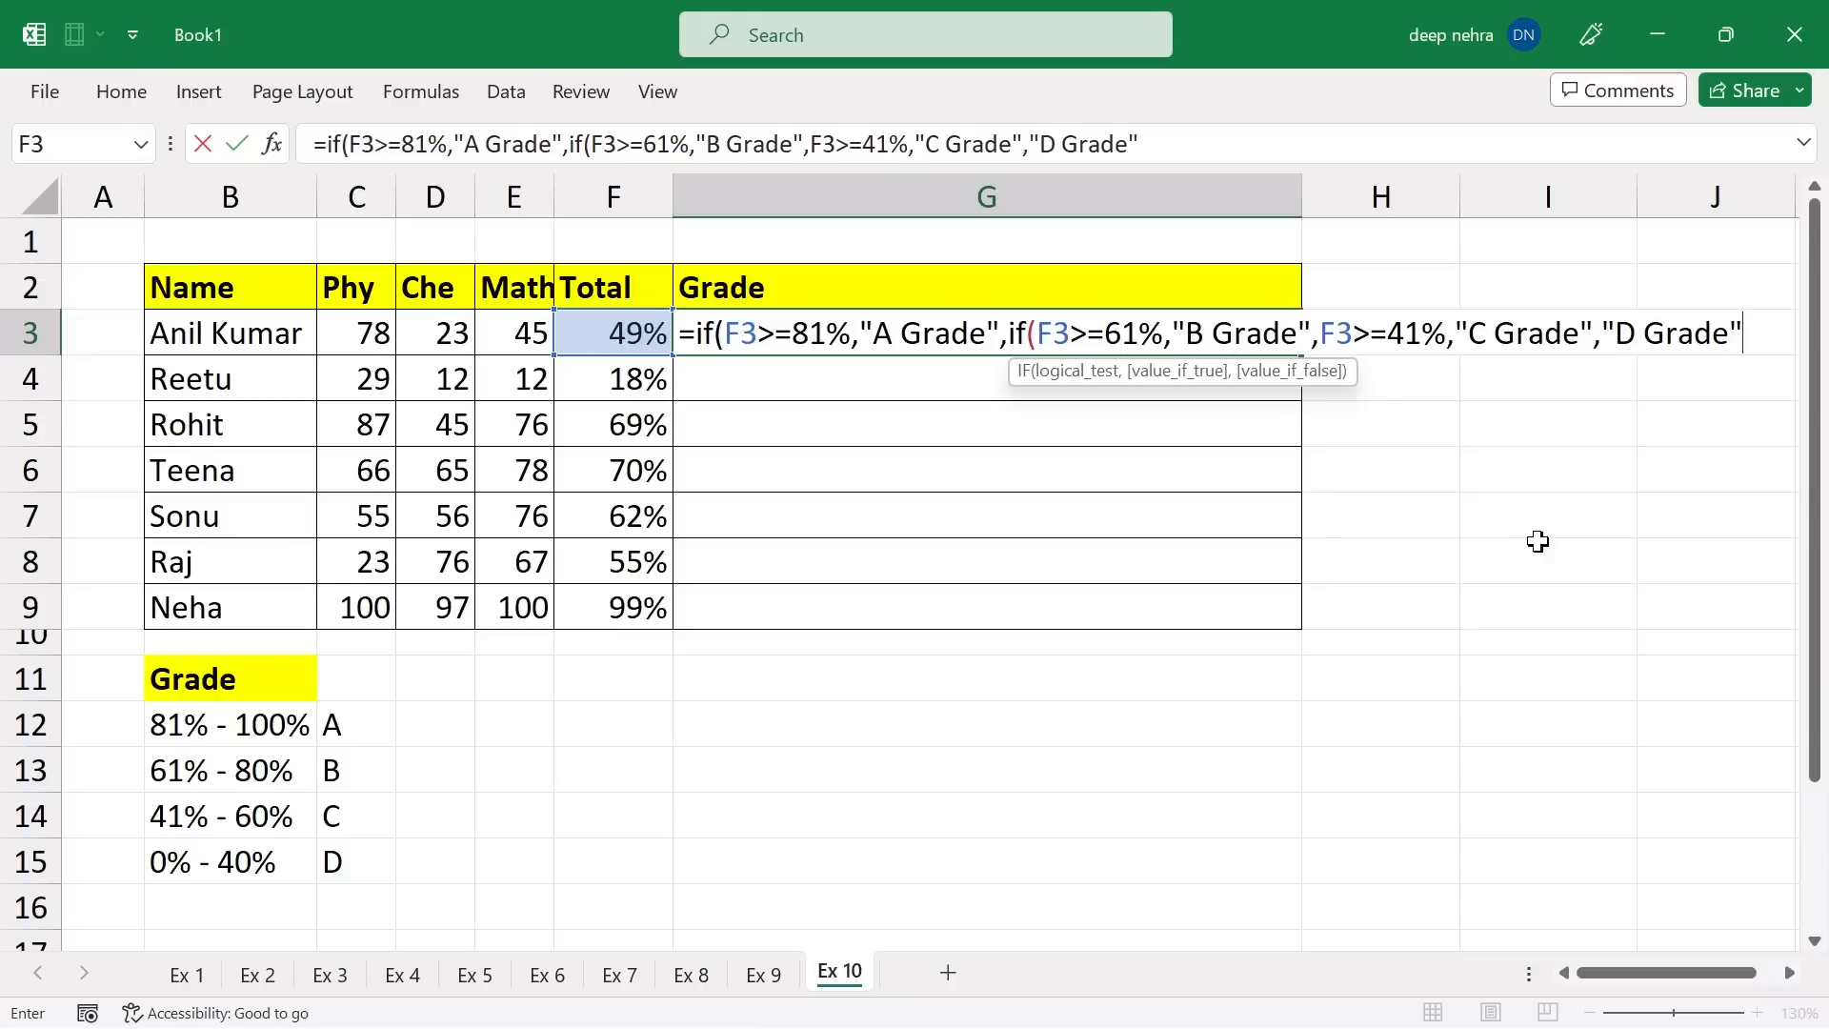
type("\"))")
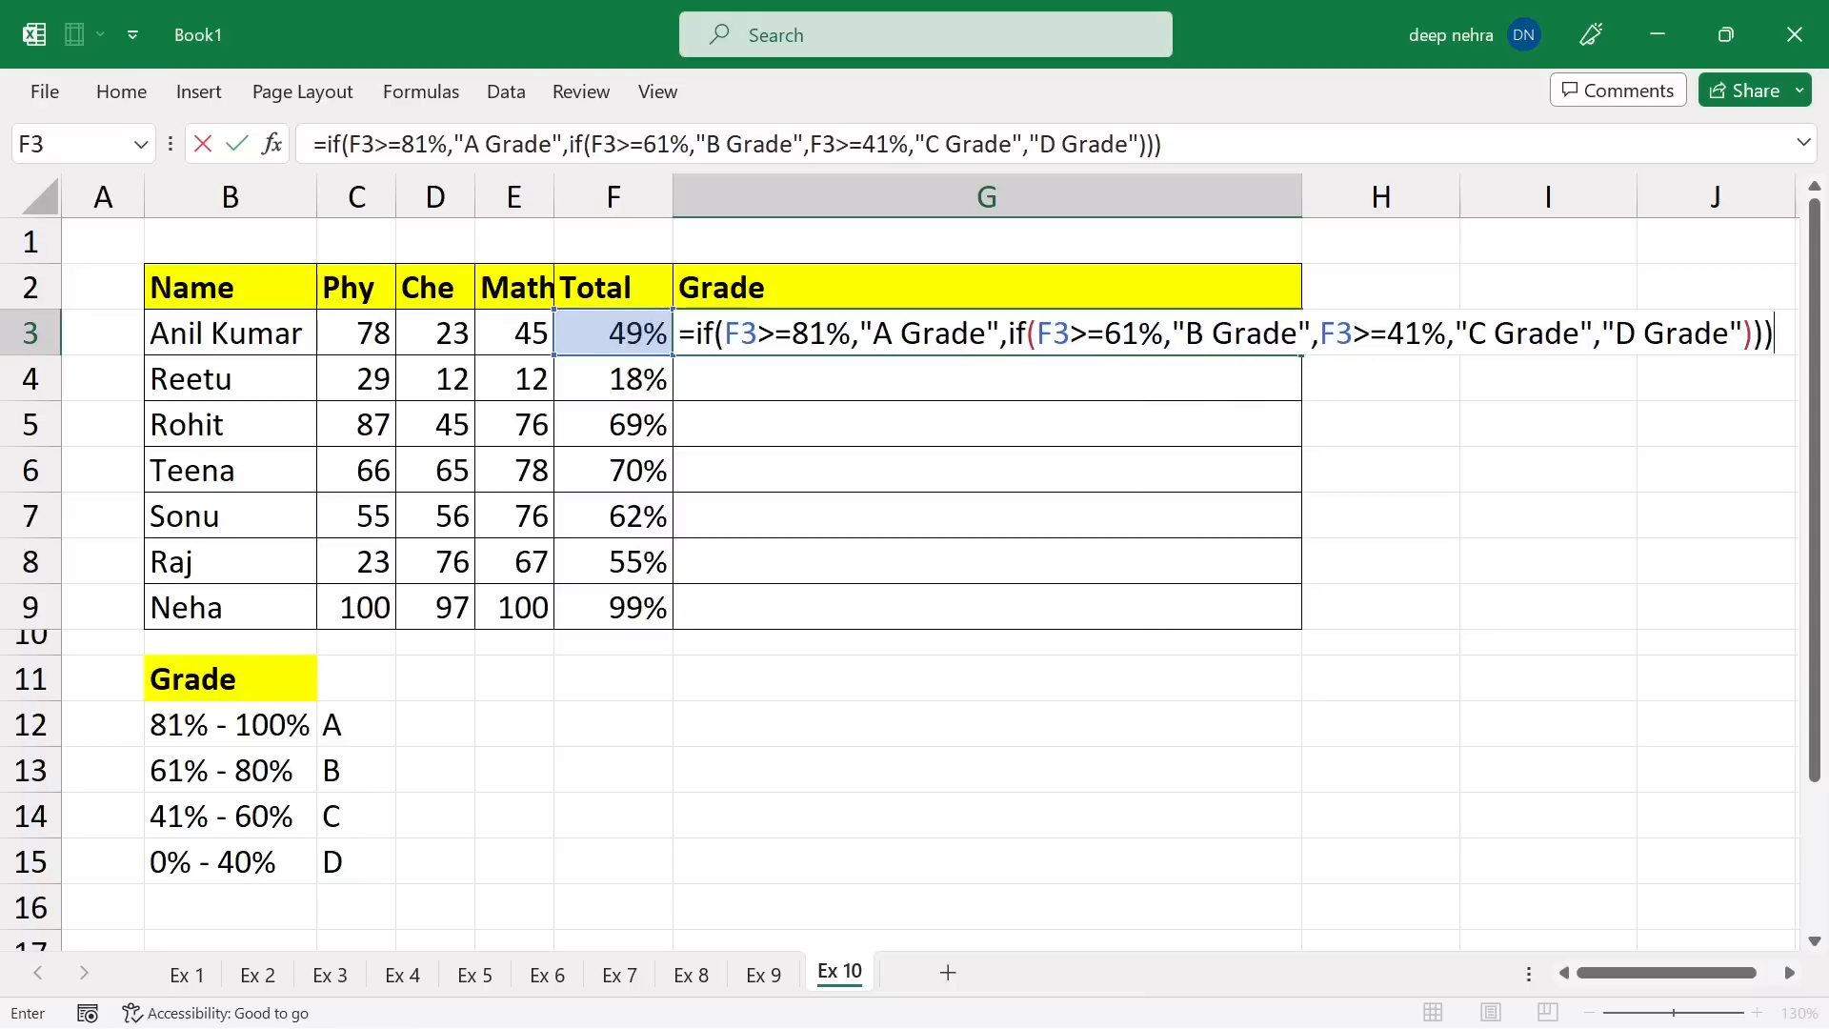
Insert the missing IF( before the F3>=41% condition in G3, and fill the completed formula down through G9.
key("F2")
left_click(1318, 334)
type("if")
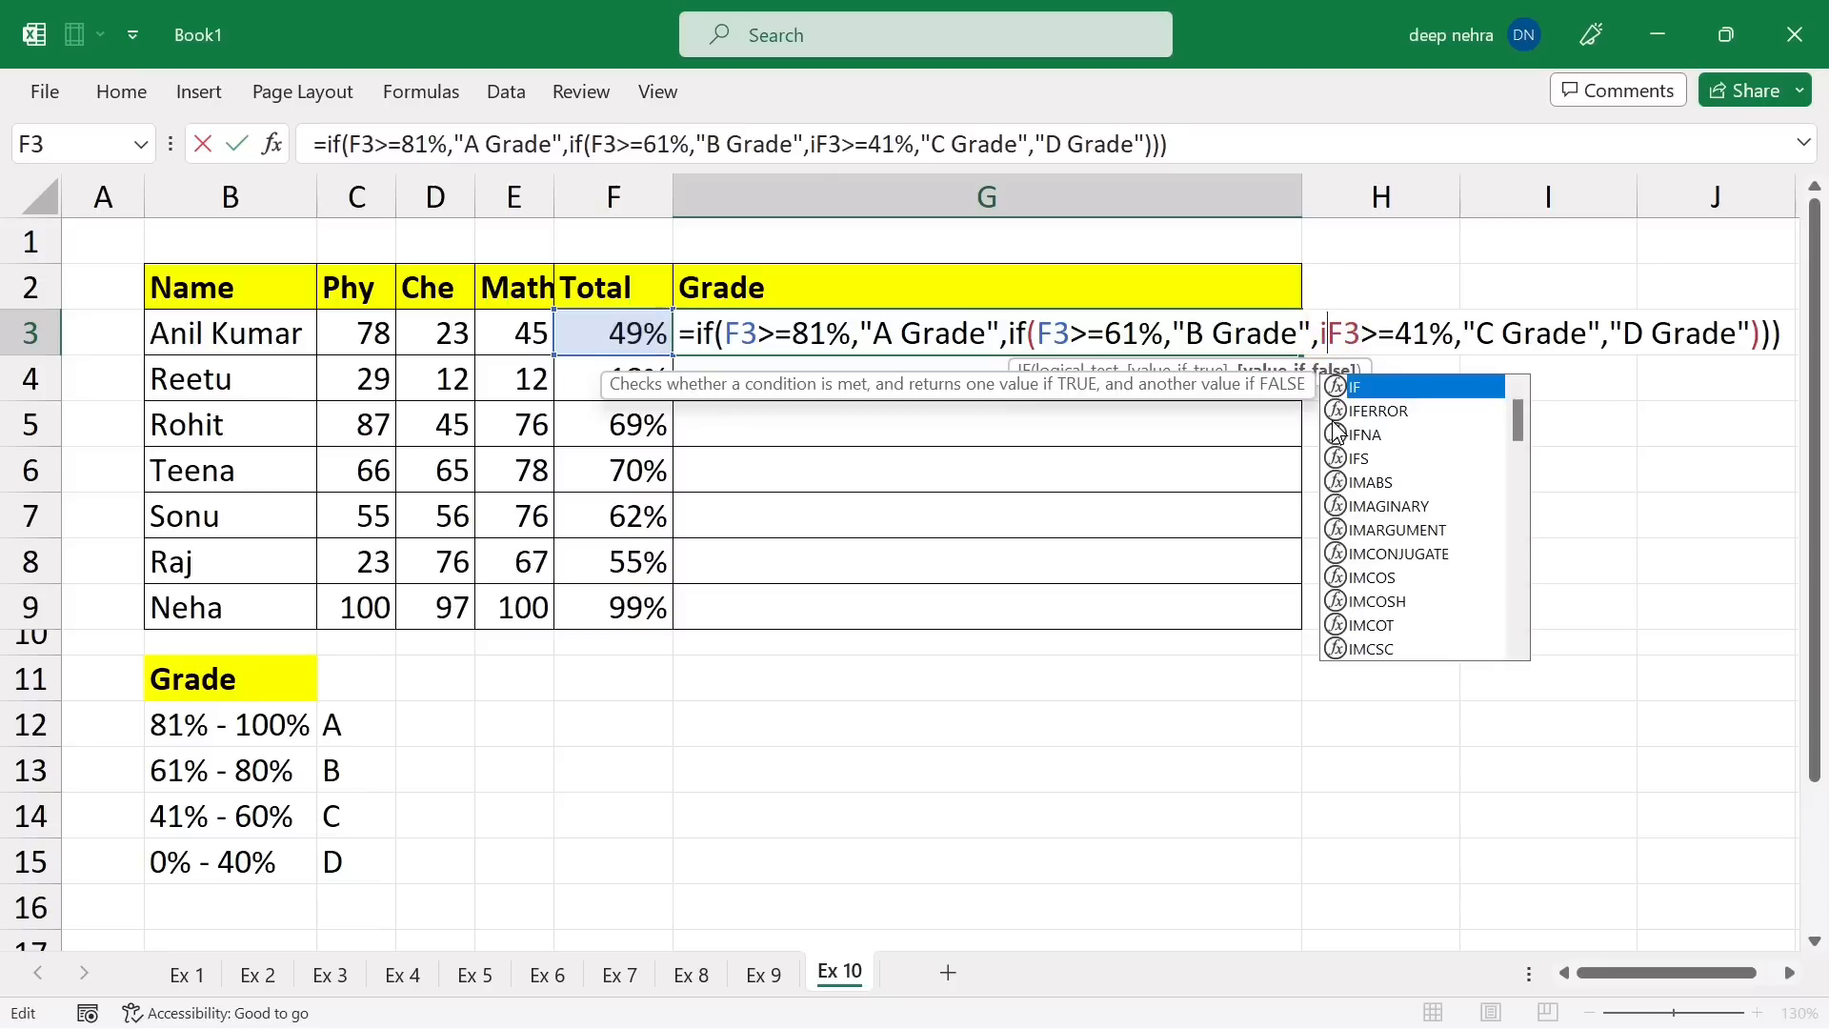
type("(")
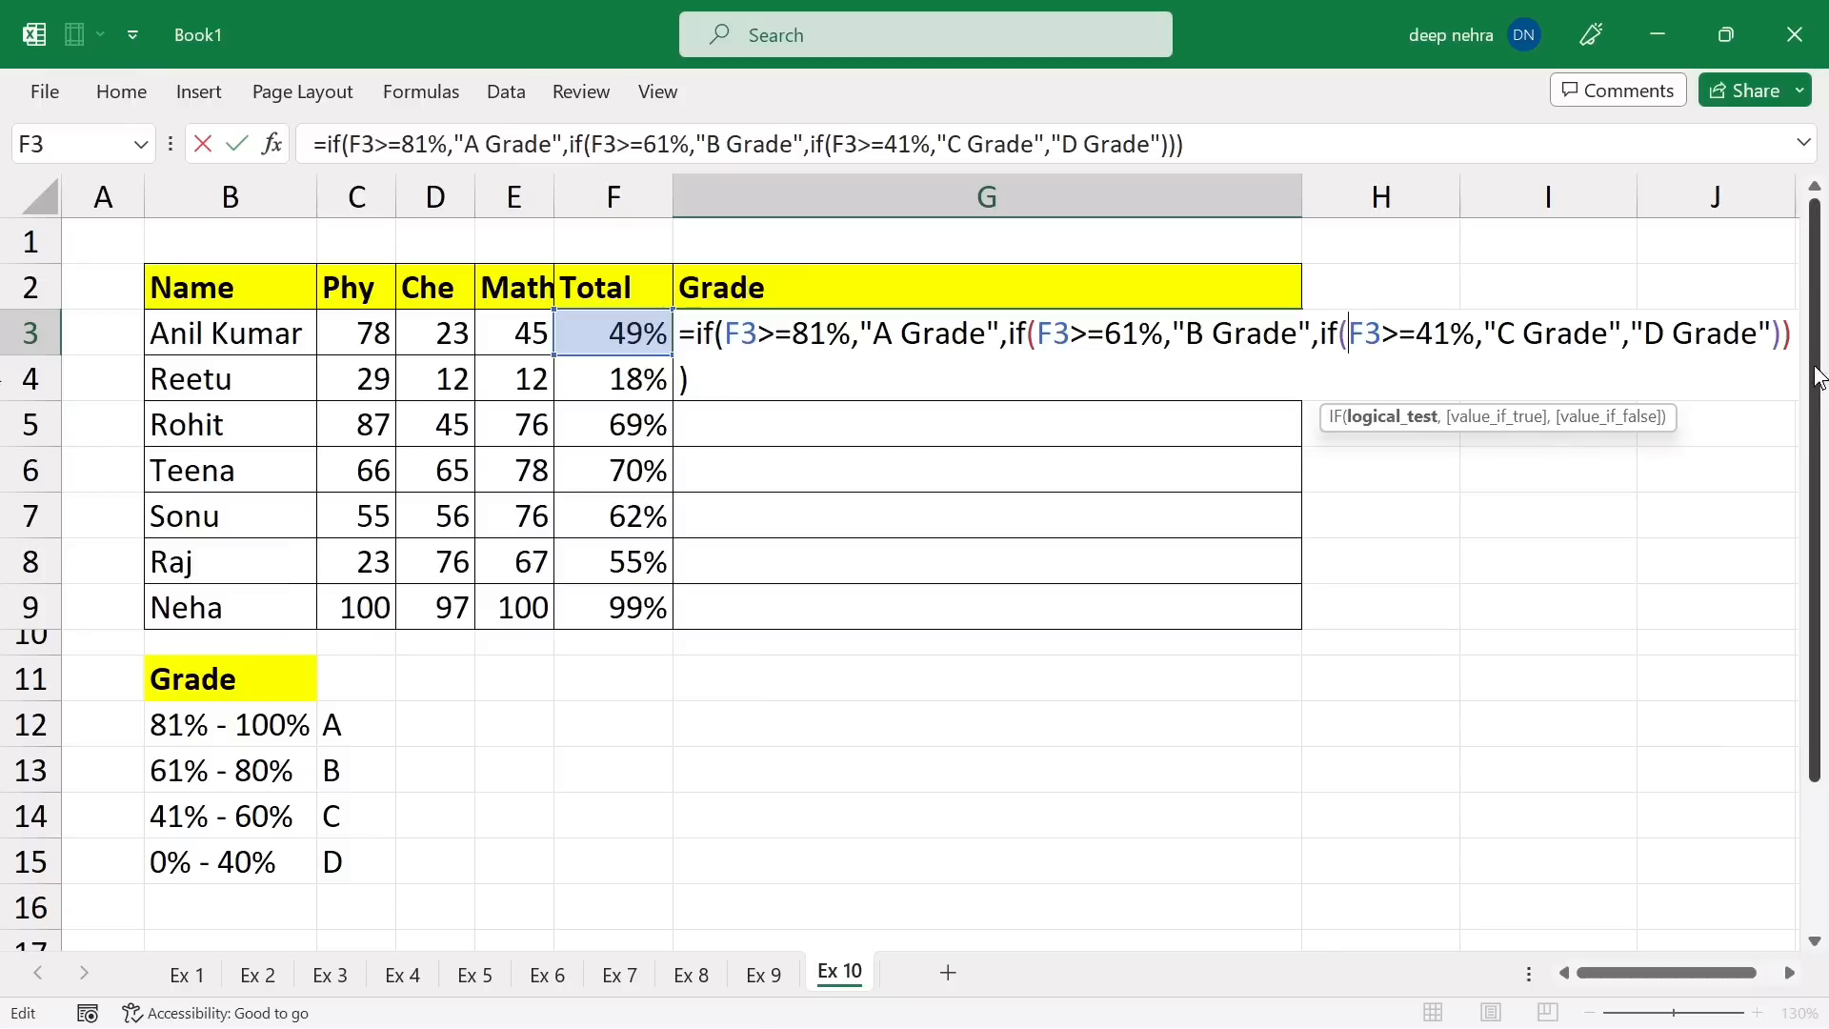
key("Return")
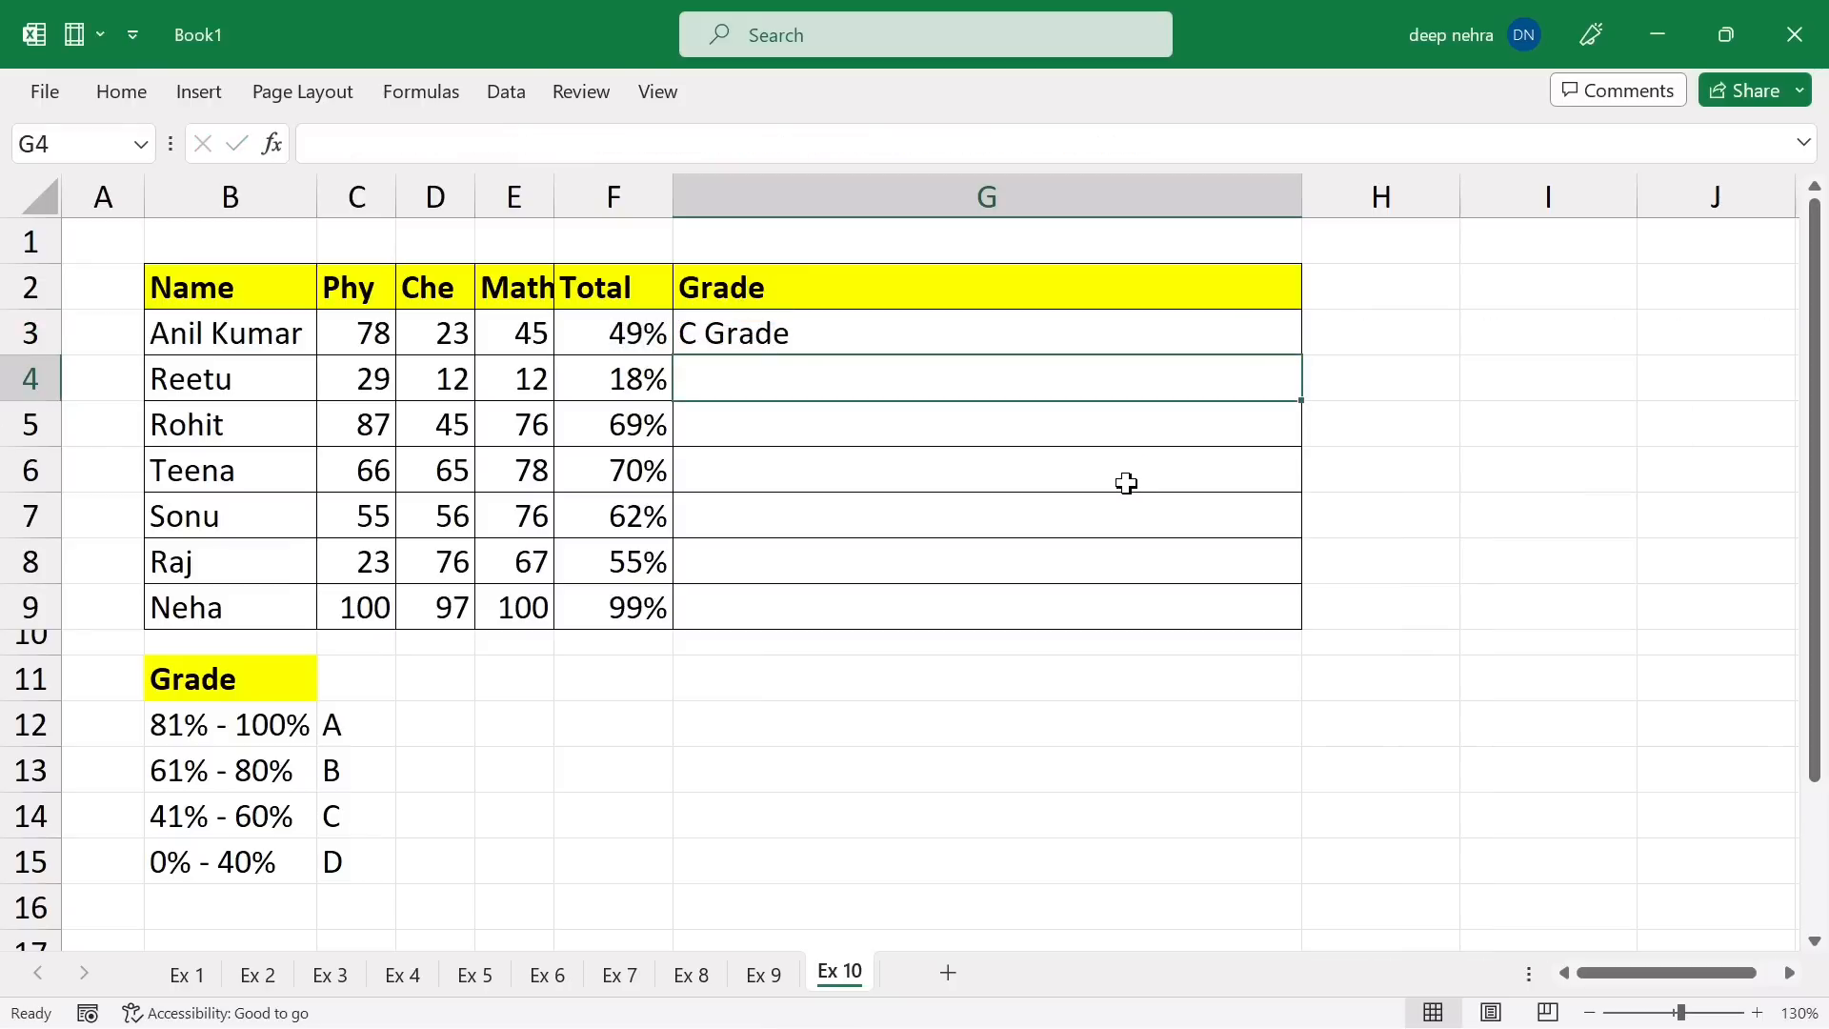
left_click(1226, 339)
left_click_drag(1295, 354, 1253, 620)
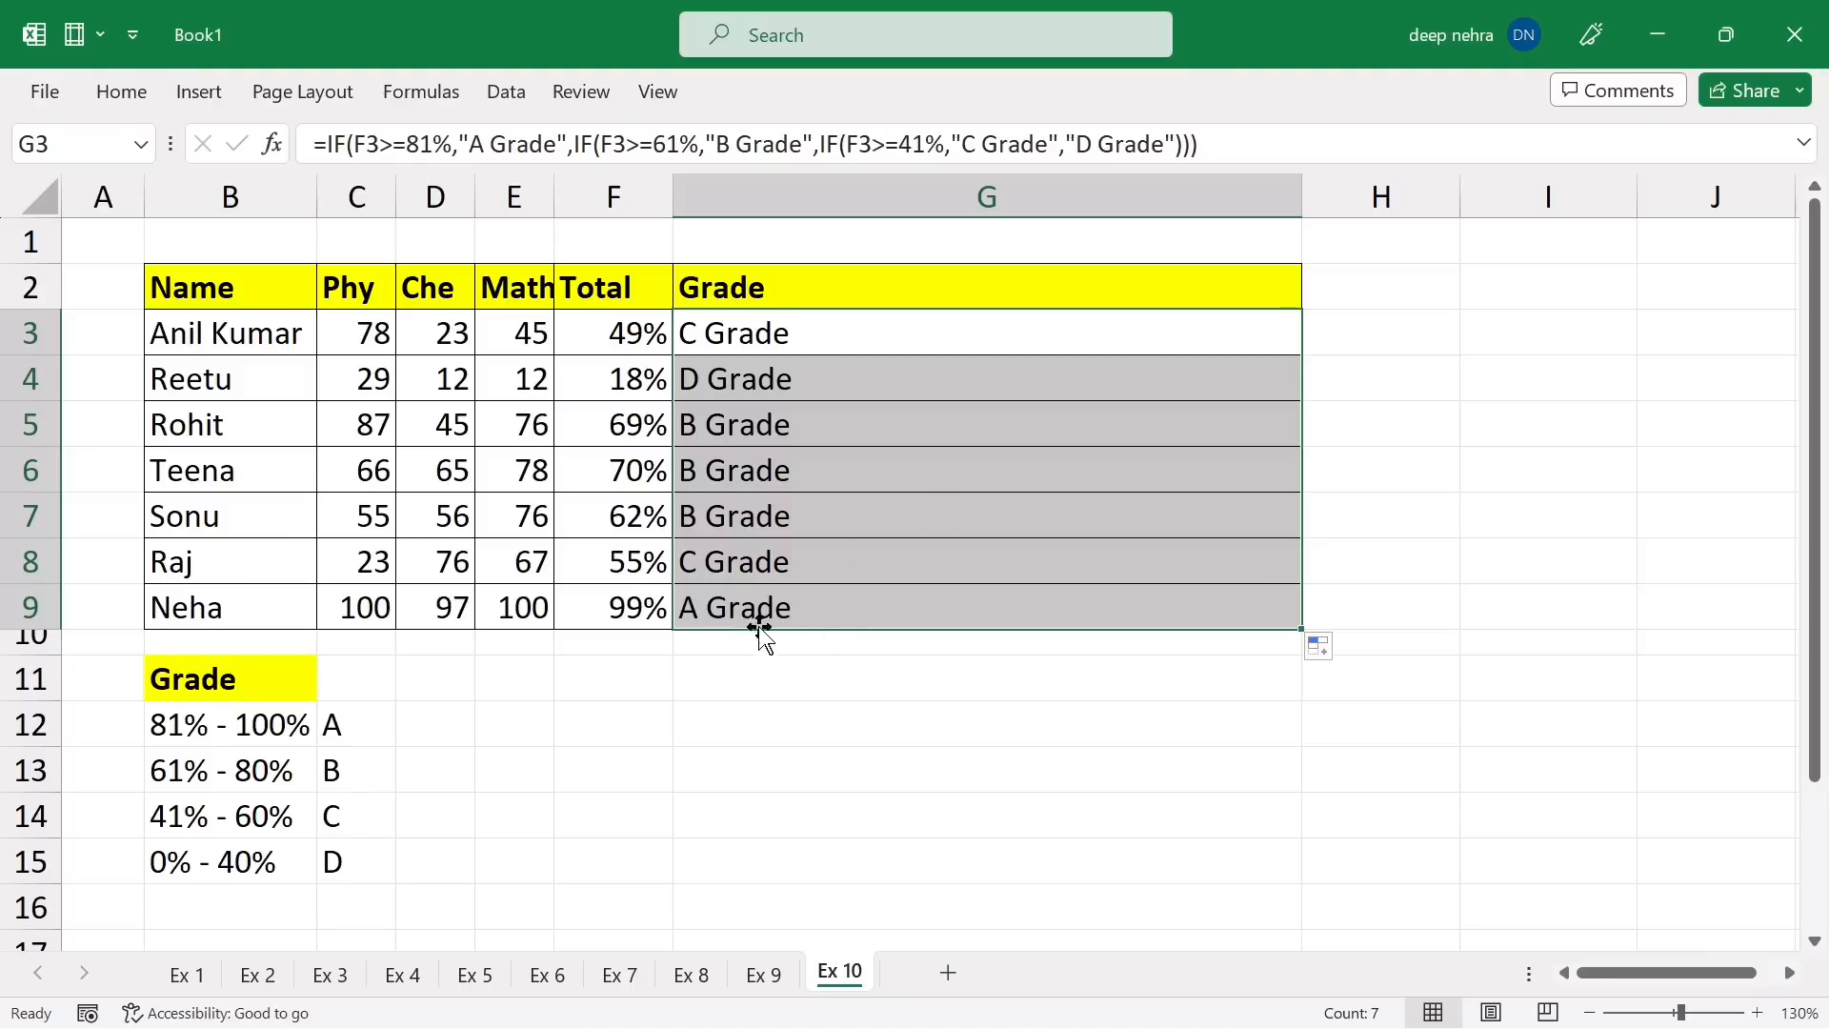
Check the grades in rows 9 and 4 against their Total percentages.
left_click(748, 692)
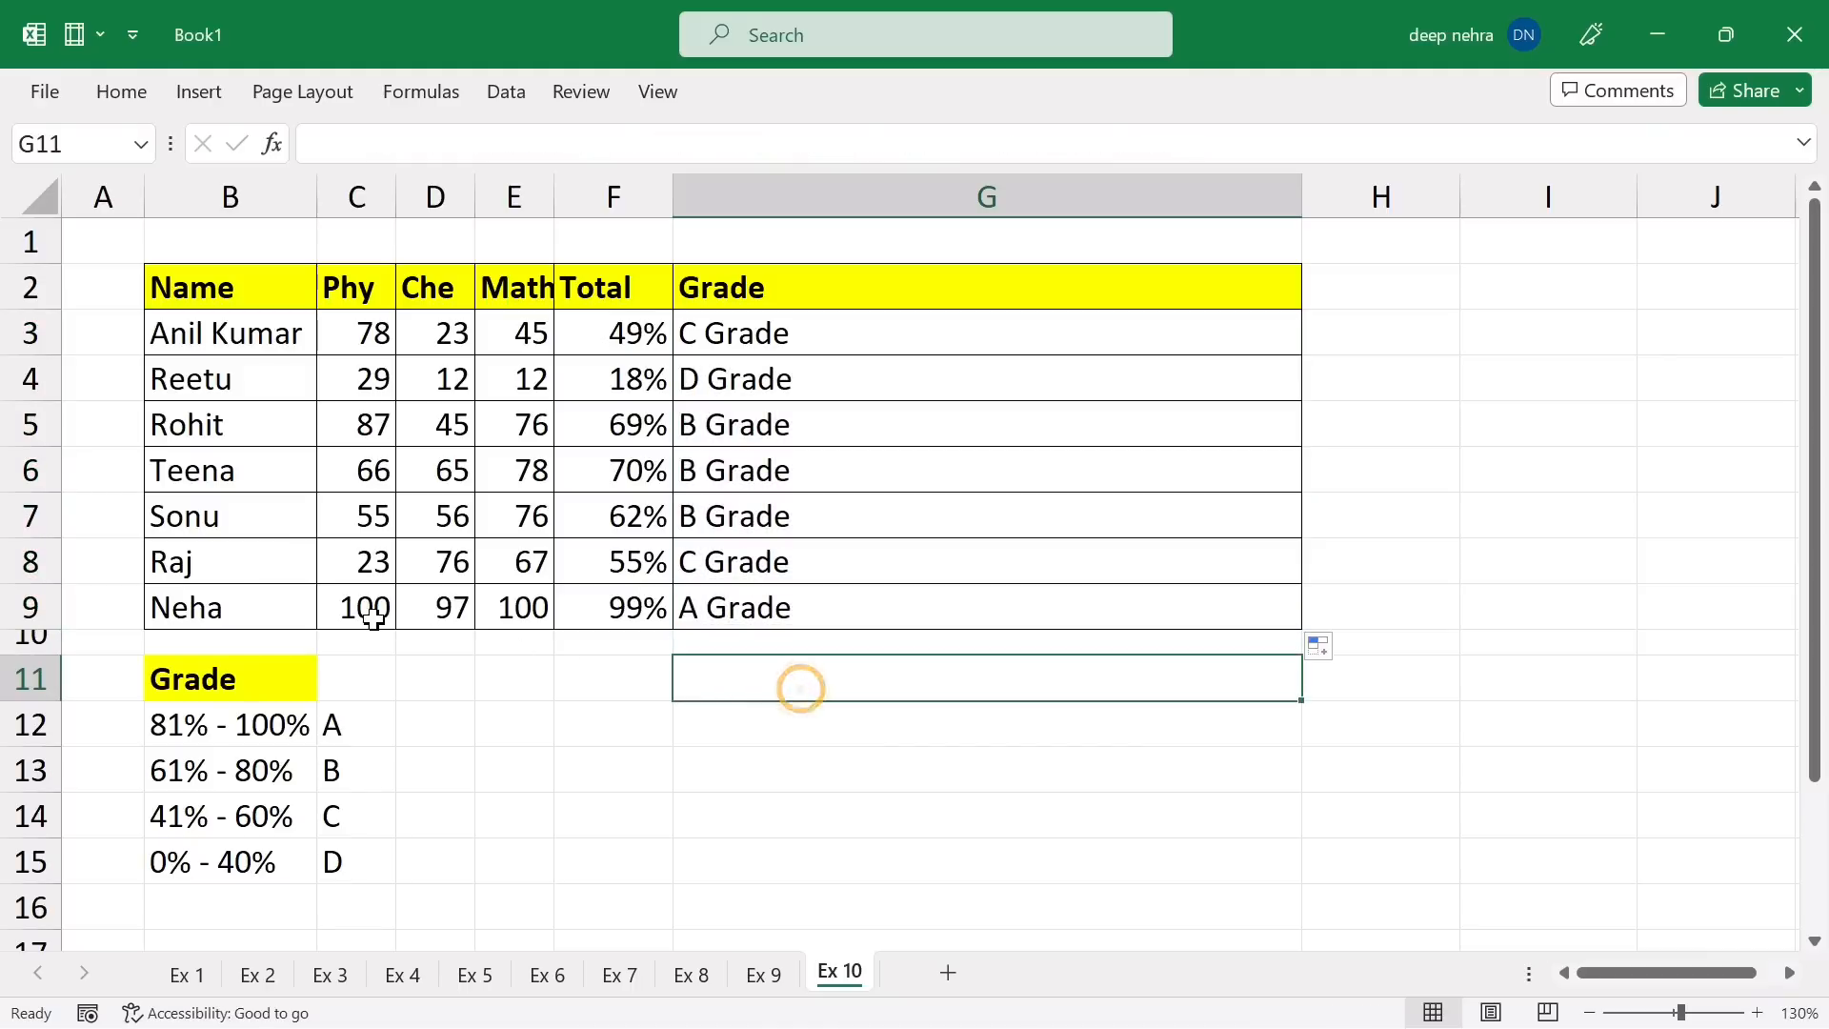
left_click(596, 609)
left_click(802, 619)
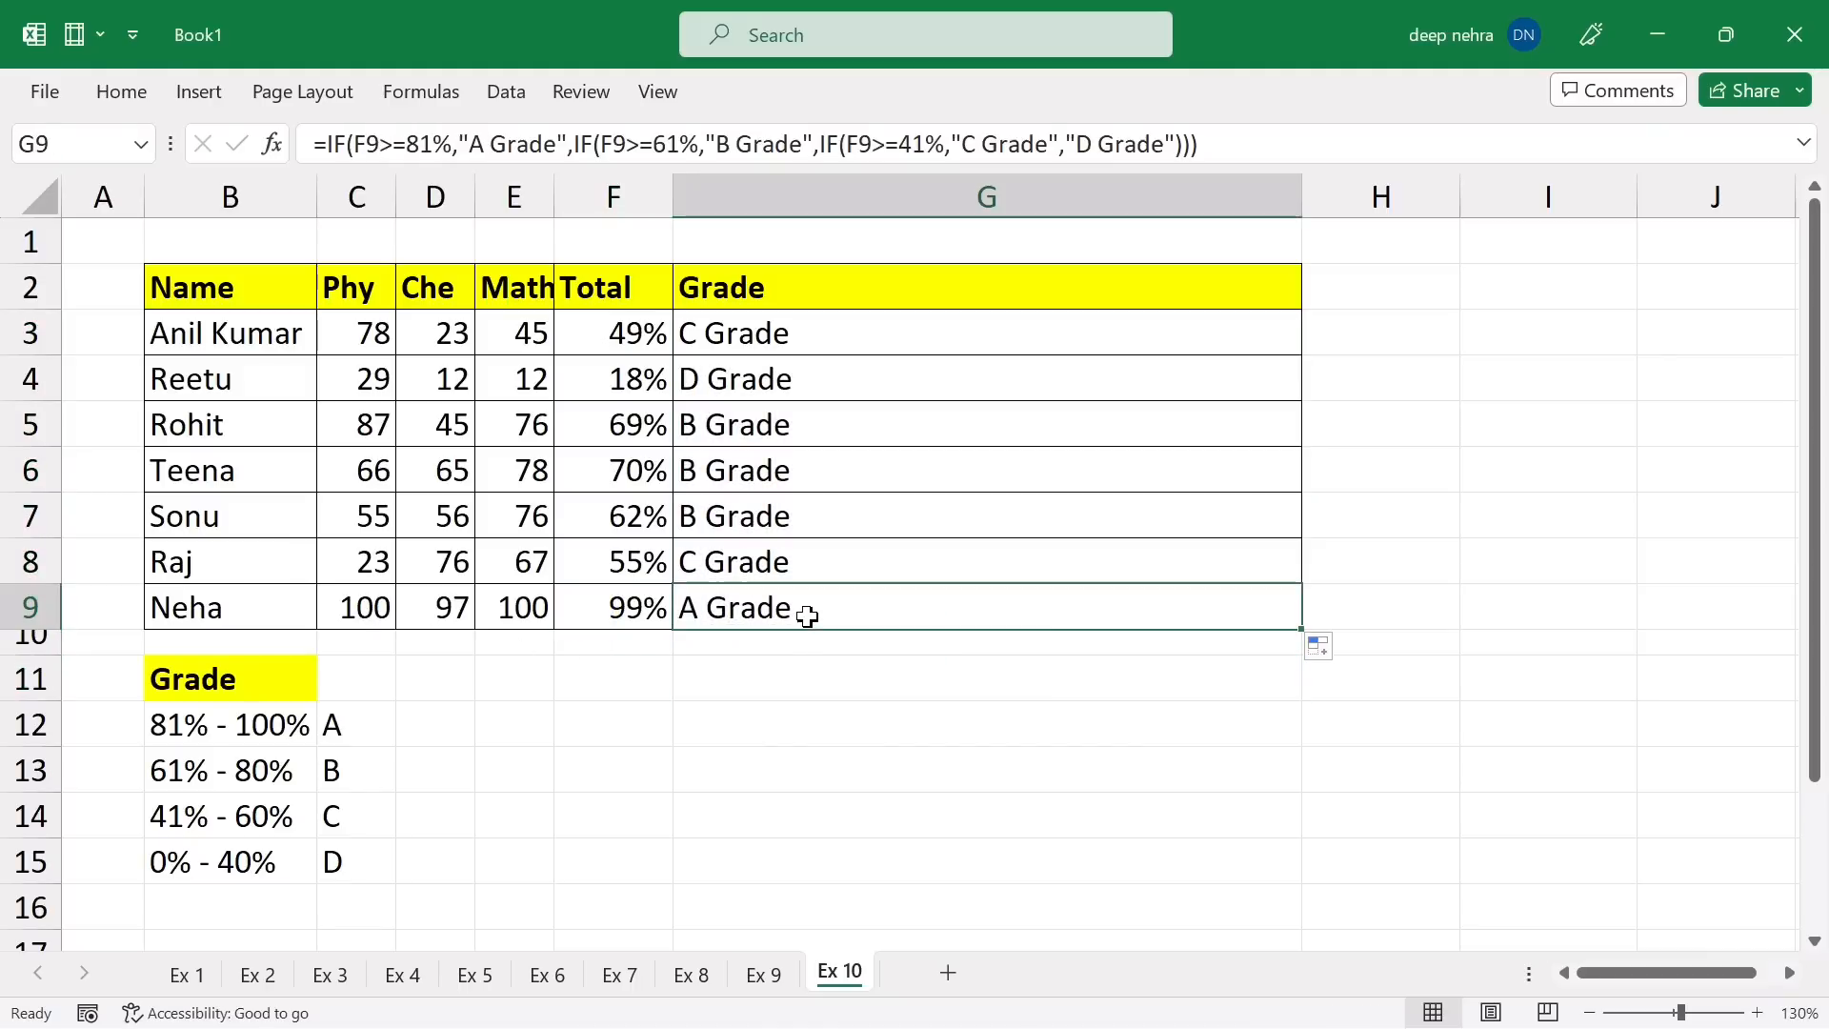
left_click(602, 381)
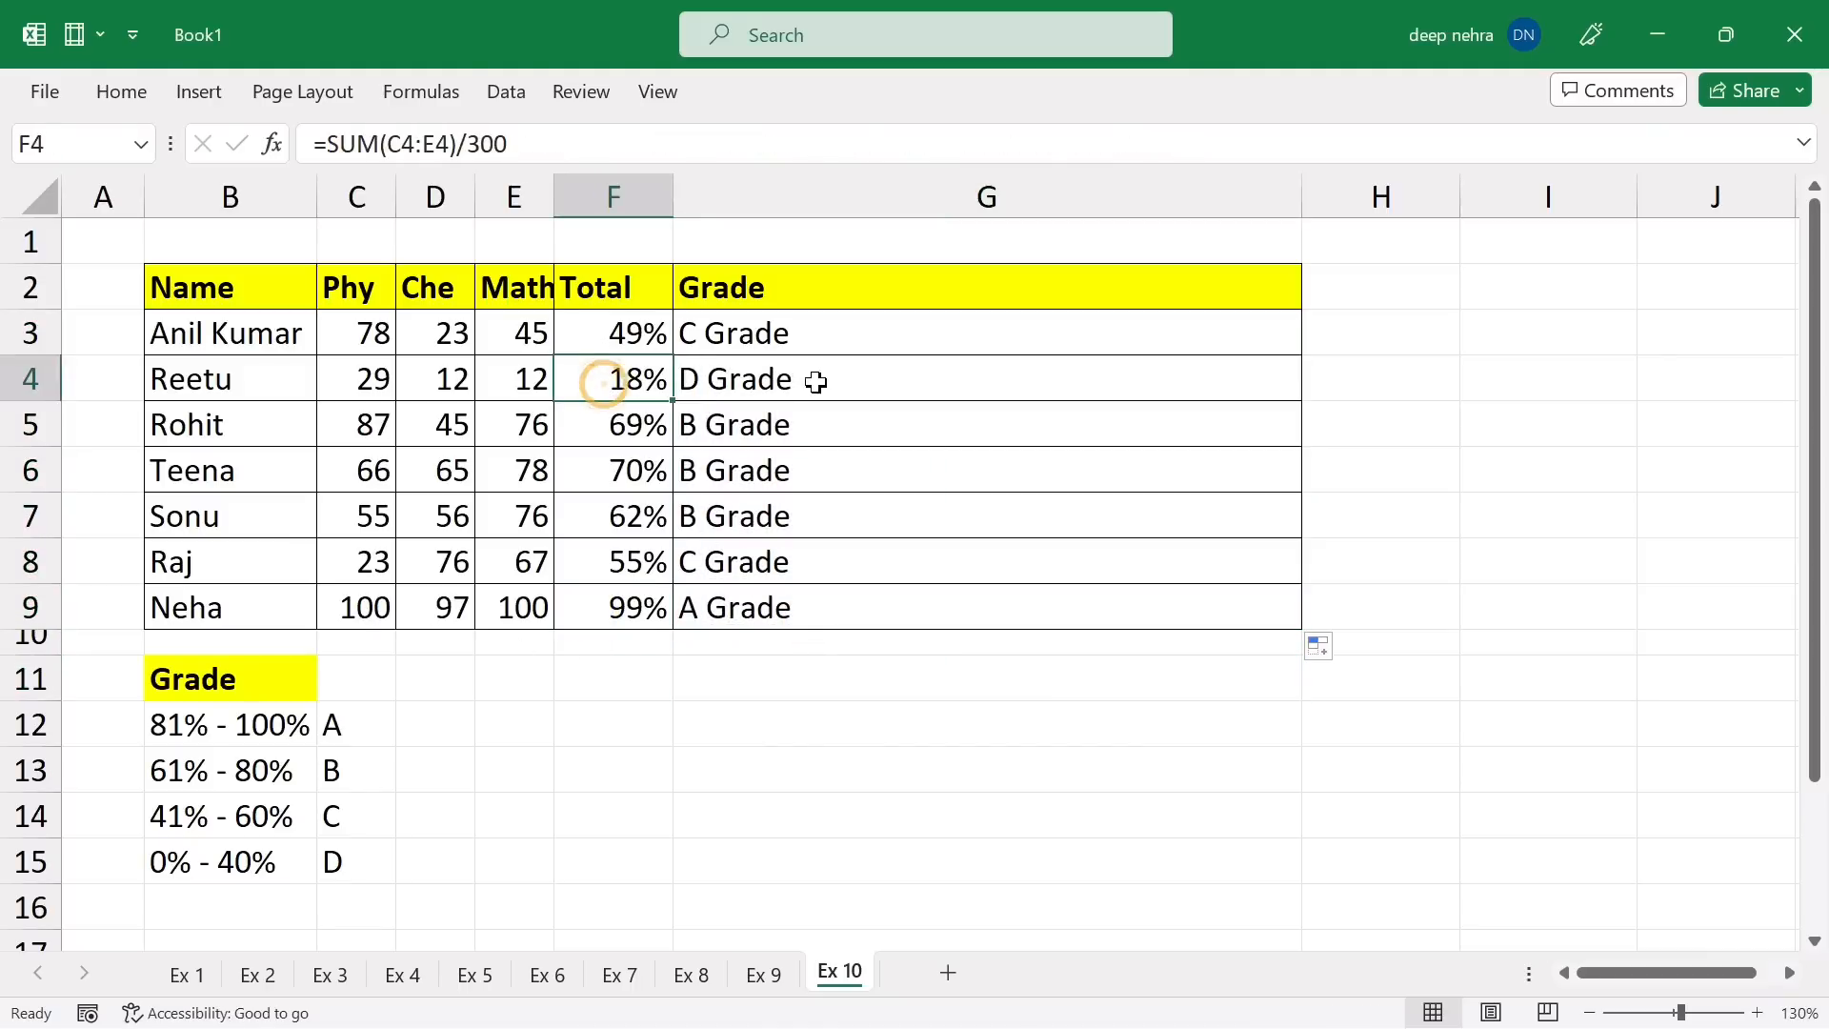
left_click(869, 385)
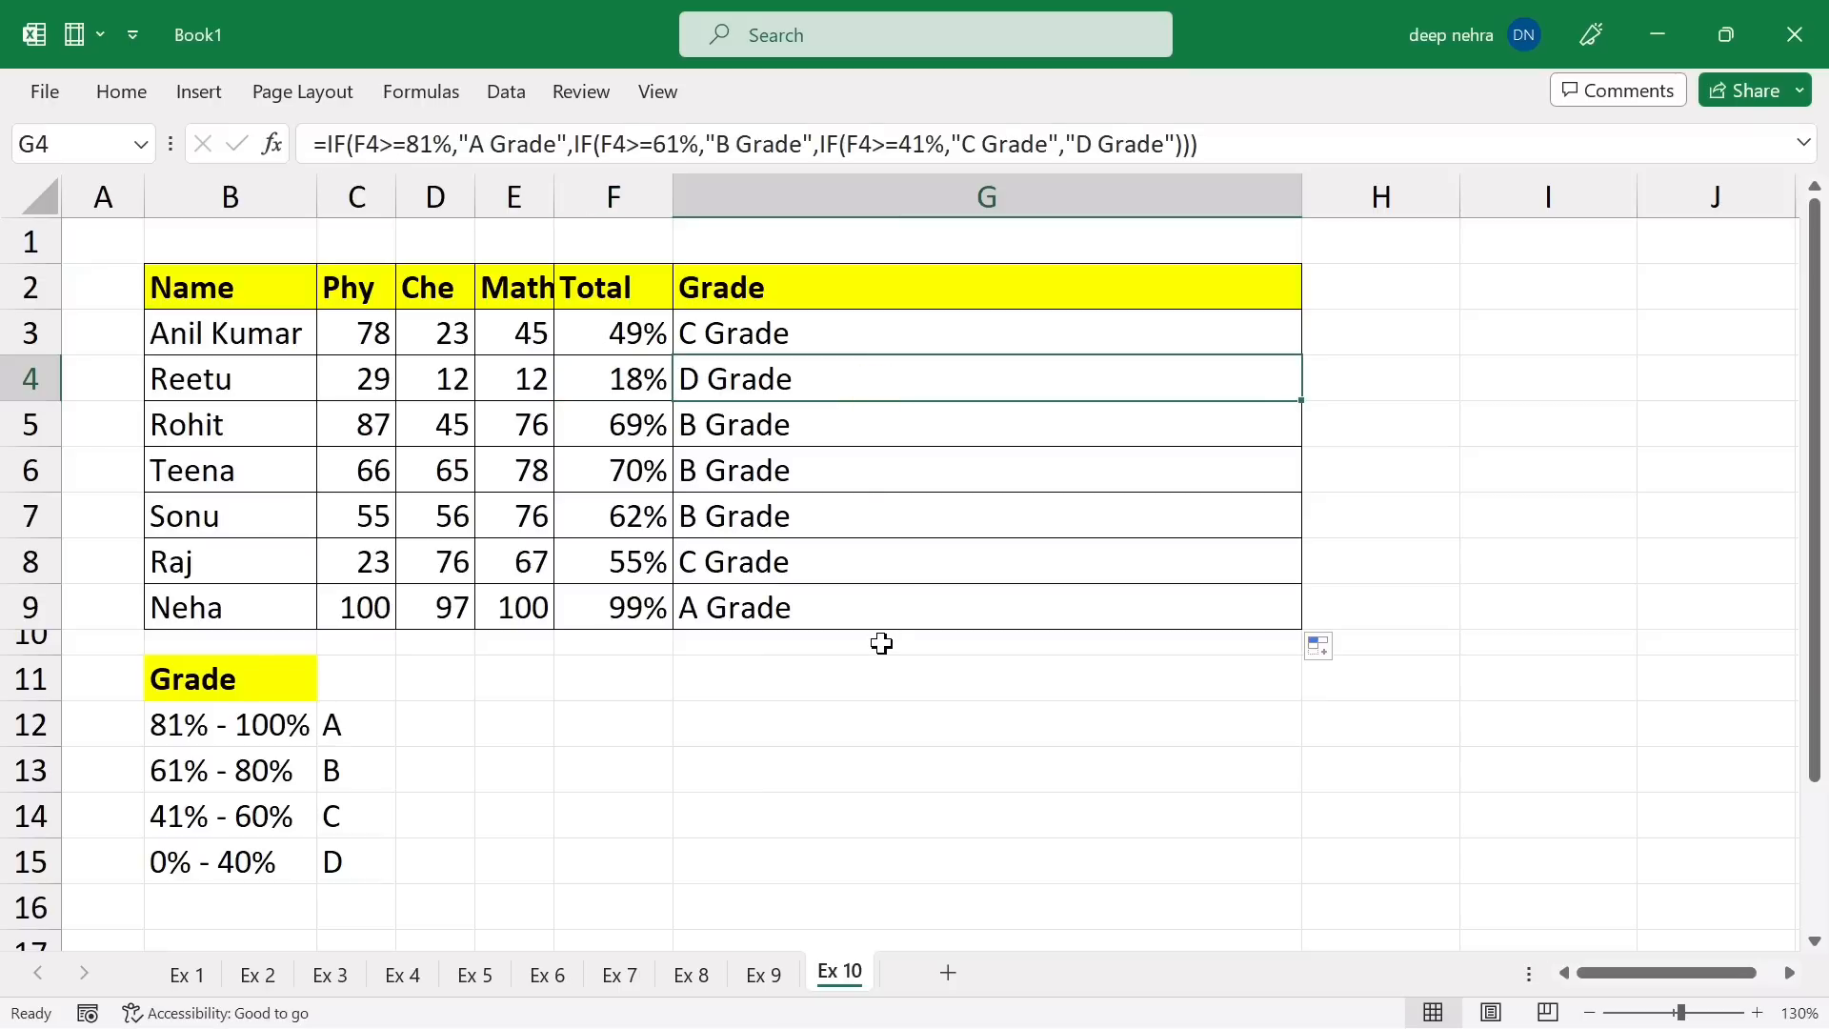